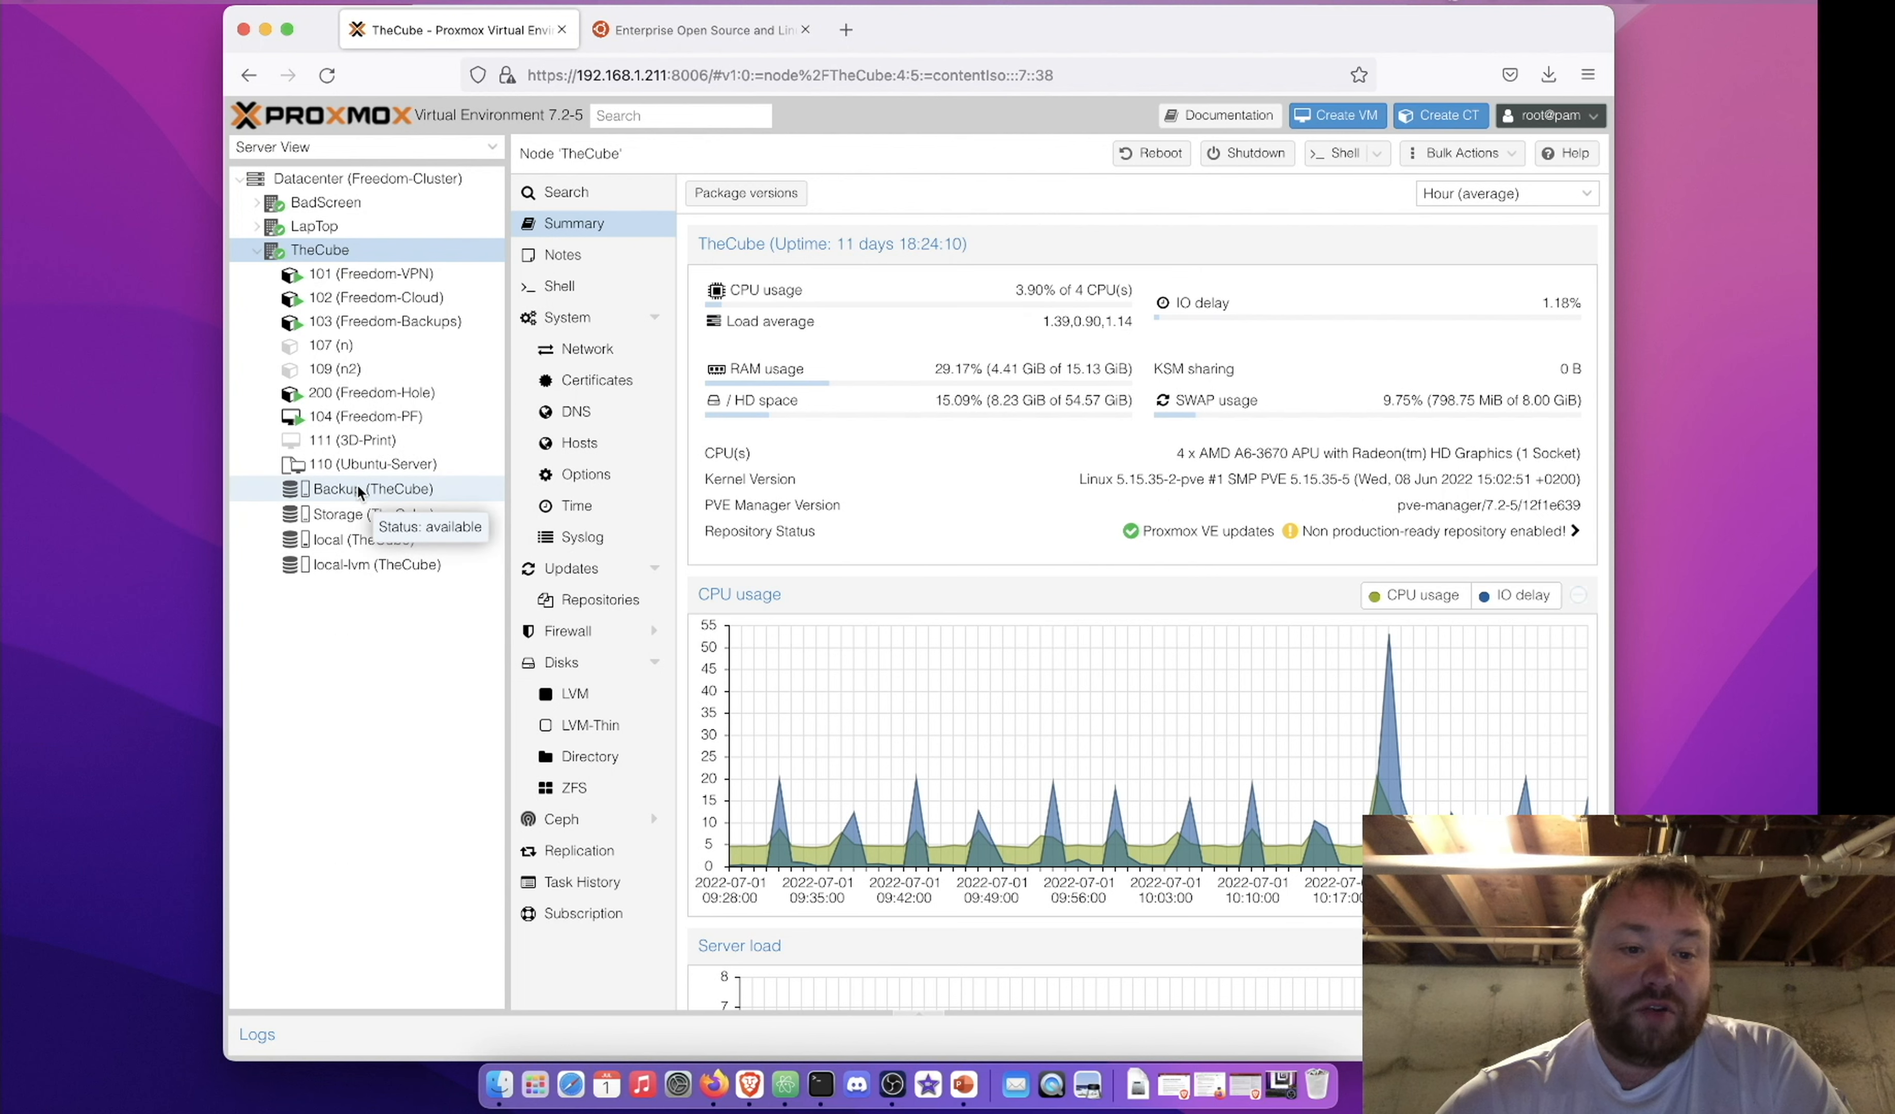
Open the ISO images of TheCube's local storage and start a download from a URL
left_click(356, 540)
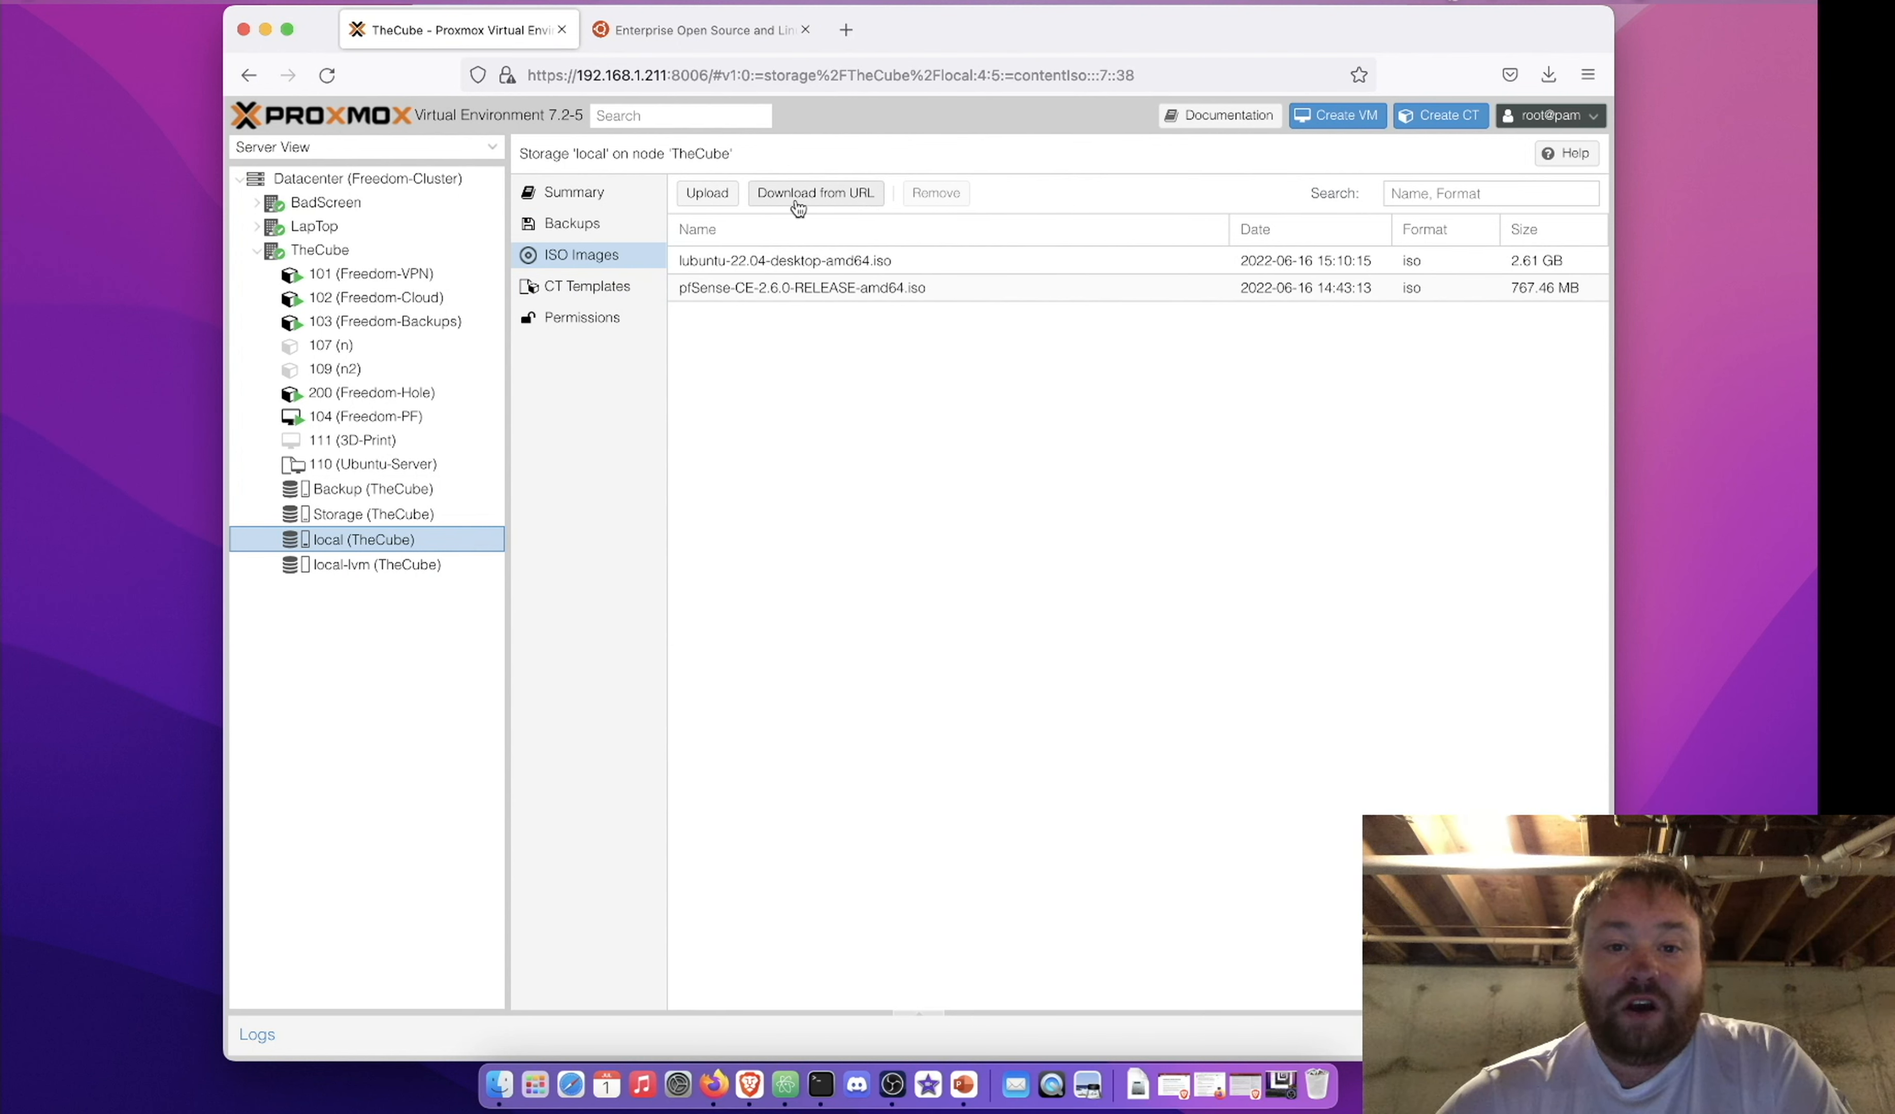
left_click(837, 195)
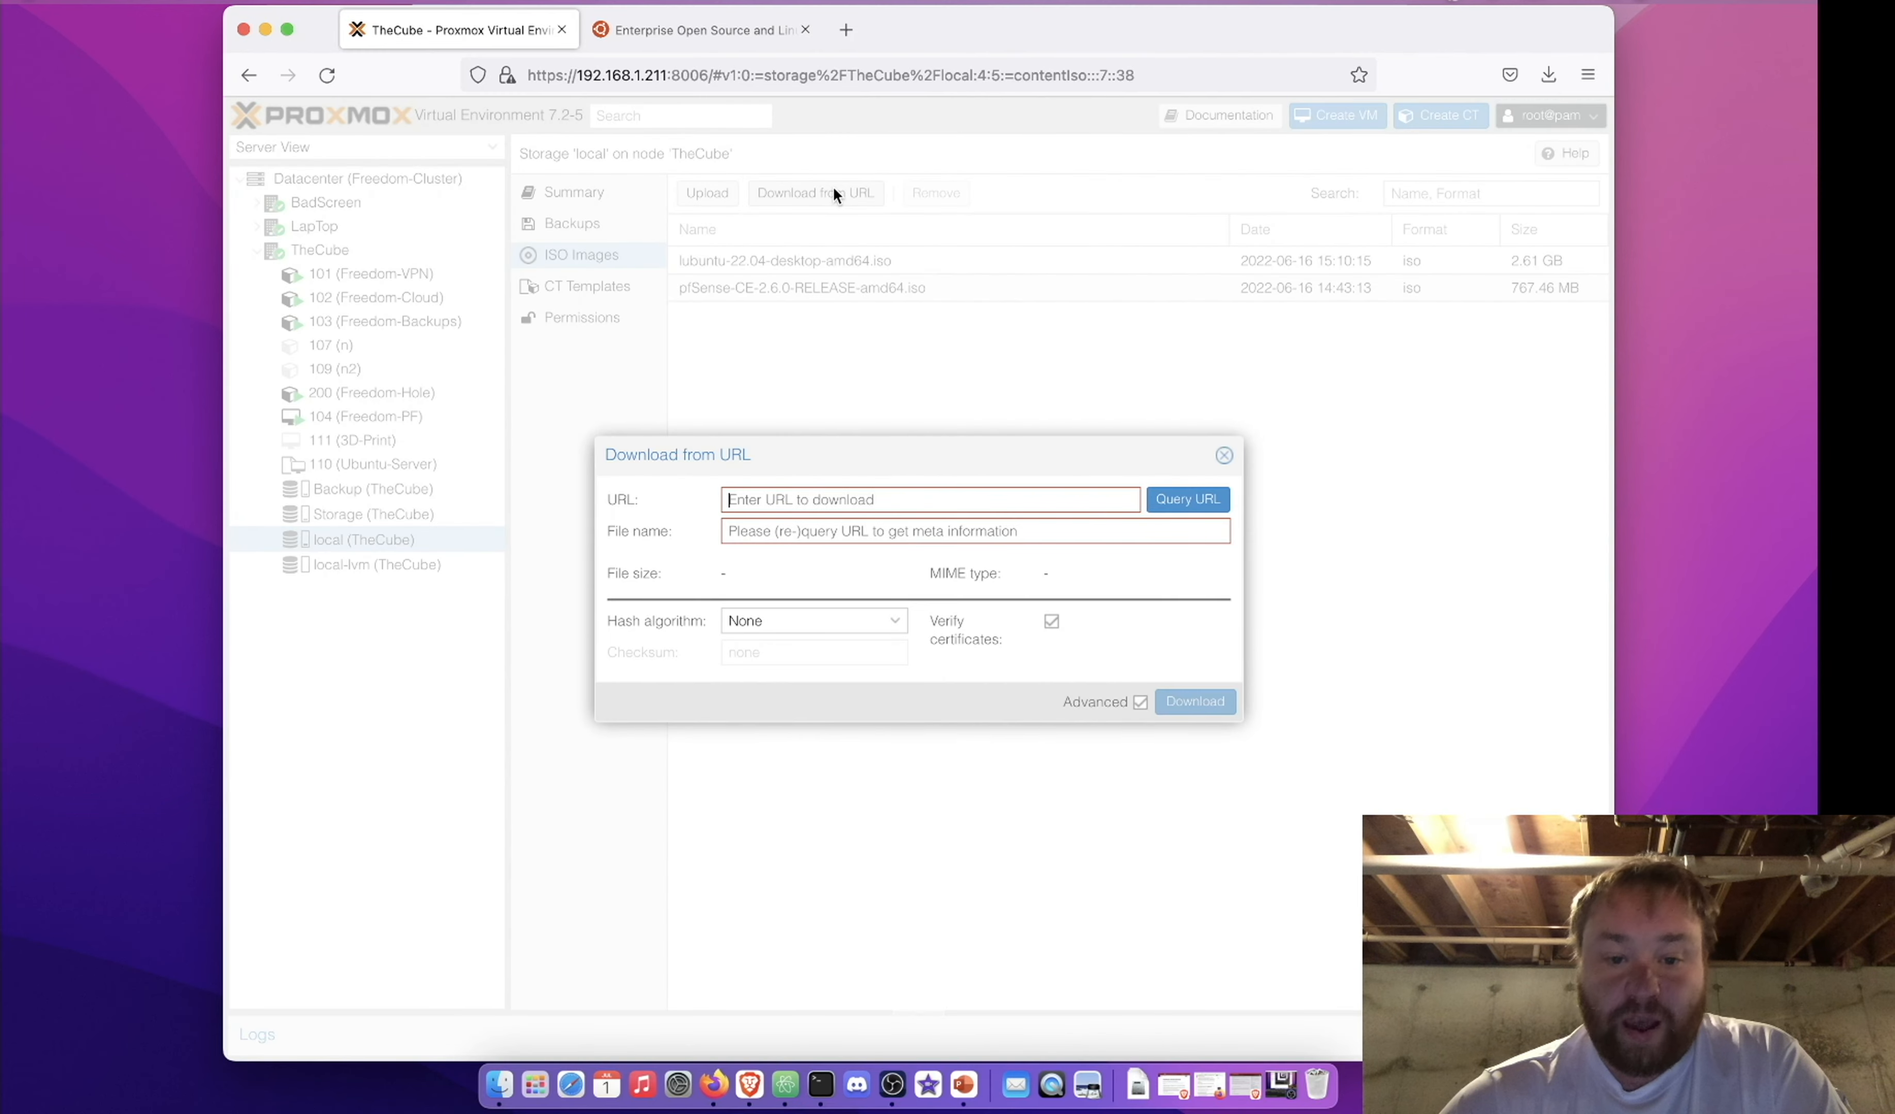
Switch to the Ubuntu website and start the Ubuntu Server 22.04 LTS download under the manual server installation option
left_click(730, 35)
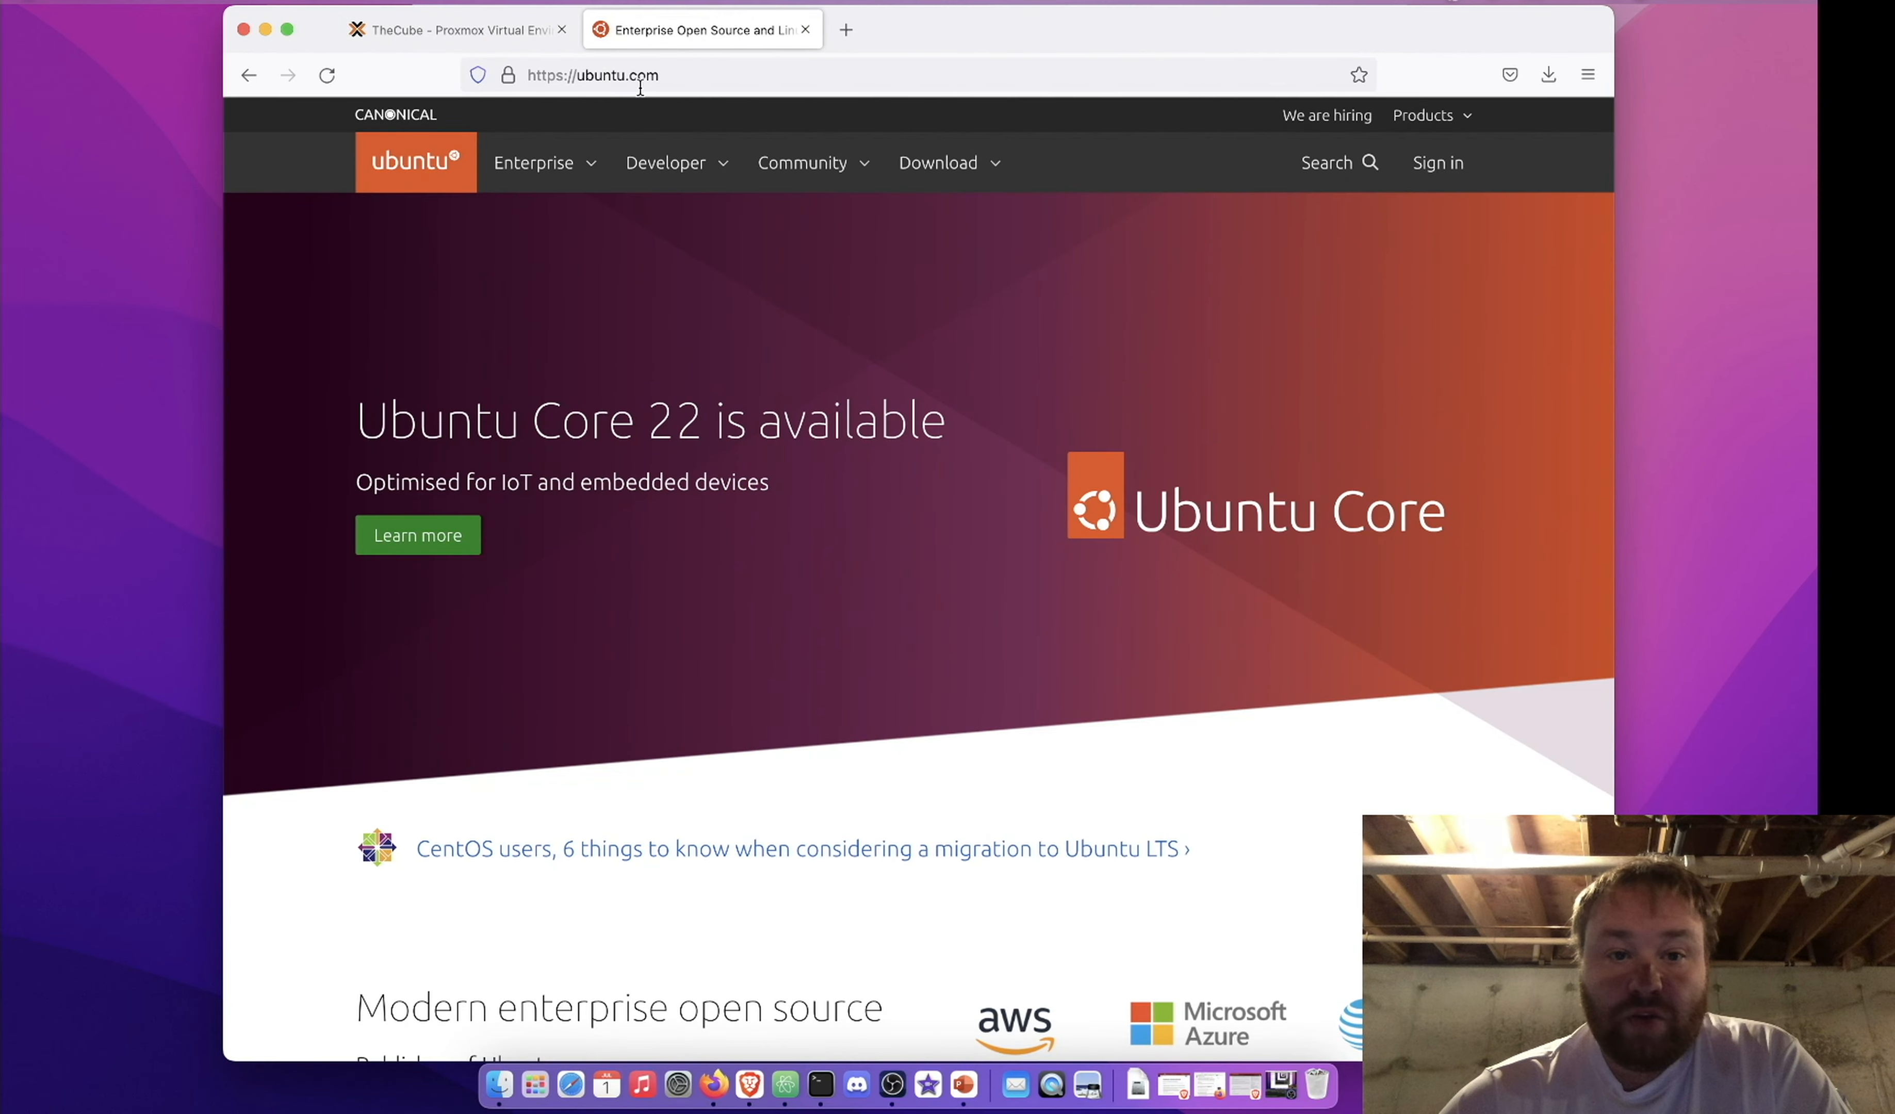
left_click(927, 188)
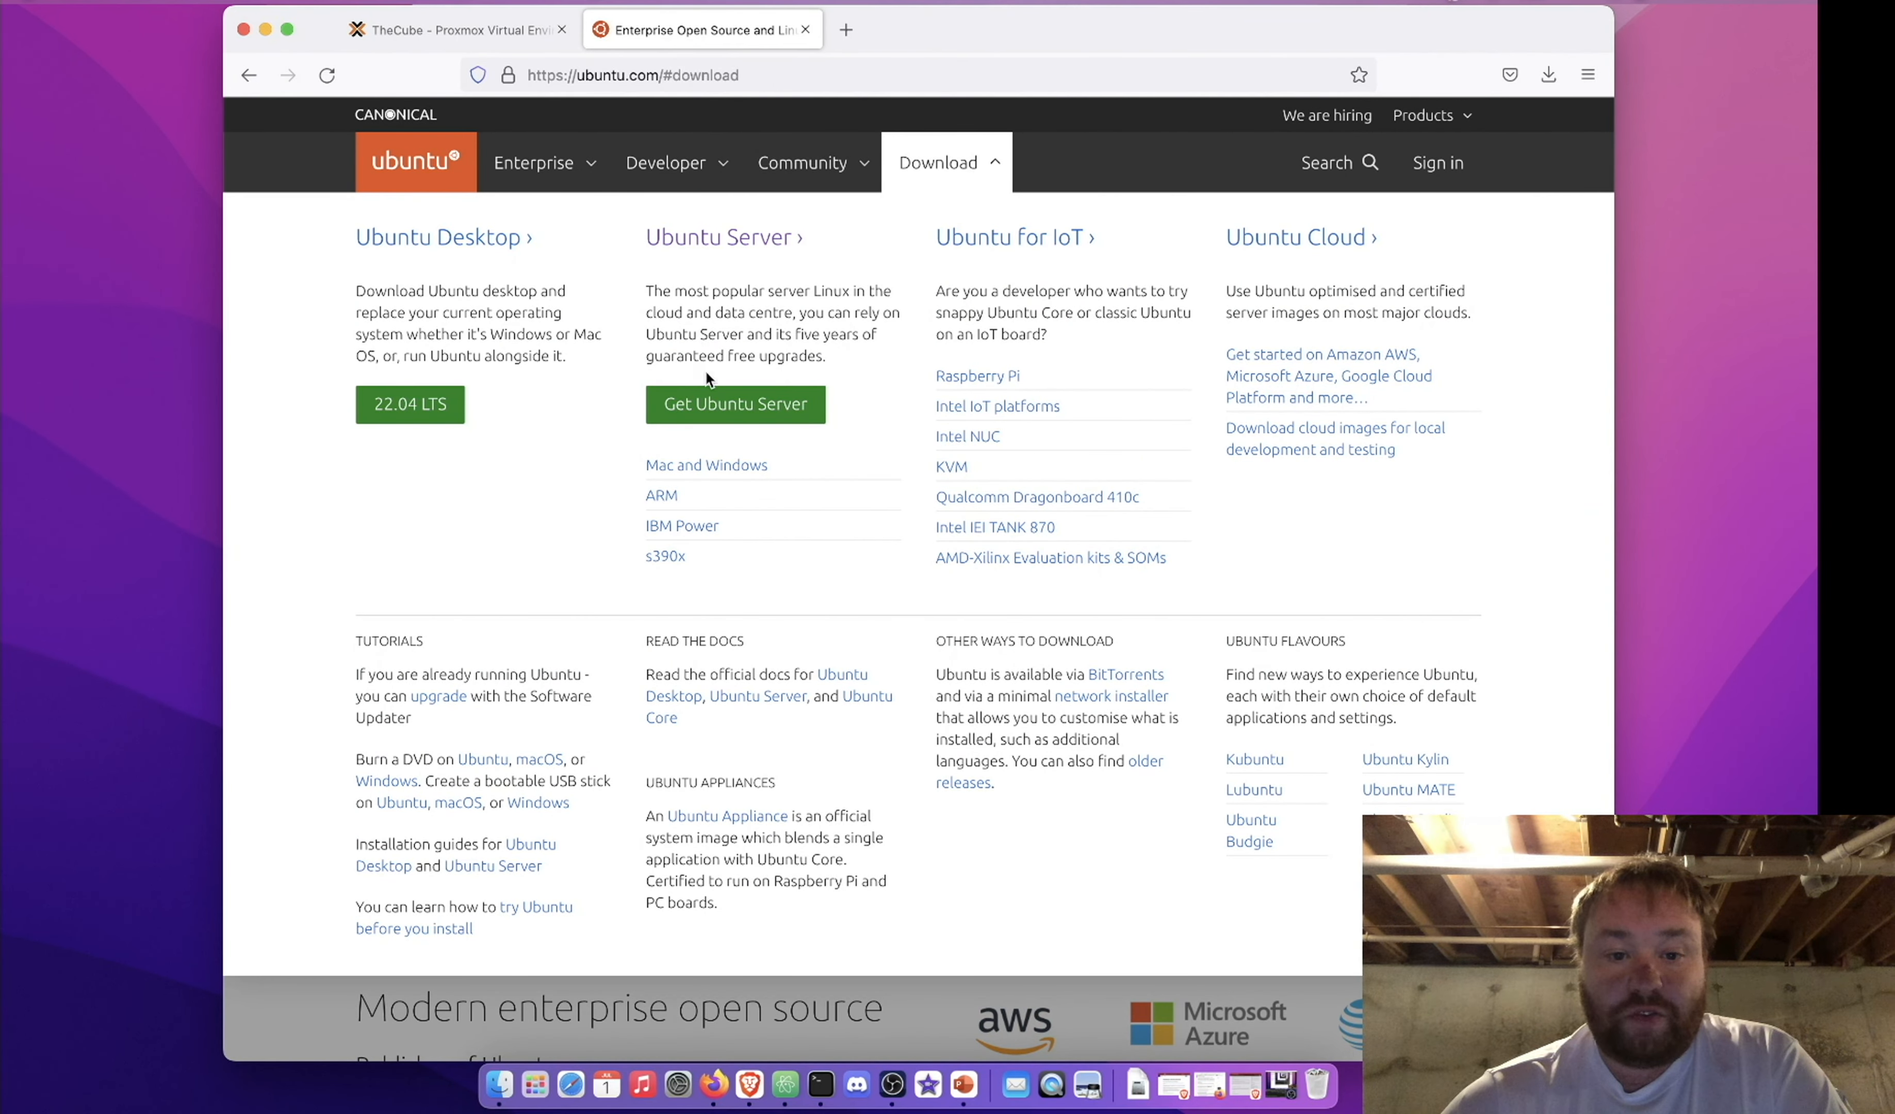
left_click(708, 420)
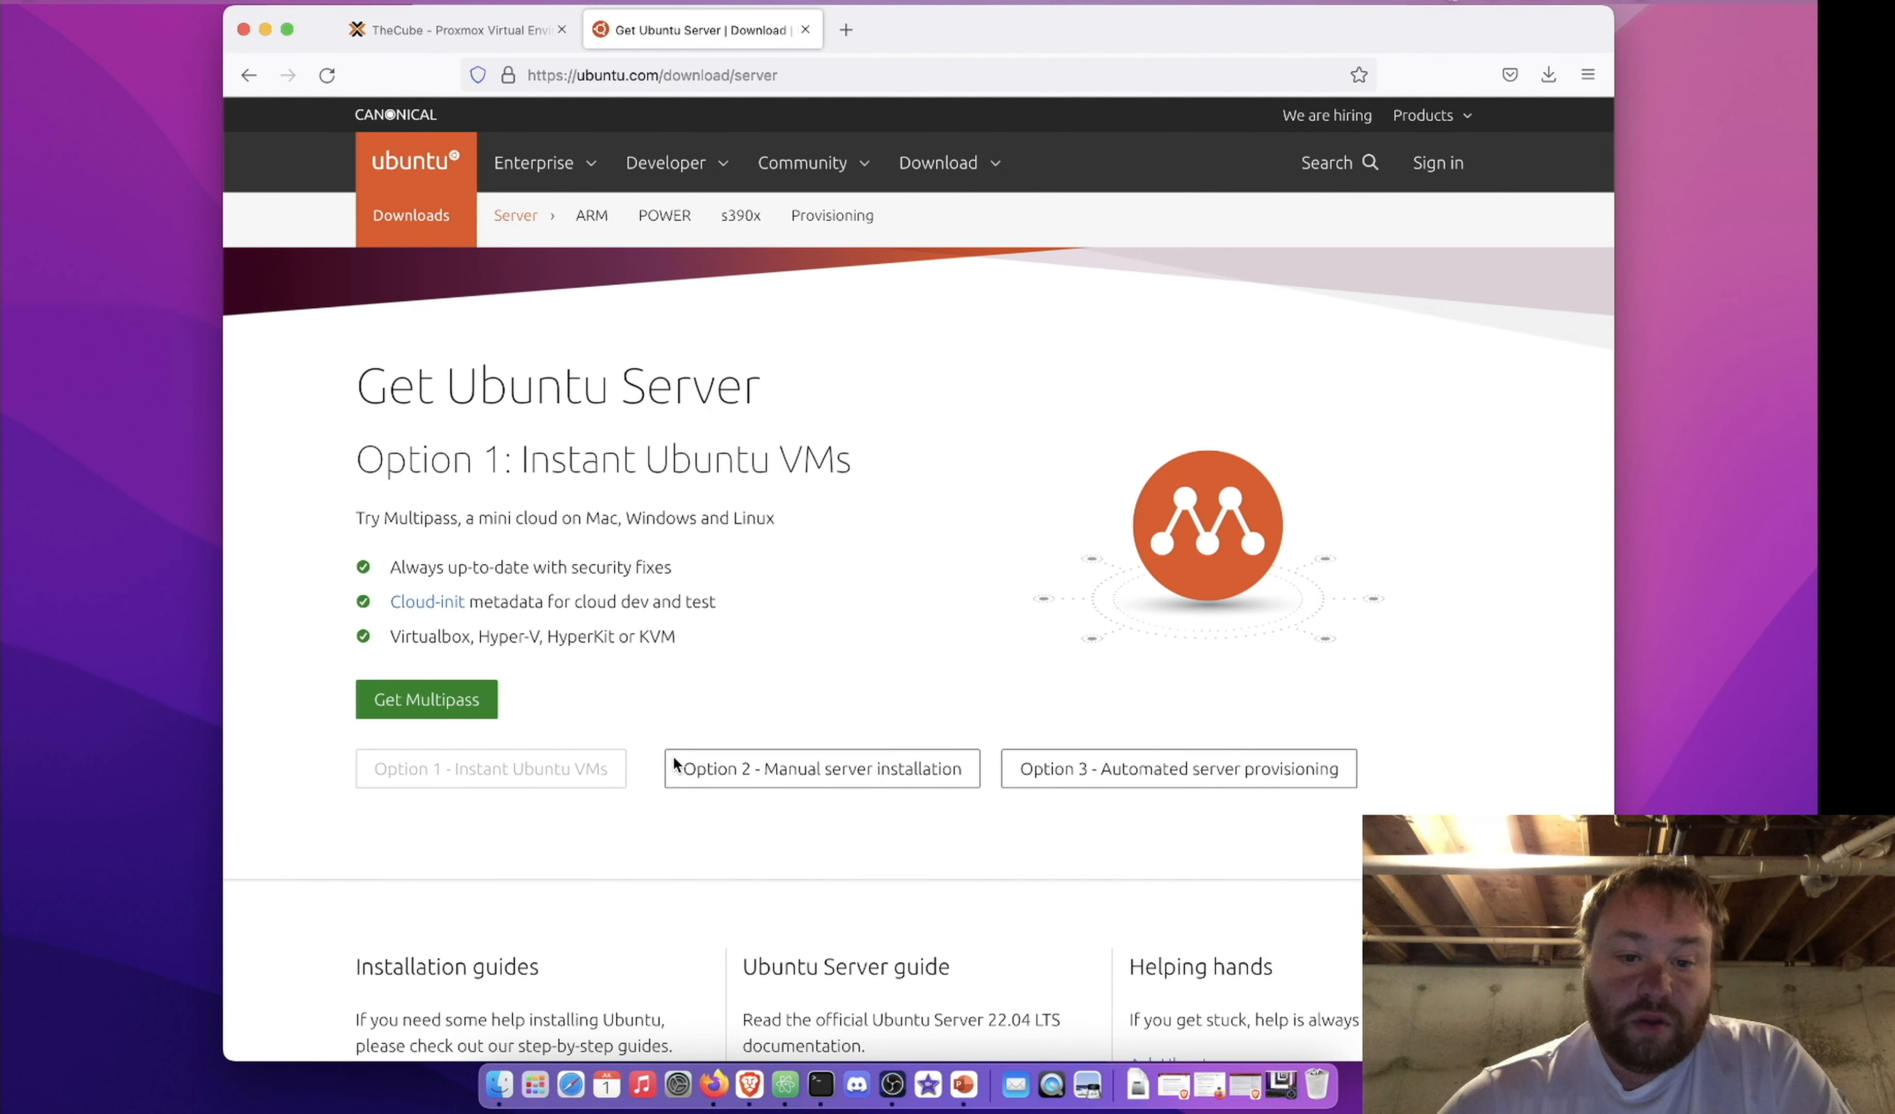
left_click(760, 769)
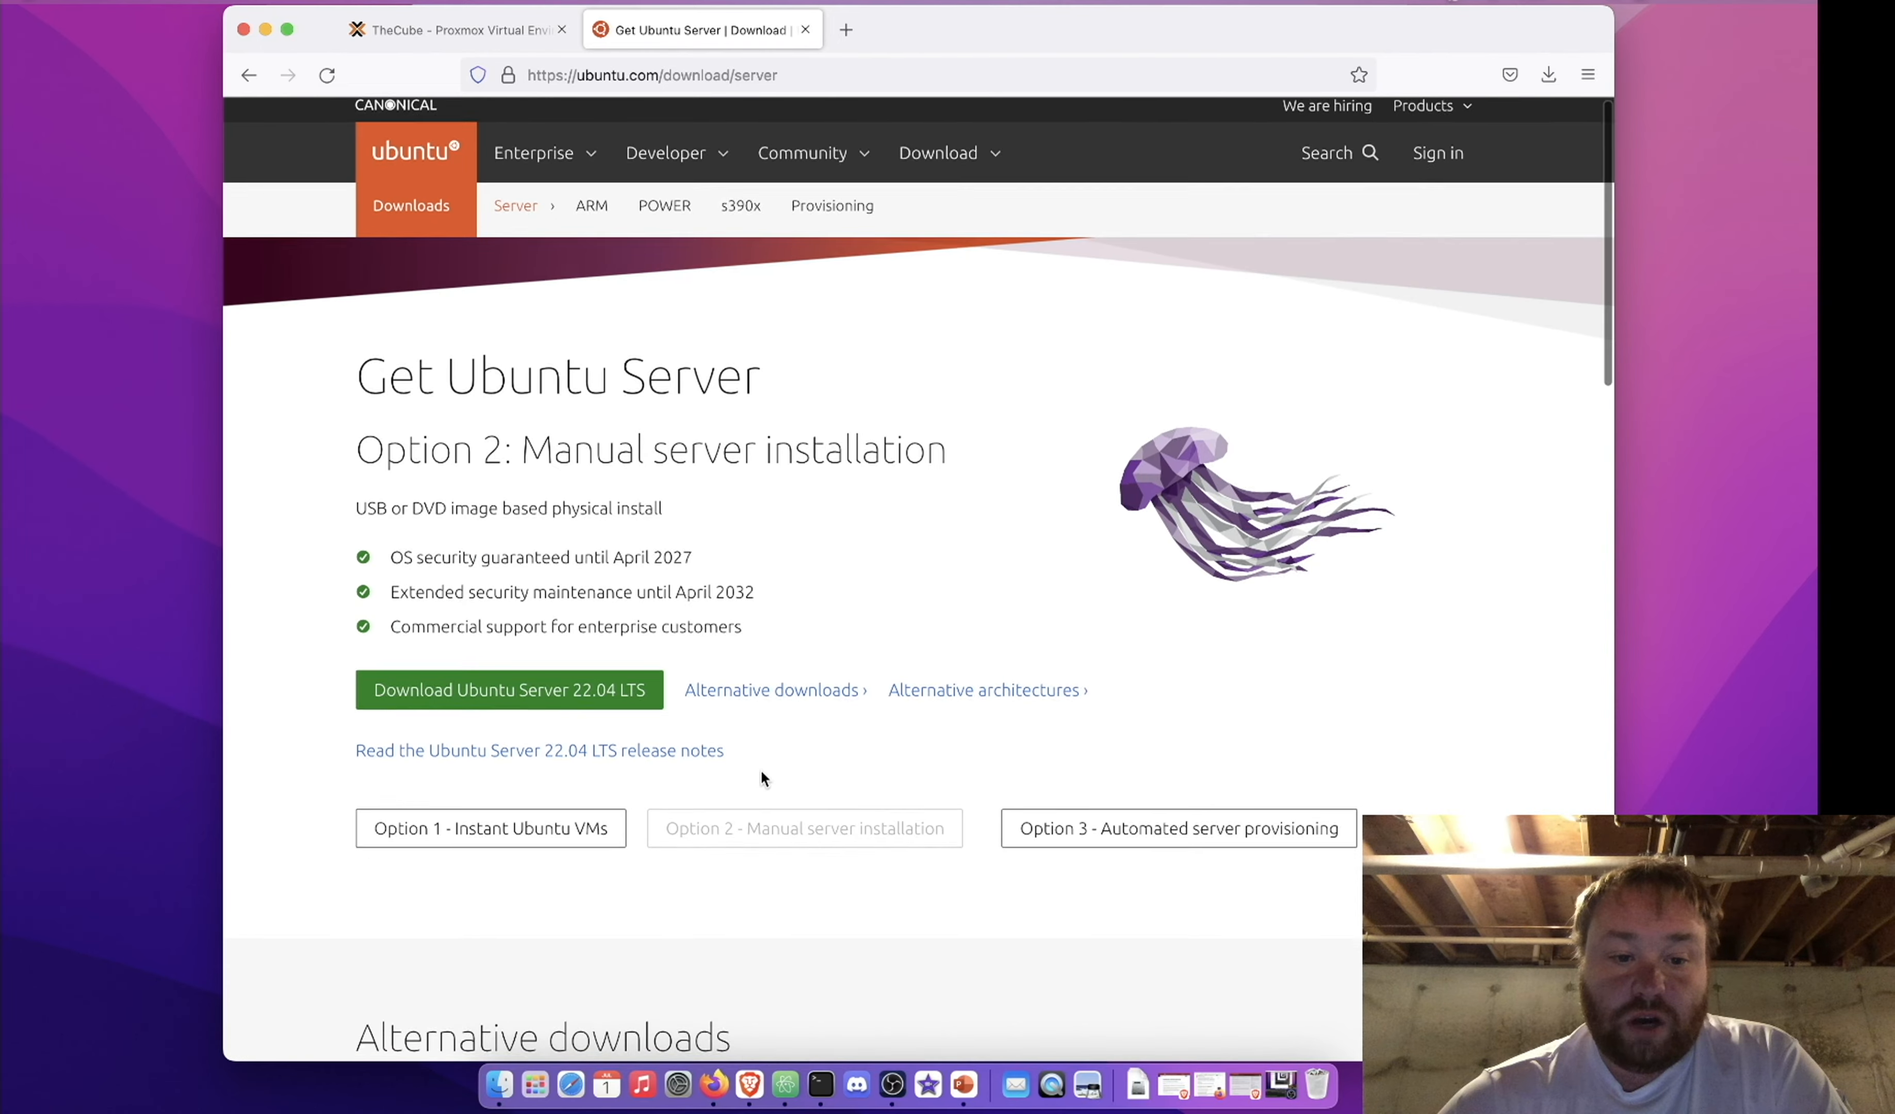
scroll(762, 772, "down", 2)
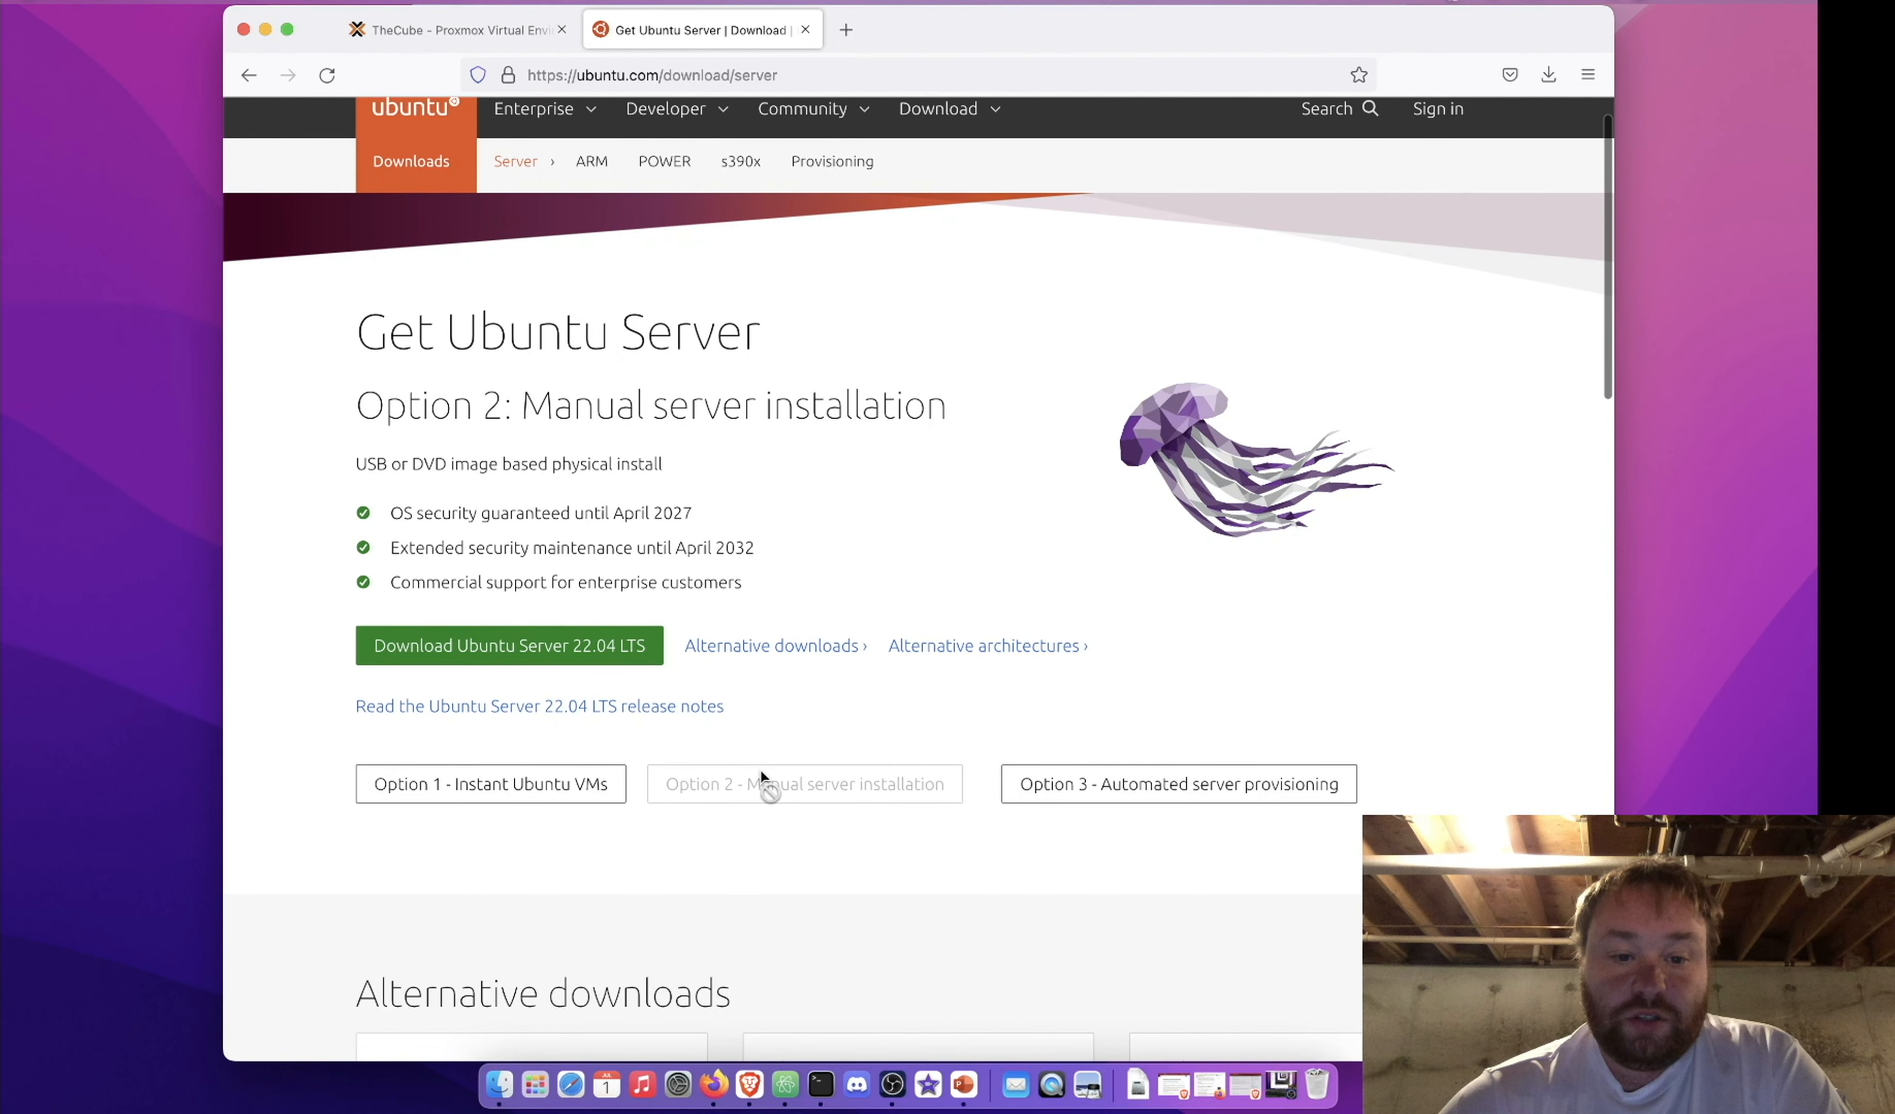
left_click(589, 660)
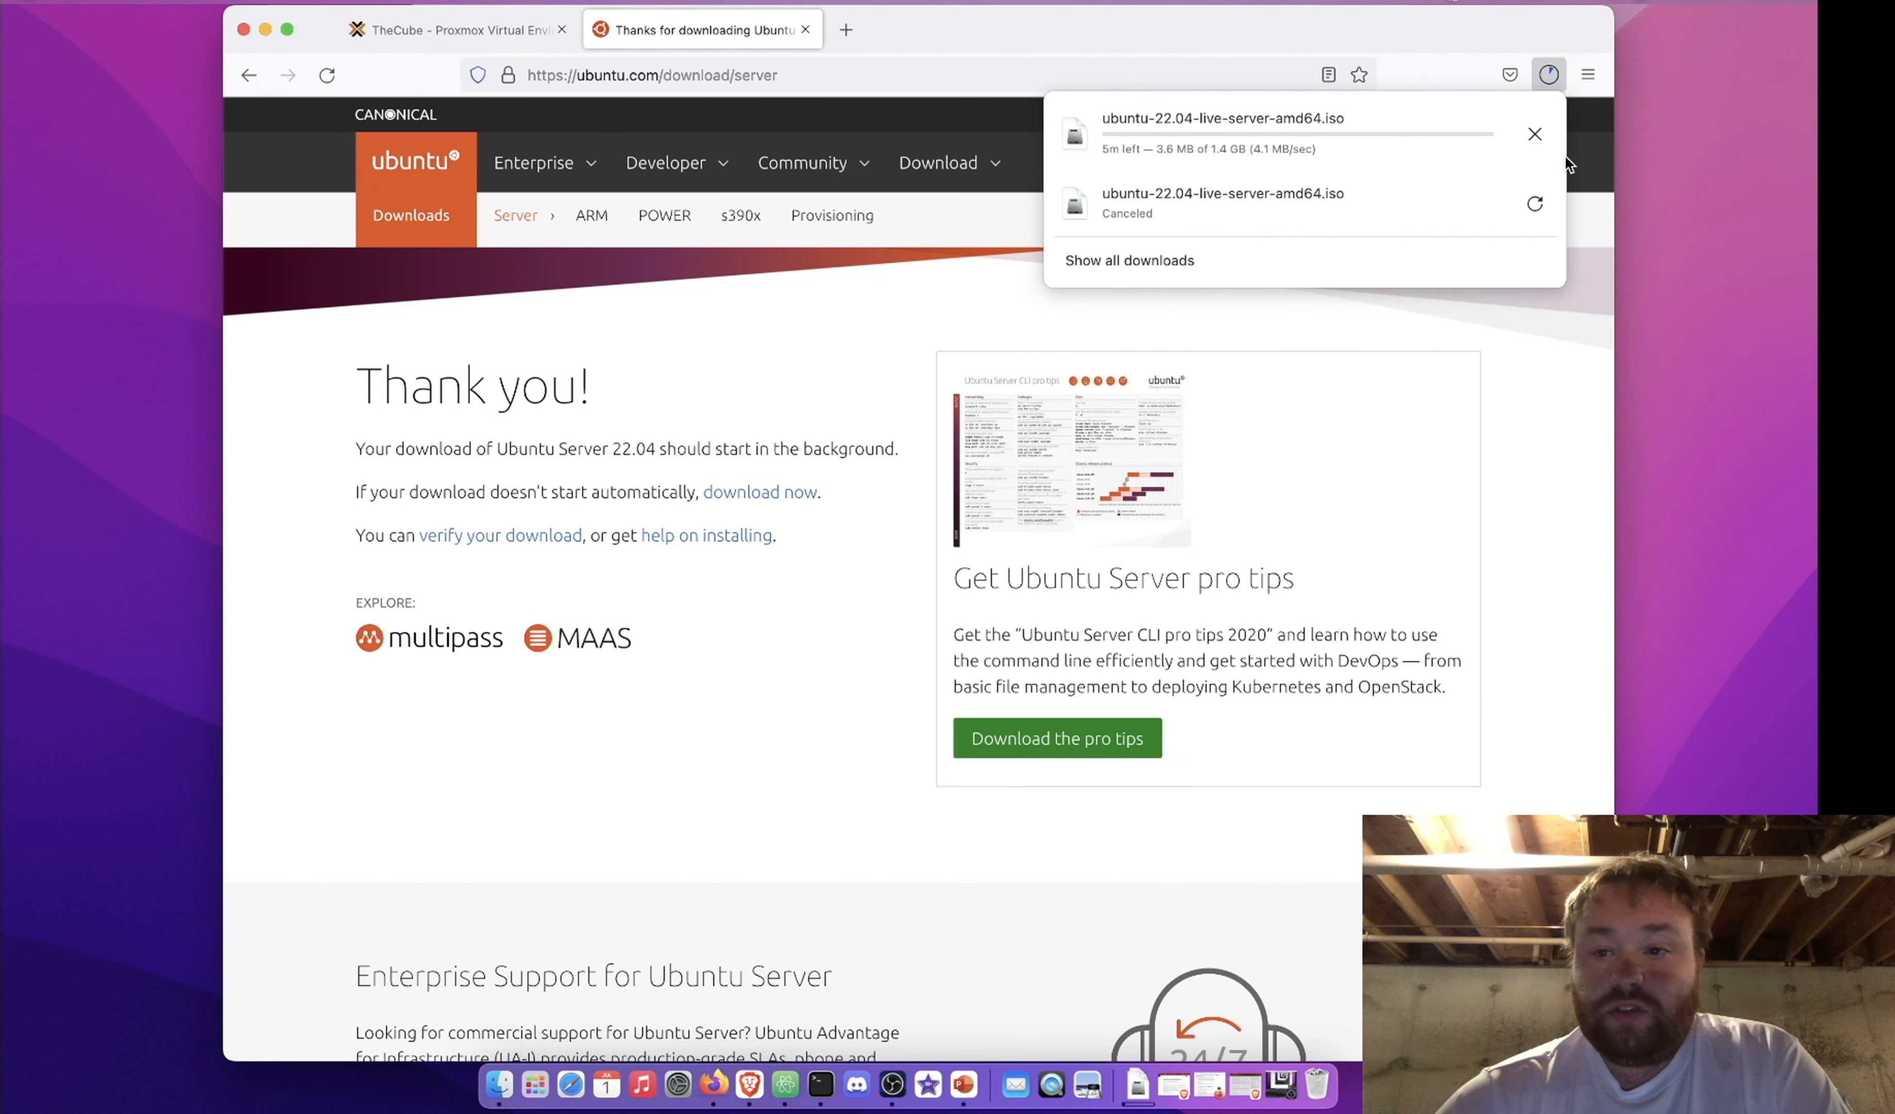
Cancel the browser's ISO download and copy the link address of the Ubuntu Server 22.04 direct download
left_click(1534, 134)
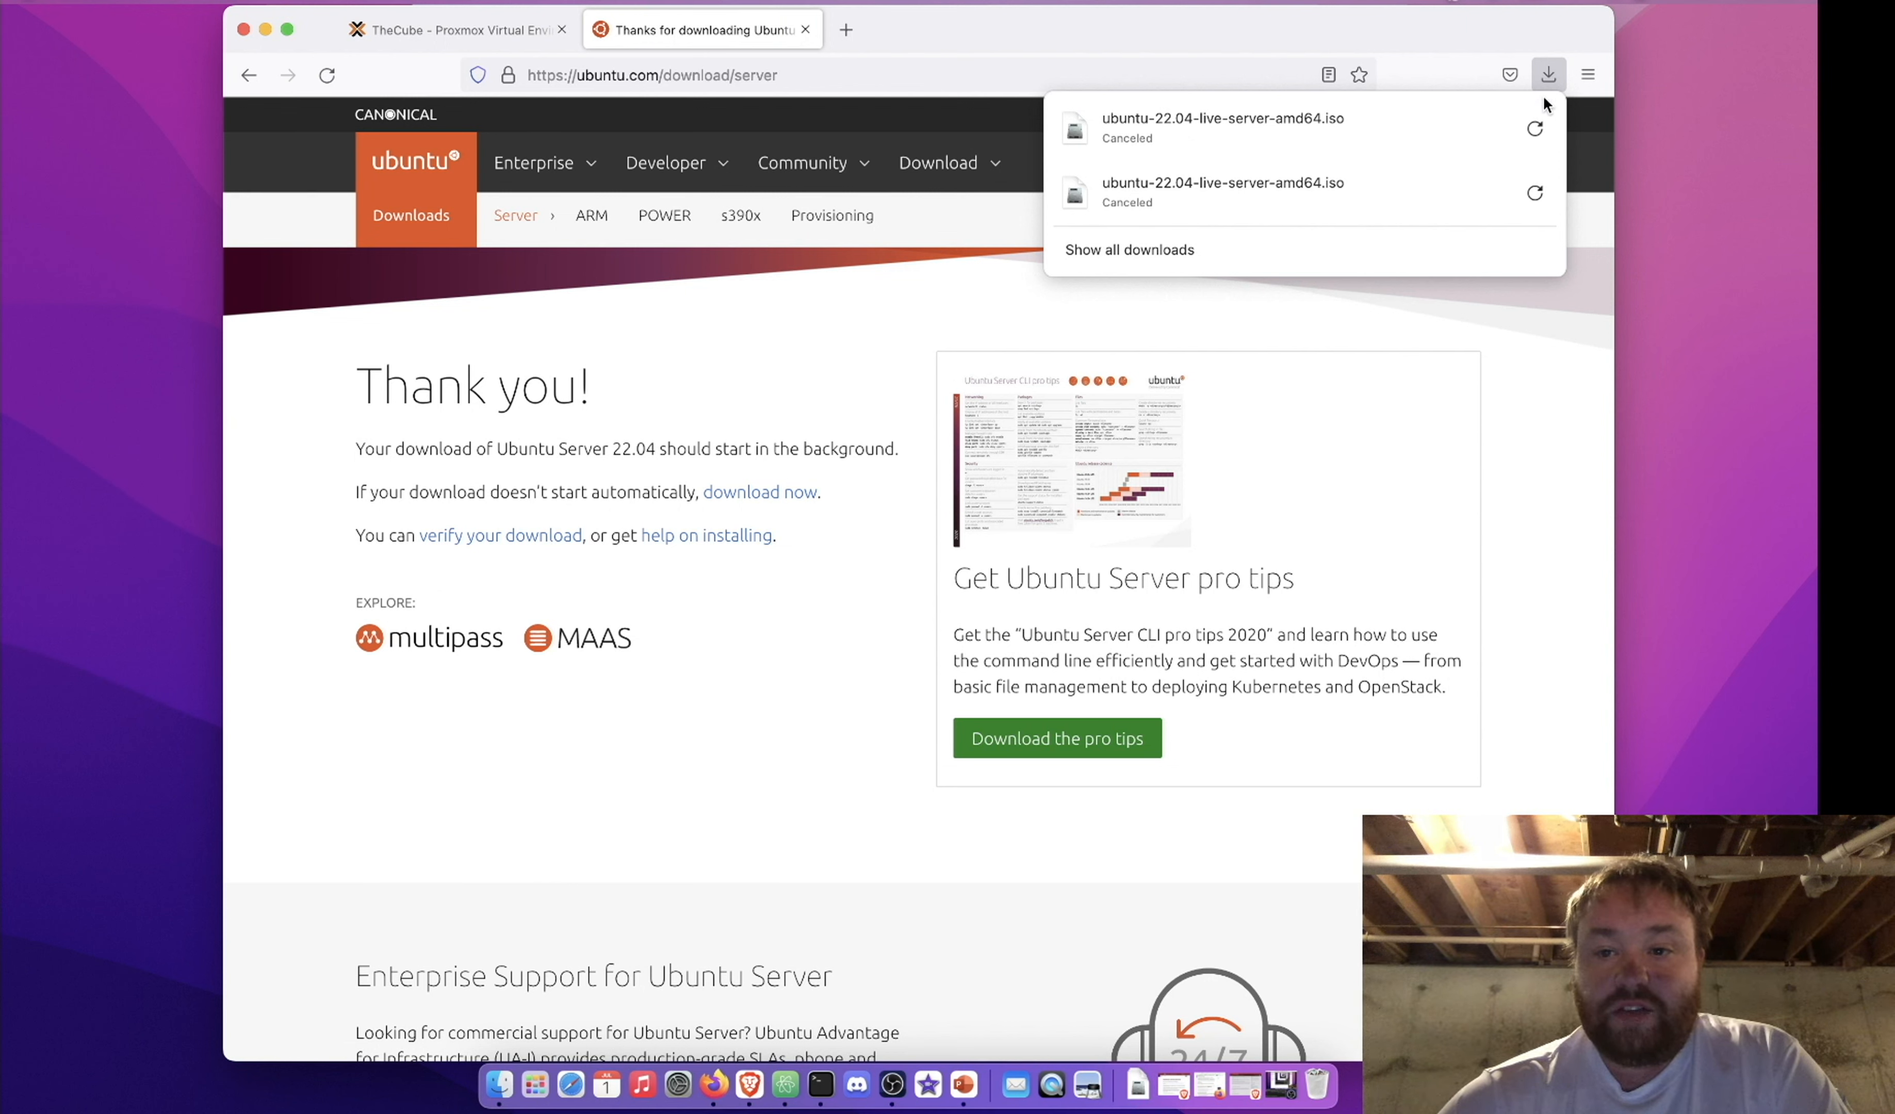
left_click(1545, 68)
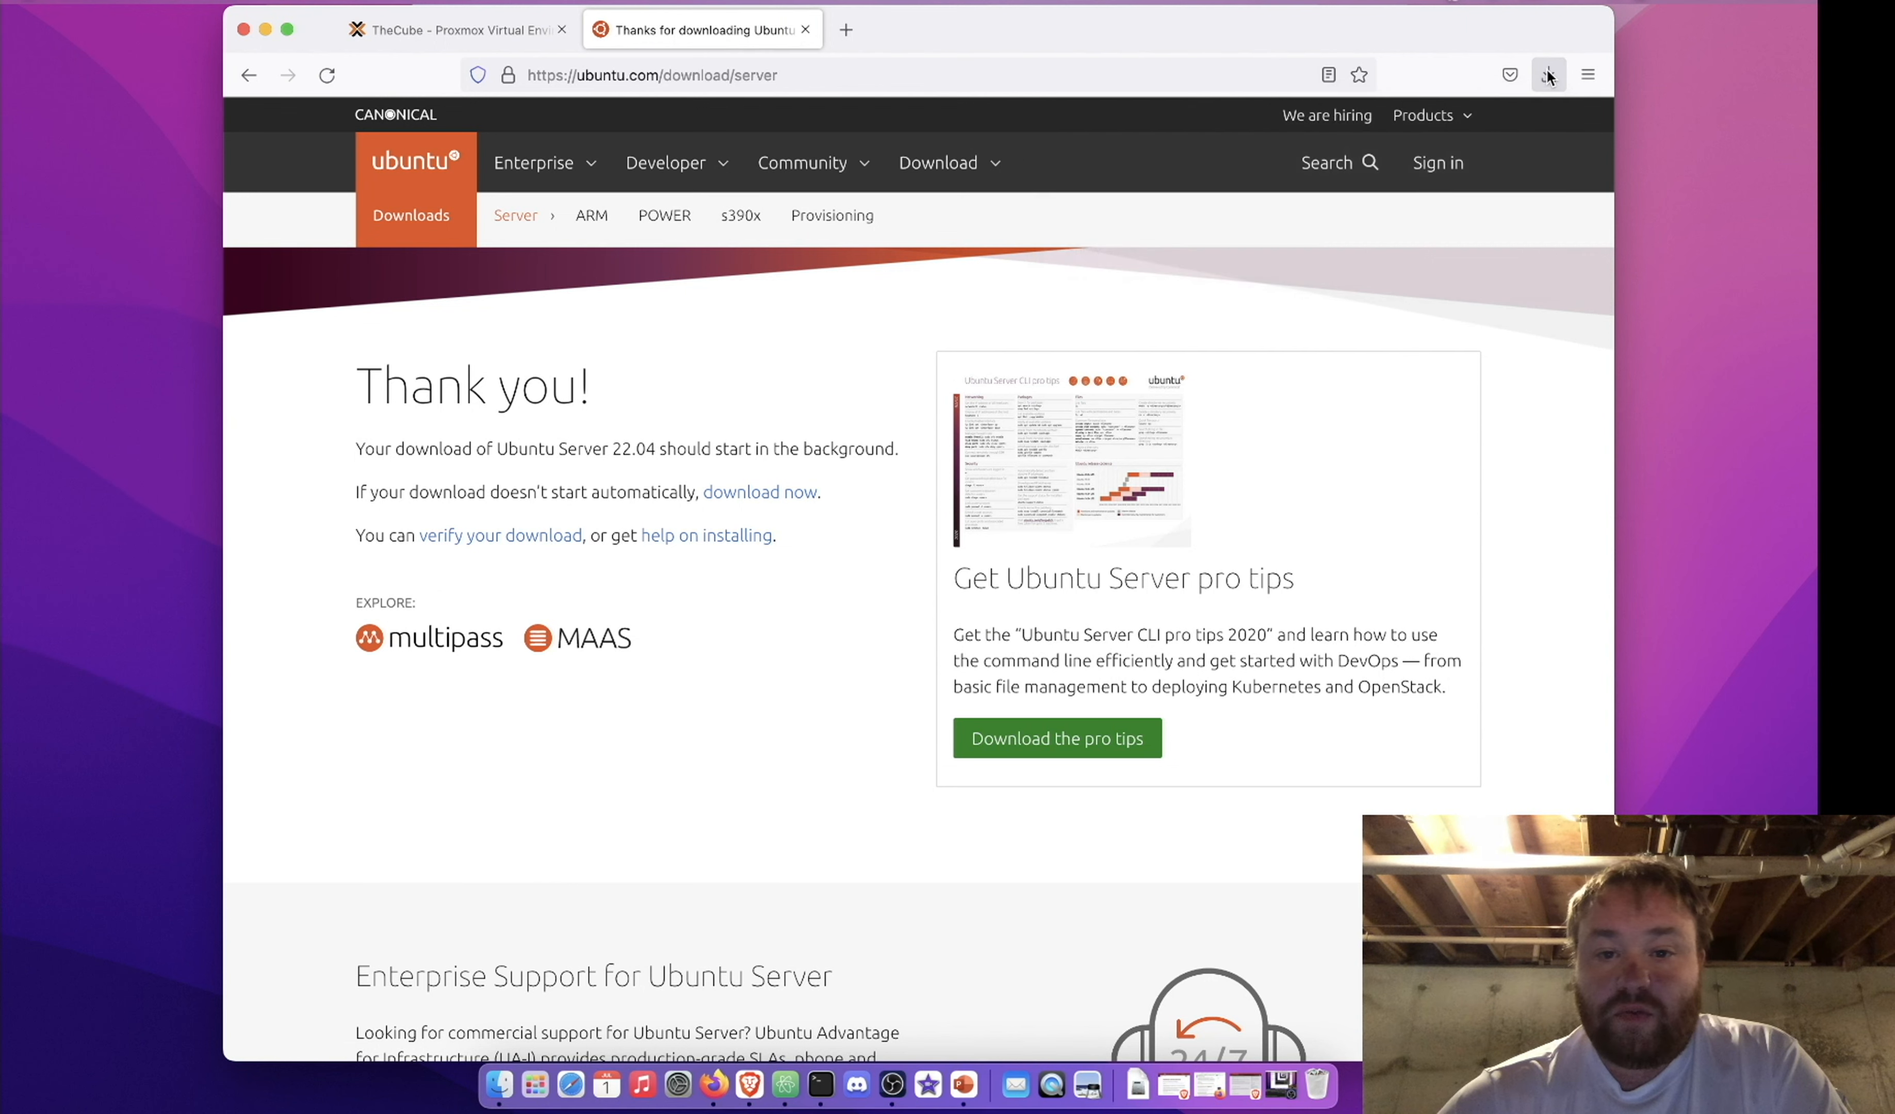
right_click(783, 496)
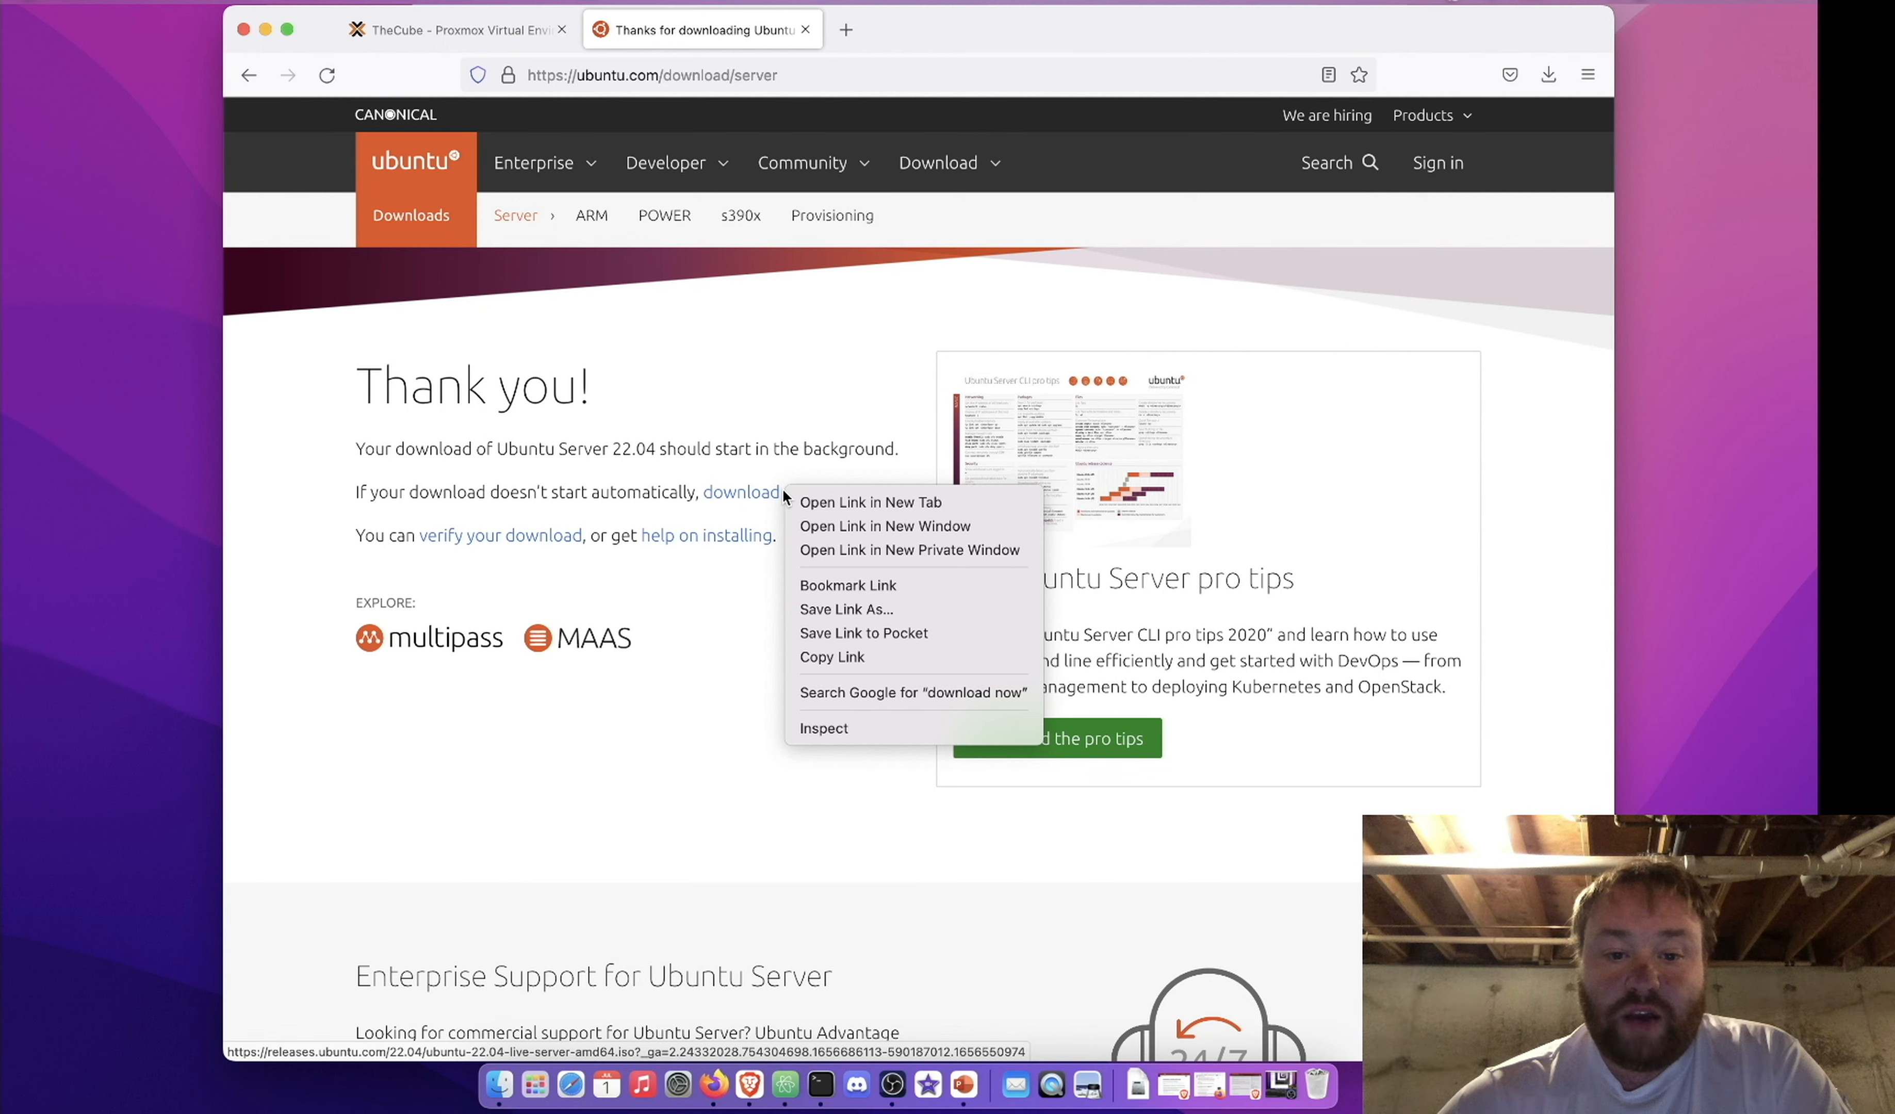
left_click(854, 661)
Return to Proxmox, paste the copied ISO link as the download URL and query its file information
left_click(444, 30)
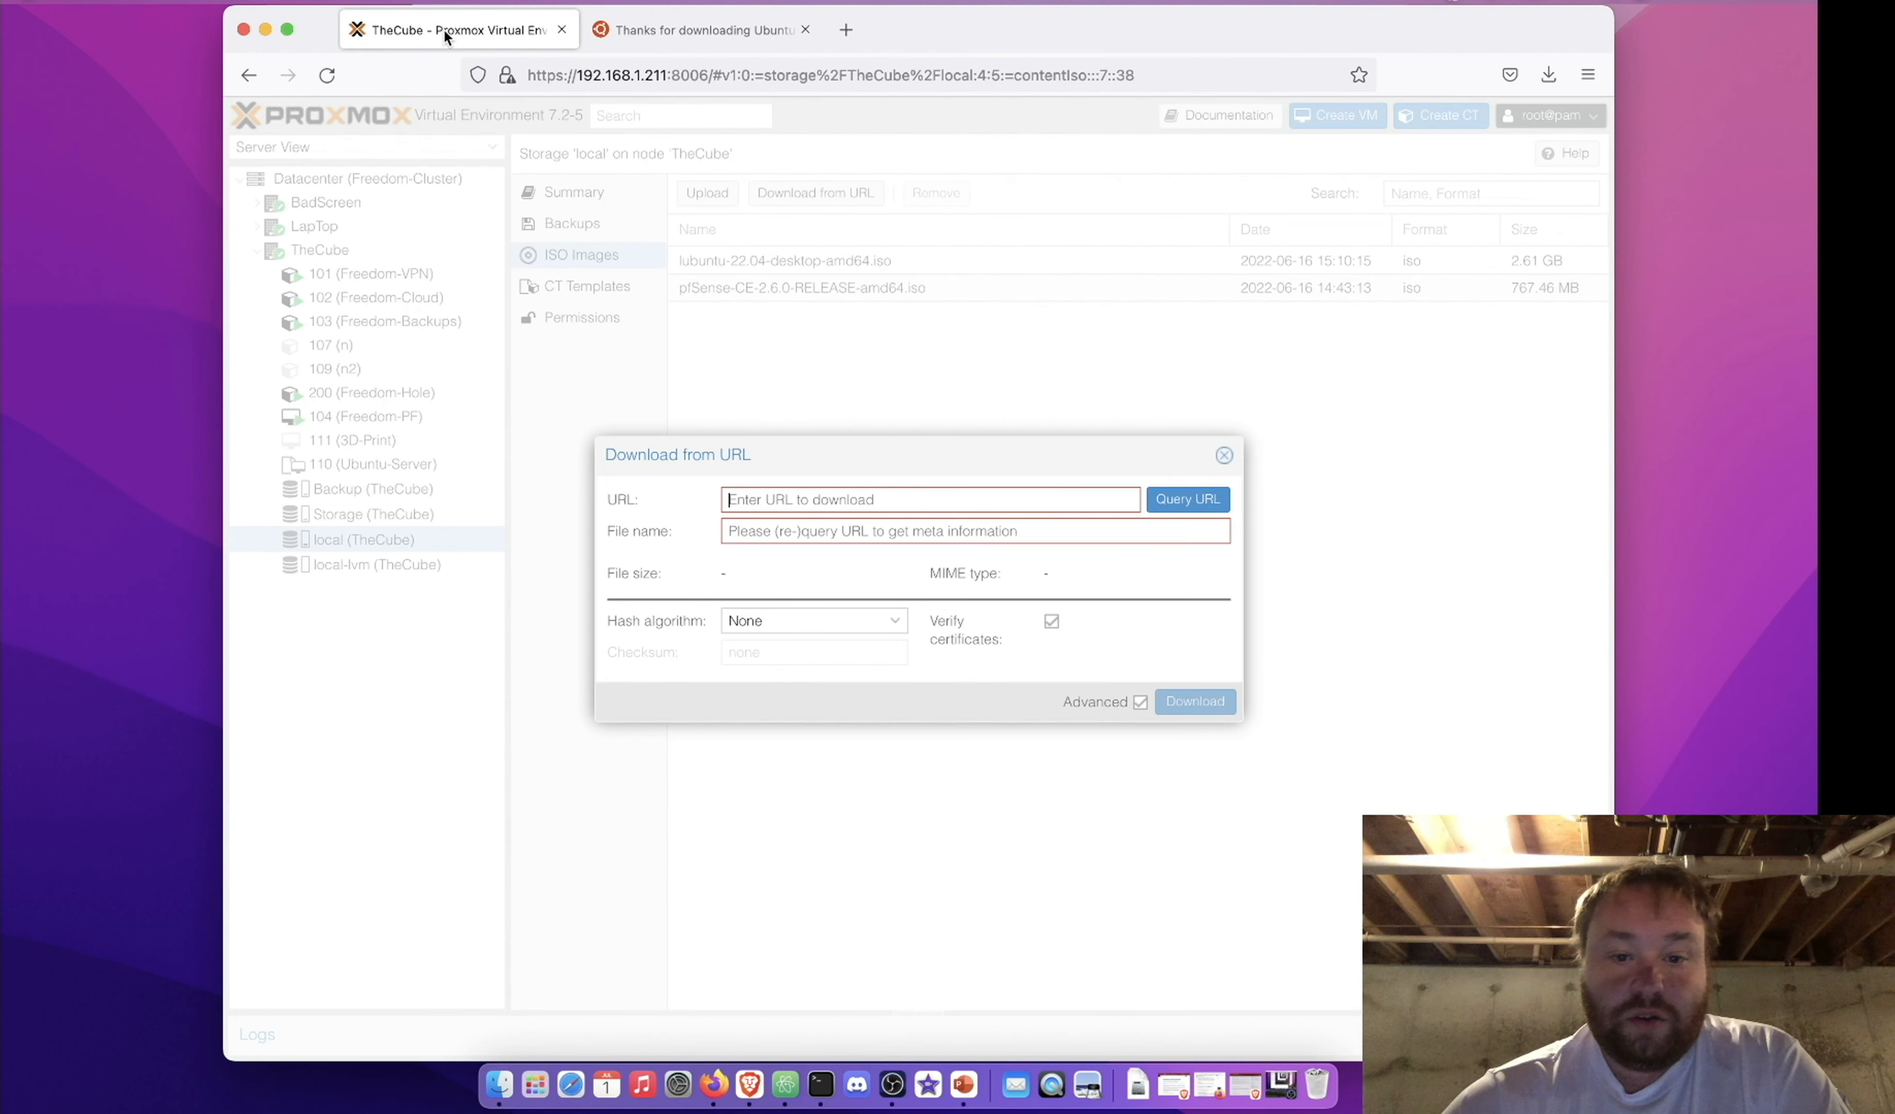
right_click(784, 502)
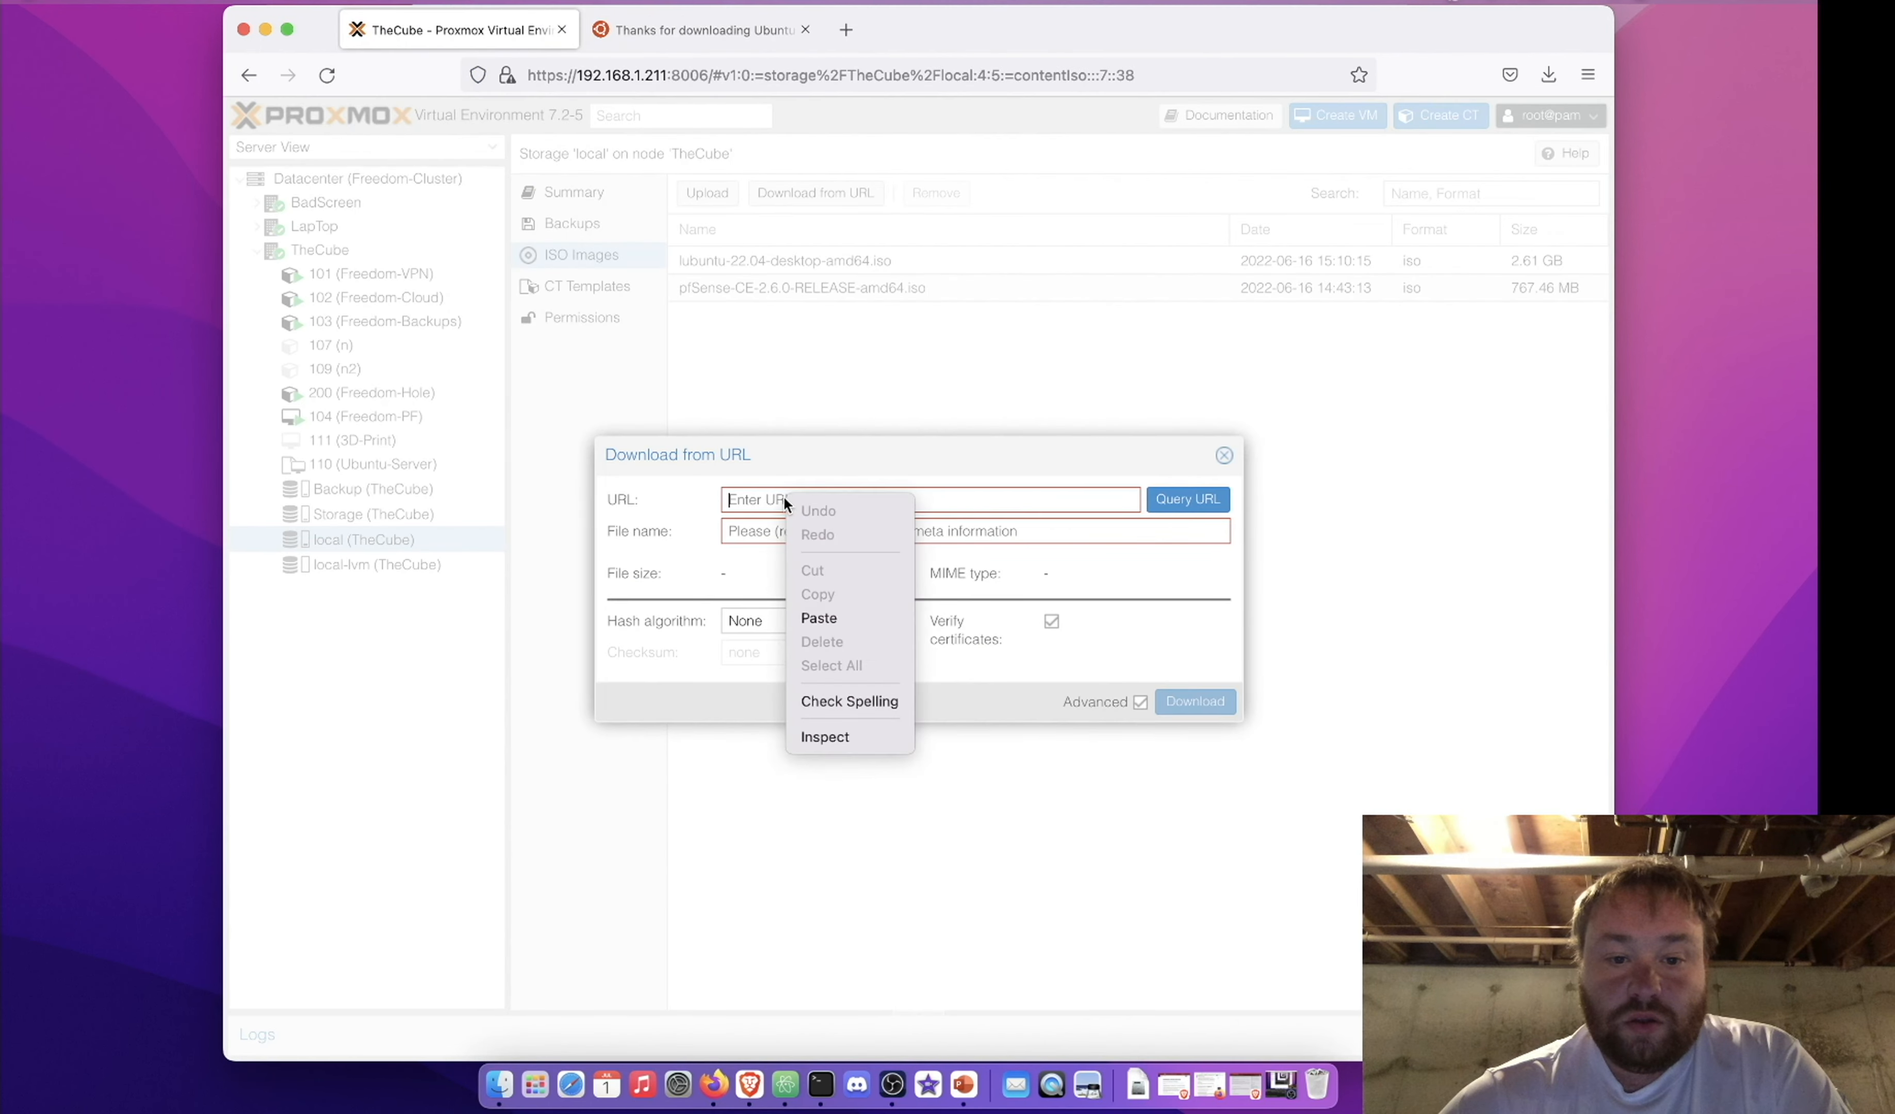
left_click(823, 612)
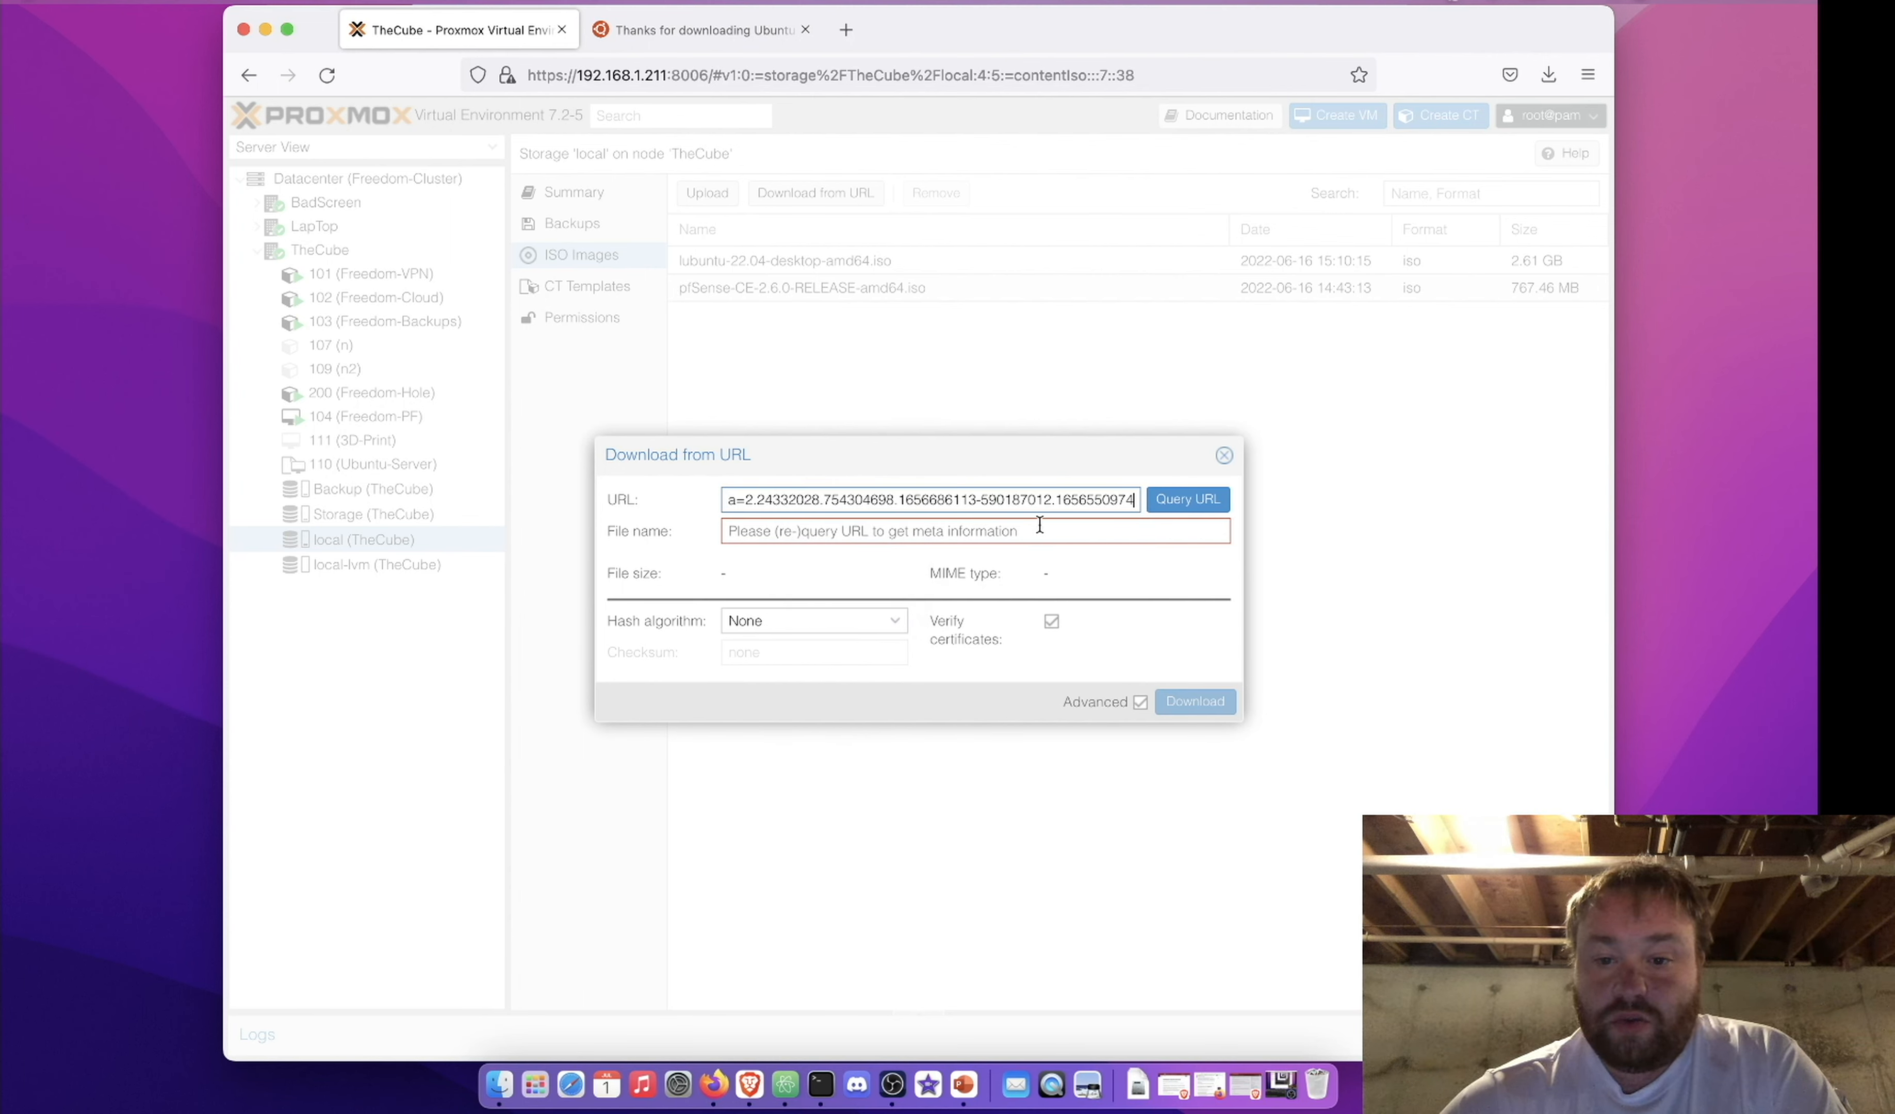
left_click(1176, 511)
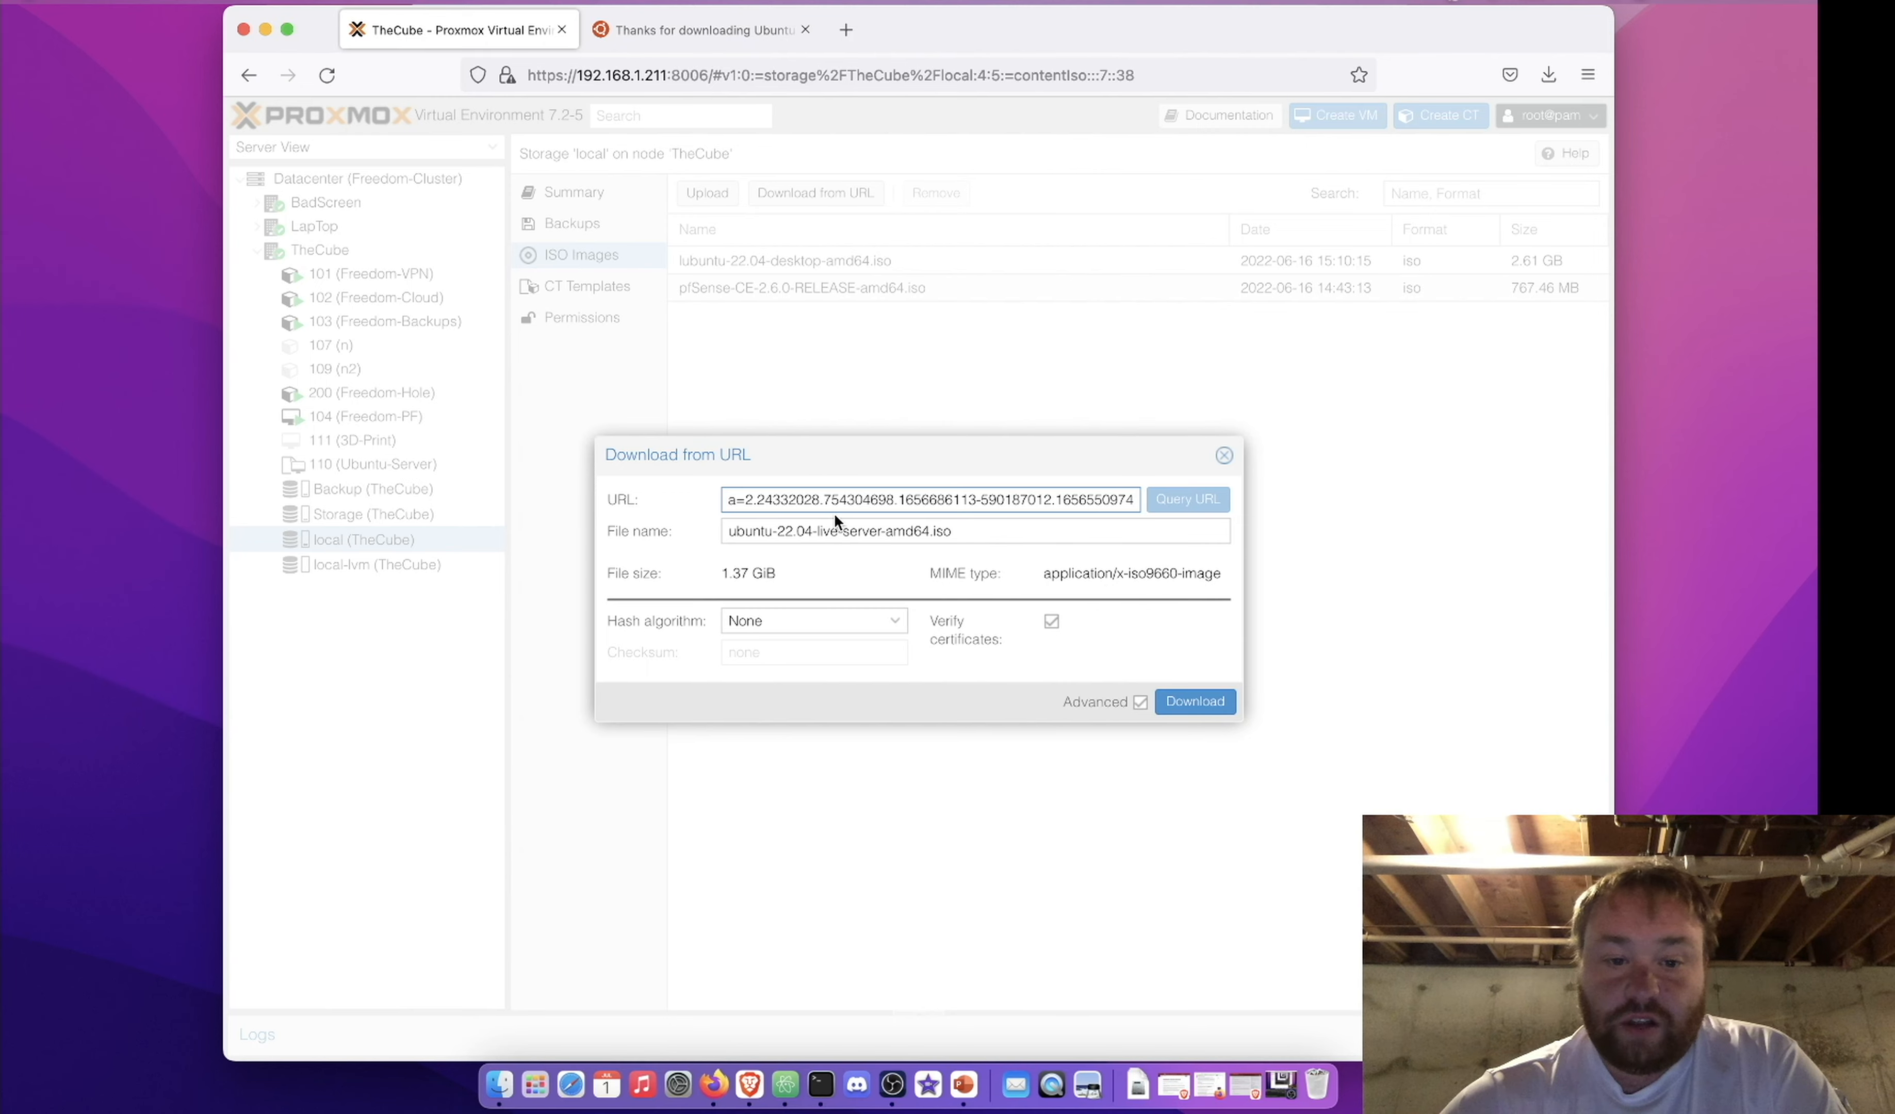
On the Ubuntu download page, show the verification instructions and copy the SHA256 checksum of the server ISO
left_click(741, 34)
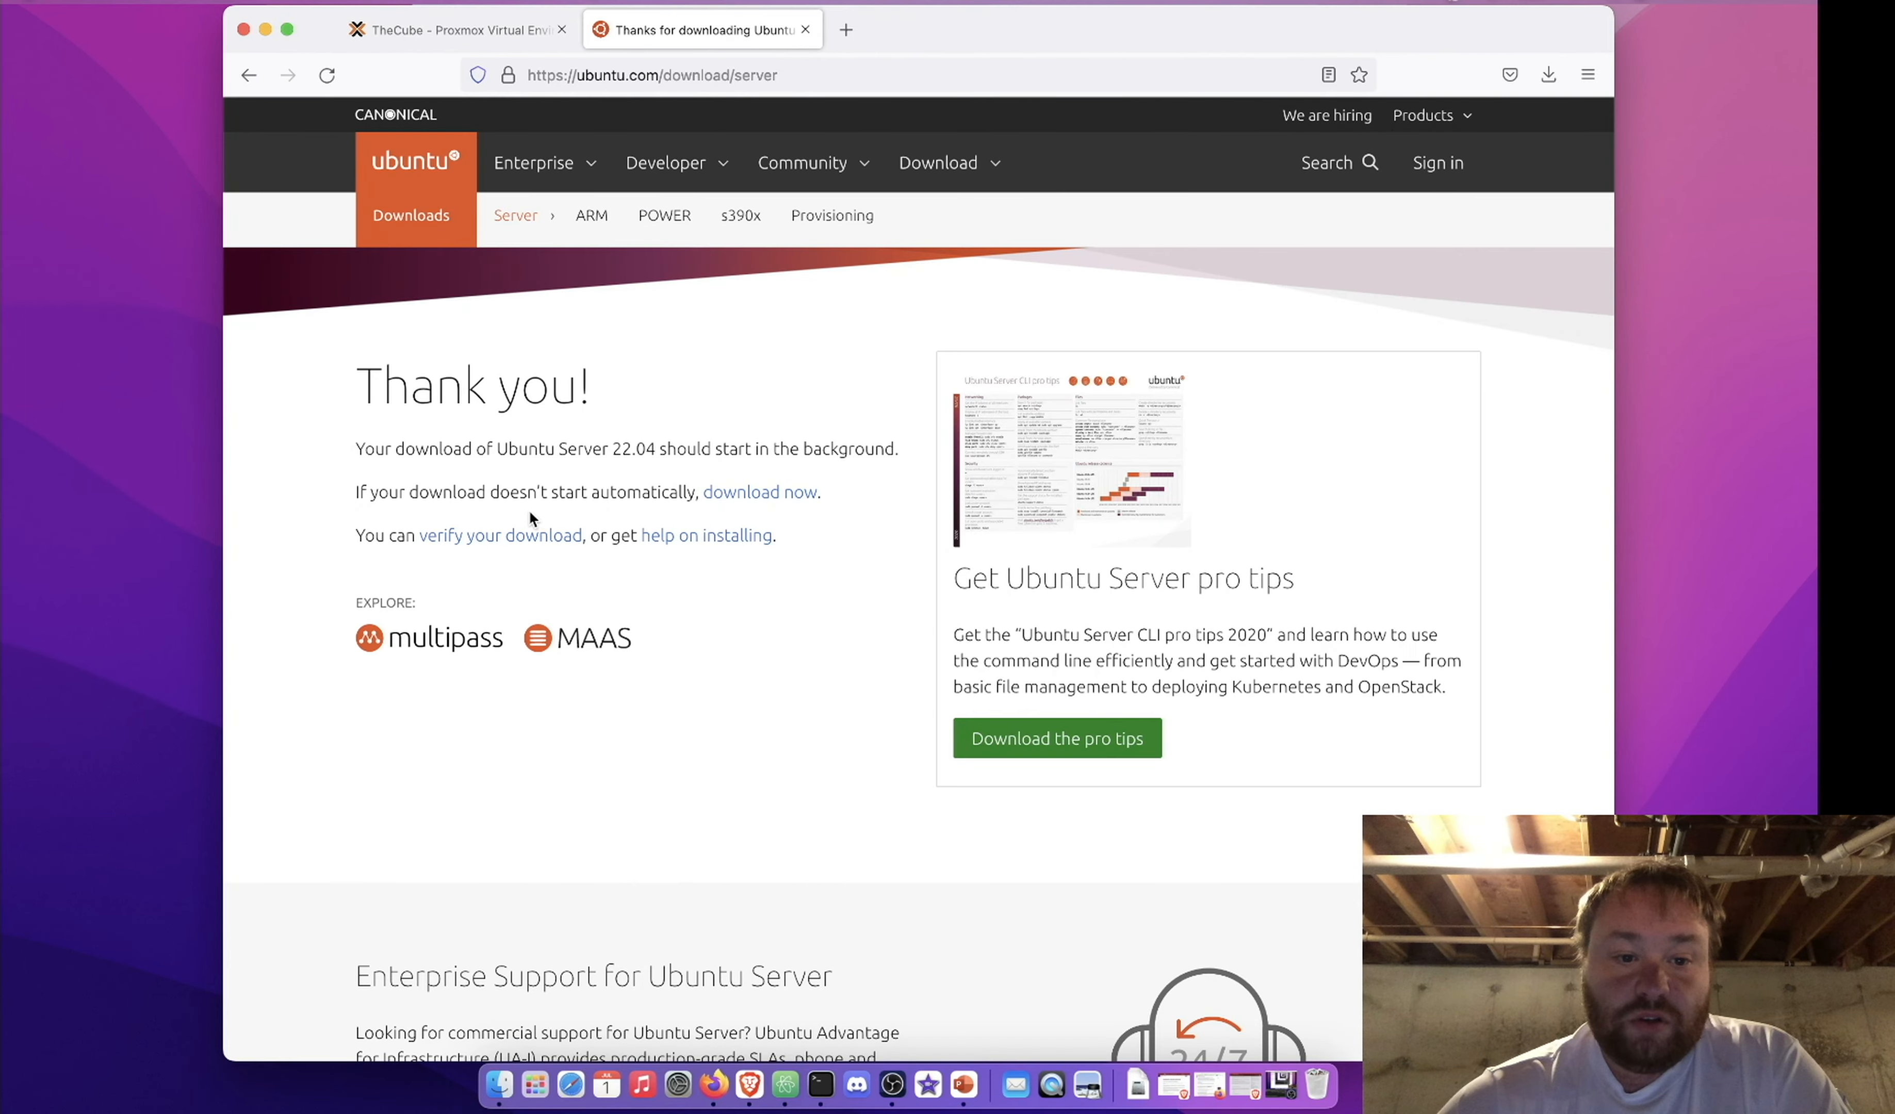
left_click(487, 539)
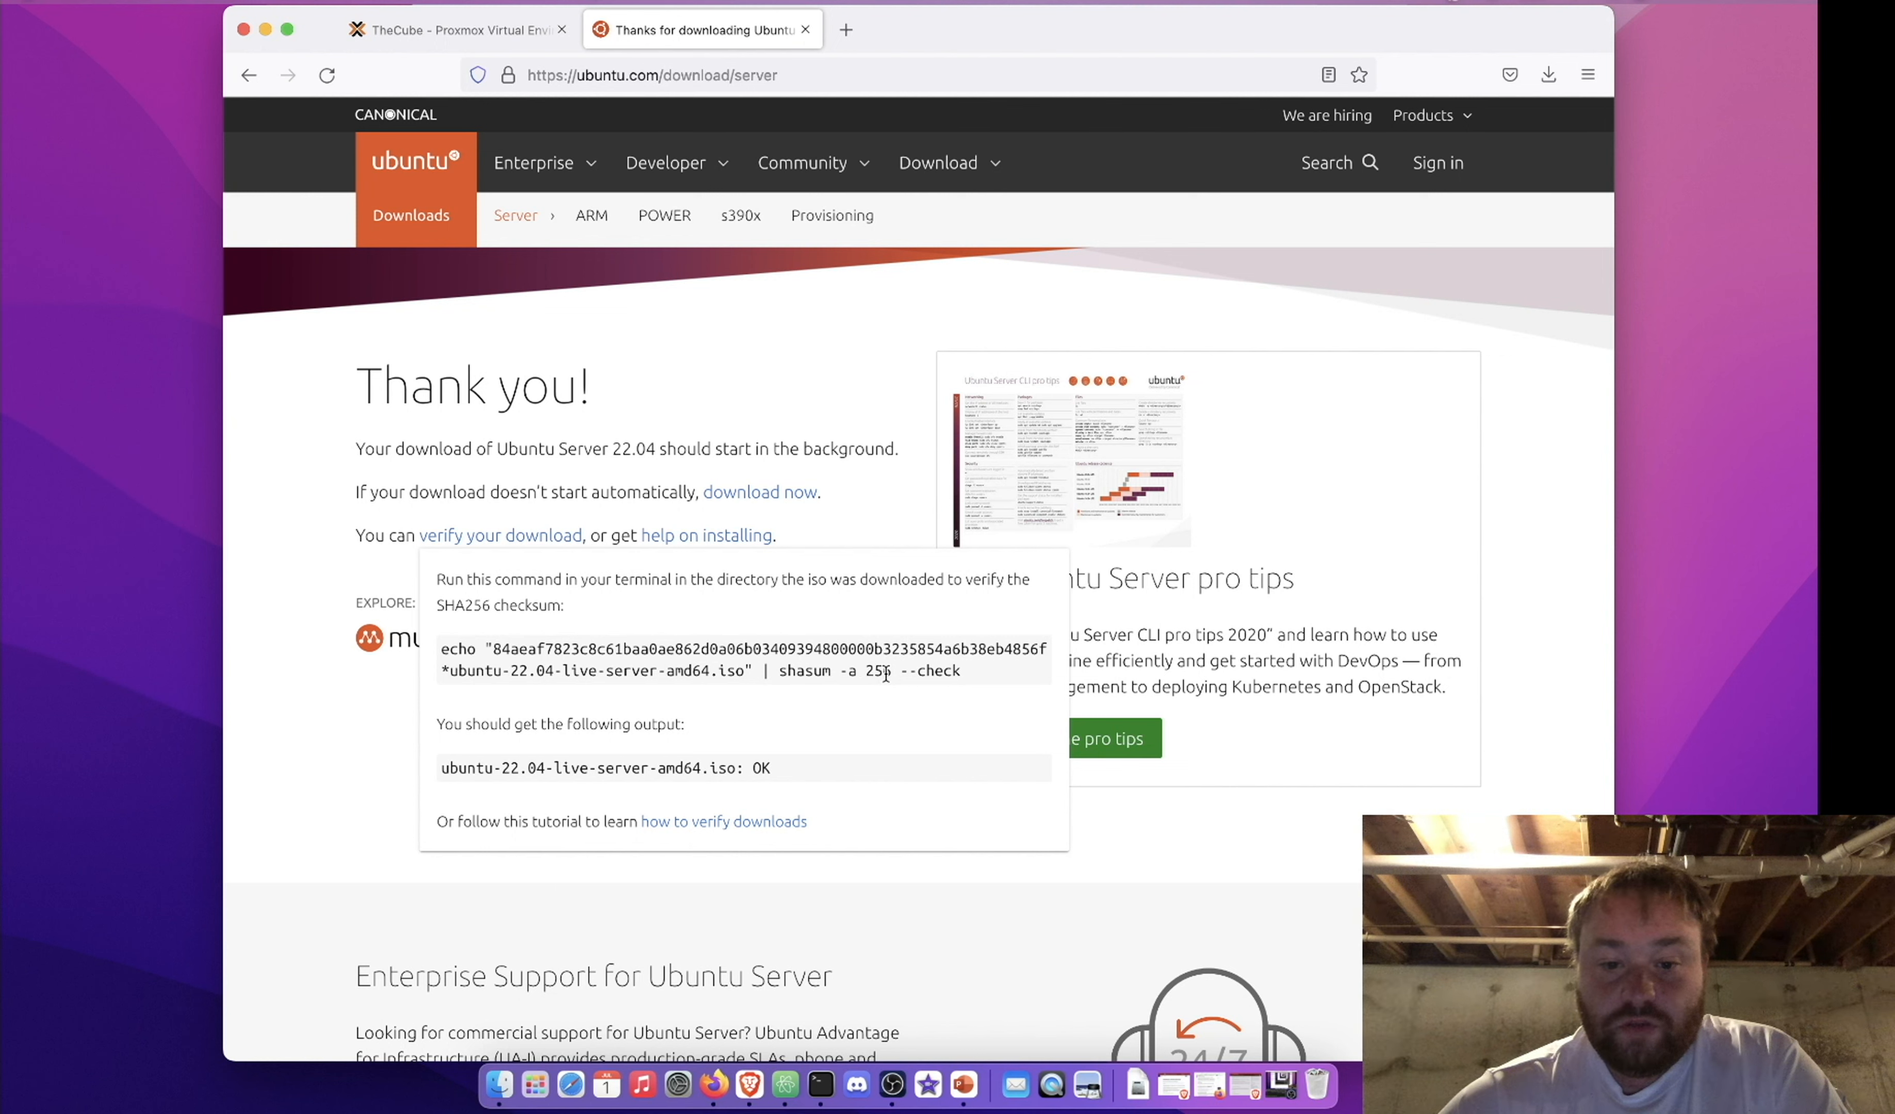
left_click_drag(491, 648, 1052, 647)
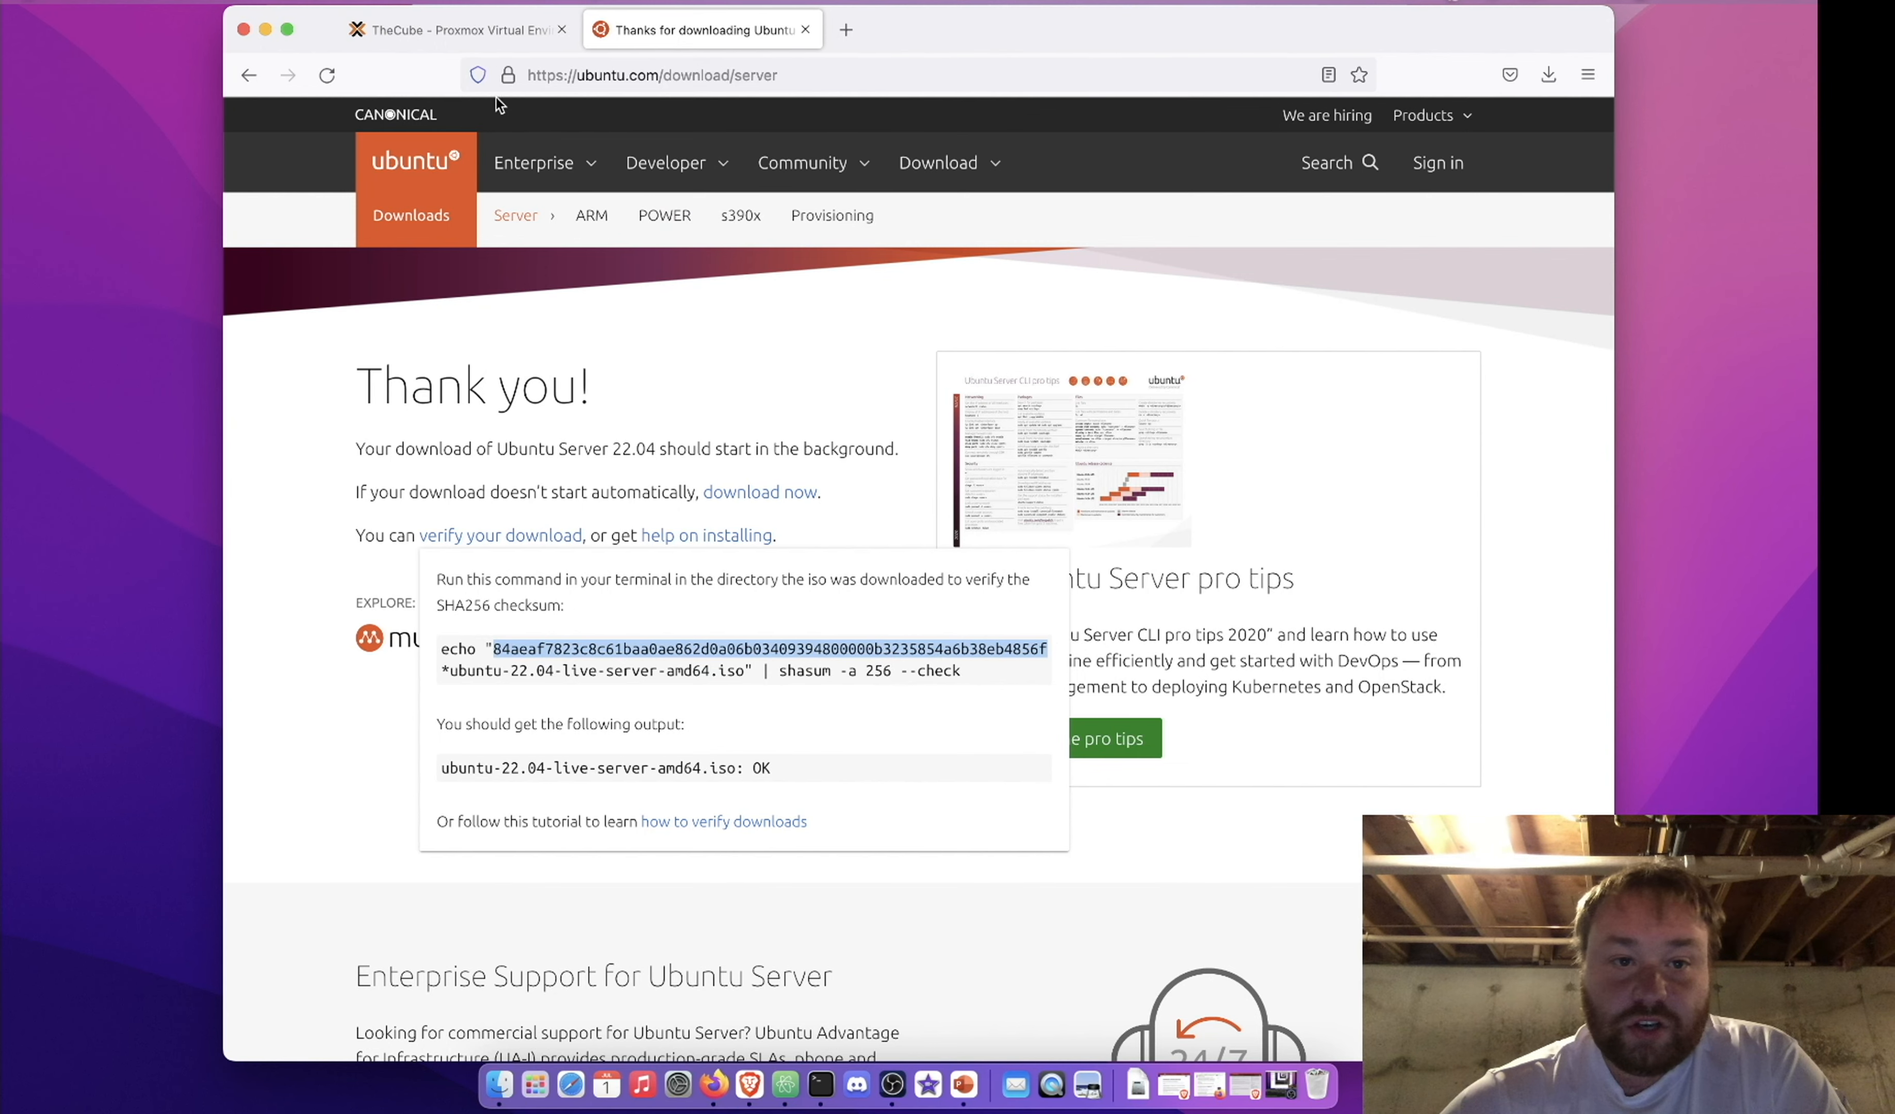
Back in the Proxmox download dialog, set the hash algorithm to SHA-256 and paste the copied checksum
left_click(428, 30)
left_click(893, 621)
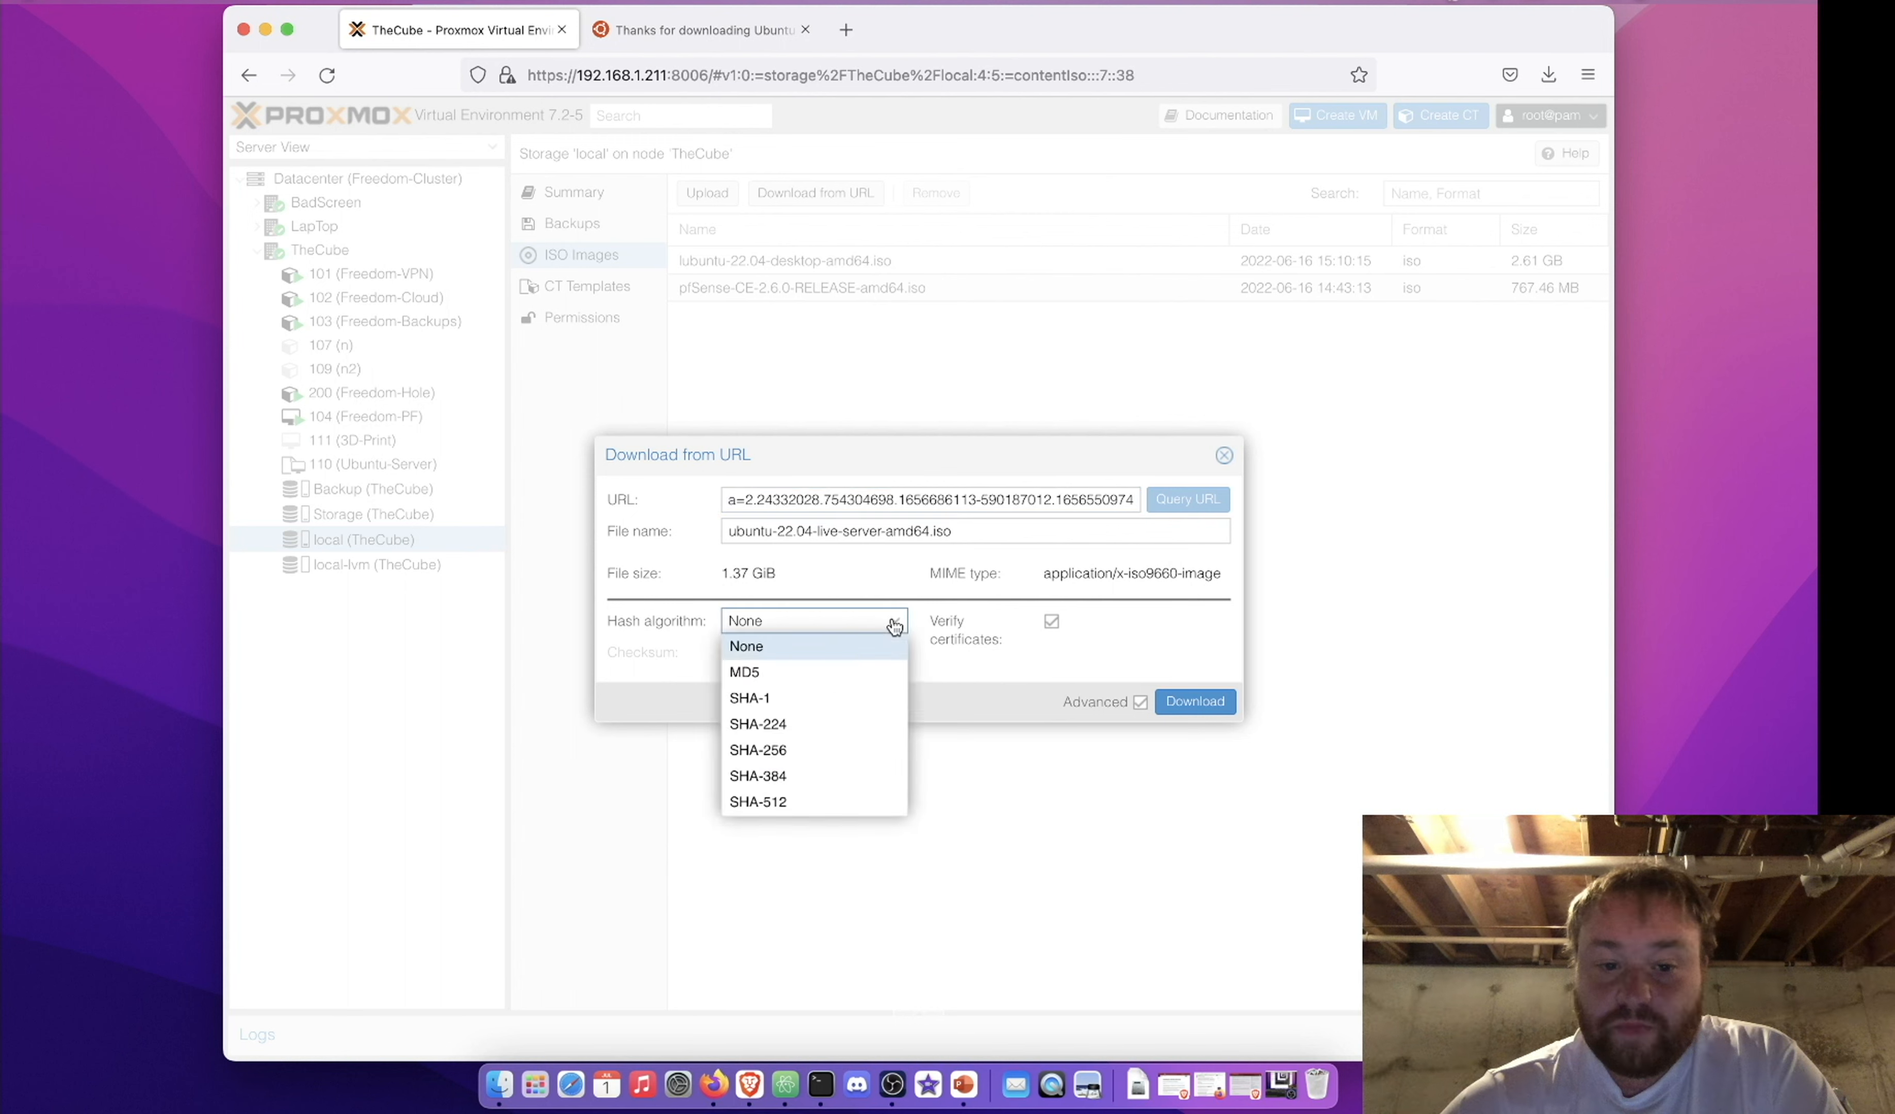
left_click(823, 756)
left_click(811, 656)
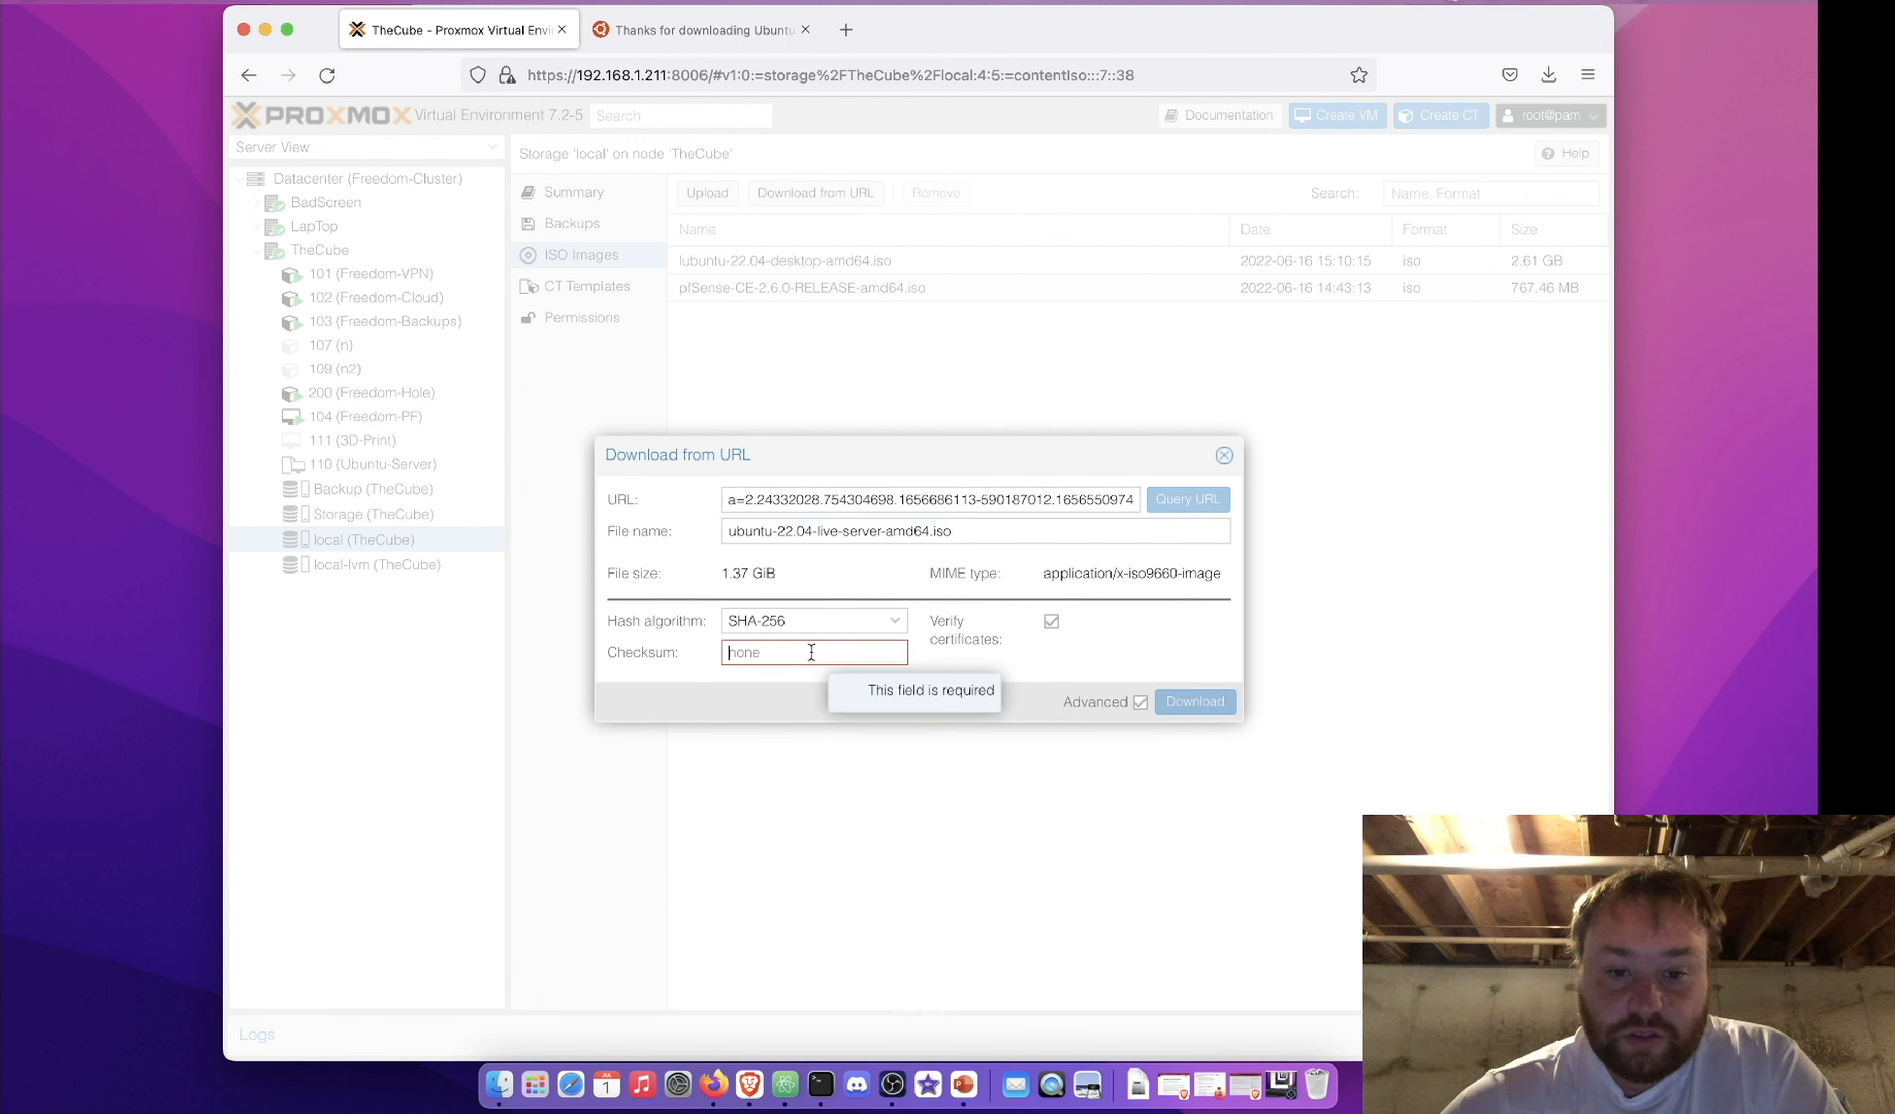
key("super+v")
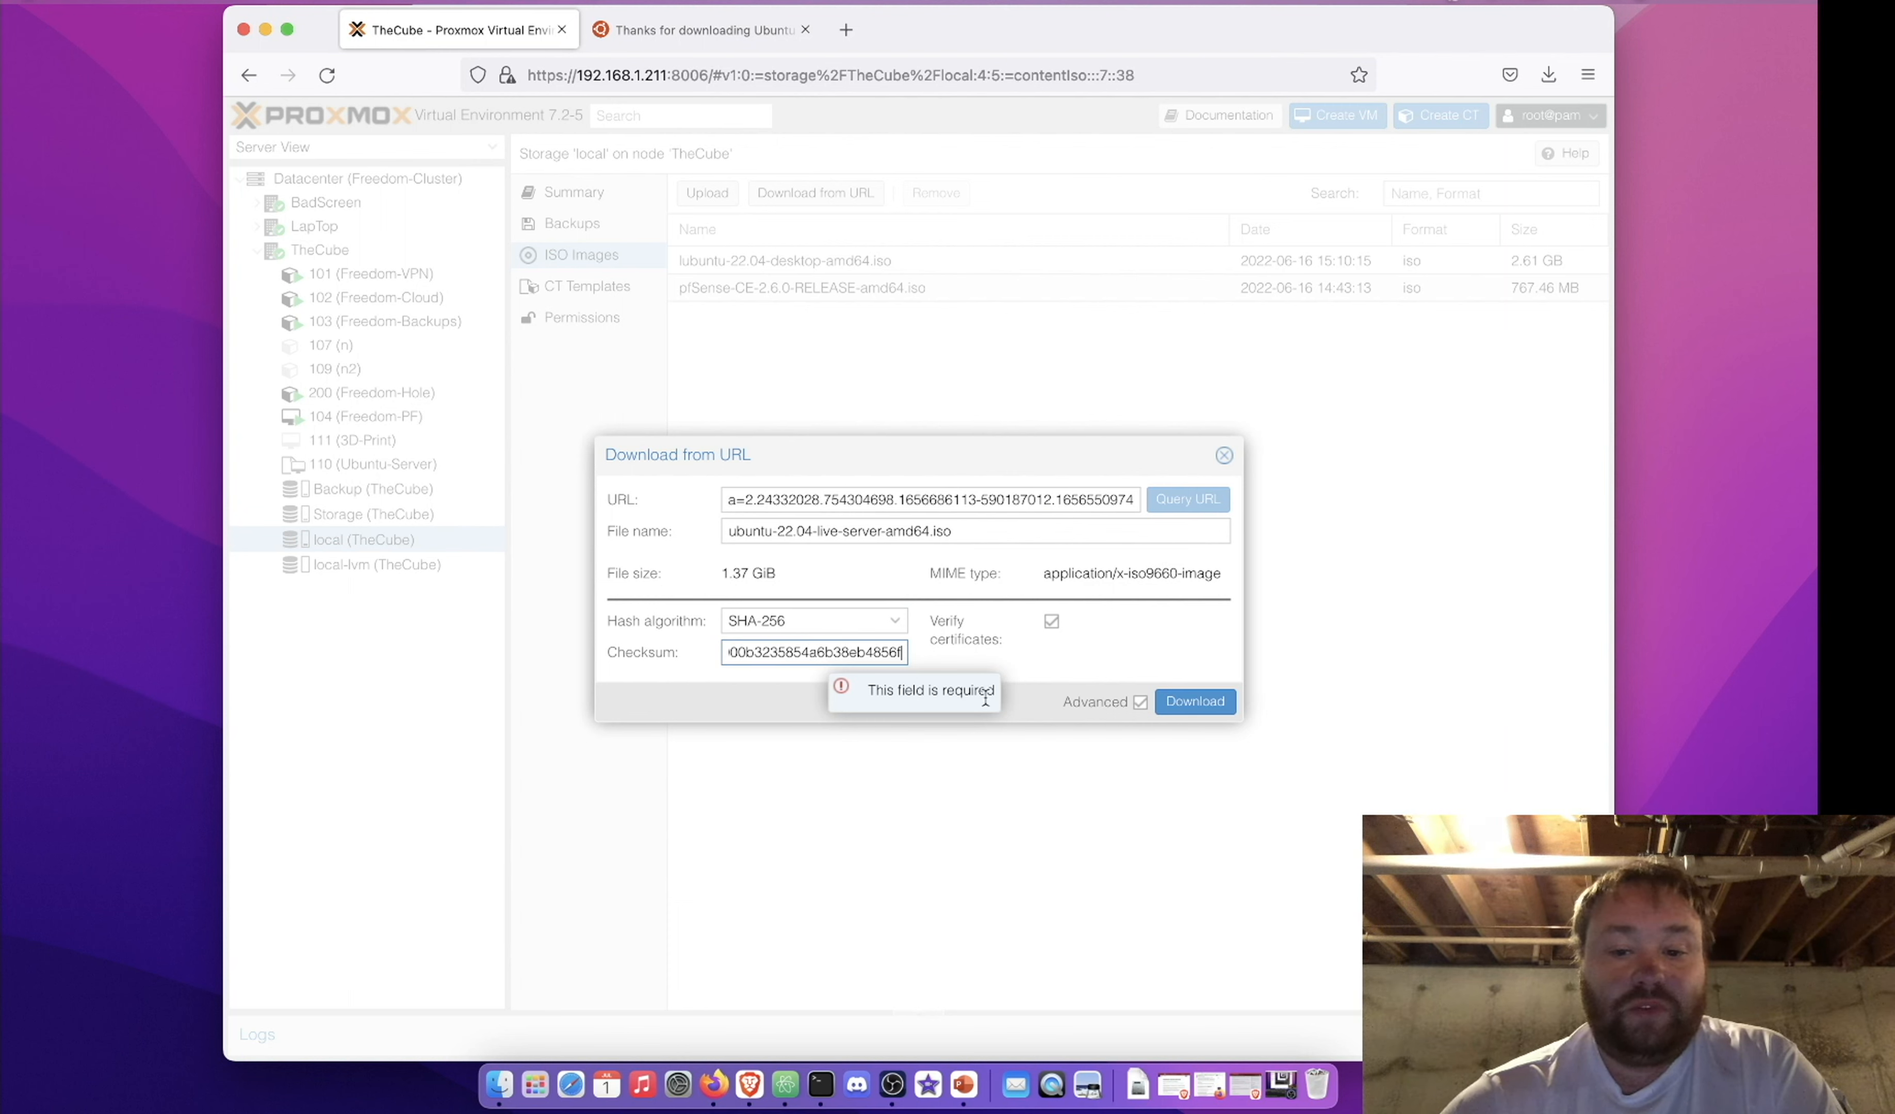
Download the Ubuntu server ISO to local storage, close the task viewer and select ubuntu-22.04-live-server-amd64.iso in the list
left_click(1195, 701)
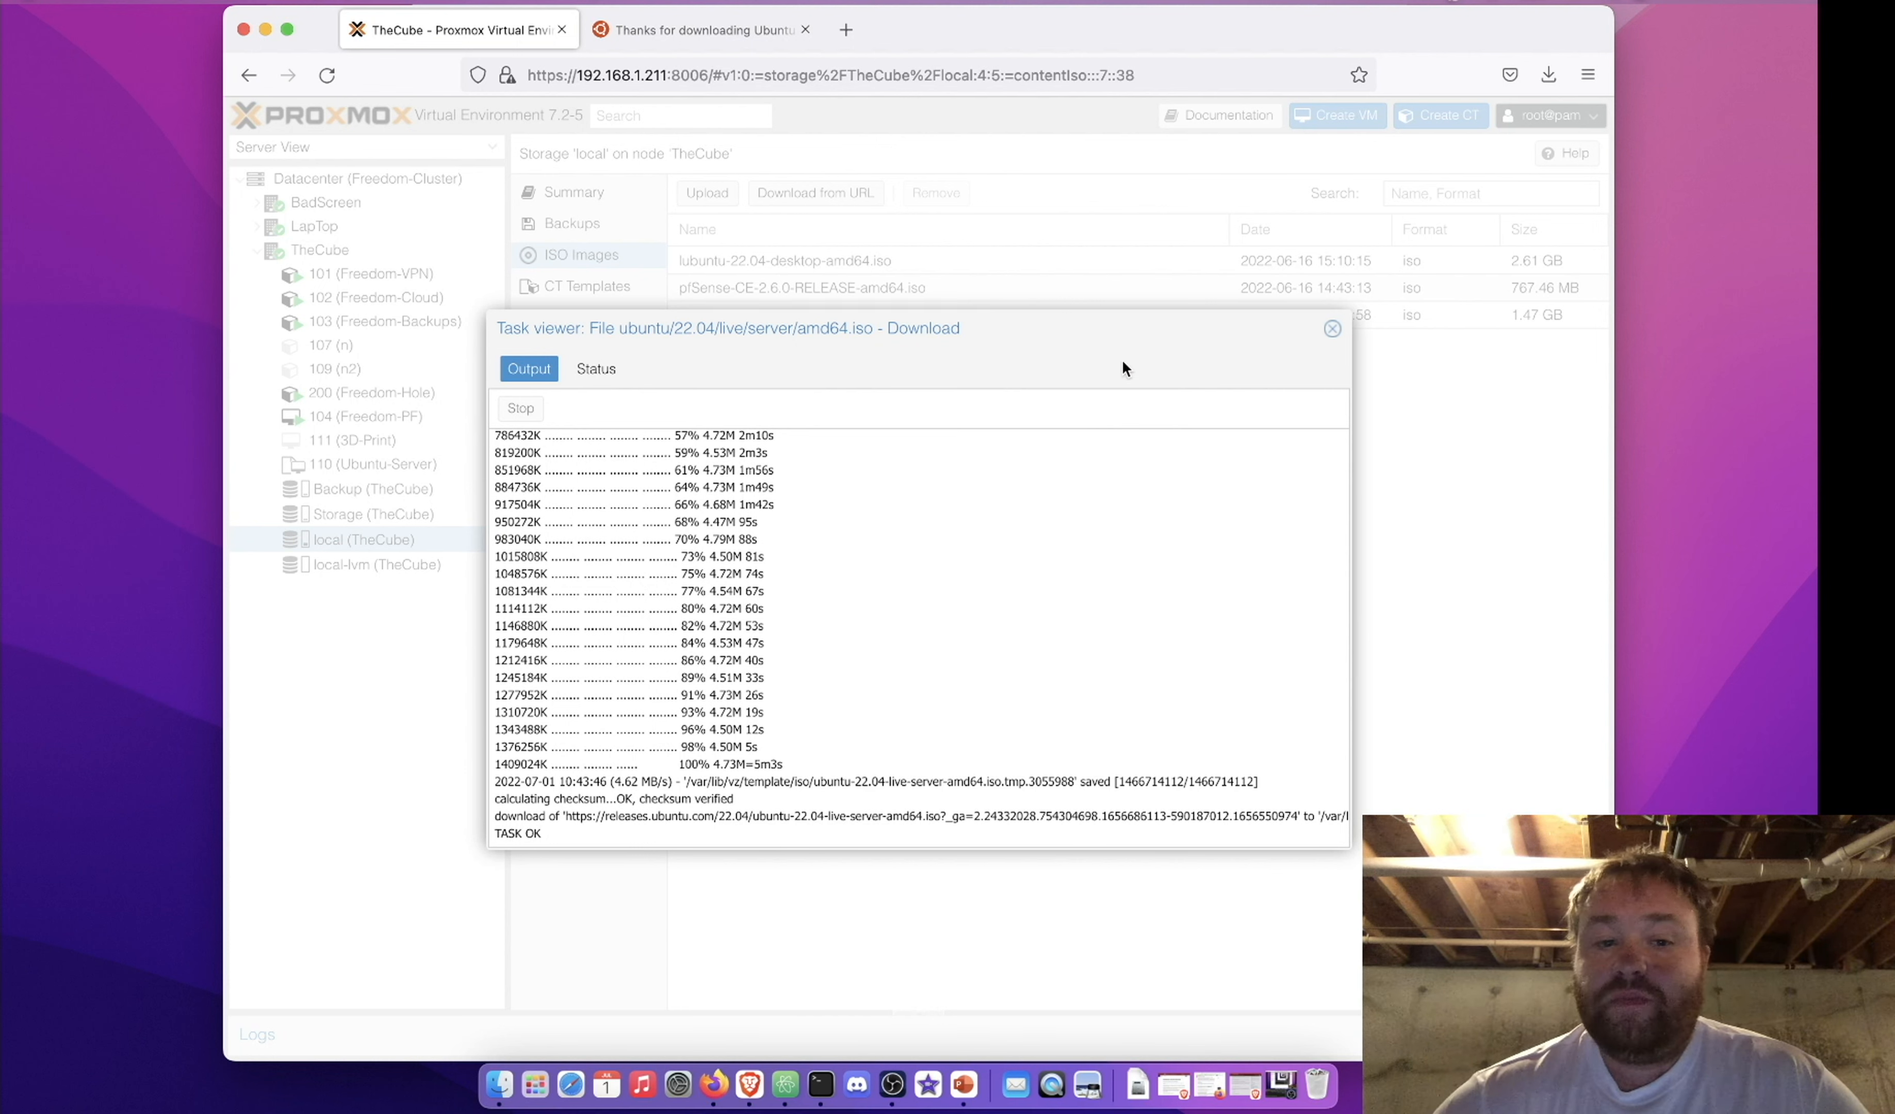
left_click(1332, 328)
left_click(853, 322)
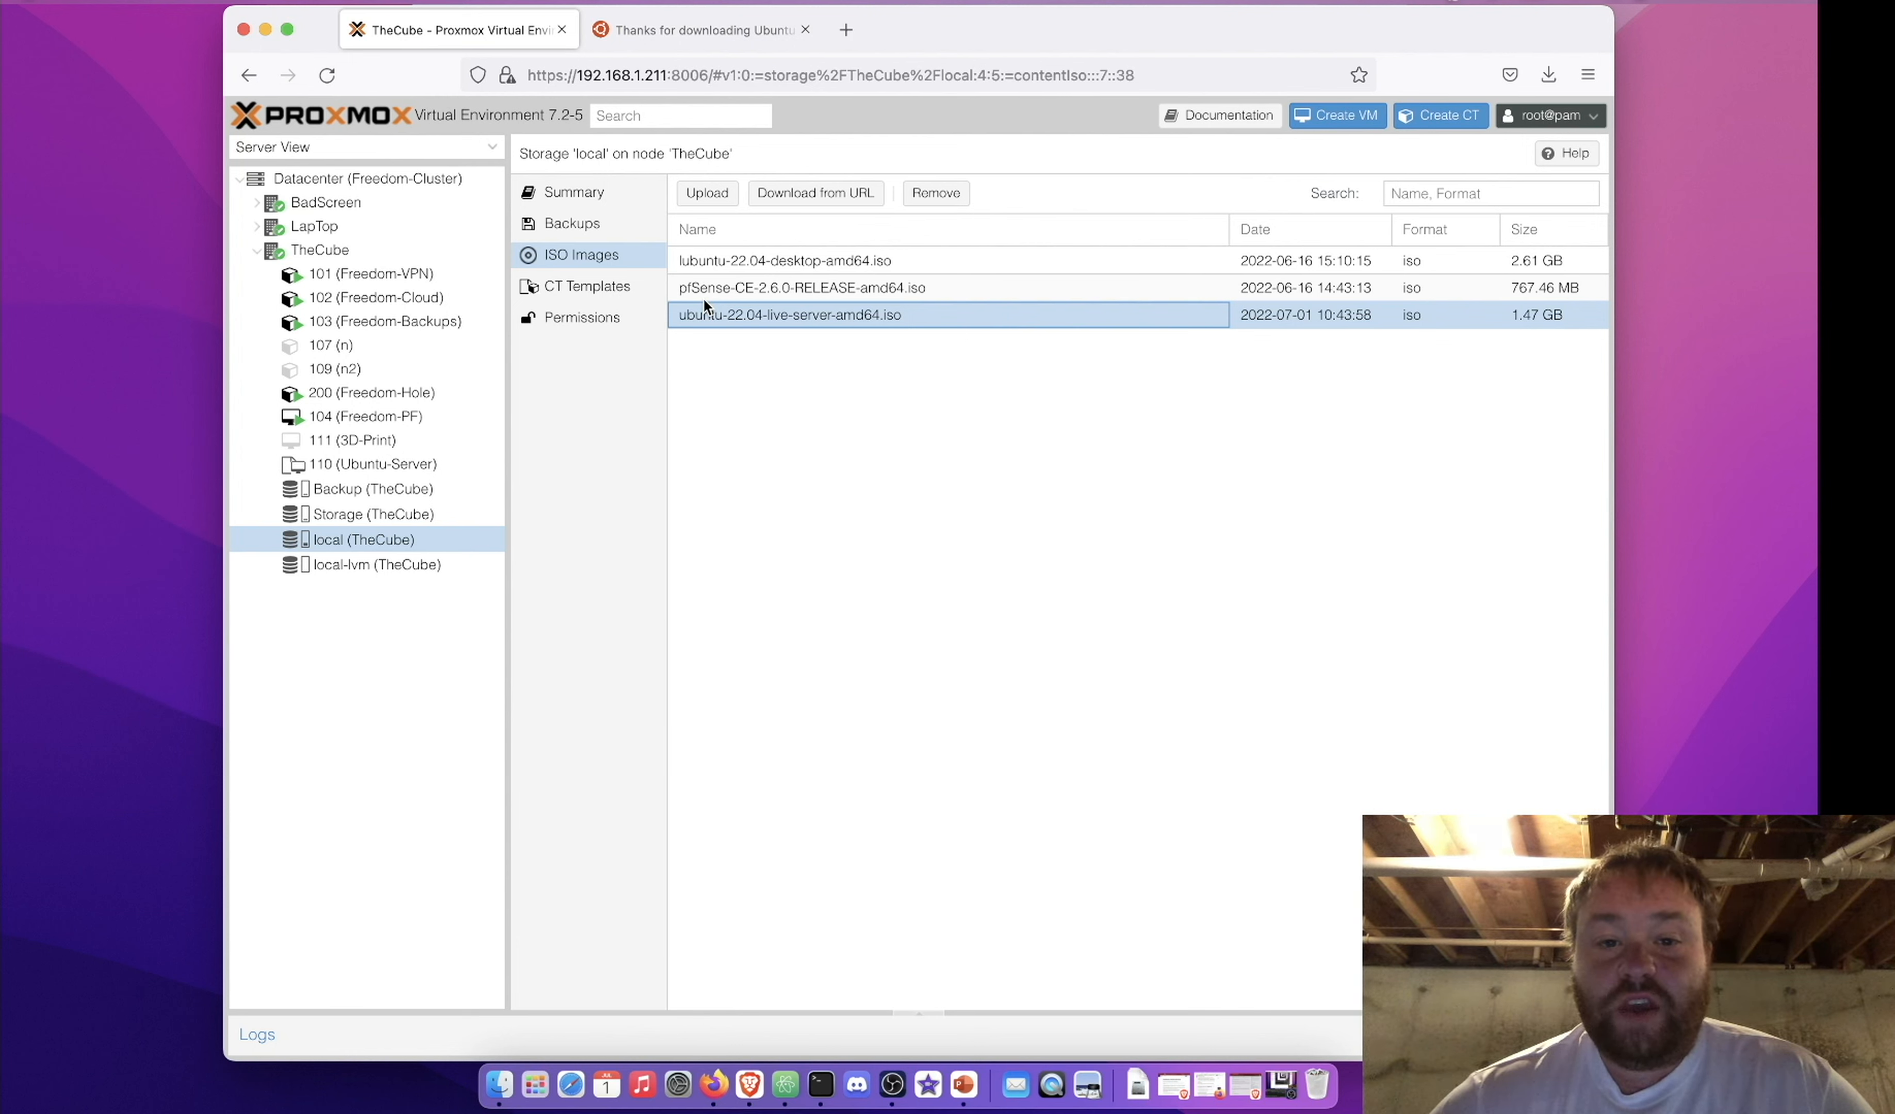
Start a new virtual machine named Ubuntu-Server-Video on node TheCube and continue to the operating system settings
left_click(1340, 116)
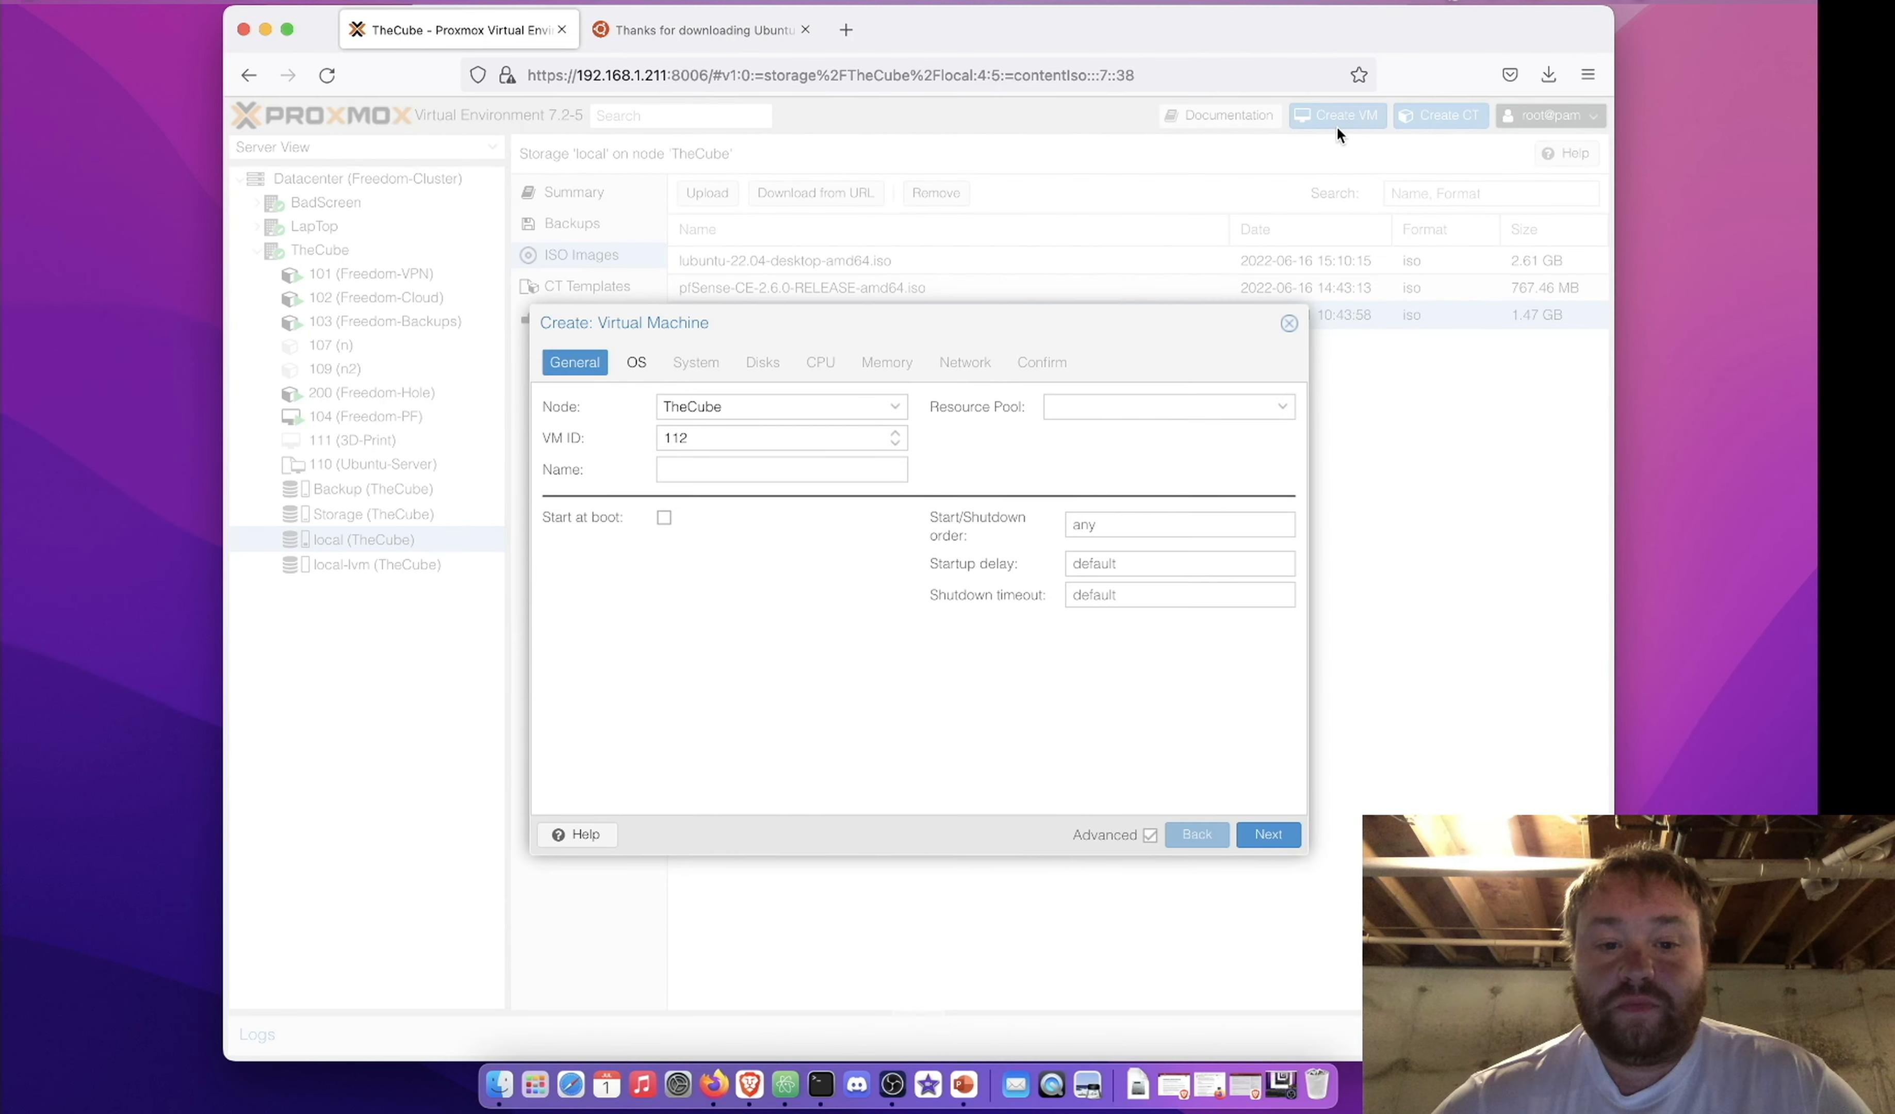
left_click(830, 472)
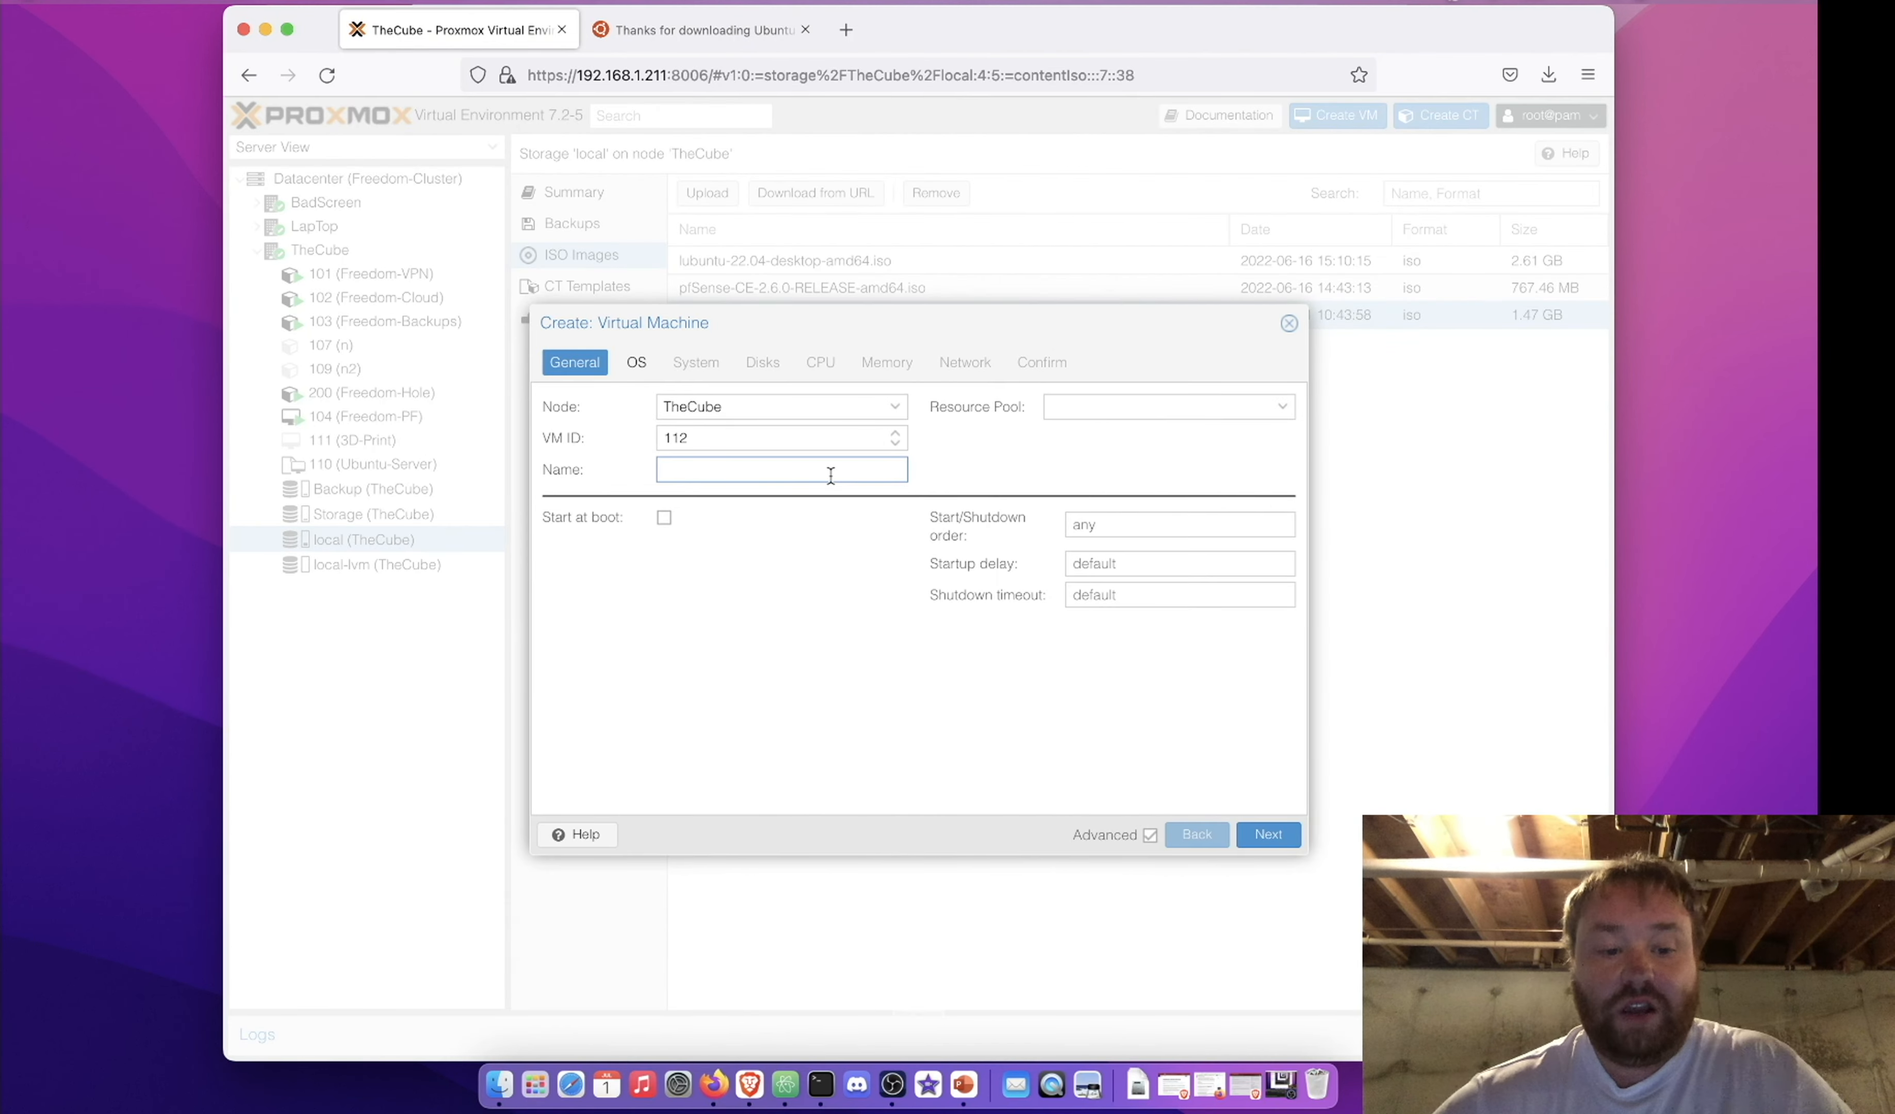
type("U")
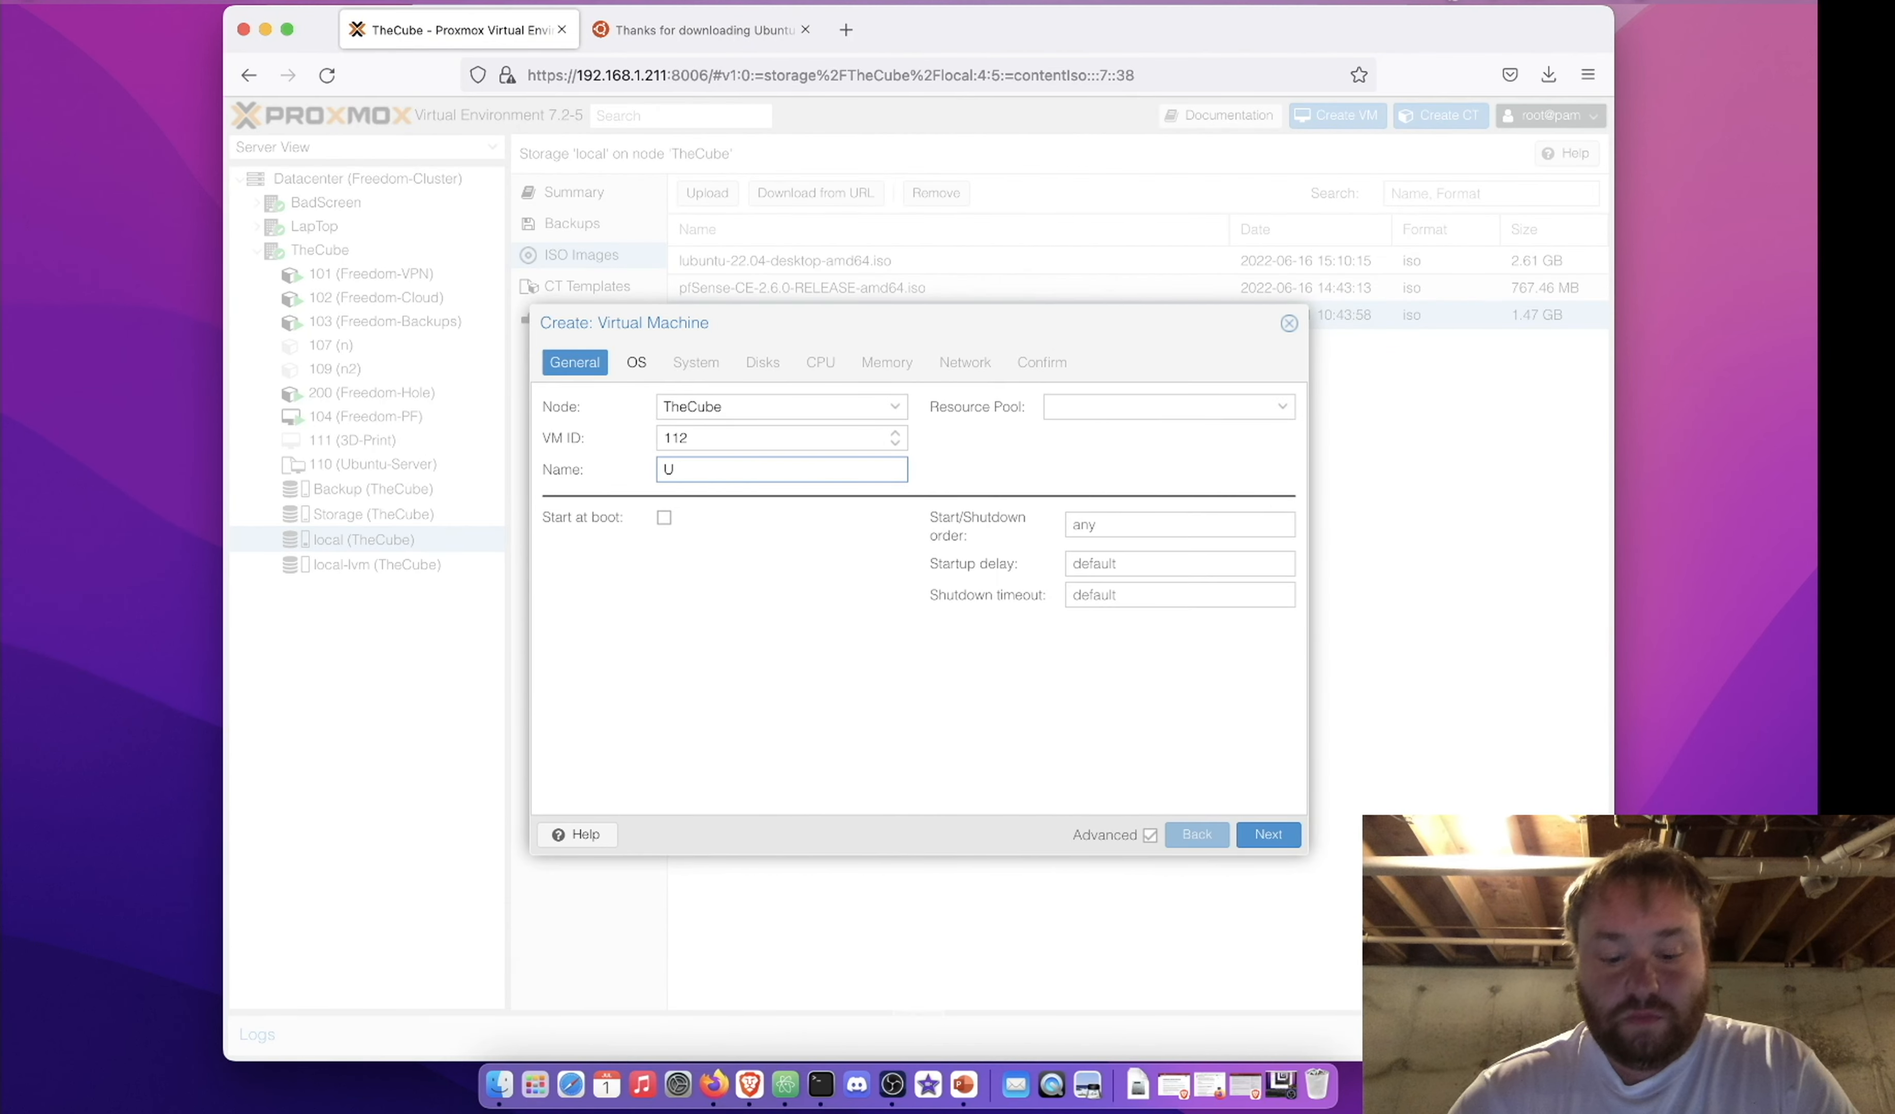
type("buntu")
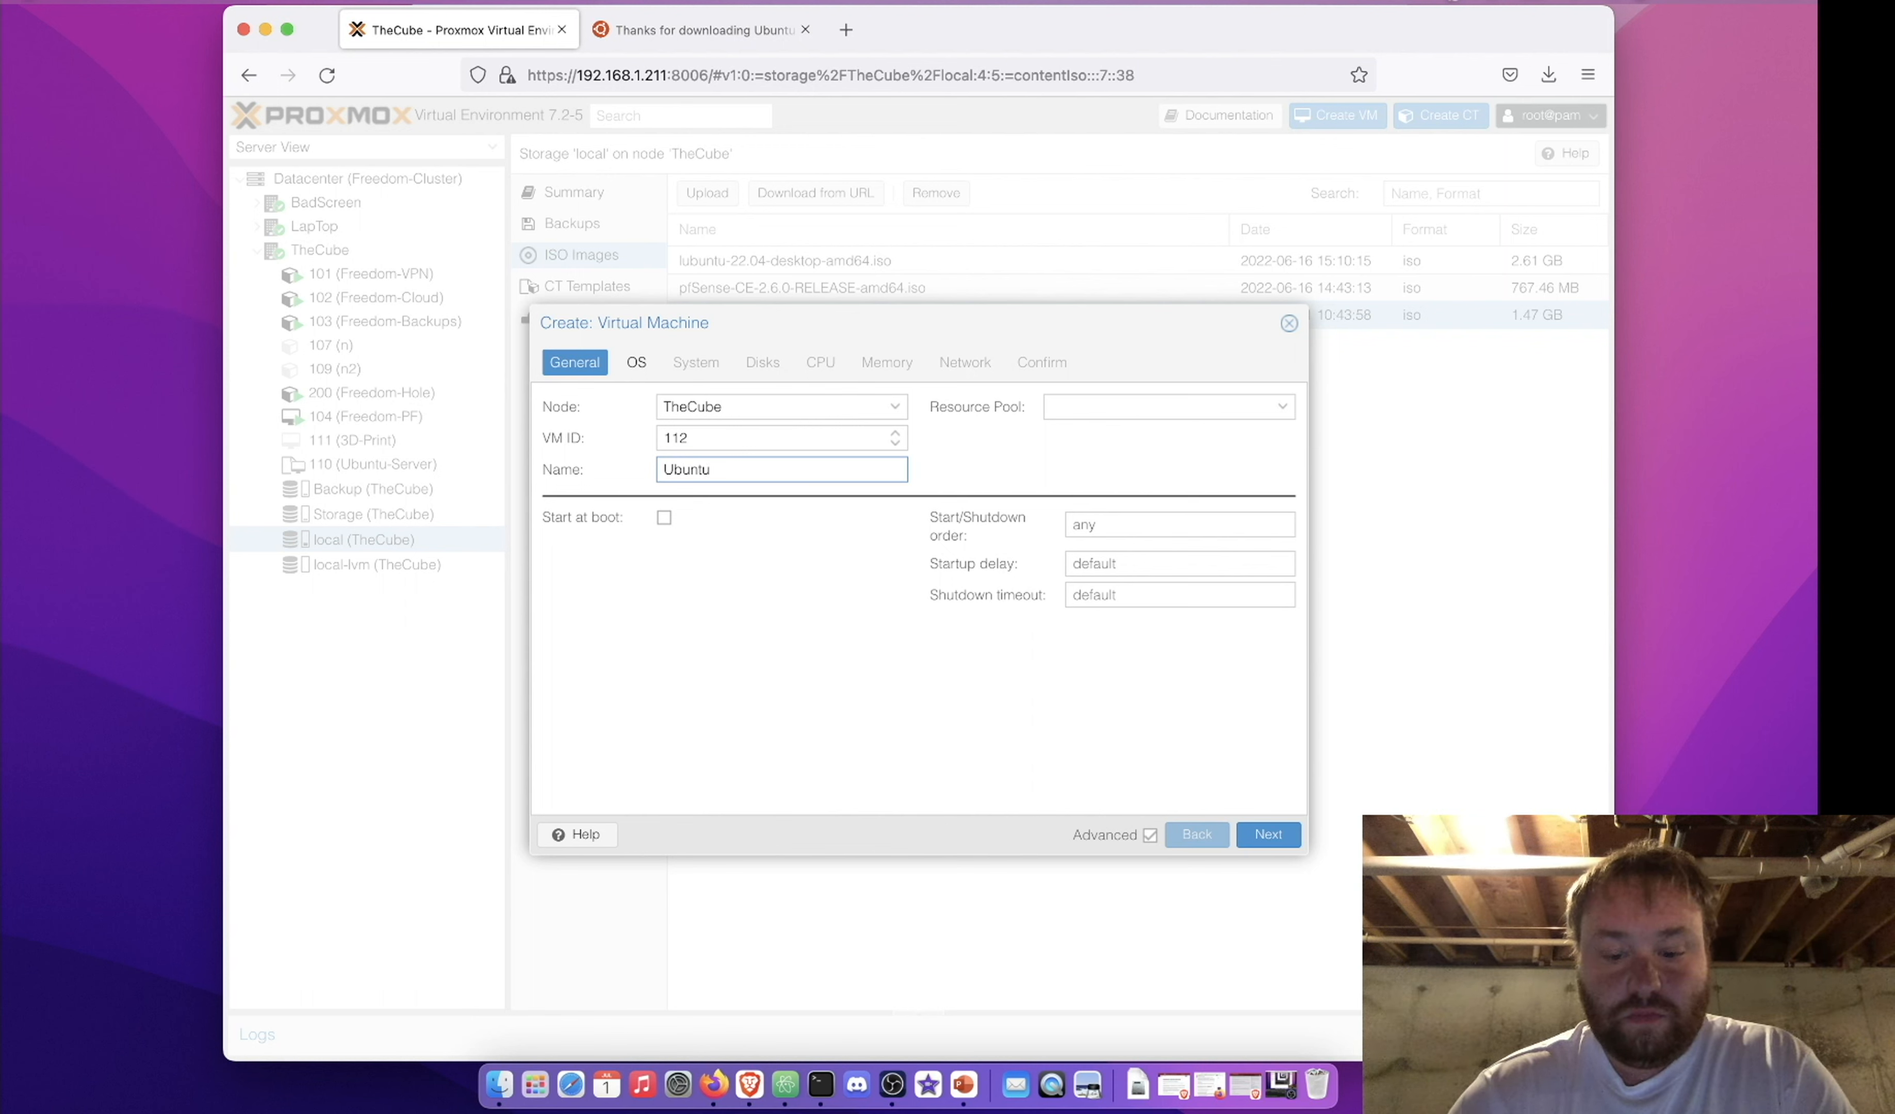
type("-Serv")
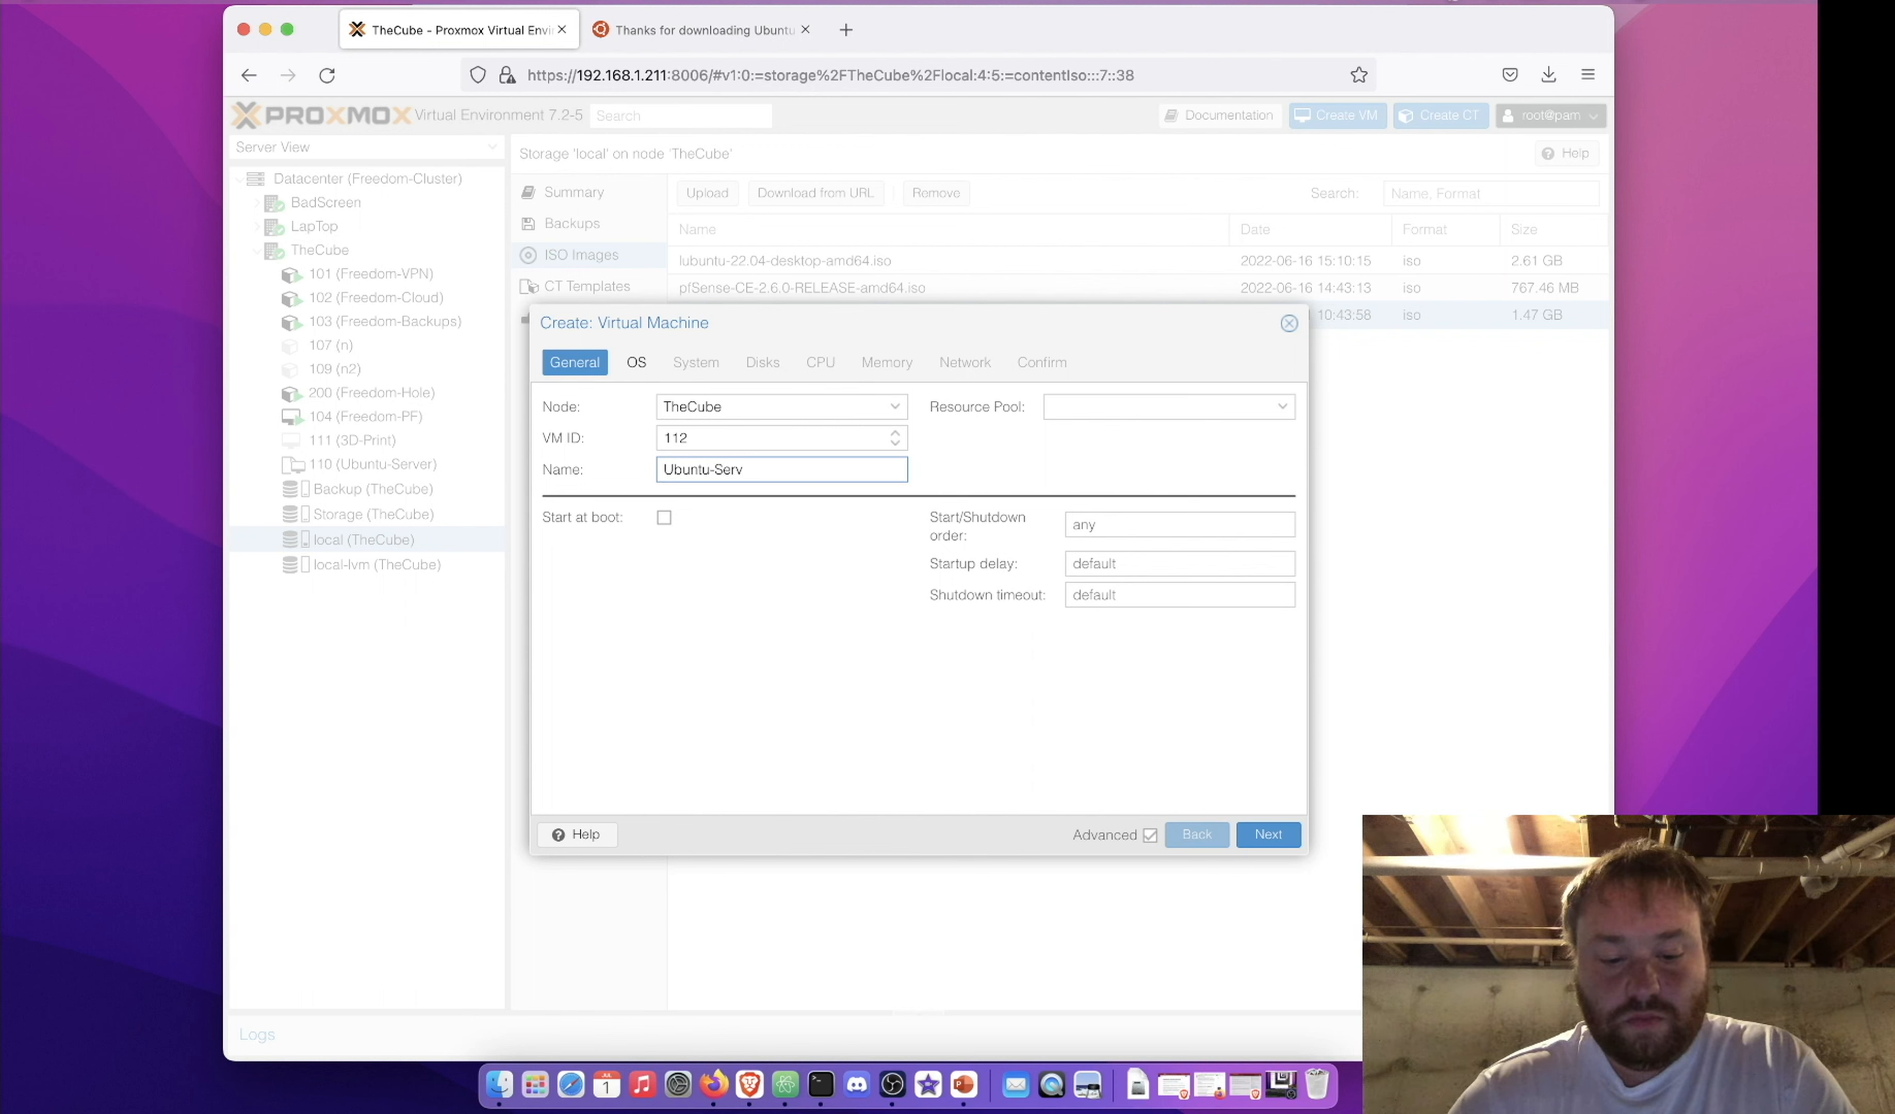
type("er-Video")
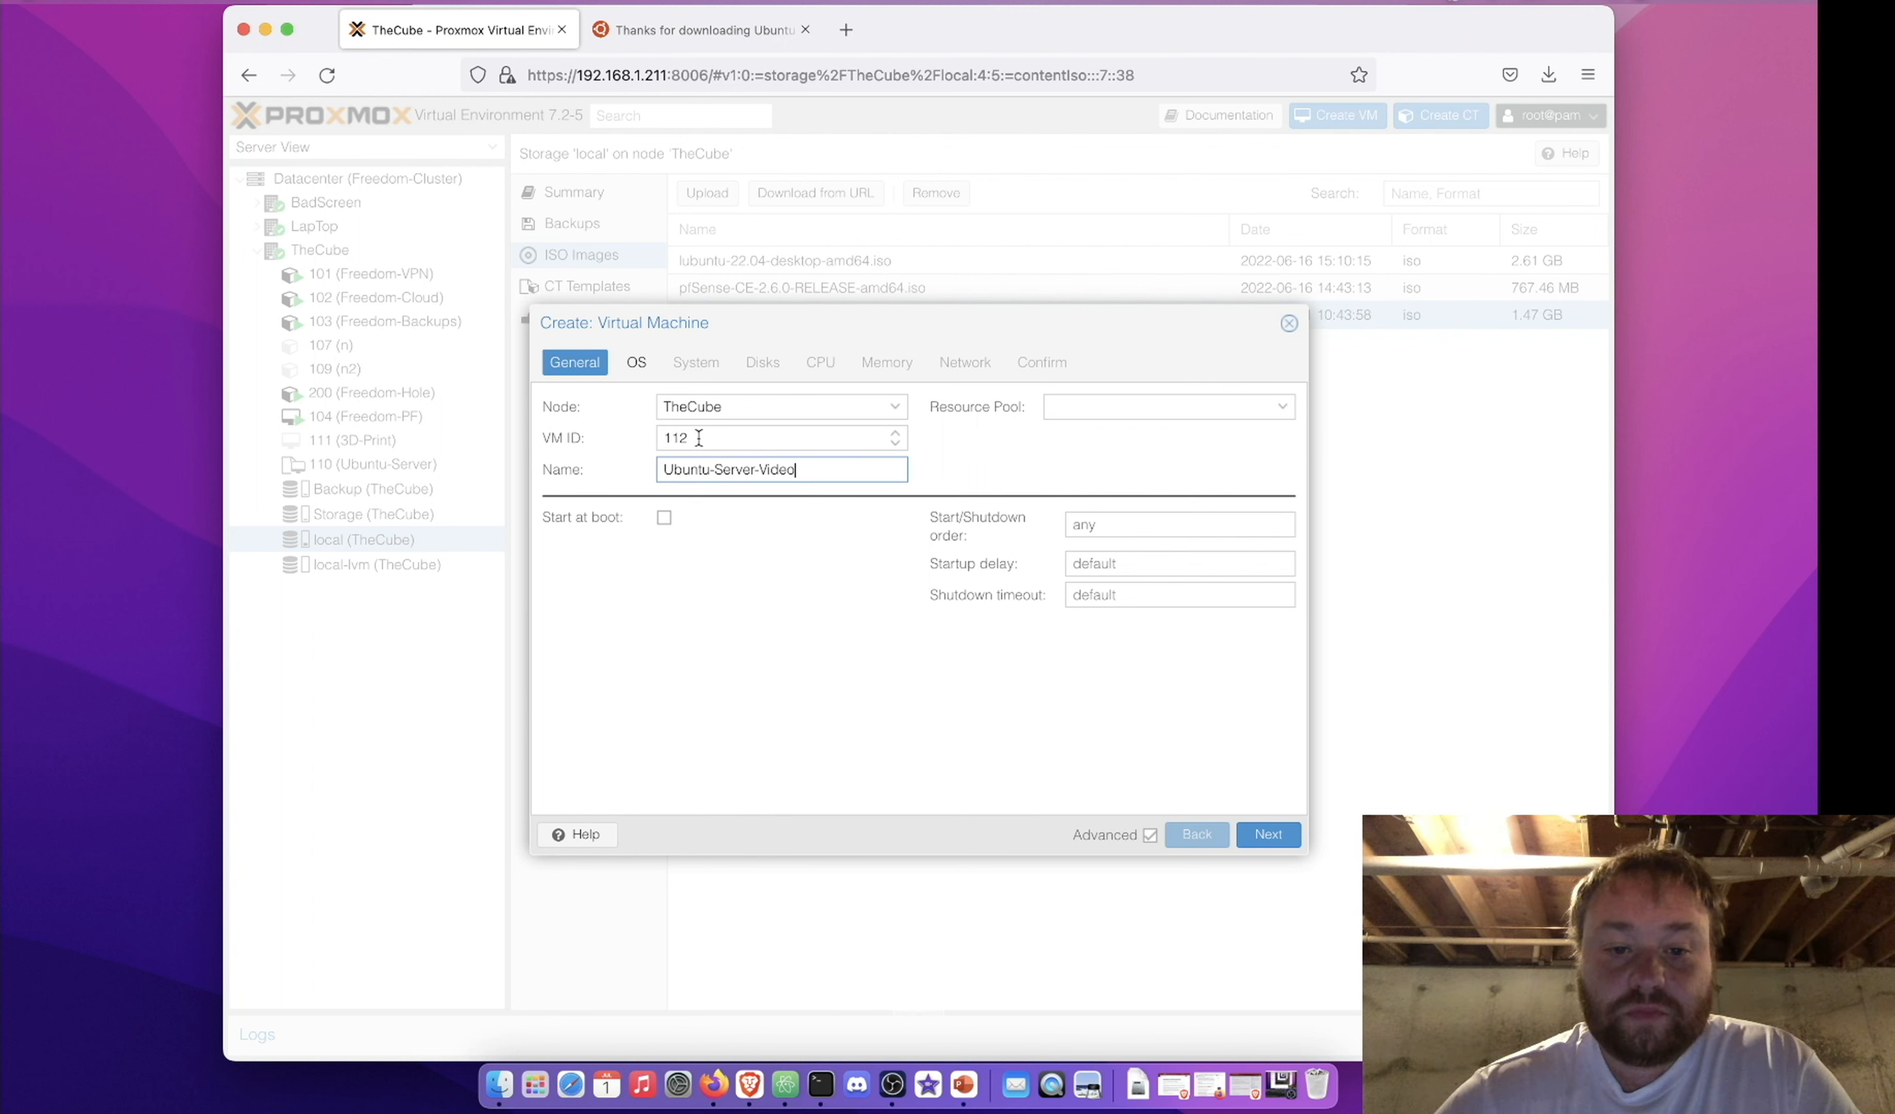
left_click(892, 413)
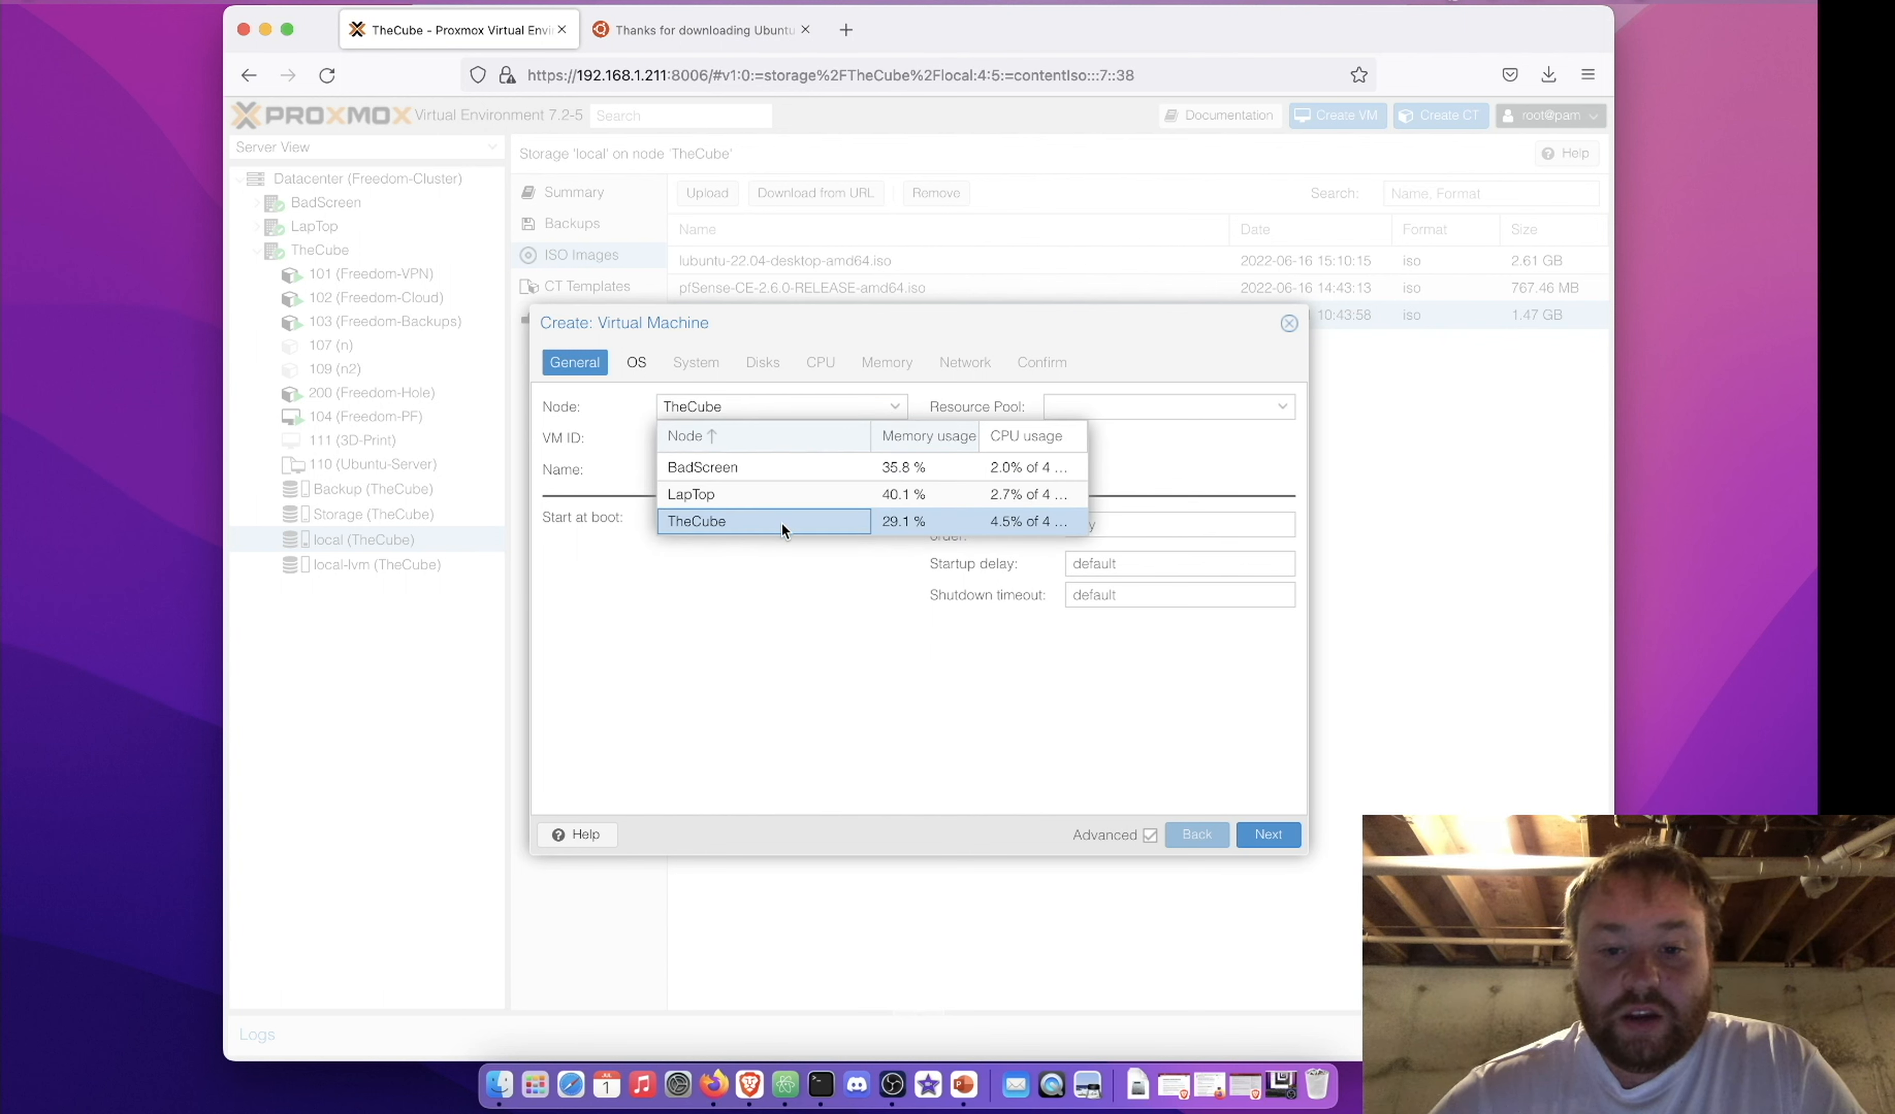
left_click(775, 521)
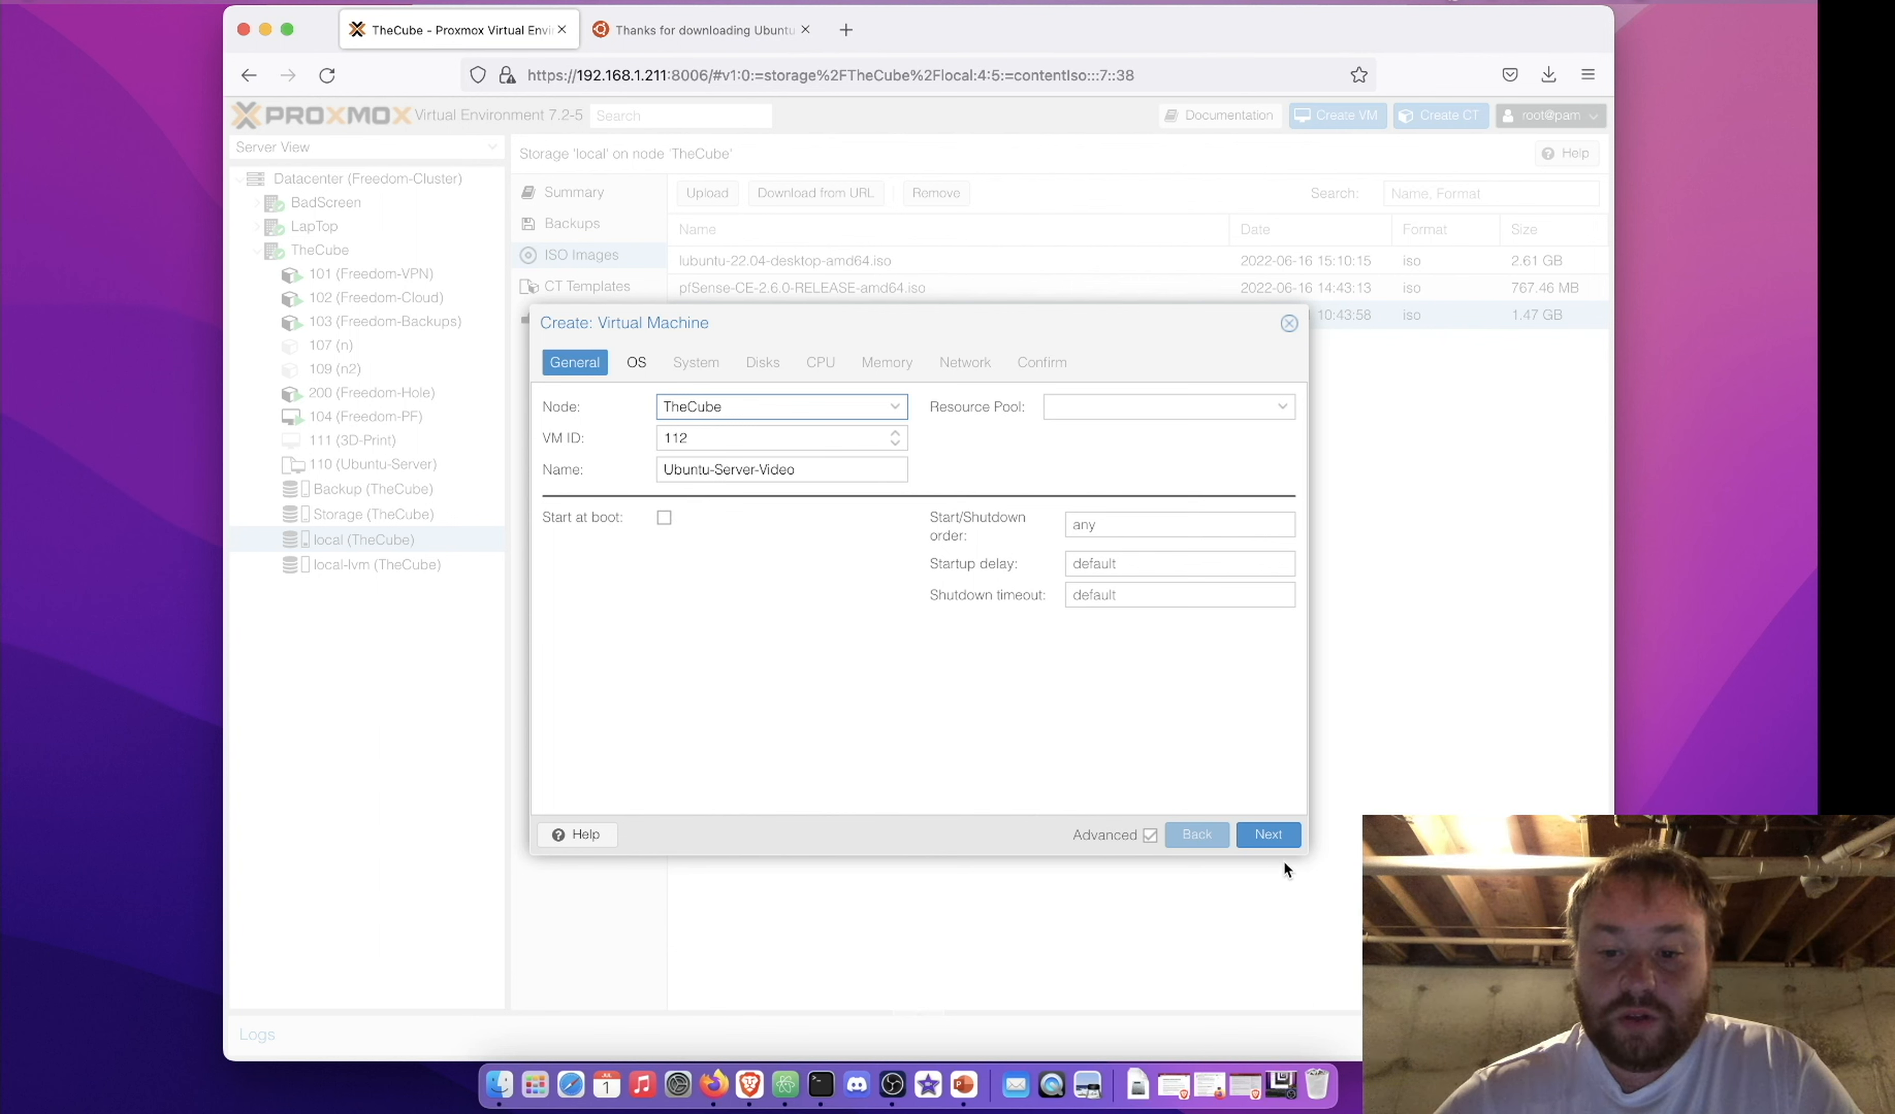
left_click(1283, 834)
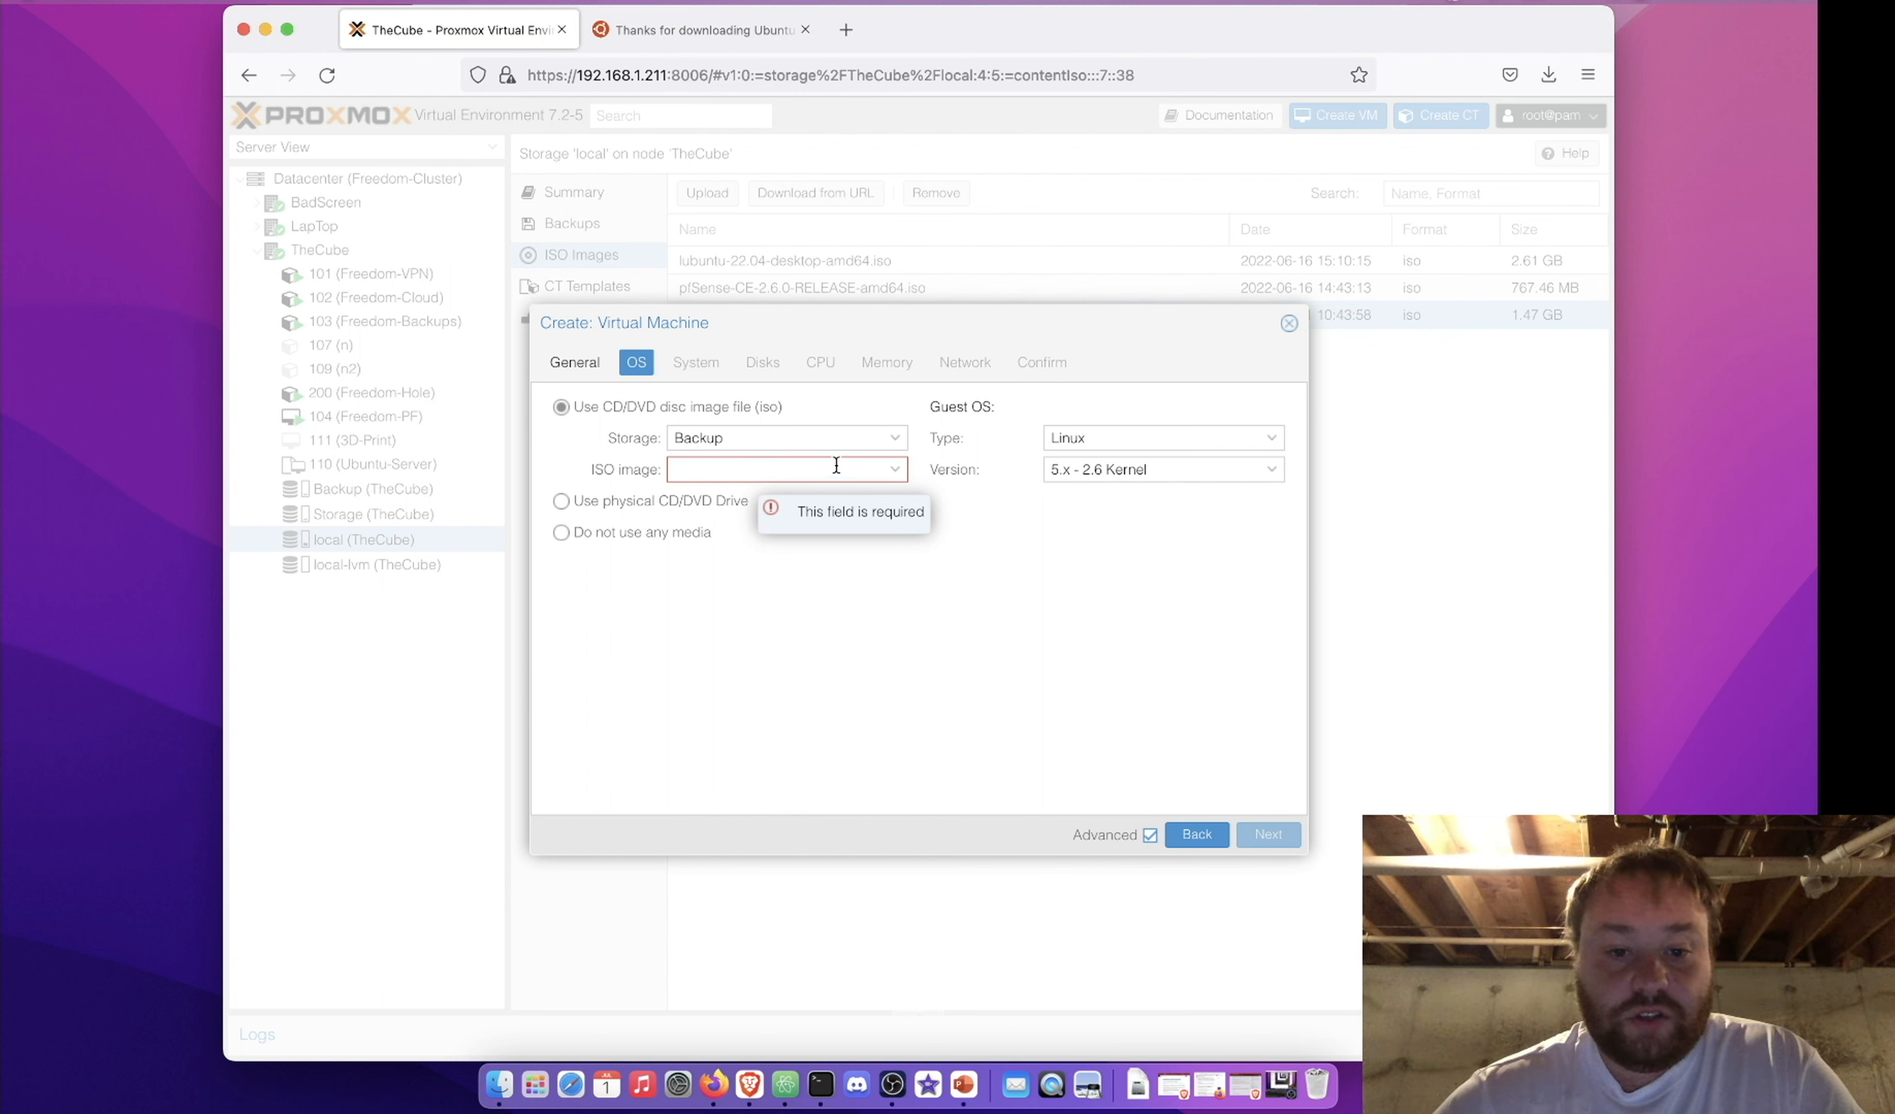
Set the installation media storage to local and choose the ubuntu-22.04-live-server-amd64.iso image
left_click(892, 438)
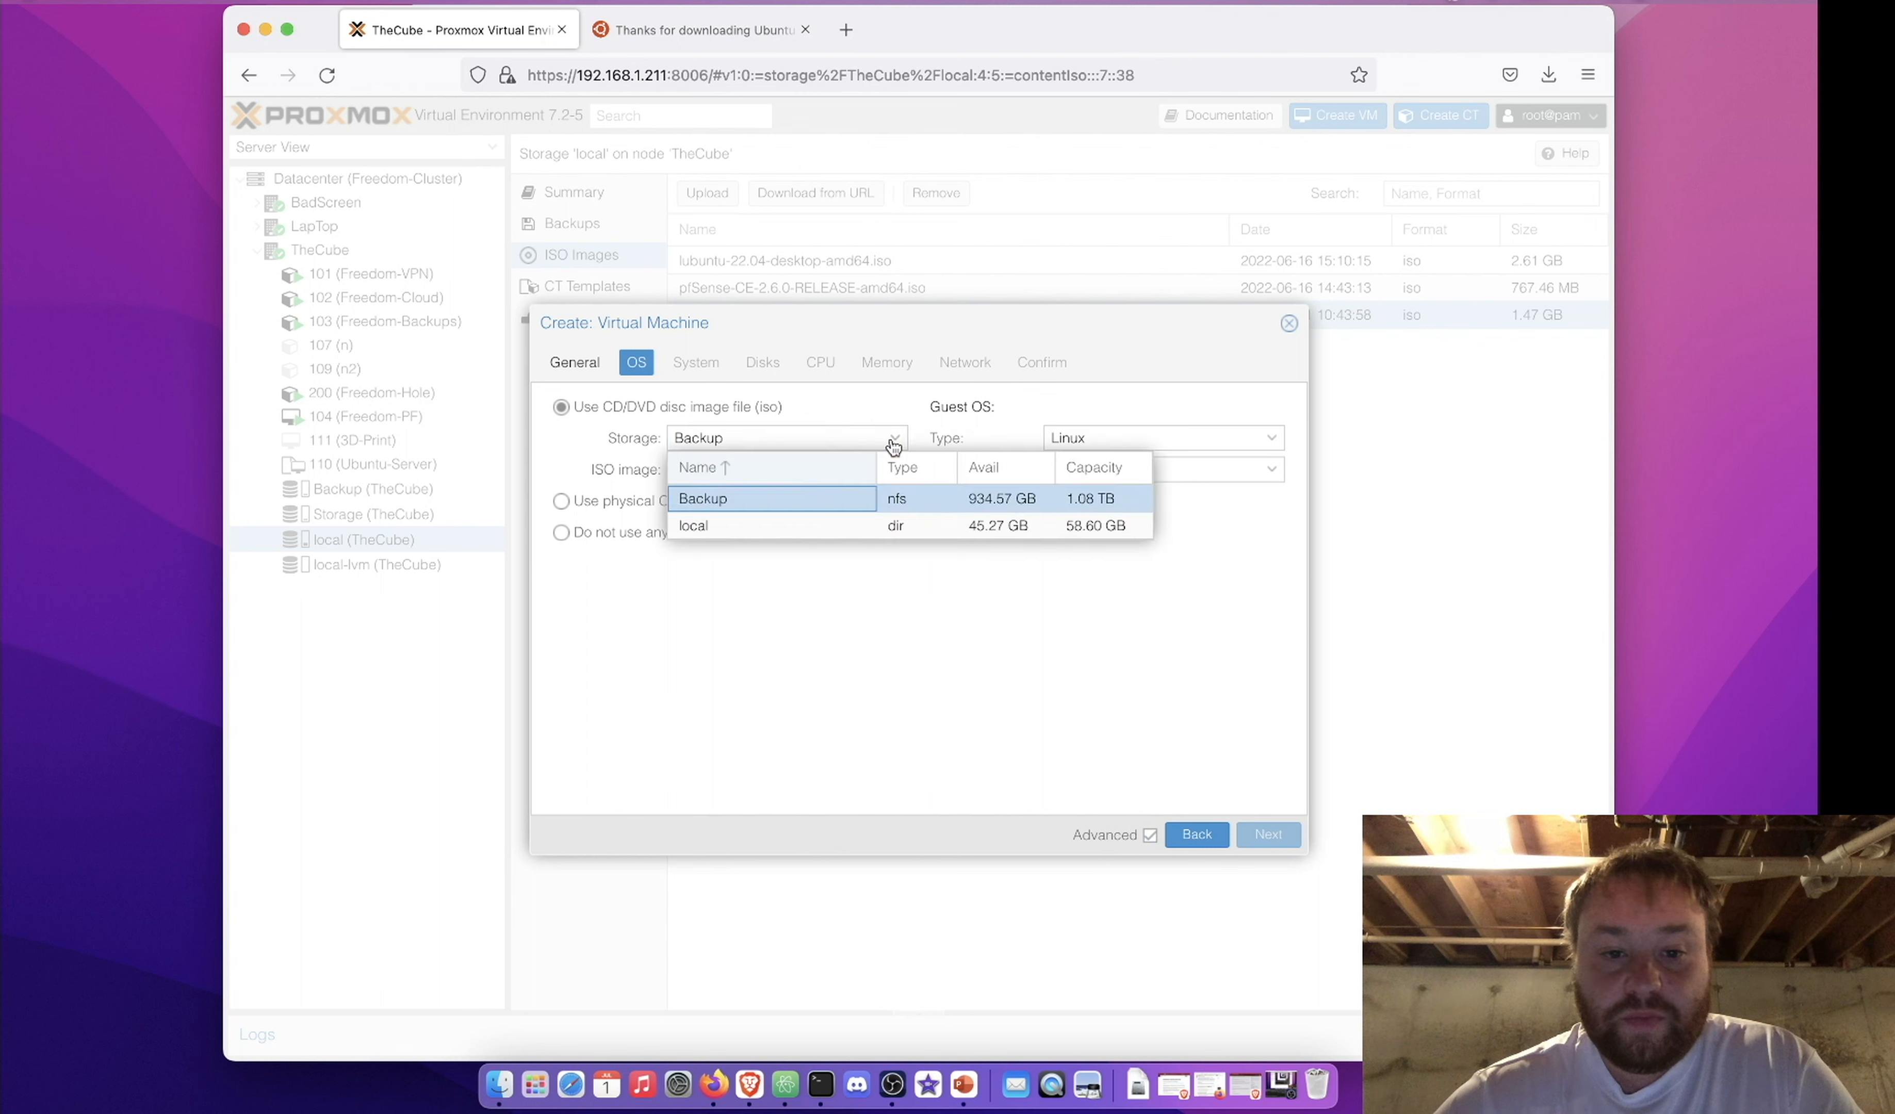
left_click(808, 524)
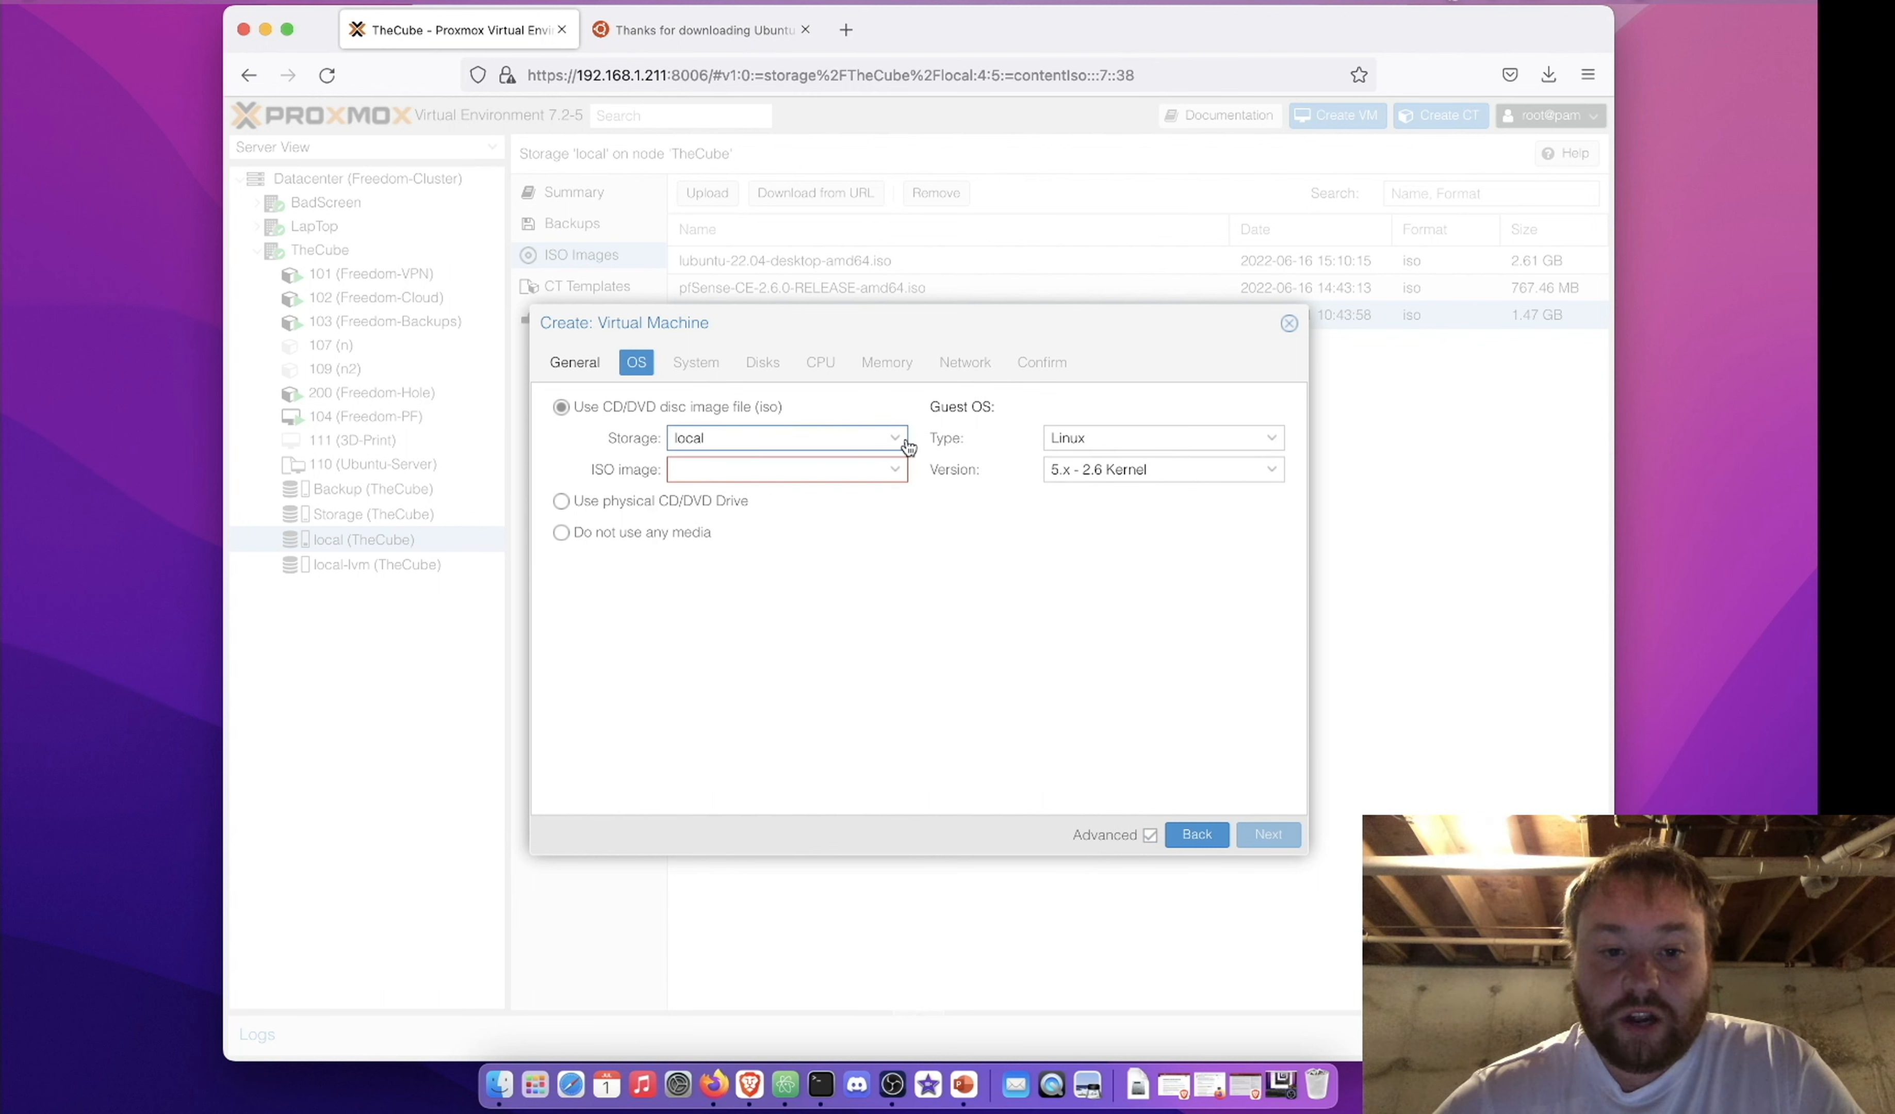
left_click(894, 470)
left_click(795, 582)
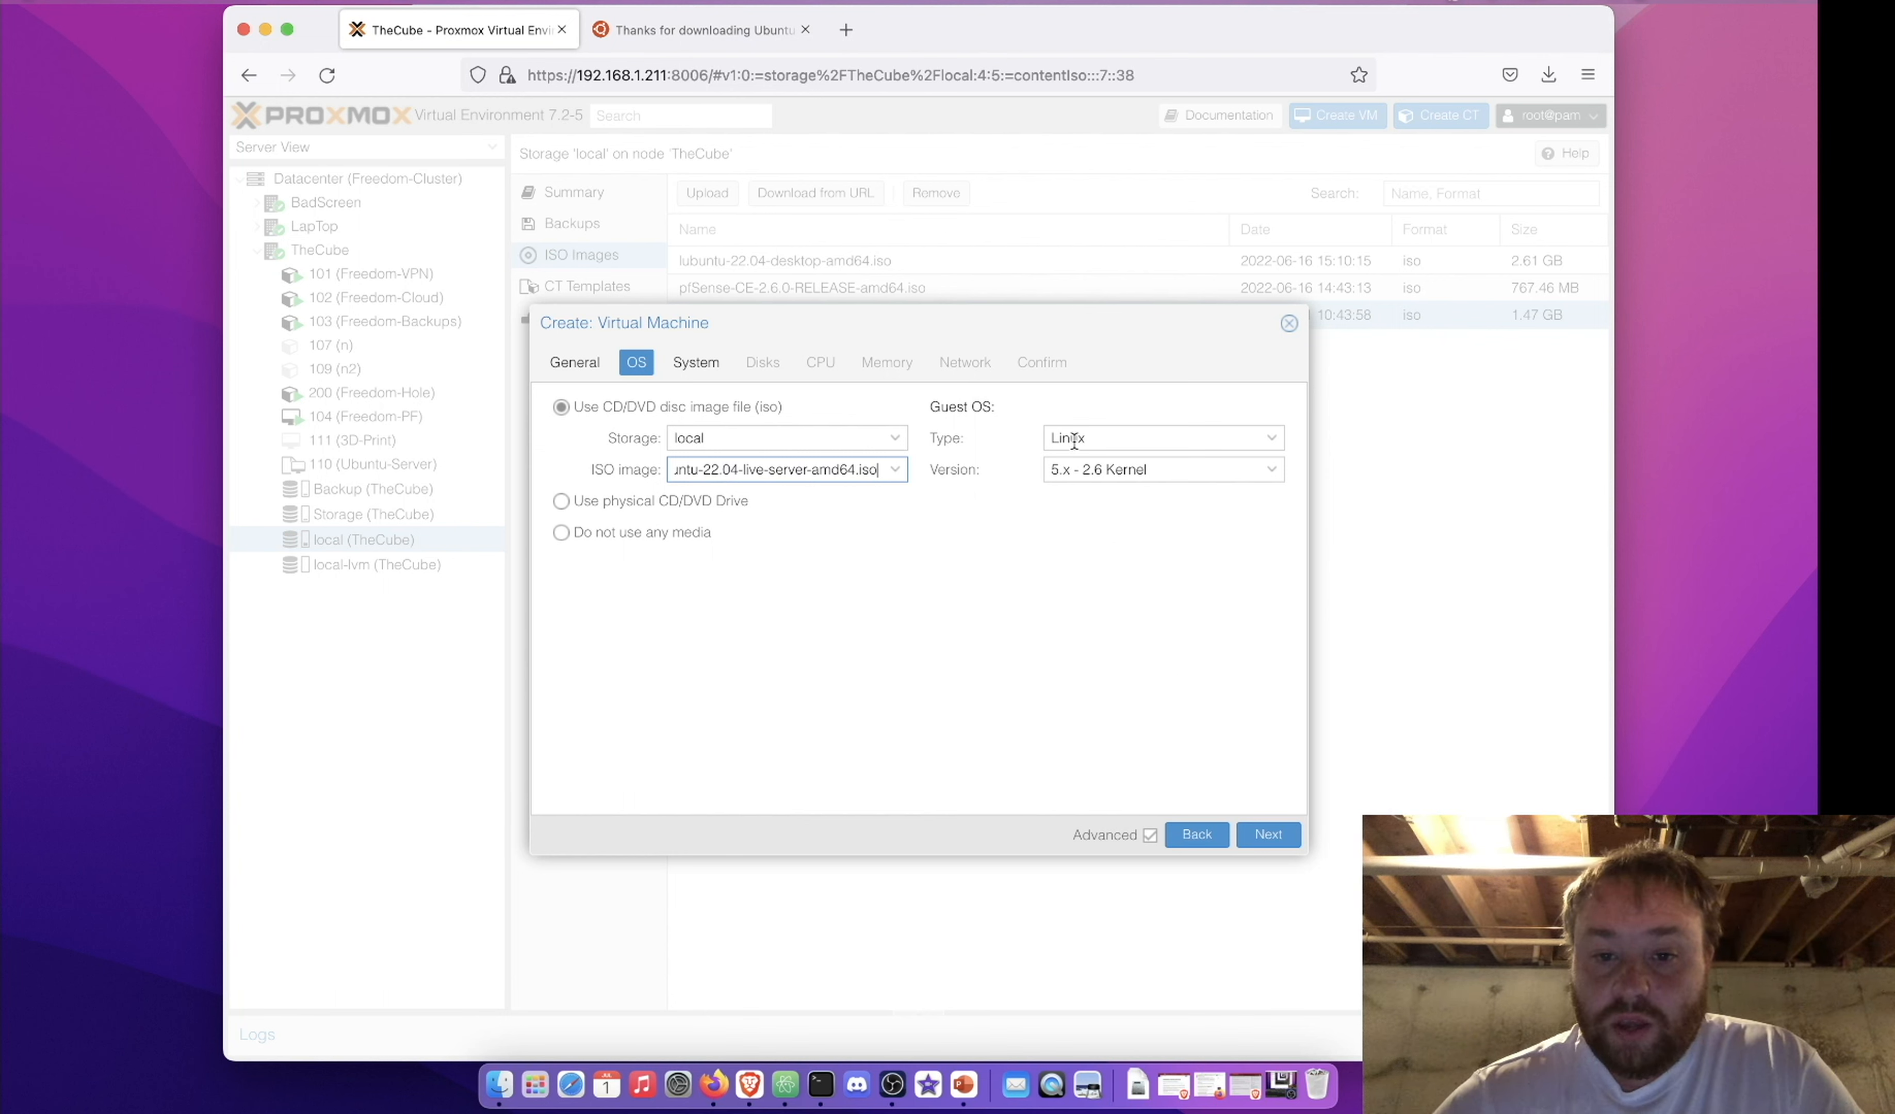
Set the guest OS type to Linux with the 5.x - 2.6 Kernel version and continue to the system settings
left_click(1227, 436)
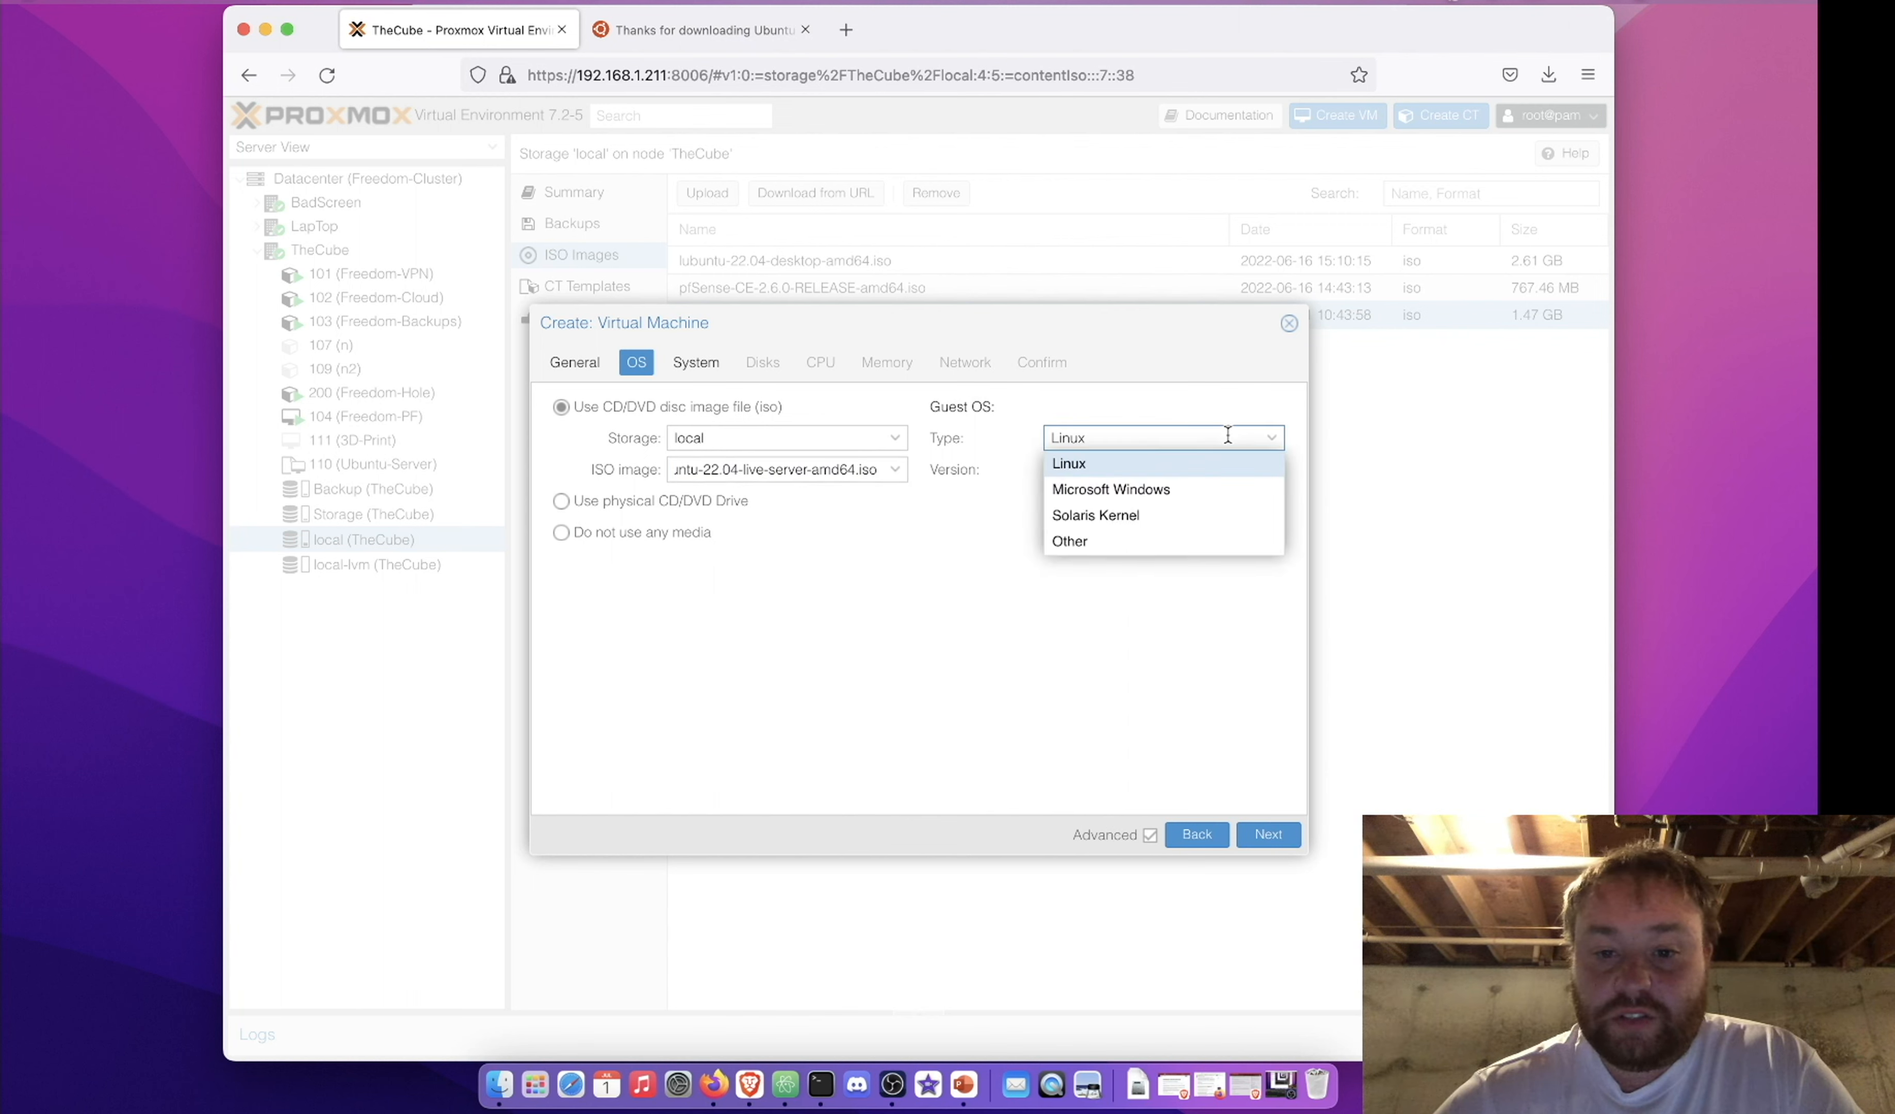
left_click(1214, 464)
left_click(1213, 464)
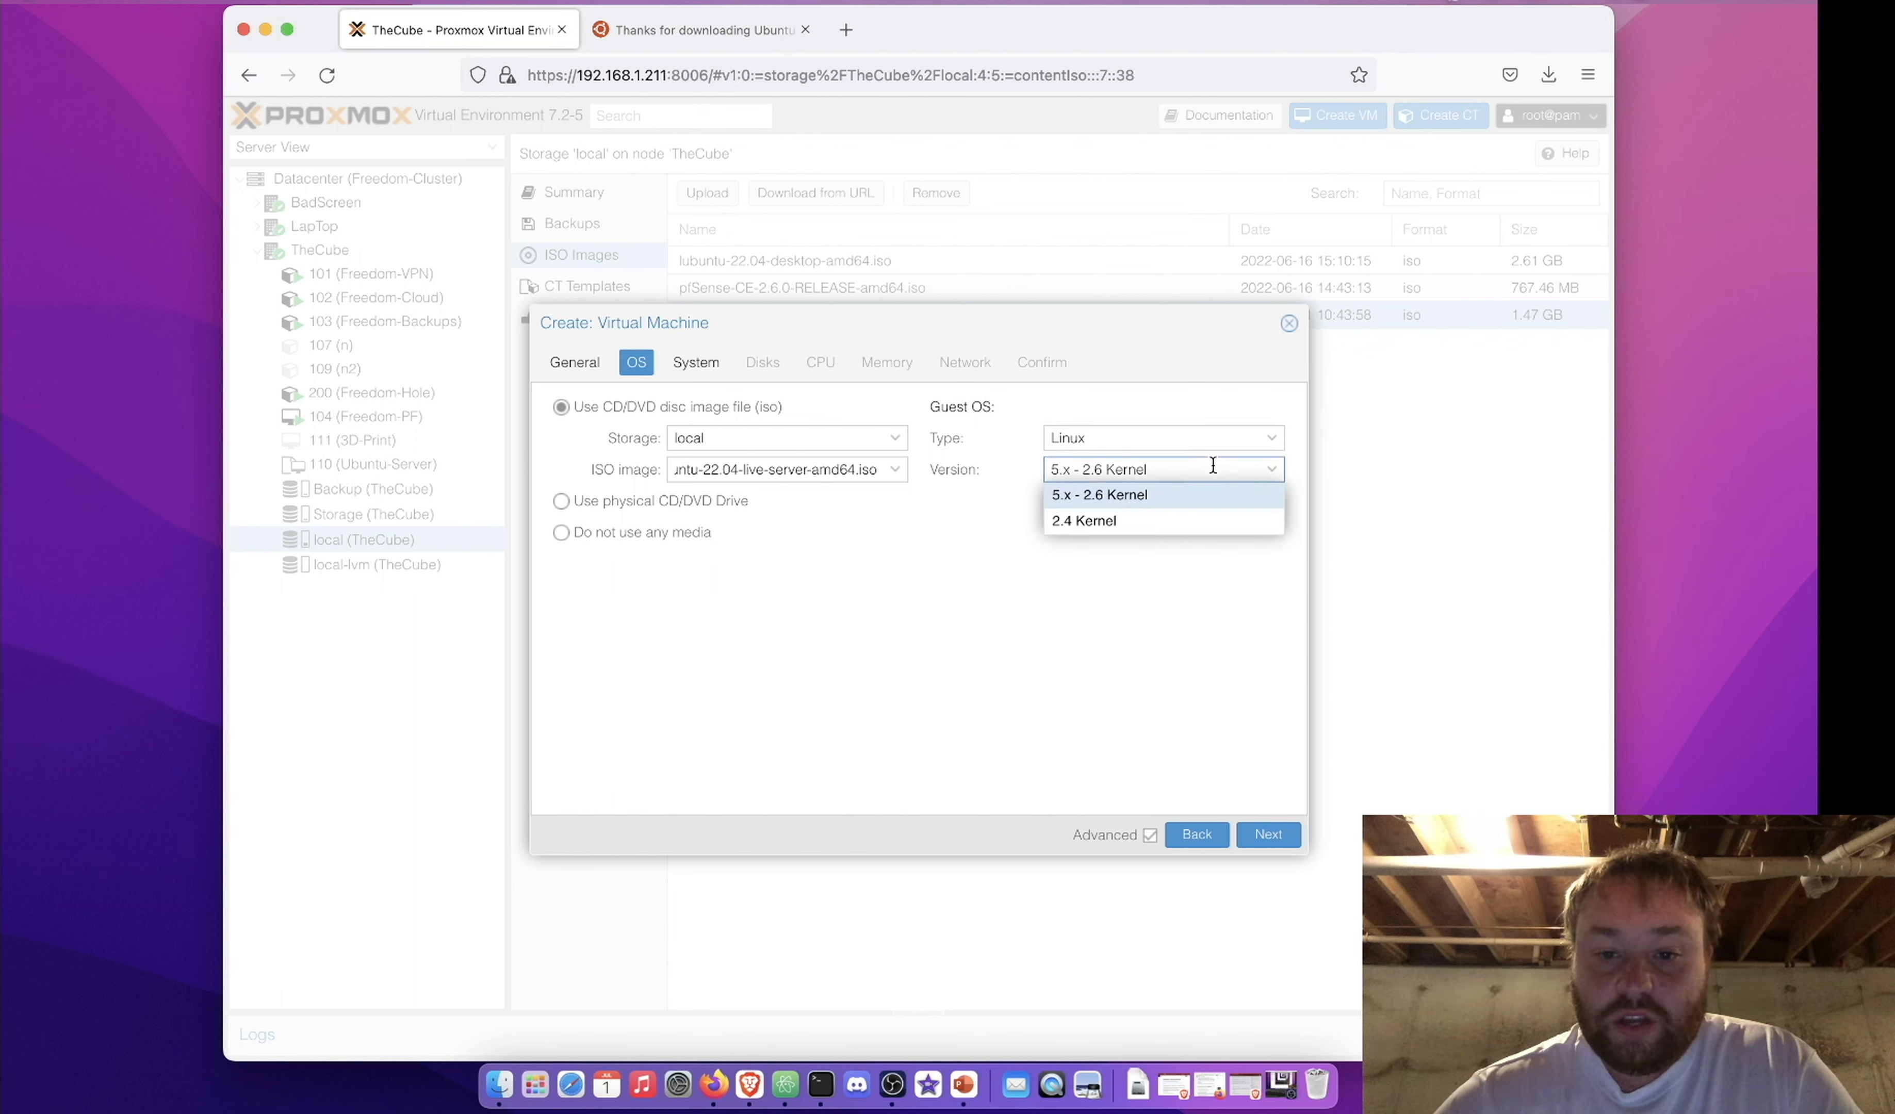
left_click(1113, 497)
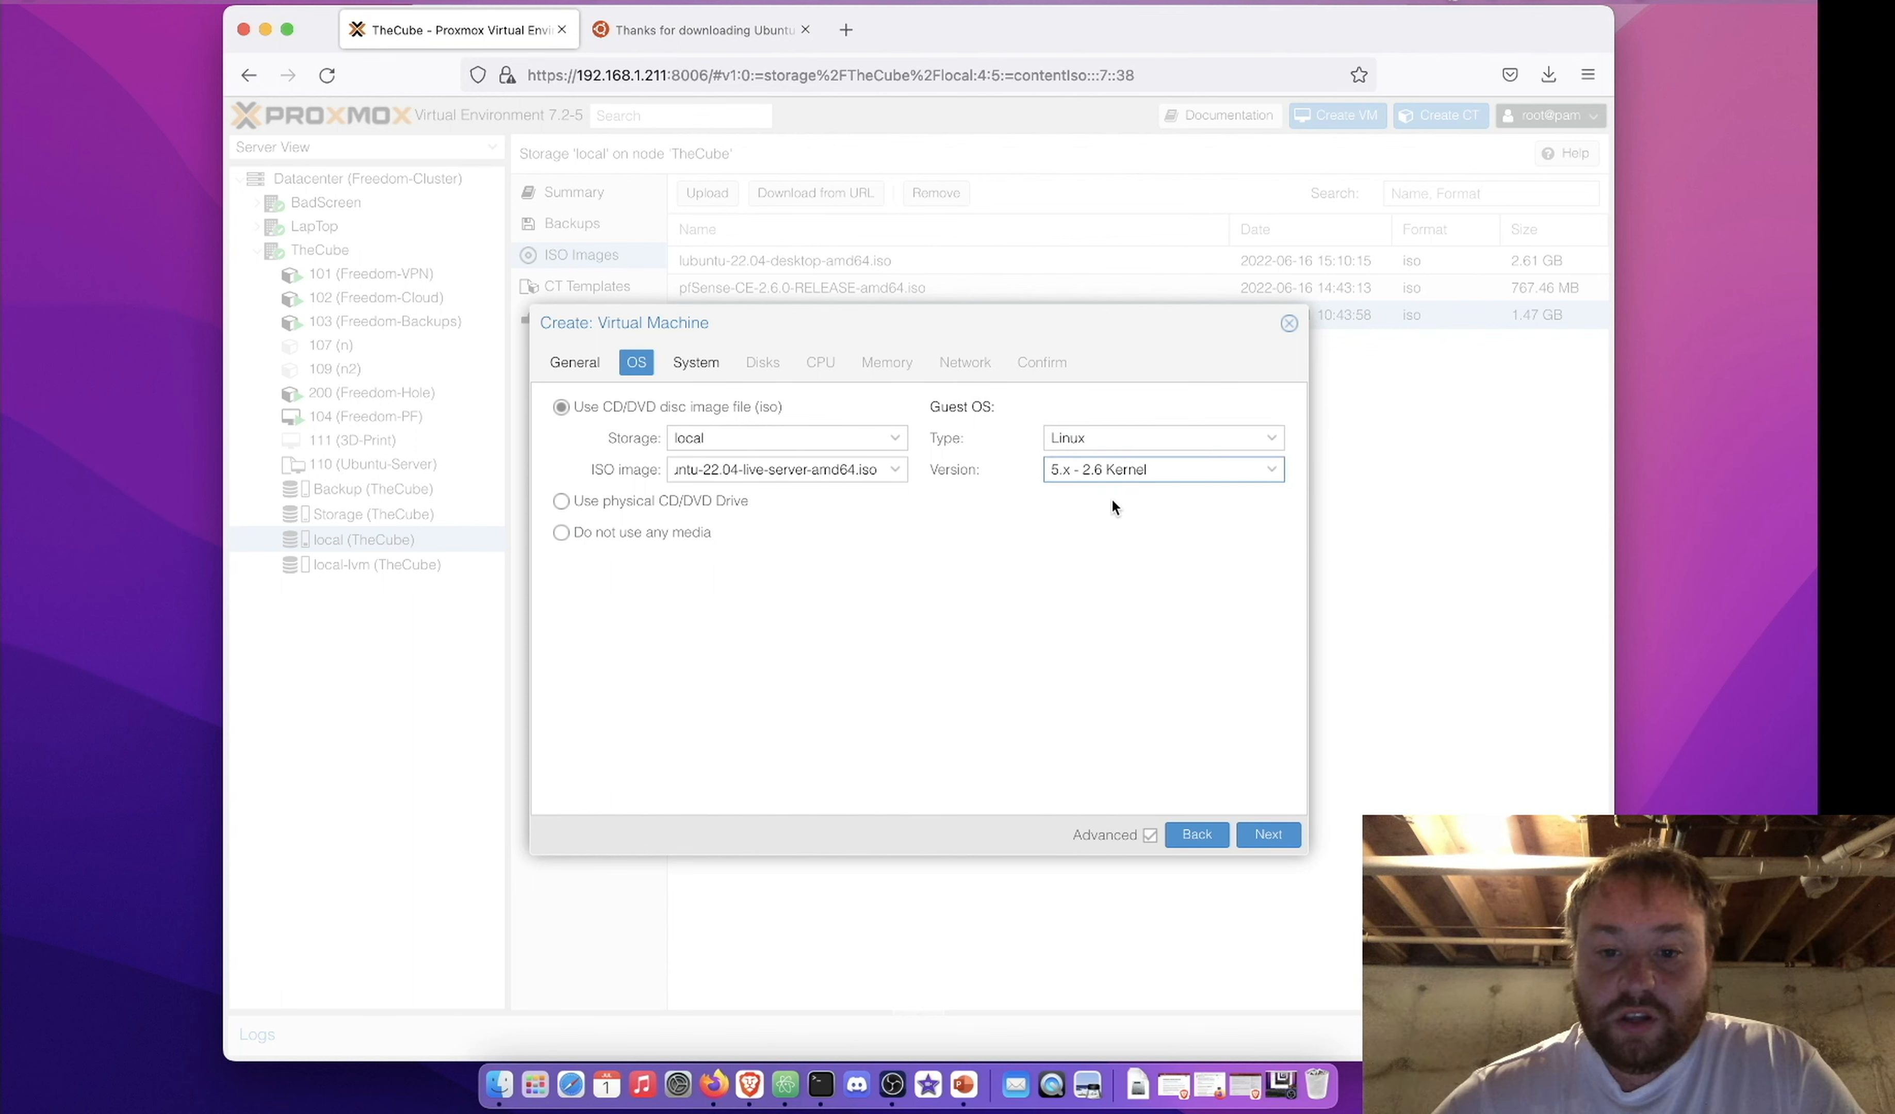
left_click(1281, 838)
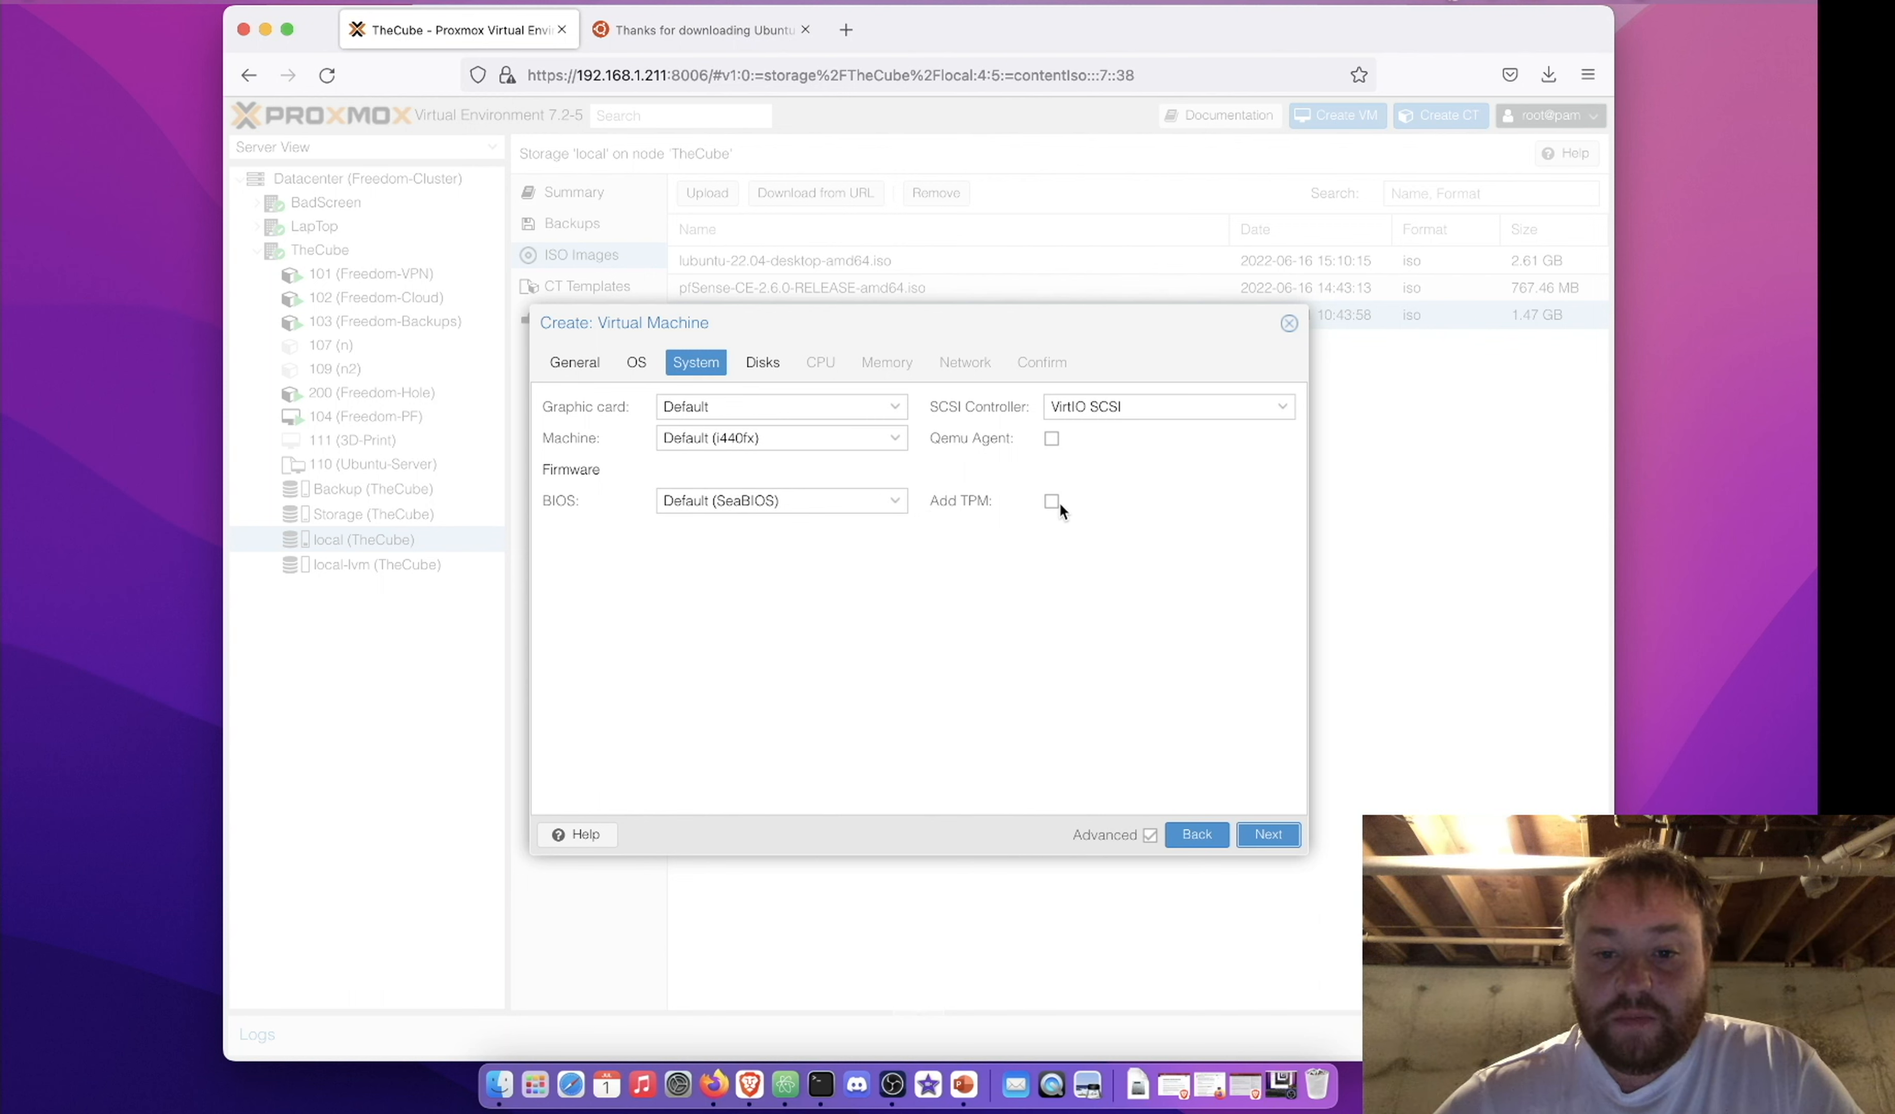
Choose the Default graphic card, Default (SeaBIOS) firmware and Default (i440fx) machine, and continue to the disk settings
left_click(771, 406)
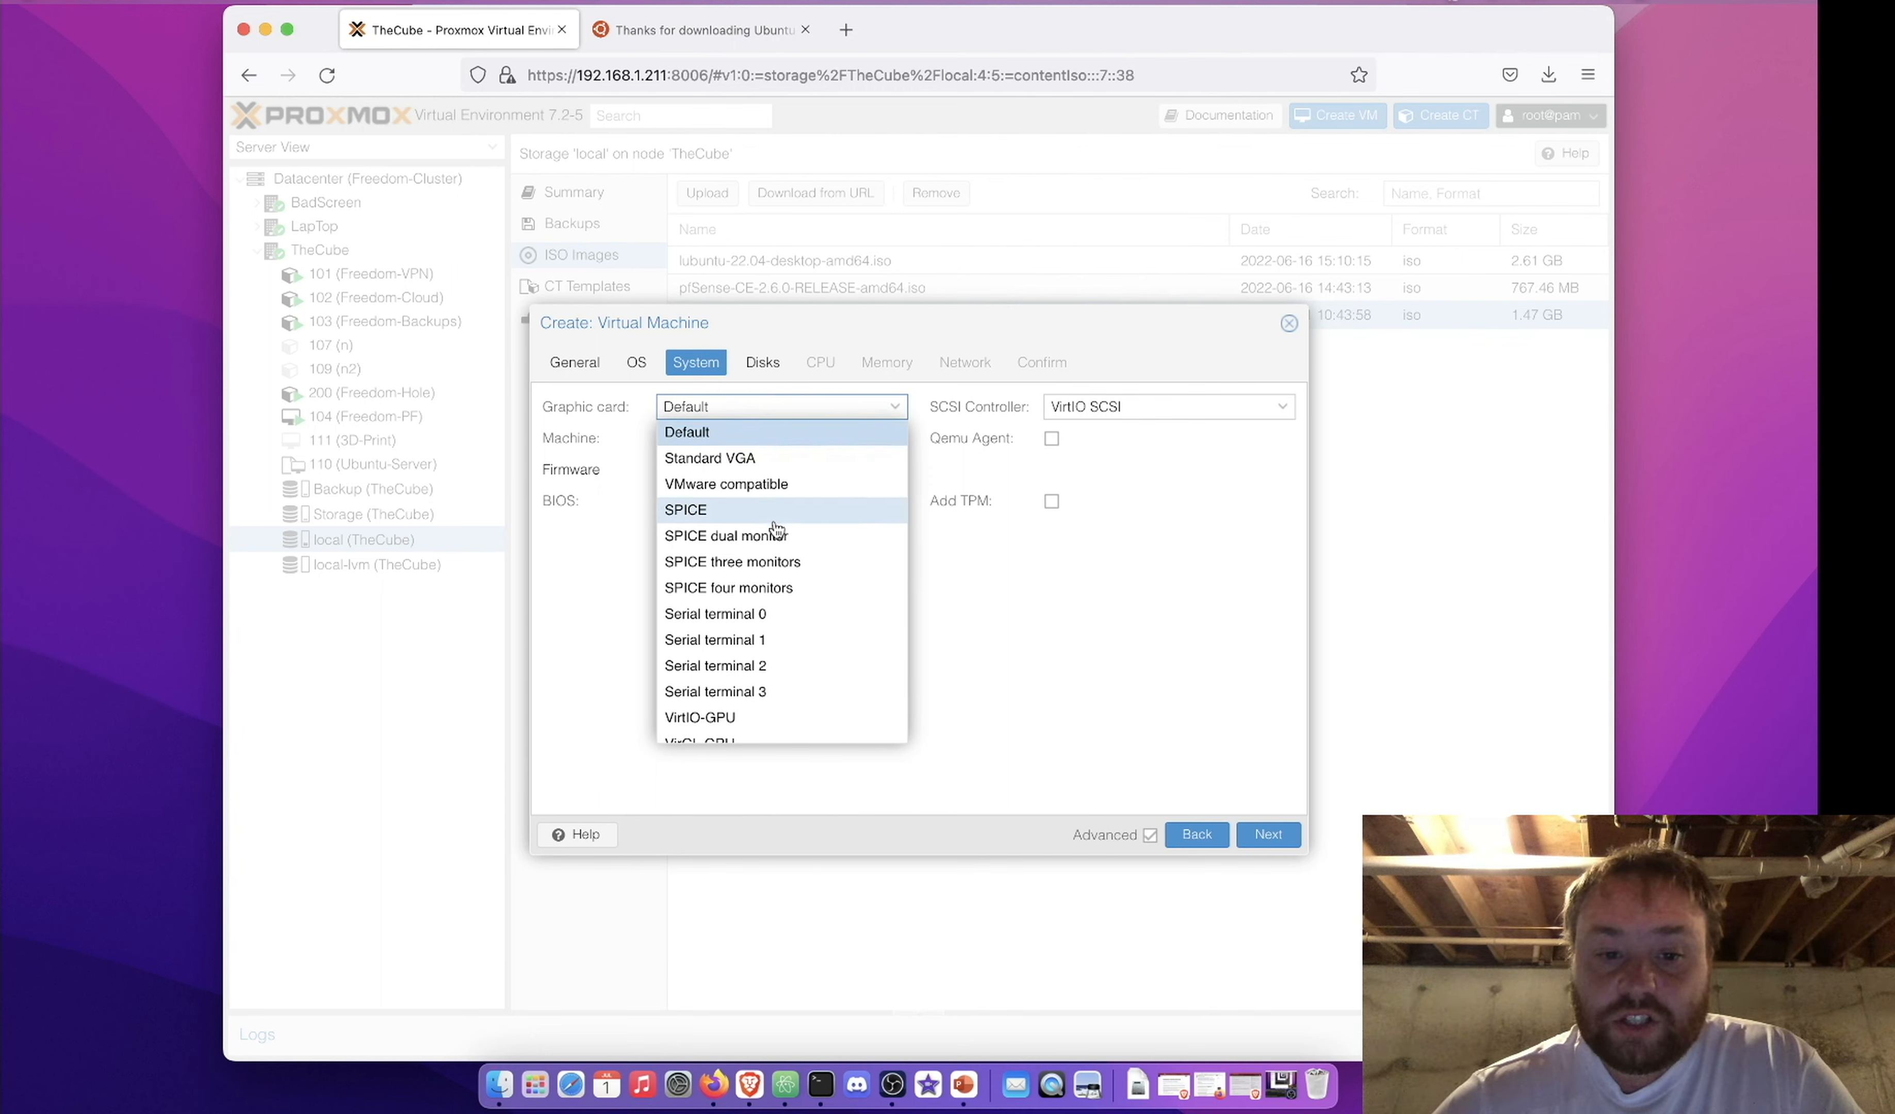
scroll(776, 528, "down", 1)
scroll(776, 528, "up", 1)
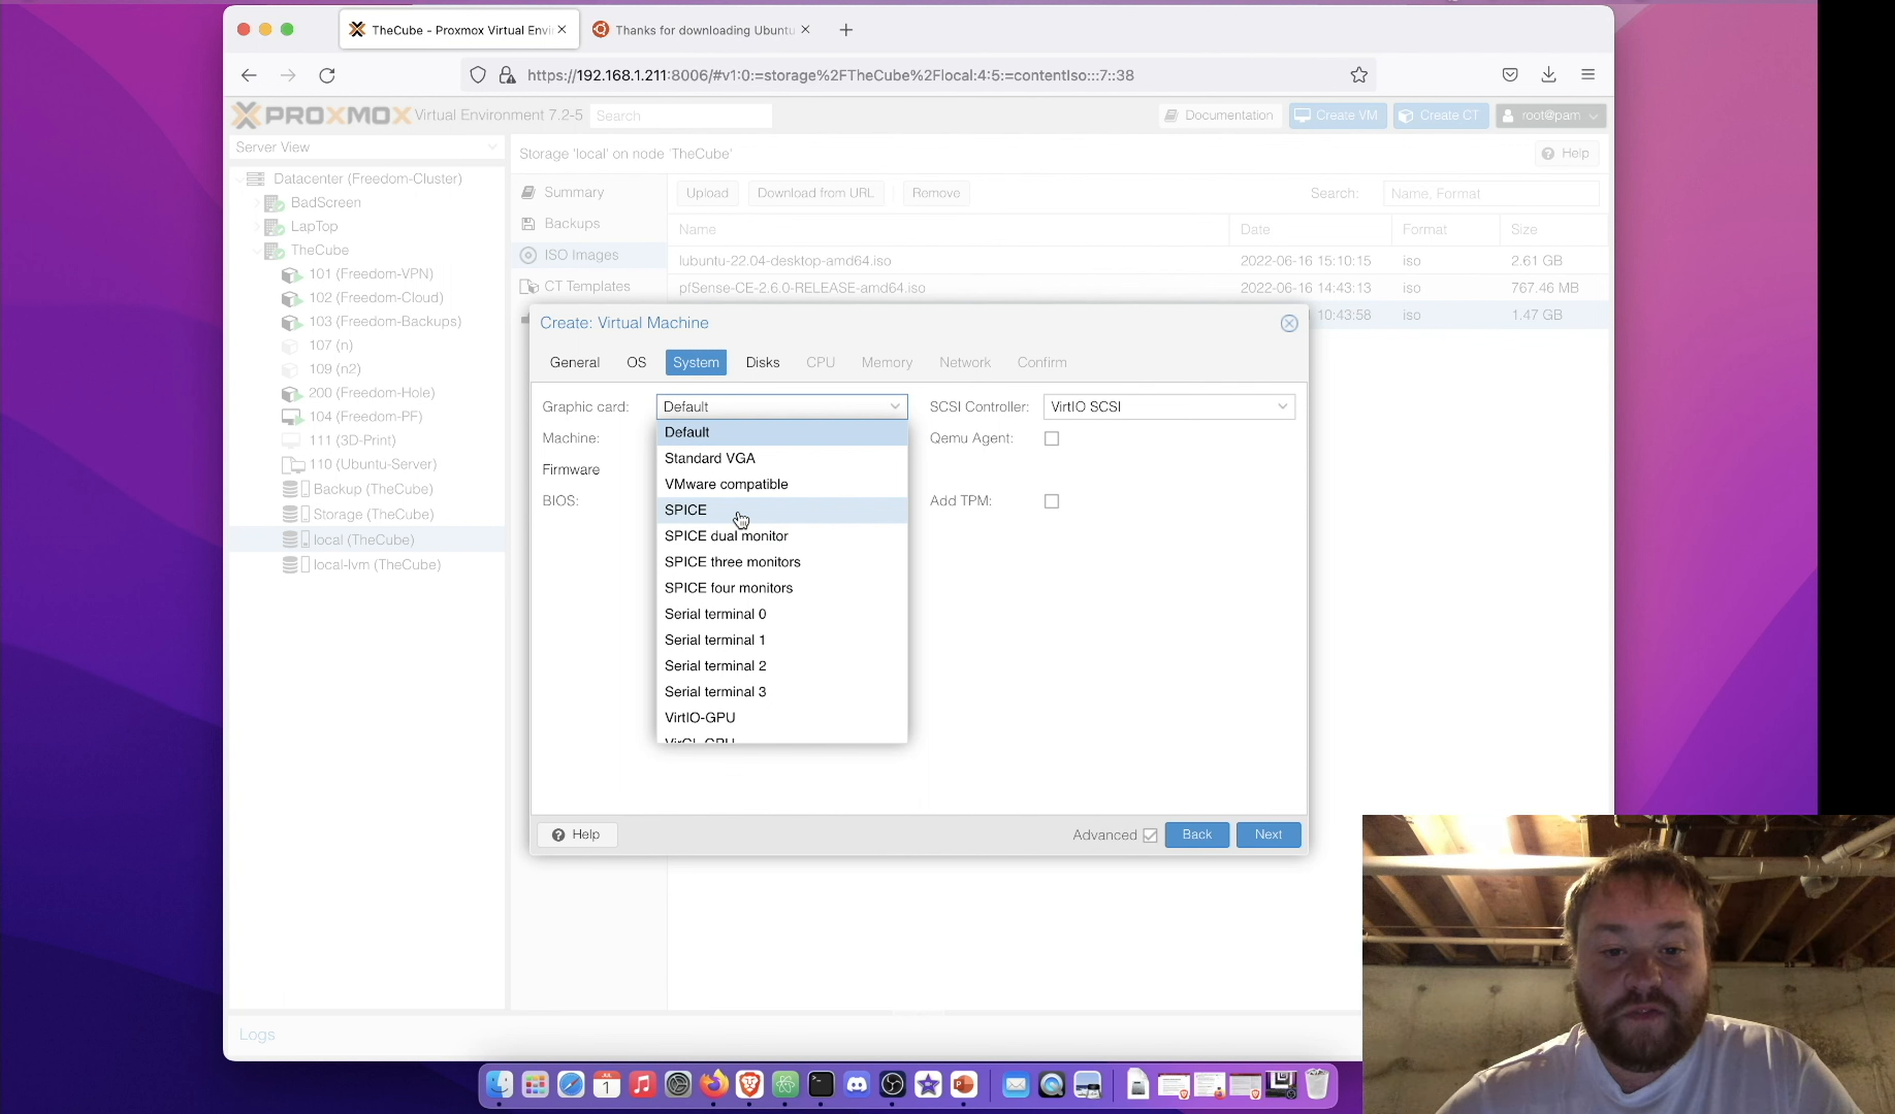
left_click(759, 433)
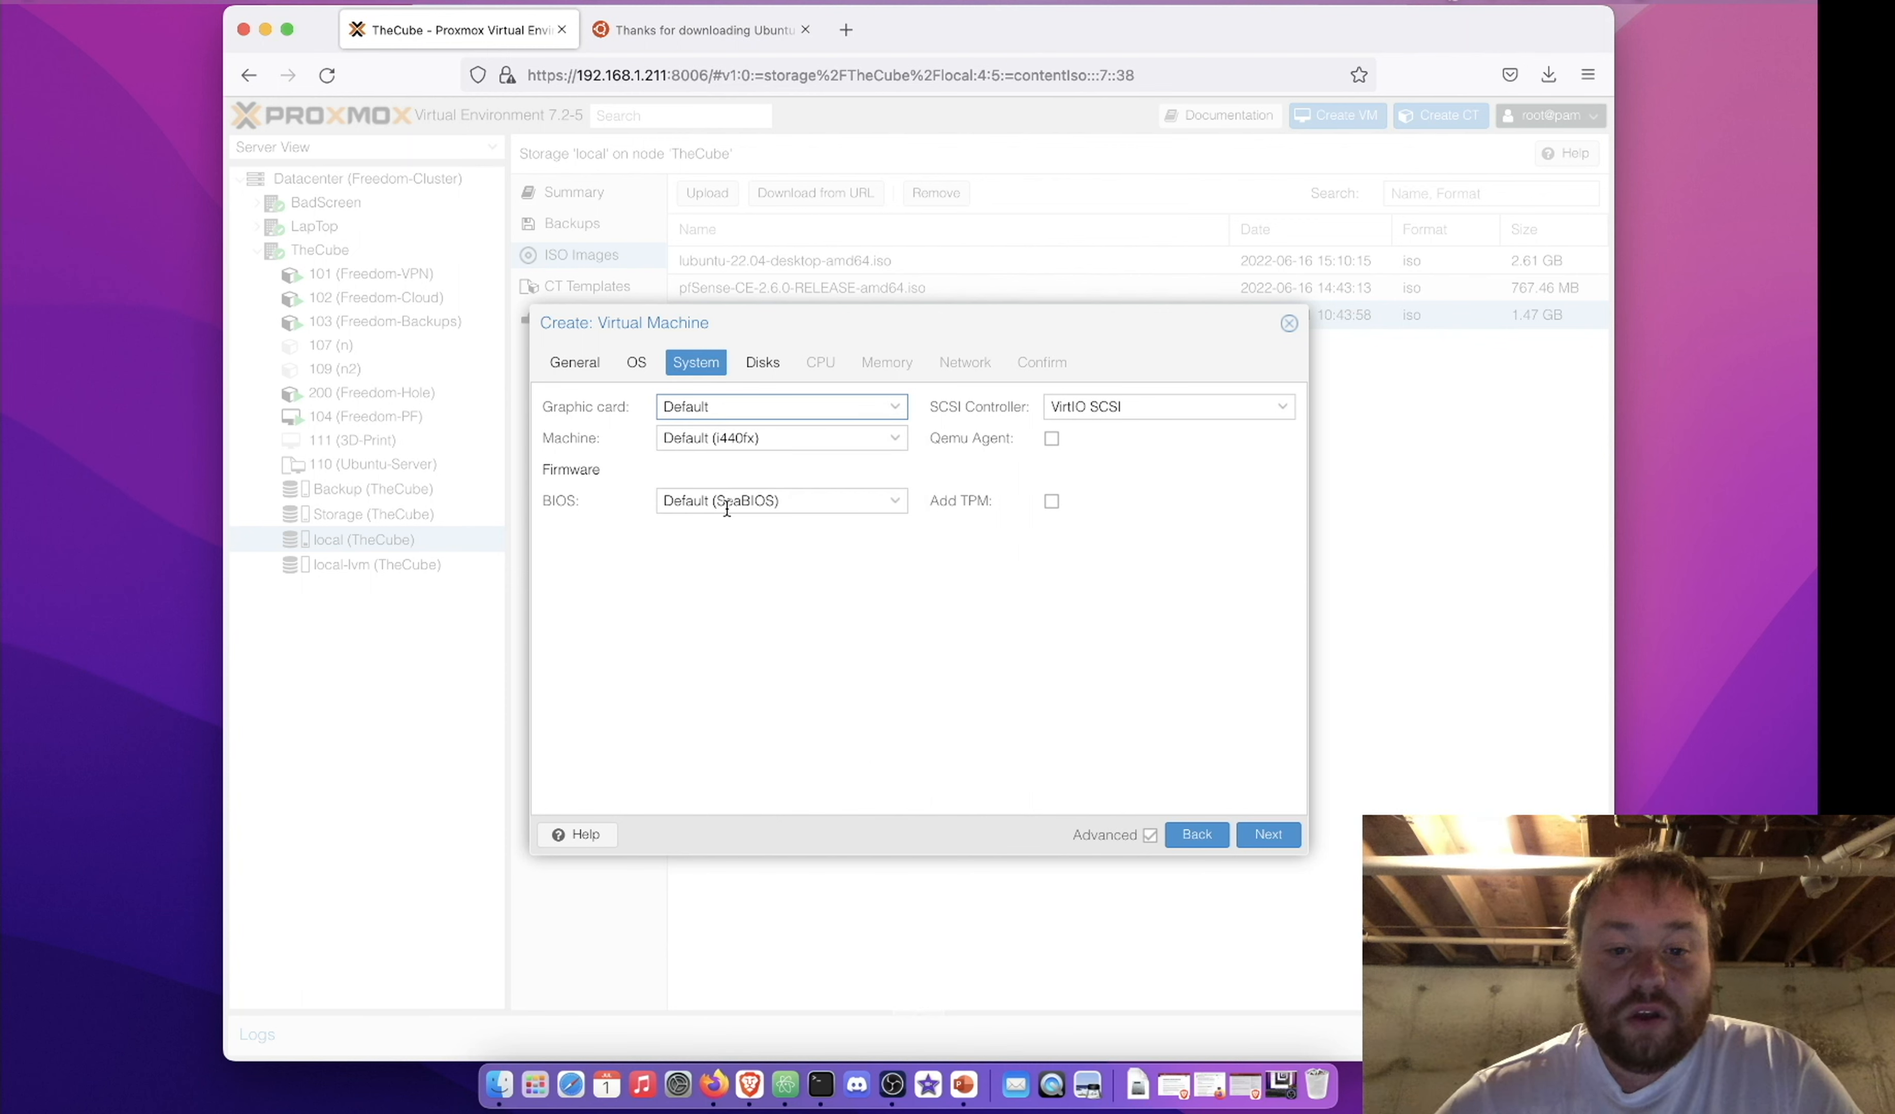
left_click(821, 498)
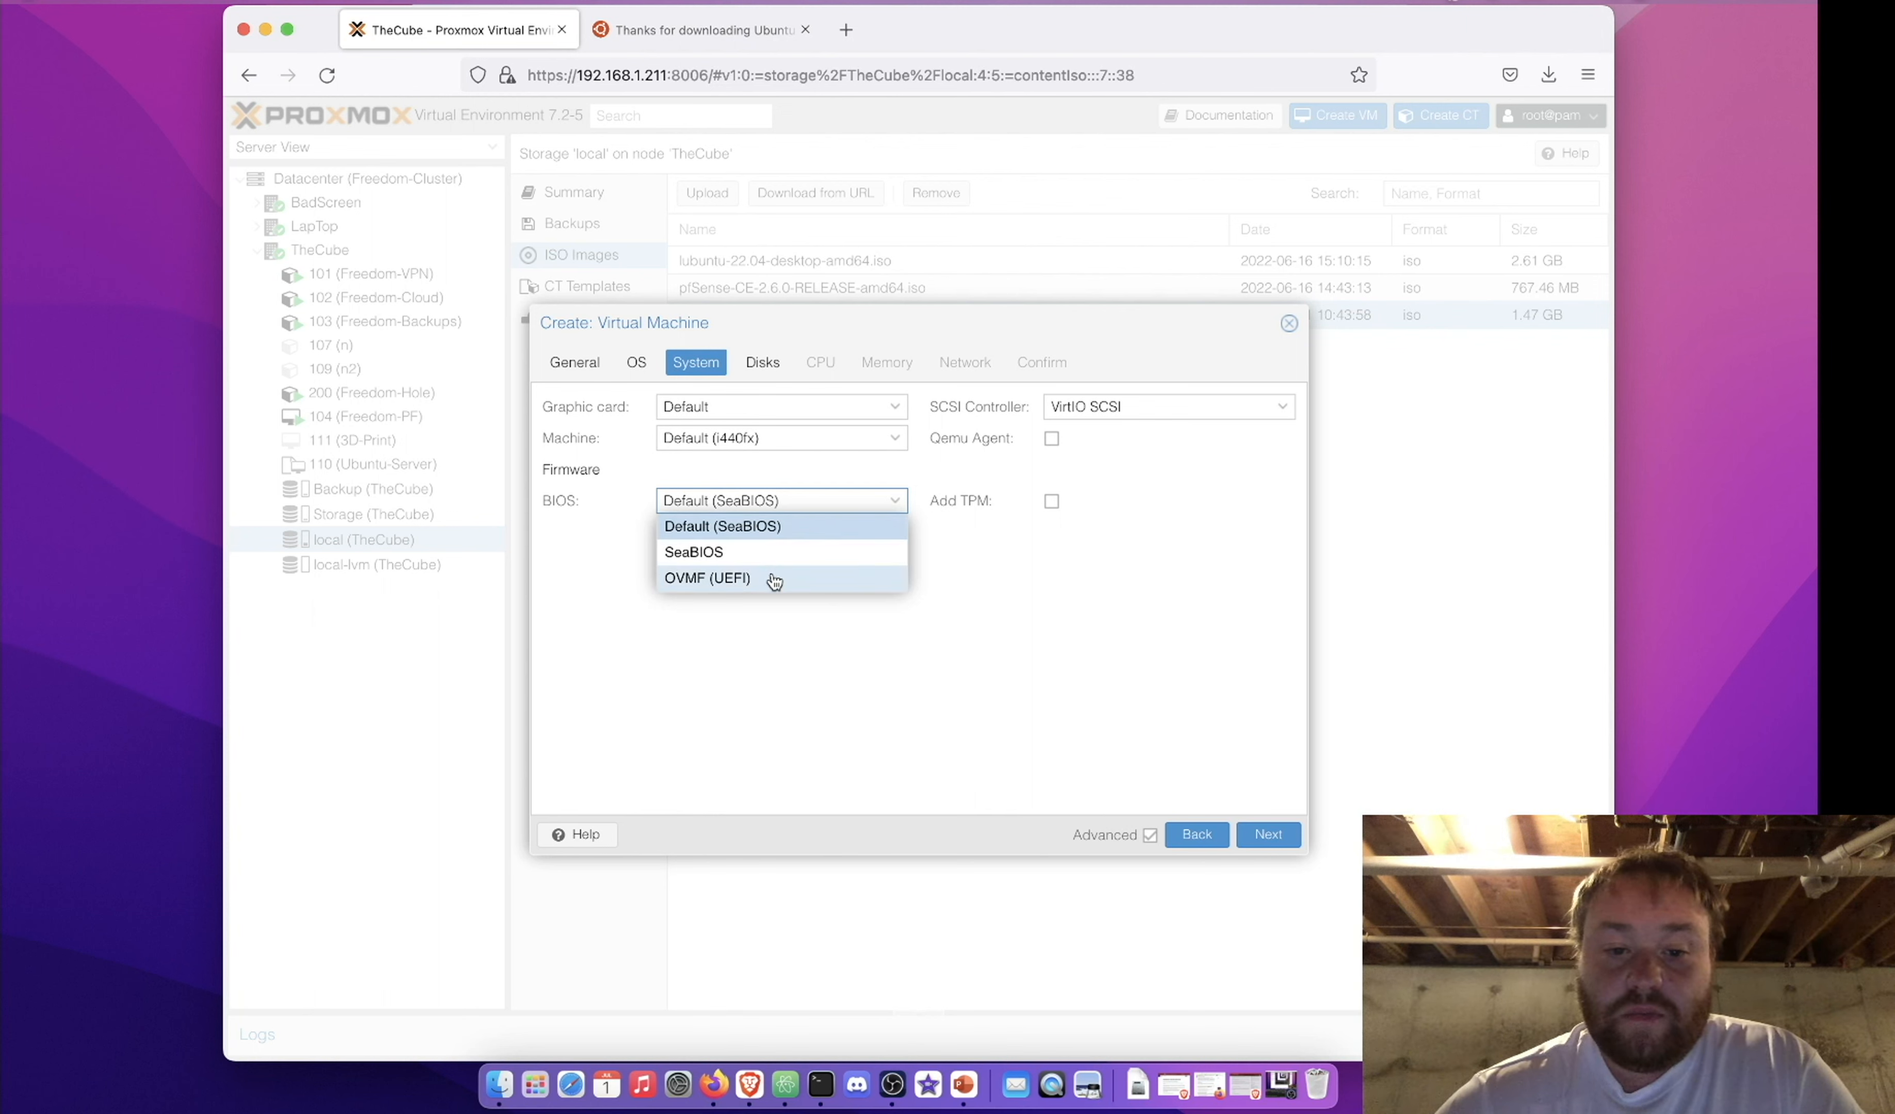
left_click(781, 528)
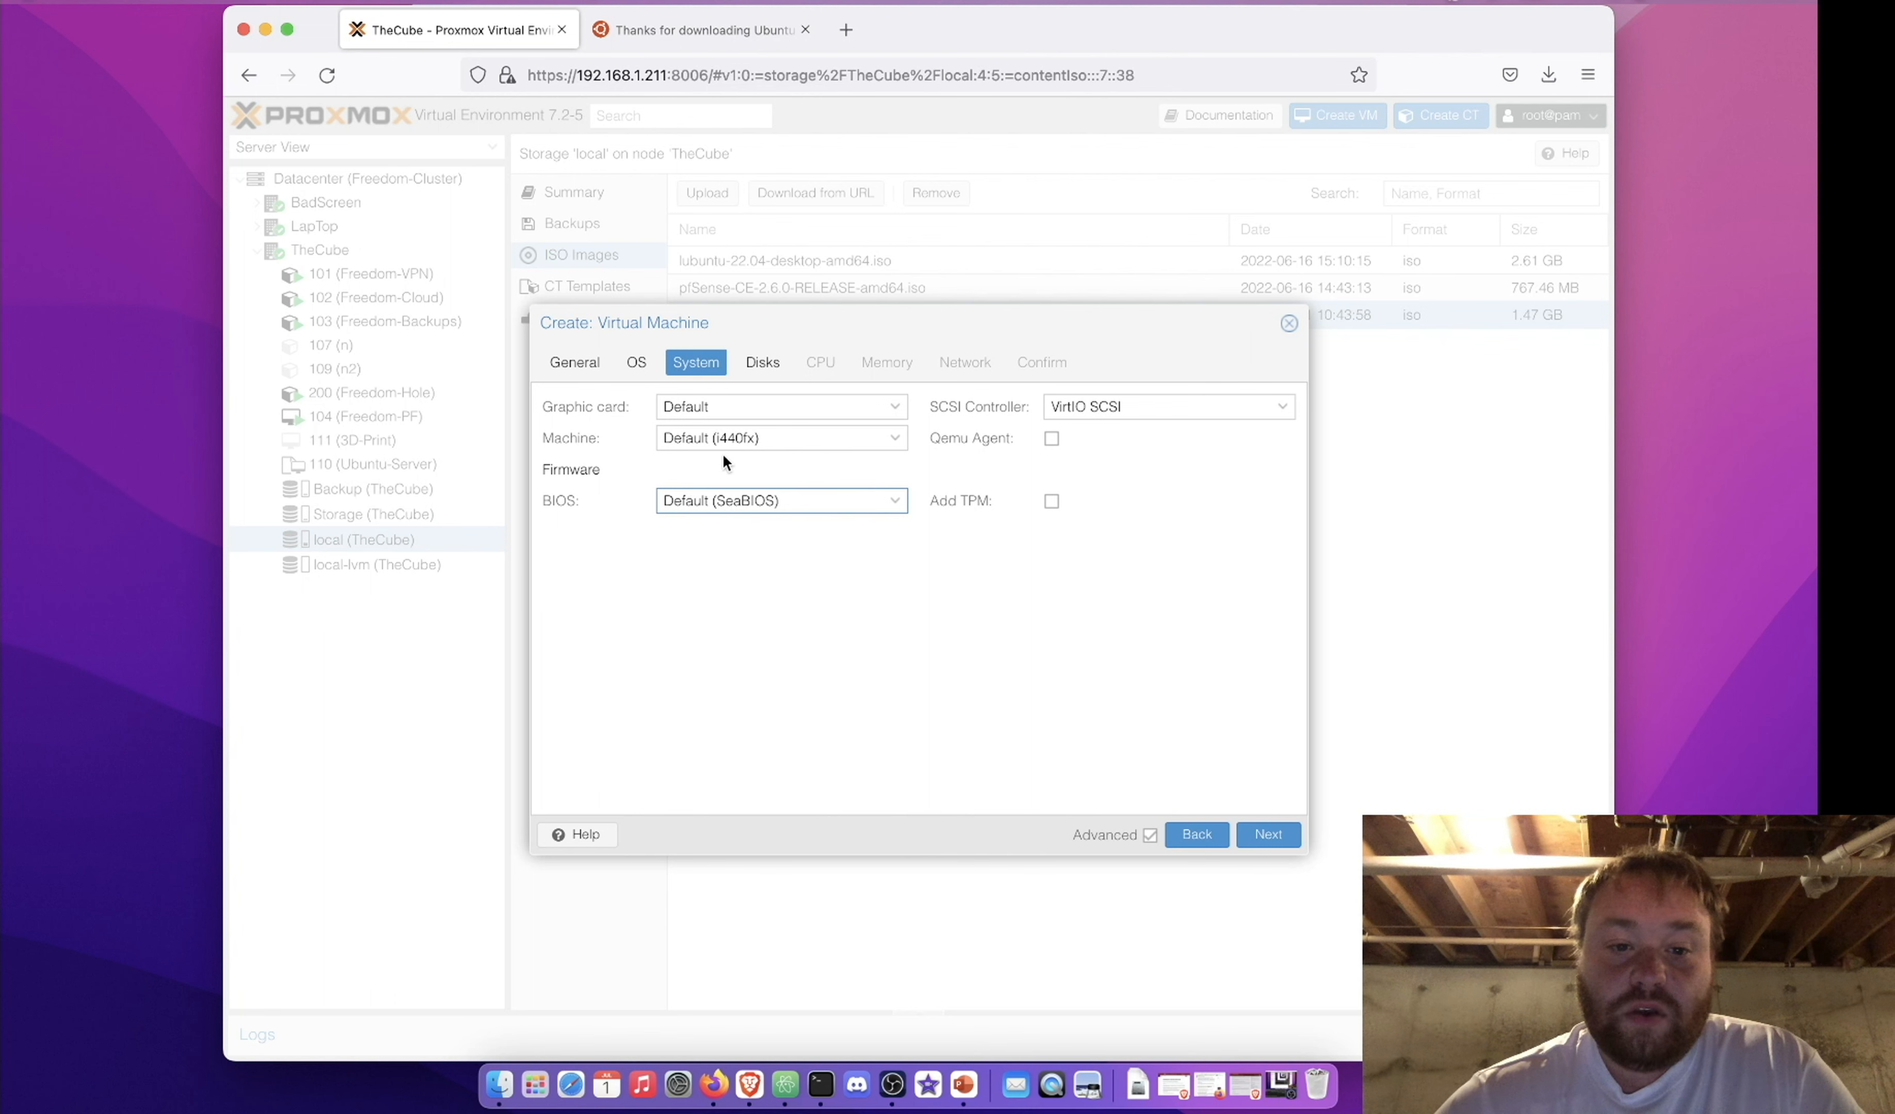
left_click(832, 443)
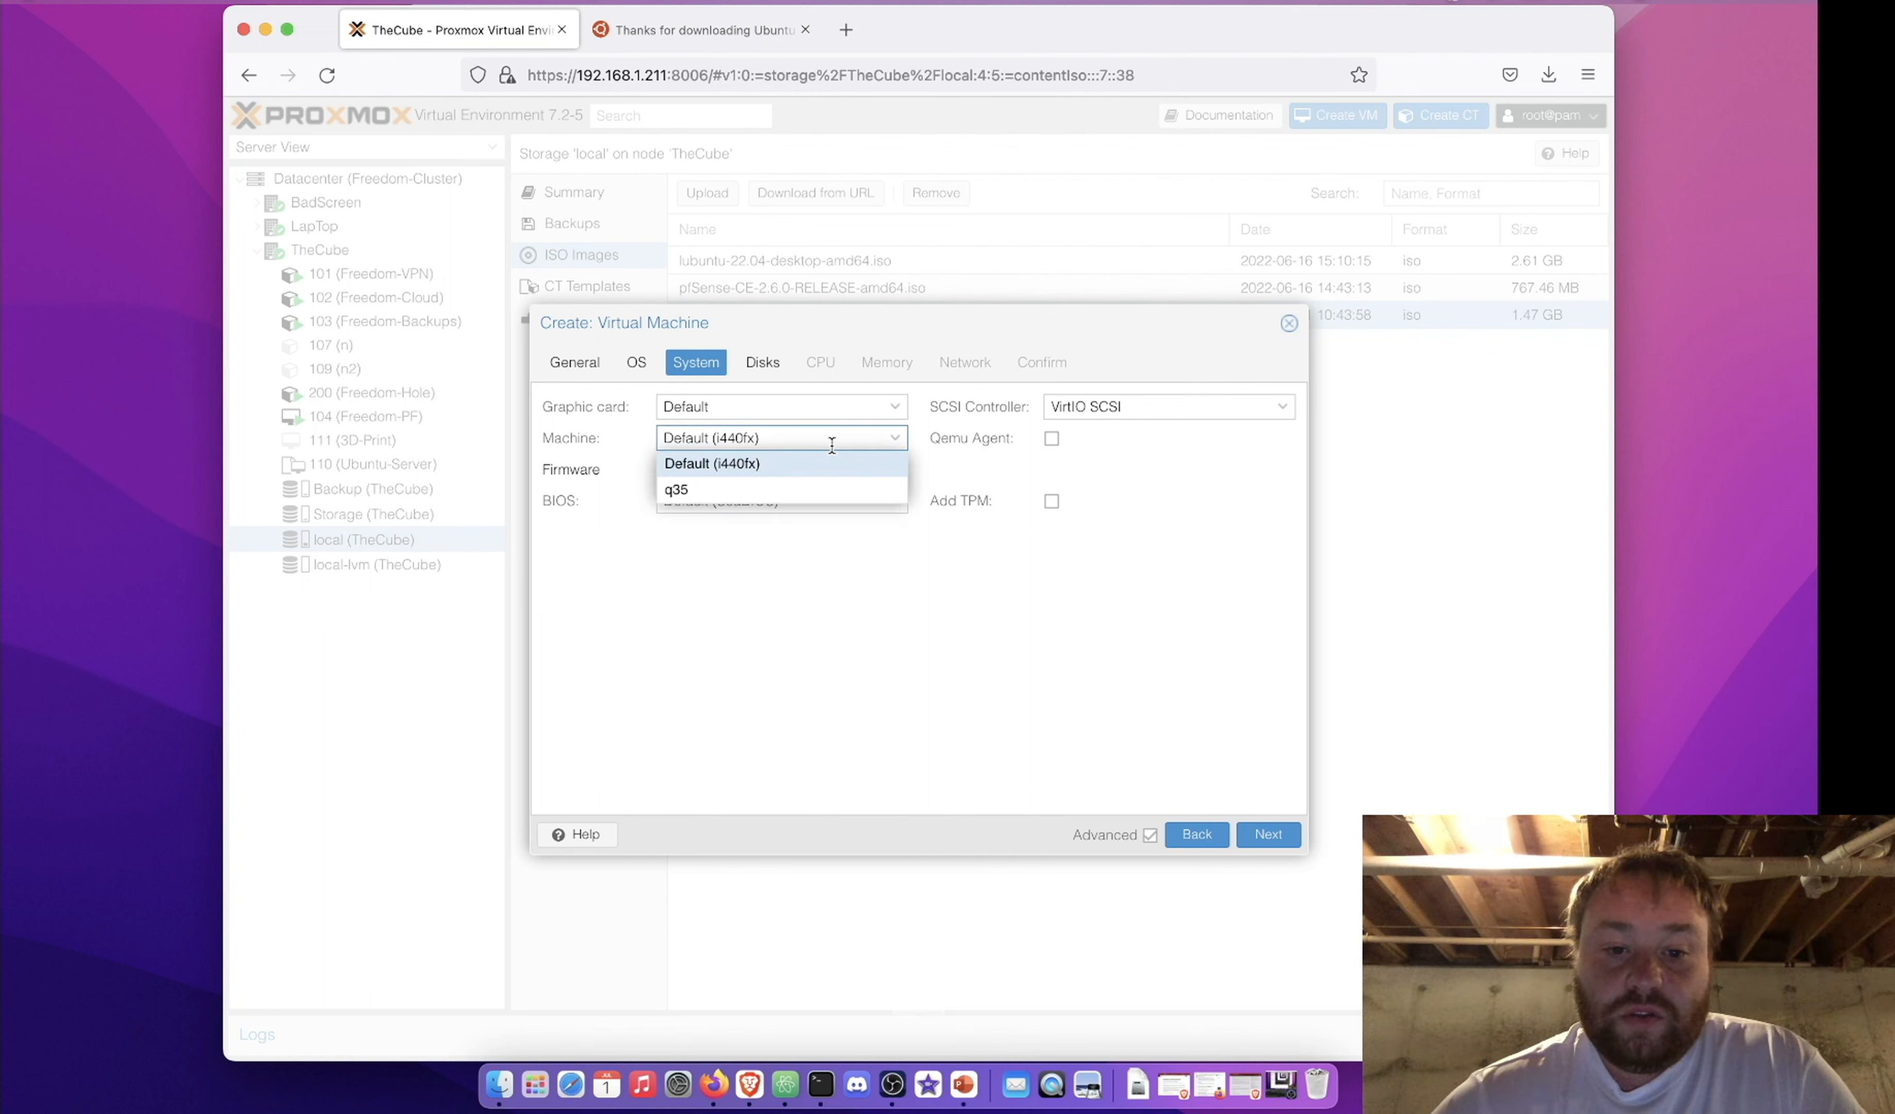
left_click(746, 464)
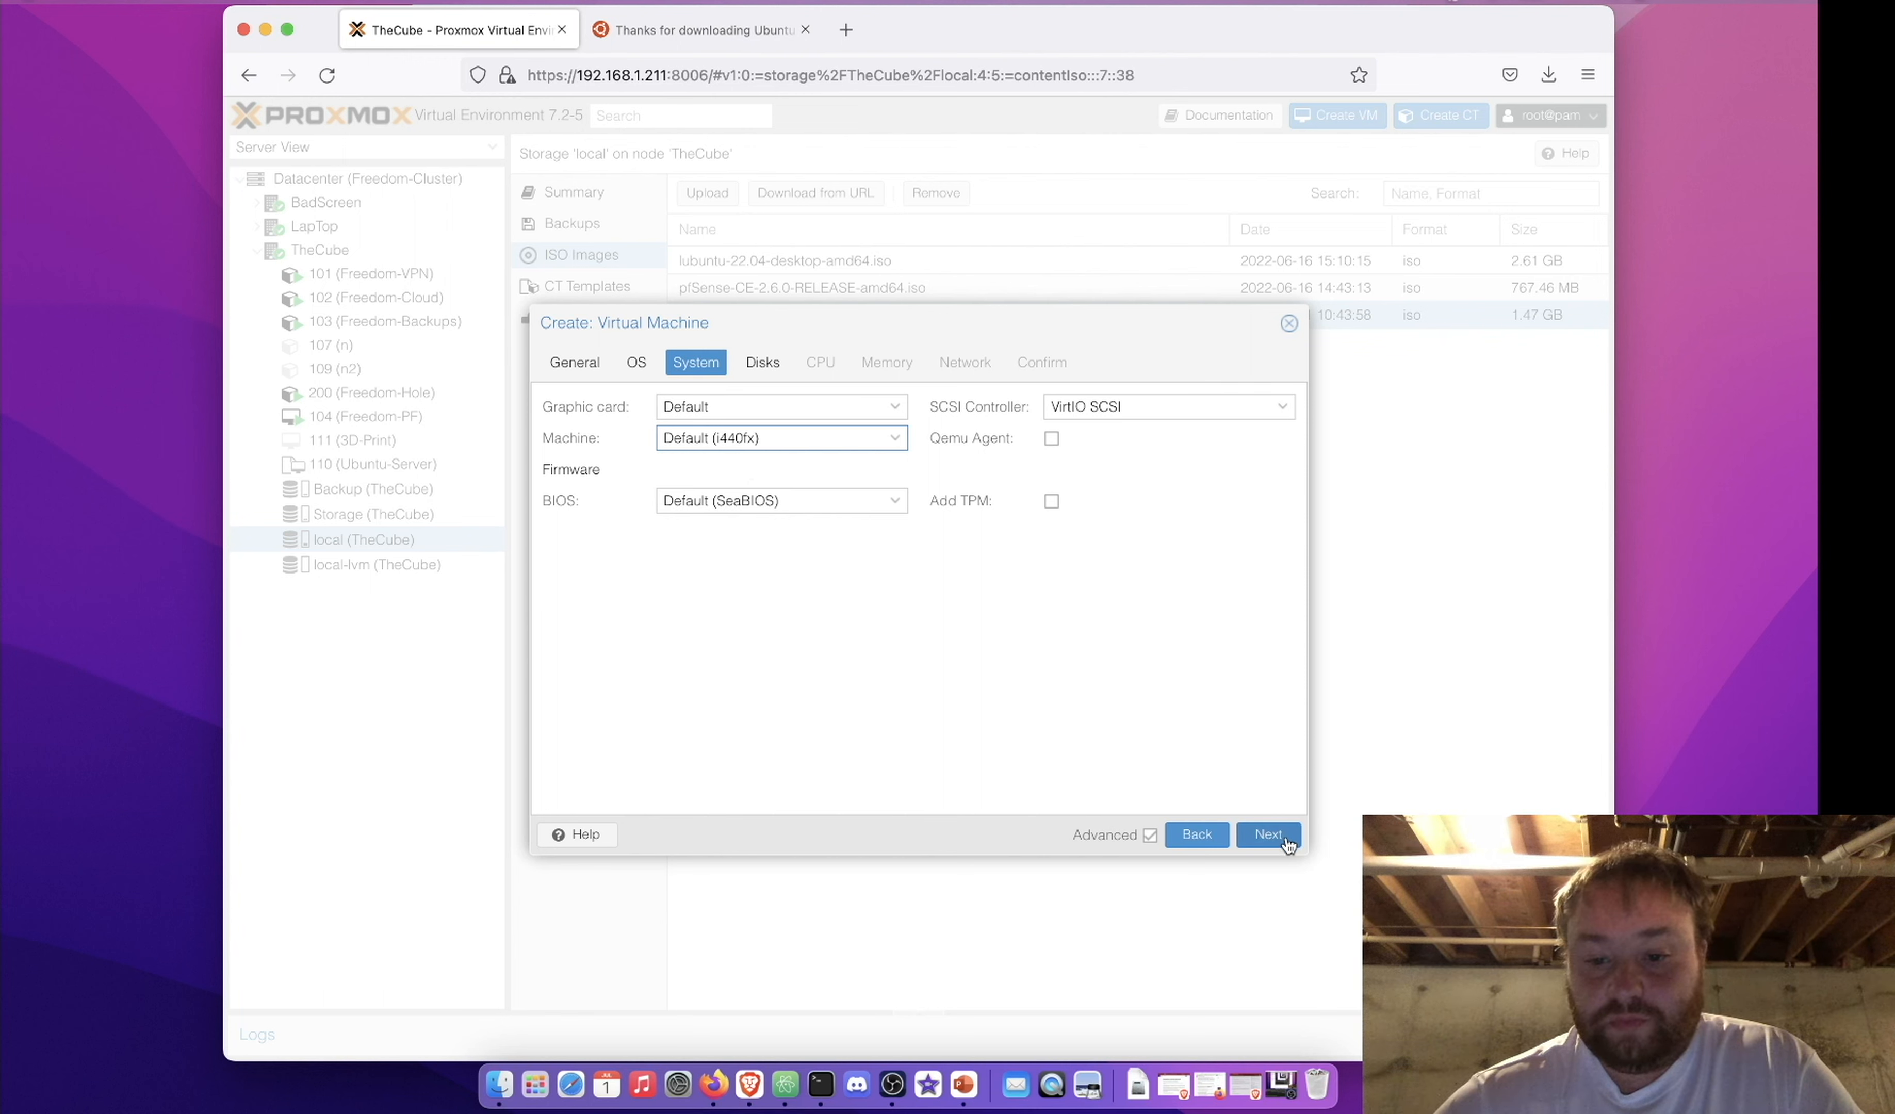
left_click(1269, 834)
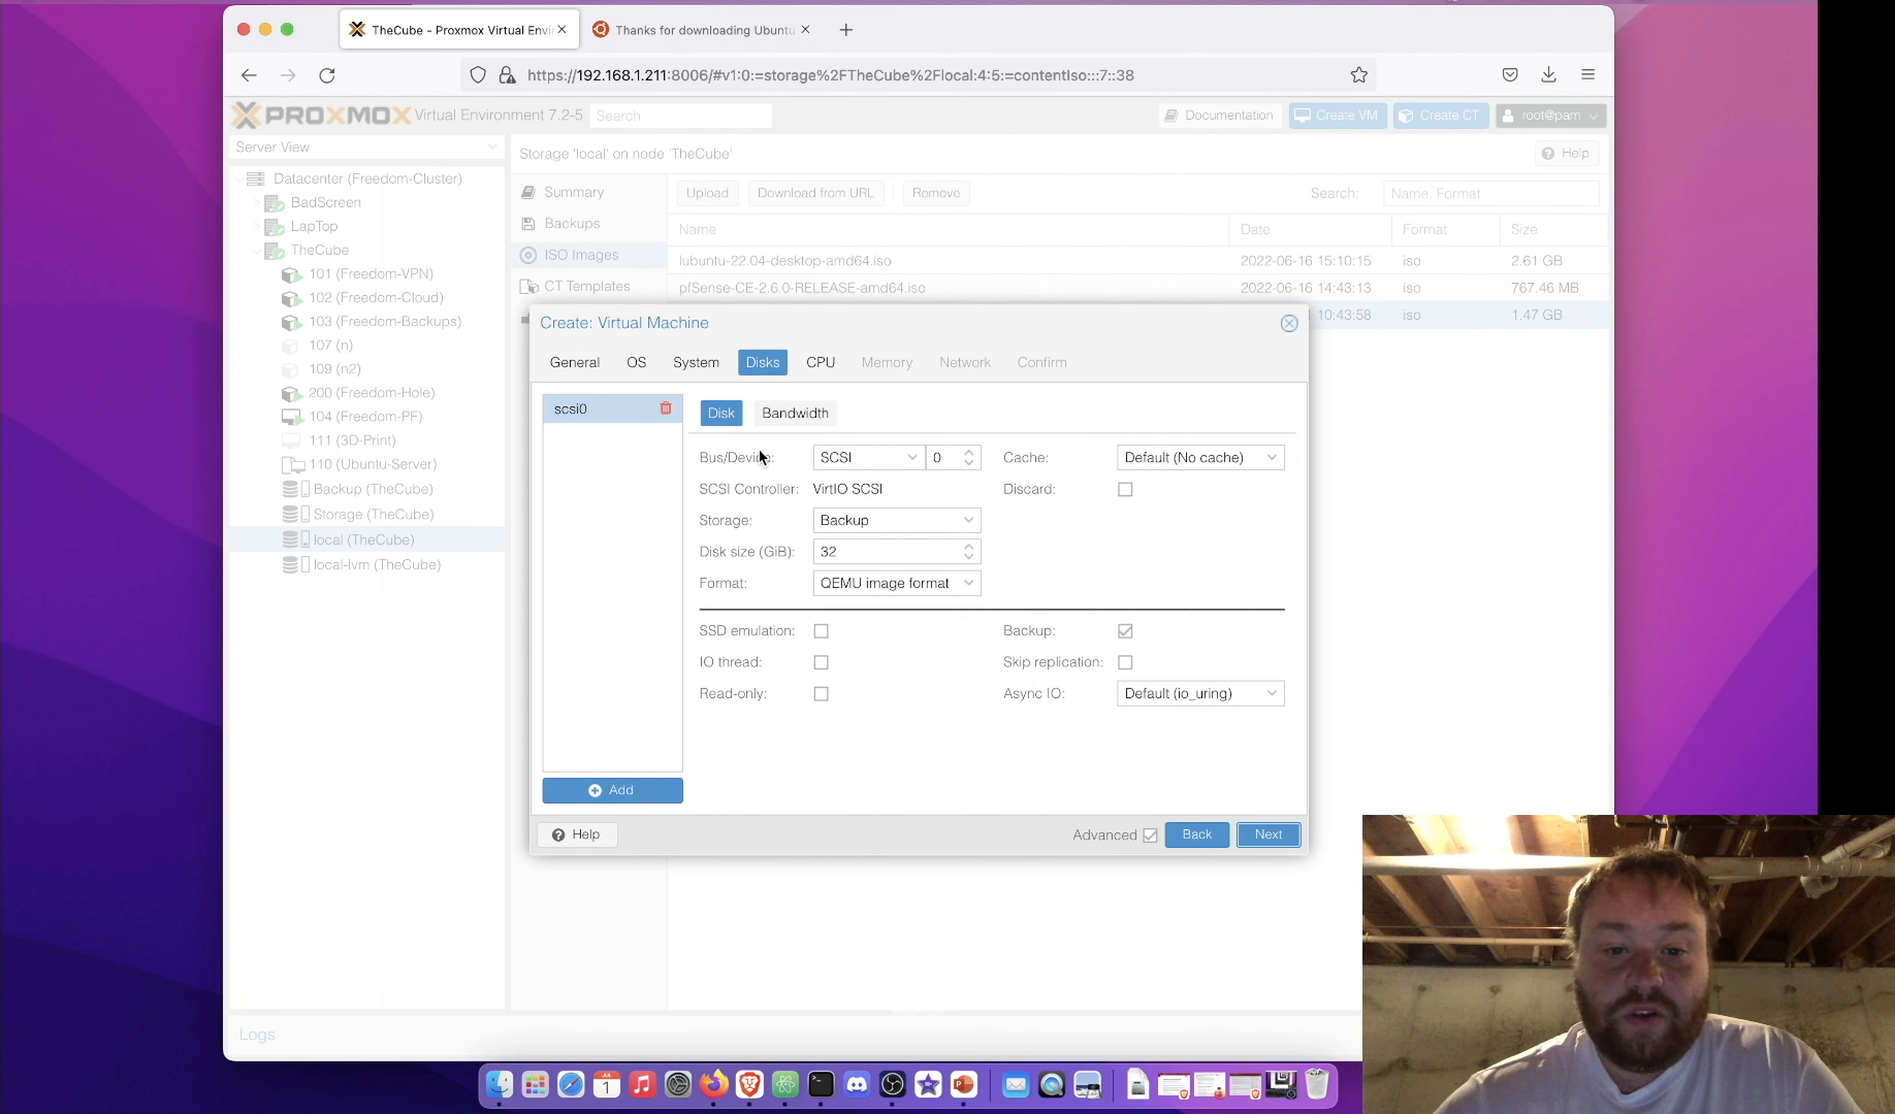
Keep the disk on the SCSI bus, choose Backup as its storage and continue to the CPU settings
left_click(918, 463)
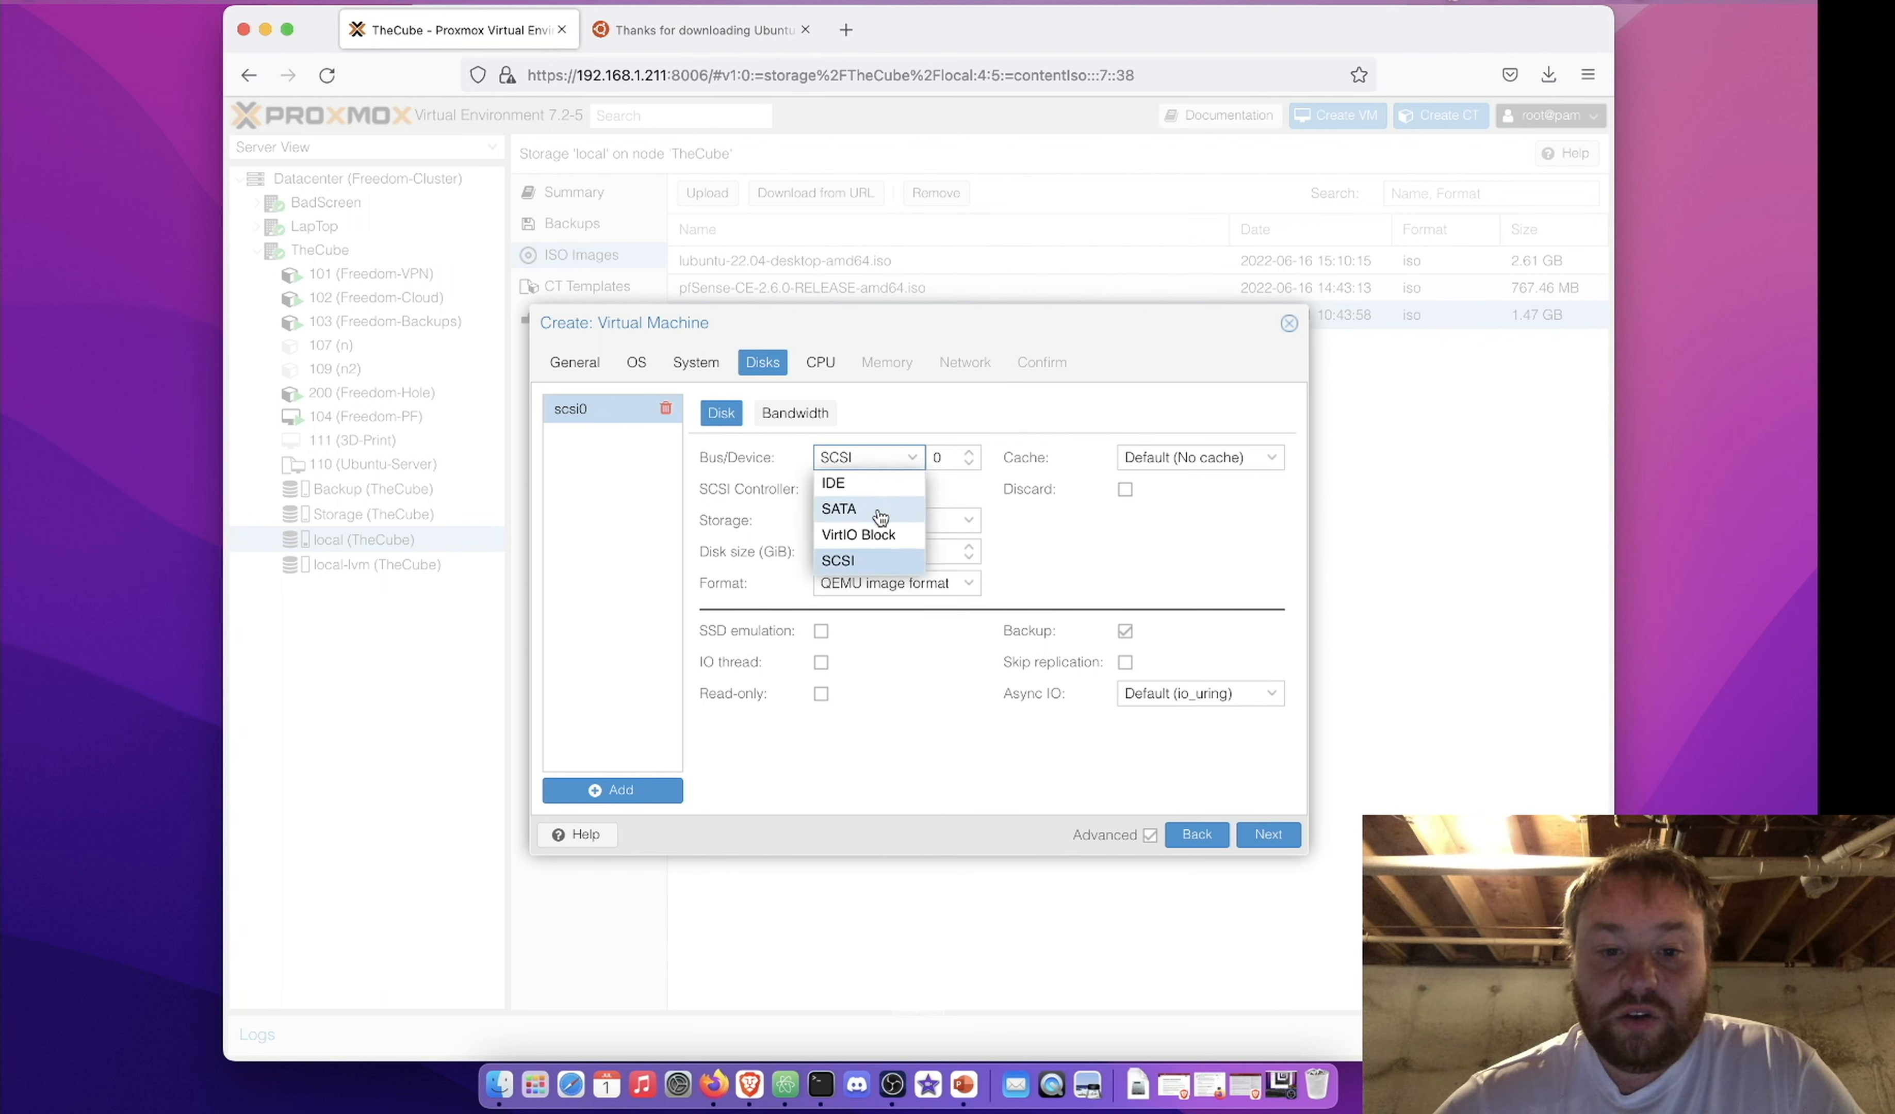
left_click(1025, 508)
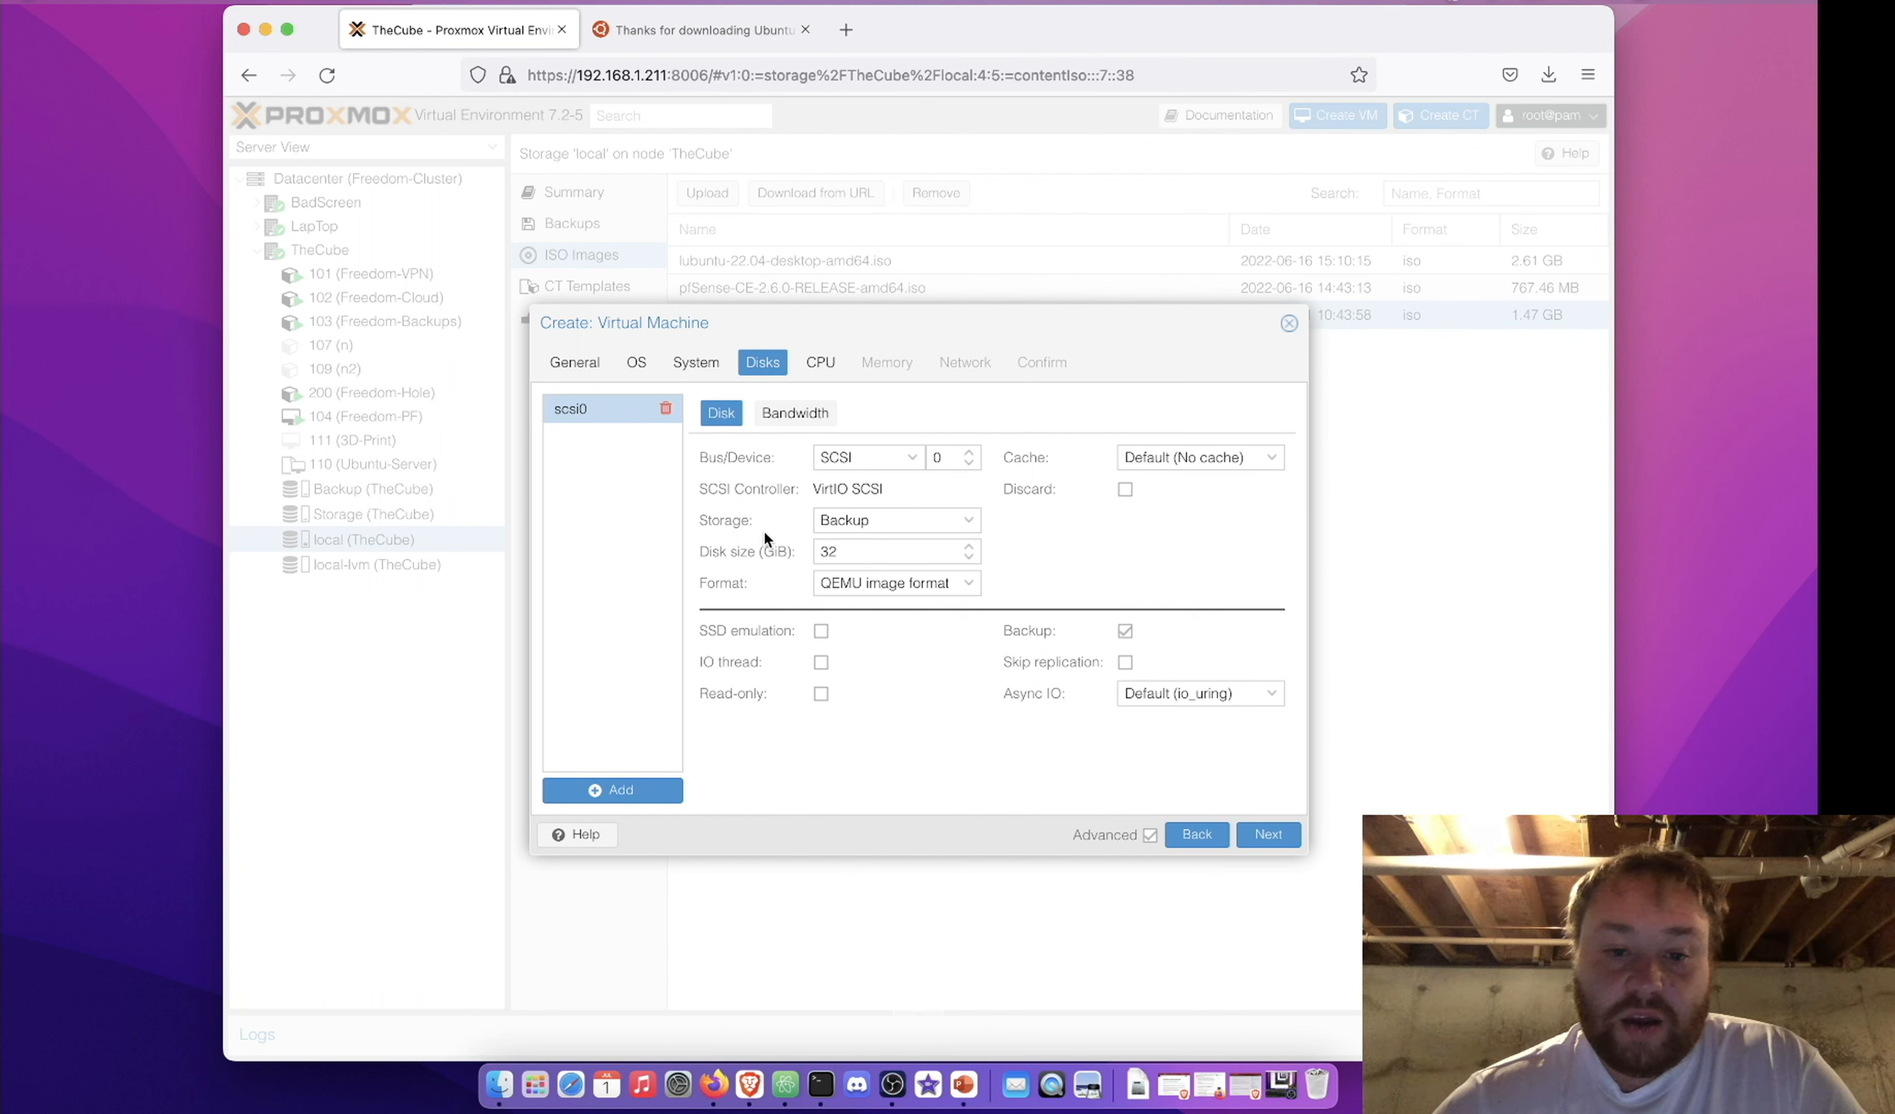
left_click(914, 520)
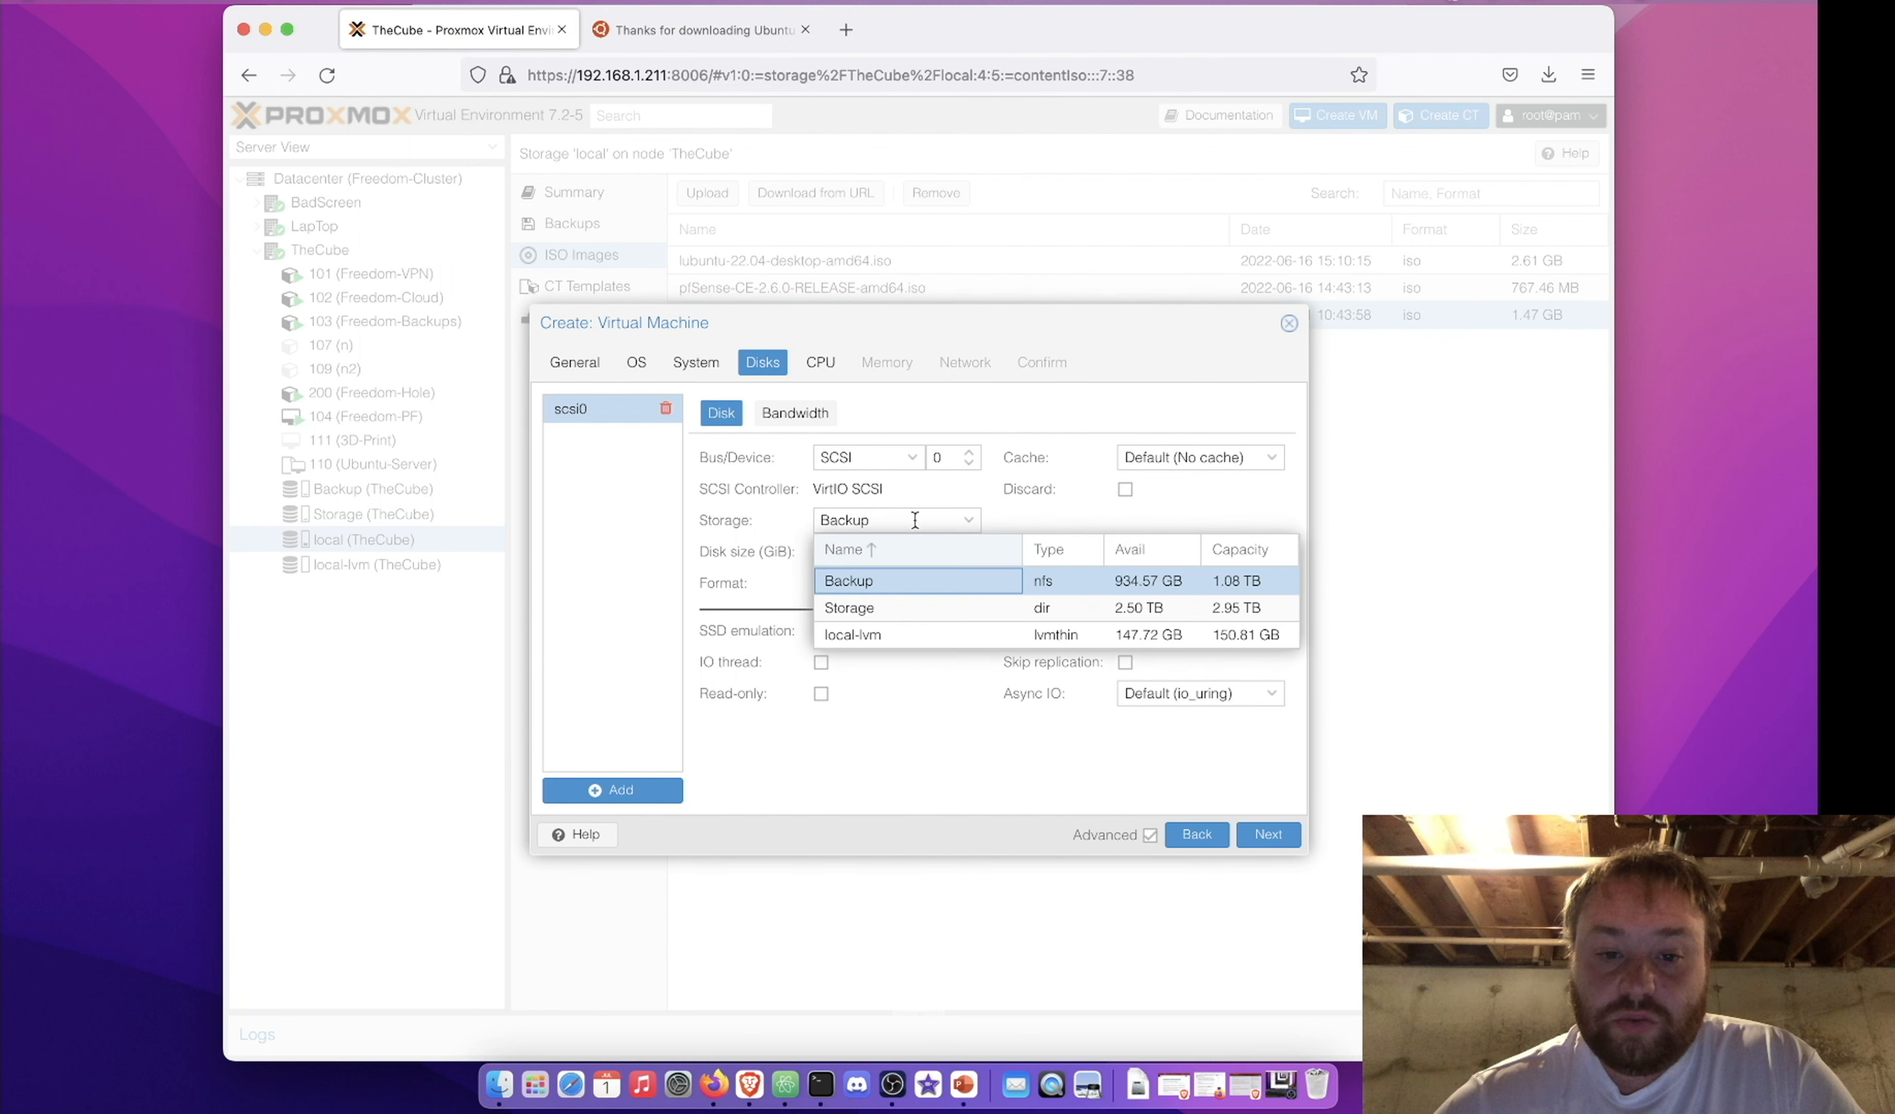
left_click(928, 584)
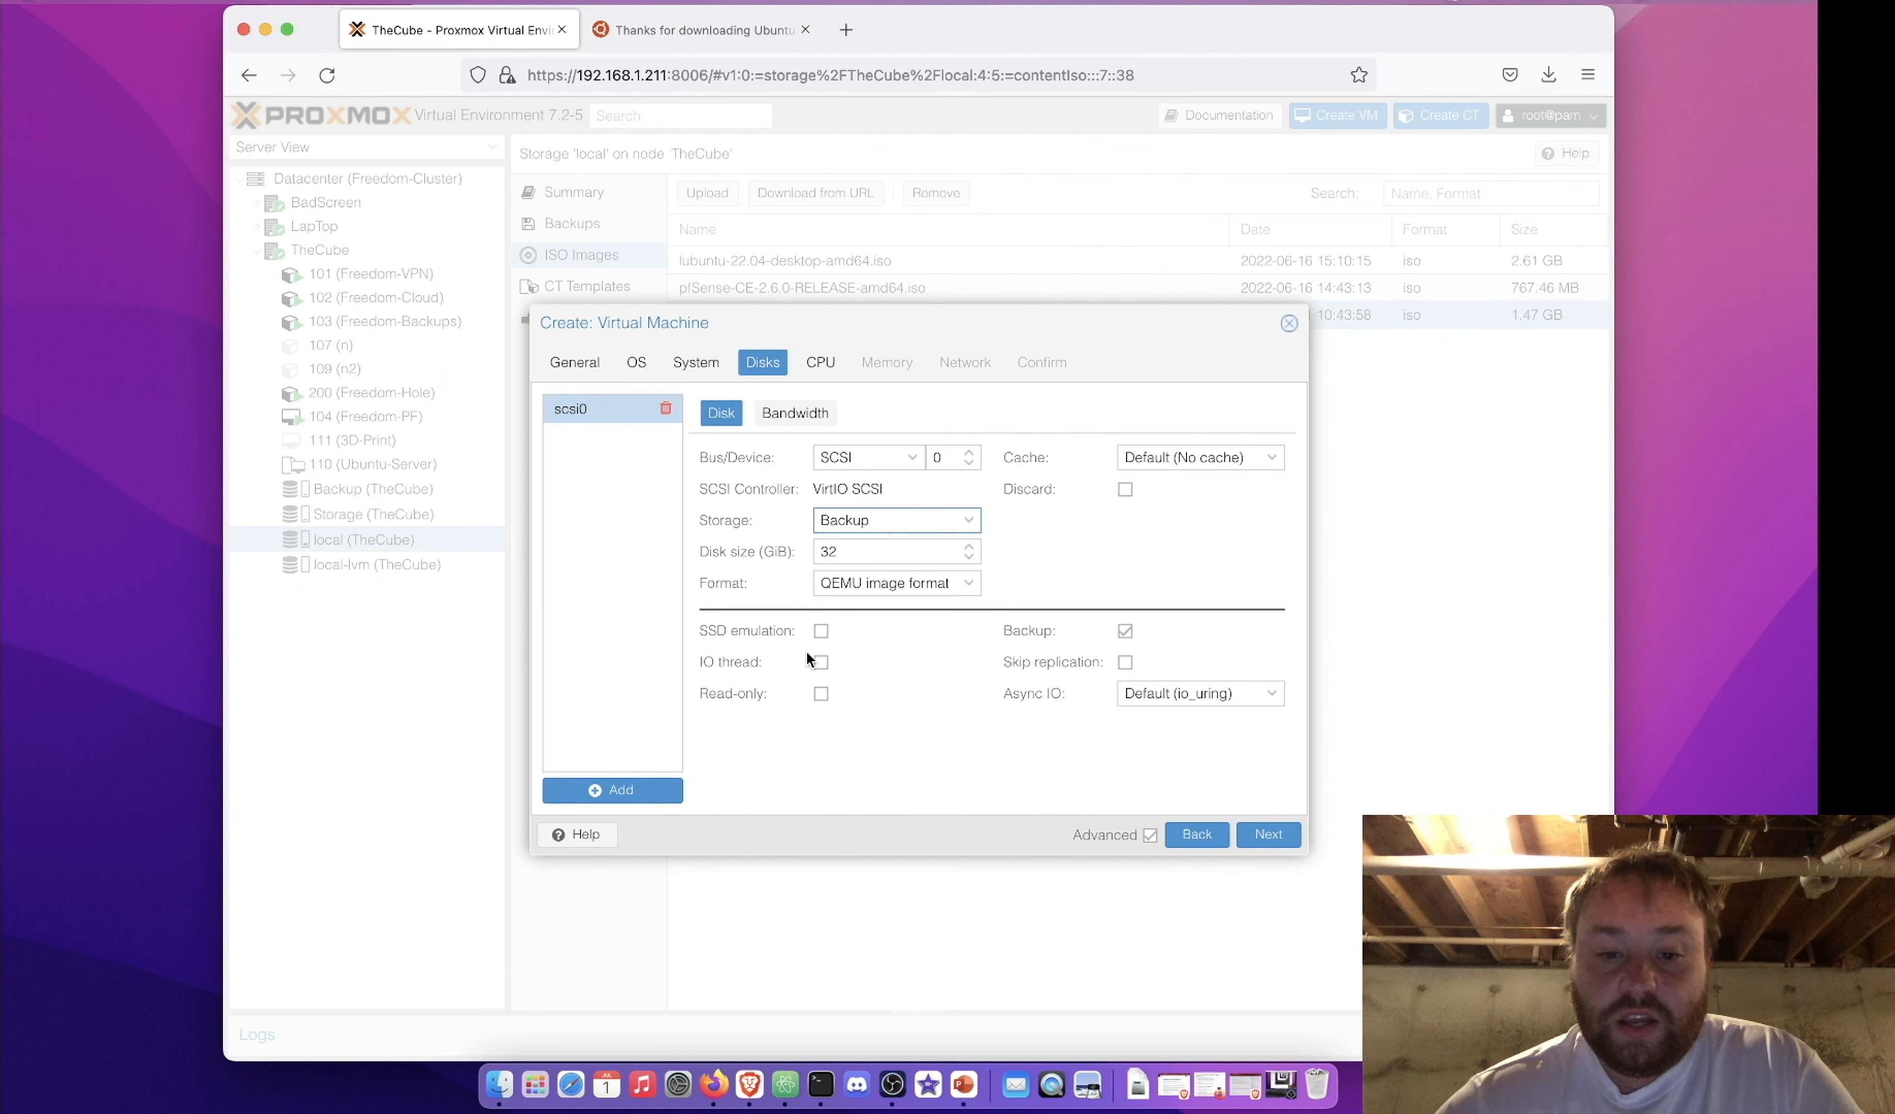
left_click(1259, 835)
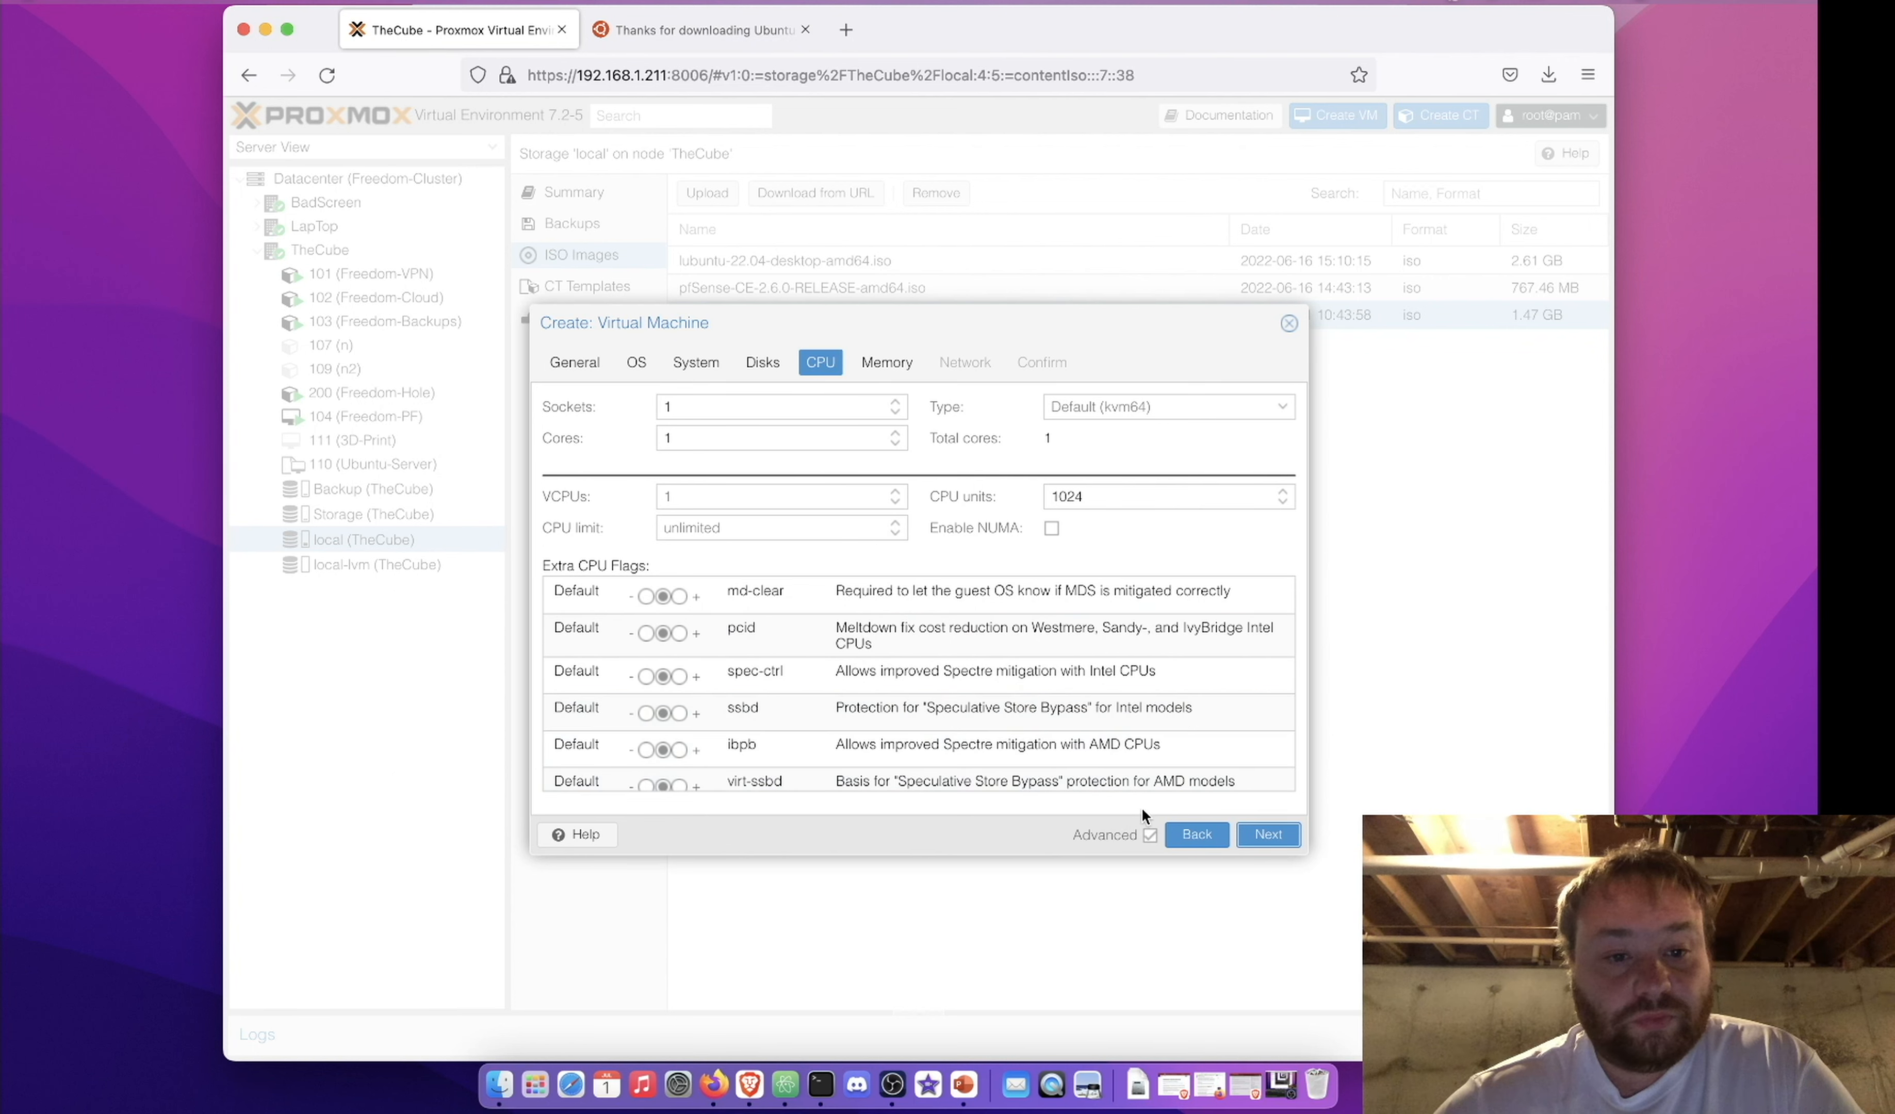
Accept the default CPU and memory settings, choose vmbr0 as the network bridge and continue to the confirmation summary
left_click(1268, 837)
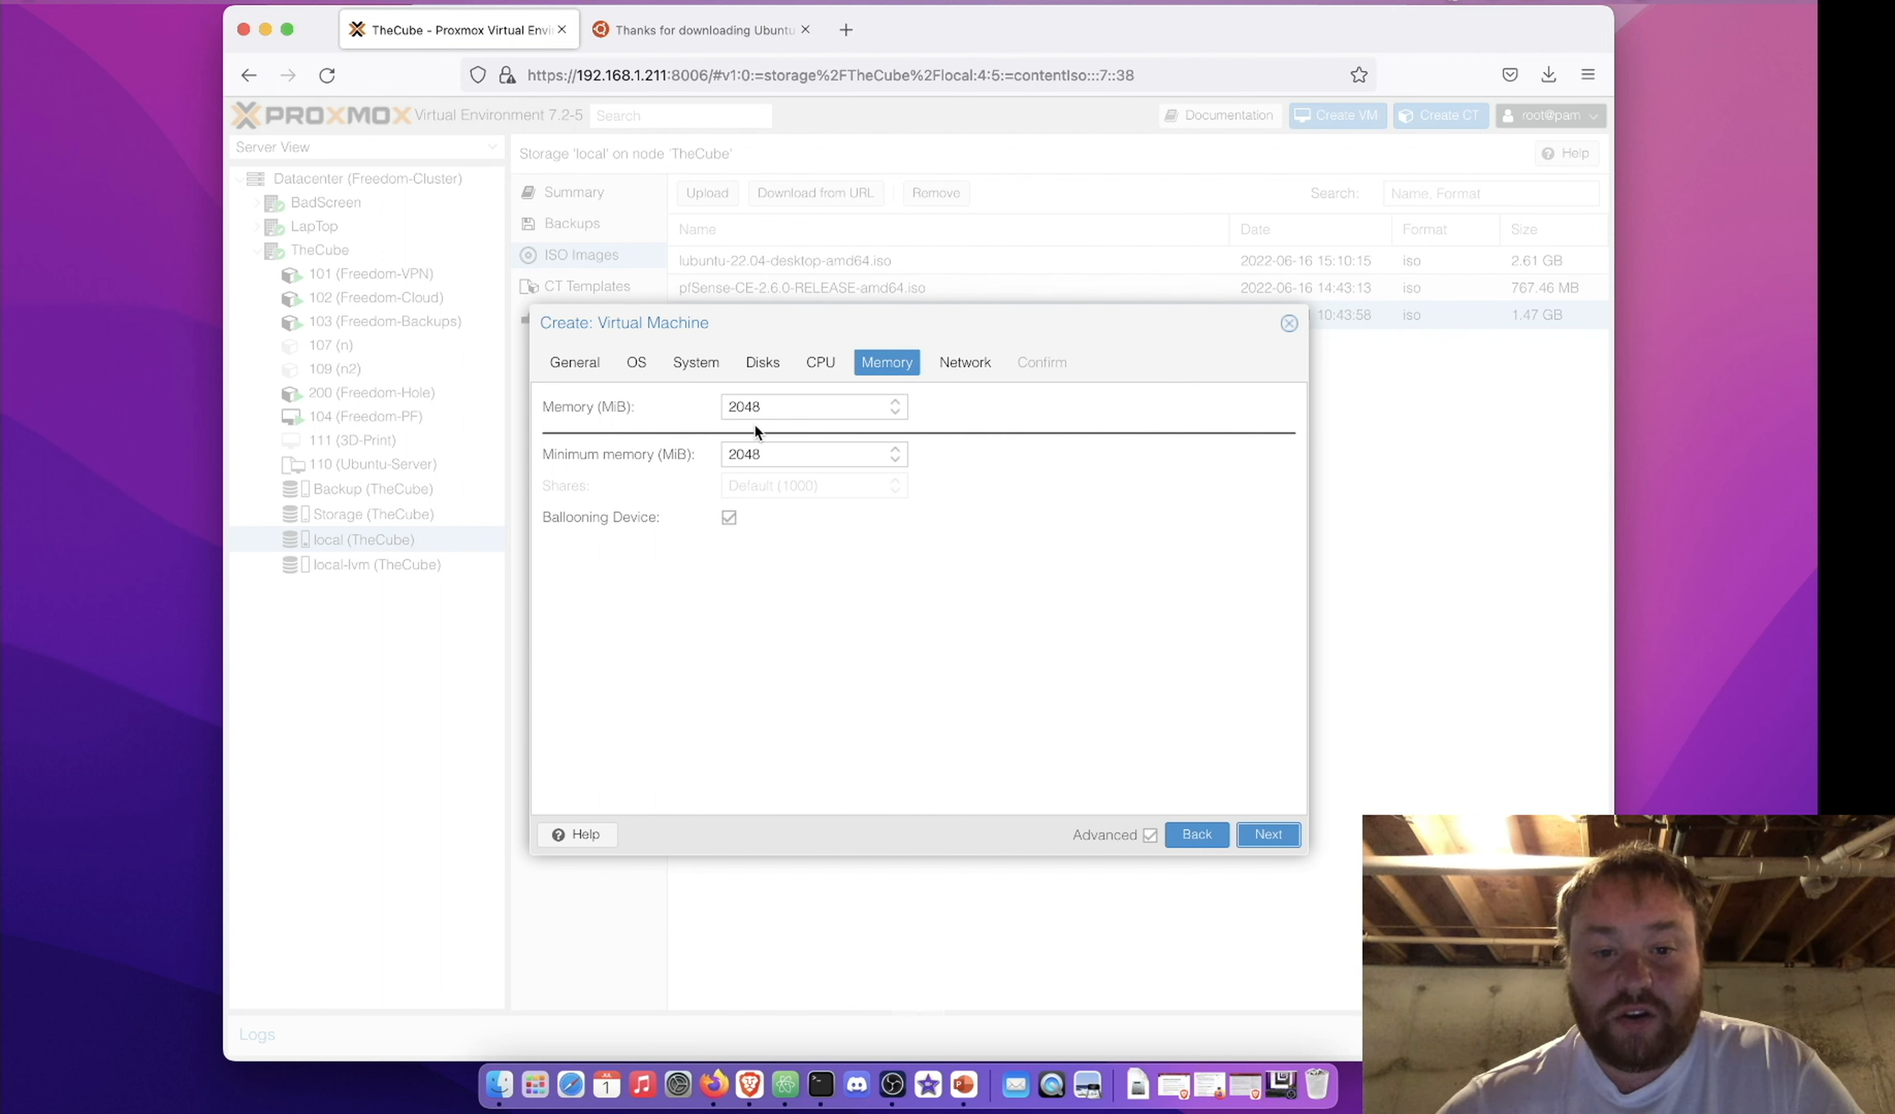
left_click(1267, 835)
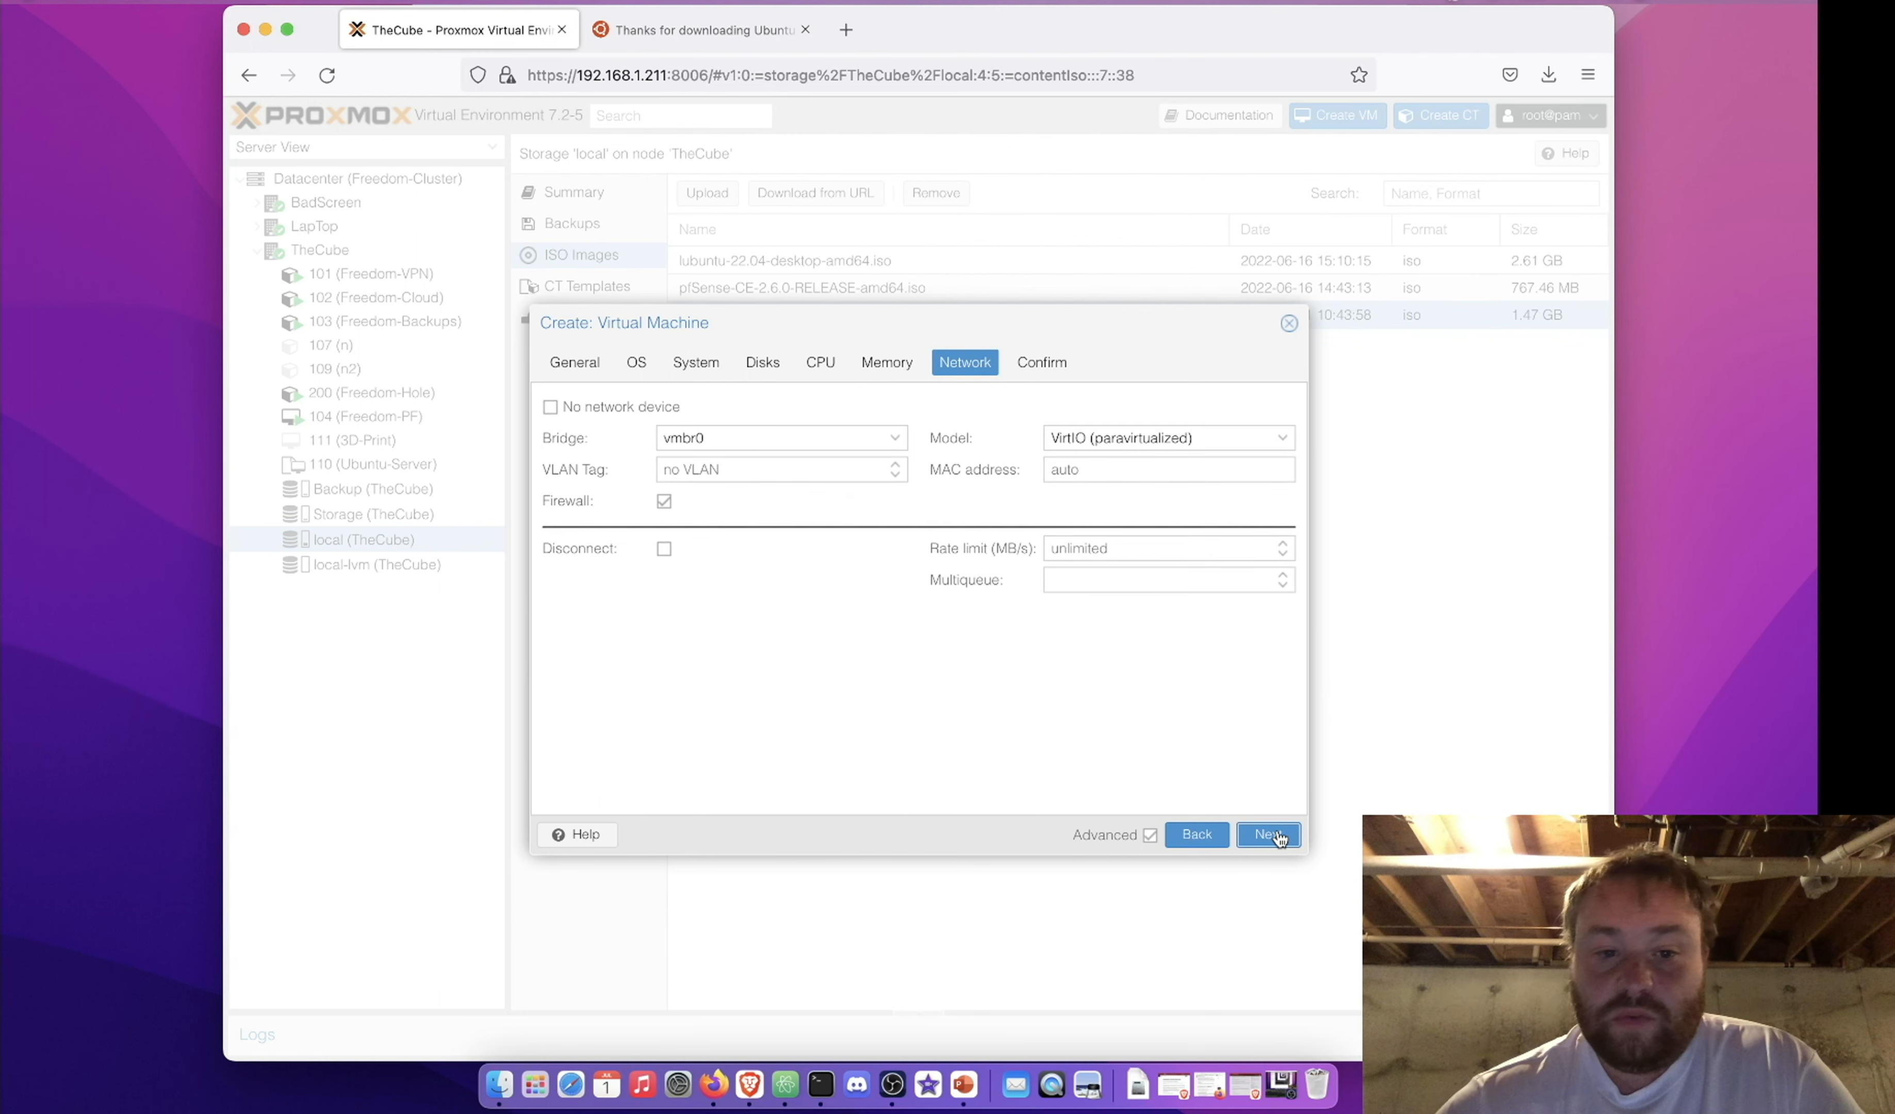
left_click(893, 438)
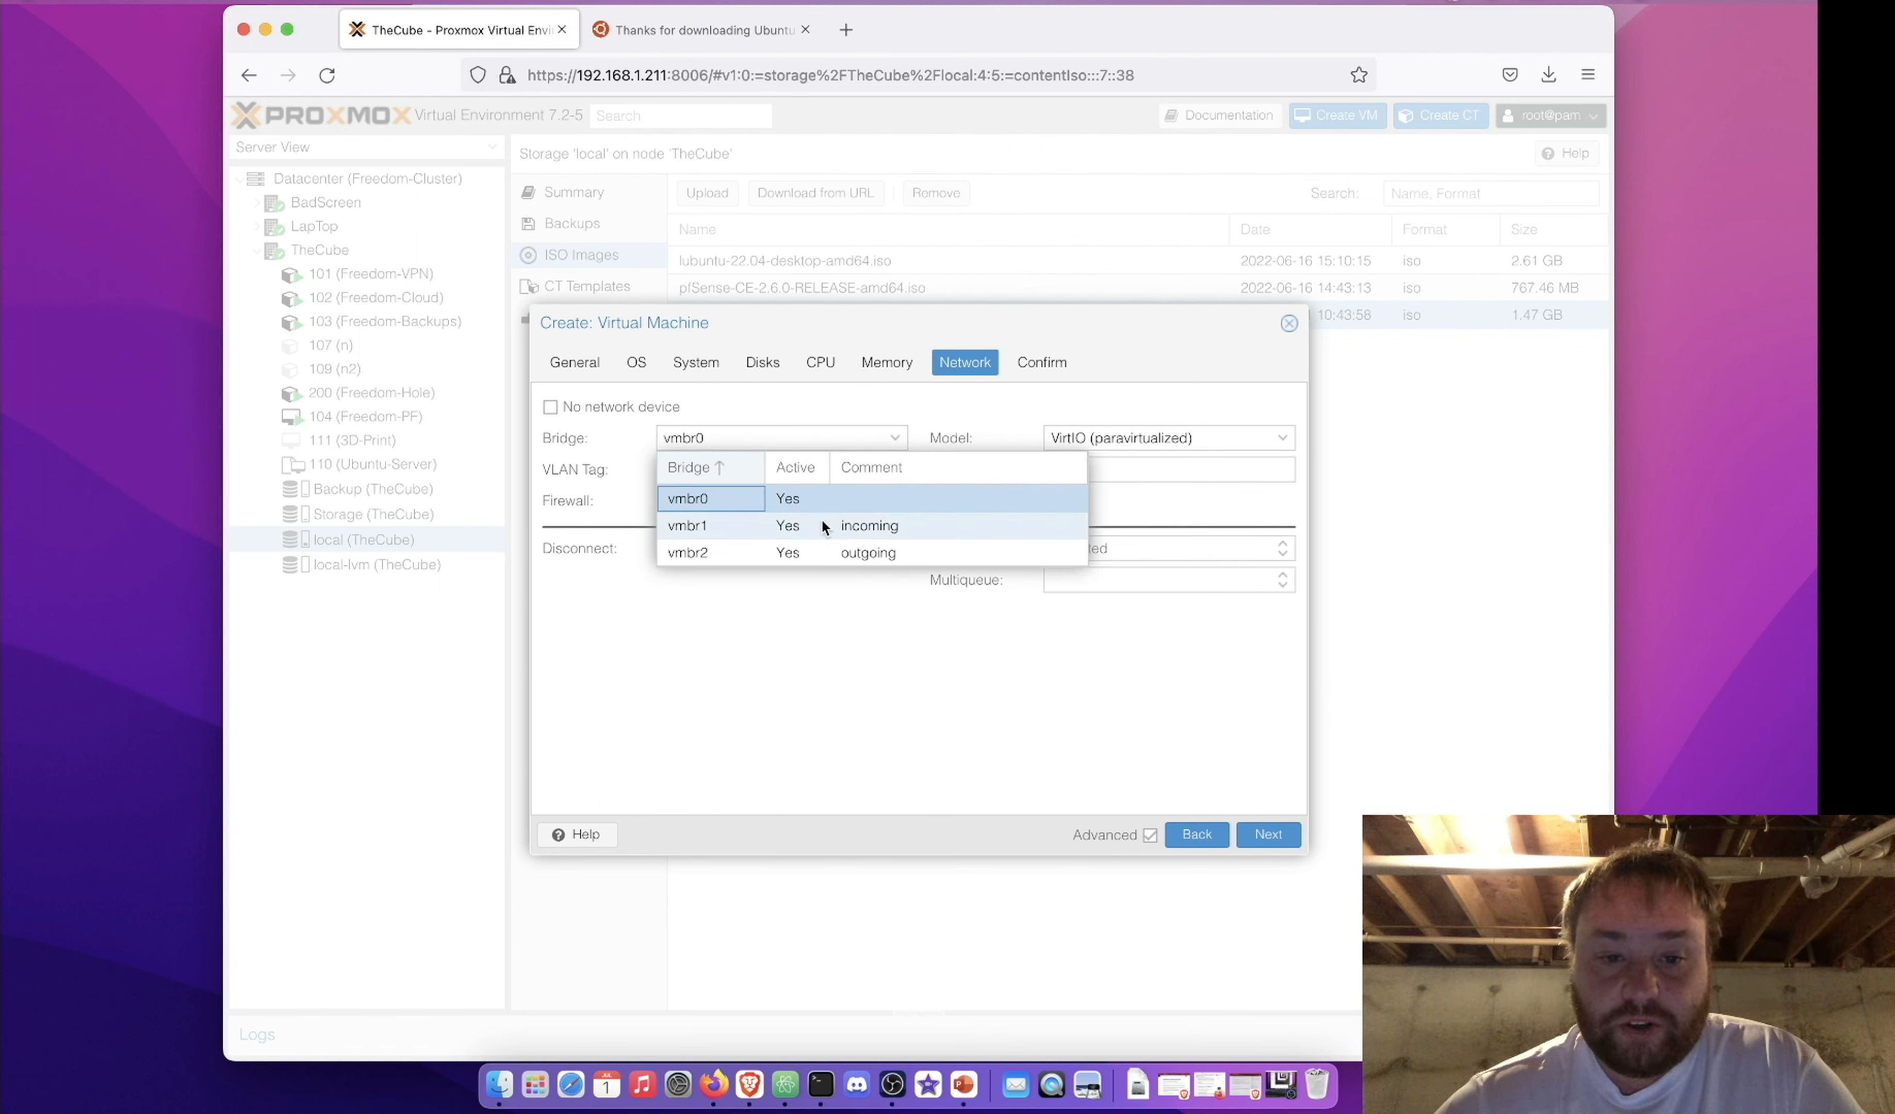
left_click(716, 500)
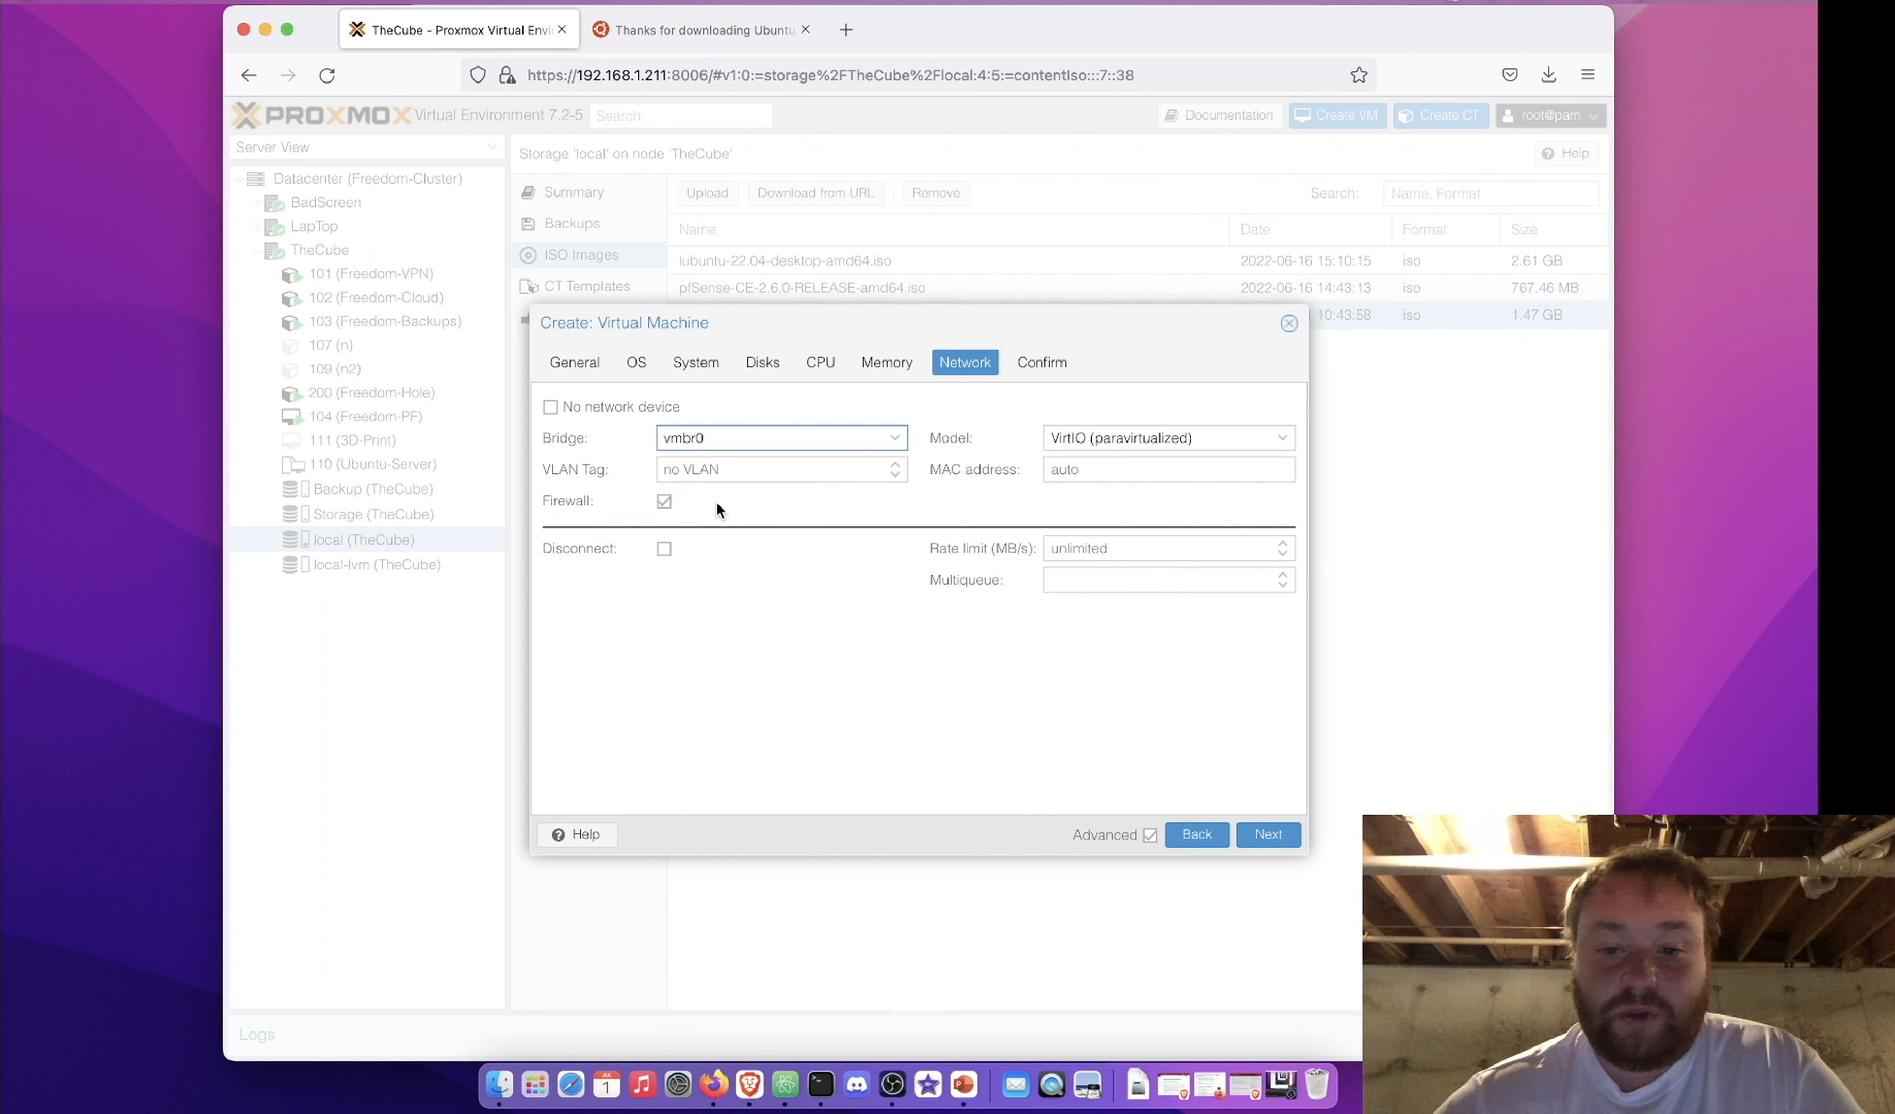
left_click(1273, 836)
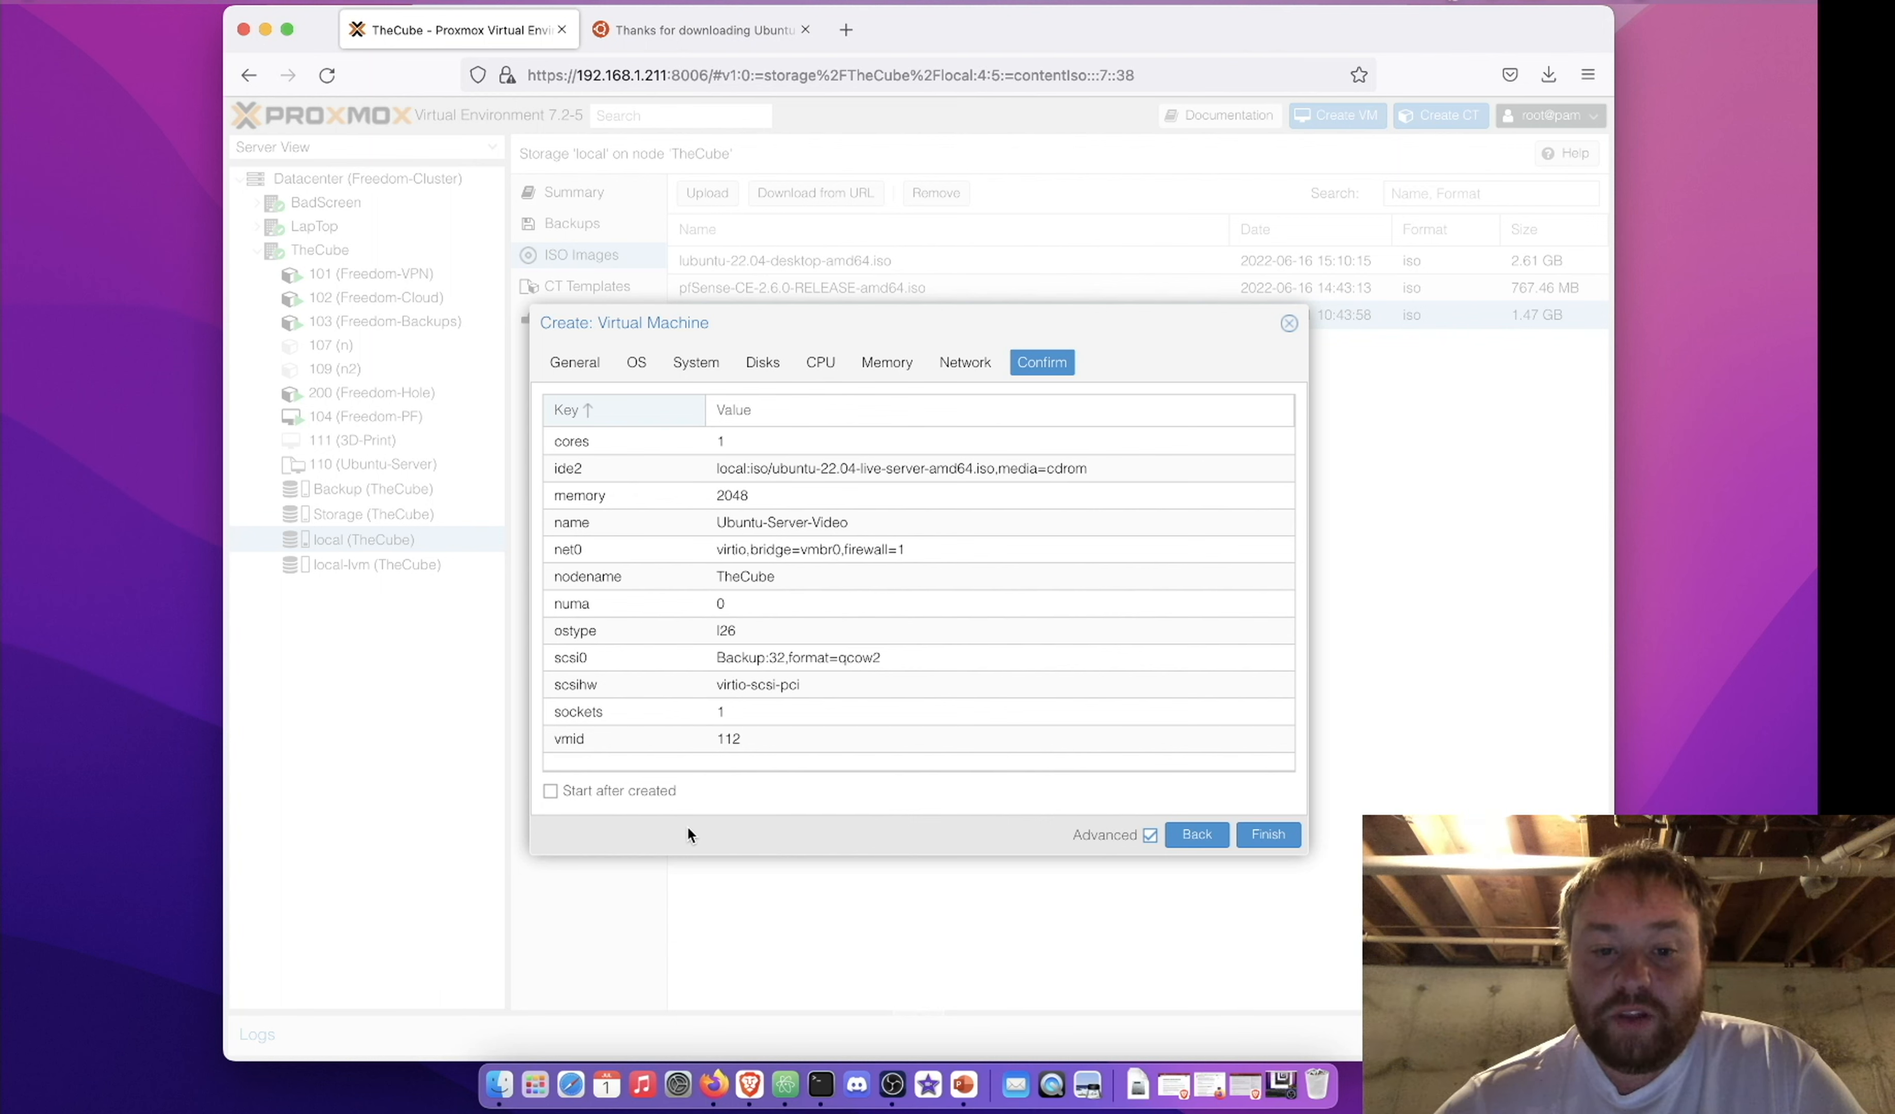
Finish creating the virtual machine without starting it and open virtual machine 112 in the server tree
left_click(1276, 834)
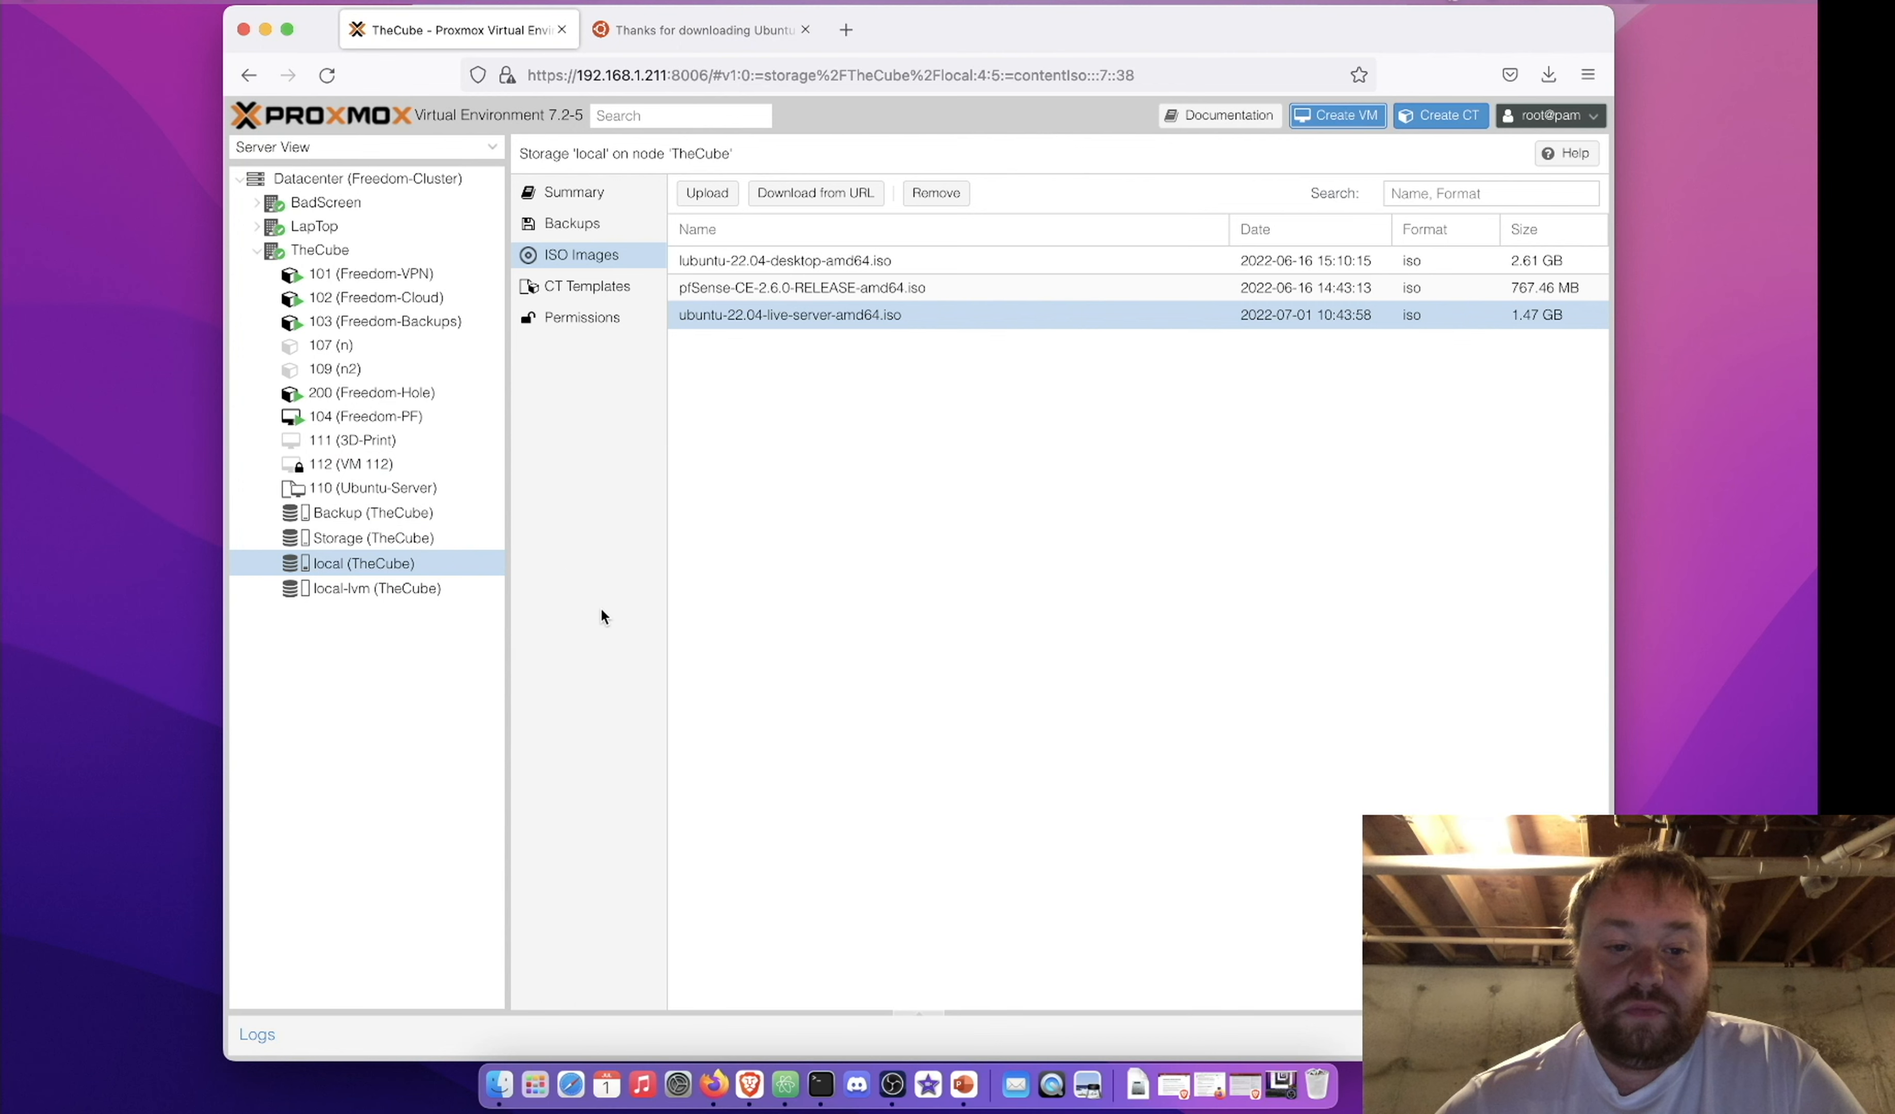
left_click(395, 464)
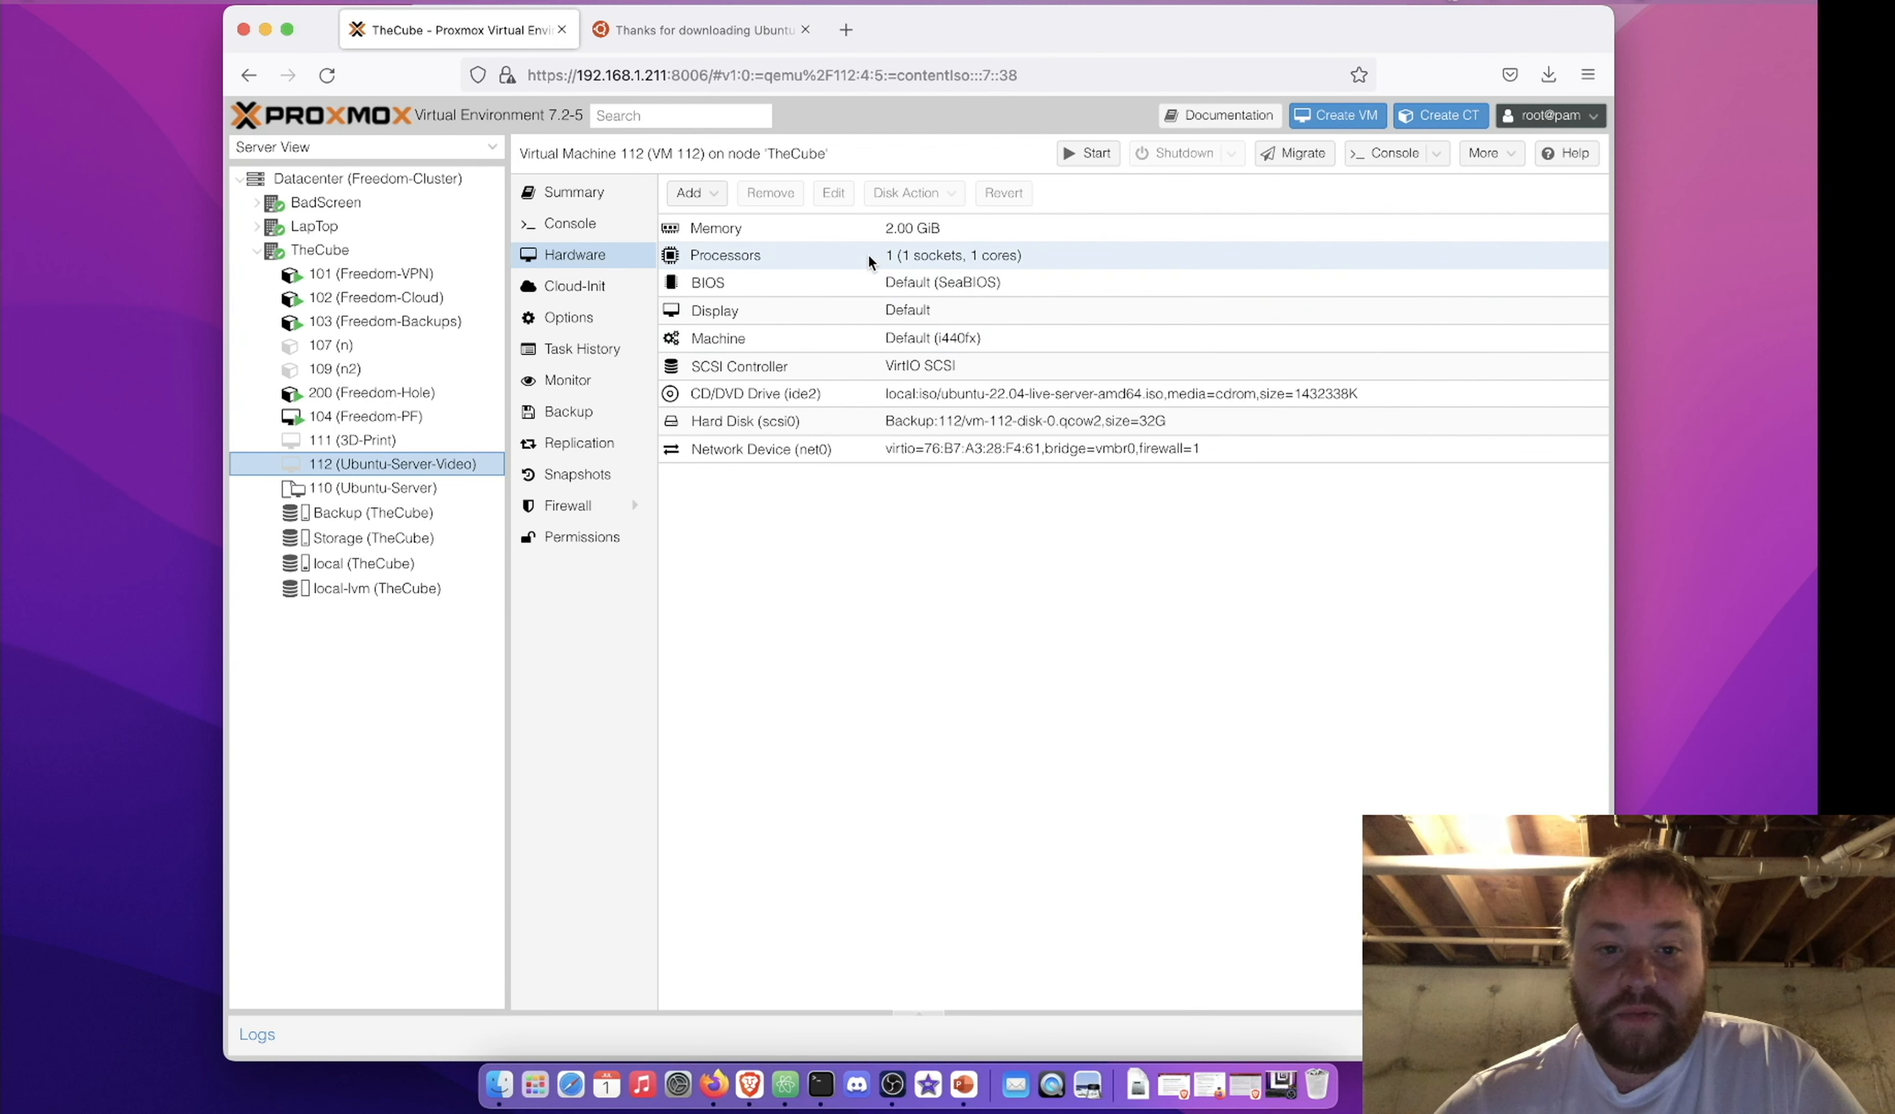
Examine the USB passthrough options by vendor/device ID and by port for Ubuntu-Server-Video, and close the dialog without adding a device
left_click(702, 199)
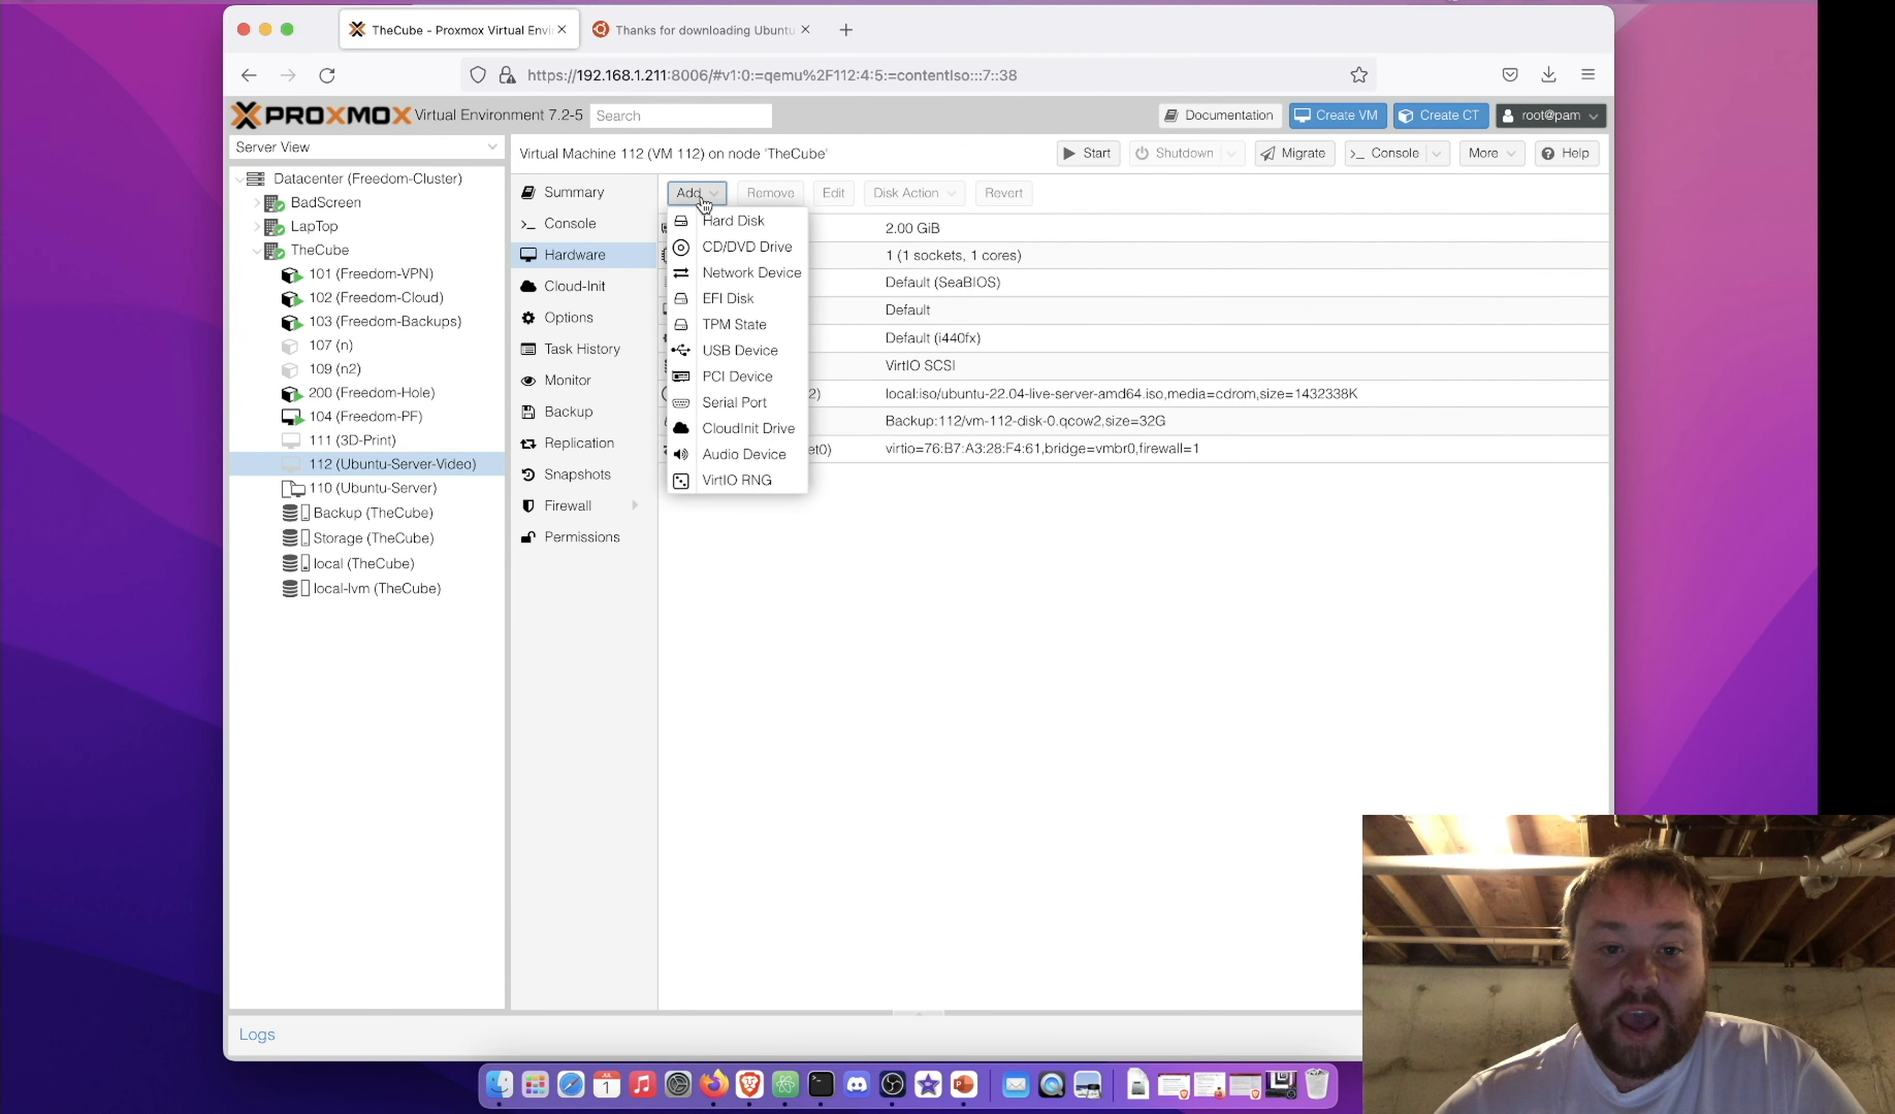
left_click(762, 351)
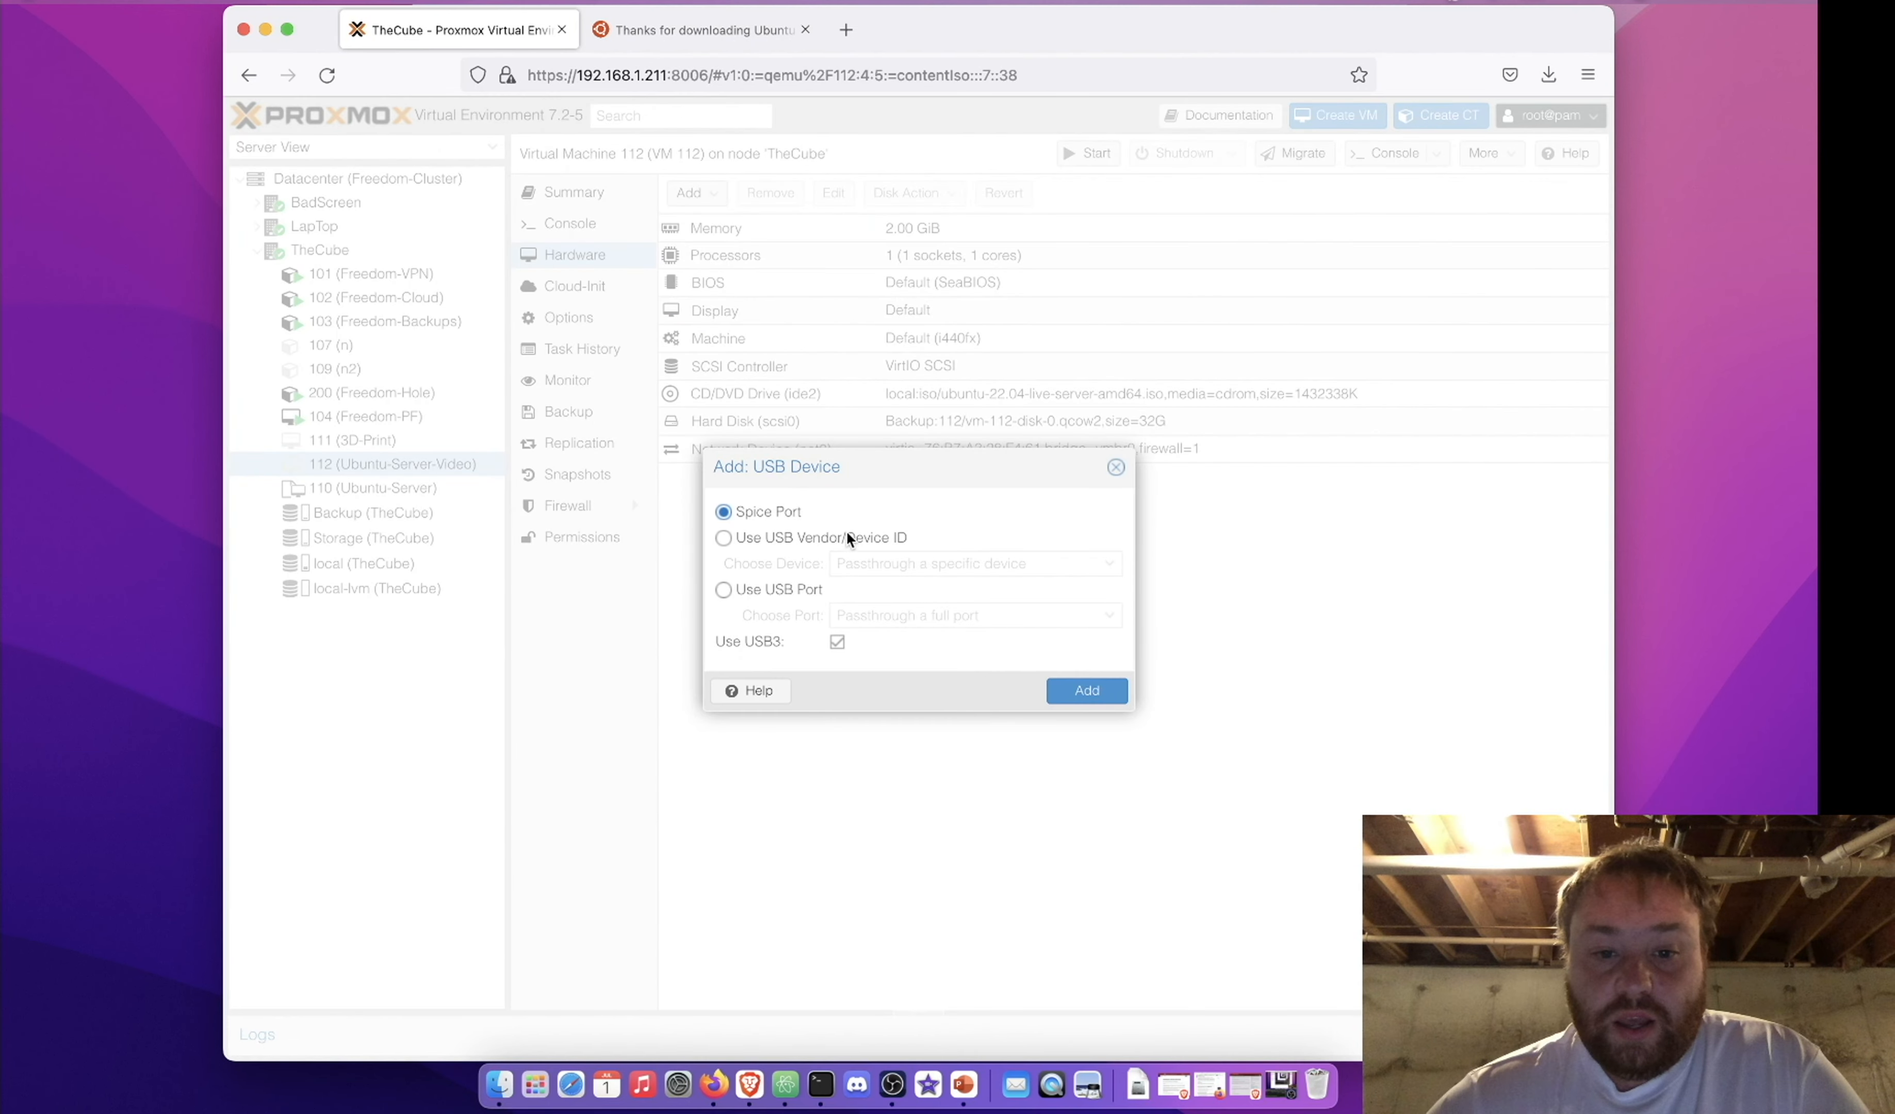
left_click(878, 542)
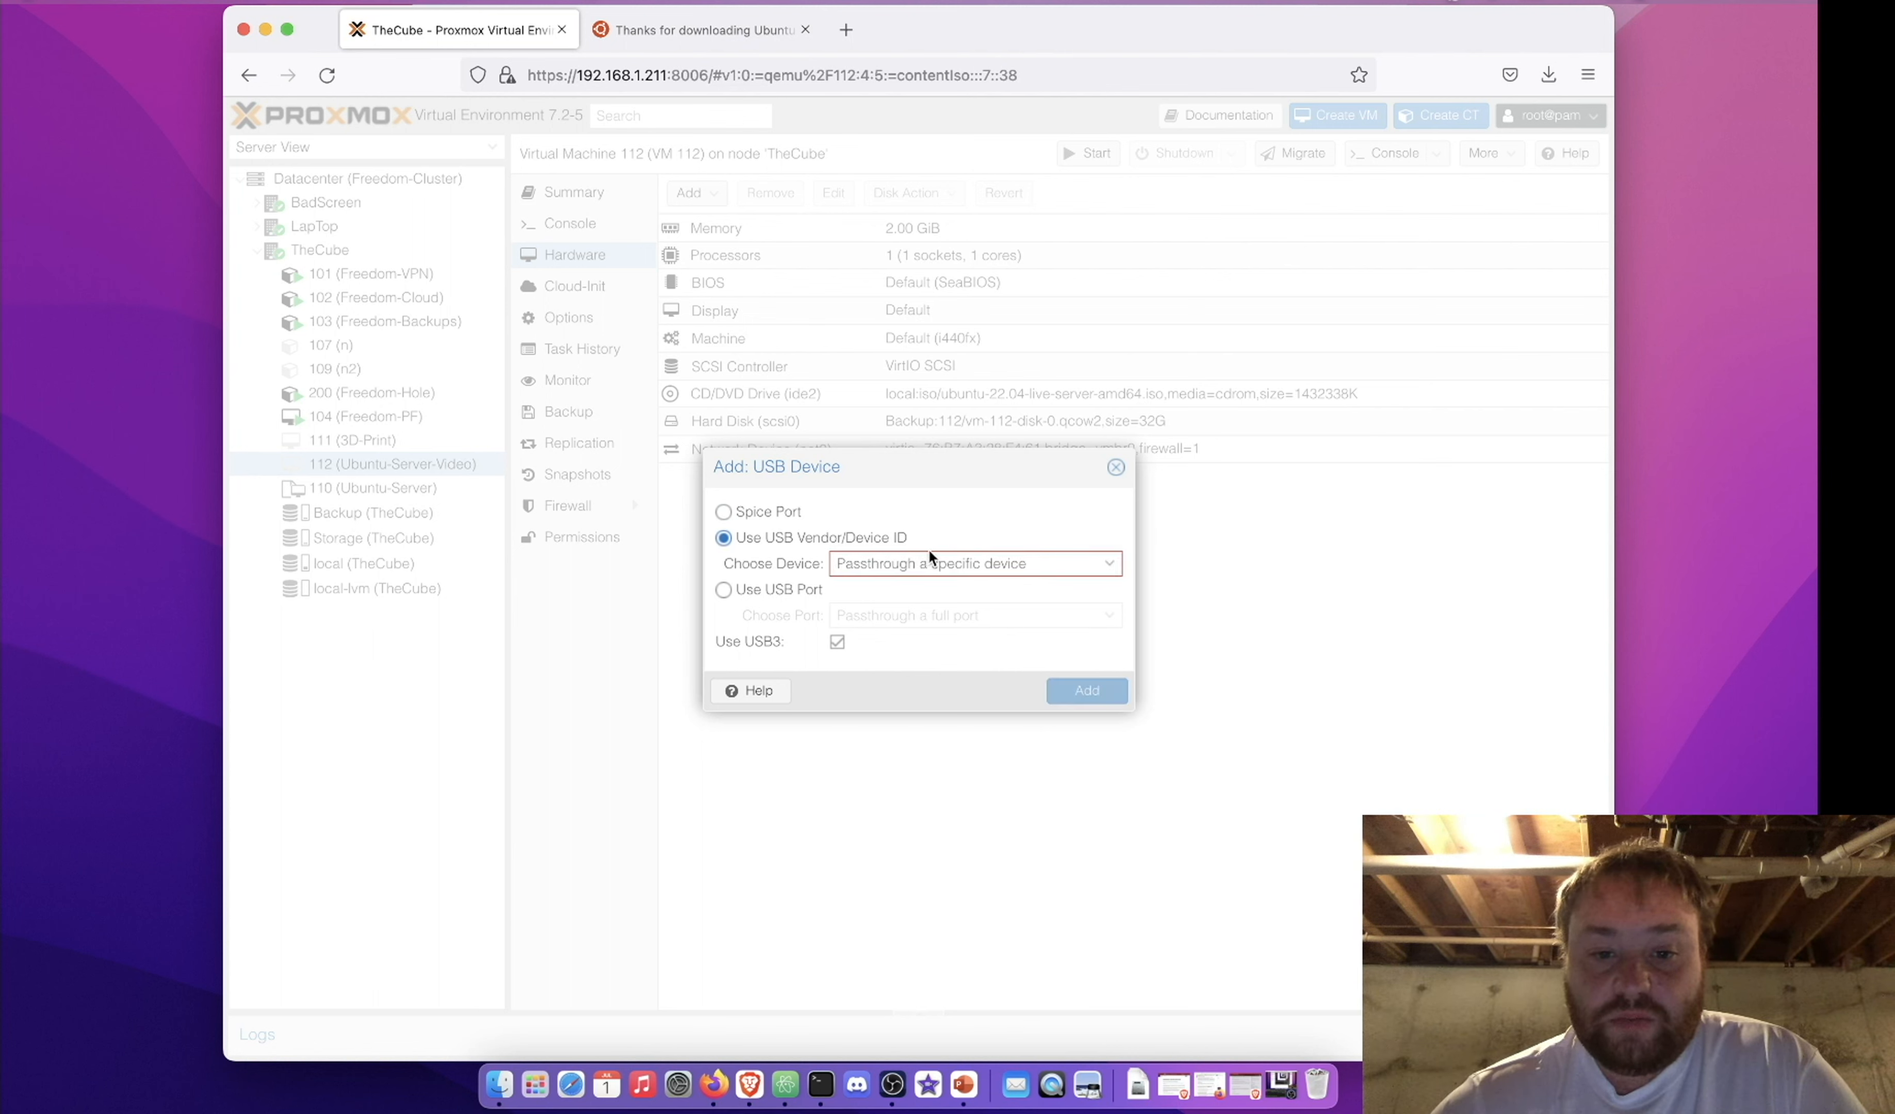
left_click(917, 565)
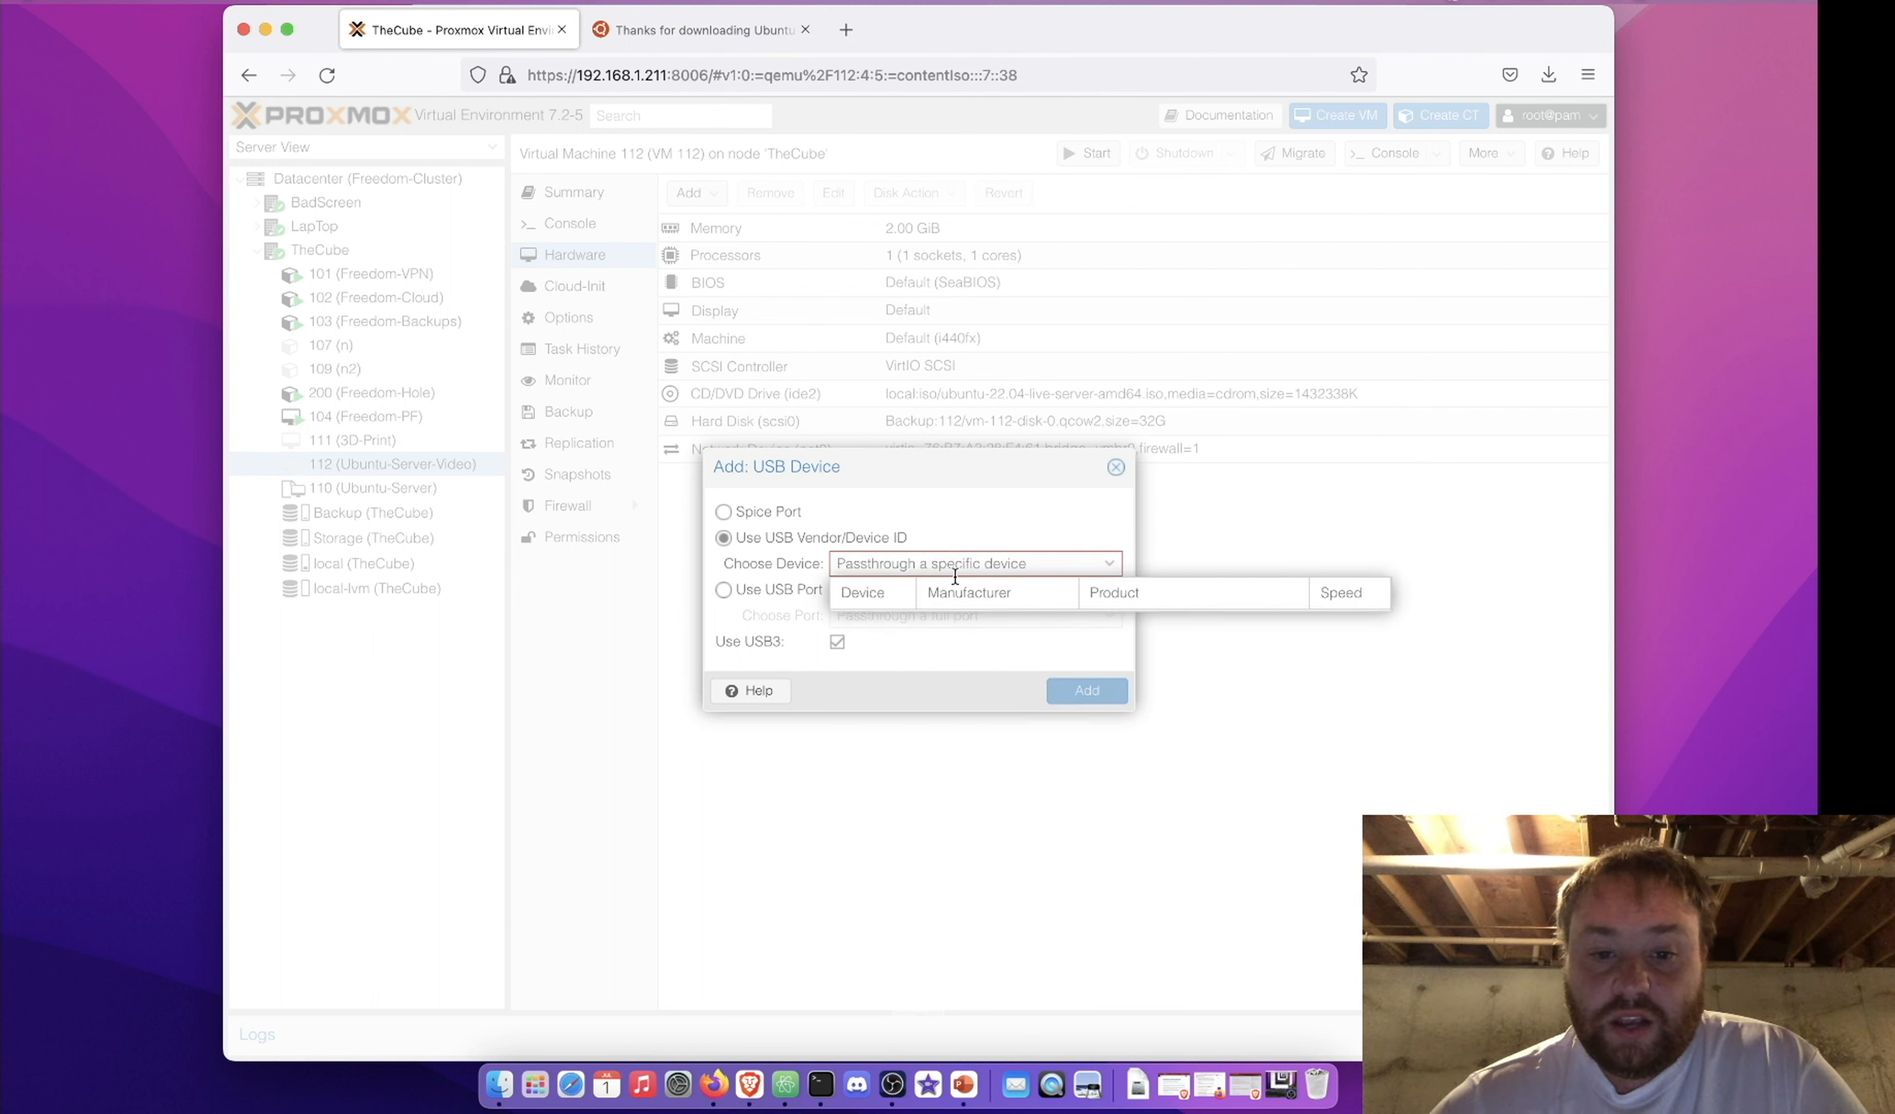
left_click(1007, 537)
left_click(800, 590)
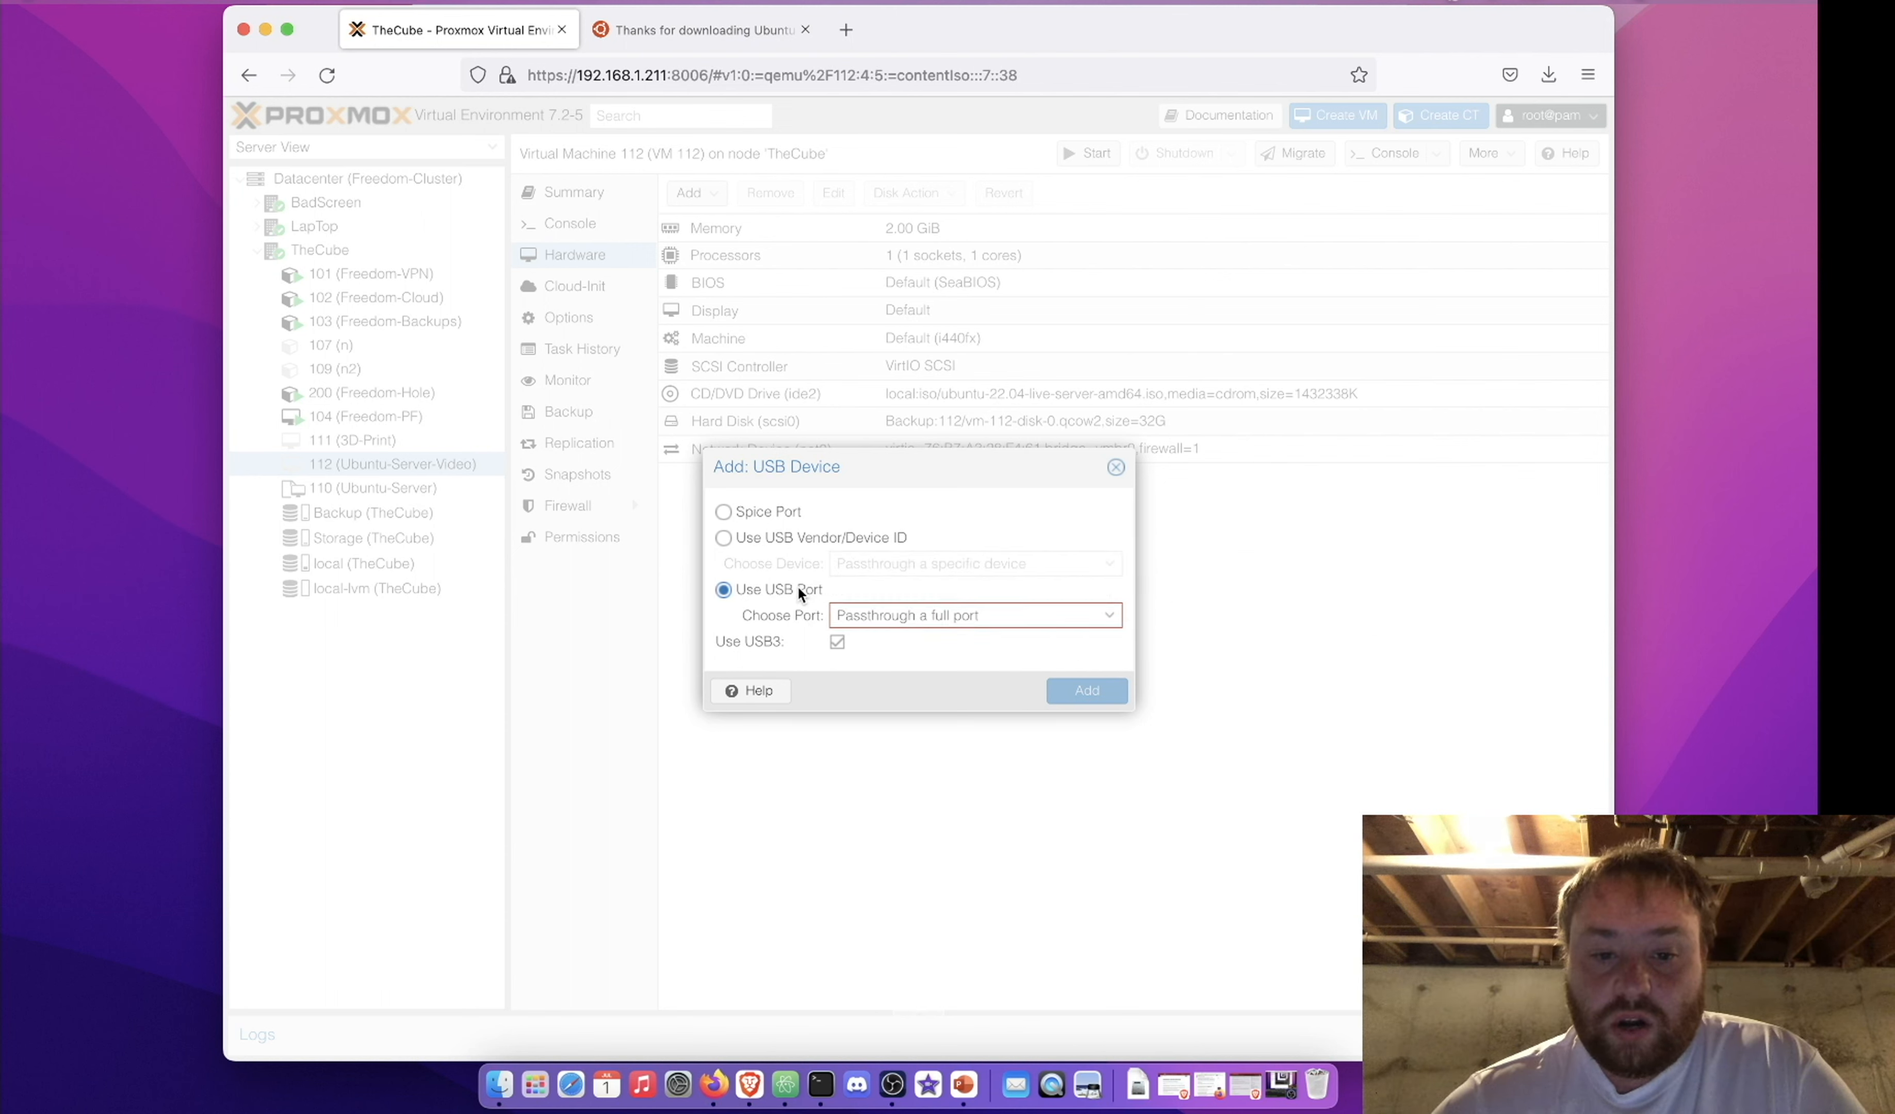
left_click(887, 616)
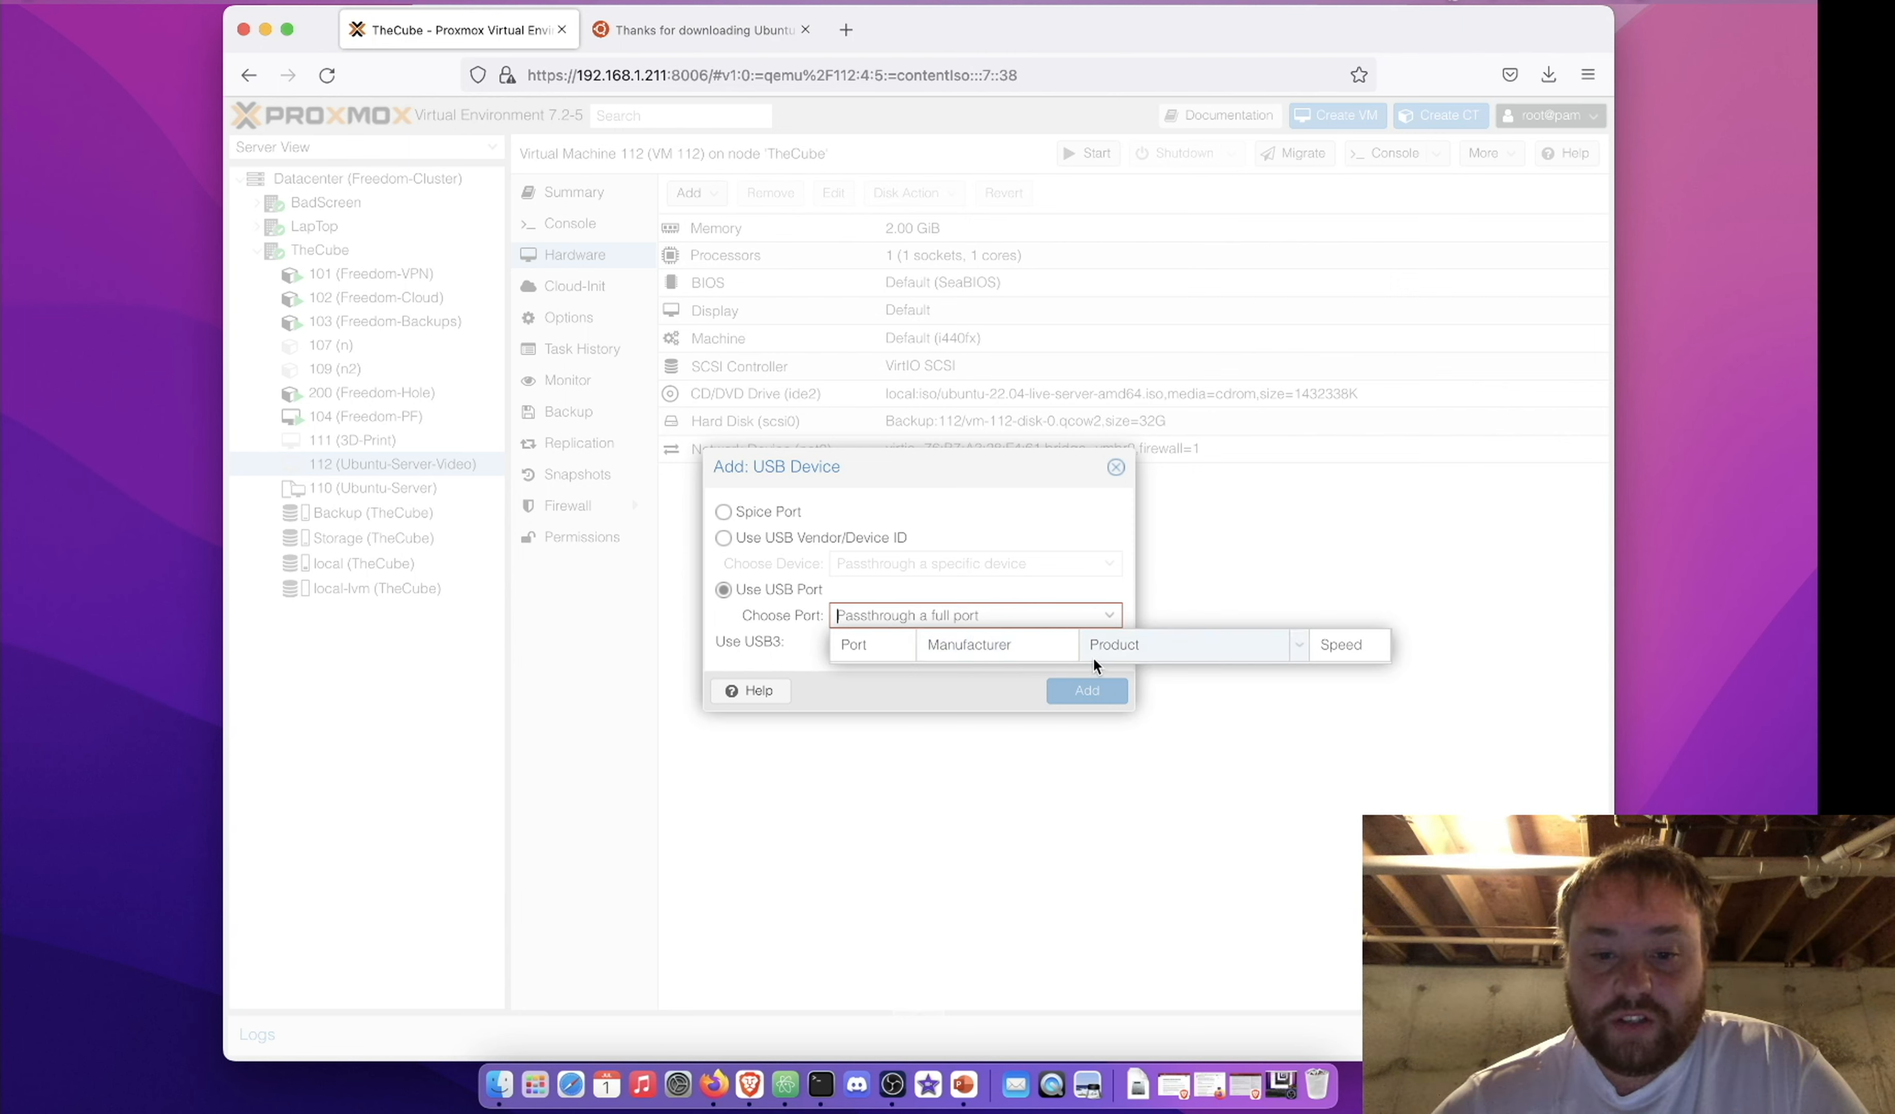
left_click(1058, 587)
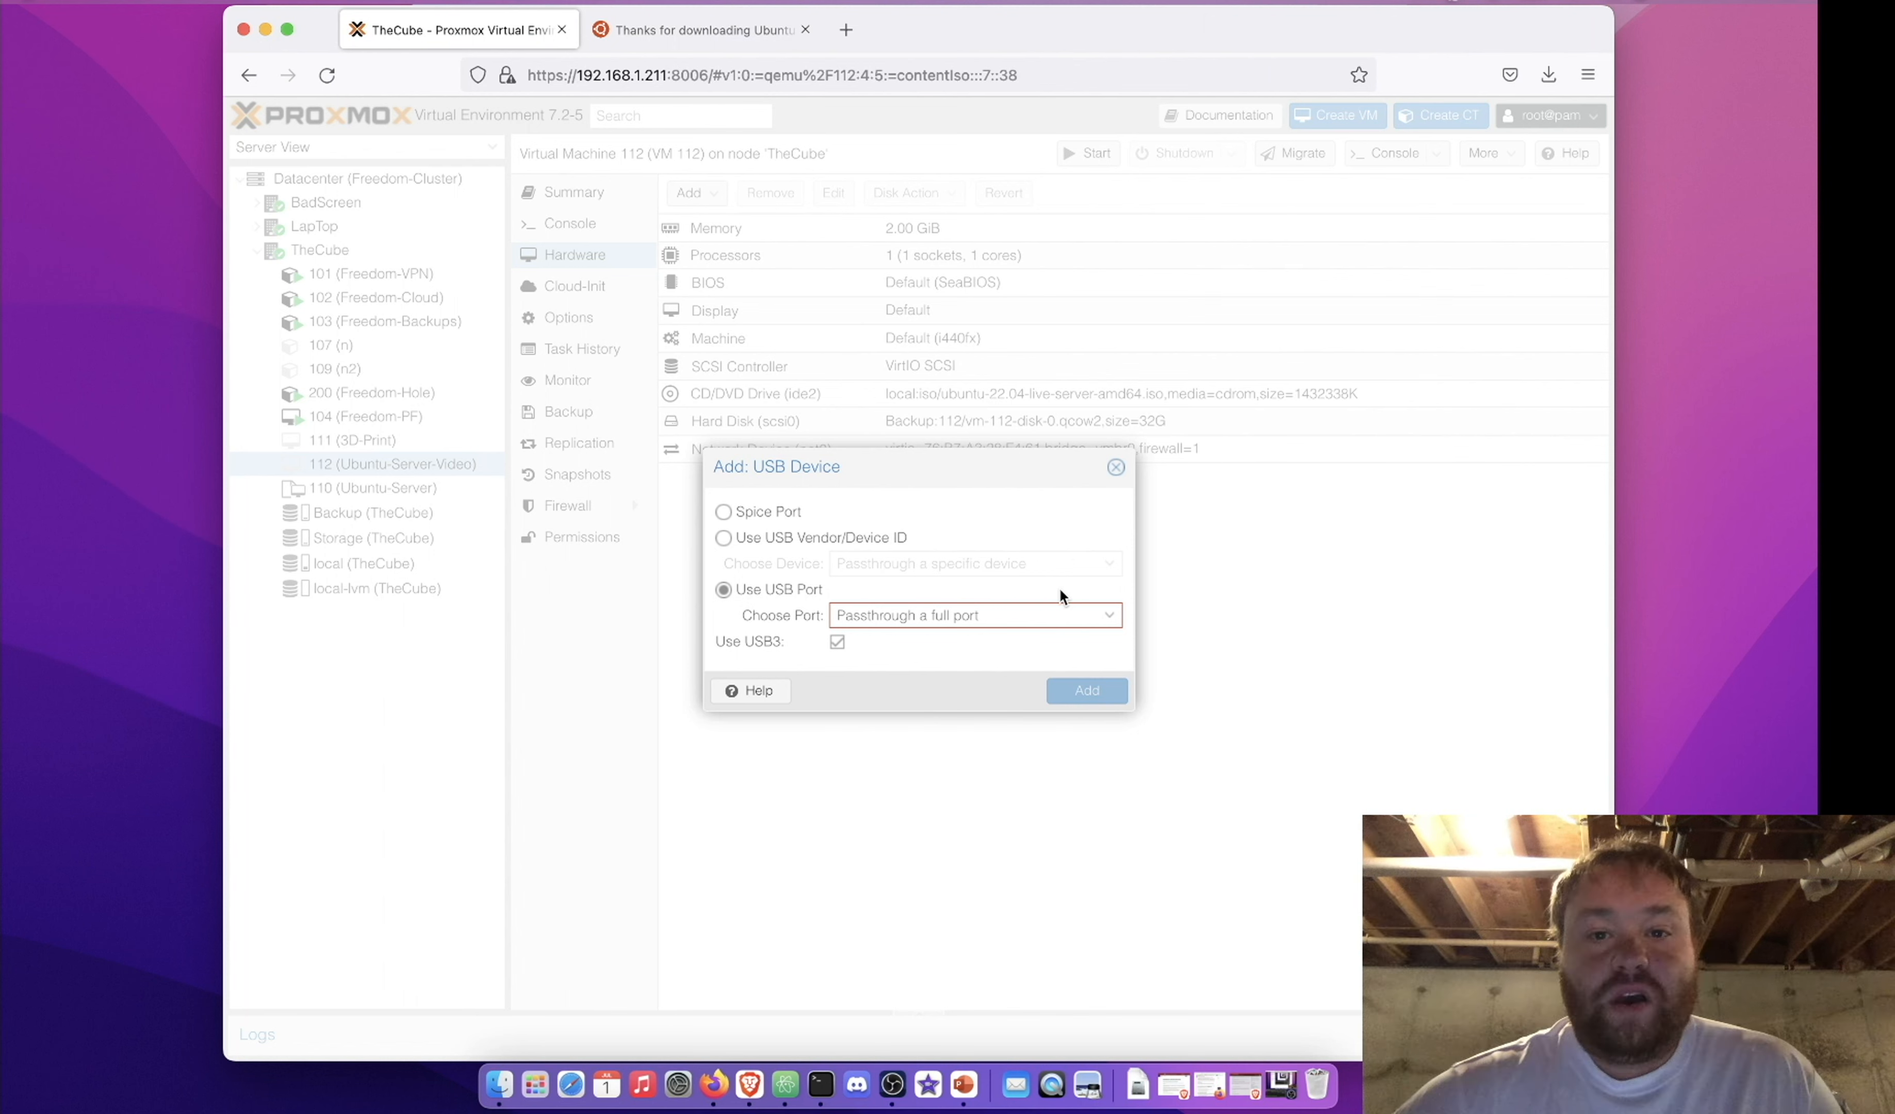
left_click(881, 536)
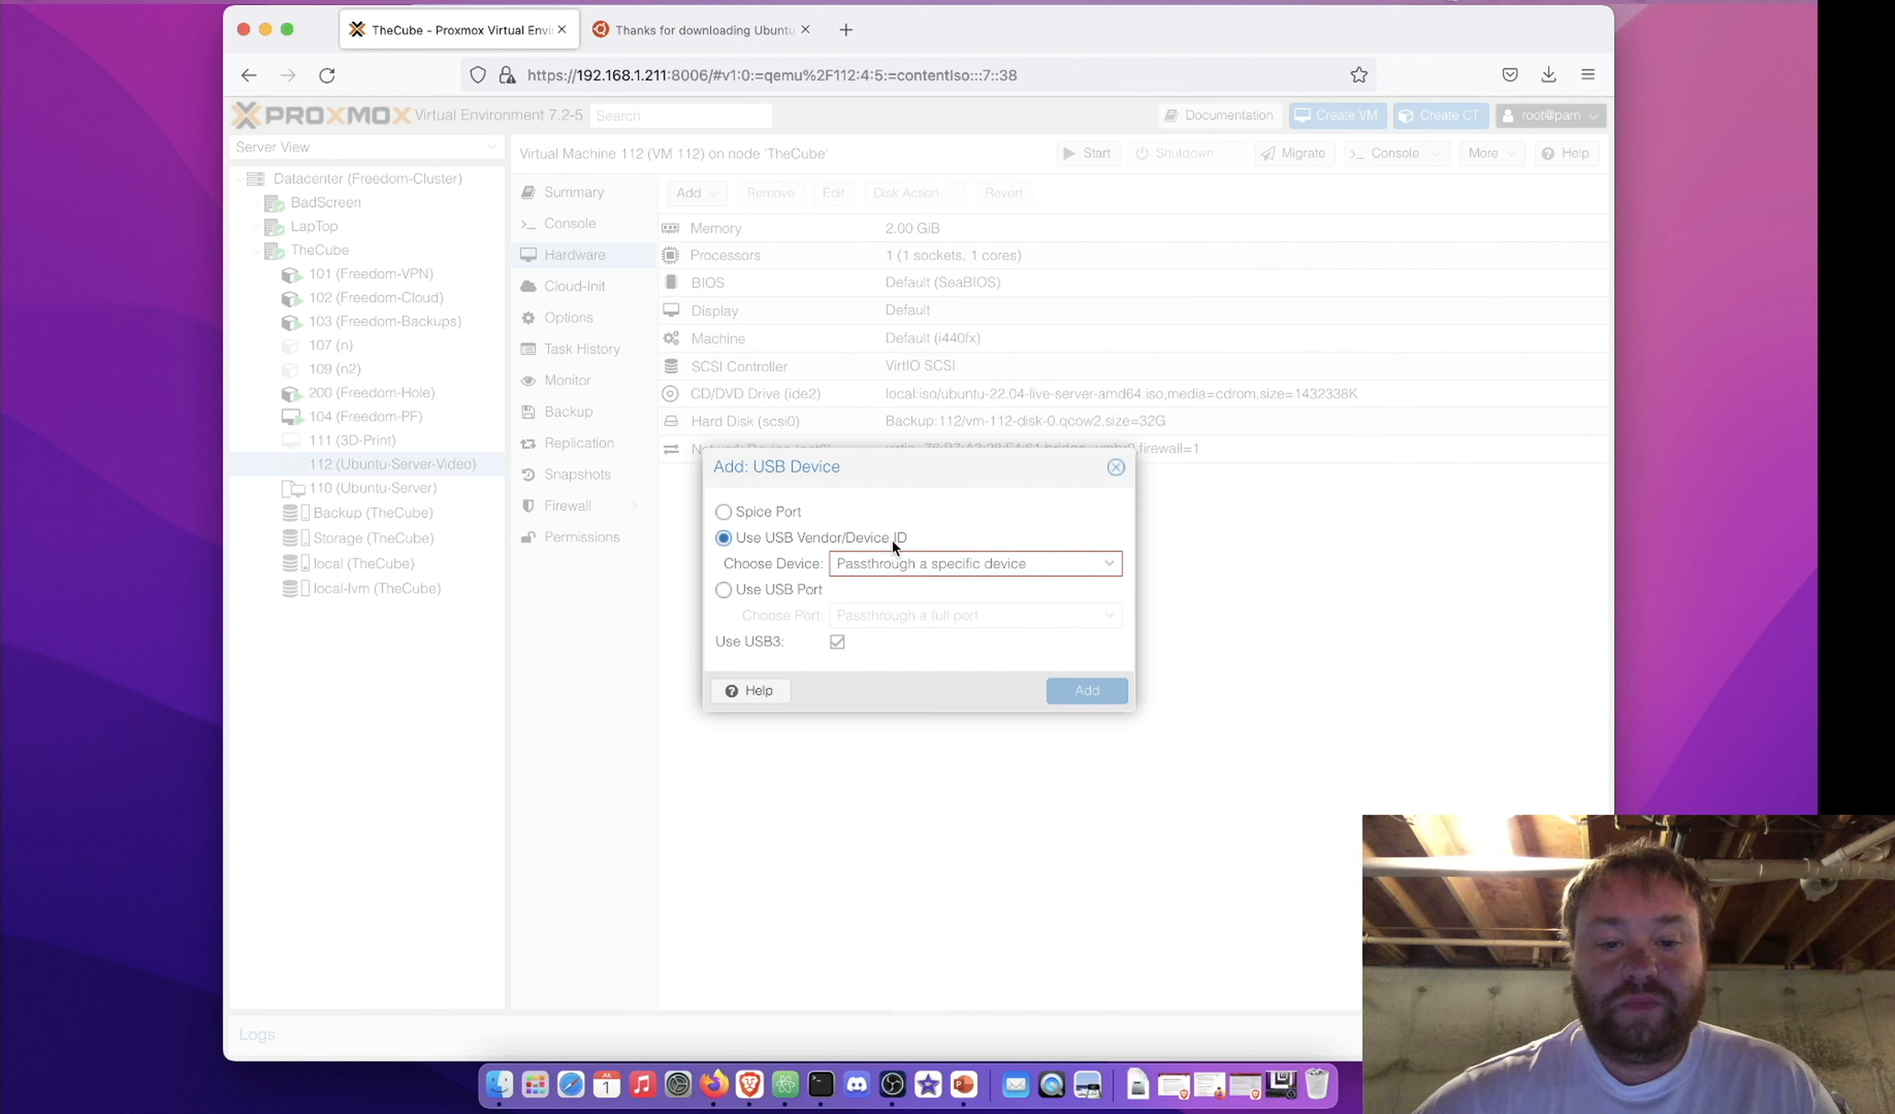
left_click(1017, 563)
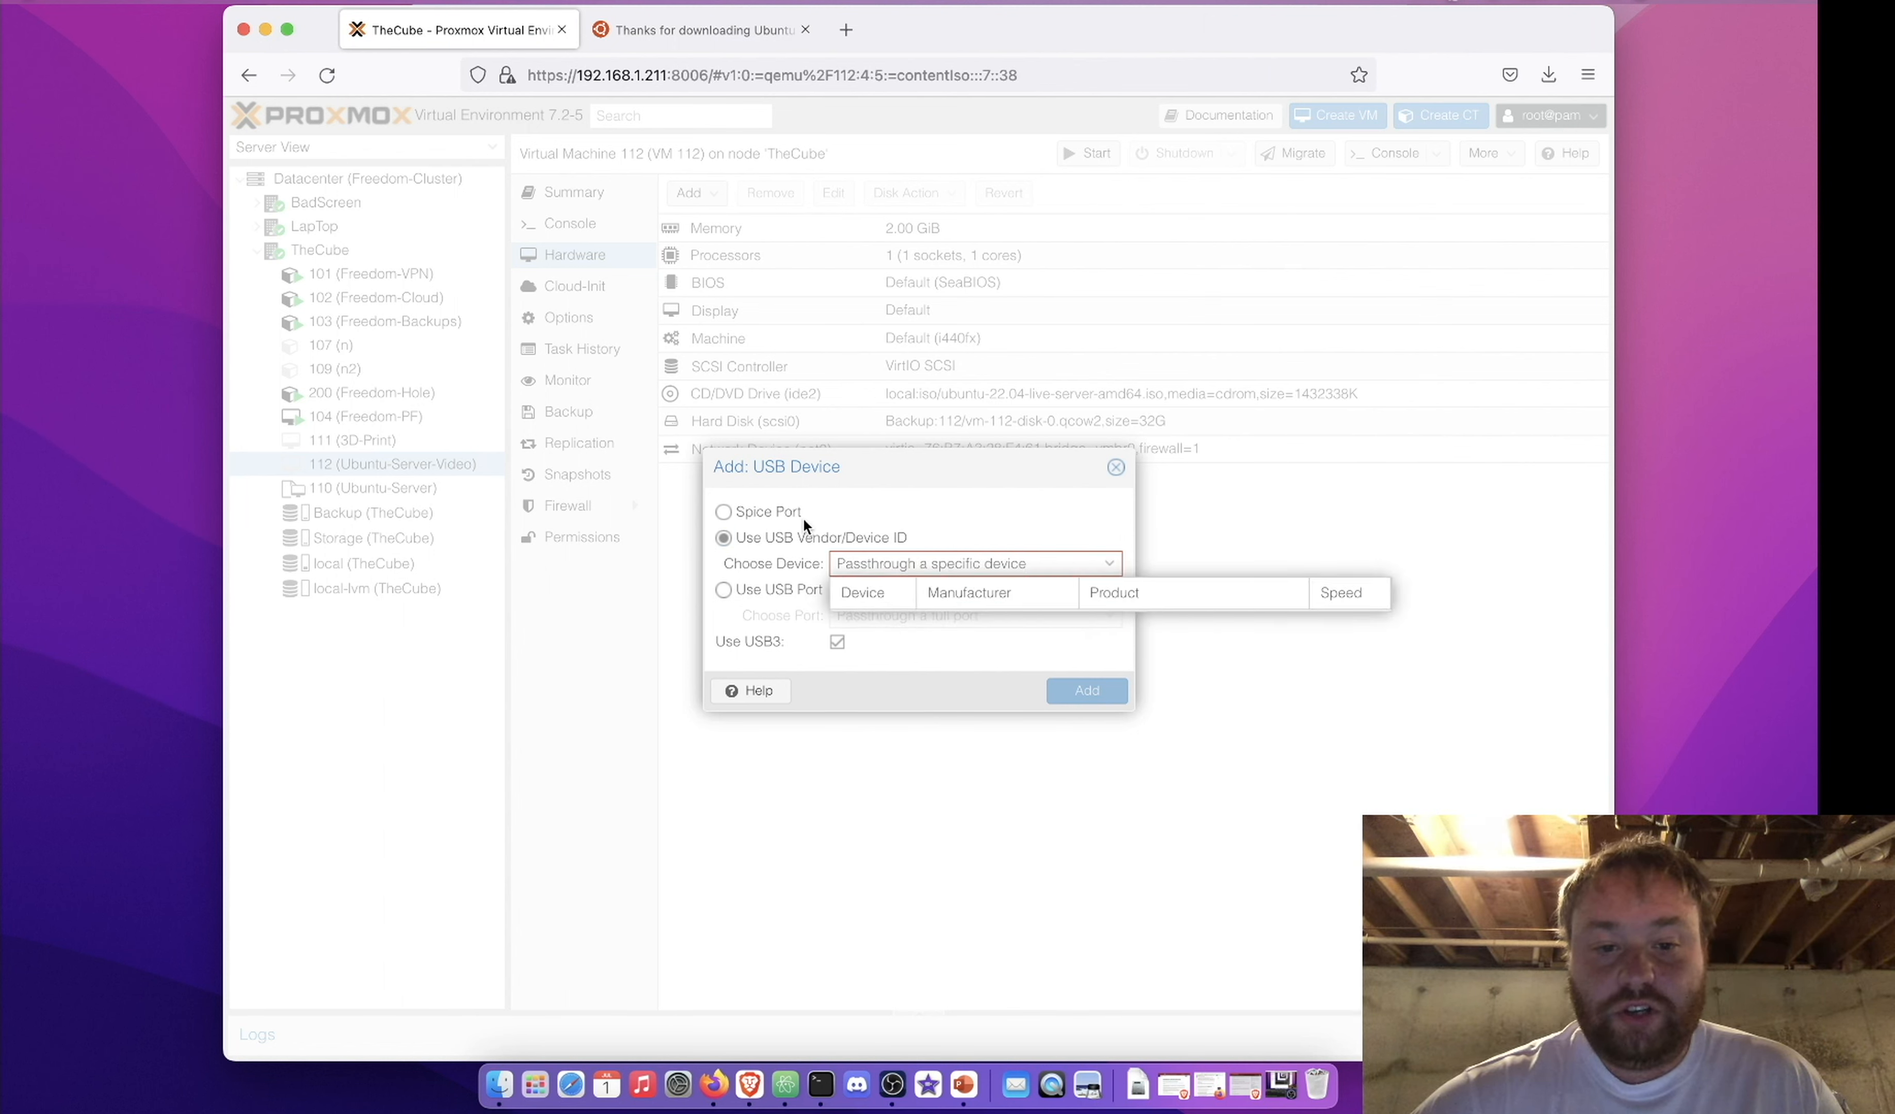
left_click(905, 515)
left_click(1117, 468)
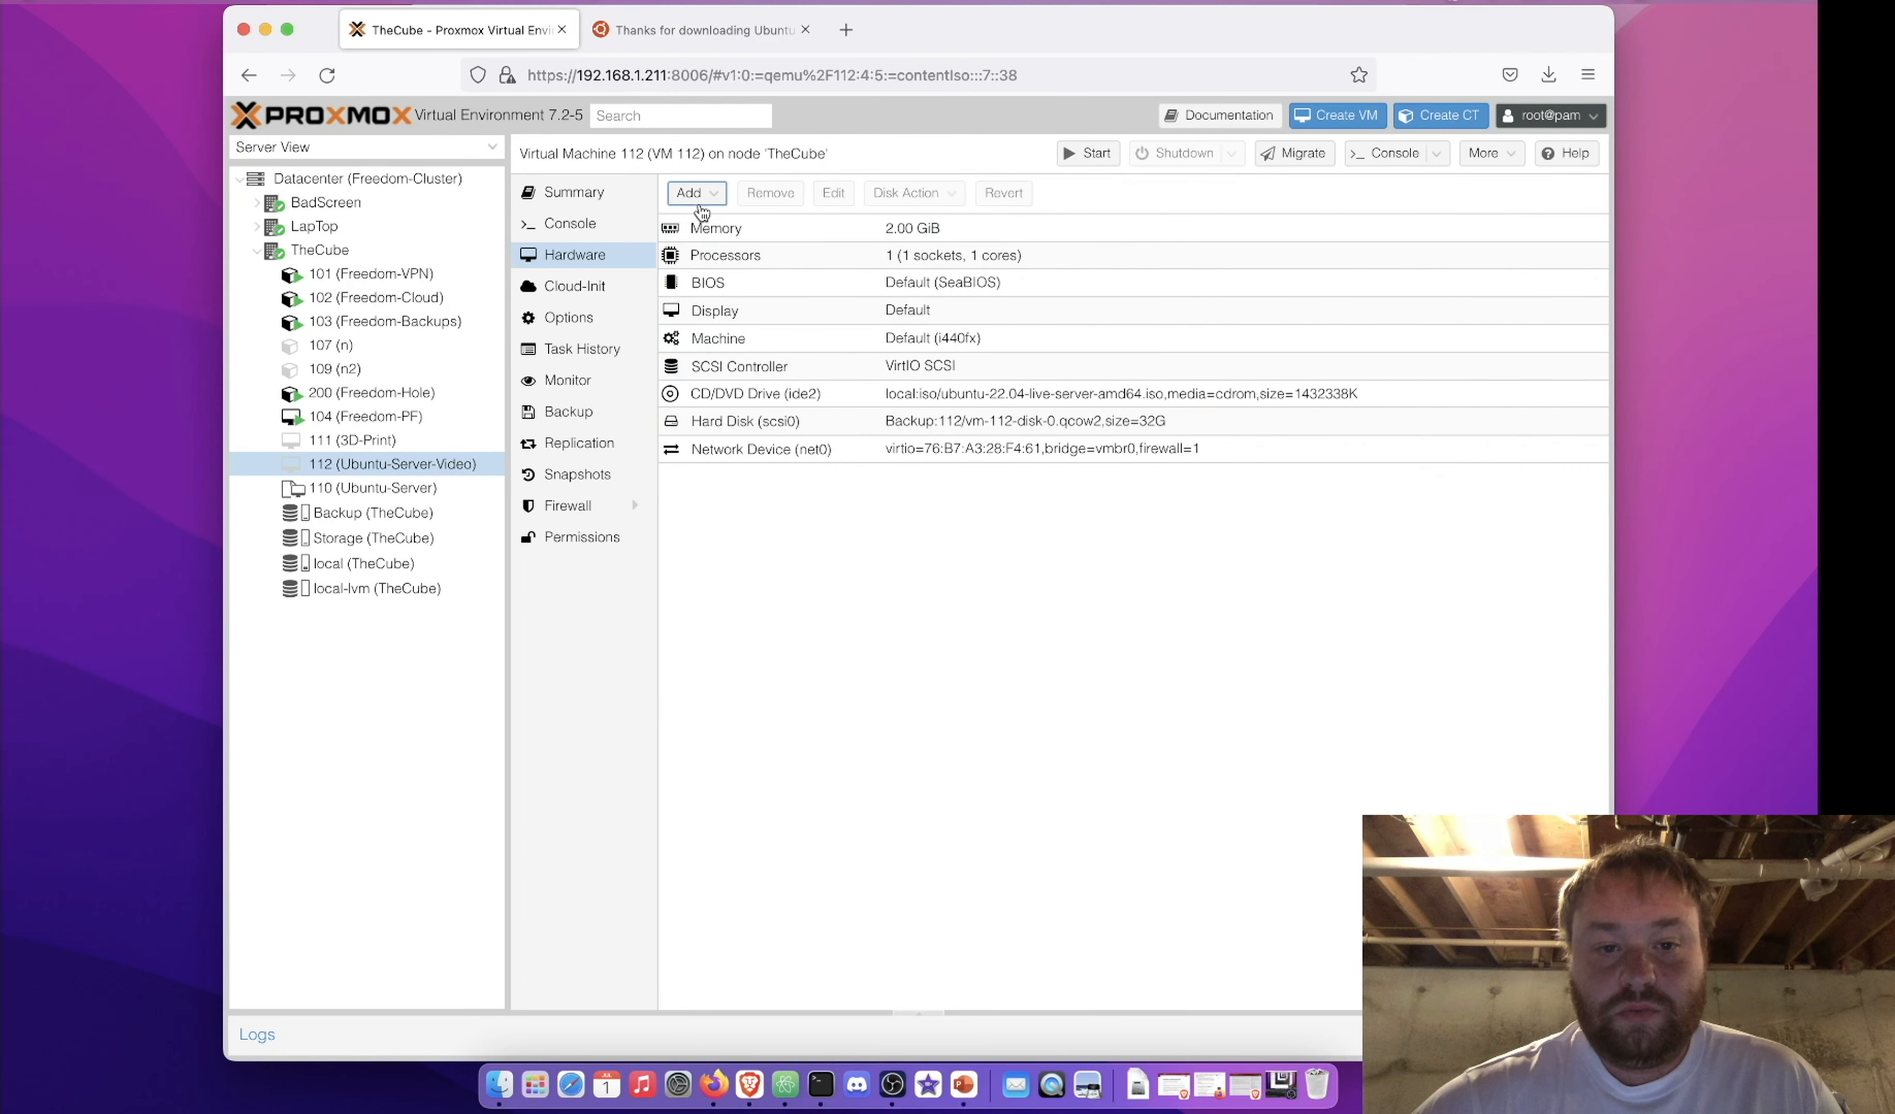
Add a USB device to Ubuntu-Server-Video by vendor/device ID, choosing USB2.0-Serial (1a86:7523) with USB3 left enabled
left_click(689, 193)
left_click(750, 358)
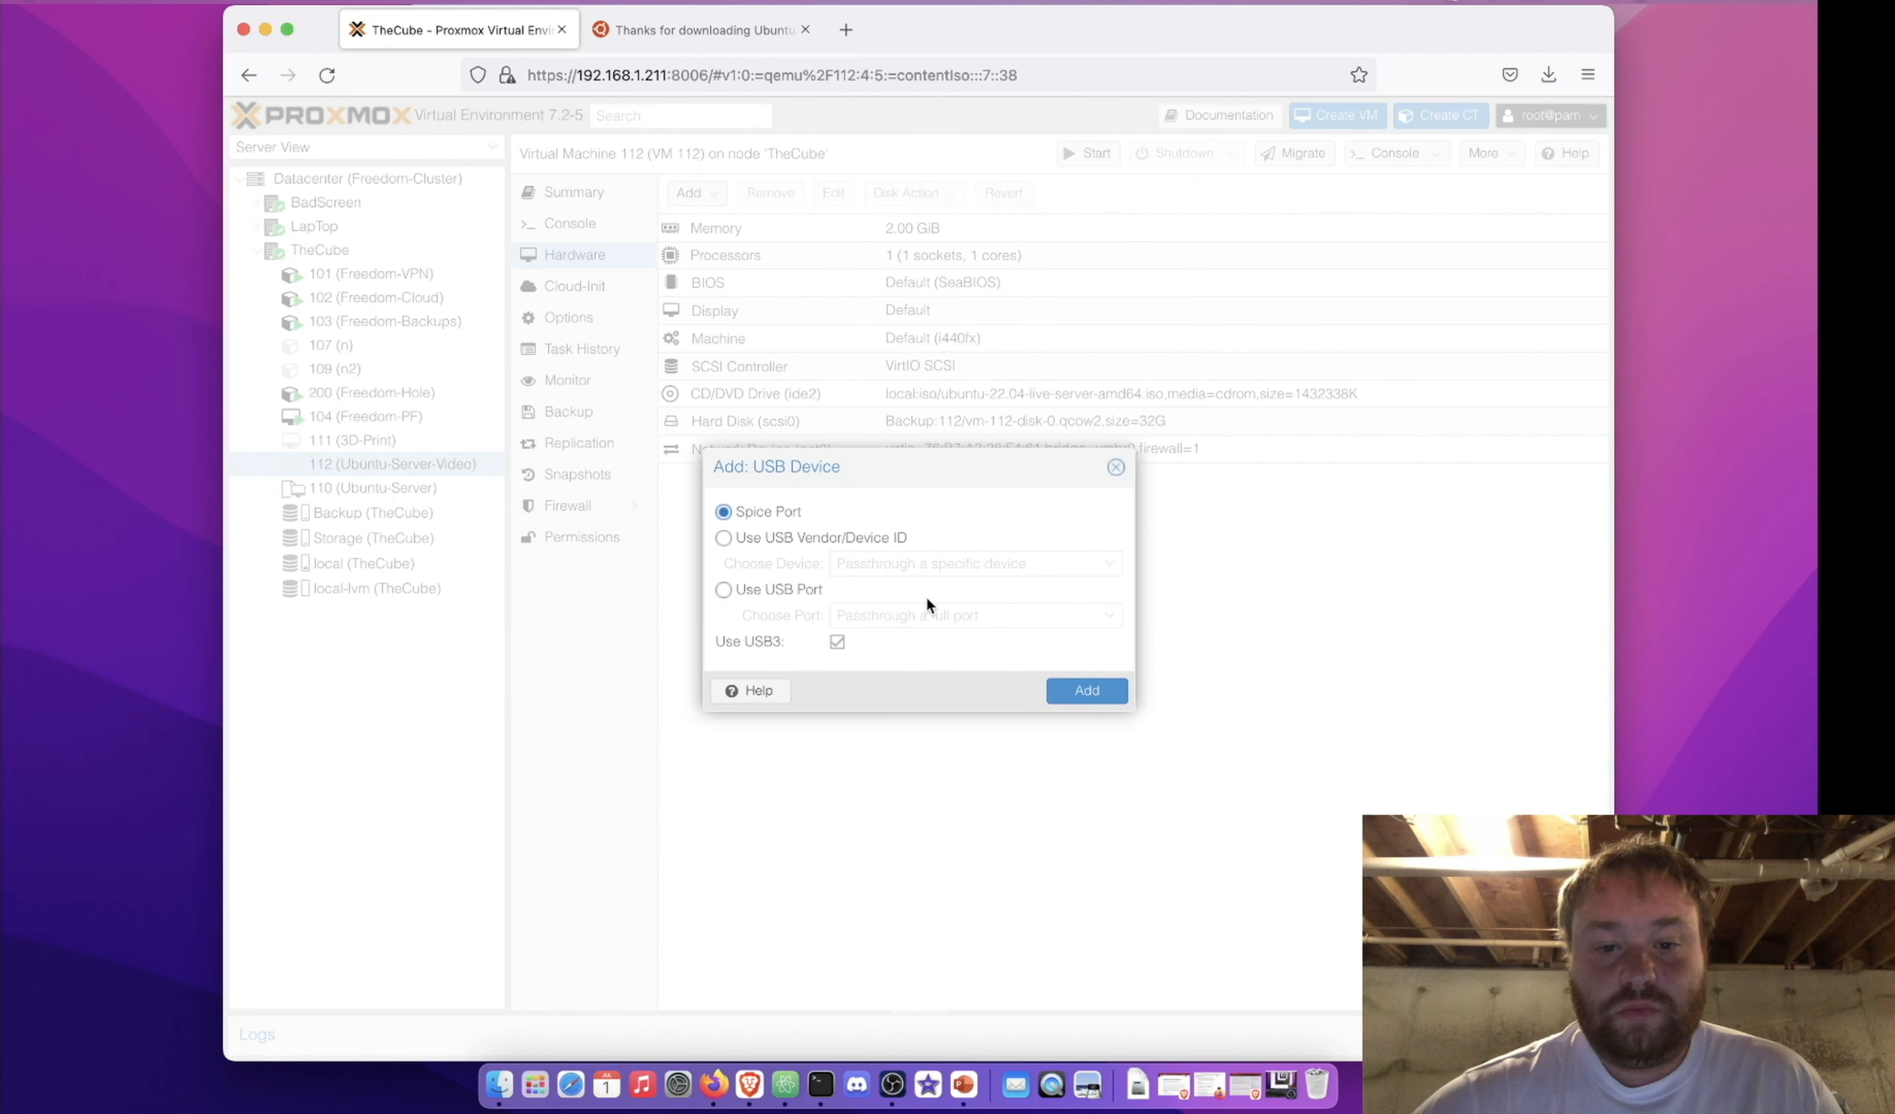
left_click(889, 540)
left_click(904, 563)
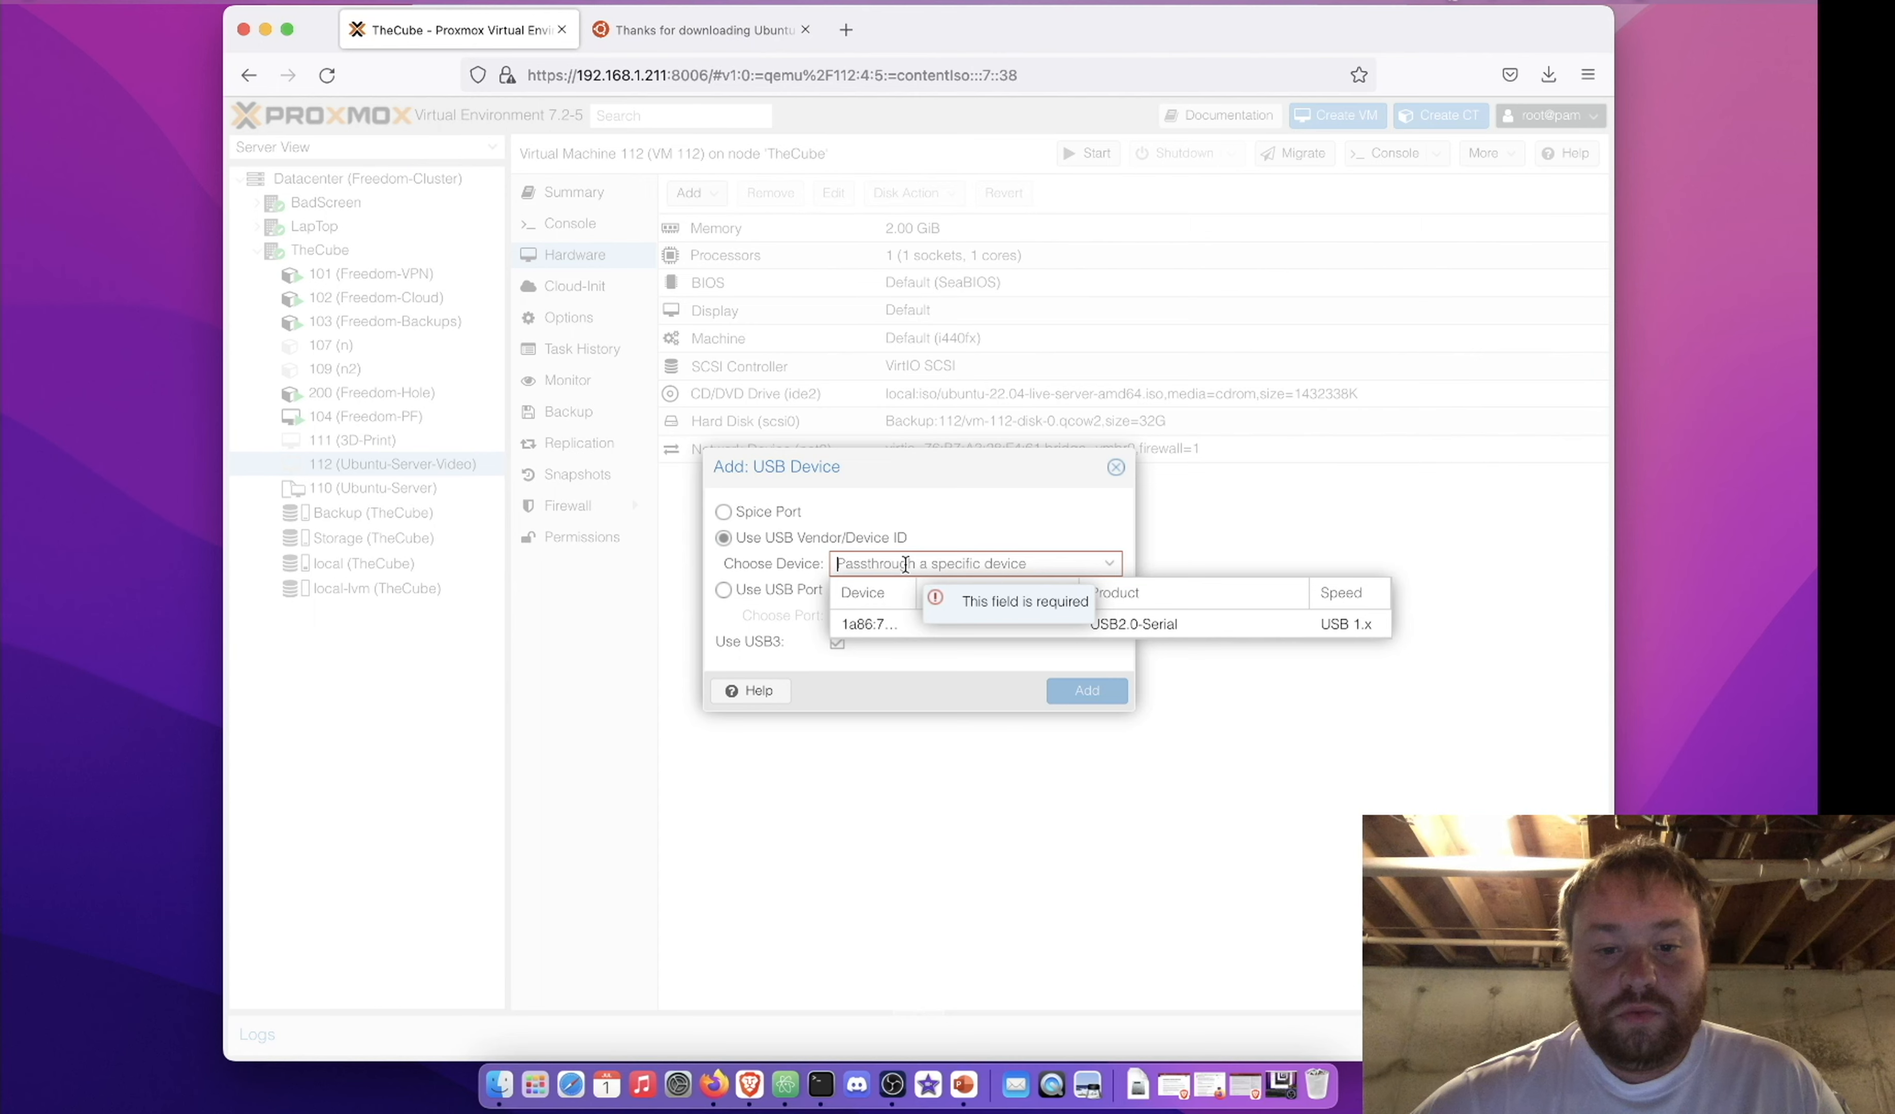
left_click(887, 627)
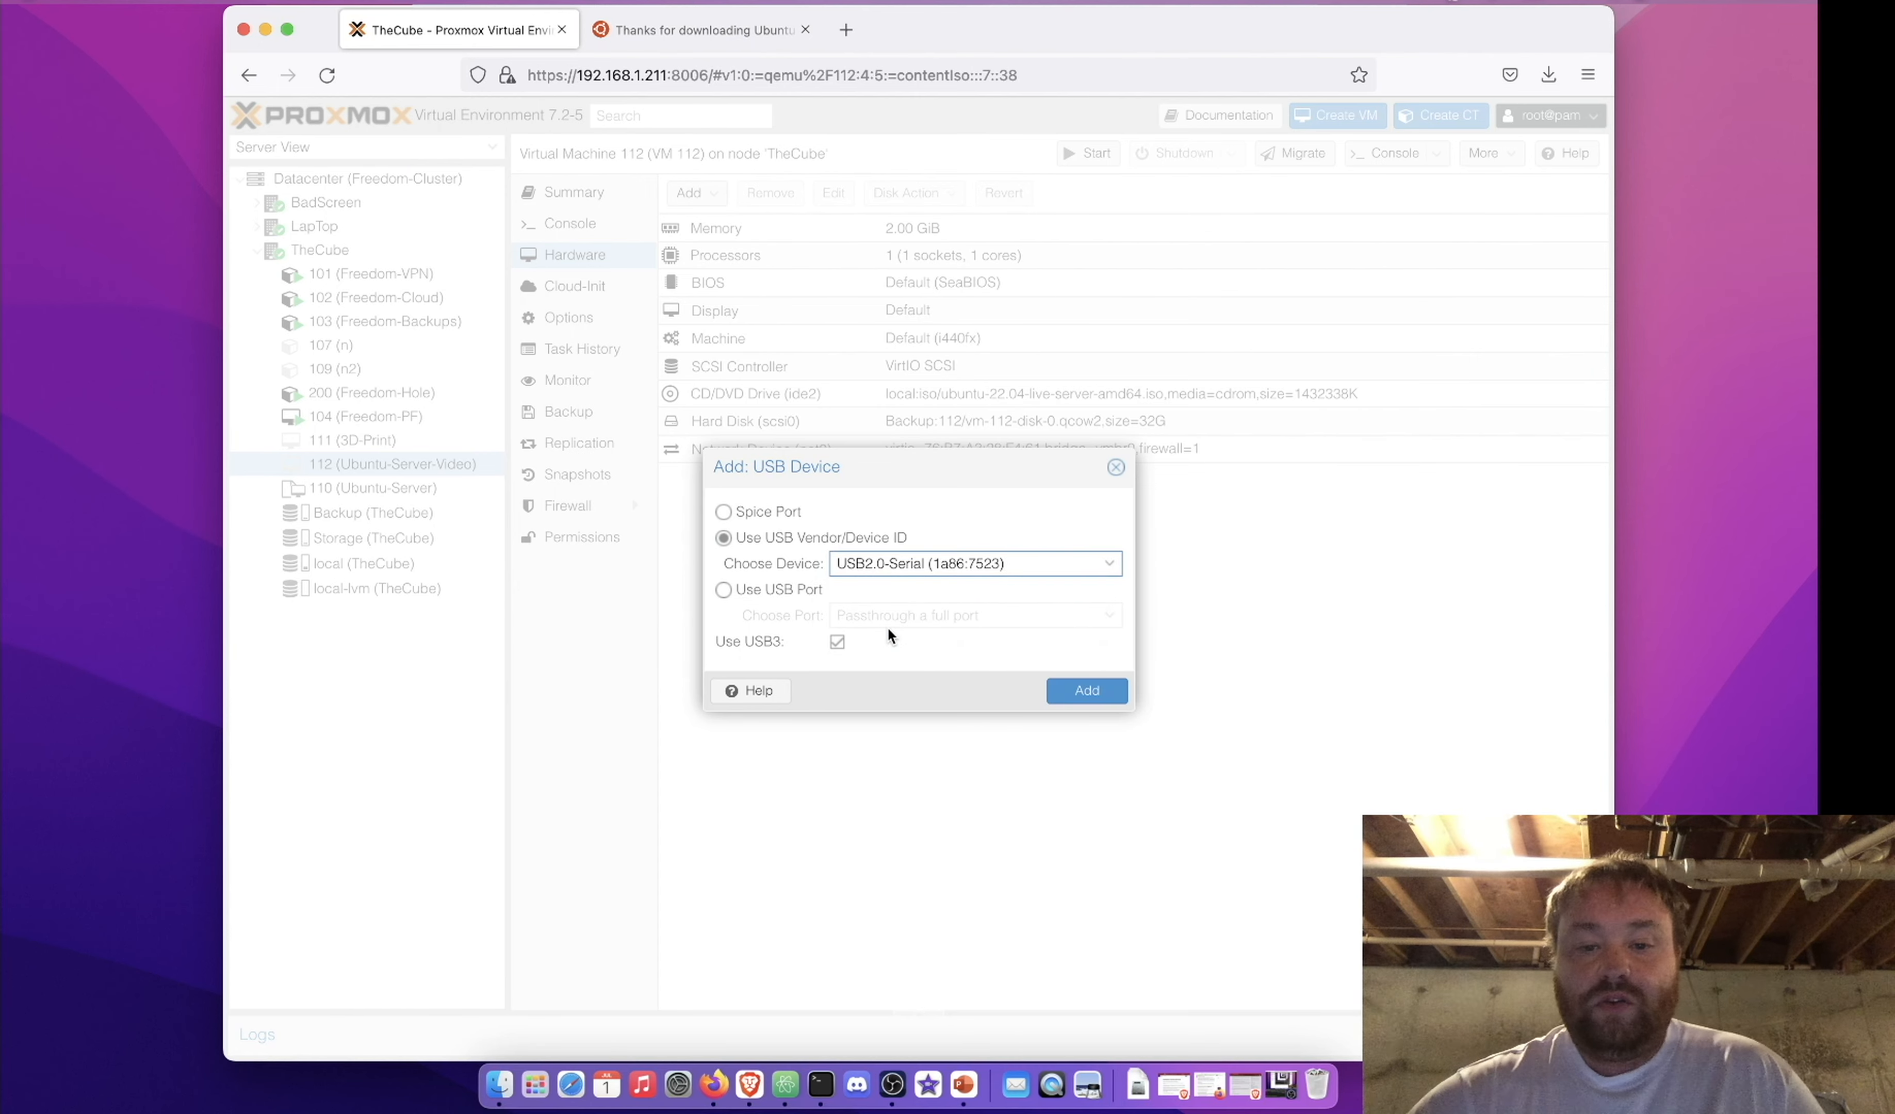
left_click(1087, 691)
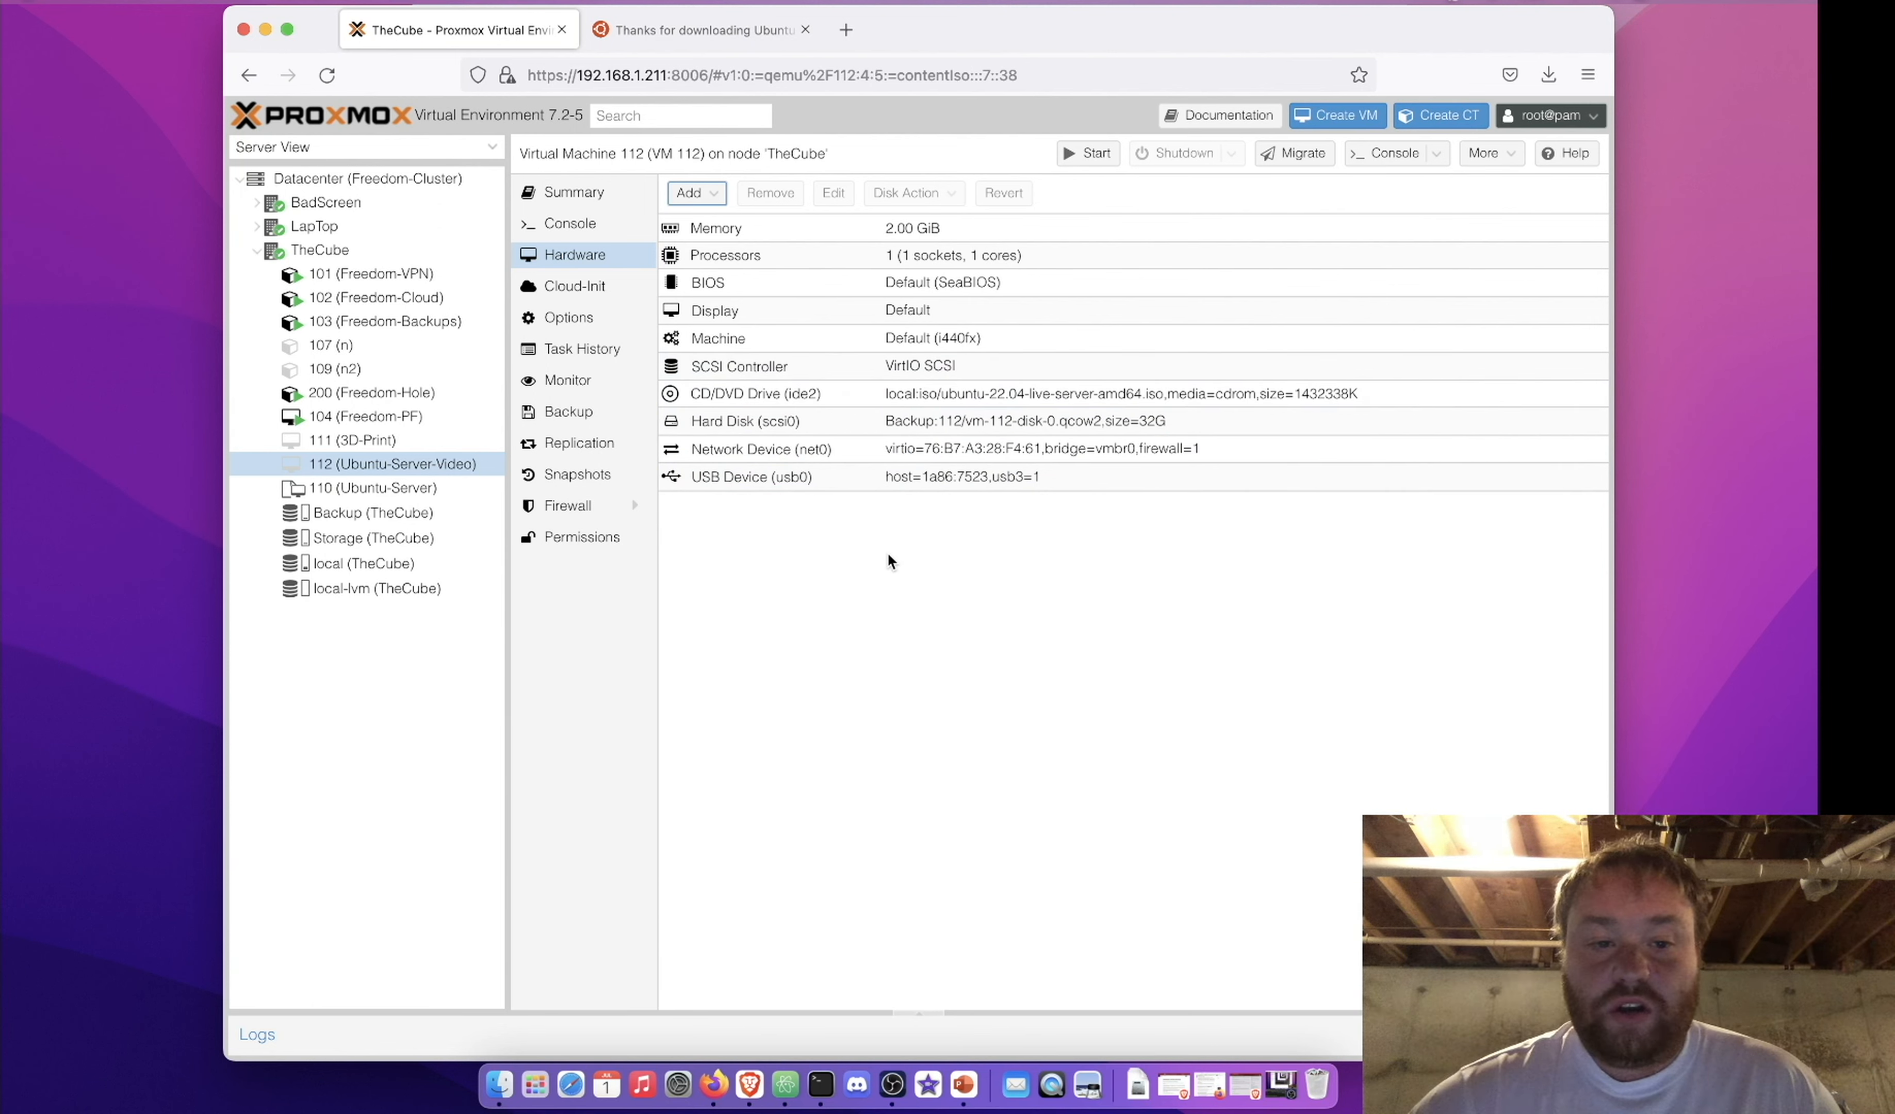
Review the virtual machine's options, including QEMU Guest Agent and Start at boot, and leave them without saving a change
left_click(613, 332)
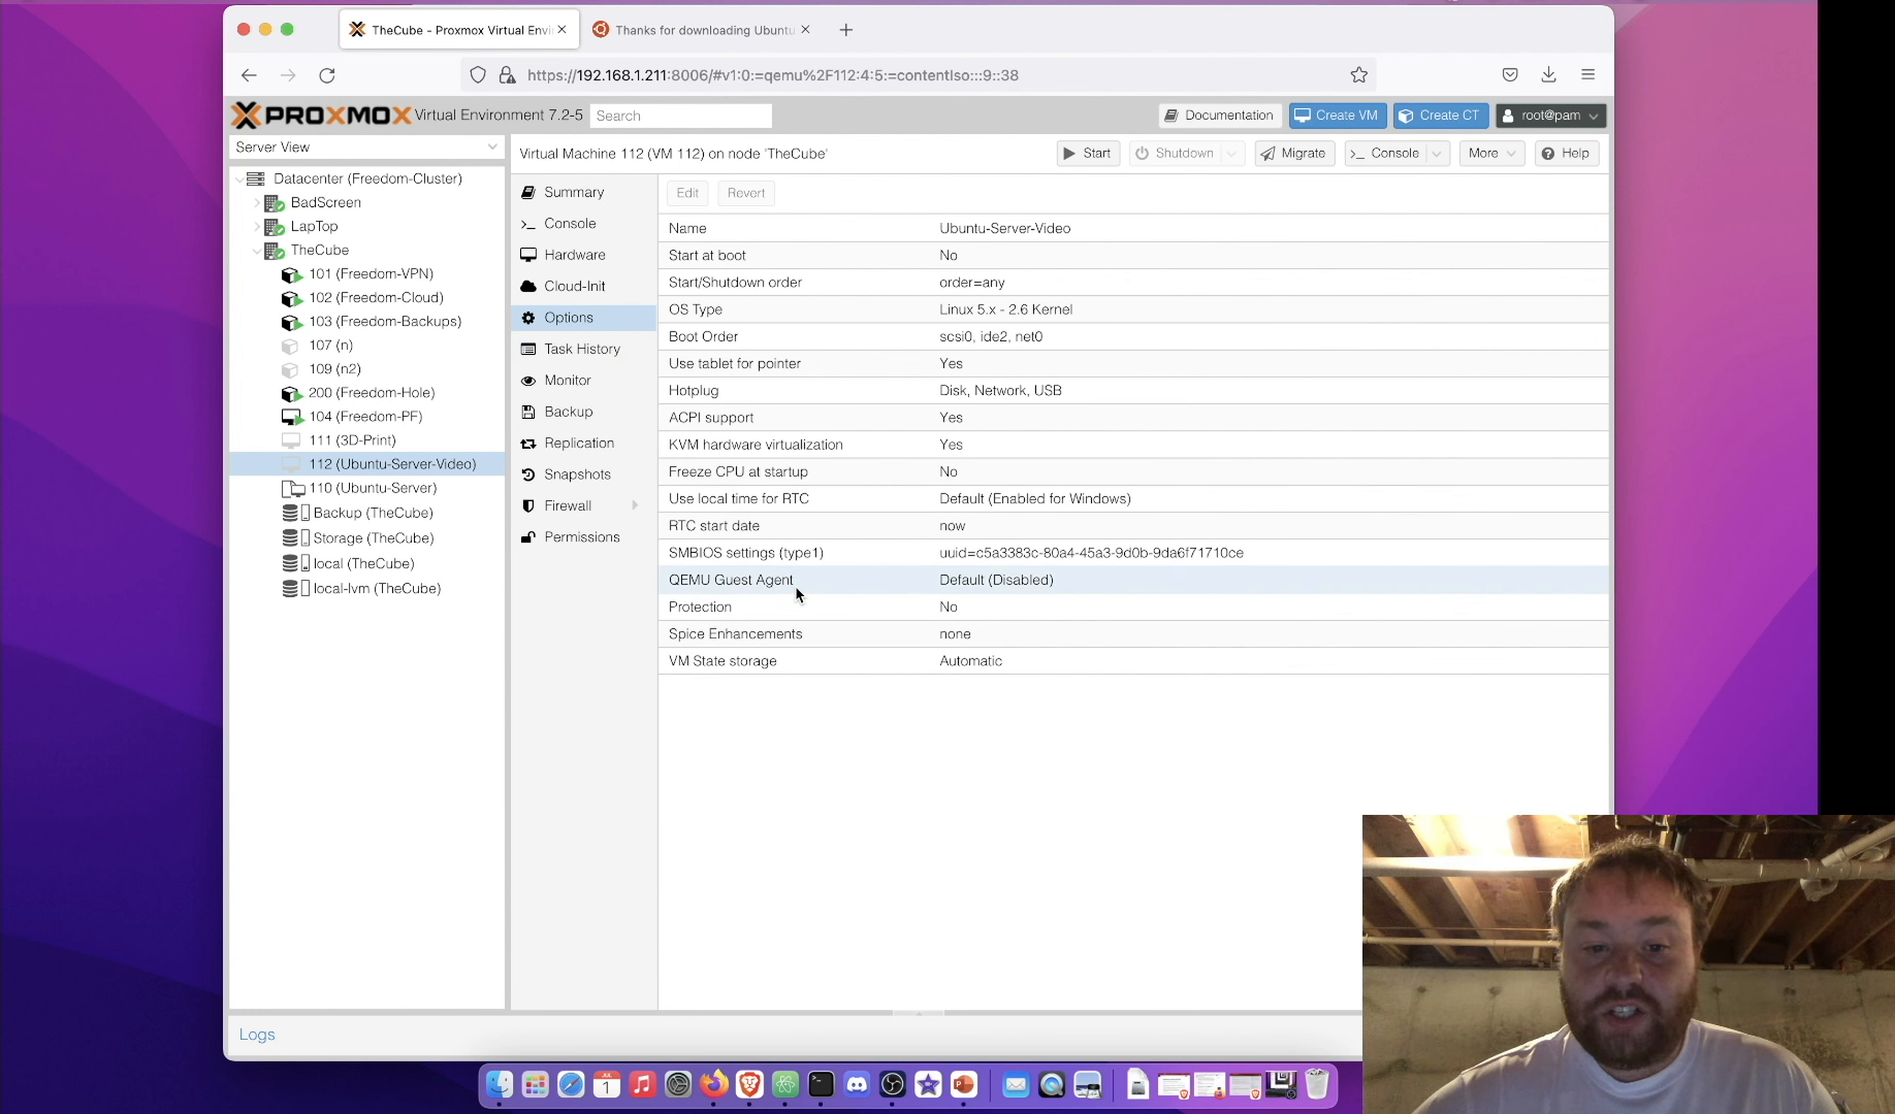
left_click(906, 579)
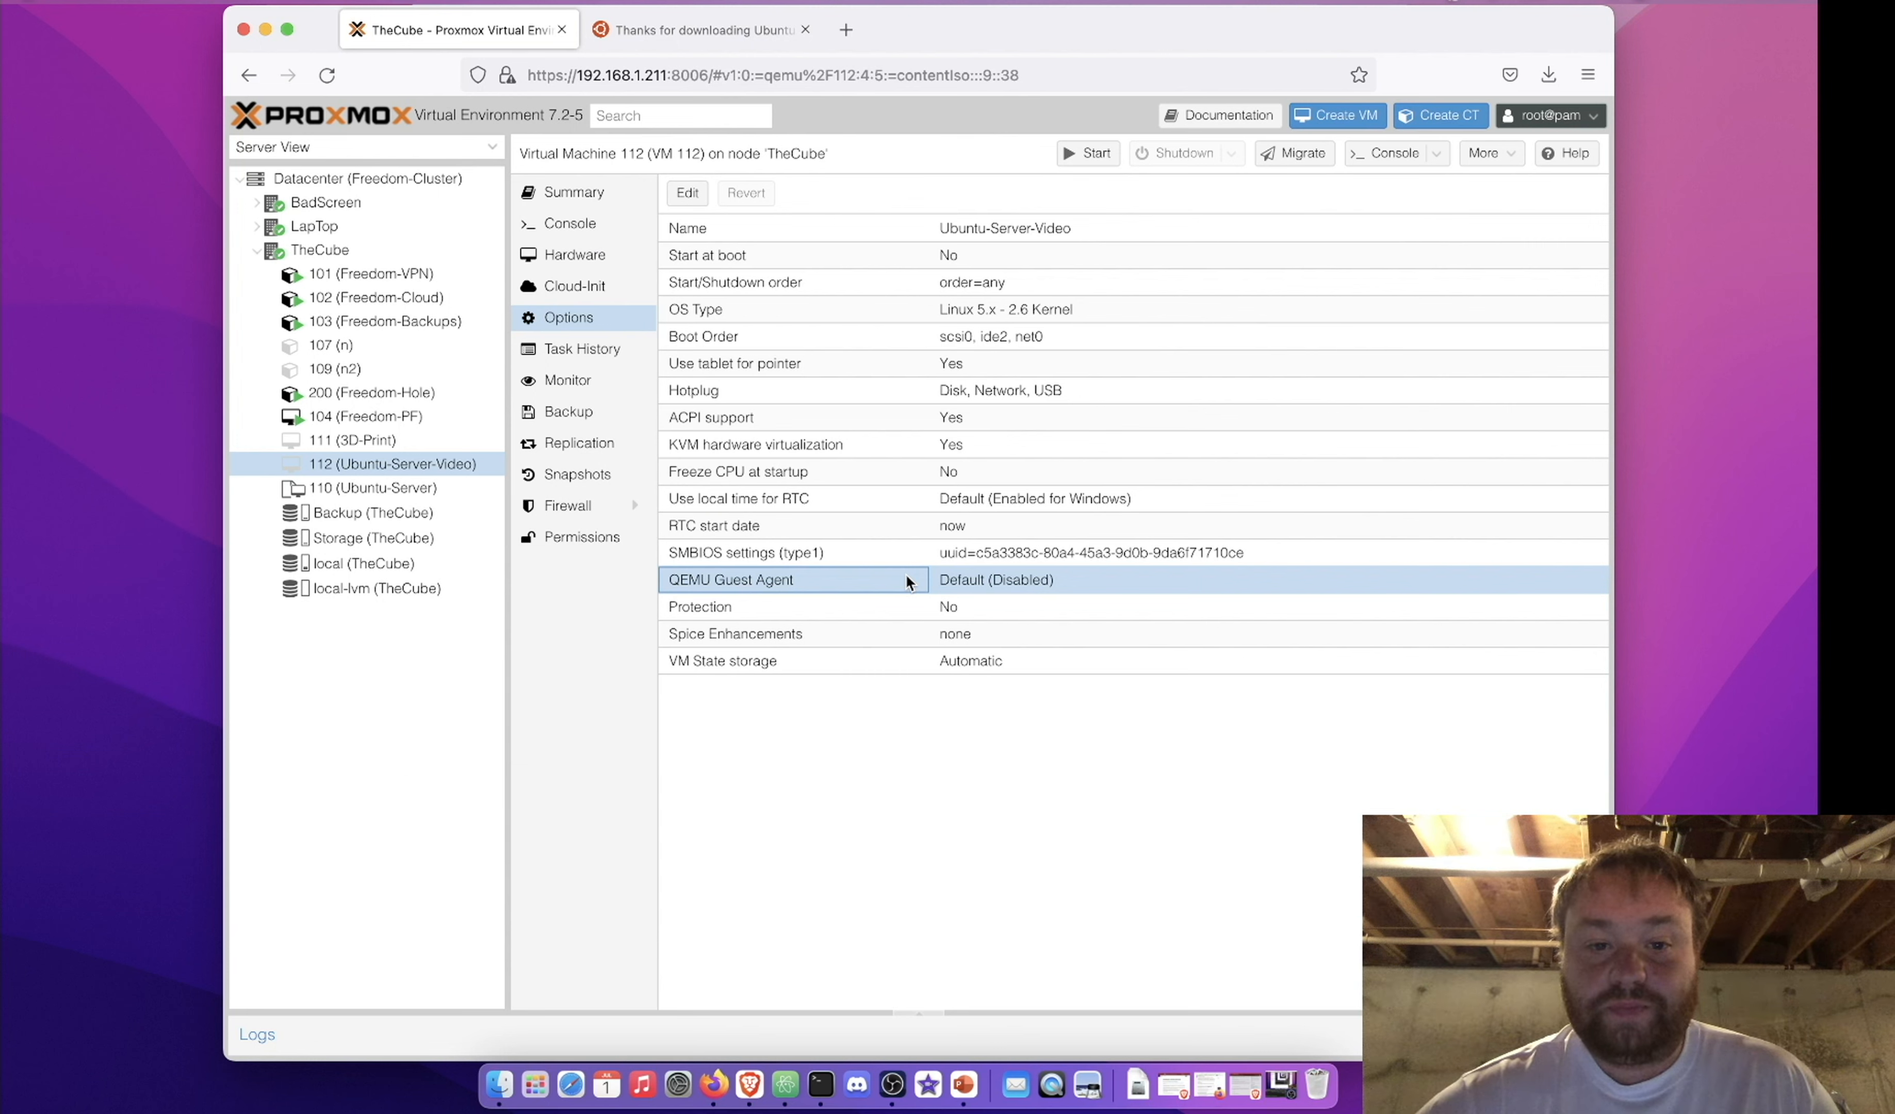
left_click(866, 253)
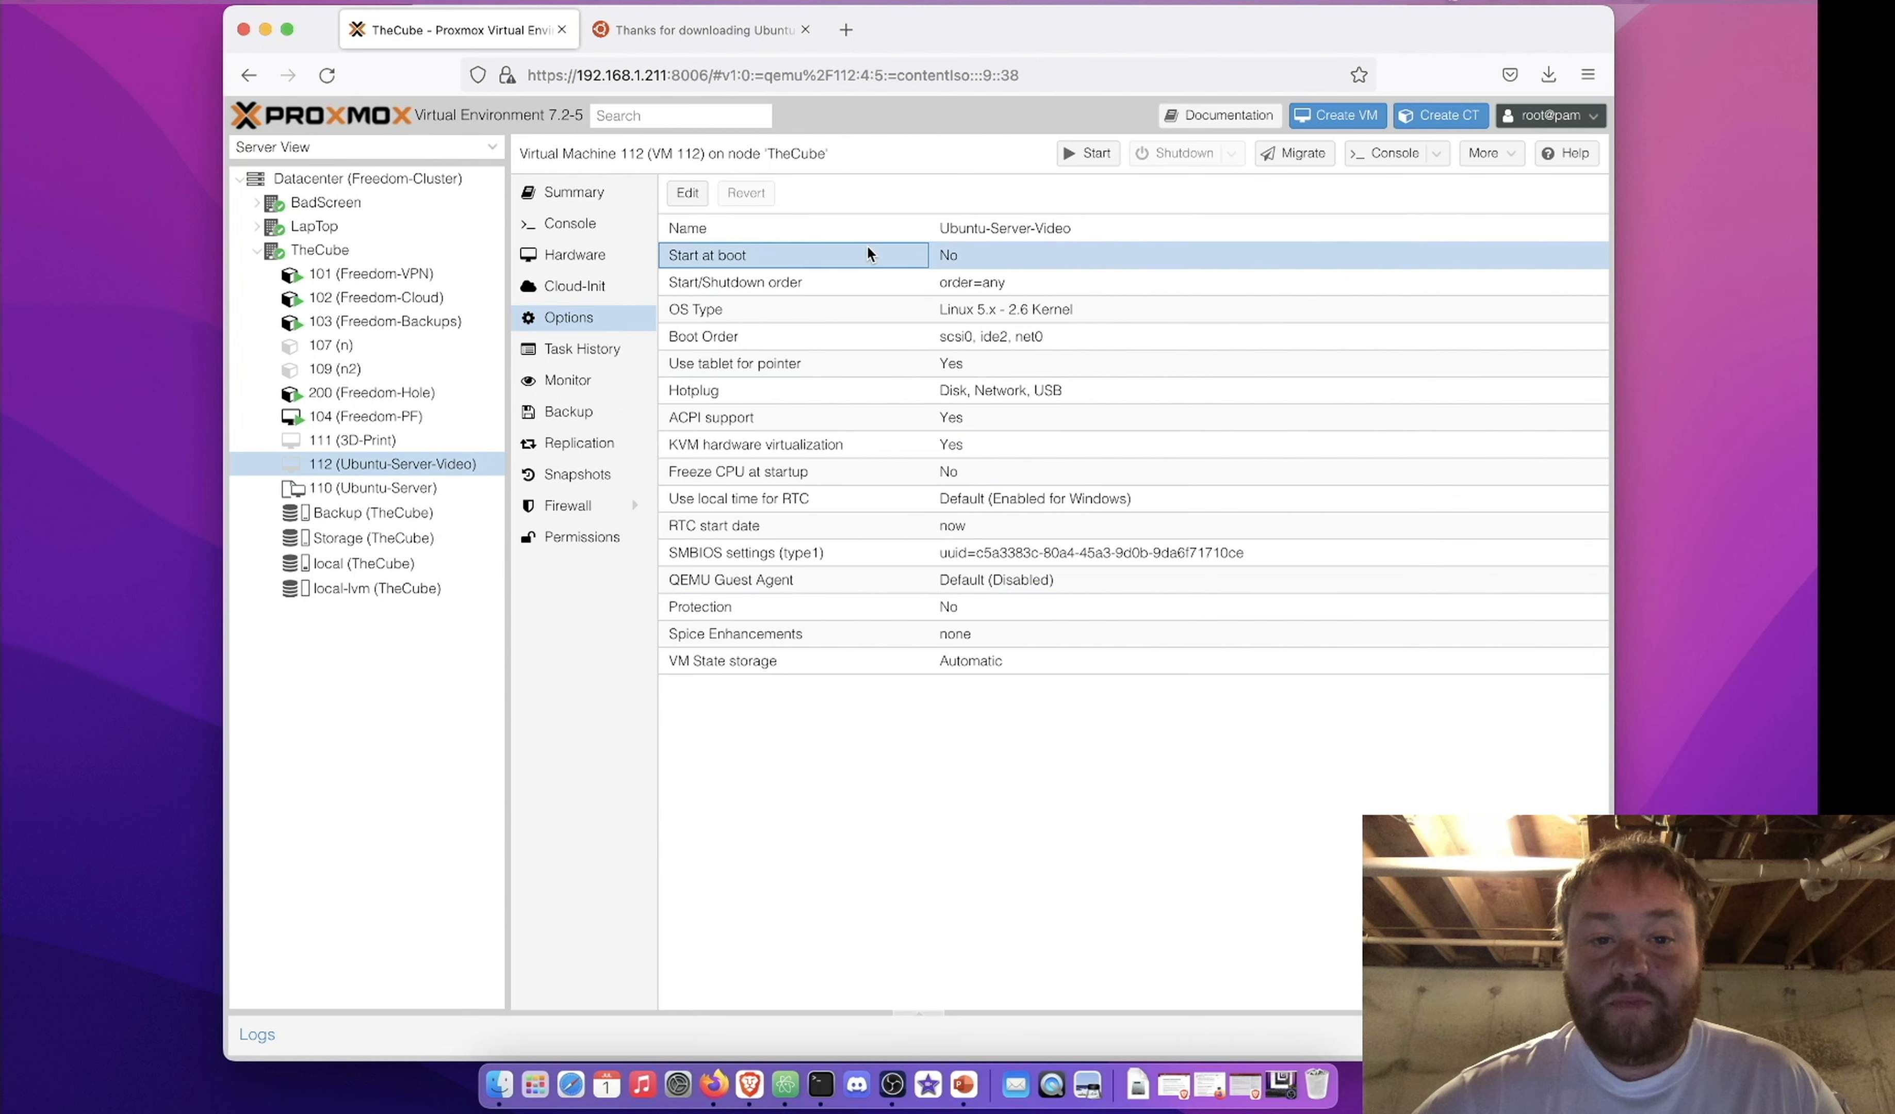
left_click(687, 192)
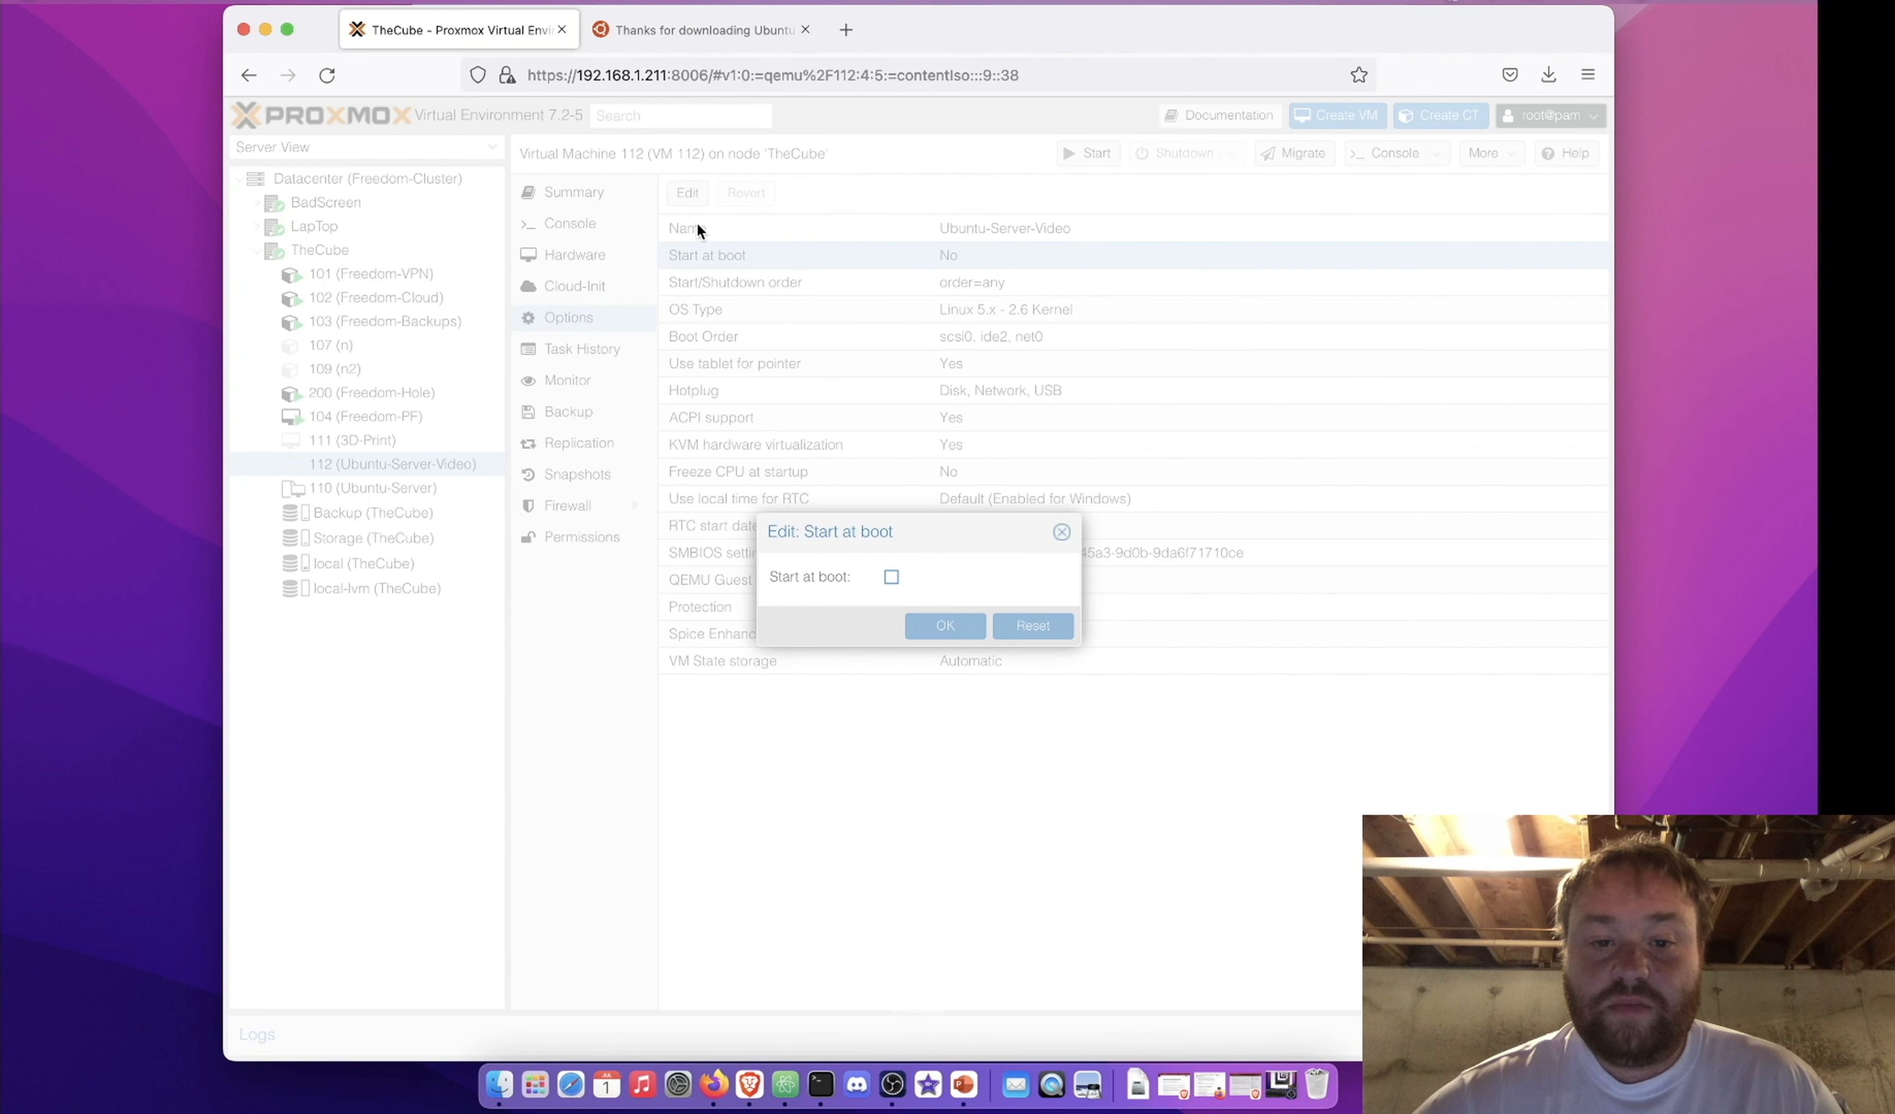
left_click(894, 578)
left_click(894, 577)
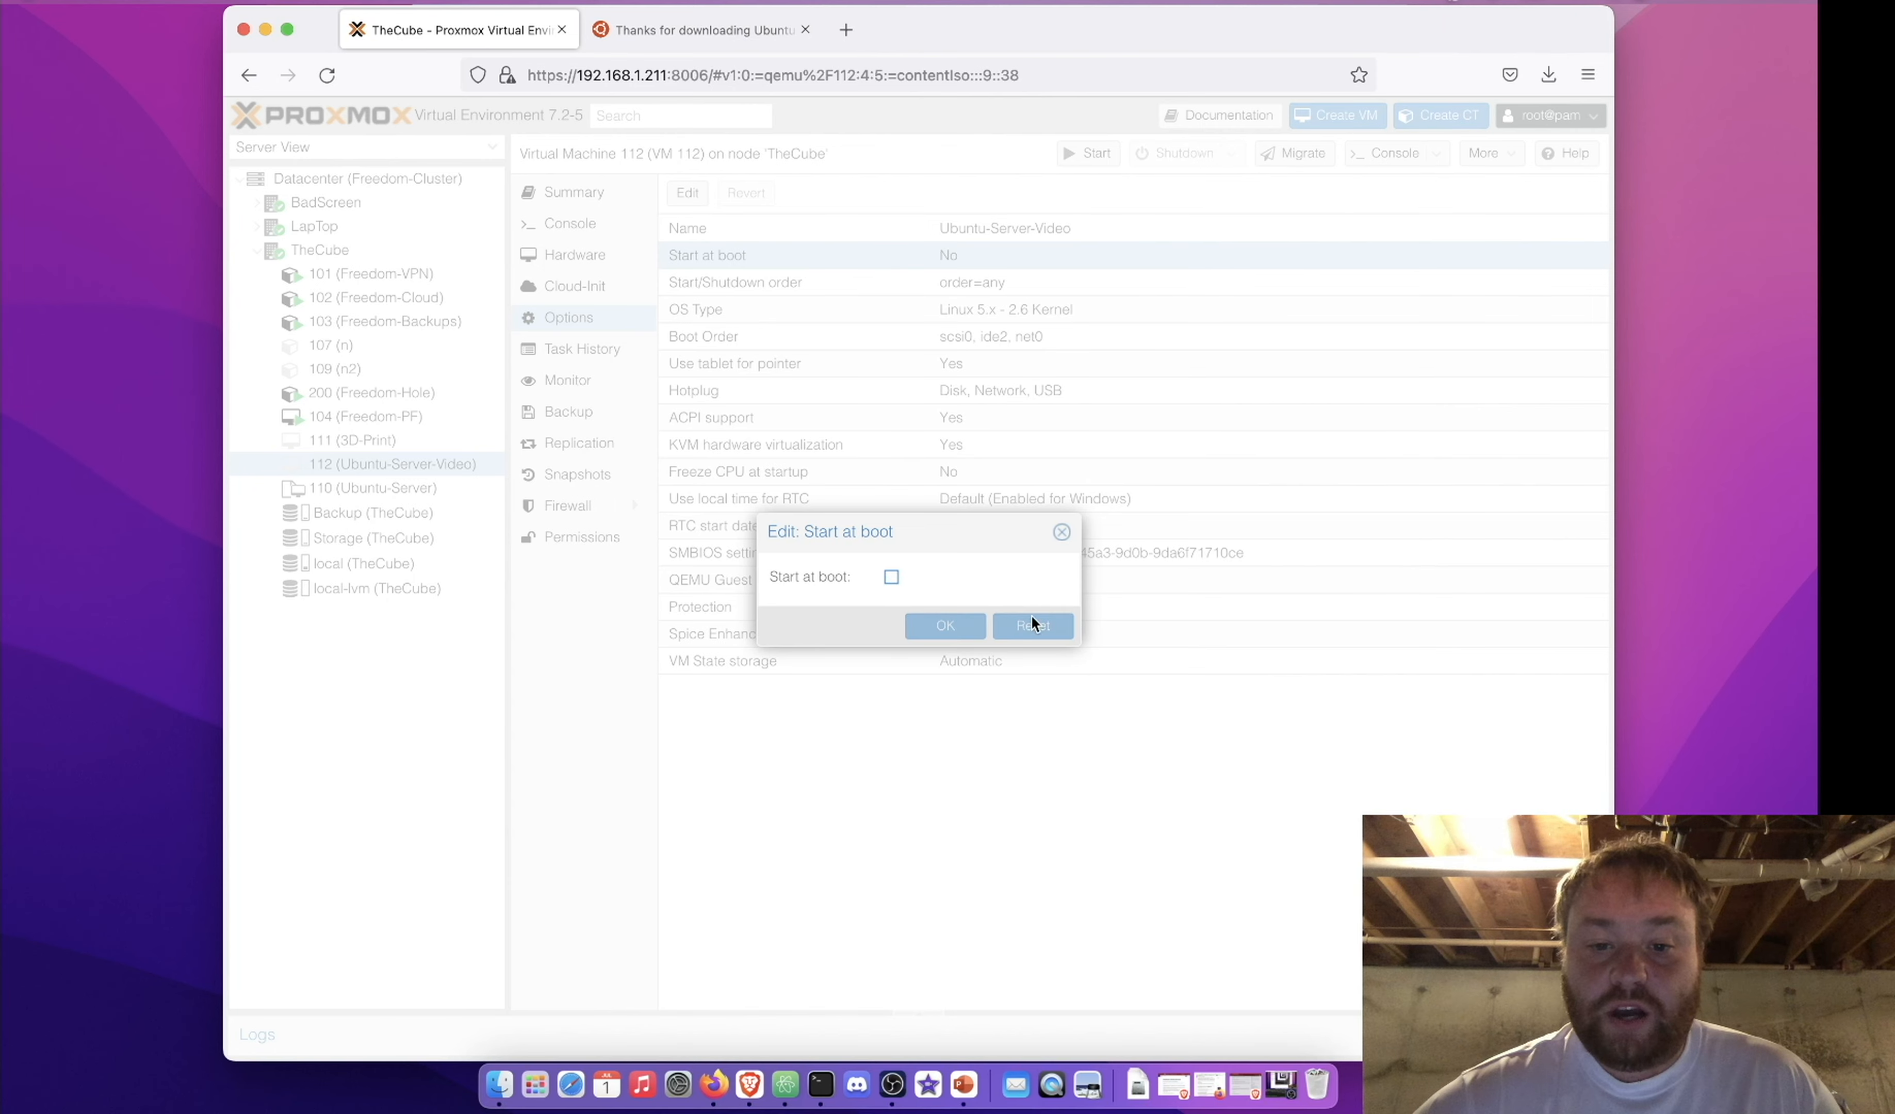
left_click(1058, 532)
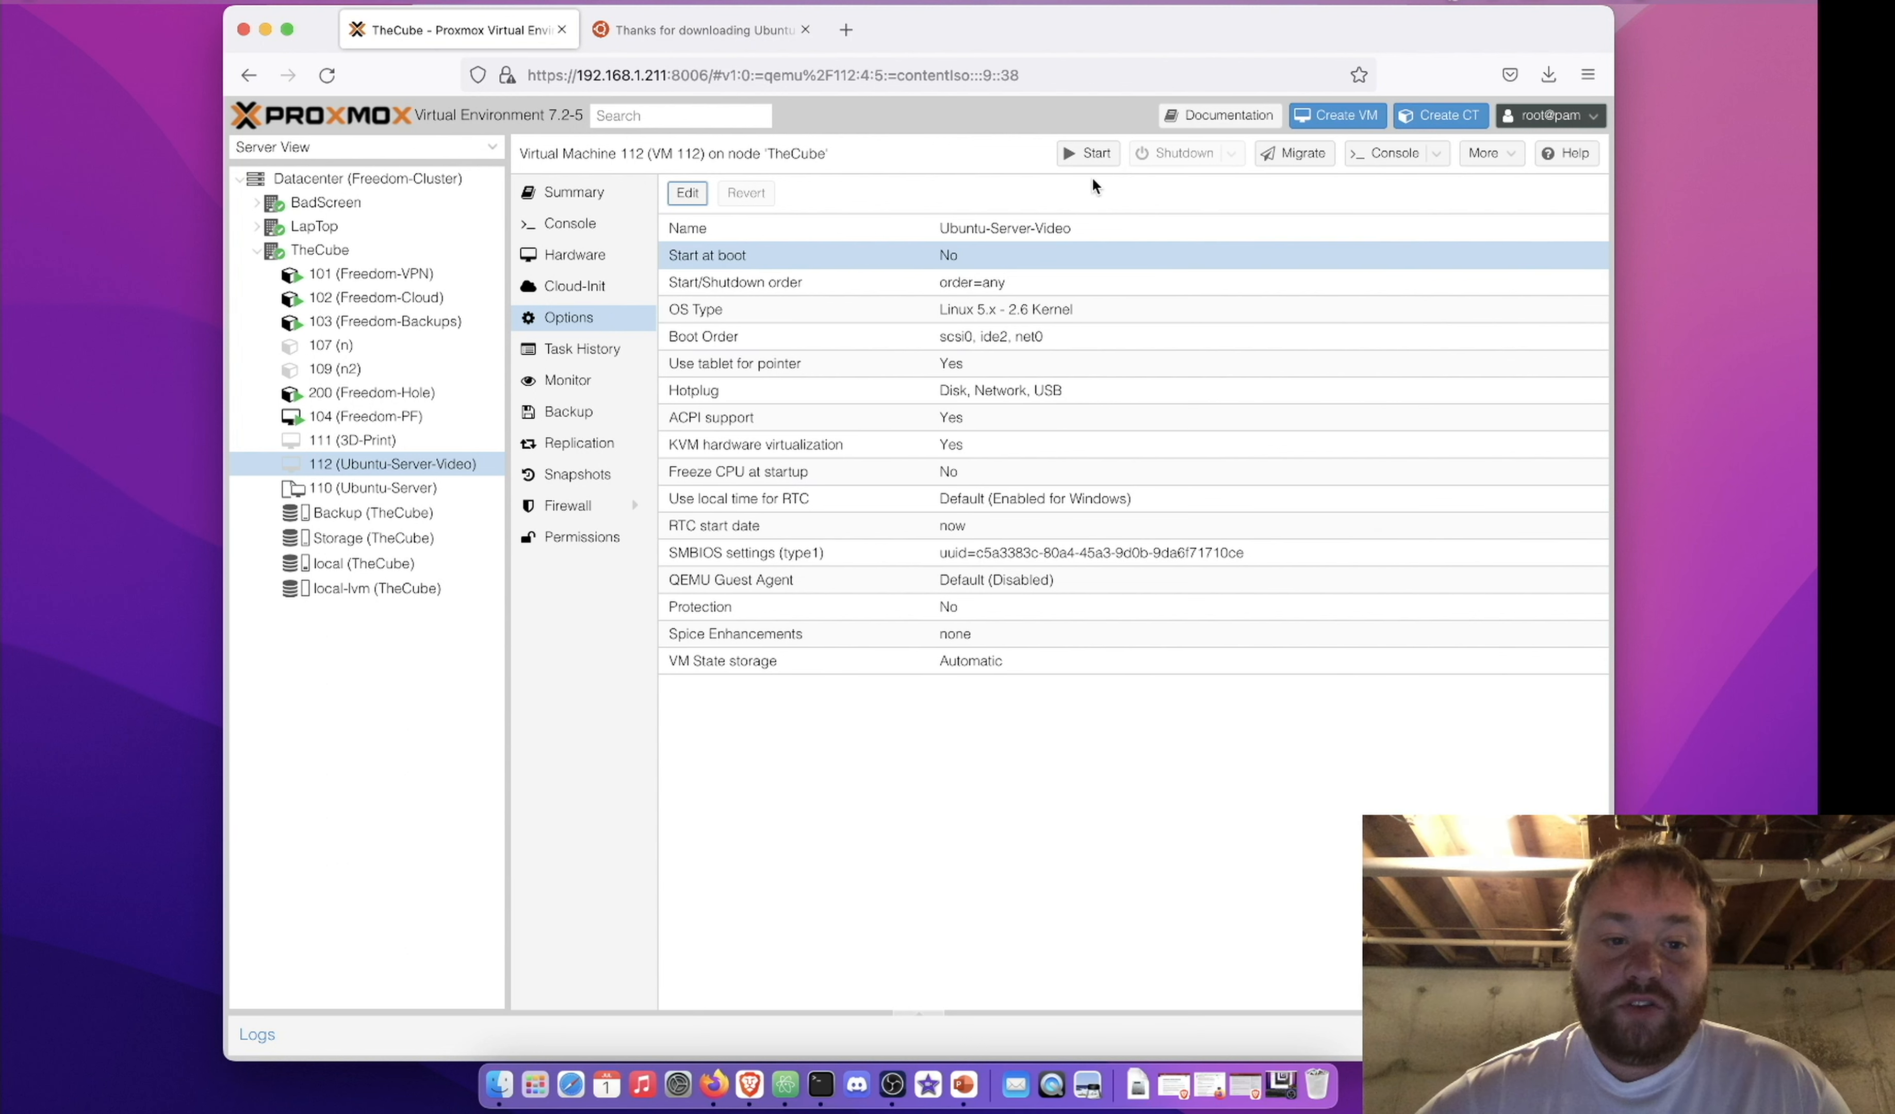
Start virtual machine 112 and open its console, moving the console window clear of the Proxmox page
left_click(1095, 159)
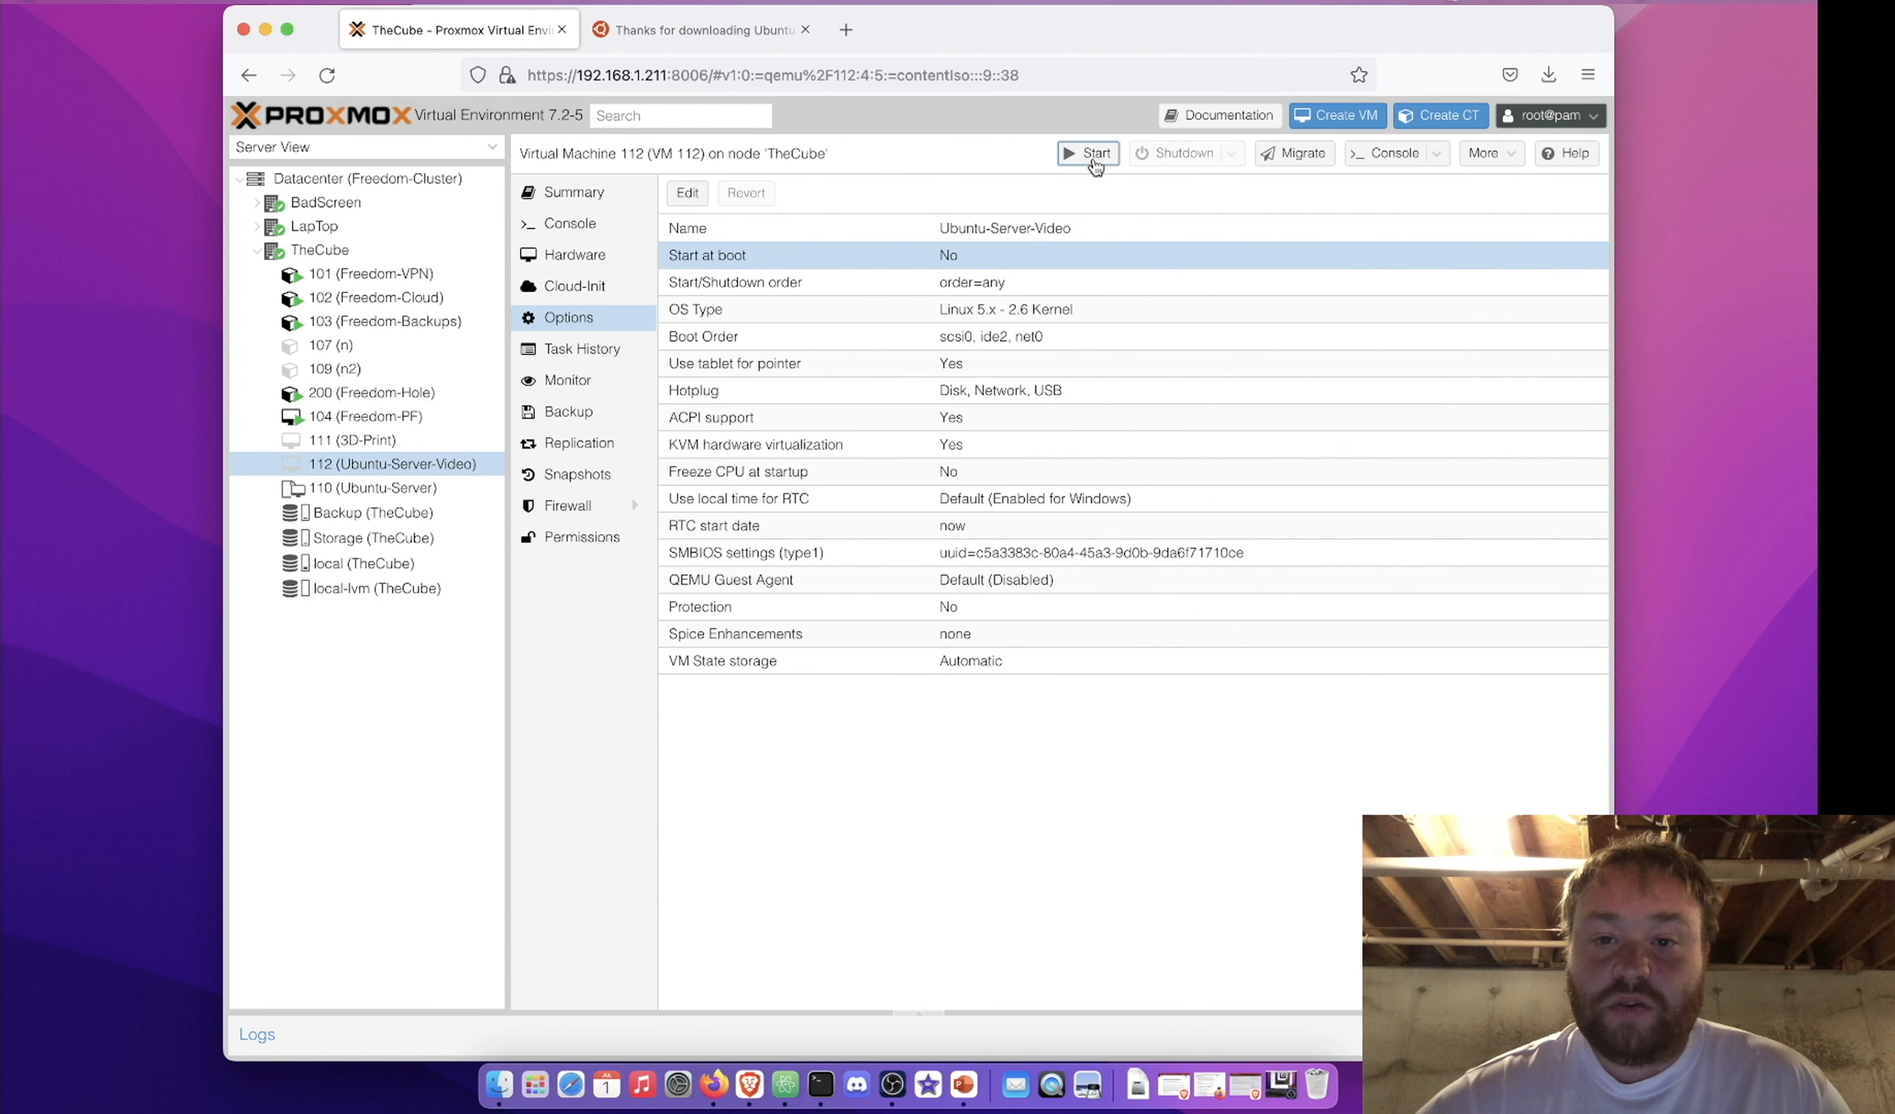
left_click(1397, 158)
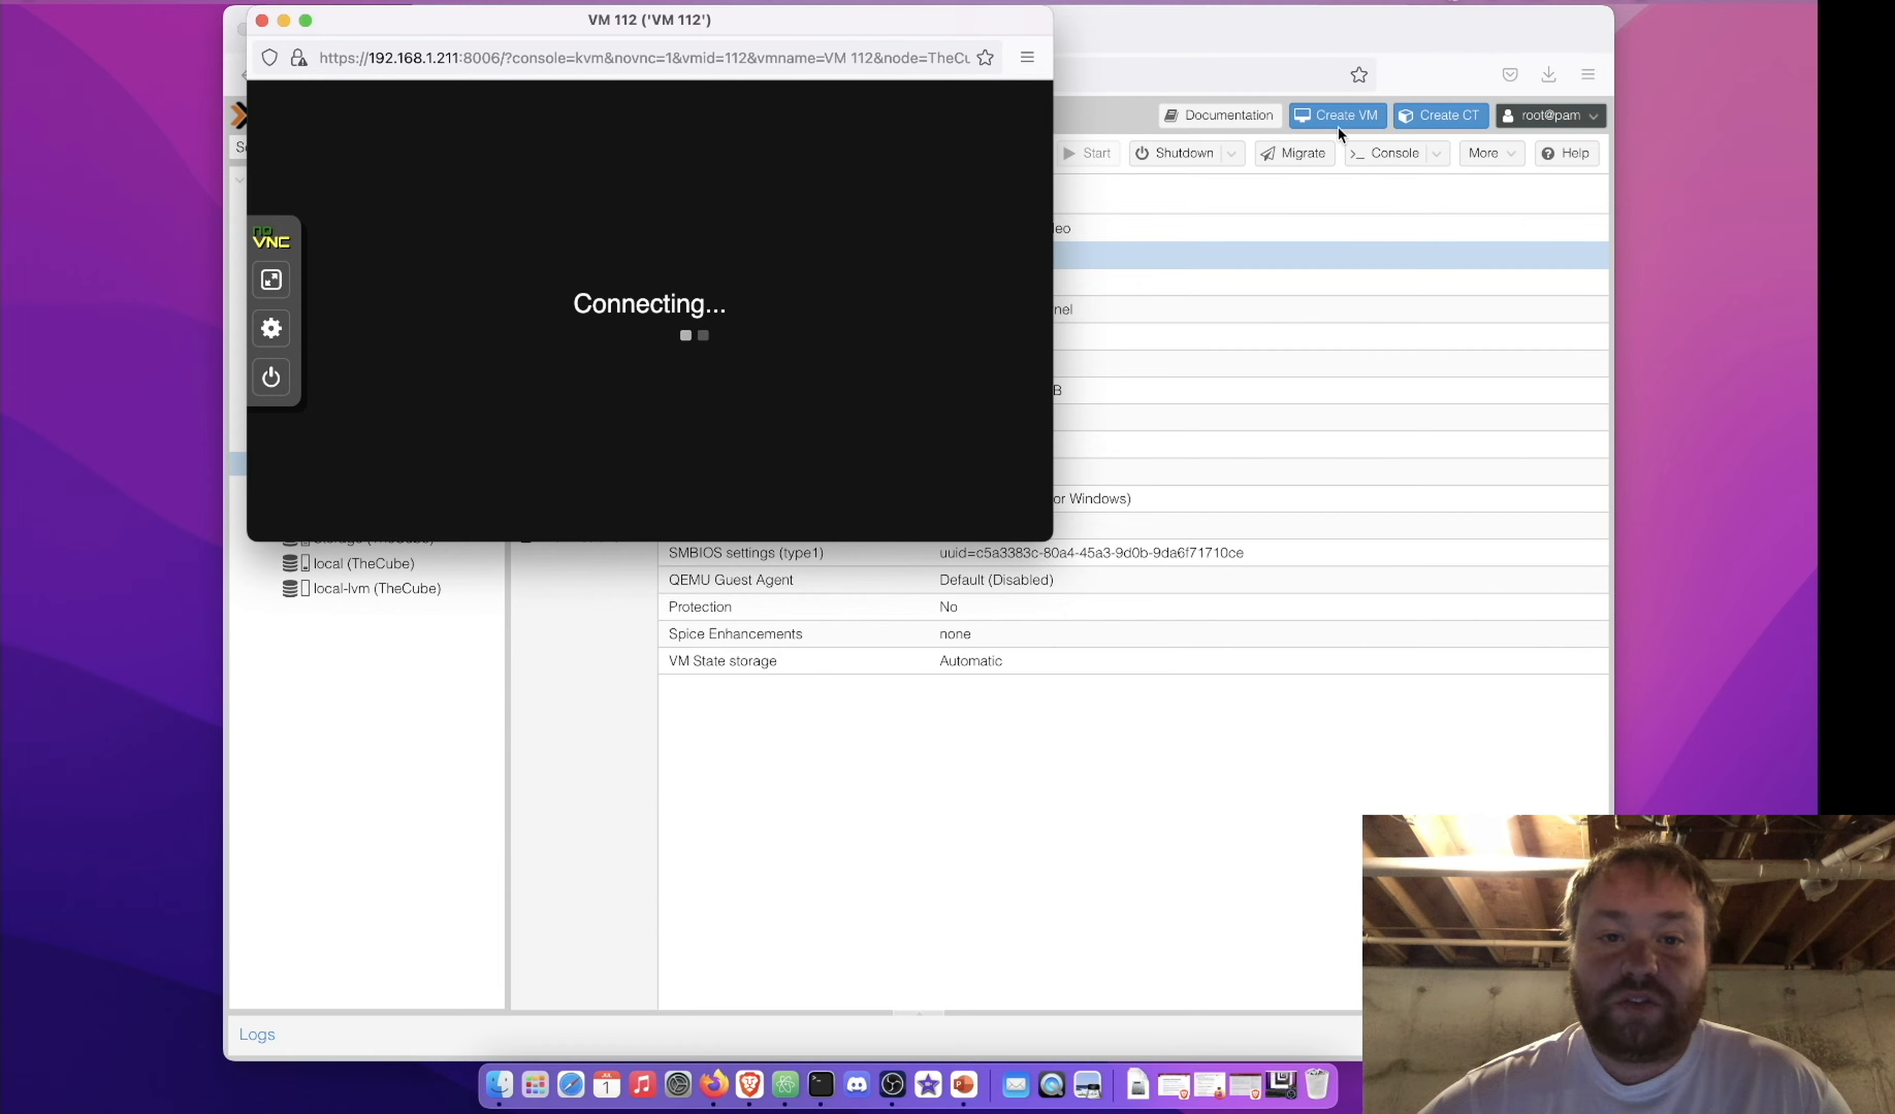
left_click_drag(974, 22, 1543, 3)
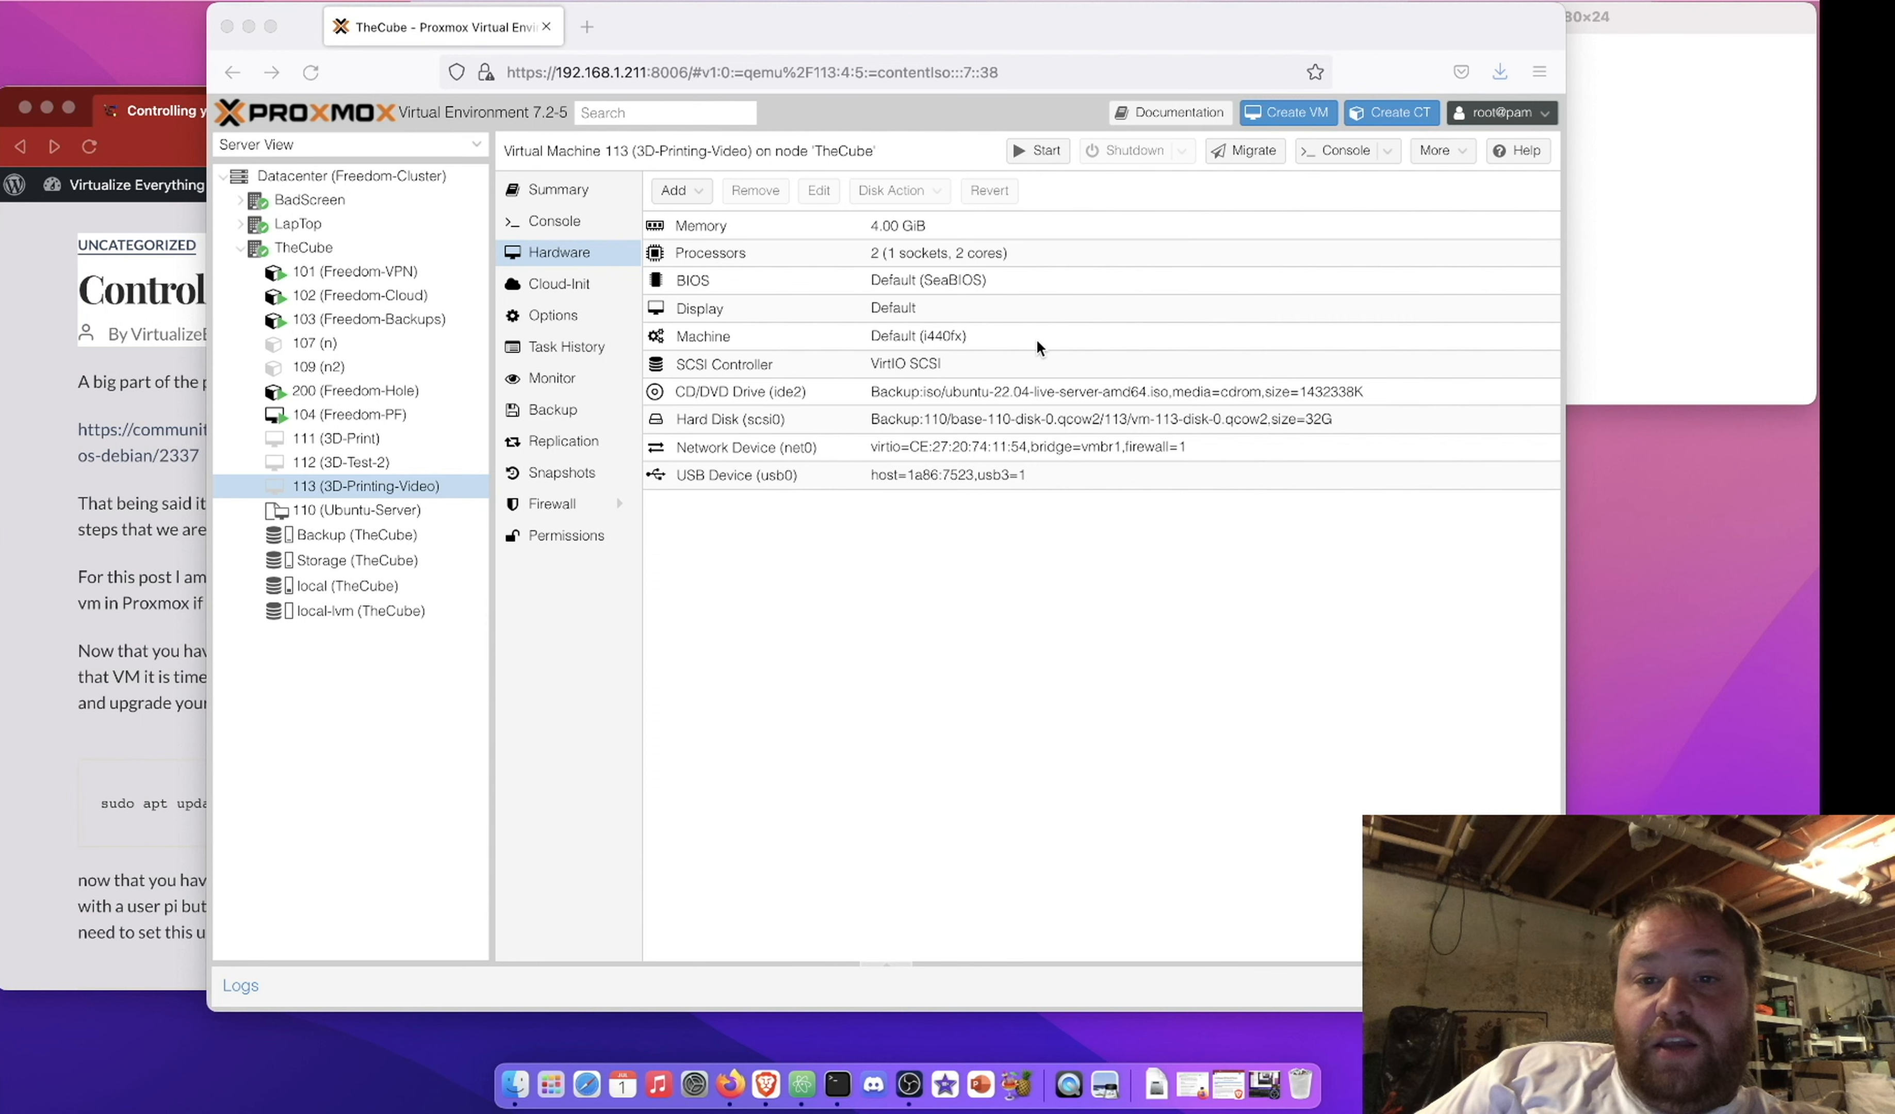
Start virtual machine 113 (3D-Printing-Video), open its console and log in as ve with the account password
left_click(1049, 153)
left_click(1041, 157)
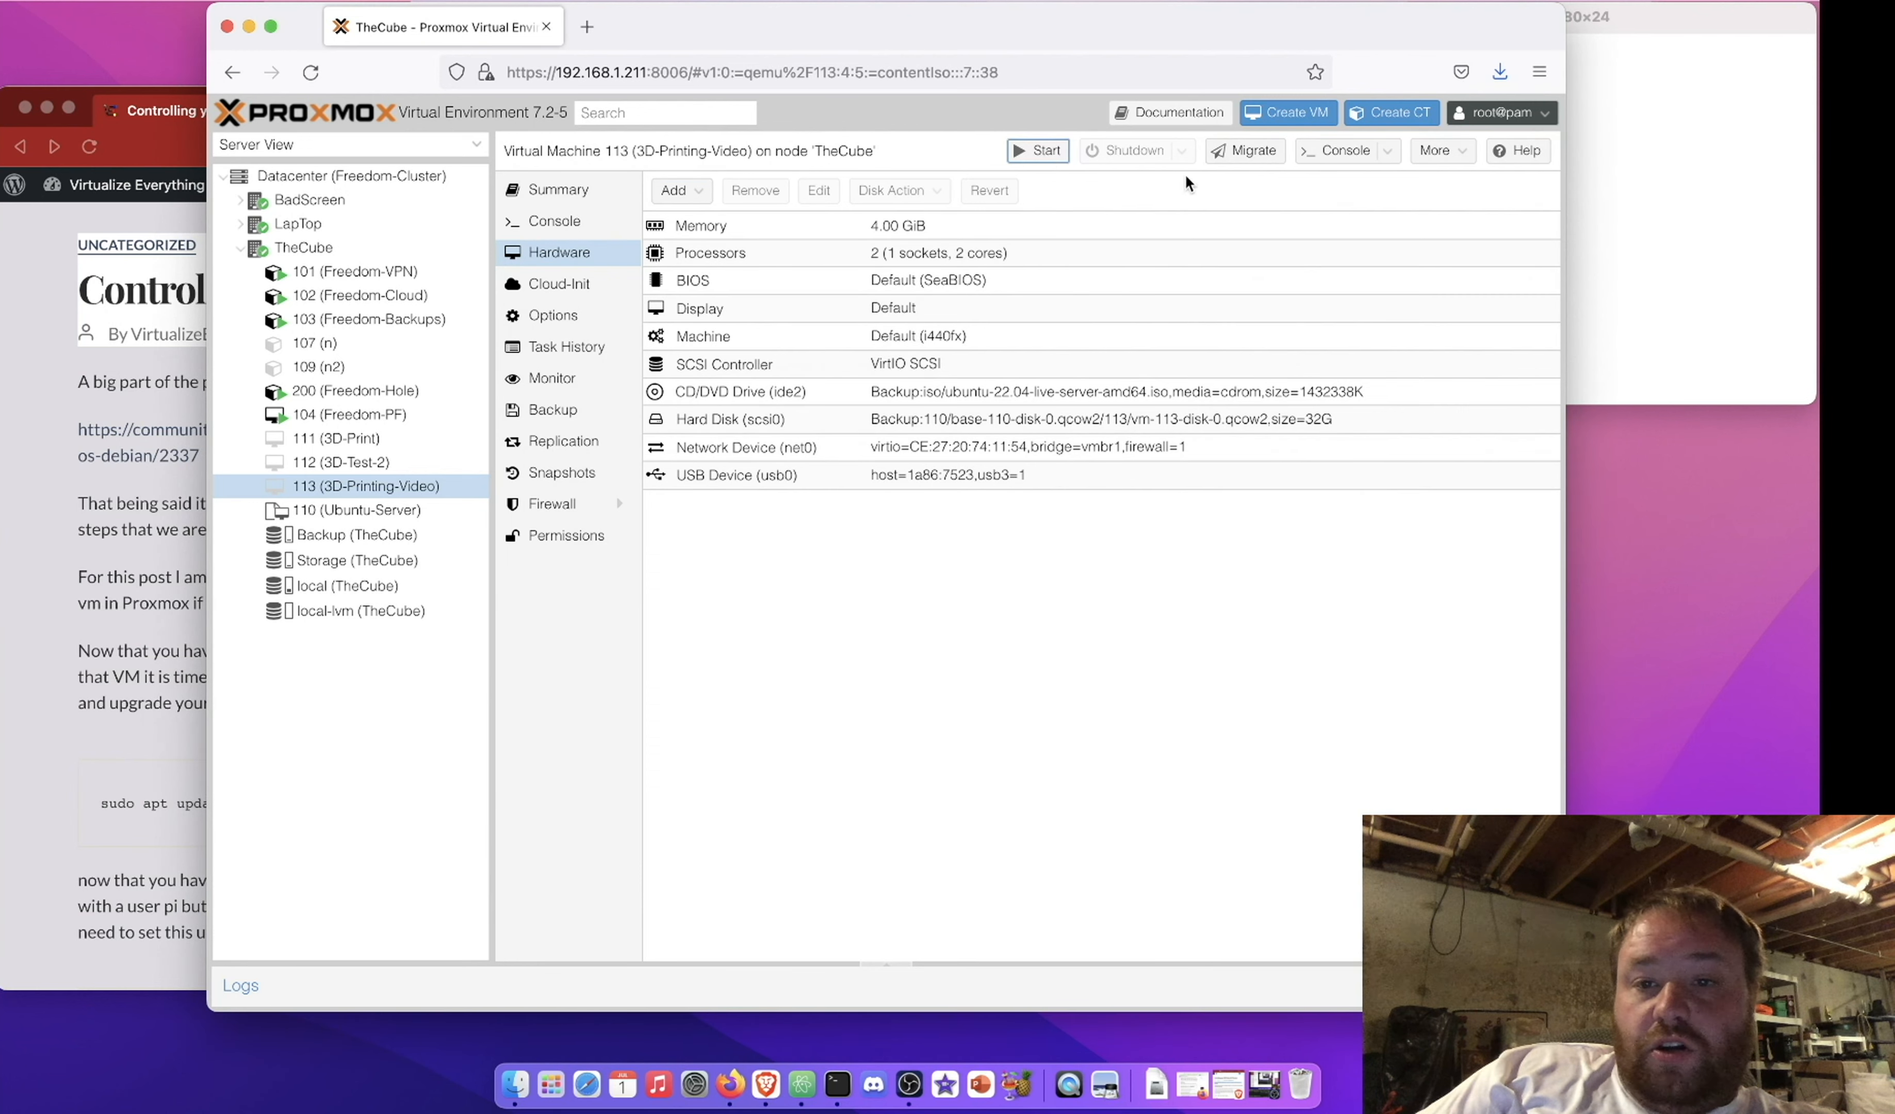
left_click(1344, 151)
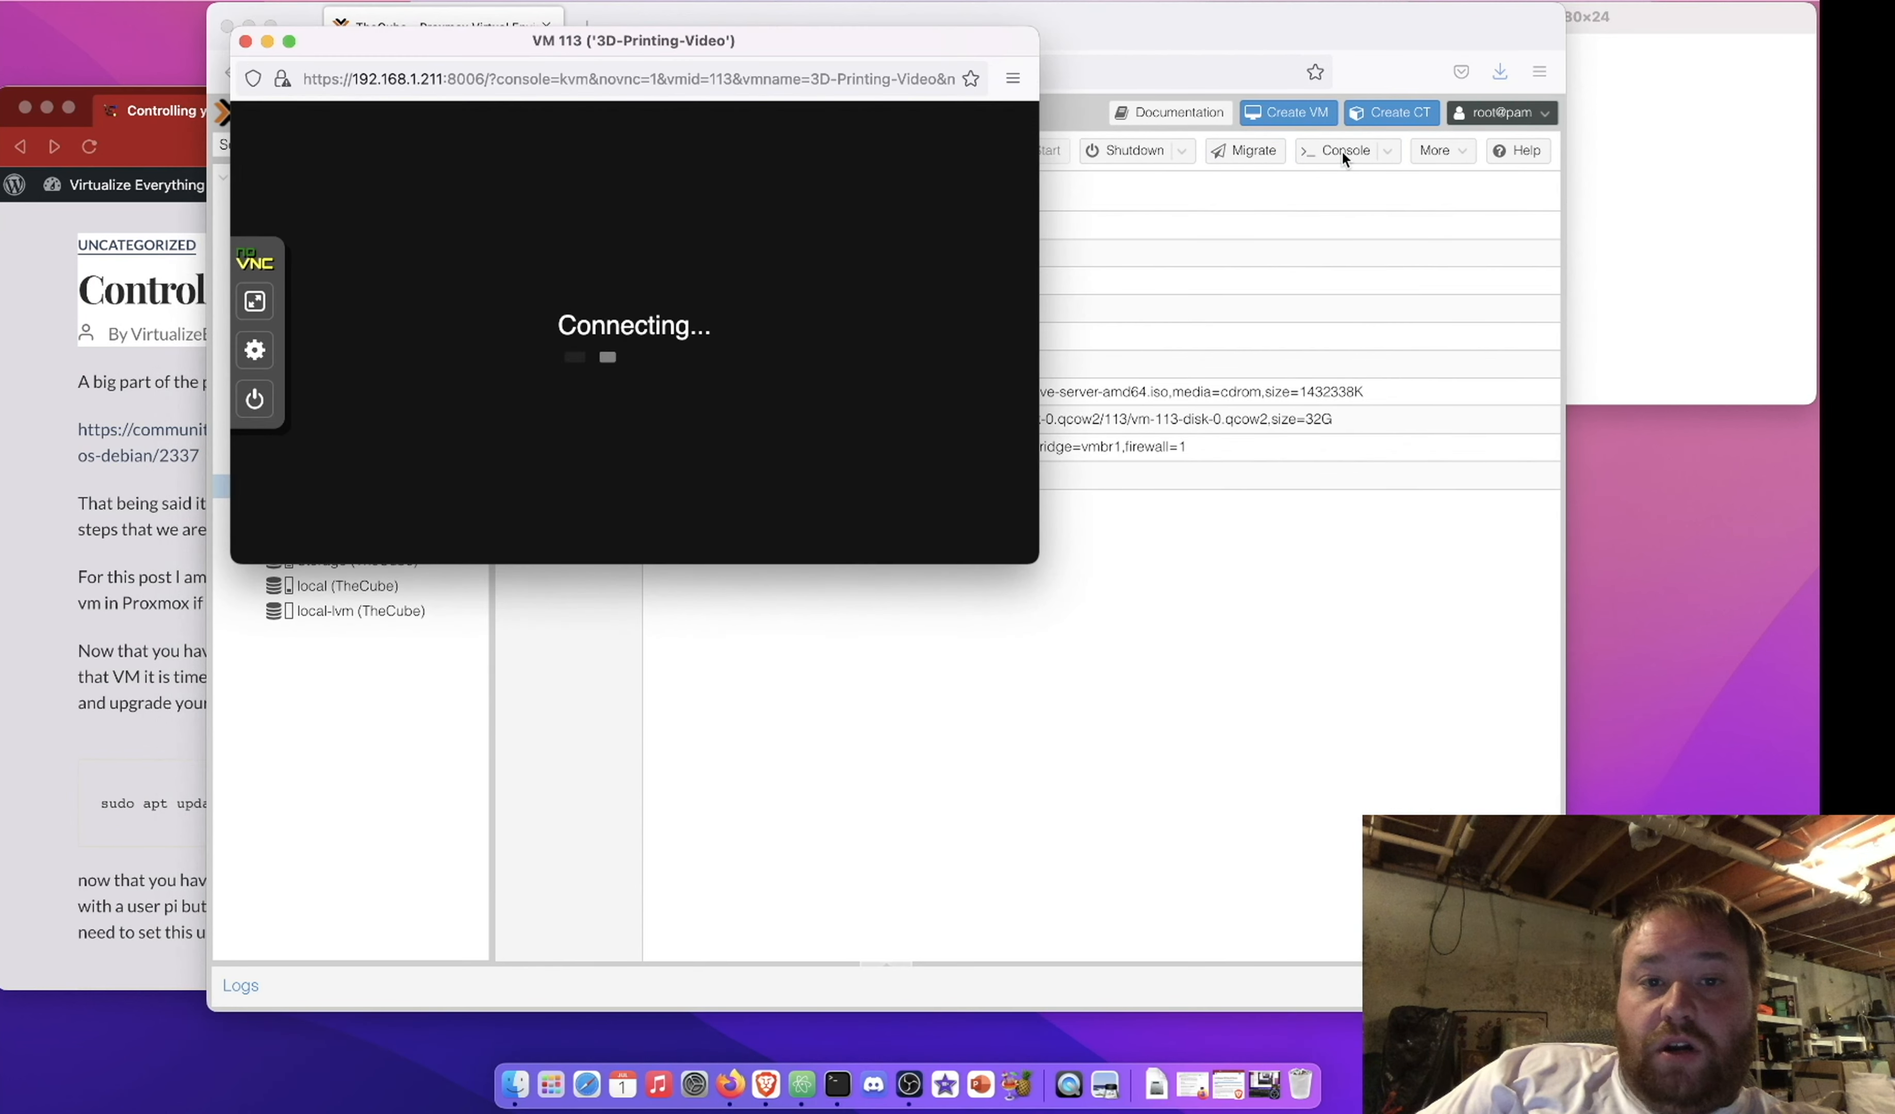
type("ve")
key("Return")
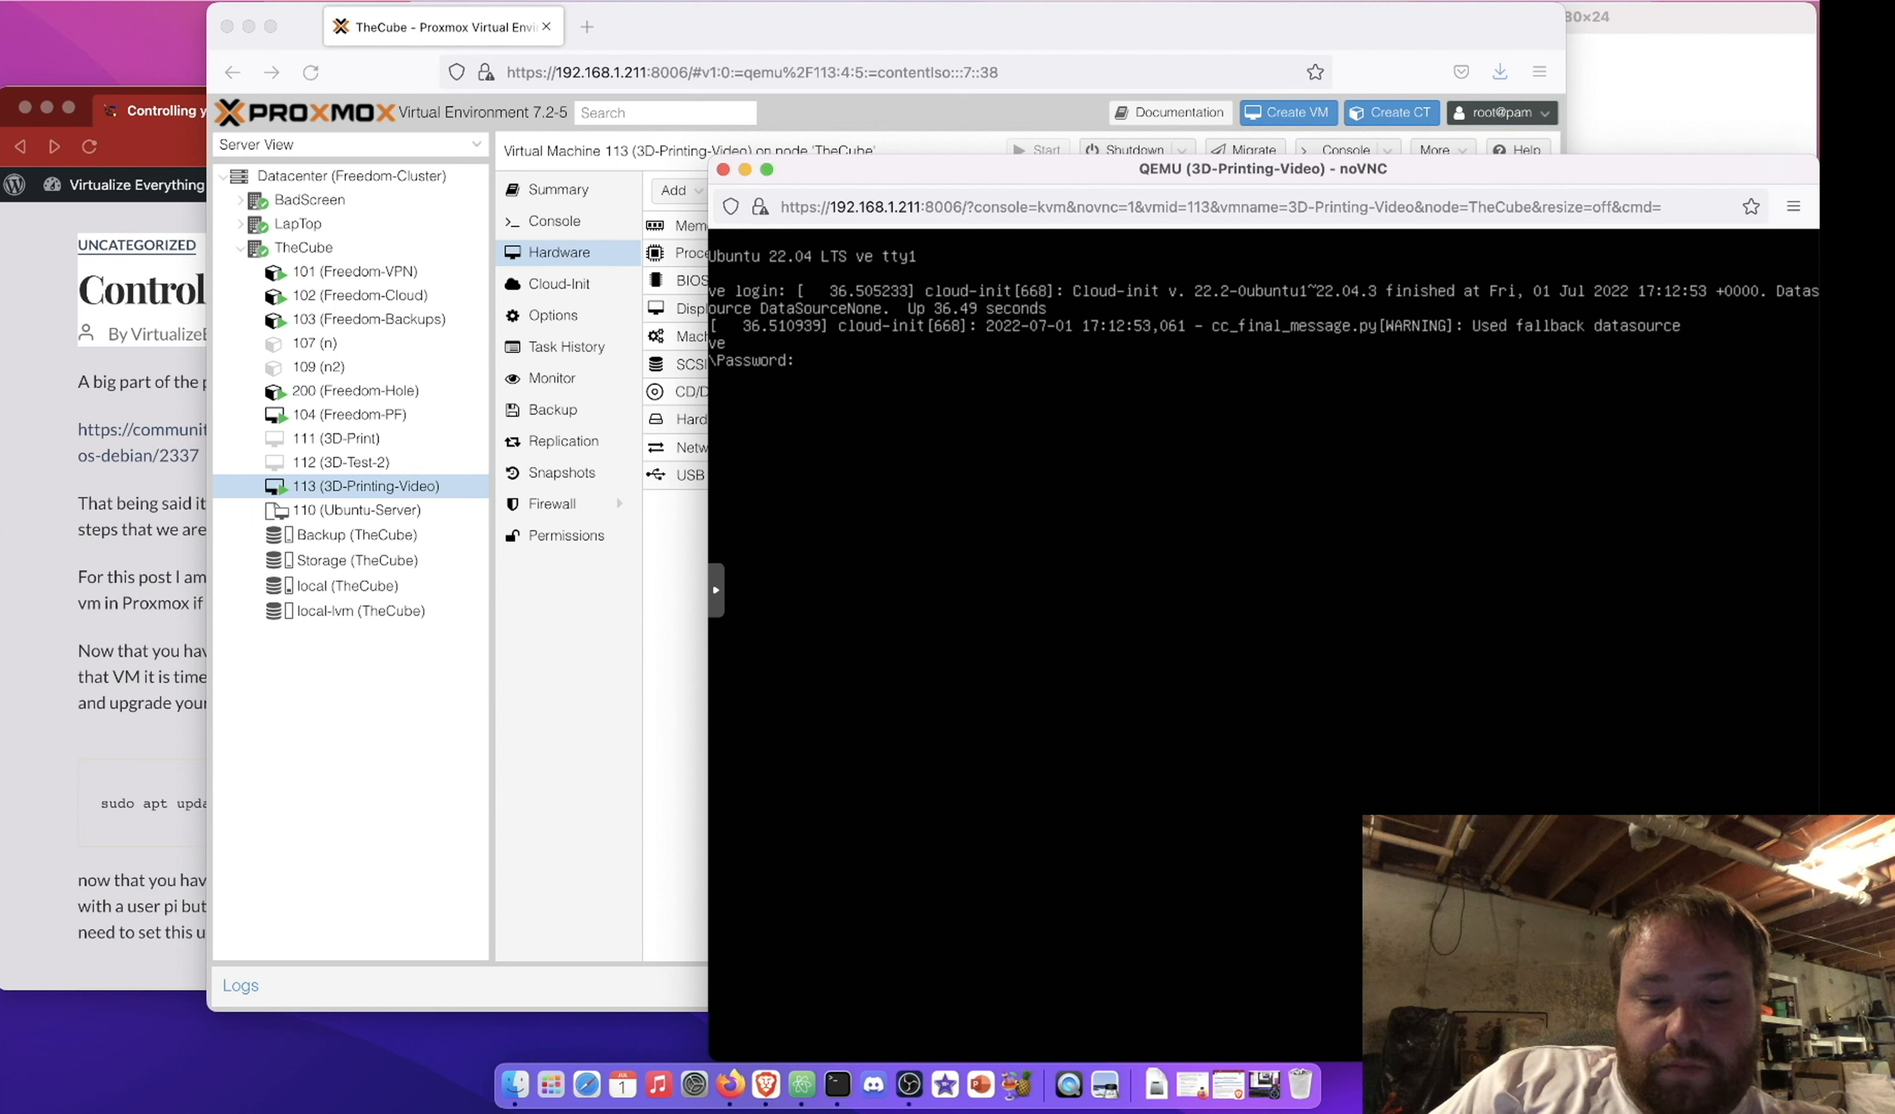
key("Return")
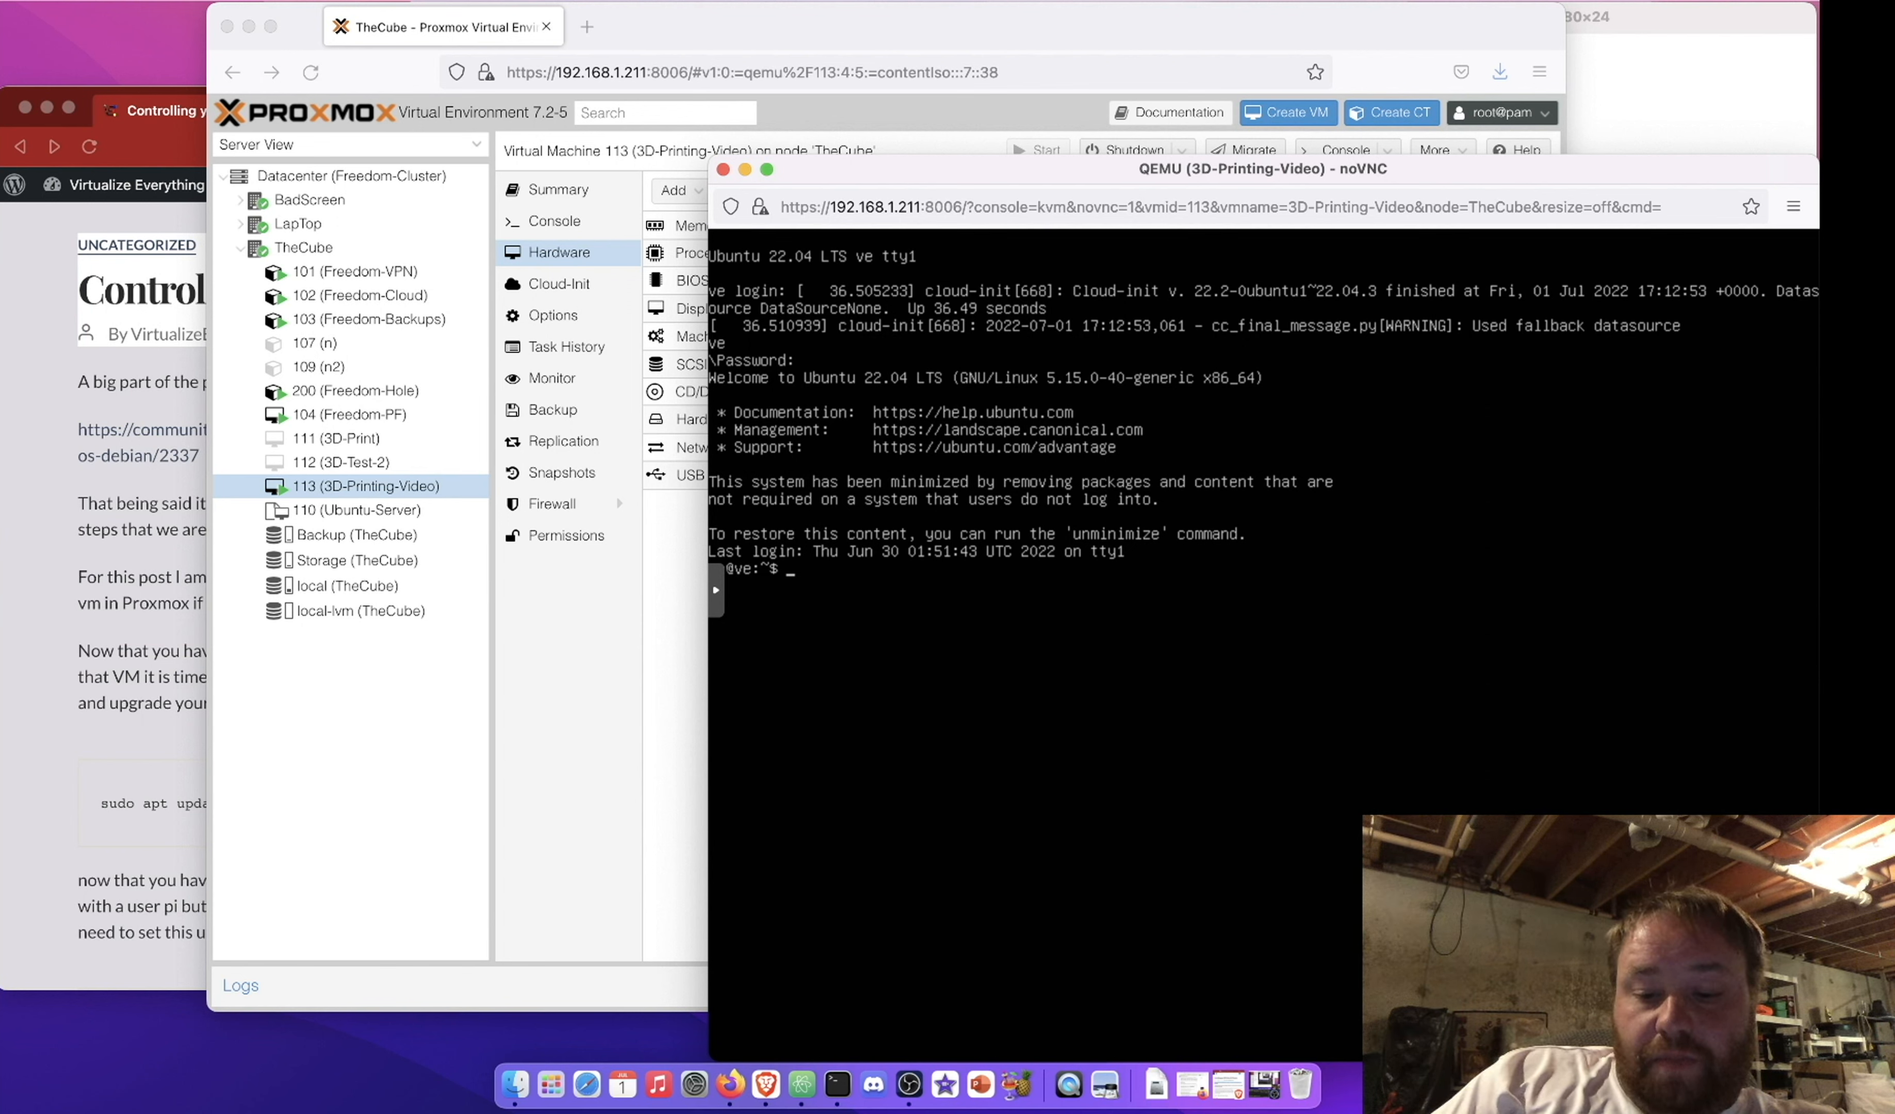
Run ip address in the console of 3D-Printing-Video to look up the machine's network address
type("ip add")
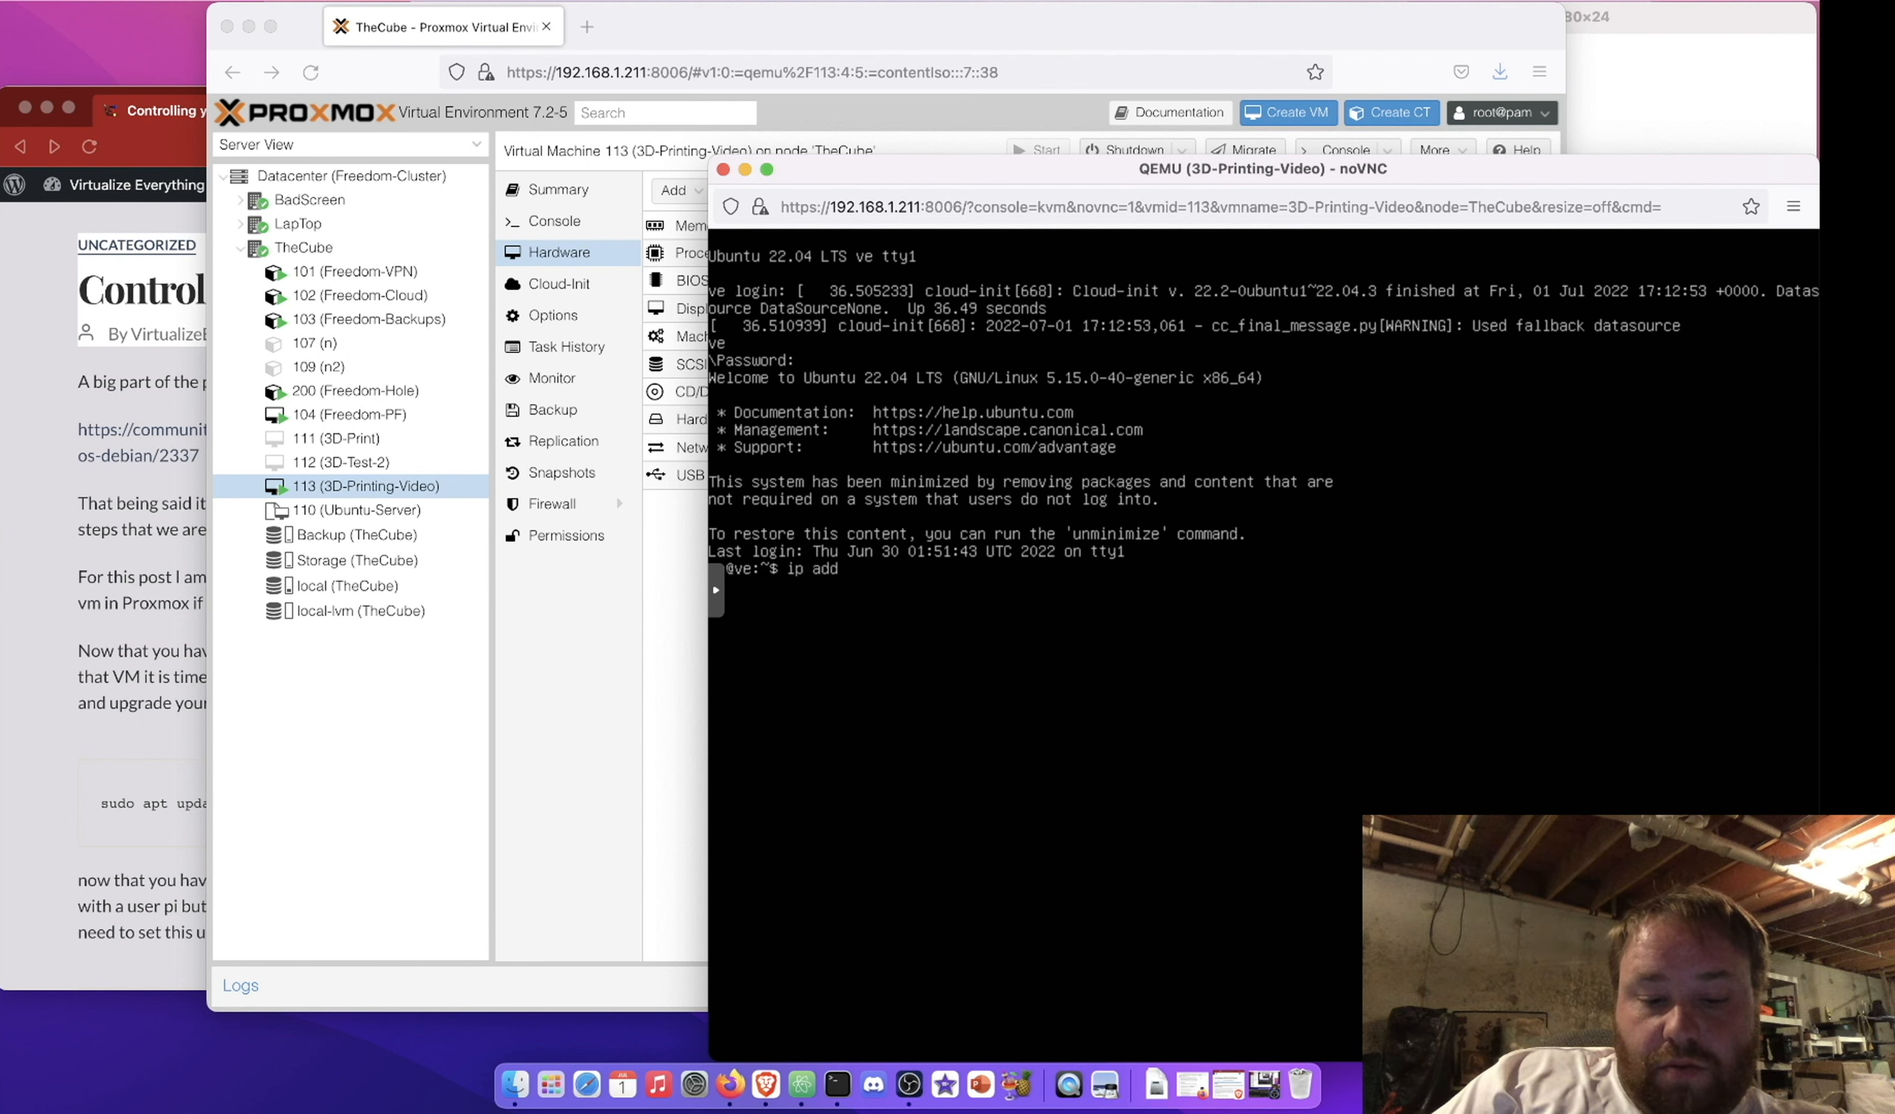
type("ress")
key("Return")
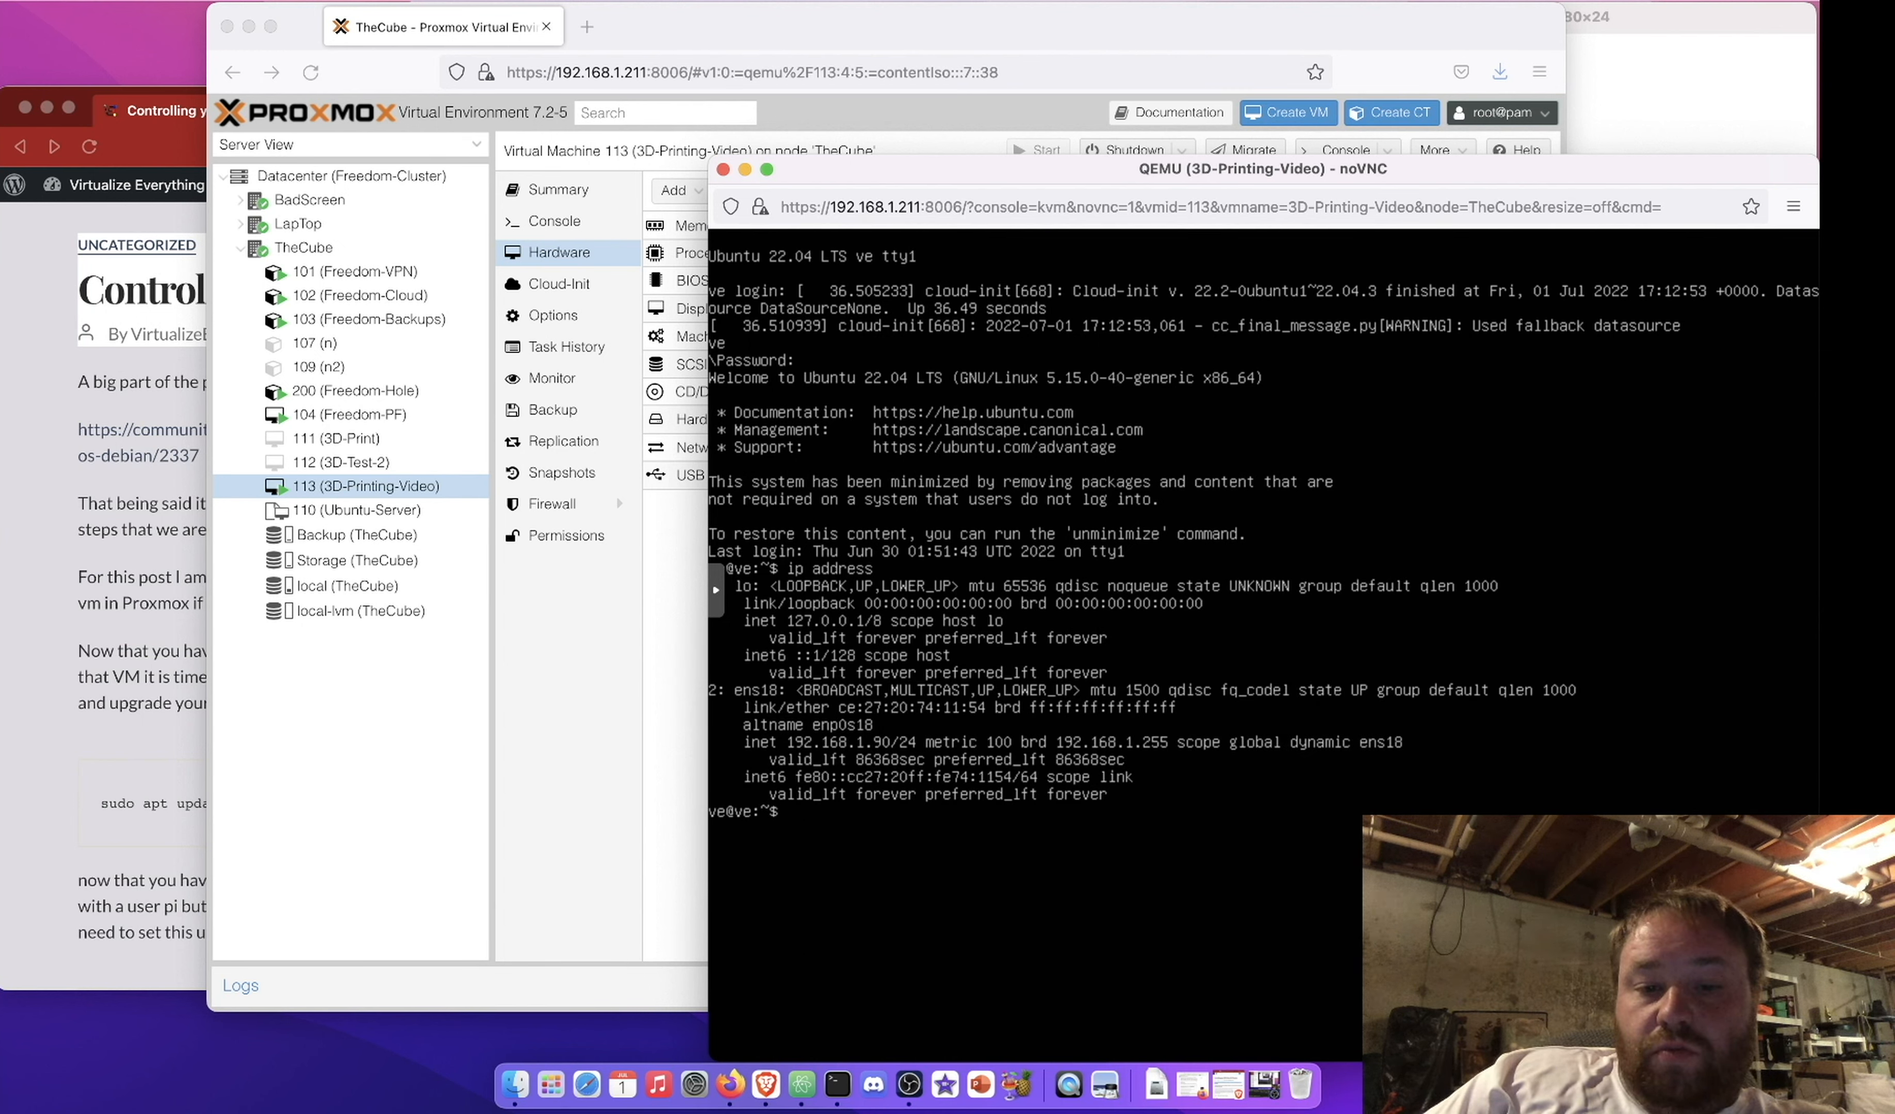
left_click(1708, 19)
type("ssh ve@192.168.1.89")
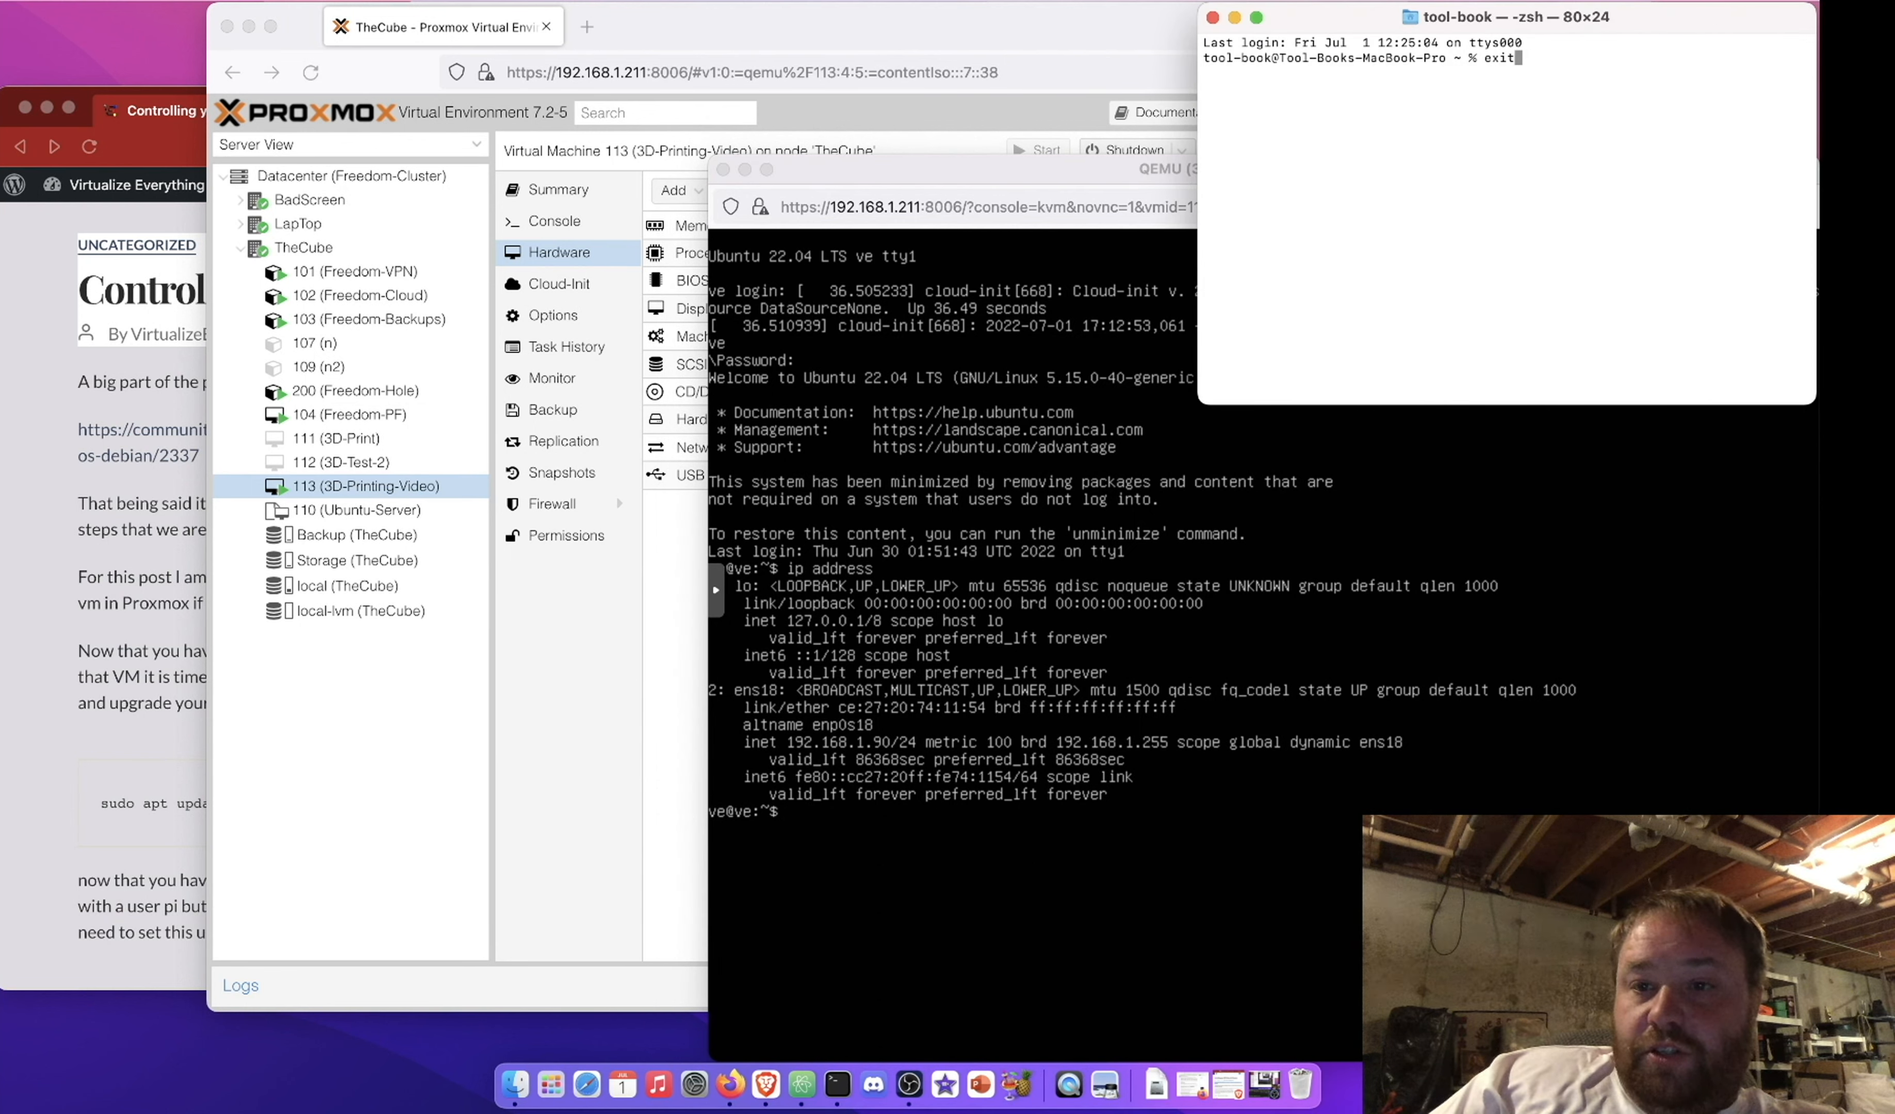
key("BackSpace")
key("BackSpace")
type("90")
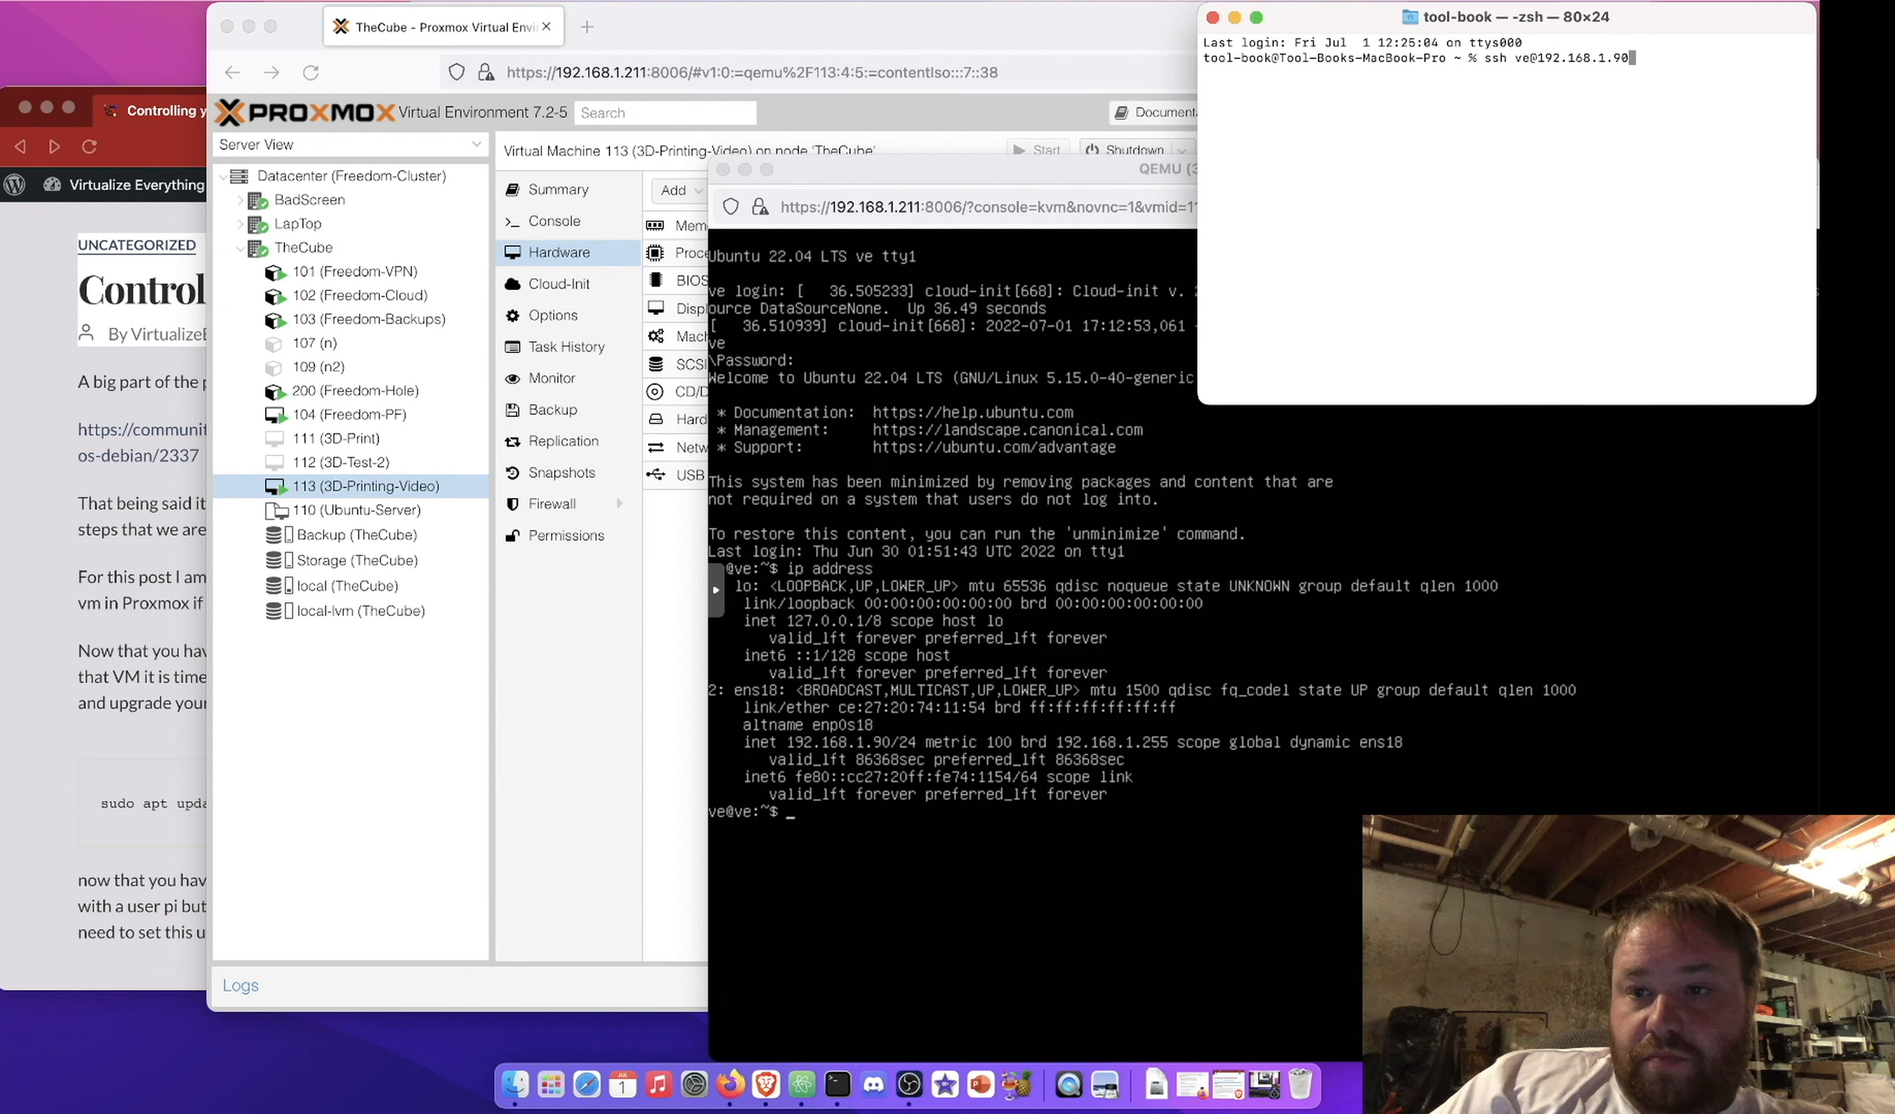
key("Return")
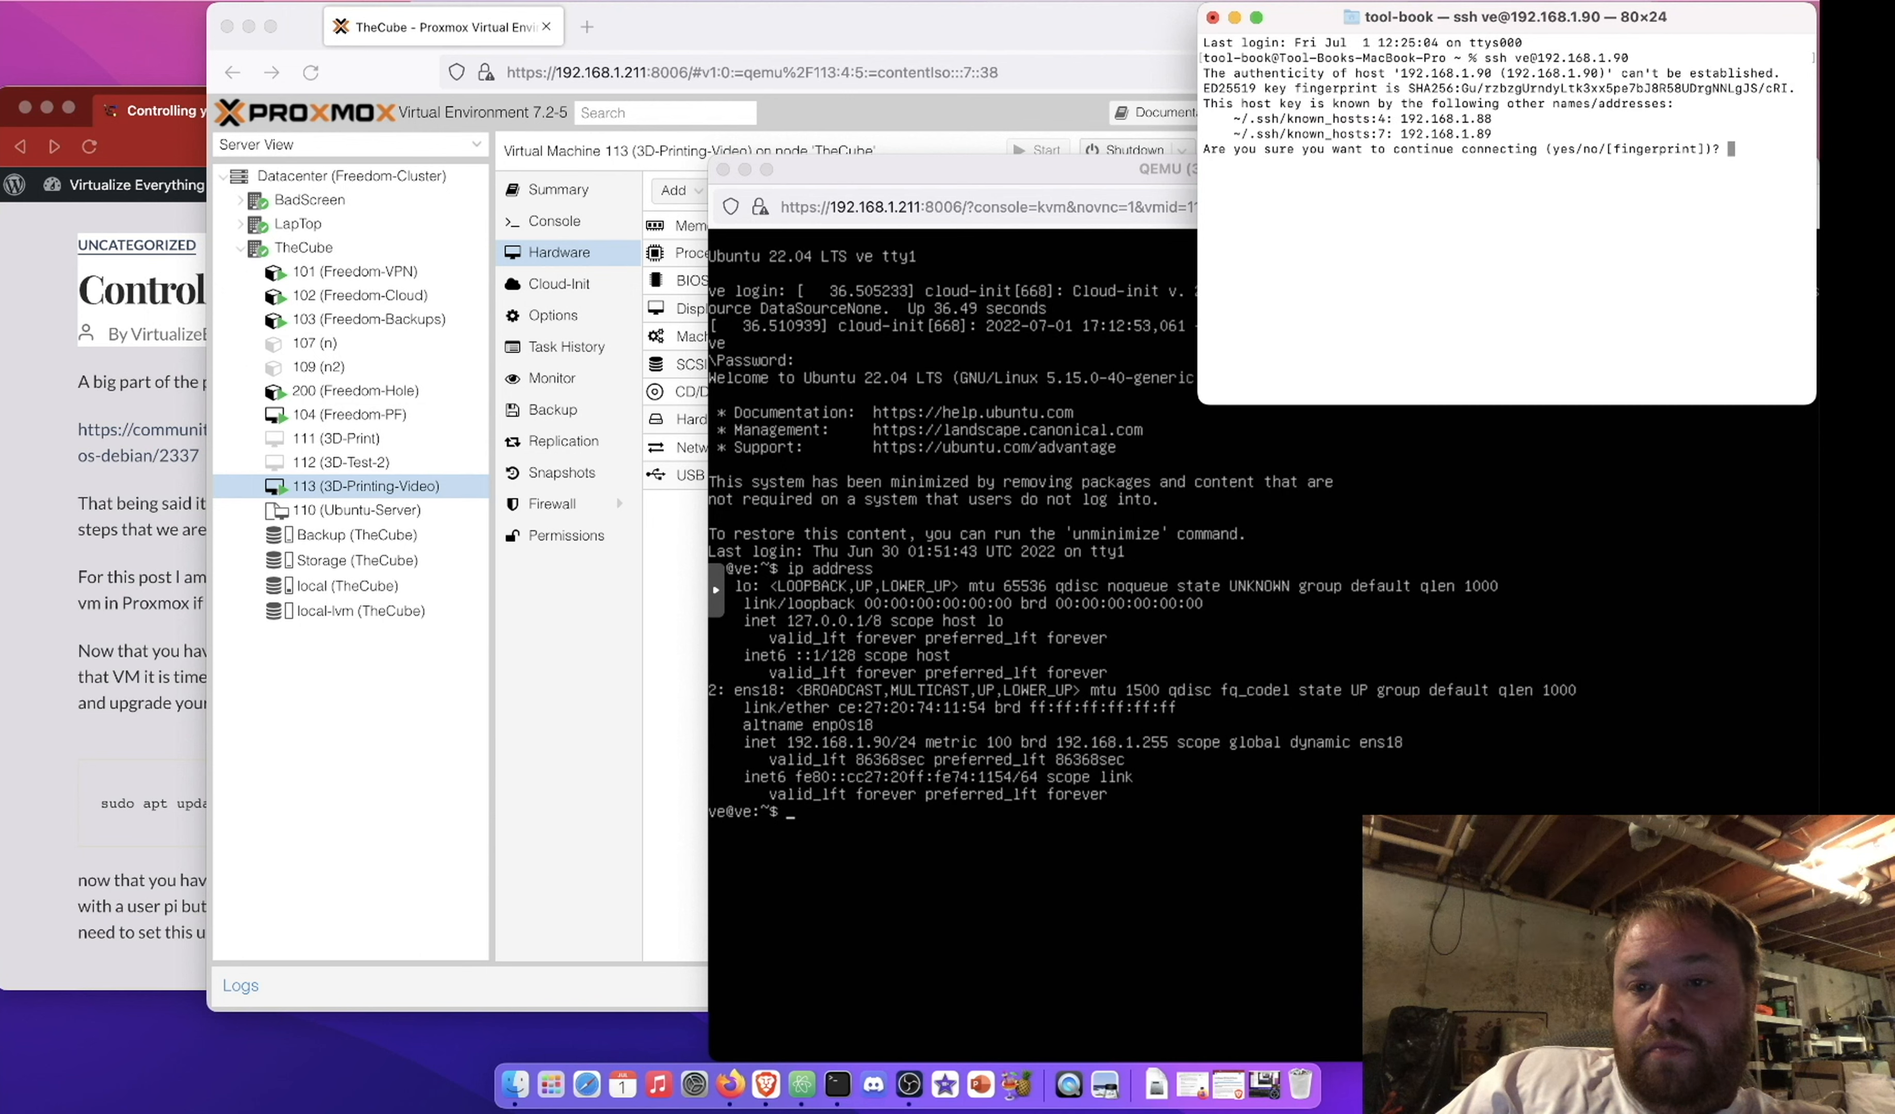
type("yes")
key("Return")
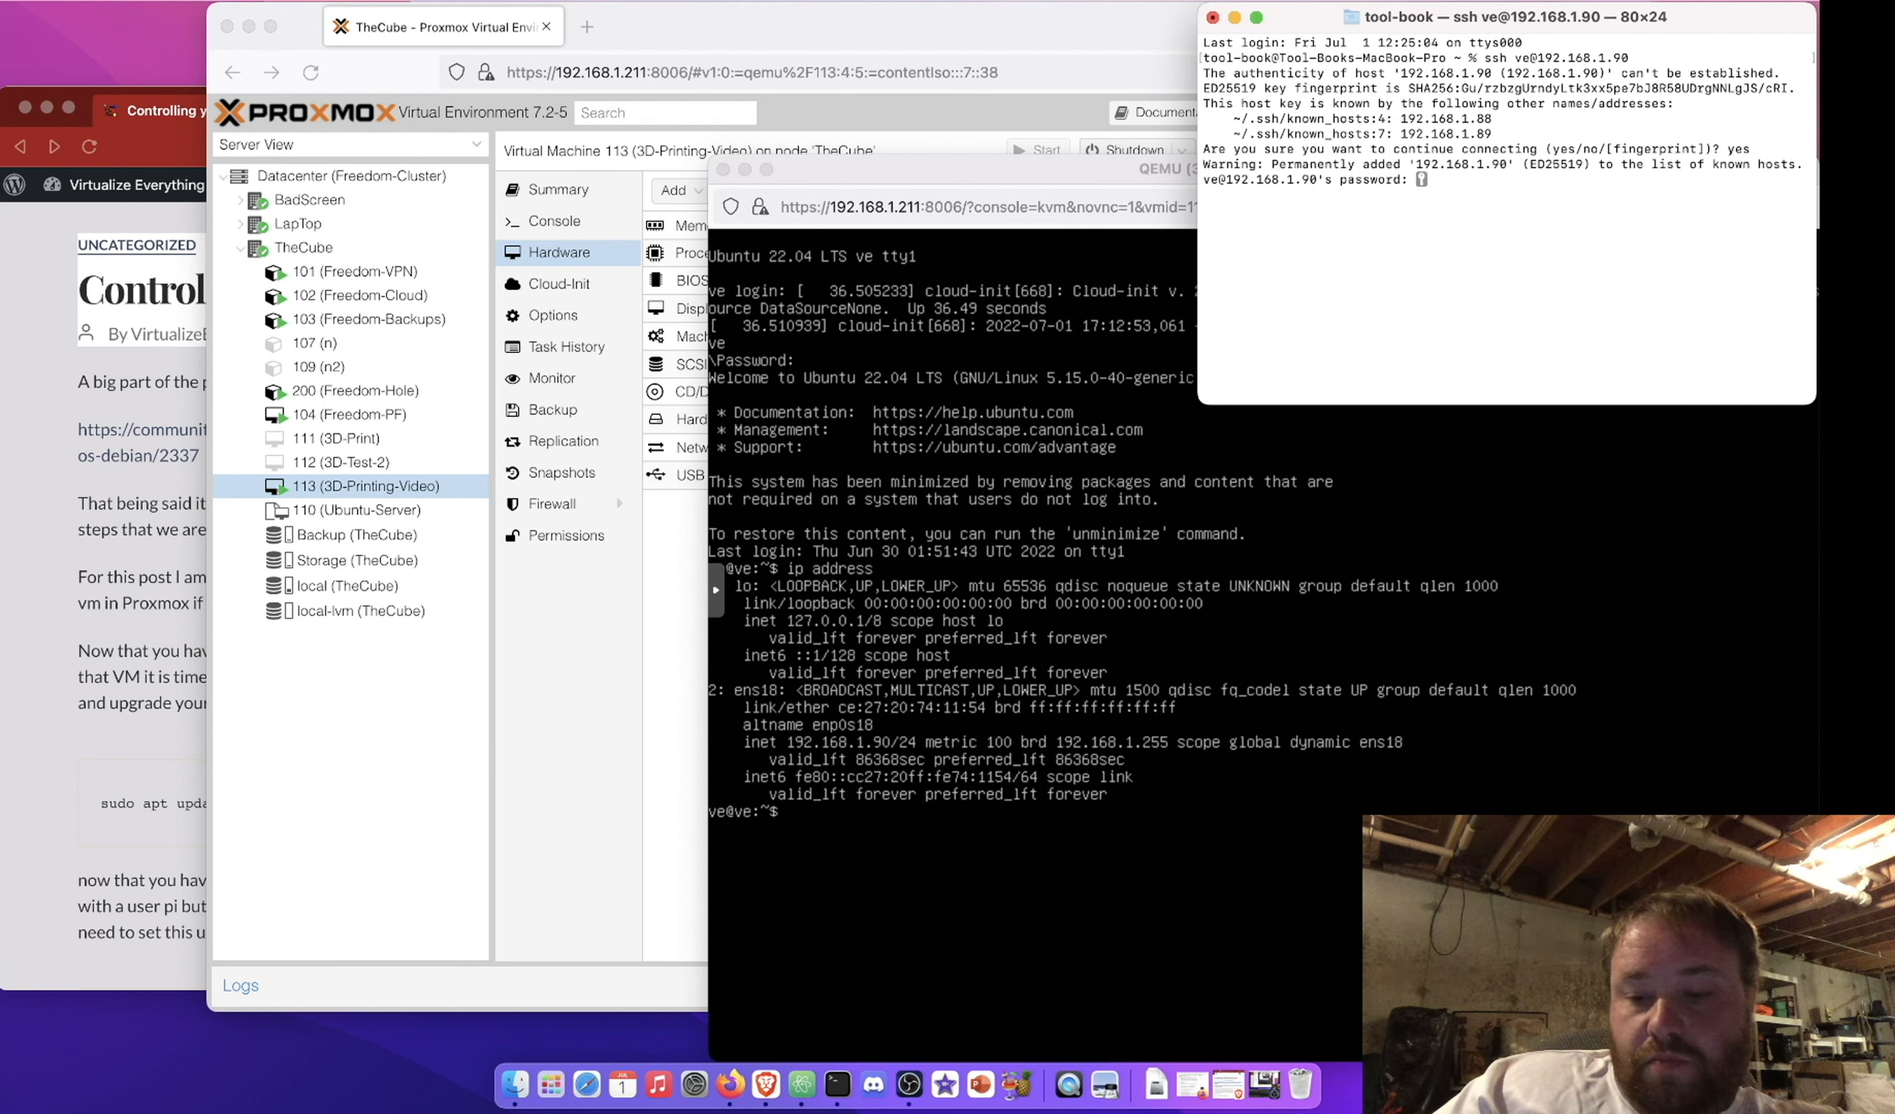
key("Return")
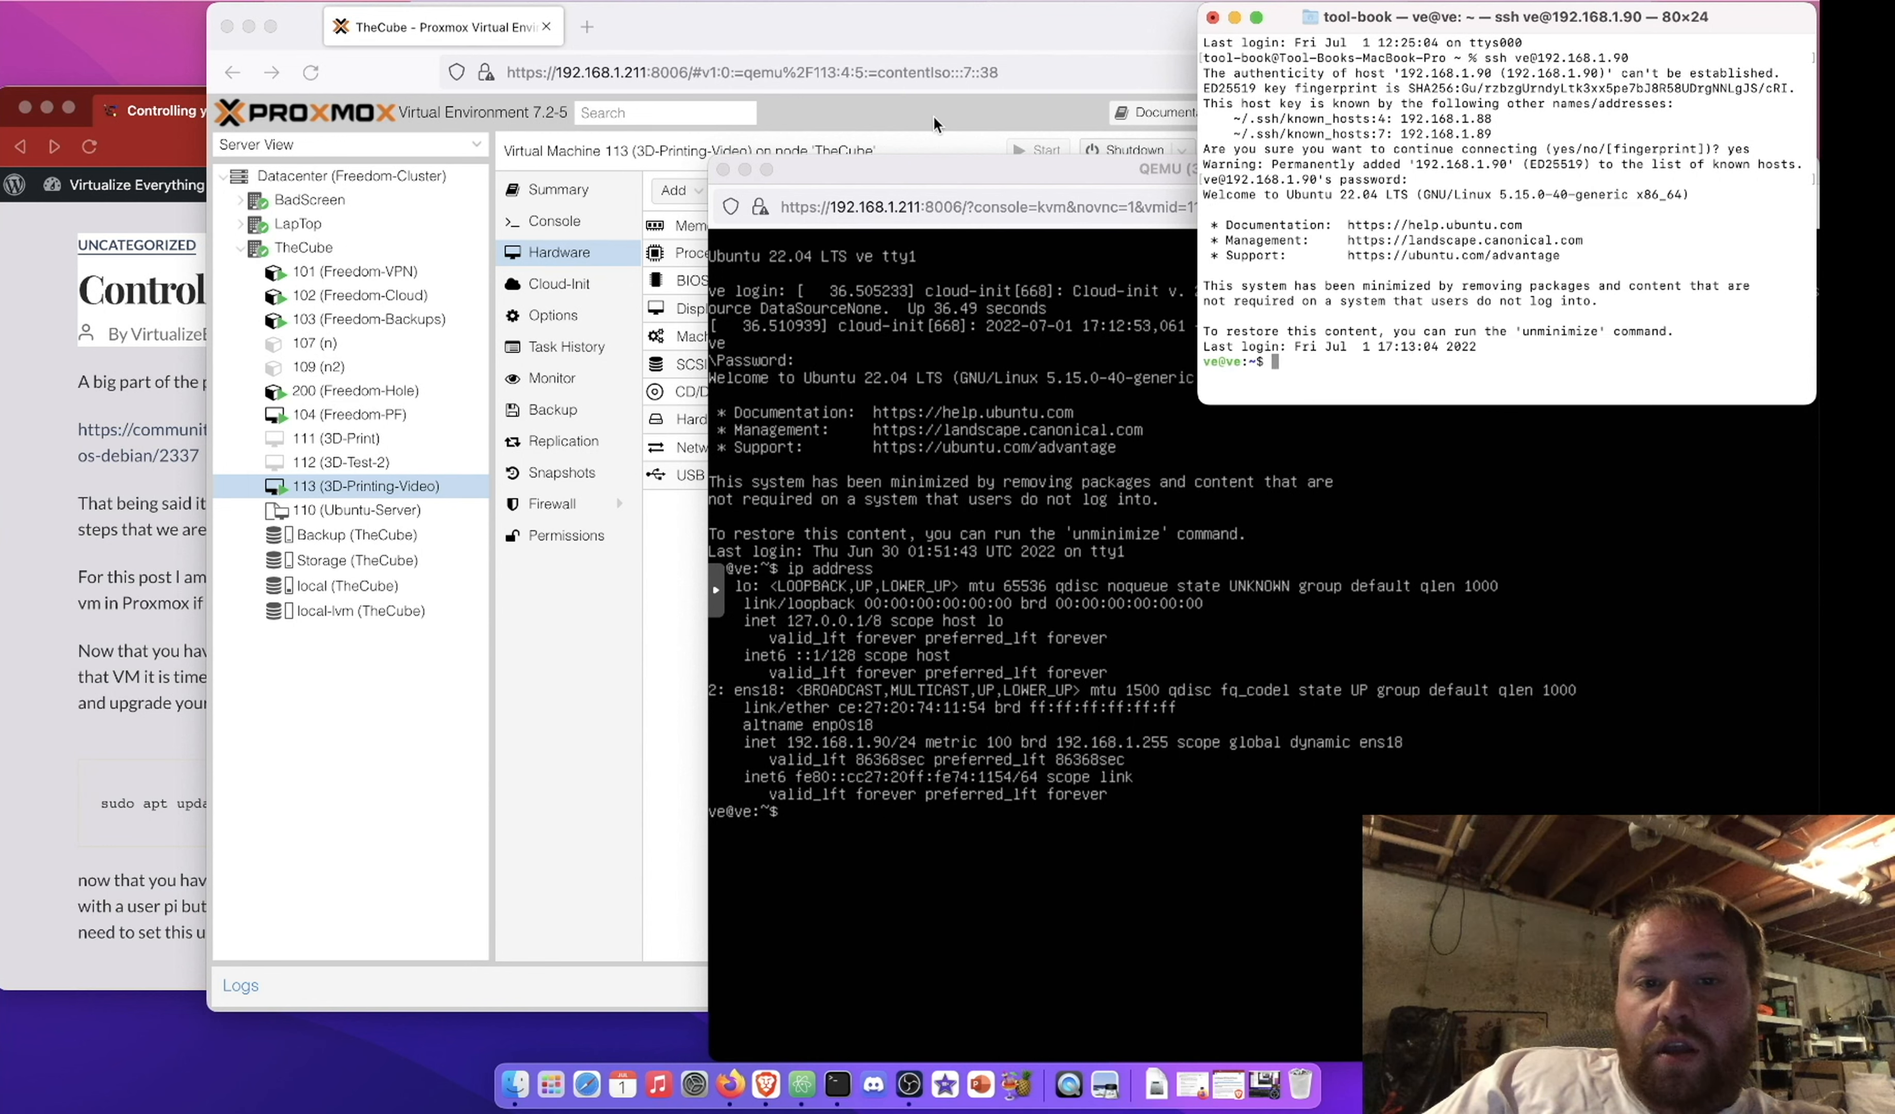
Close the 3D-Printing-Video console and bring forward the blog post on controlling a 3D printer and the SSH terminal
left_click(881, 171)
left_click(723, 169)
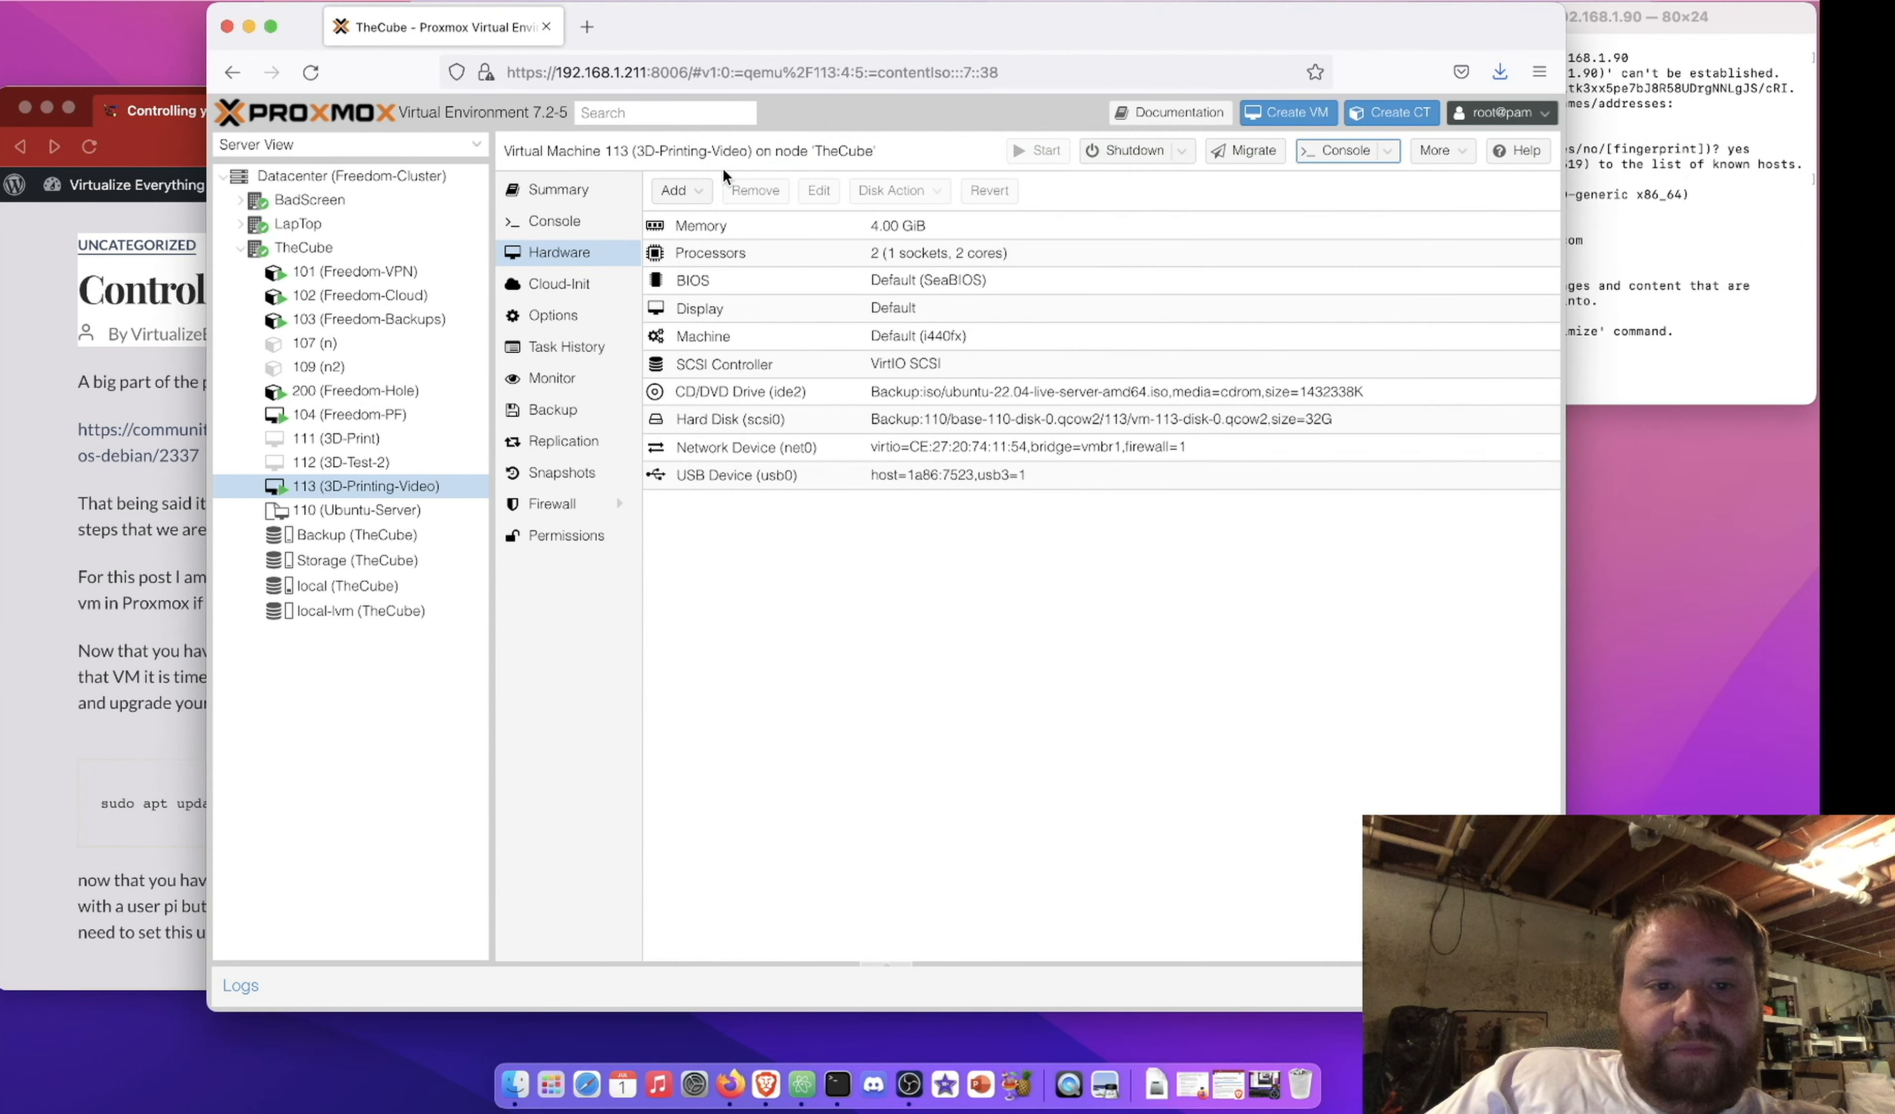
left_click(43, 417)
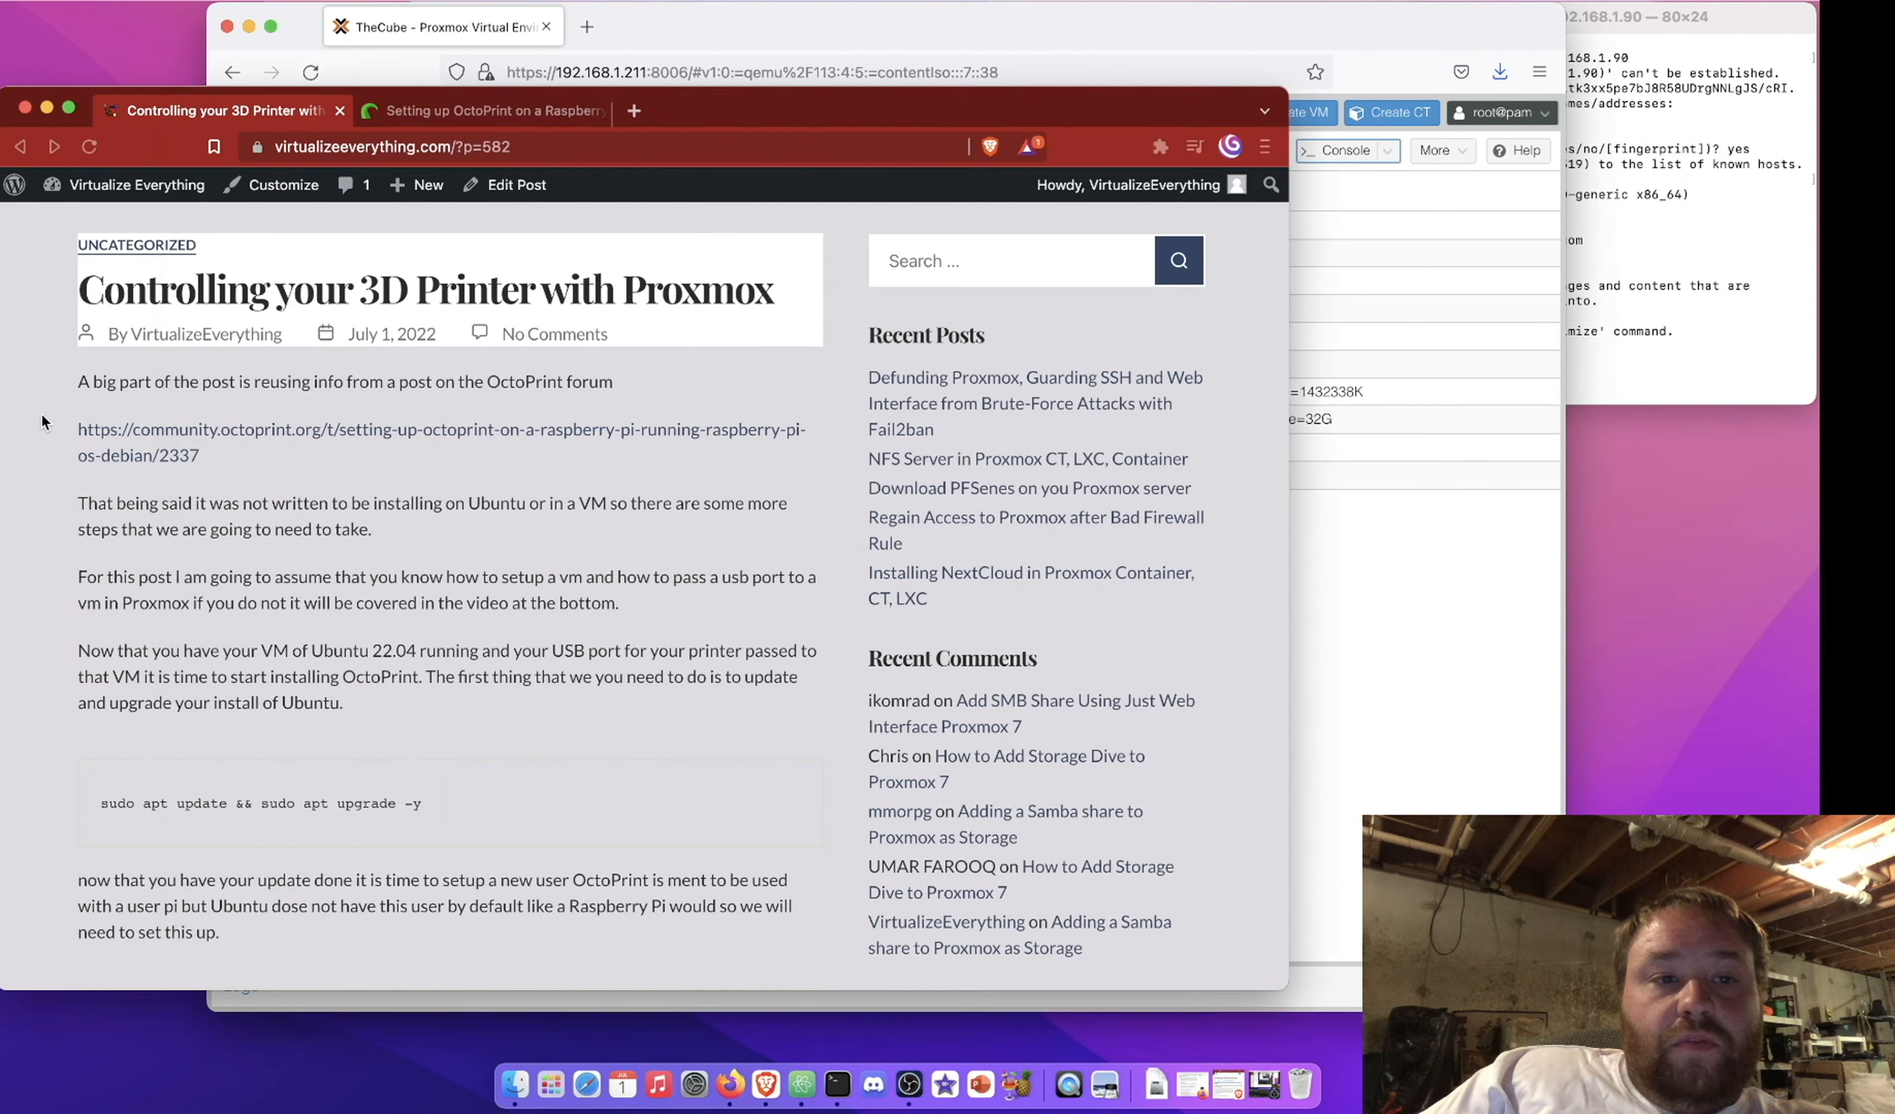
left_click(1706, 35)
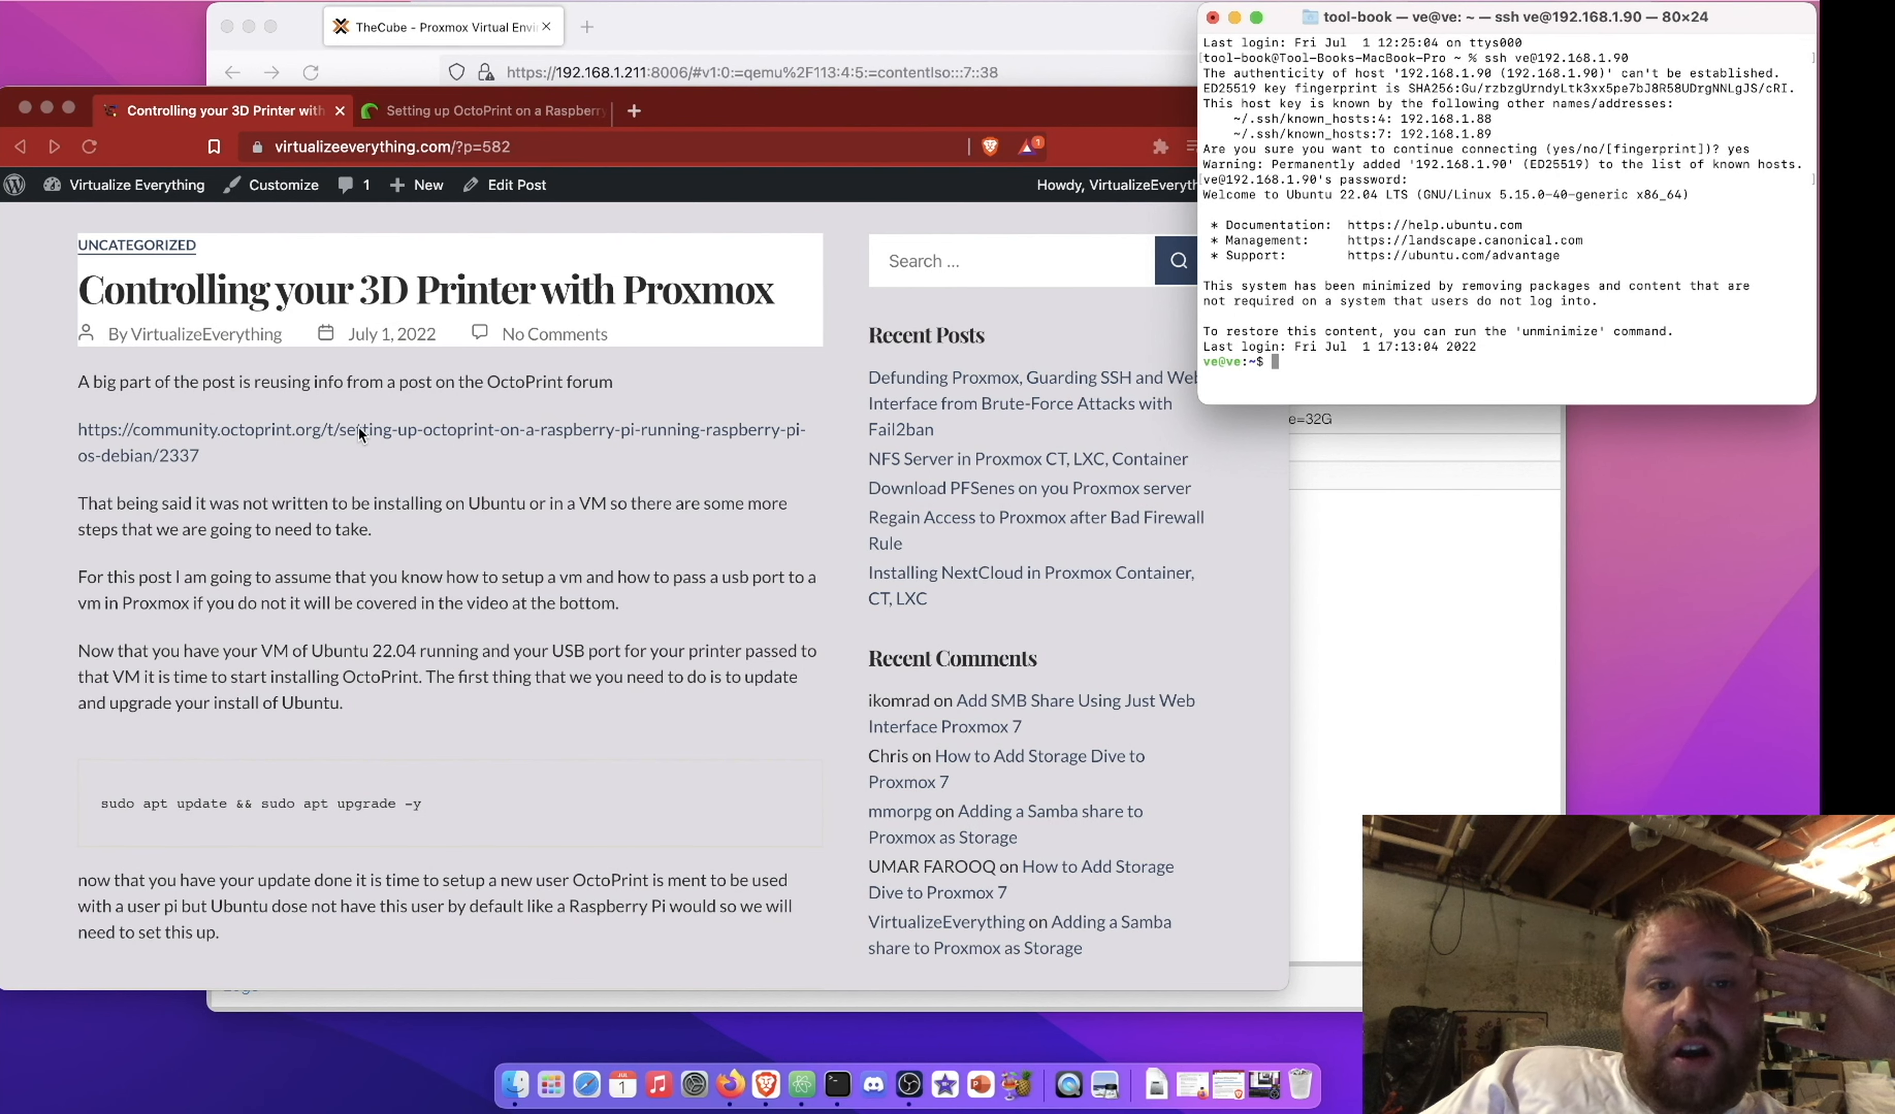
Skim the OctoPrint forum guide on setting up OctoPrint on a Raspberry Pi, and return to the blog post
left_click(437, 125)
scroll(376, 629, "down", 15)
scroll(376, 628, "up", 6)
scroll(376, 633, "up", 2)
left_click(226, 110)
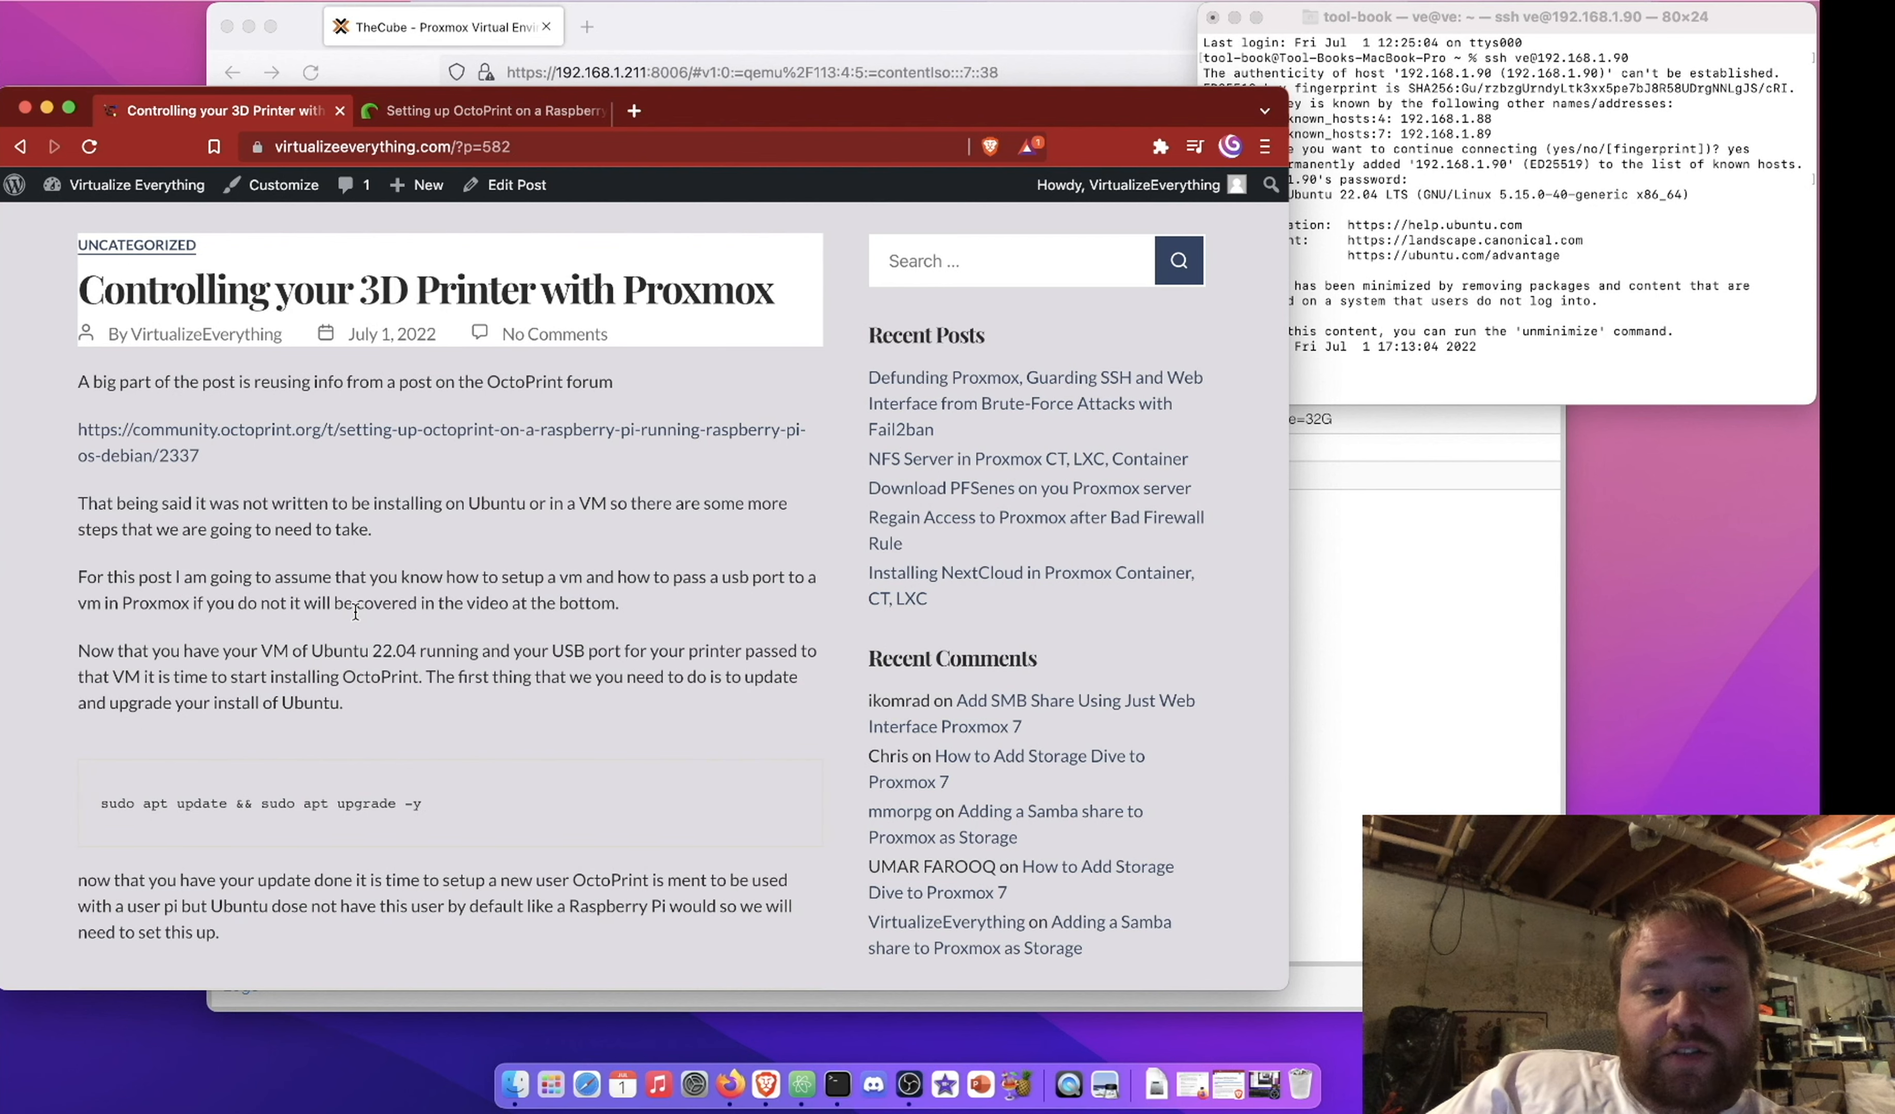
Copy sudo apt update && sudo apt upgrade -y from the blog post and run it in the SSH session
scroll(375, 769, "down", 2)
scroll(376, 770, "down", 2)
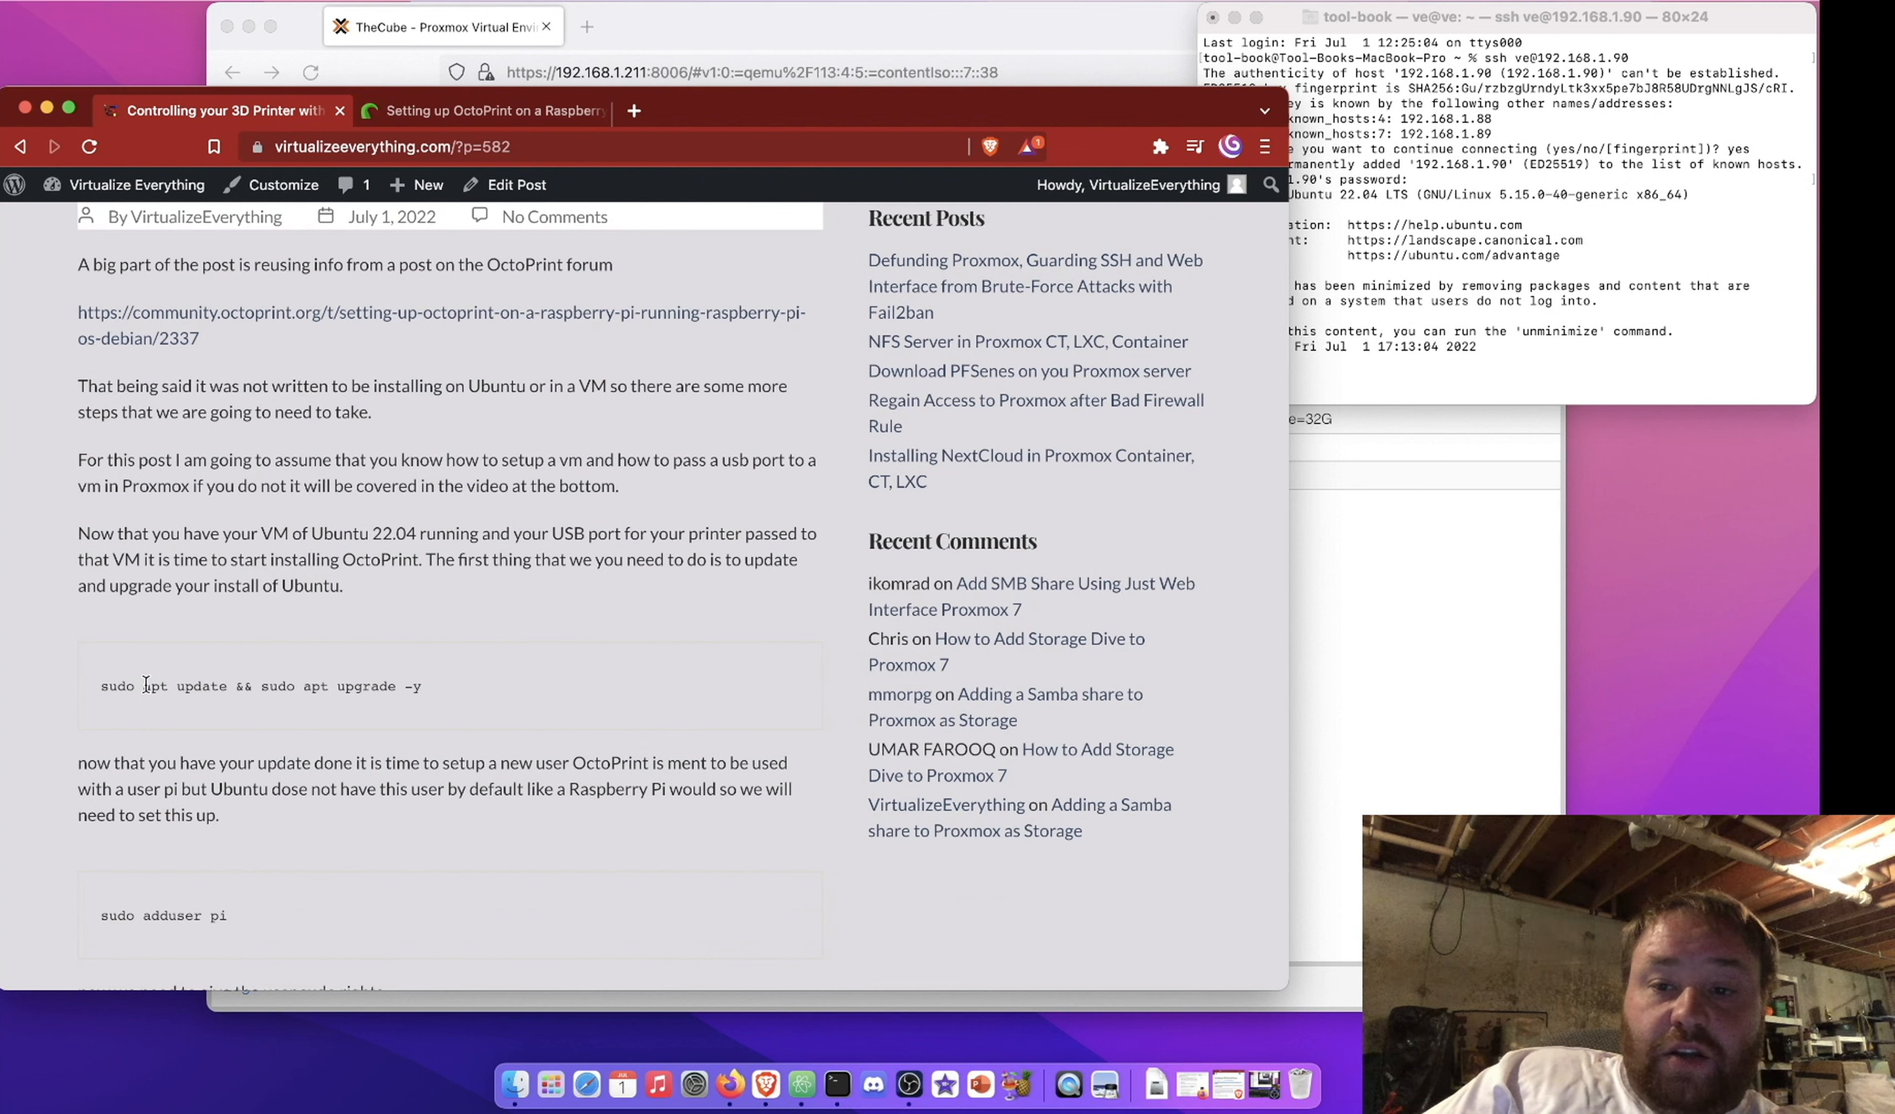
left_click_drag(100, 689, 431, 708)
key("super+c")
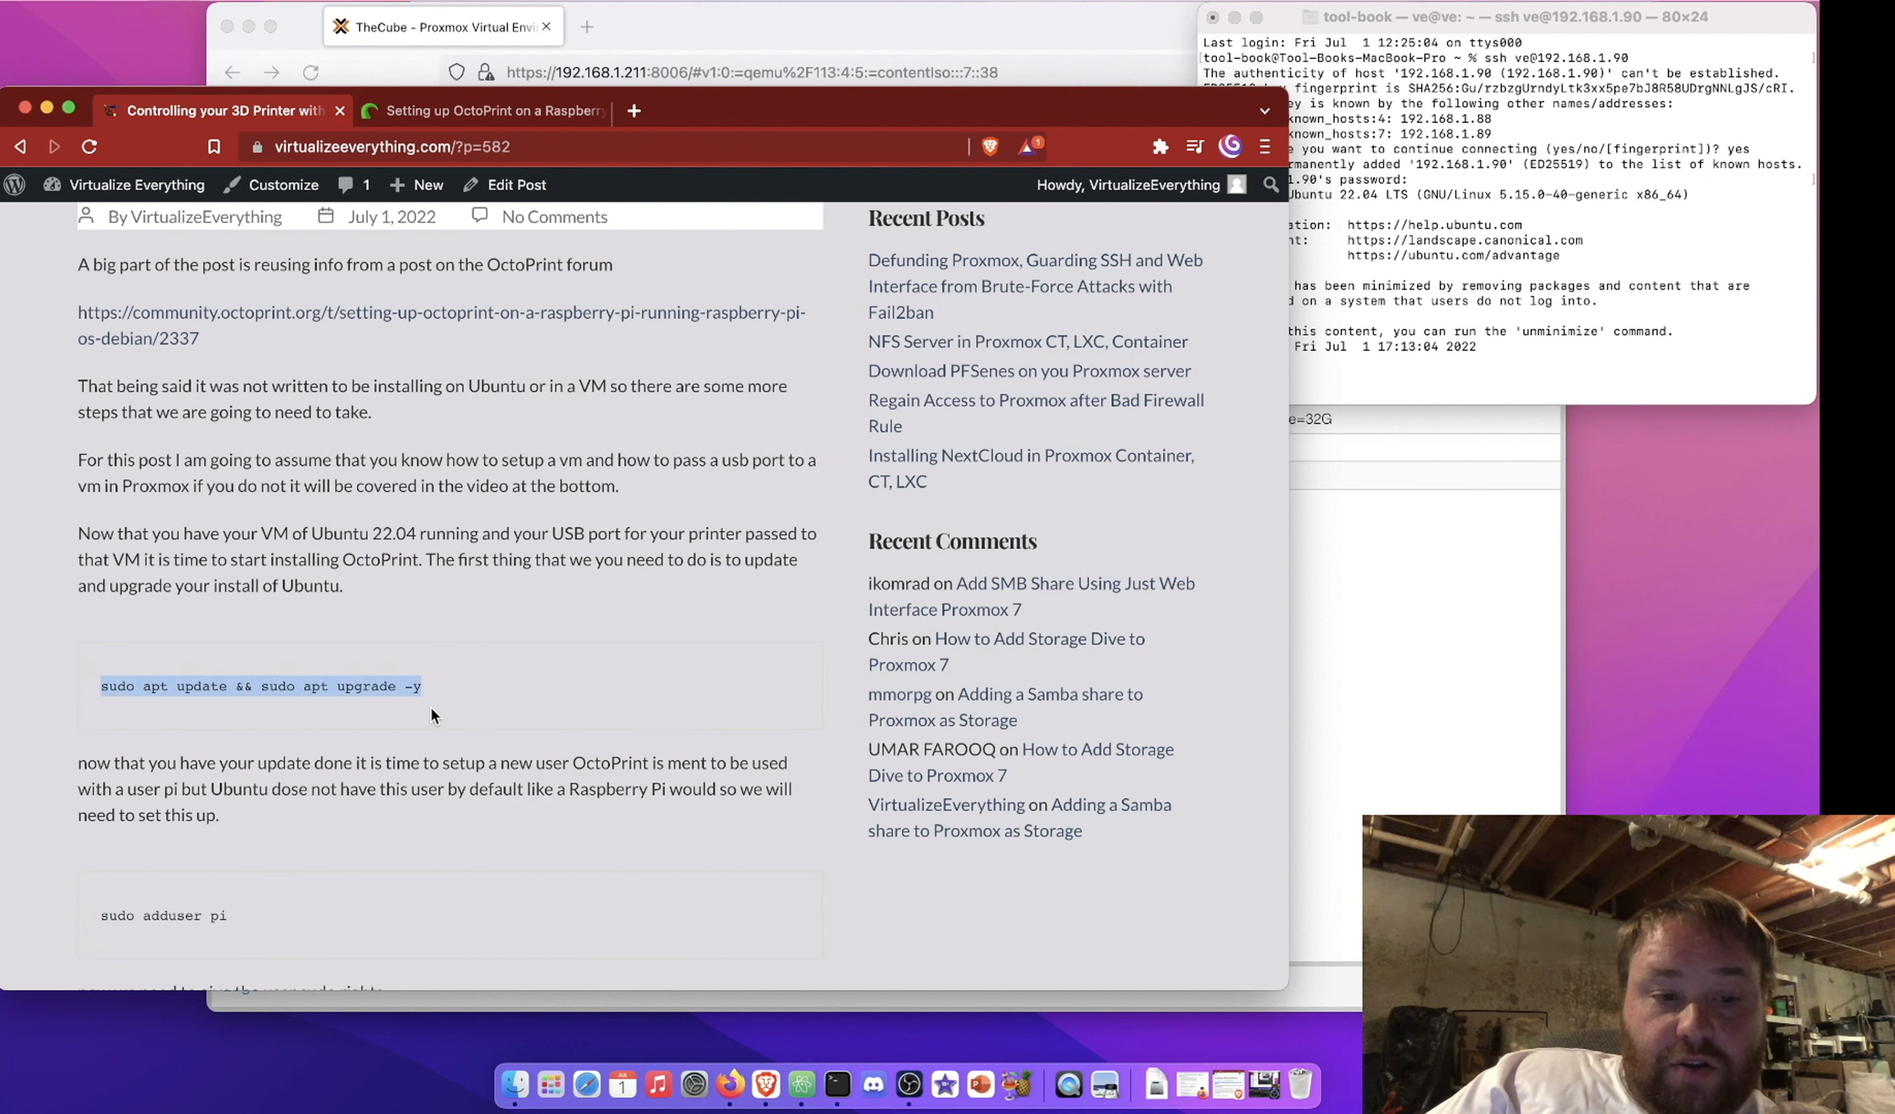
left_click(1427, 299)
key("super+v")
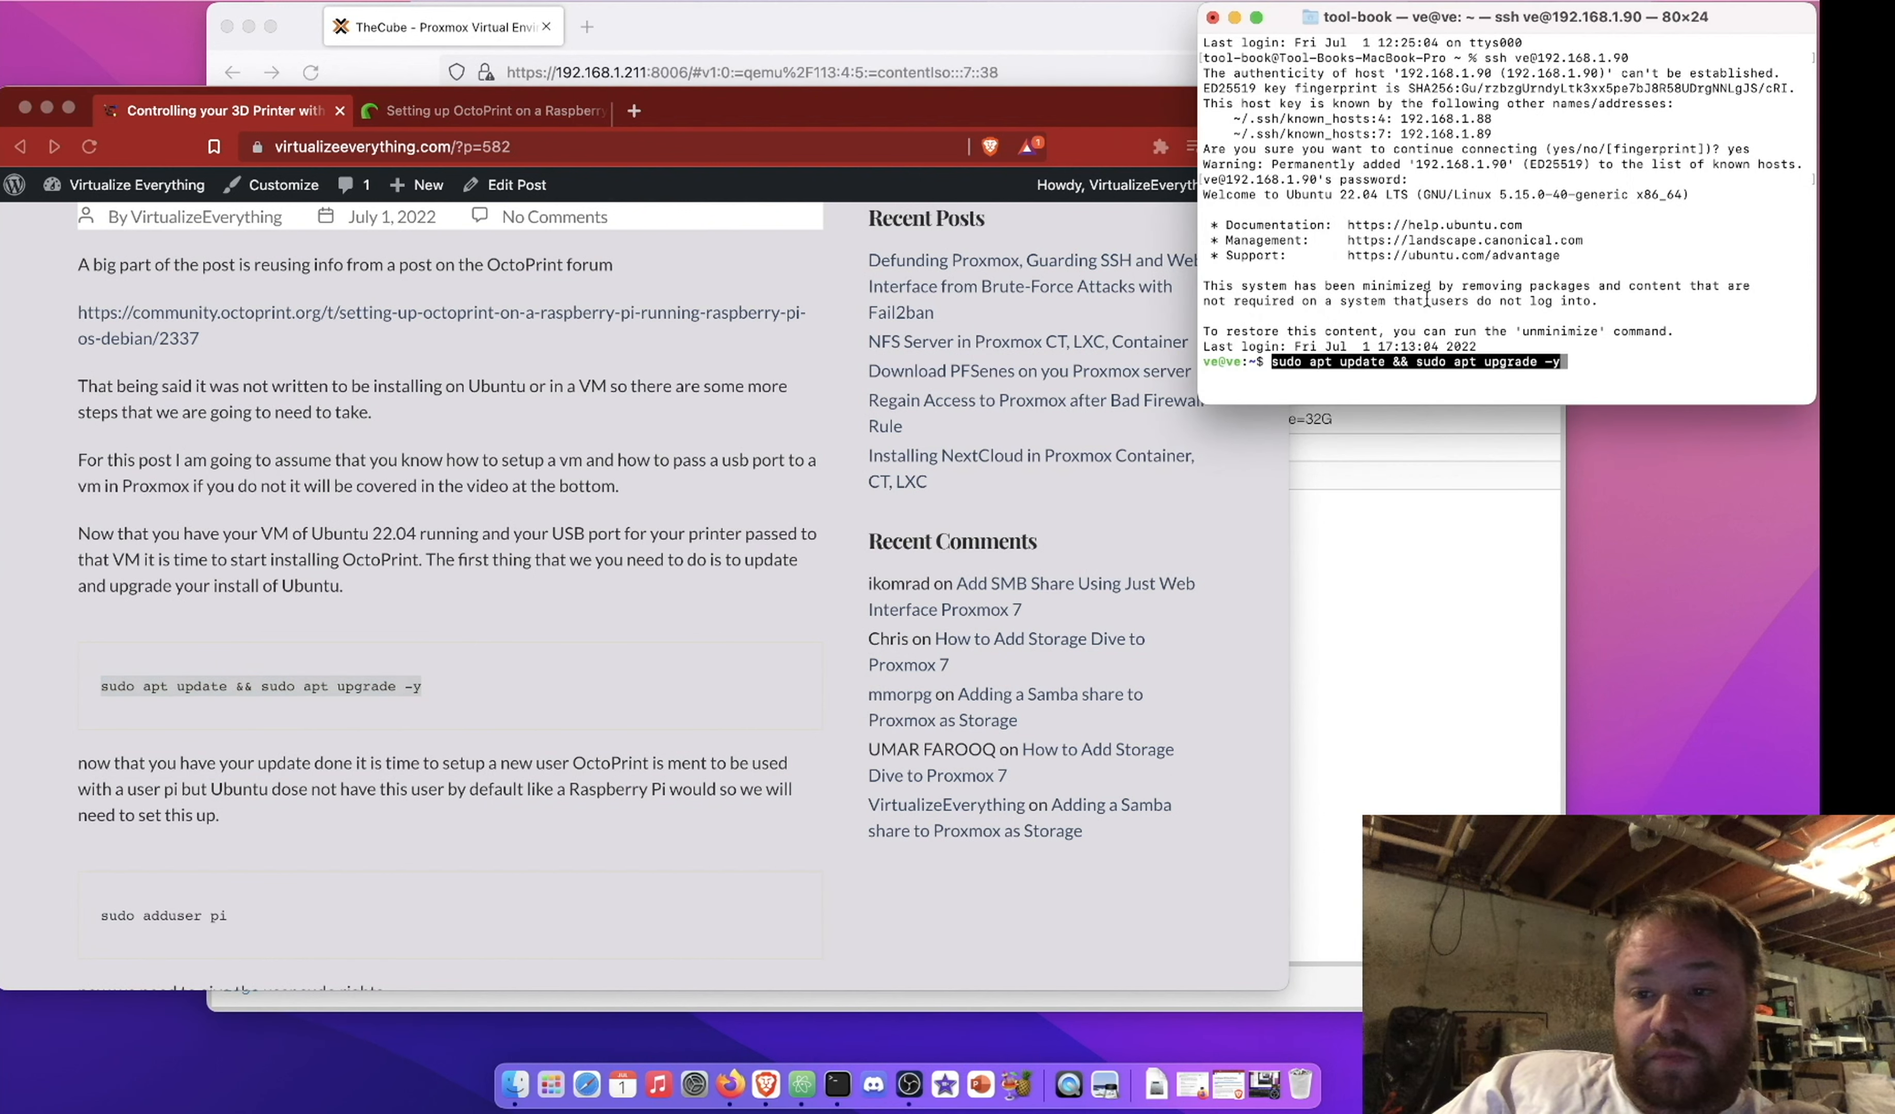
key("Return")
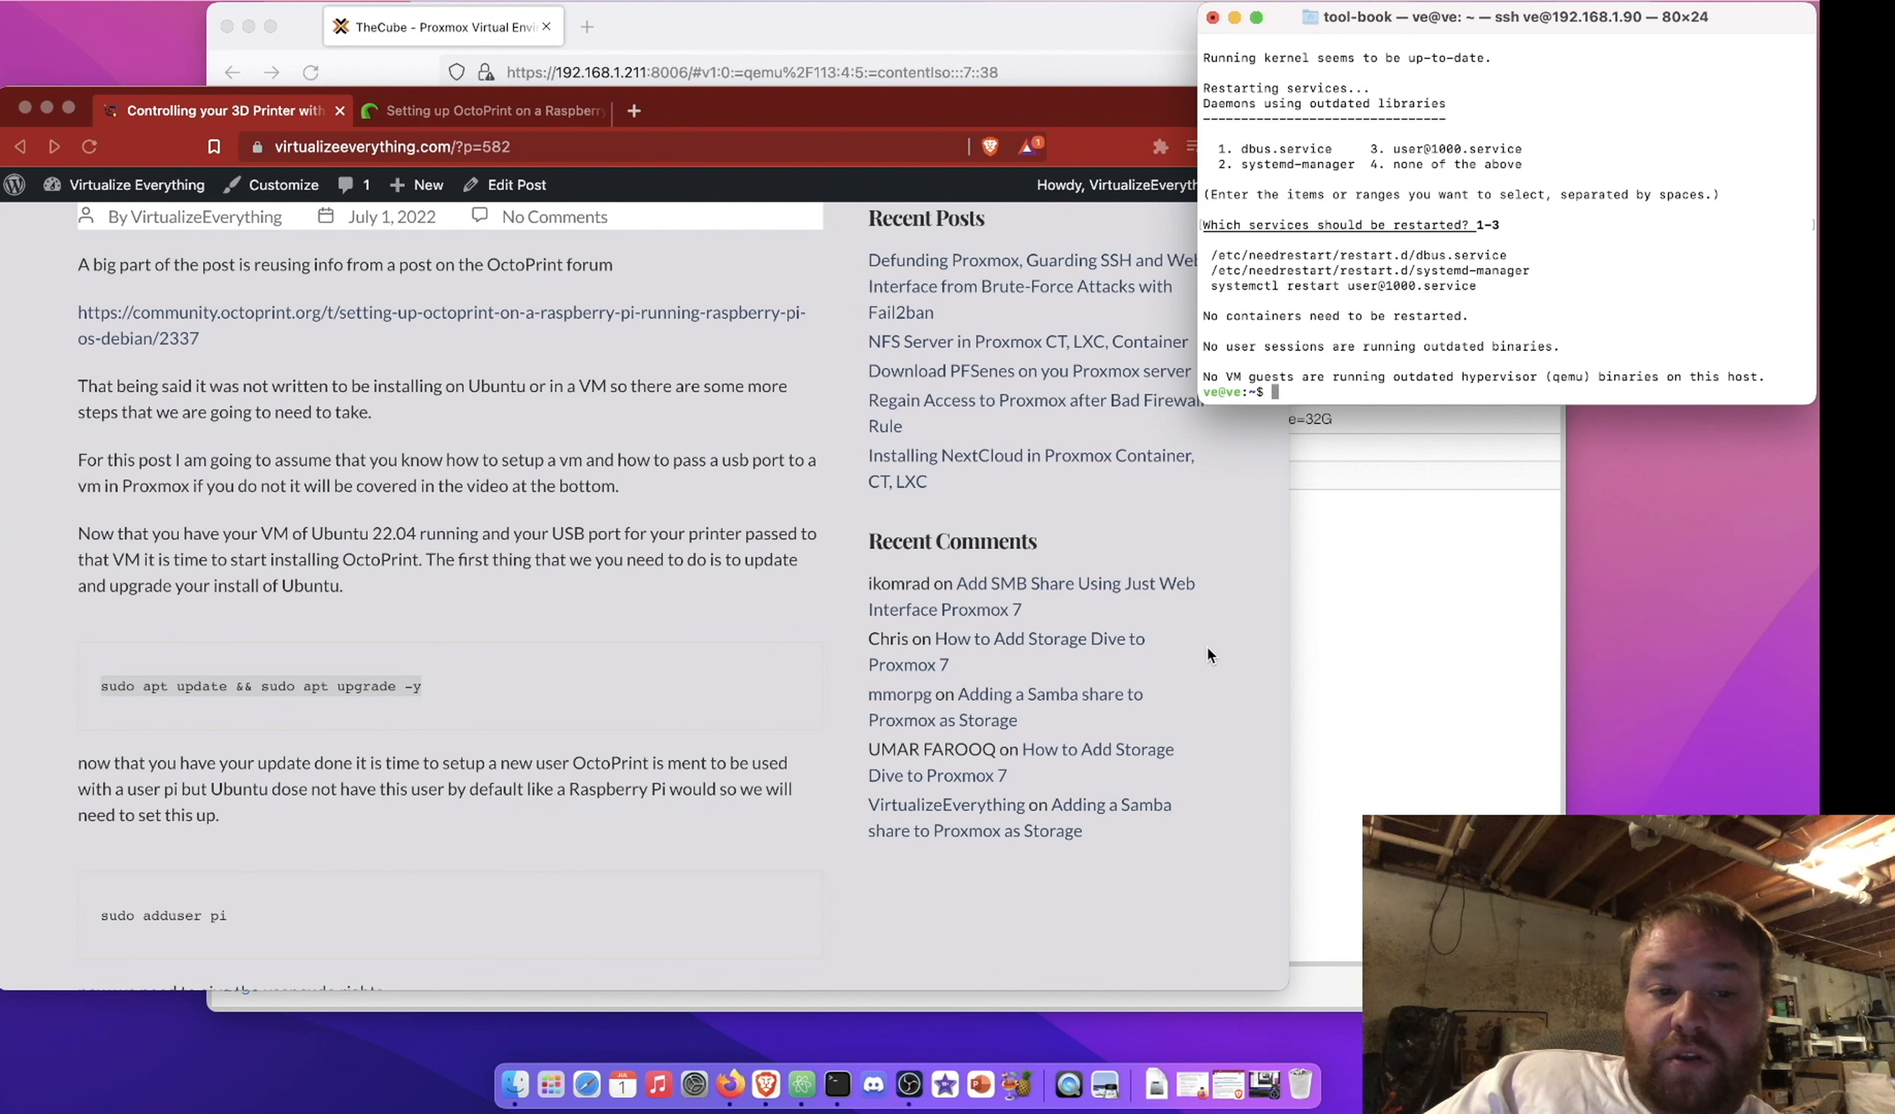
Copy sudo adduser pi from the blog post and run it in the SSH session
scroll(896, 754, "down", 5)
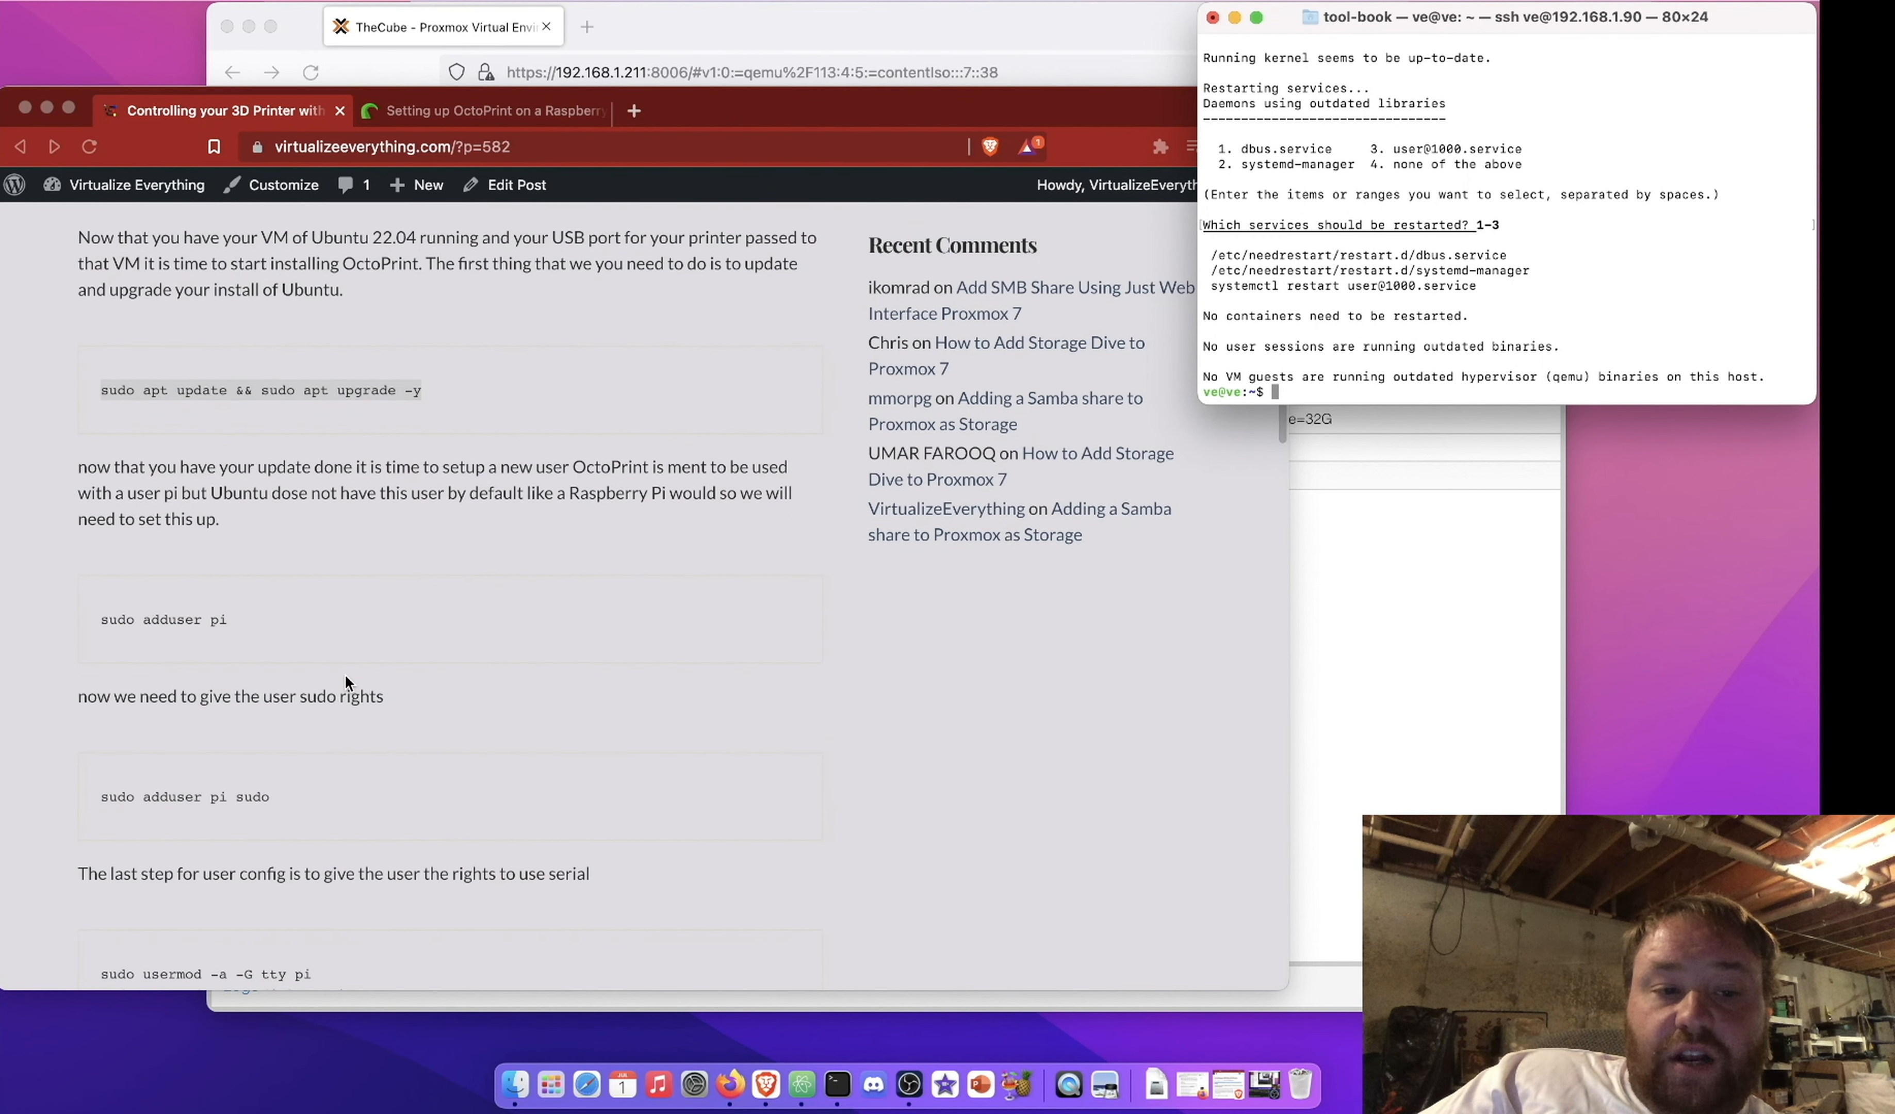
left_click(98, 615)
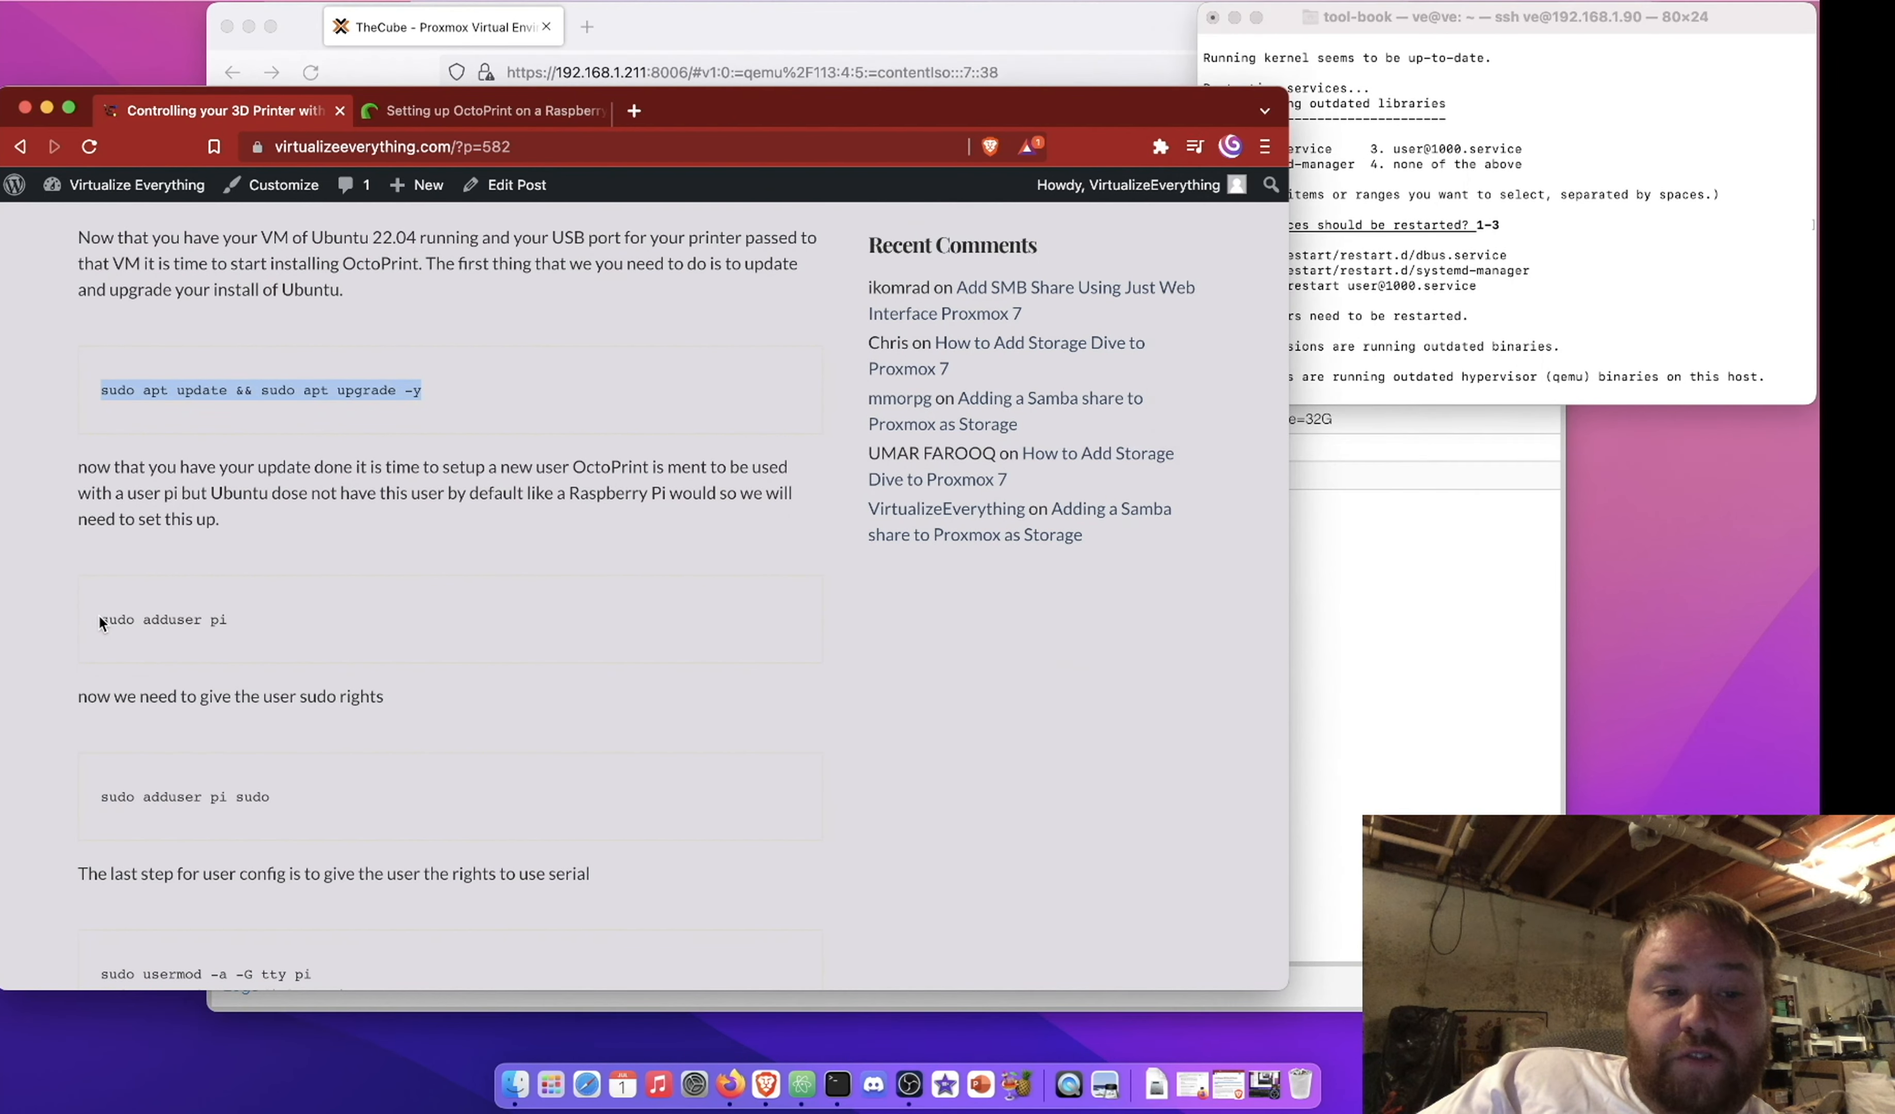
left_click_drag(98, 615, 269, 625)
key("super+c")
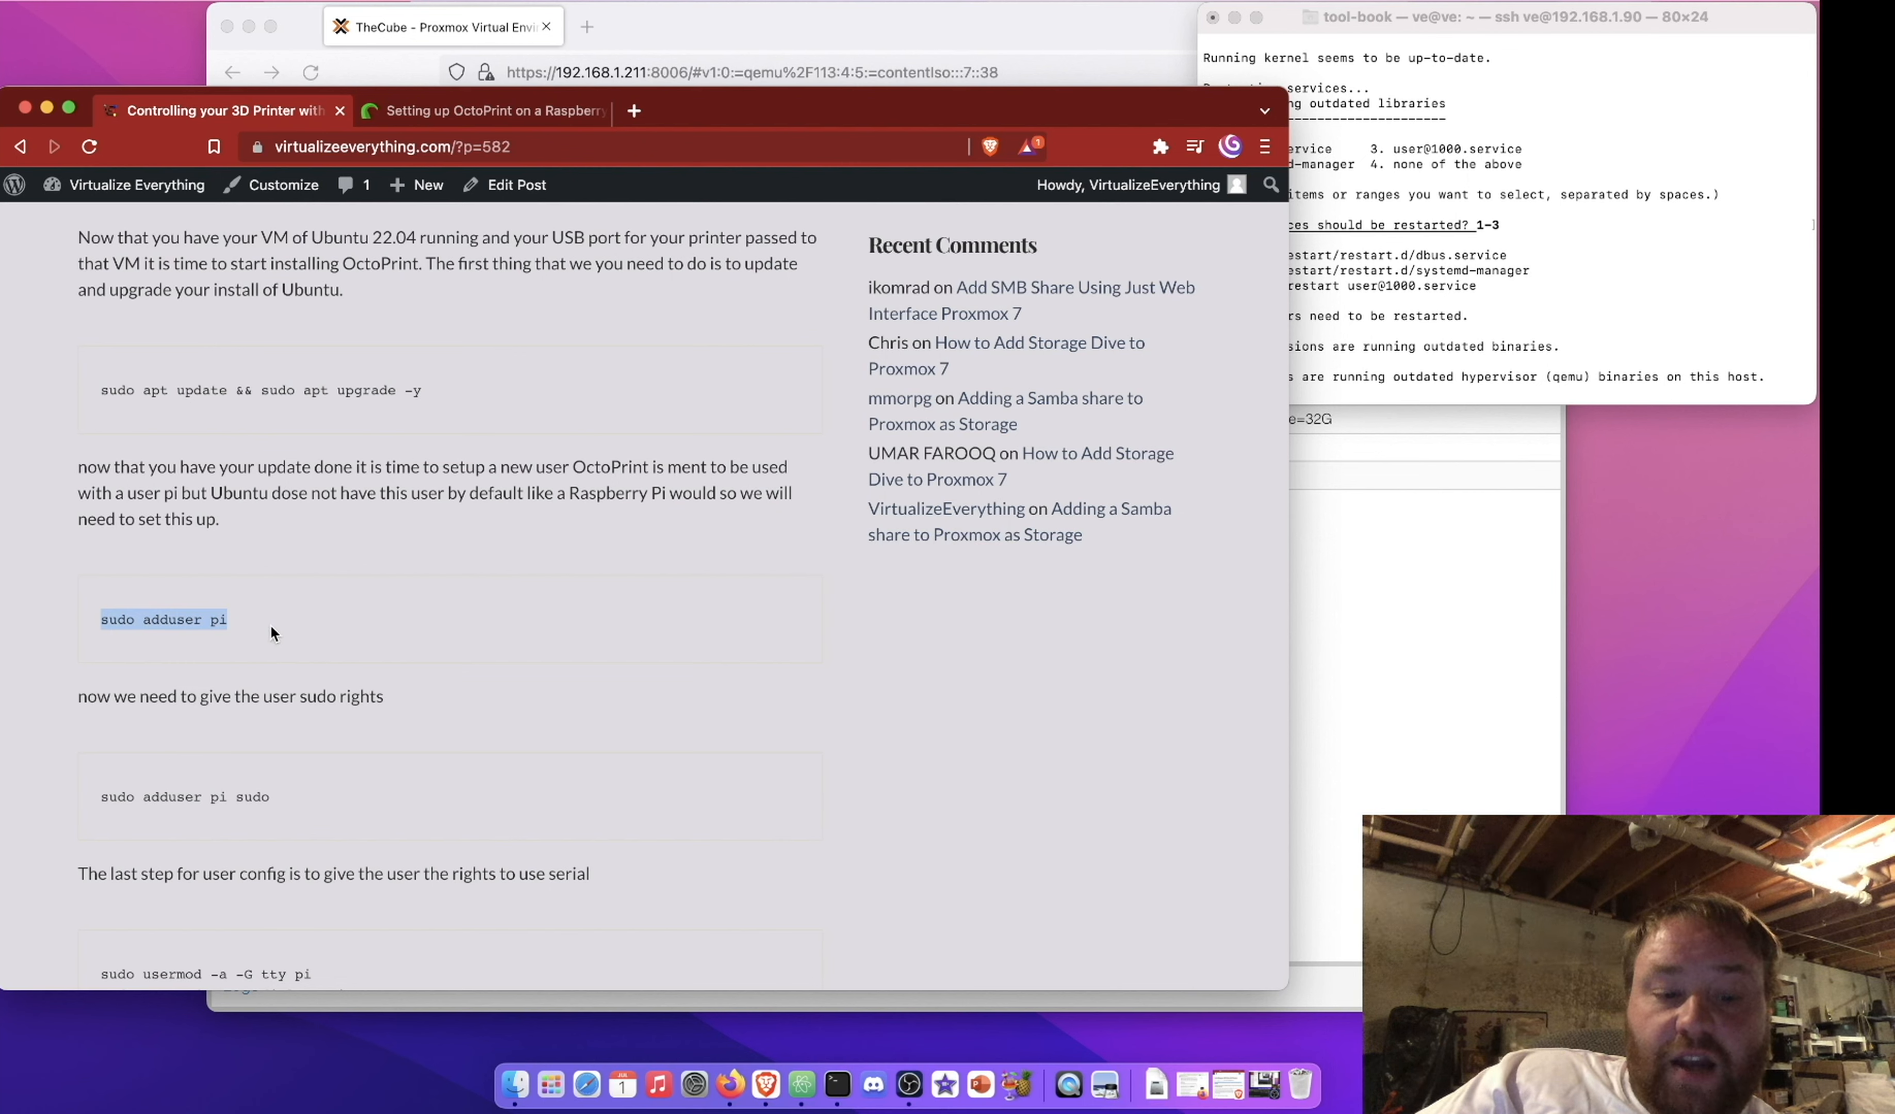
left_click(1543, 299)
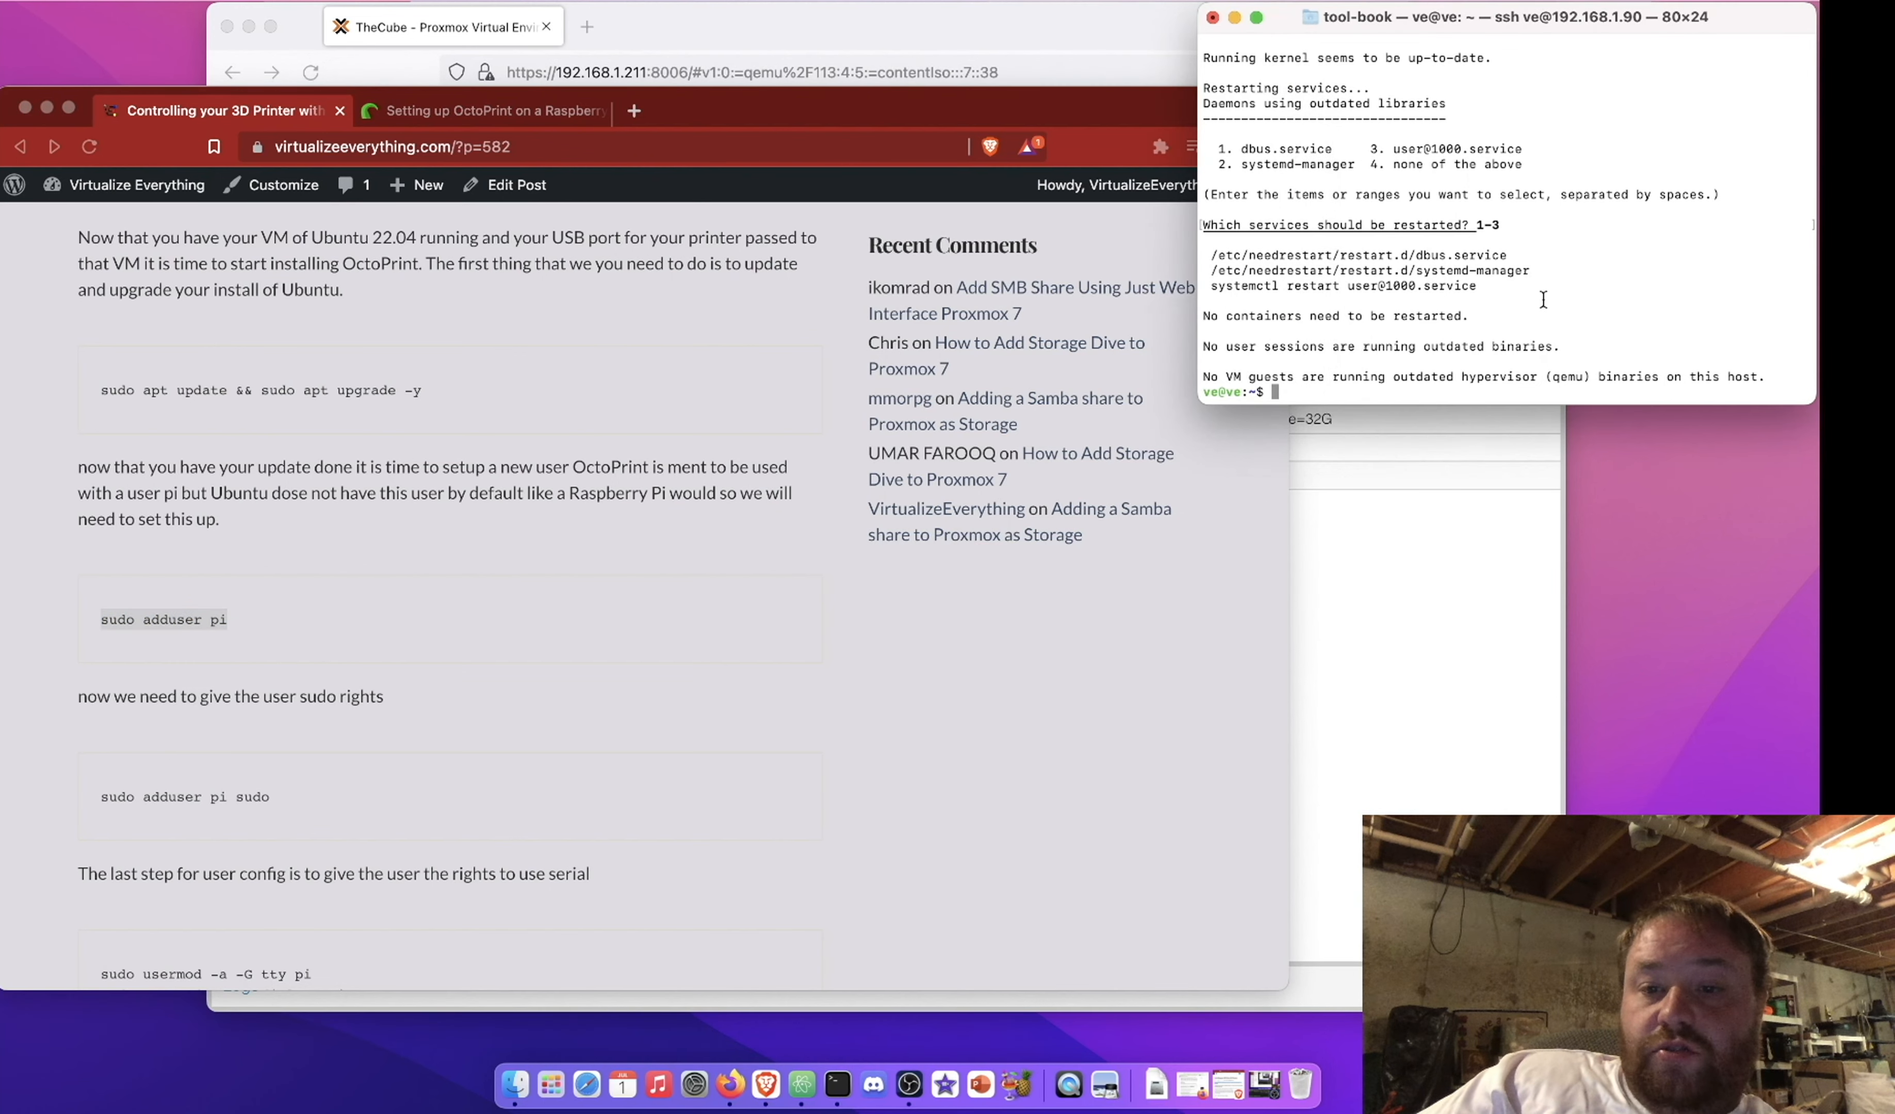
key("super+v")
key("Return")
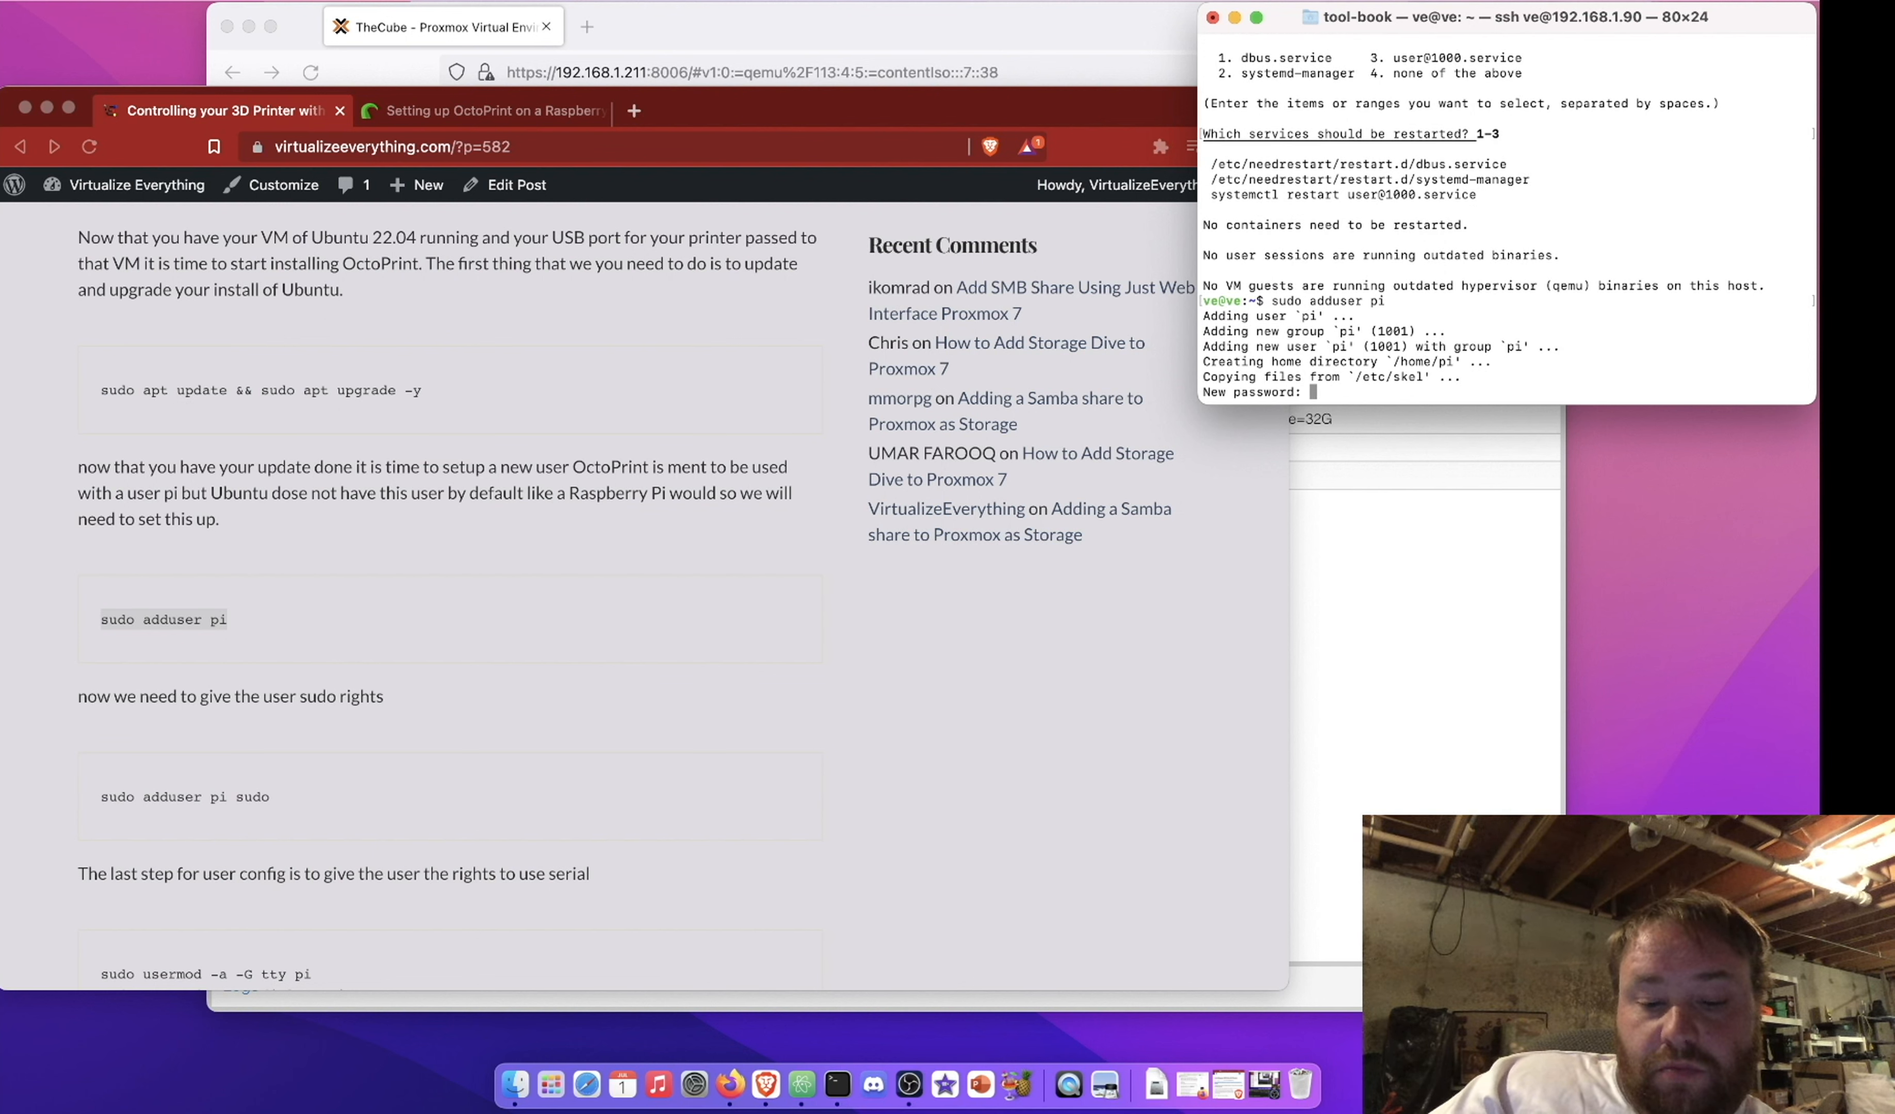
Set and retype the pi user's new password, leave all user details blank, and confirm the information with Y
key("Return")
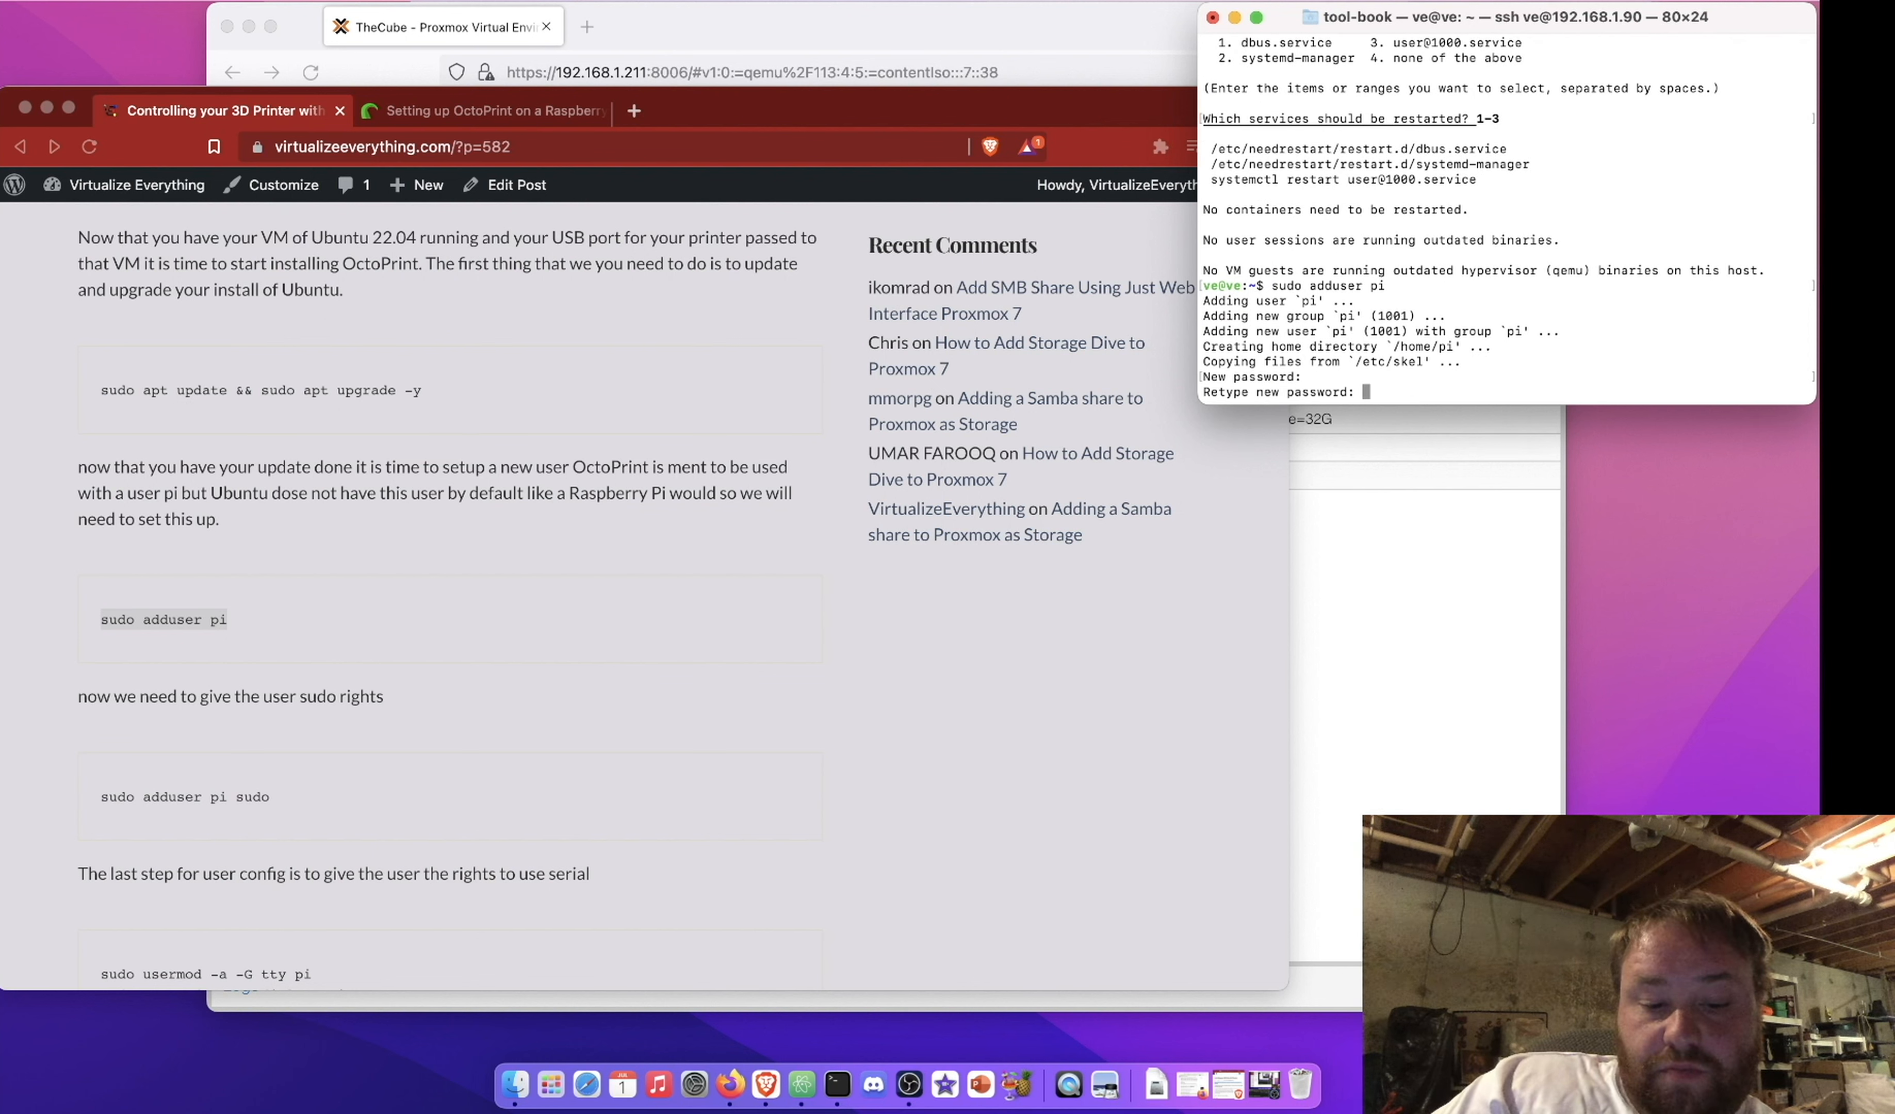
key("Return")
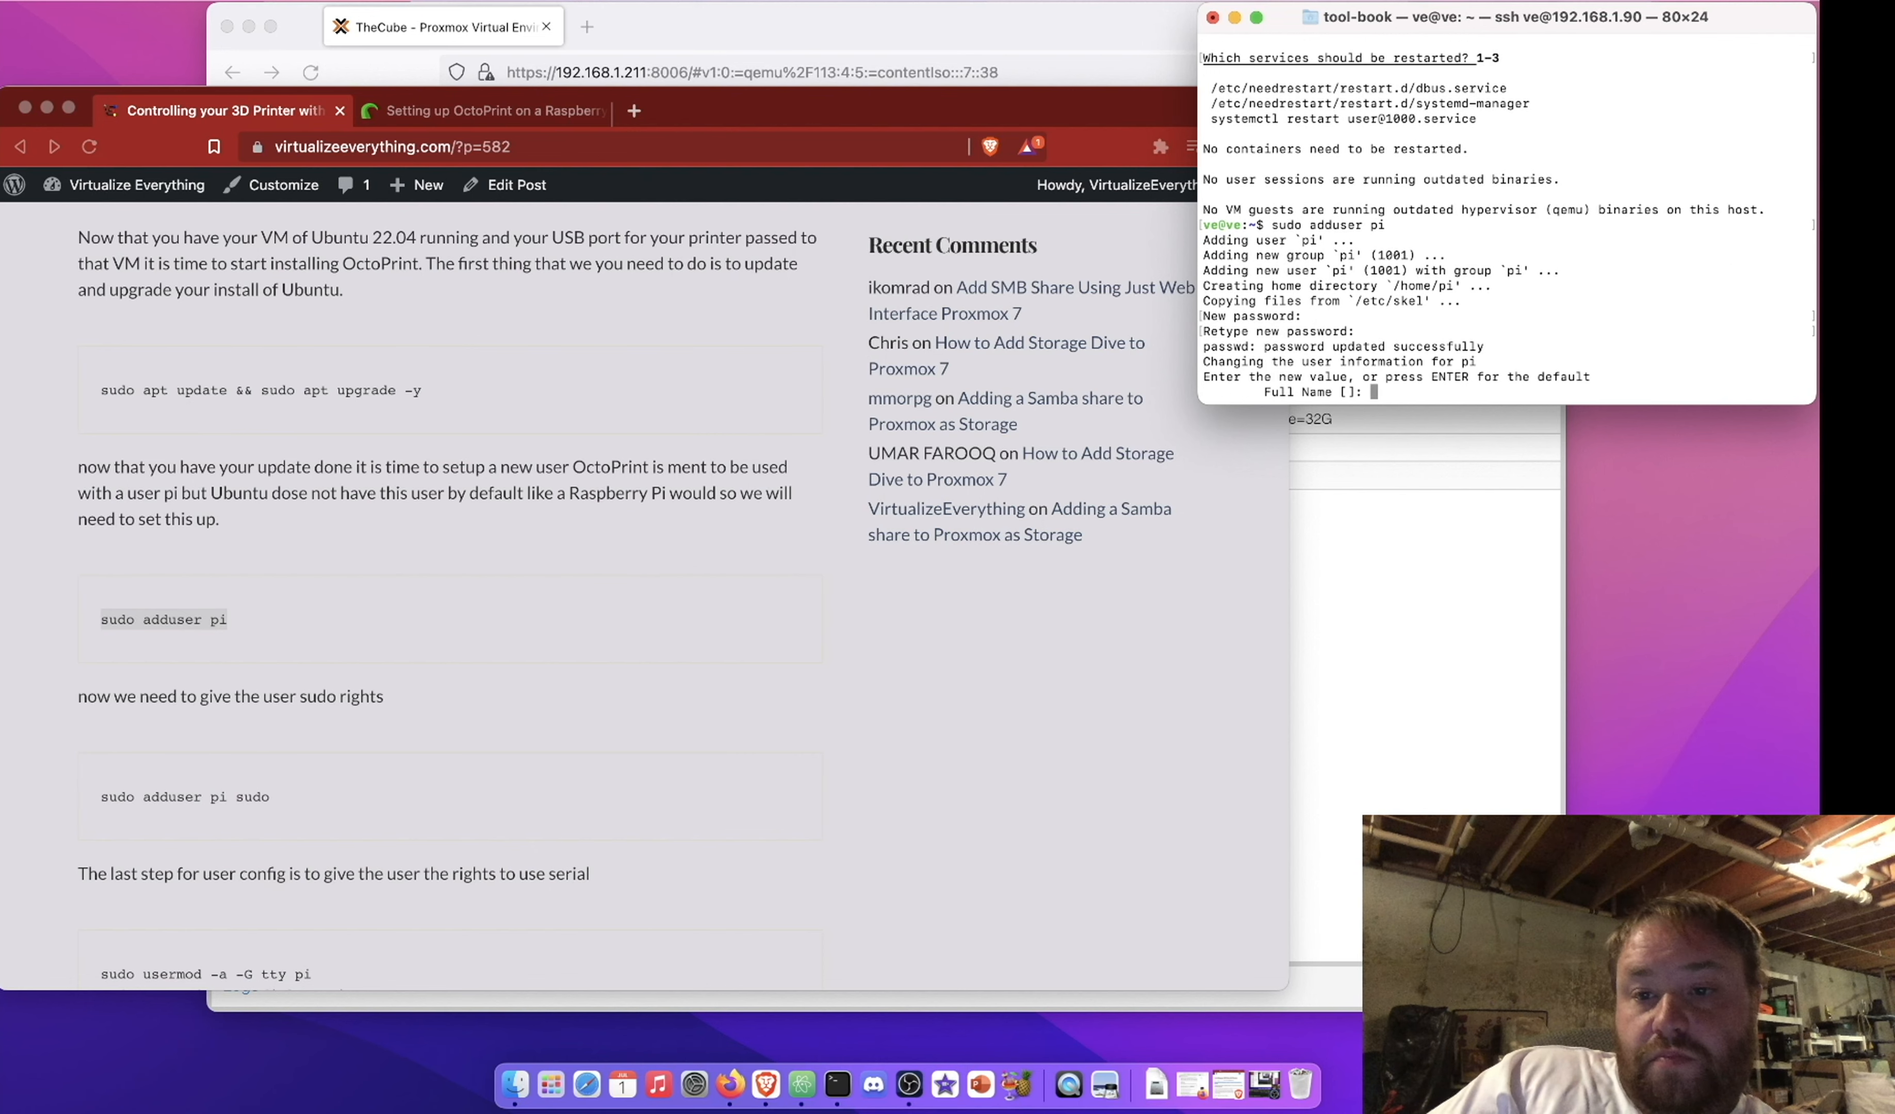
key("Return")
key("Return")
key("Return")
key("Return")
key("Return")
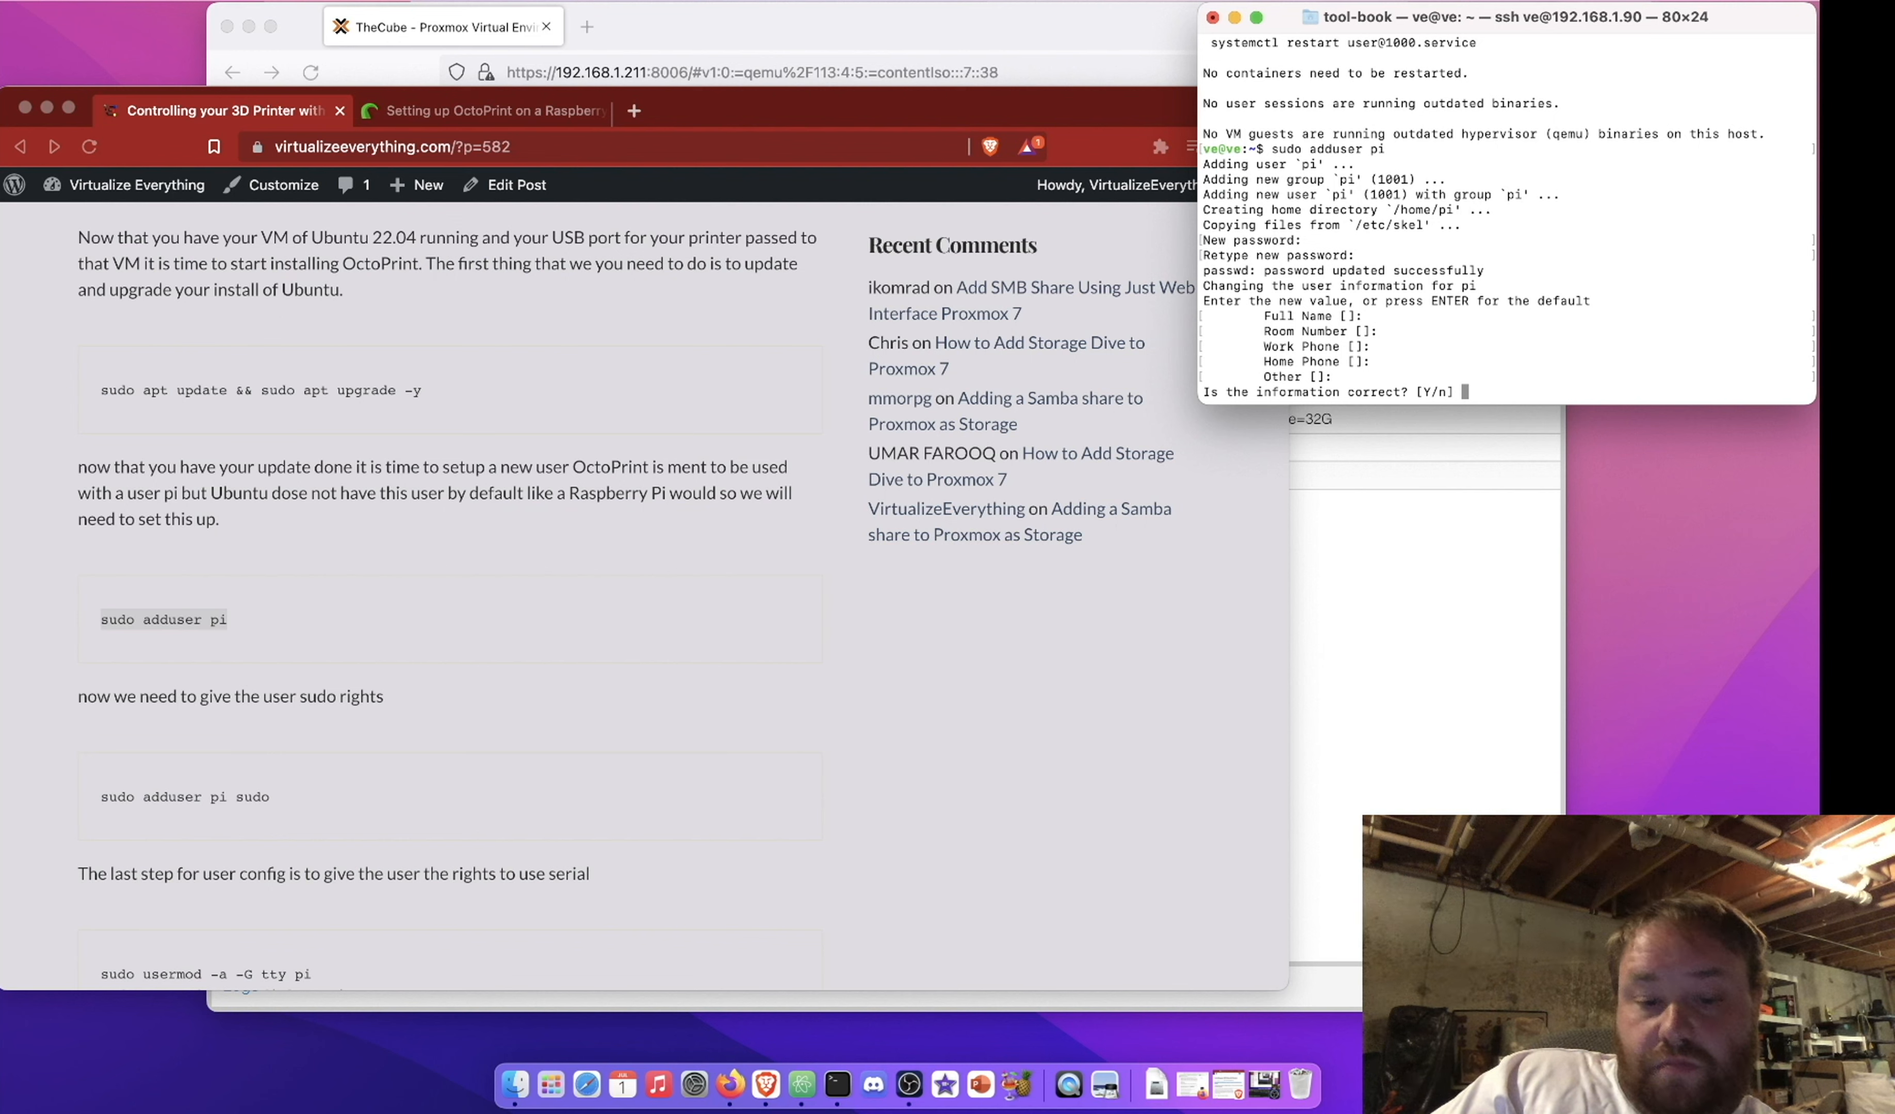
type("Y")
key("Return")
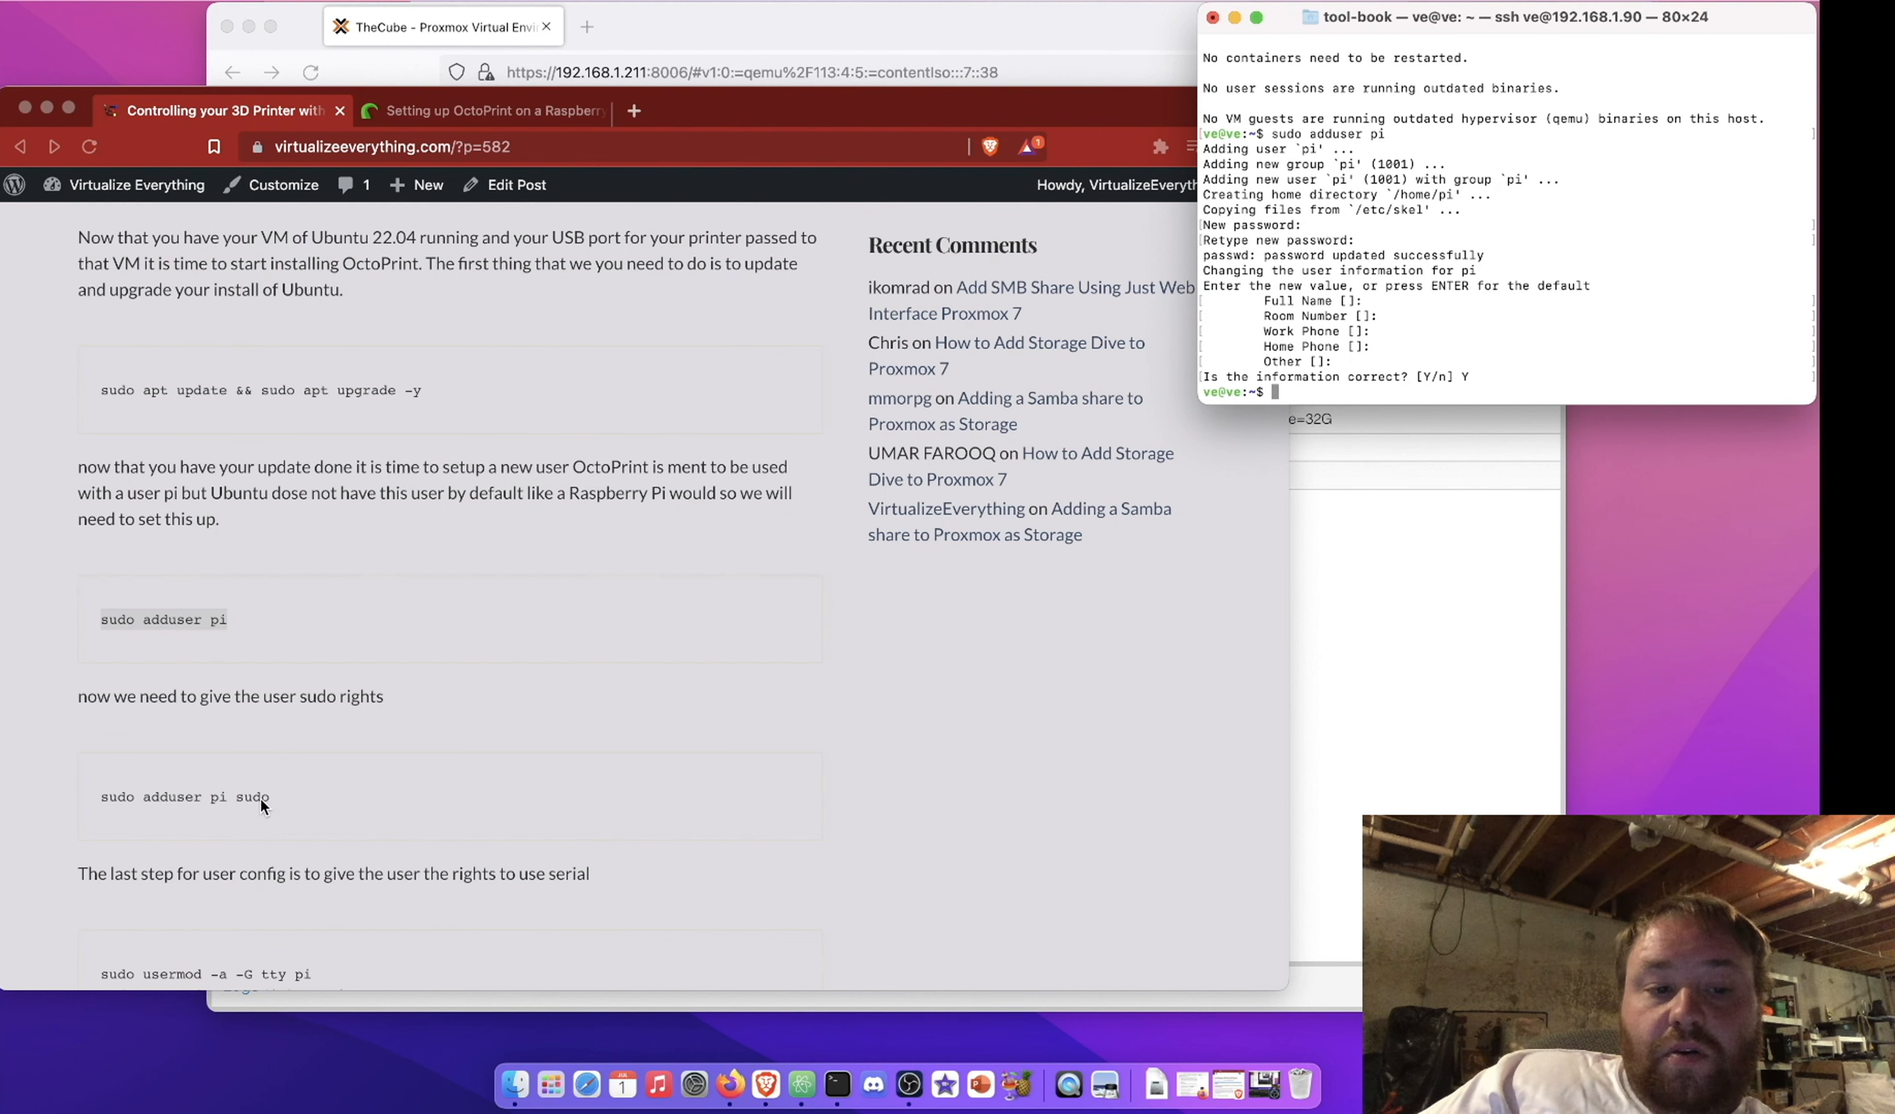
Copy sudo adduser pi sudo from the blog post and run it to give the pi user sudo rights
left_click(142, 802)
left_click_drag(102, 797, 272, 798)
key("super+c")
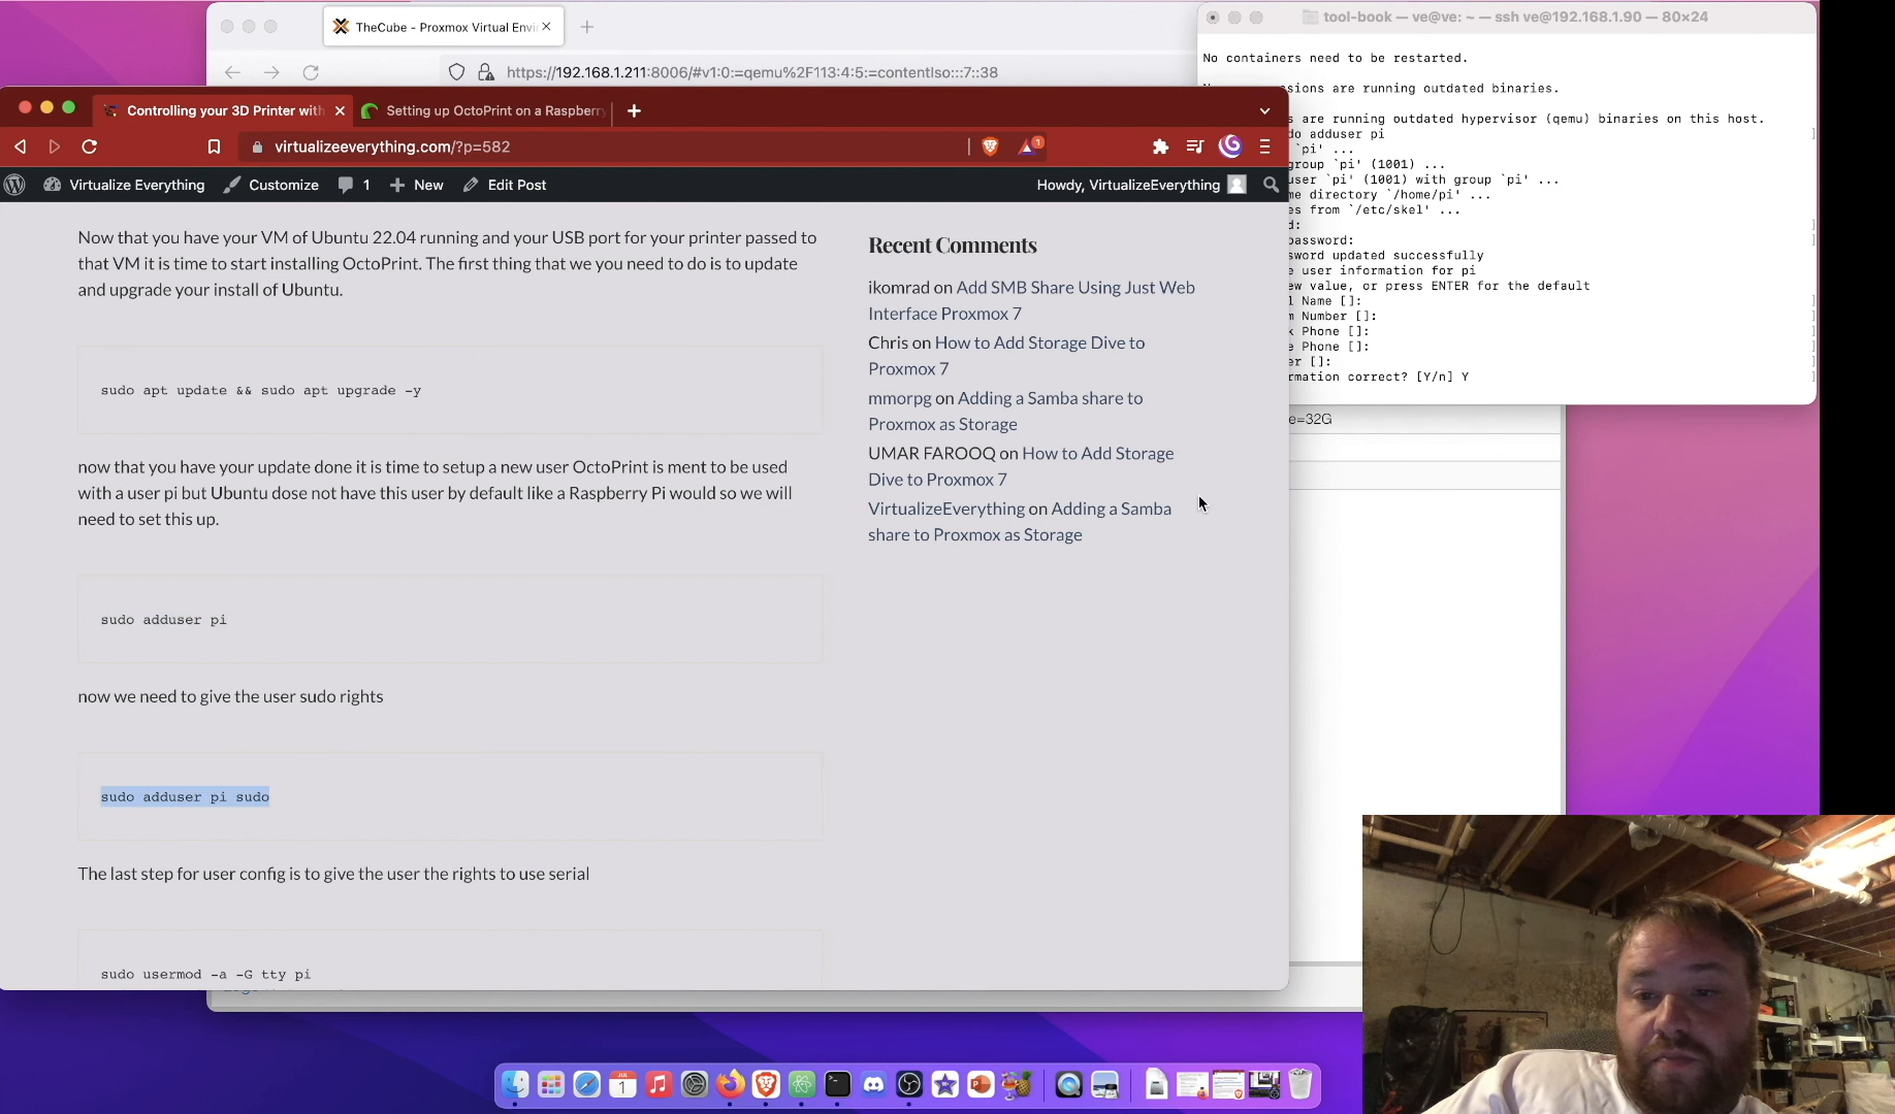
left_click(1318, 345)
key("super+v")
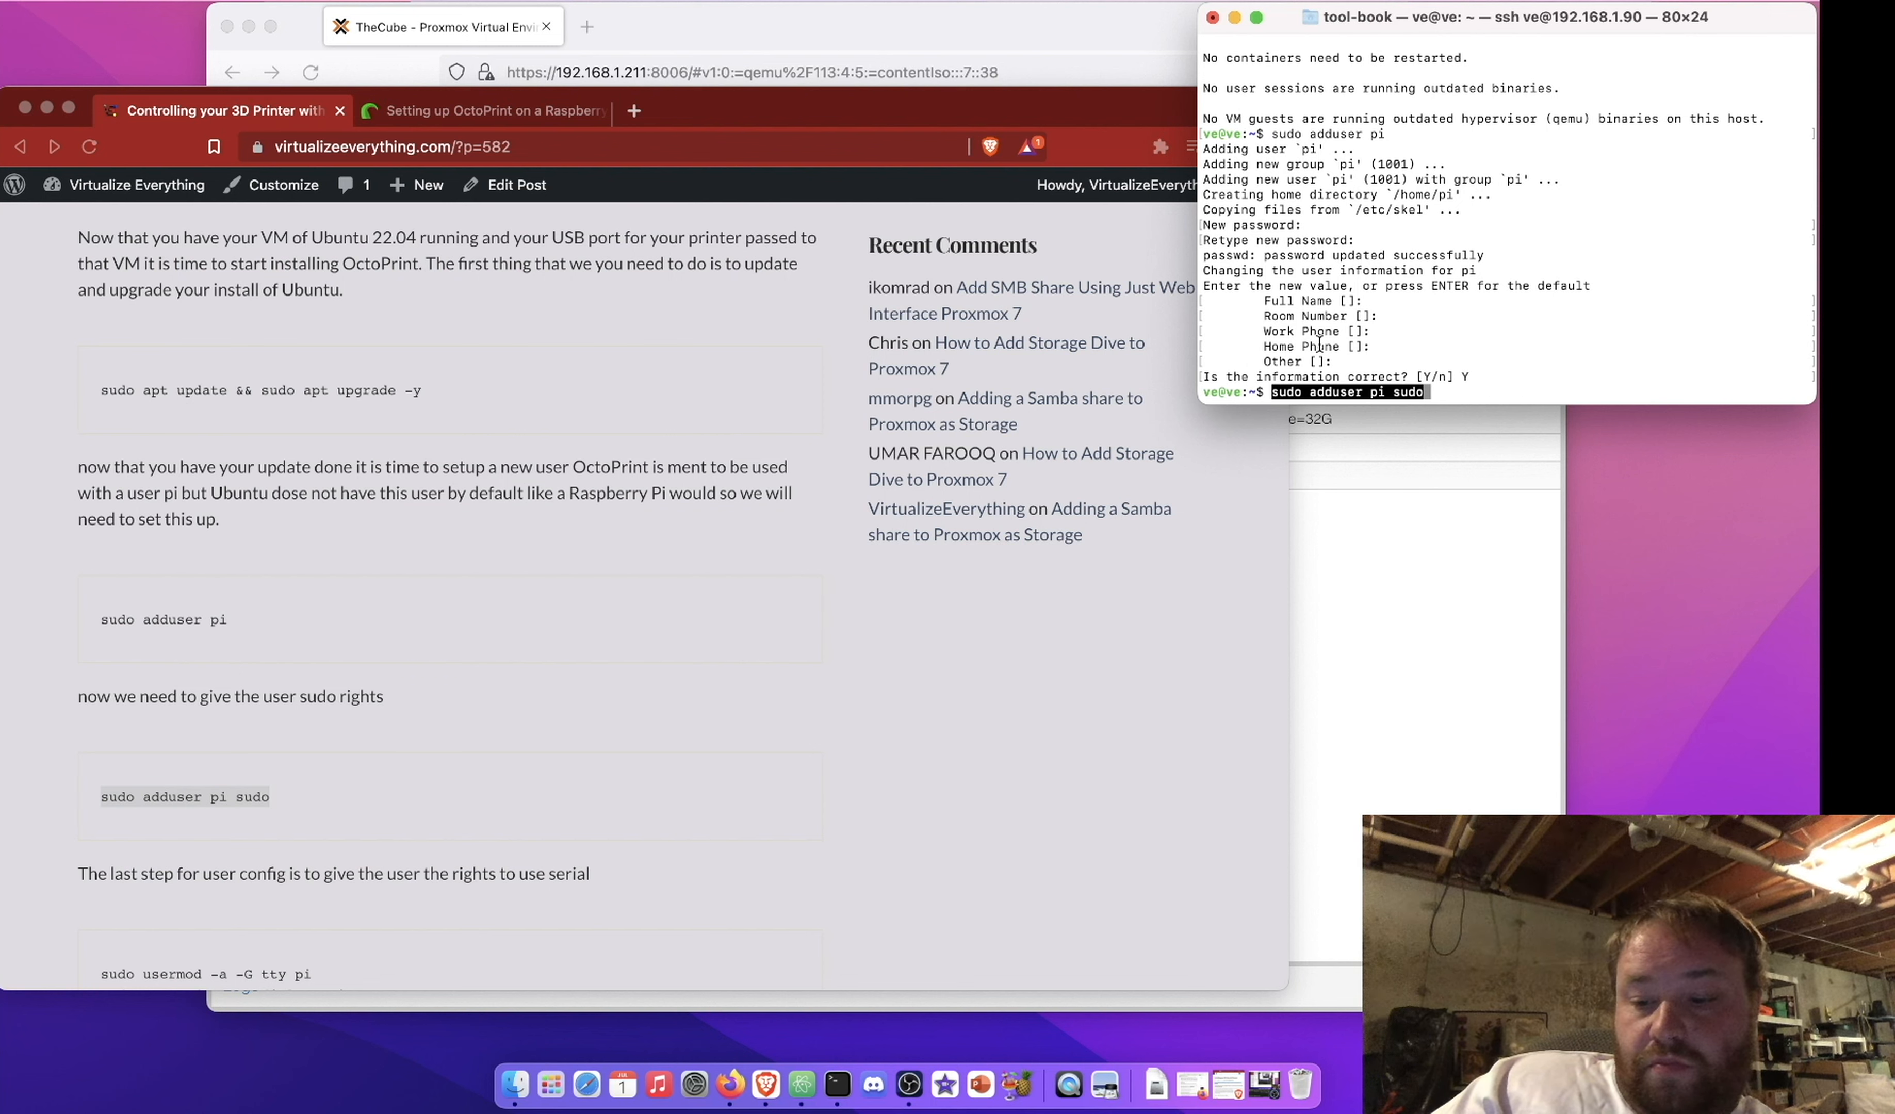
key("Return")
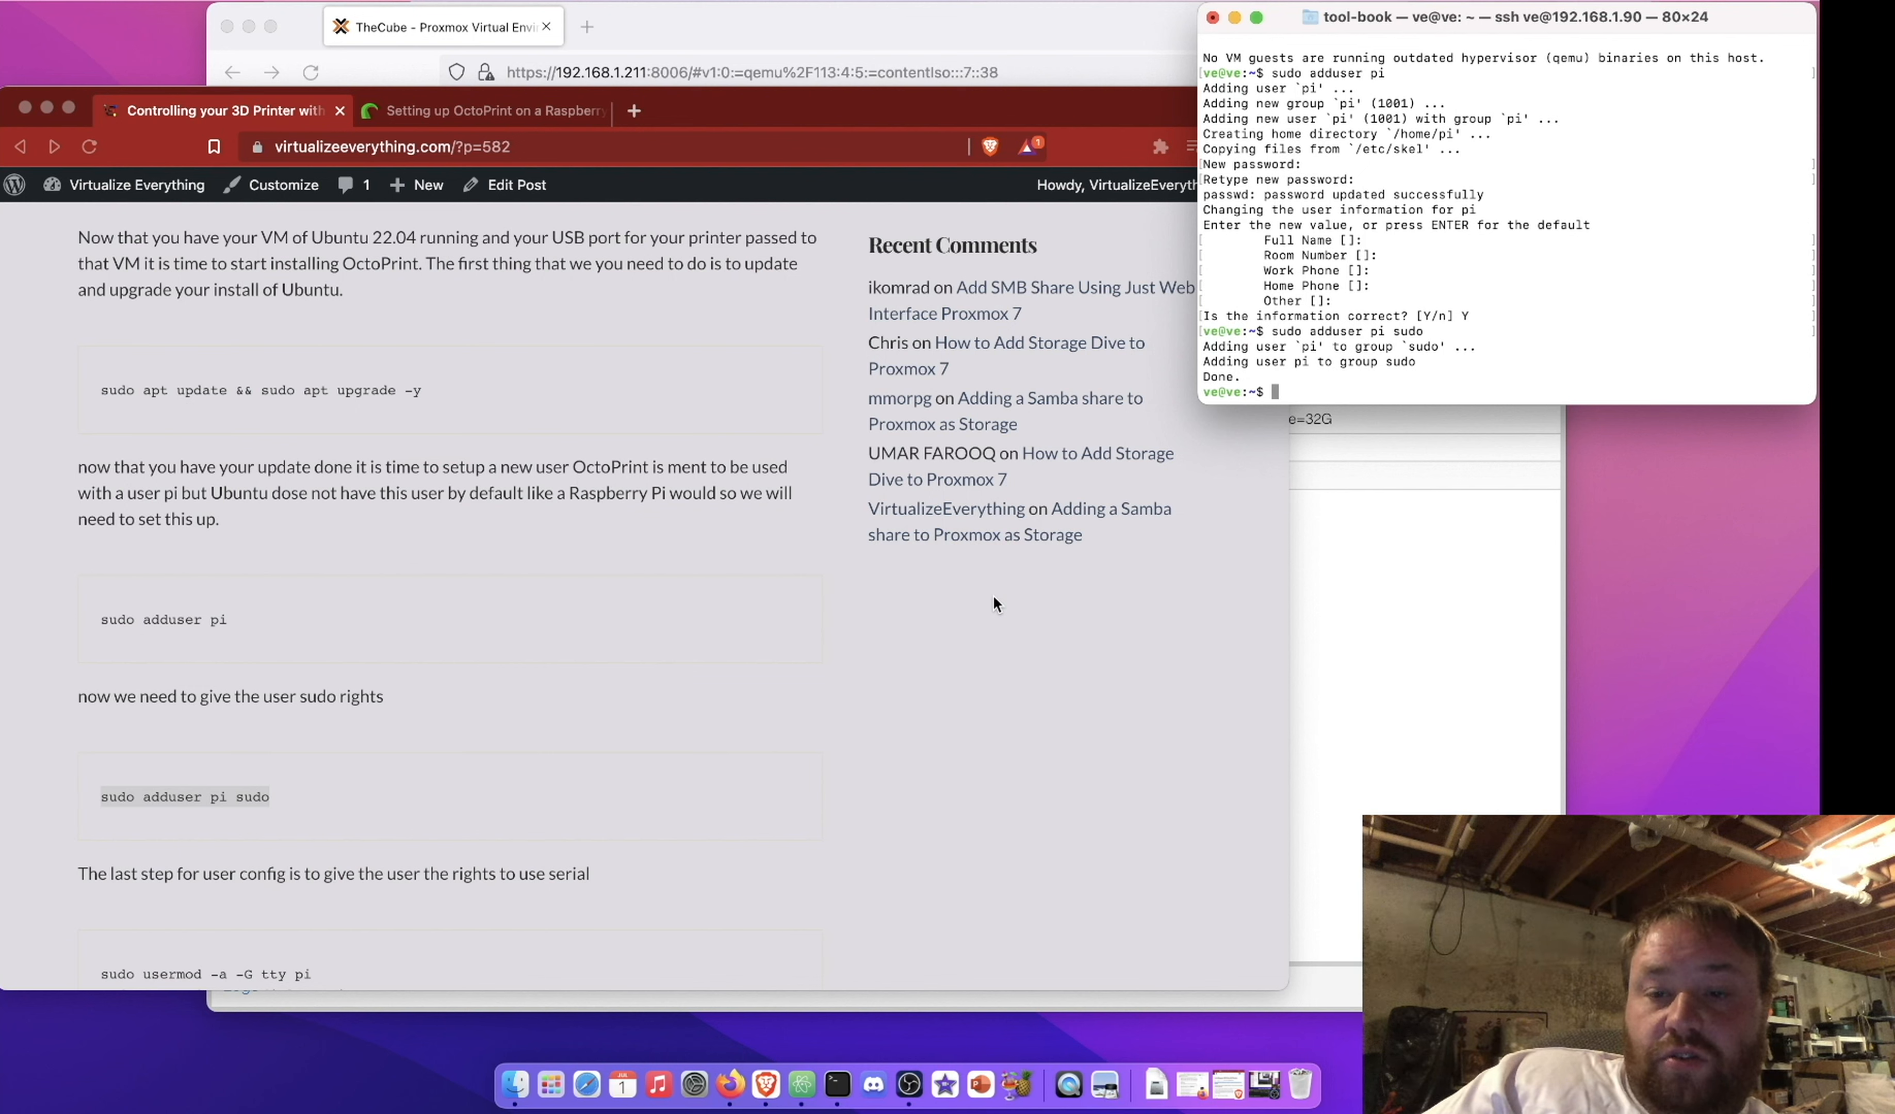
Copy sudo usermod -a -G tty pi from the blog post and run it in the SSH session
scroll(532, 821, "down", 5)
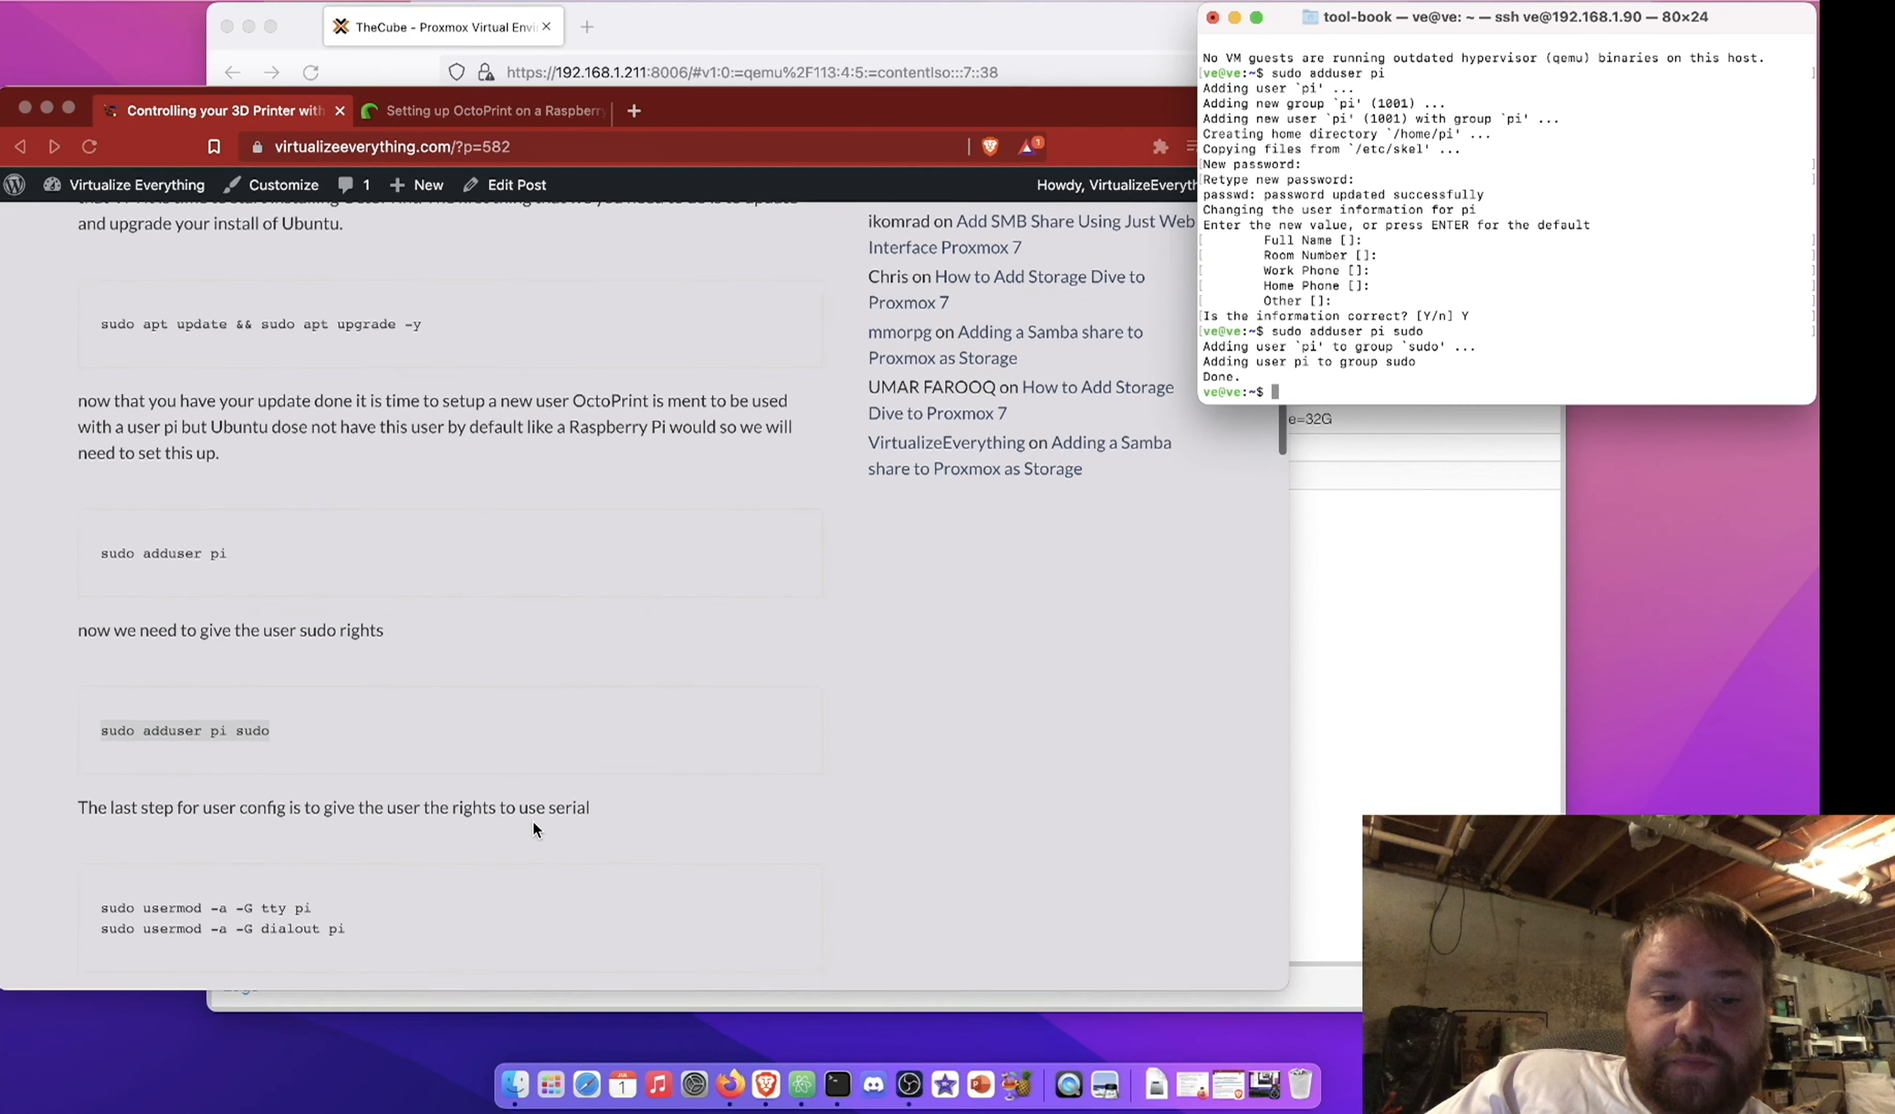
left_click(258, 802)
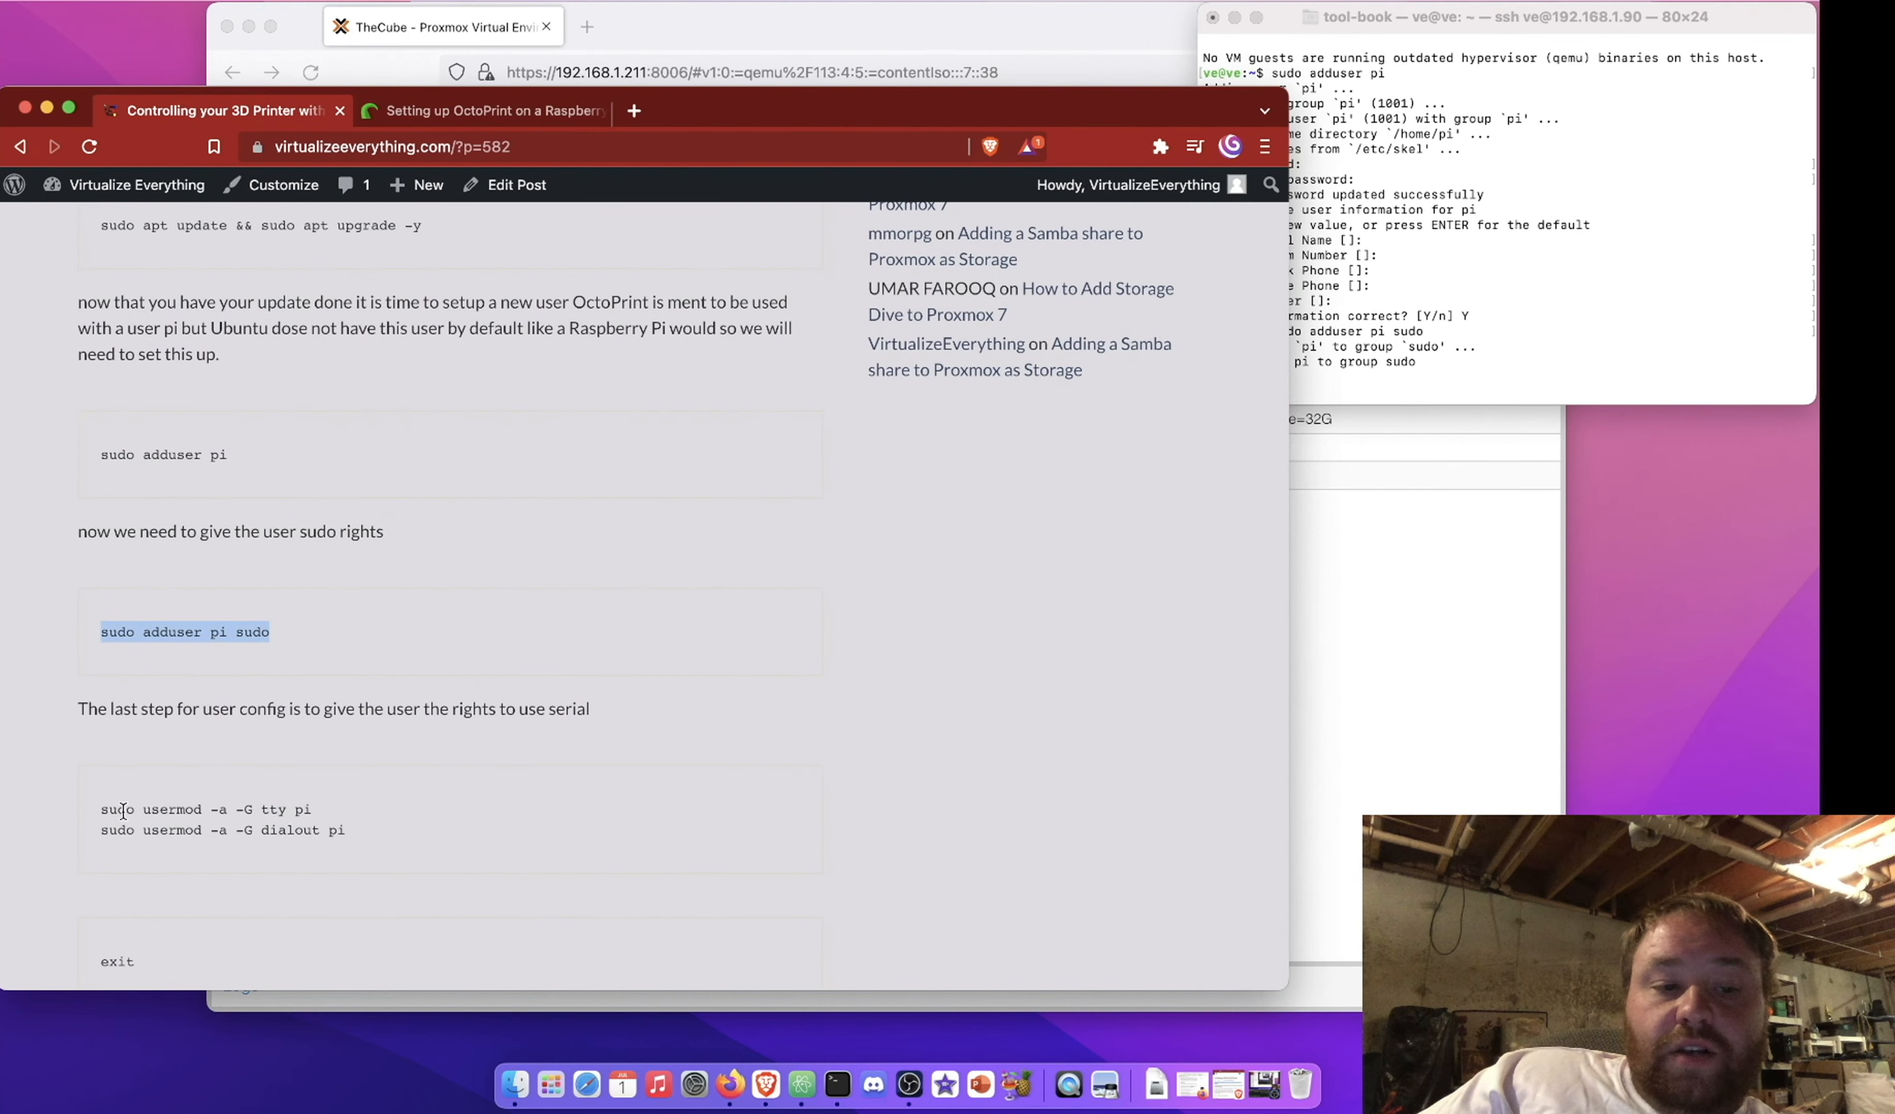
left_click_drag(103, 809, 359, 810)
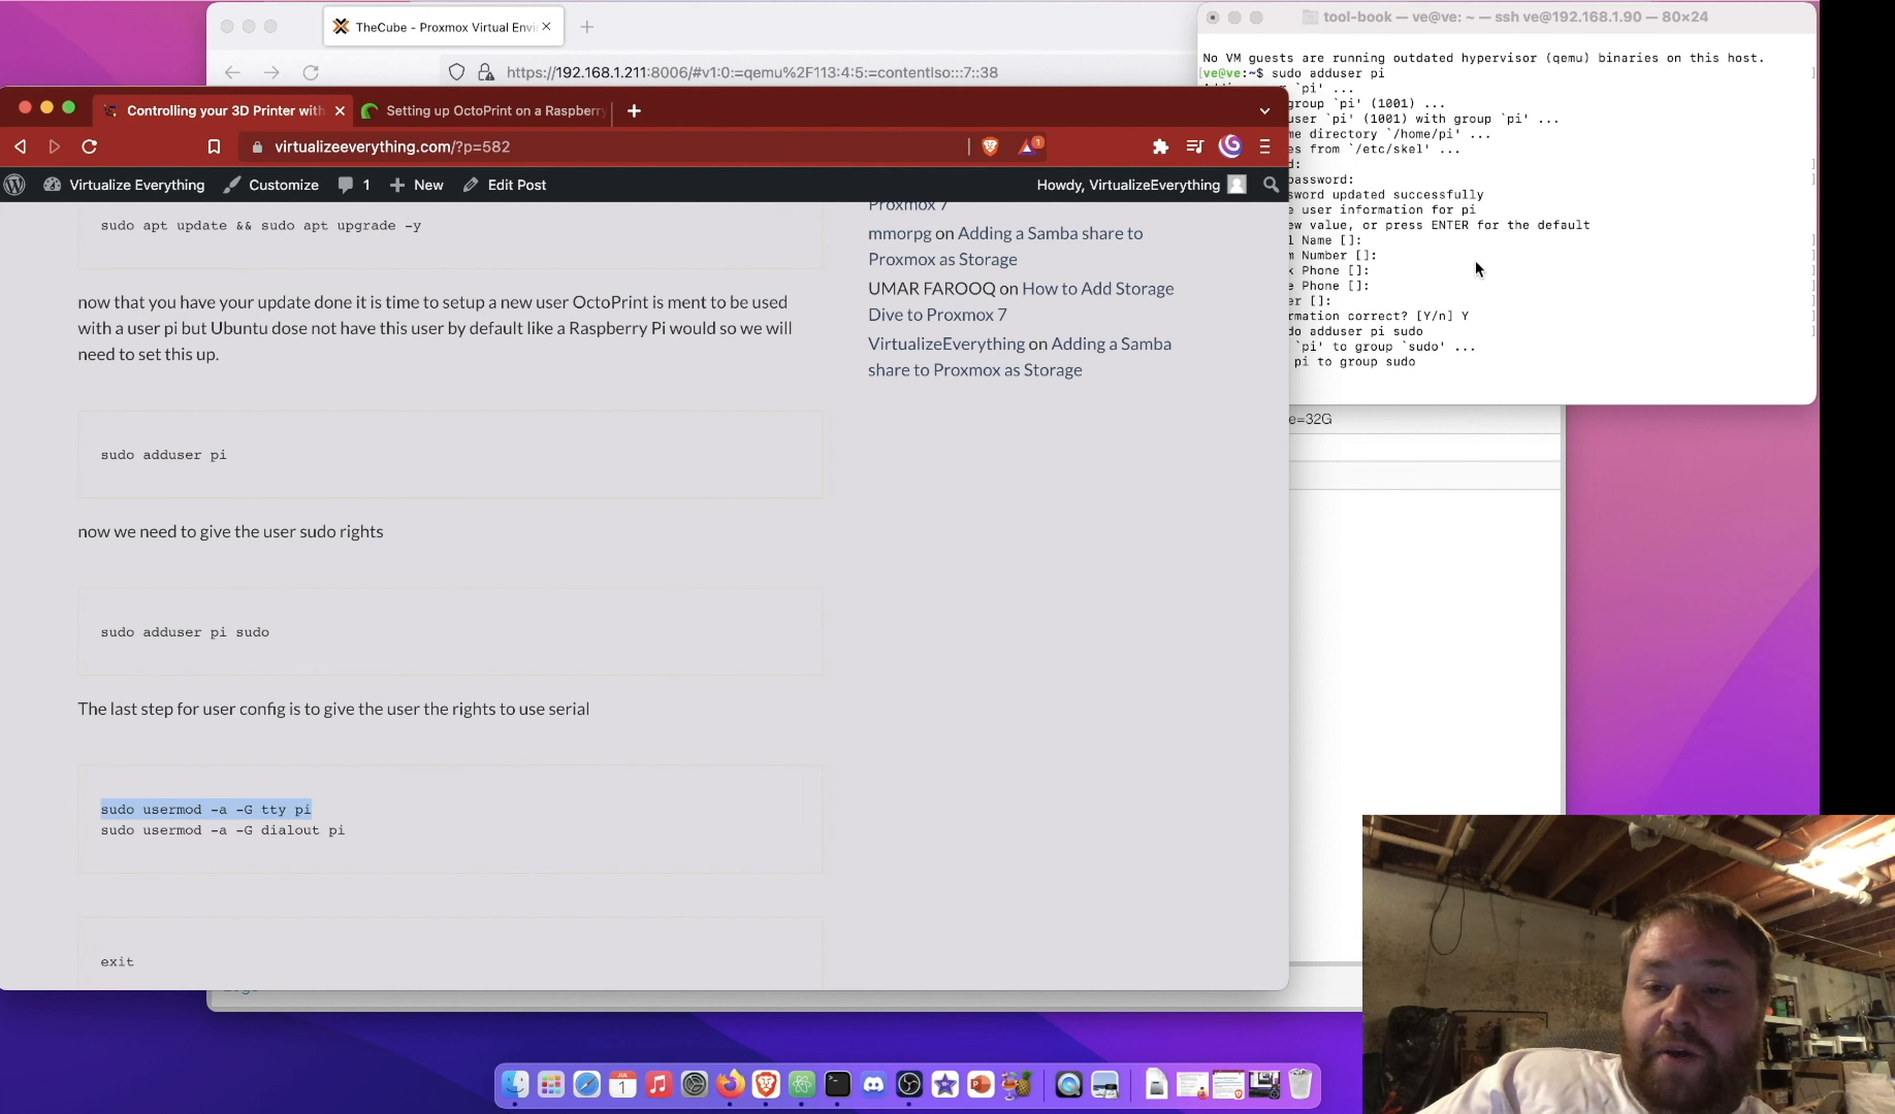
left_click(1493, 265)
key("super+v")
key("Return")
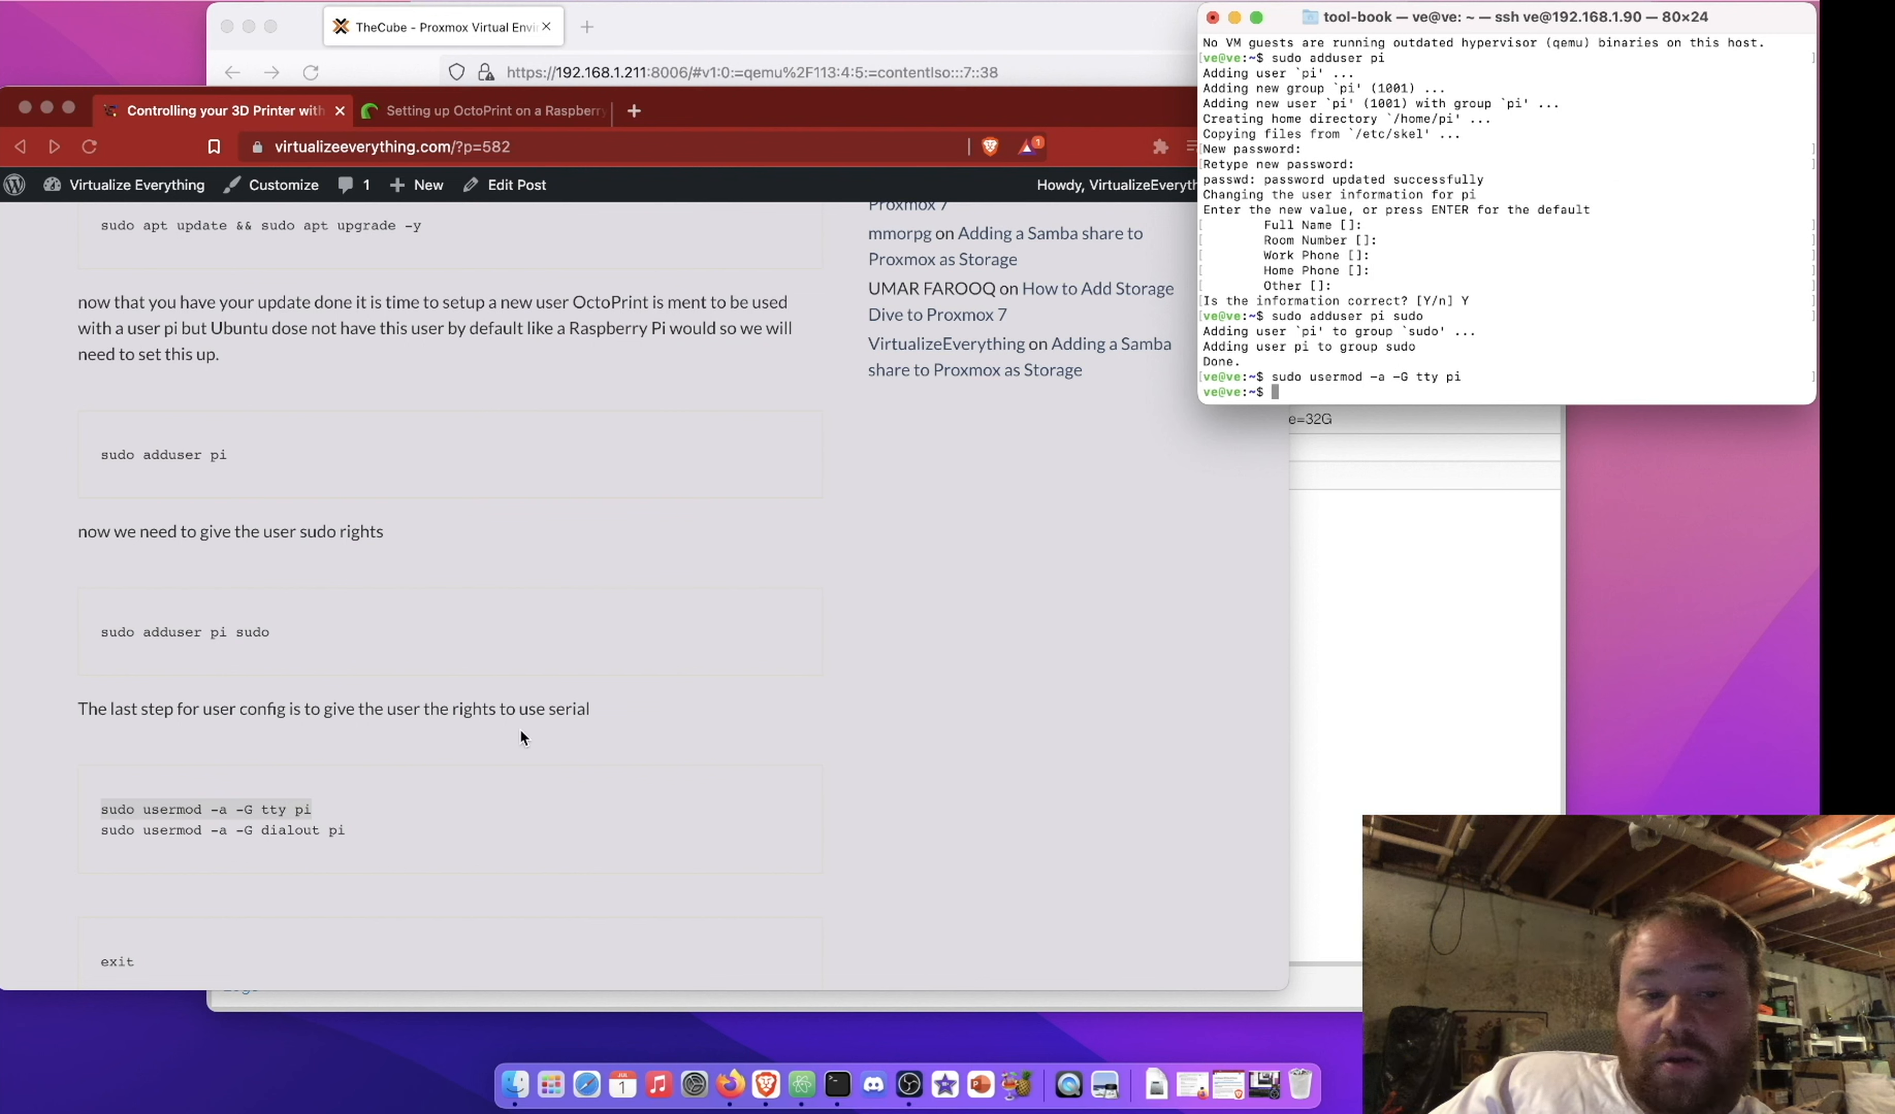
Copy sudo usermod -a -G dialout pi from the blog post and run it in the SSH session
left_click(296, 828)
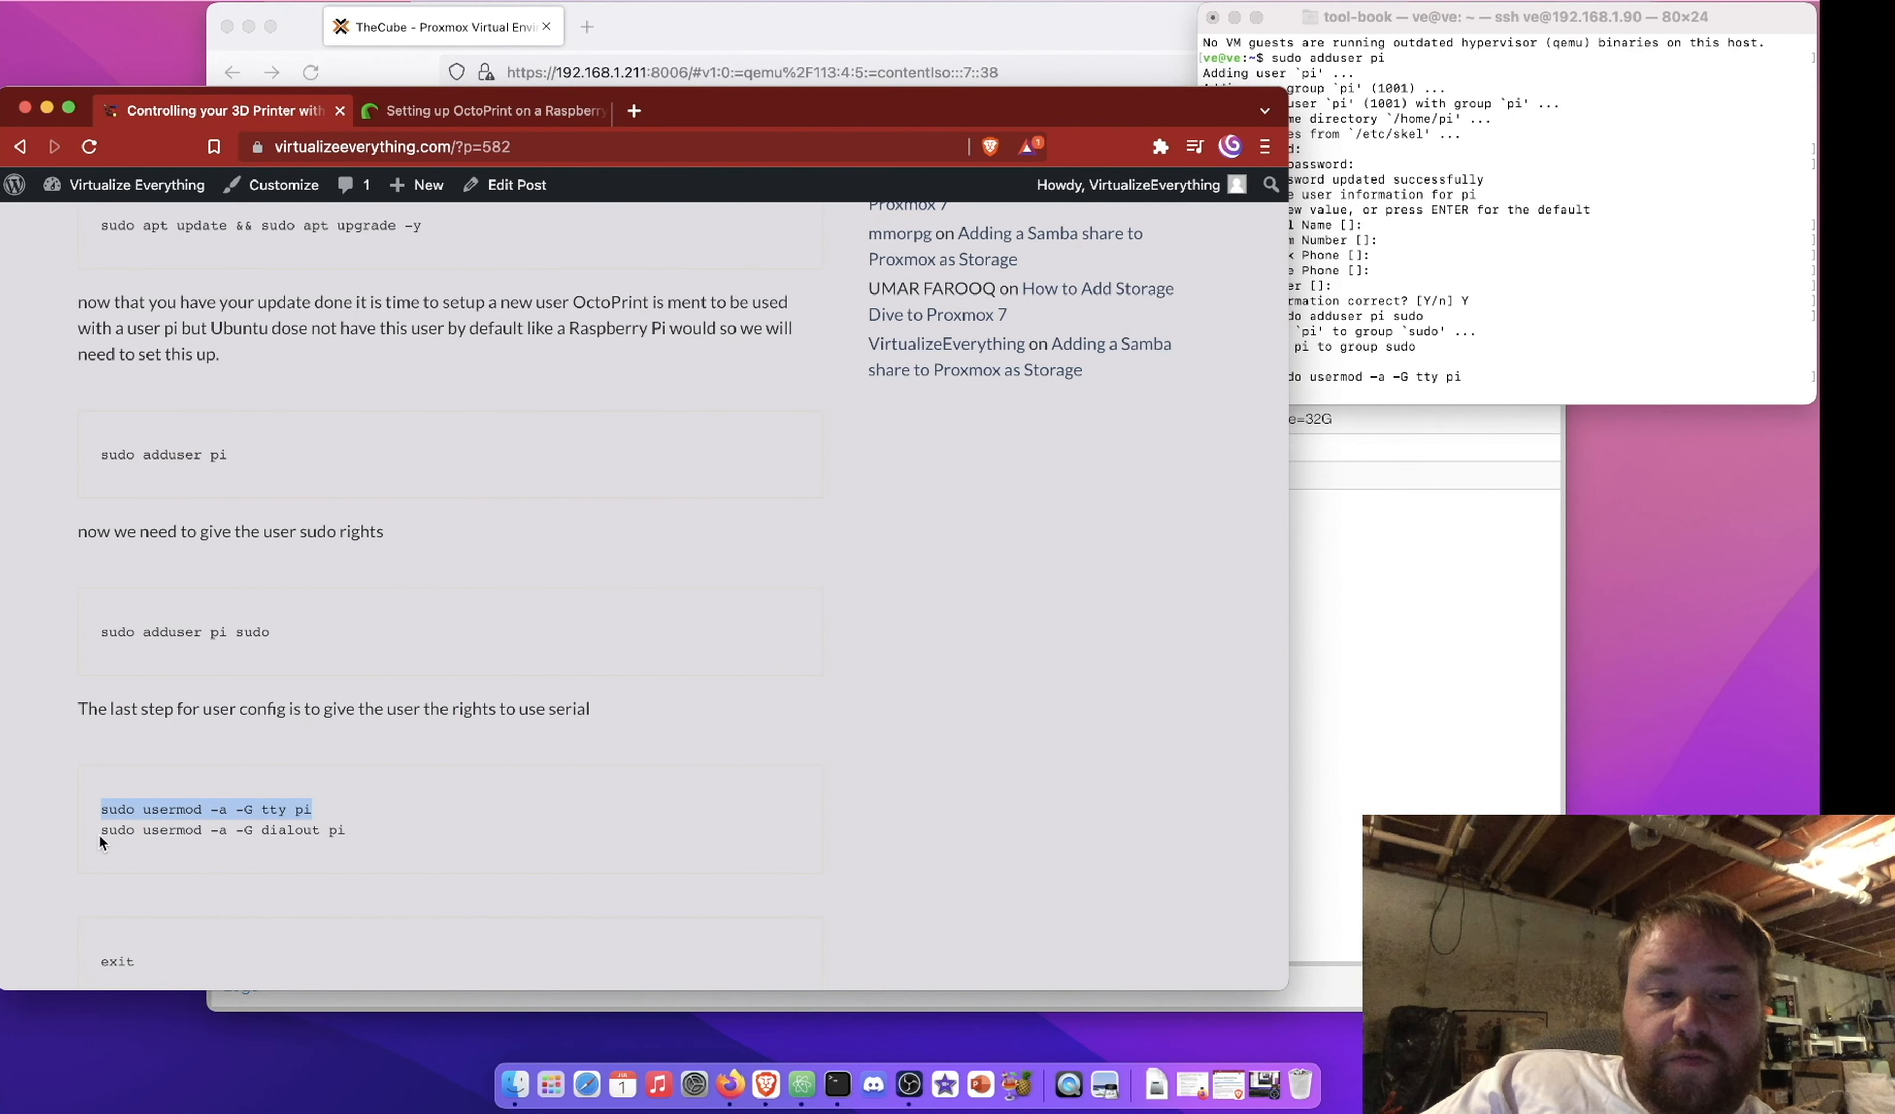
left_click_drag(104, 834, 353, 831)
key("super+c")
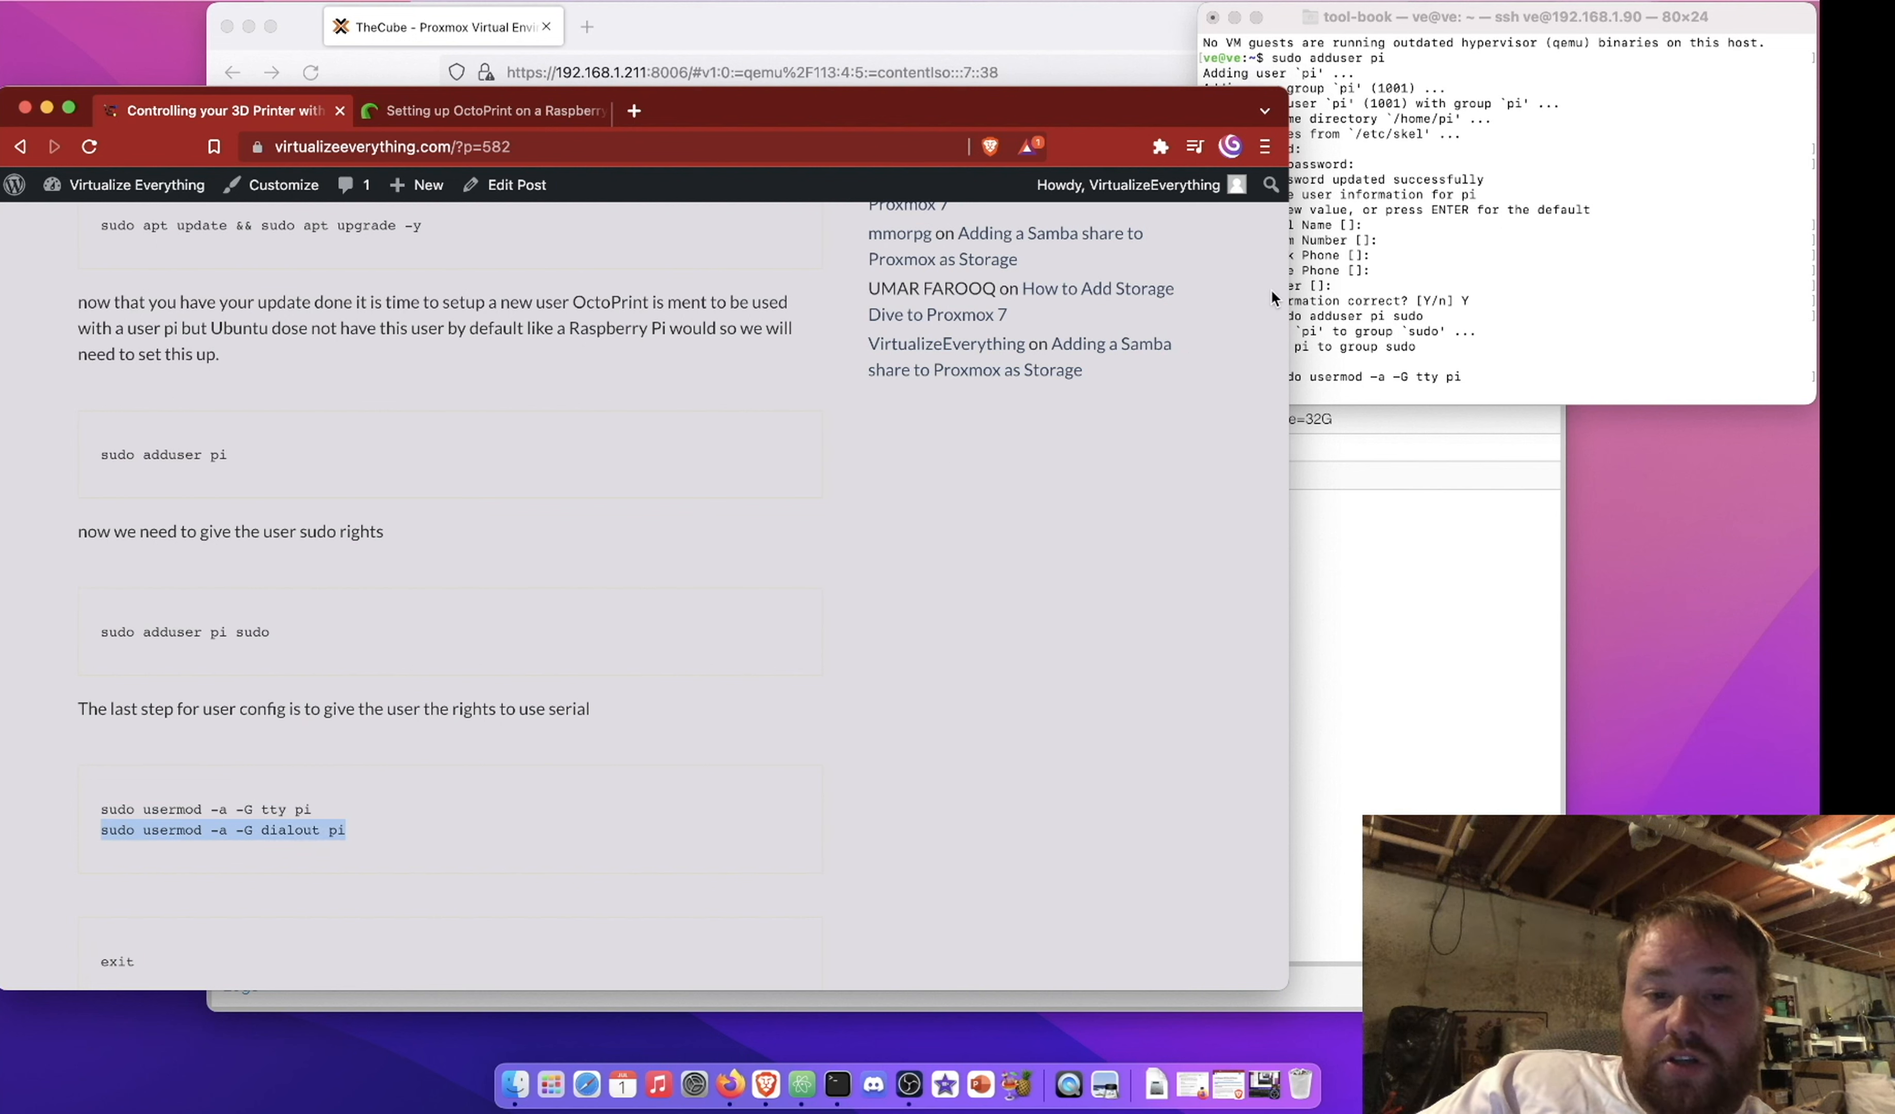
left_click(1478, 287)
key("super+v")
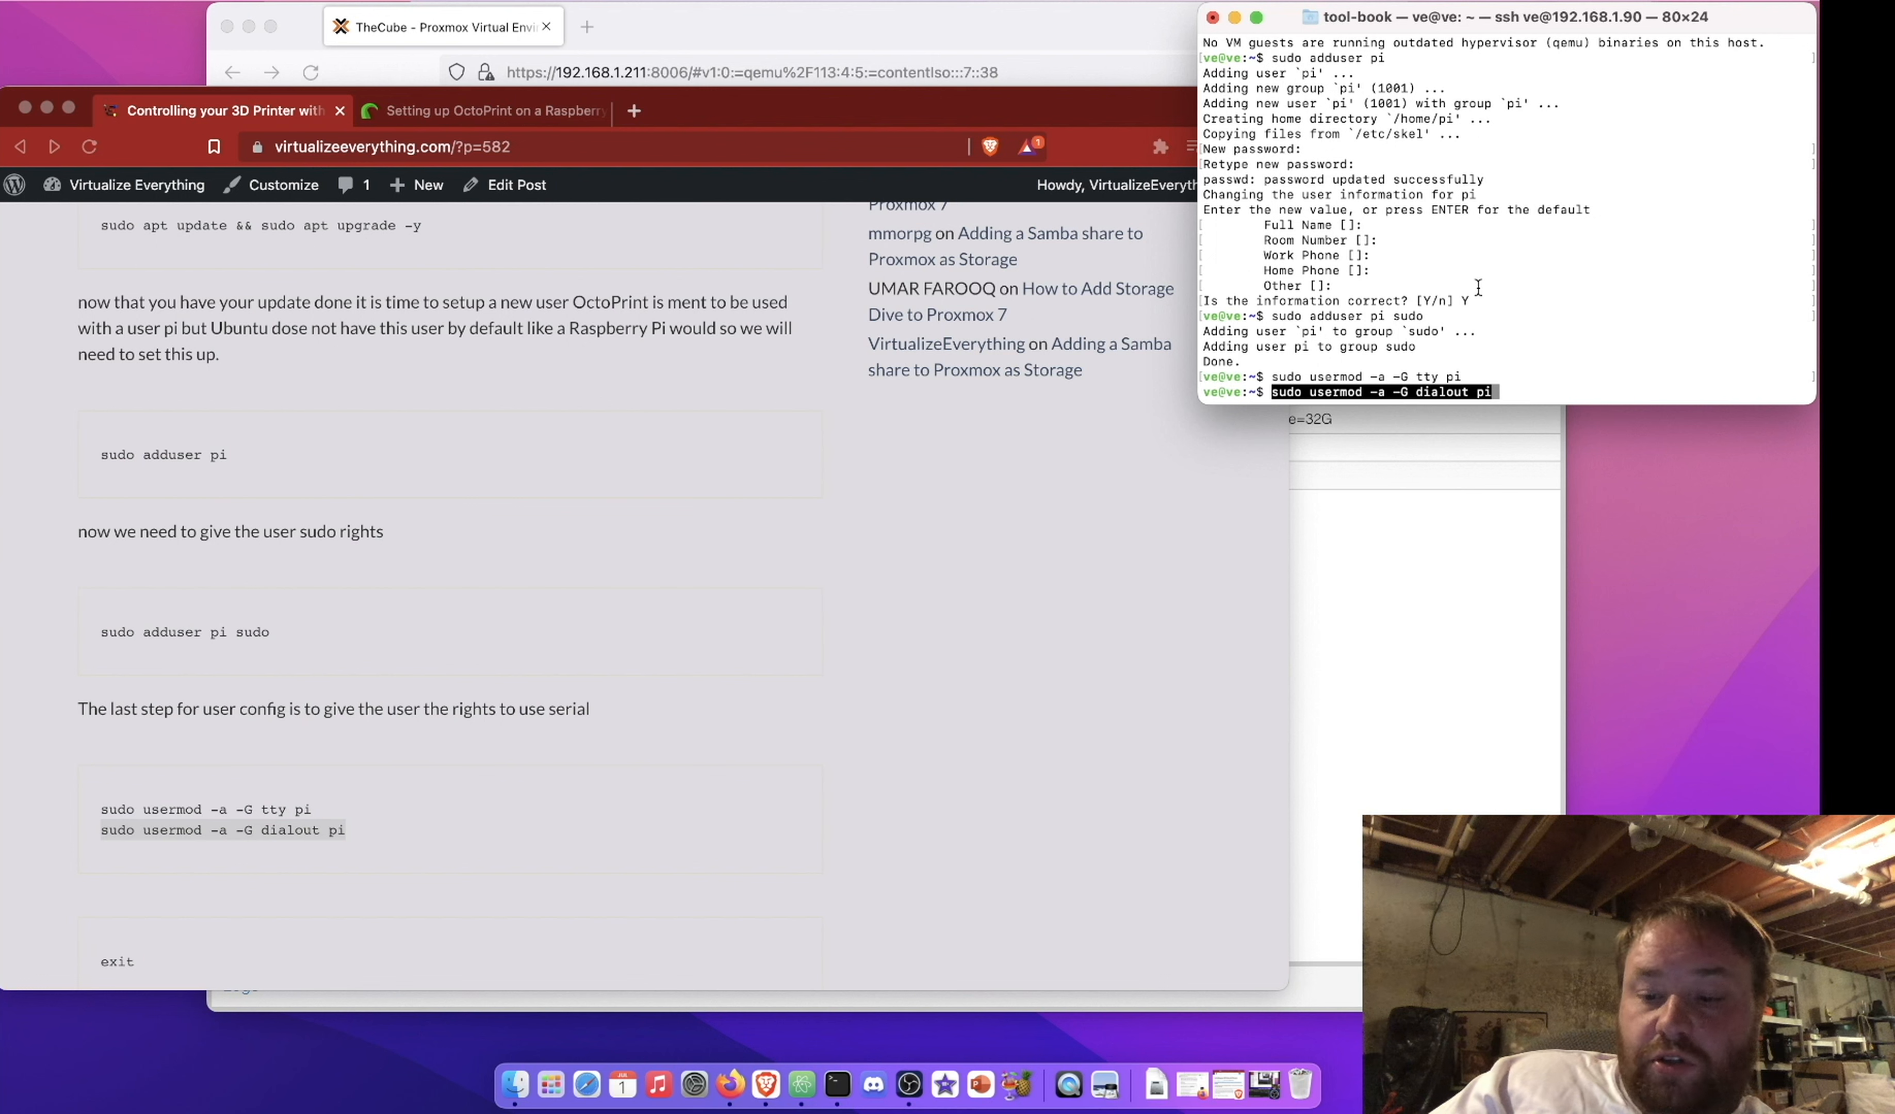
key("Return")
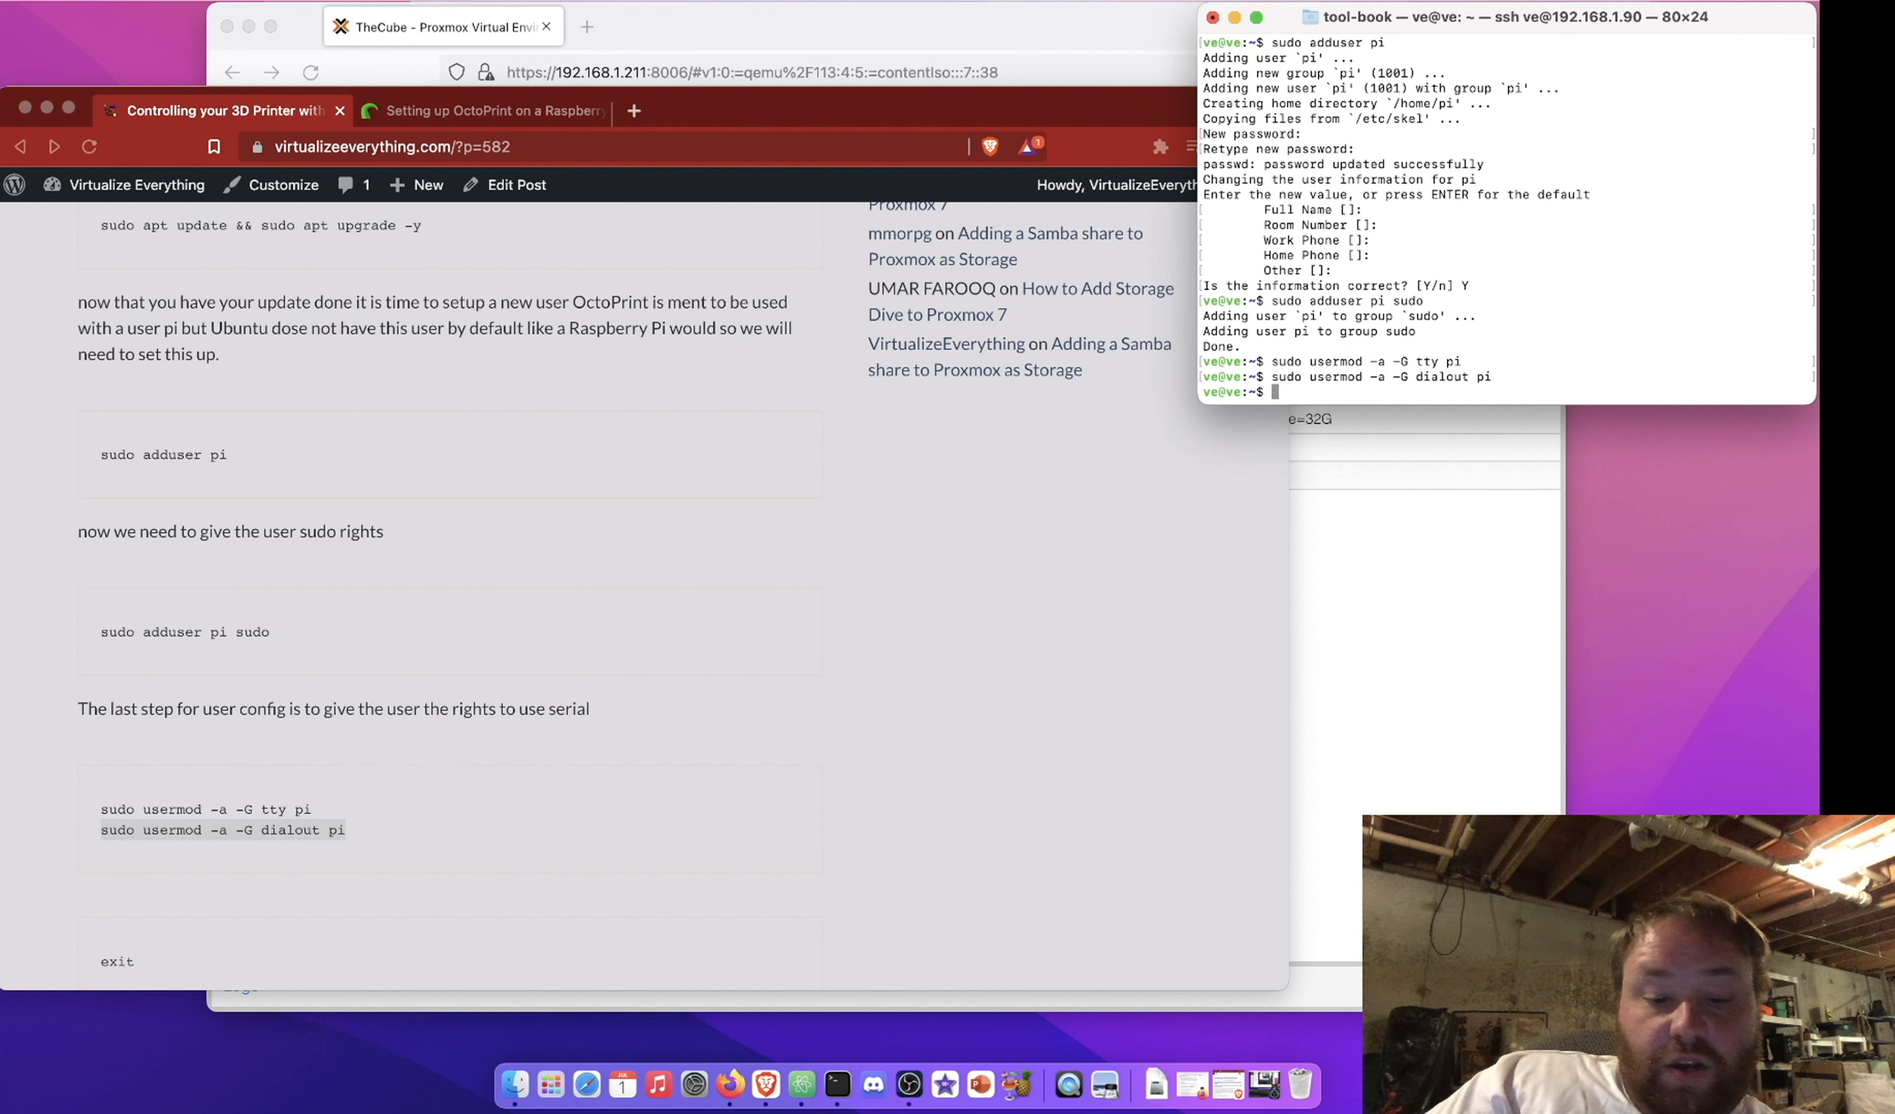
type("exit")
key("Return")
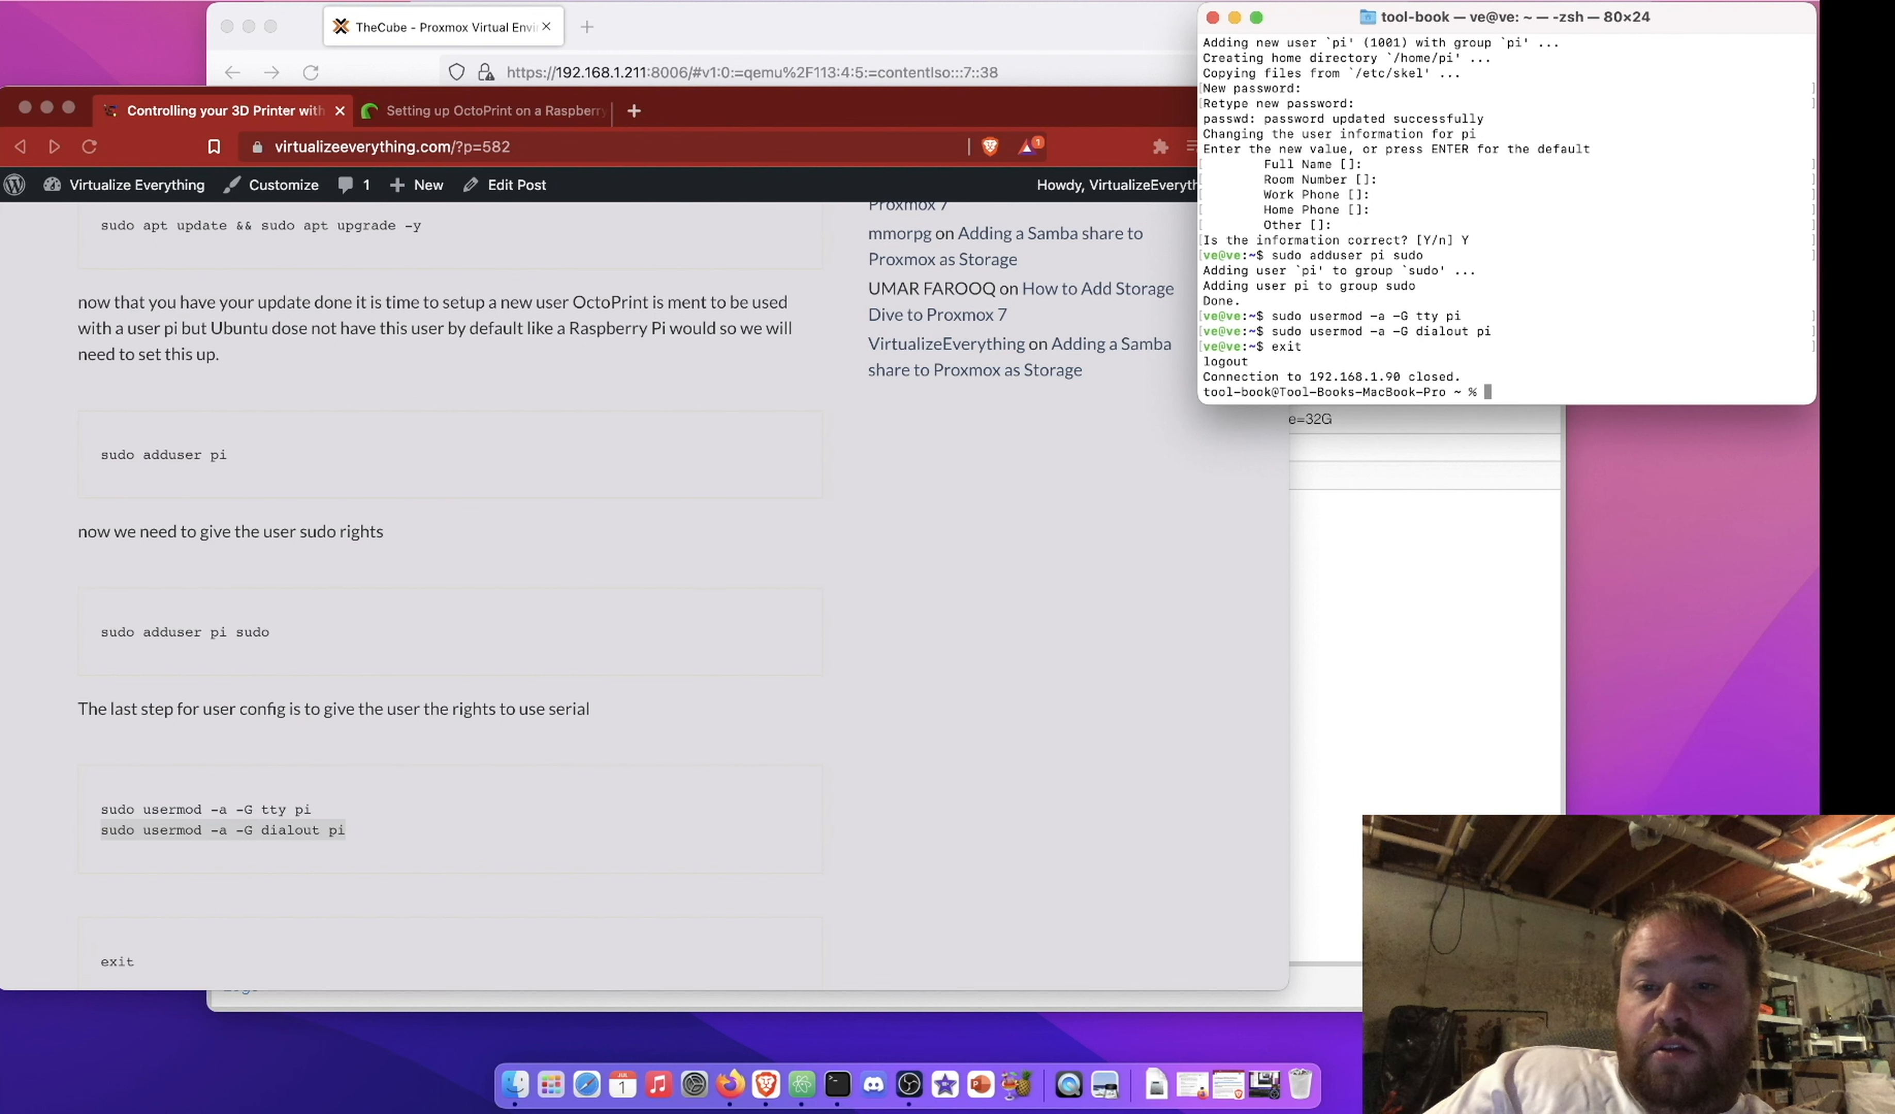
key("Up")
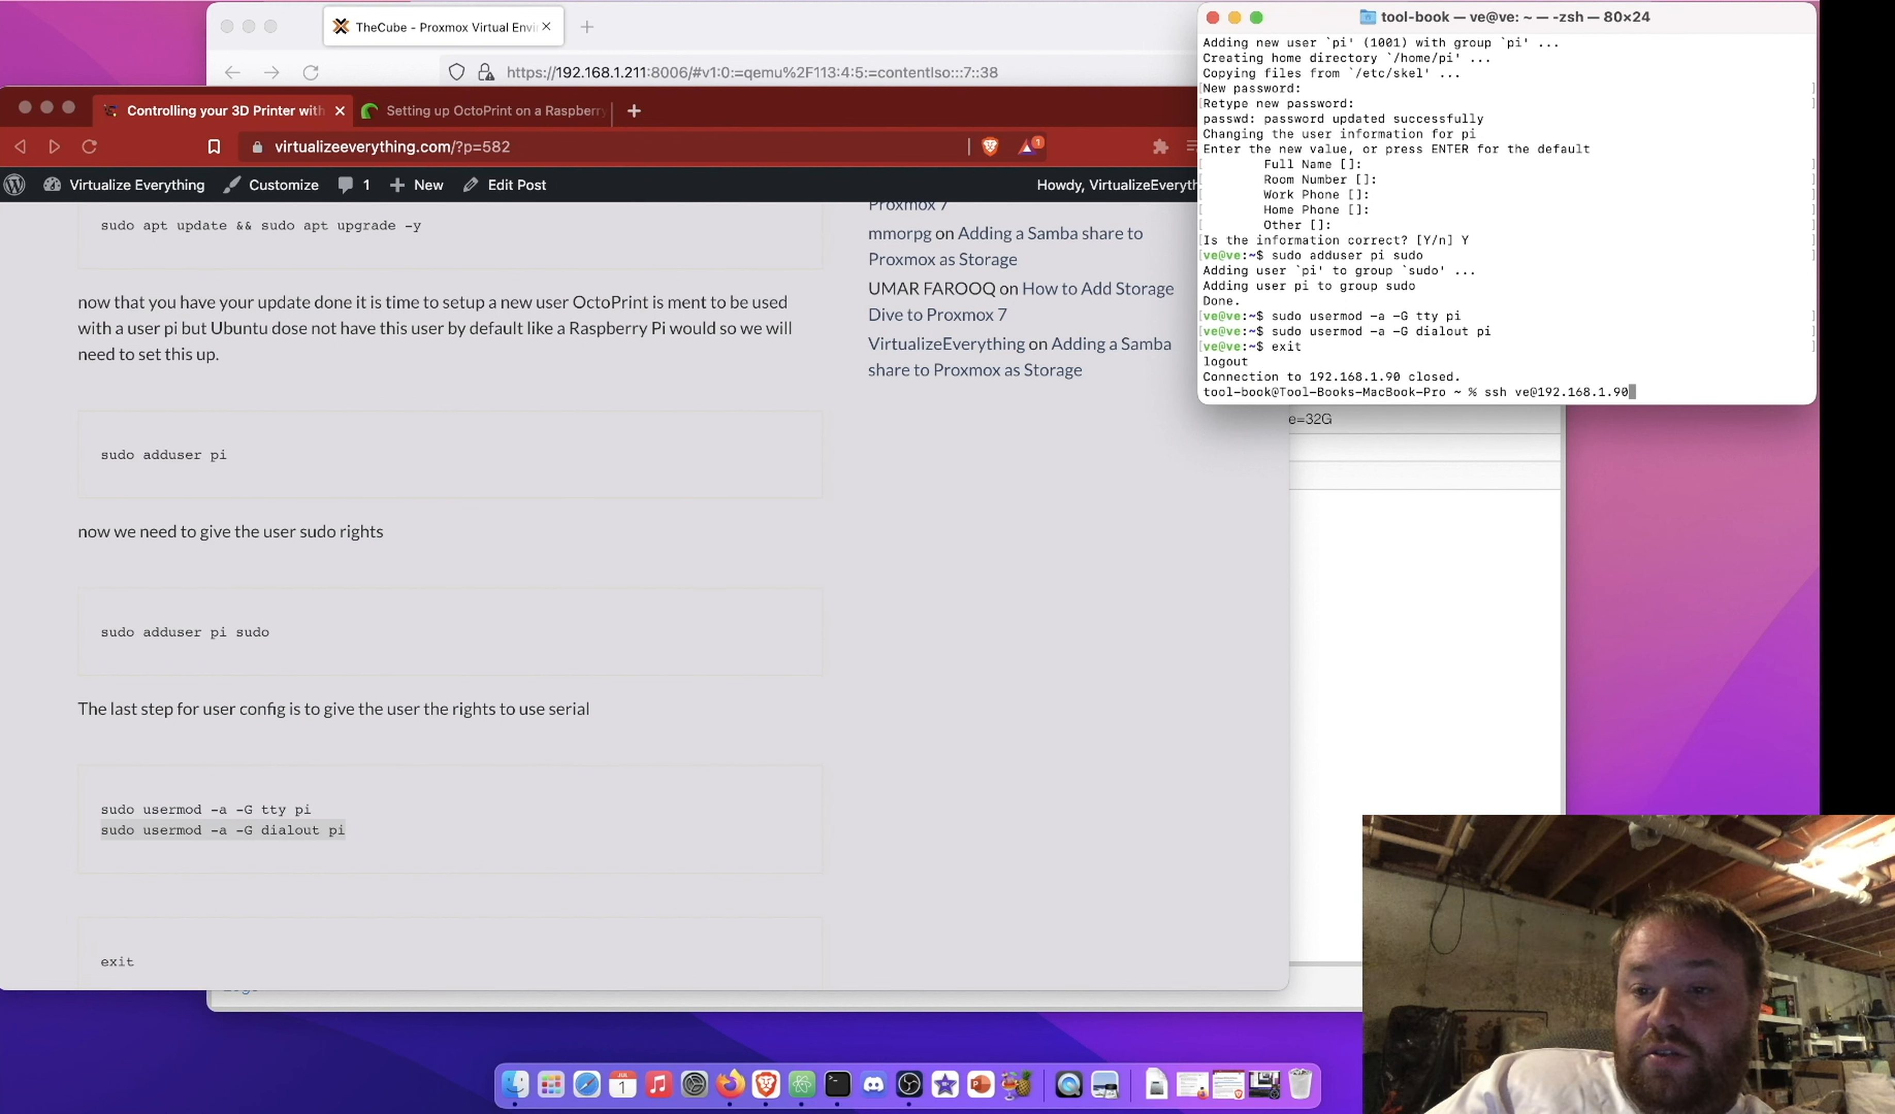
key("Left")
key("Left")
key("Left")
key("Left")
key("Left")
key("Left")
key("Left")
key("Left")
key("Left")
key("Left")
key("Left")
key("Left")
key("Left")
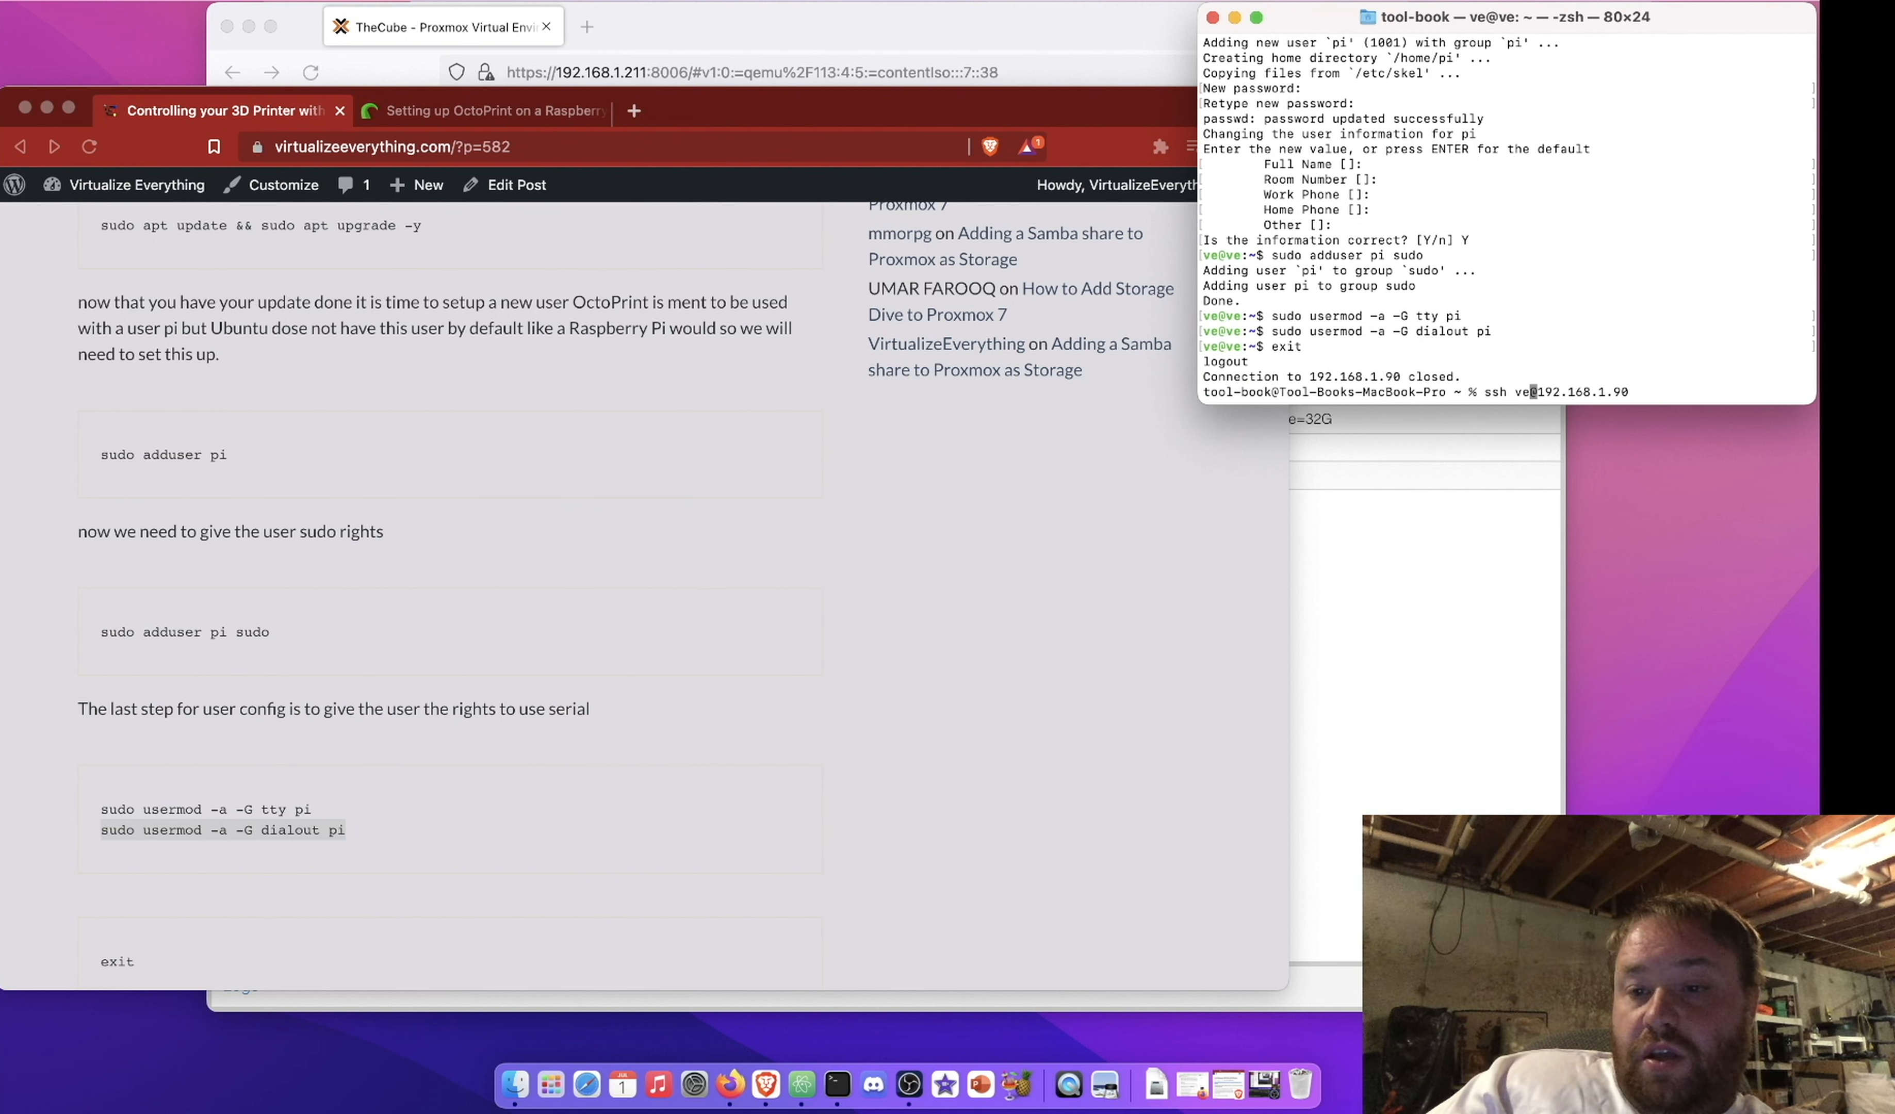
key("BackSpace")
key("BackSpace")
type("pi")
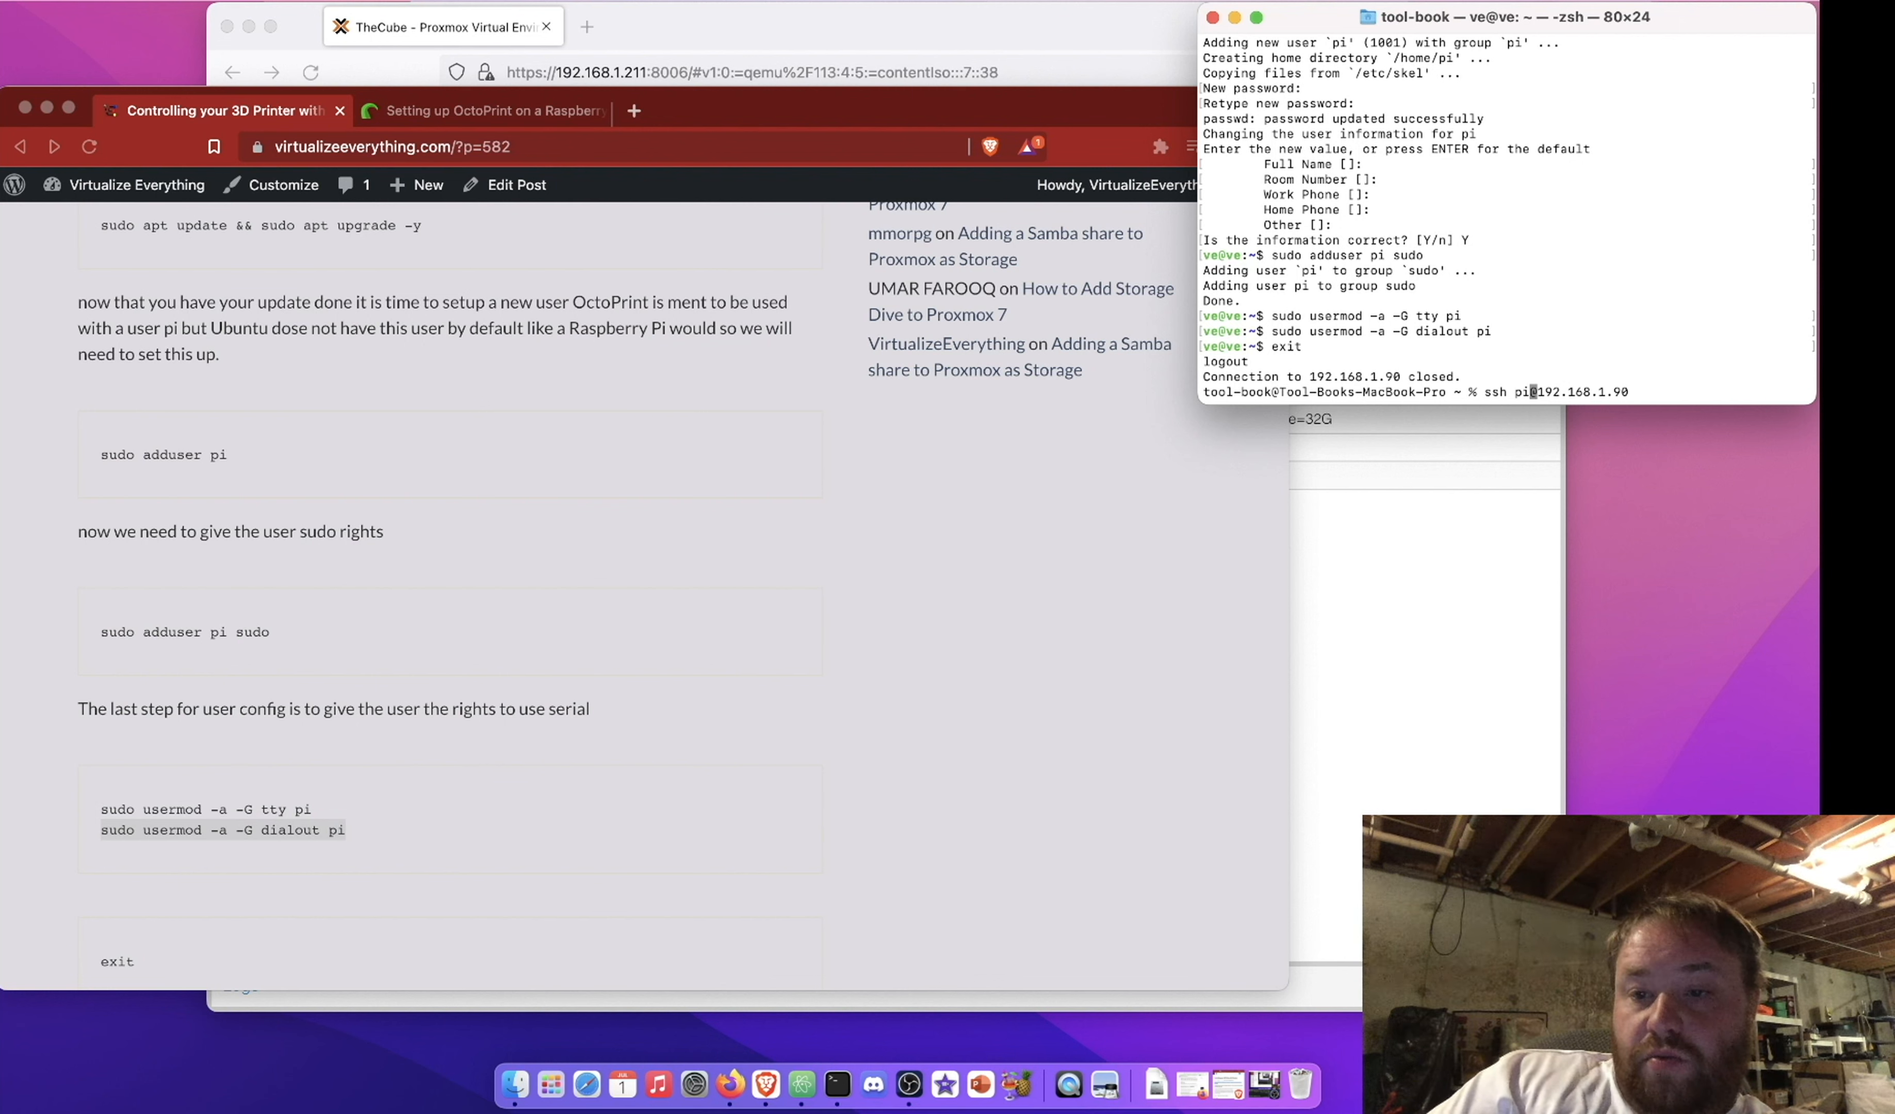
key("Return")
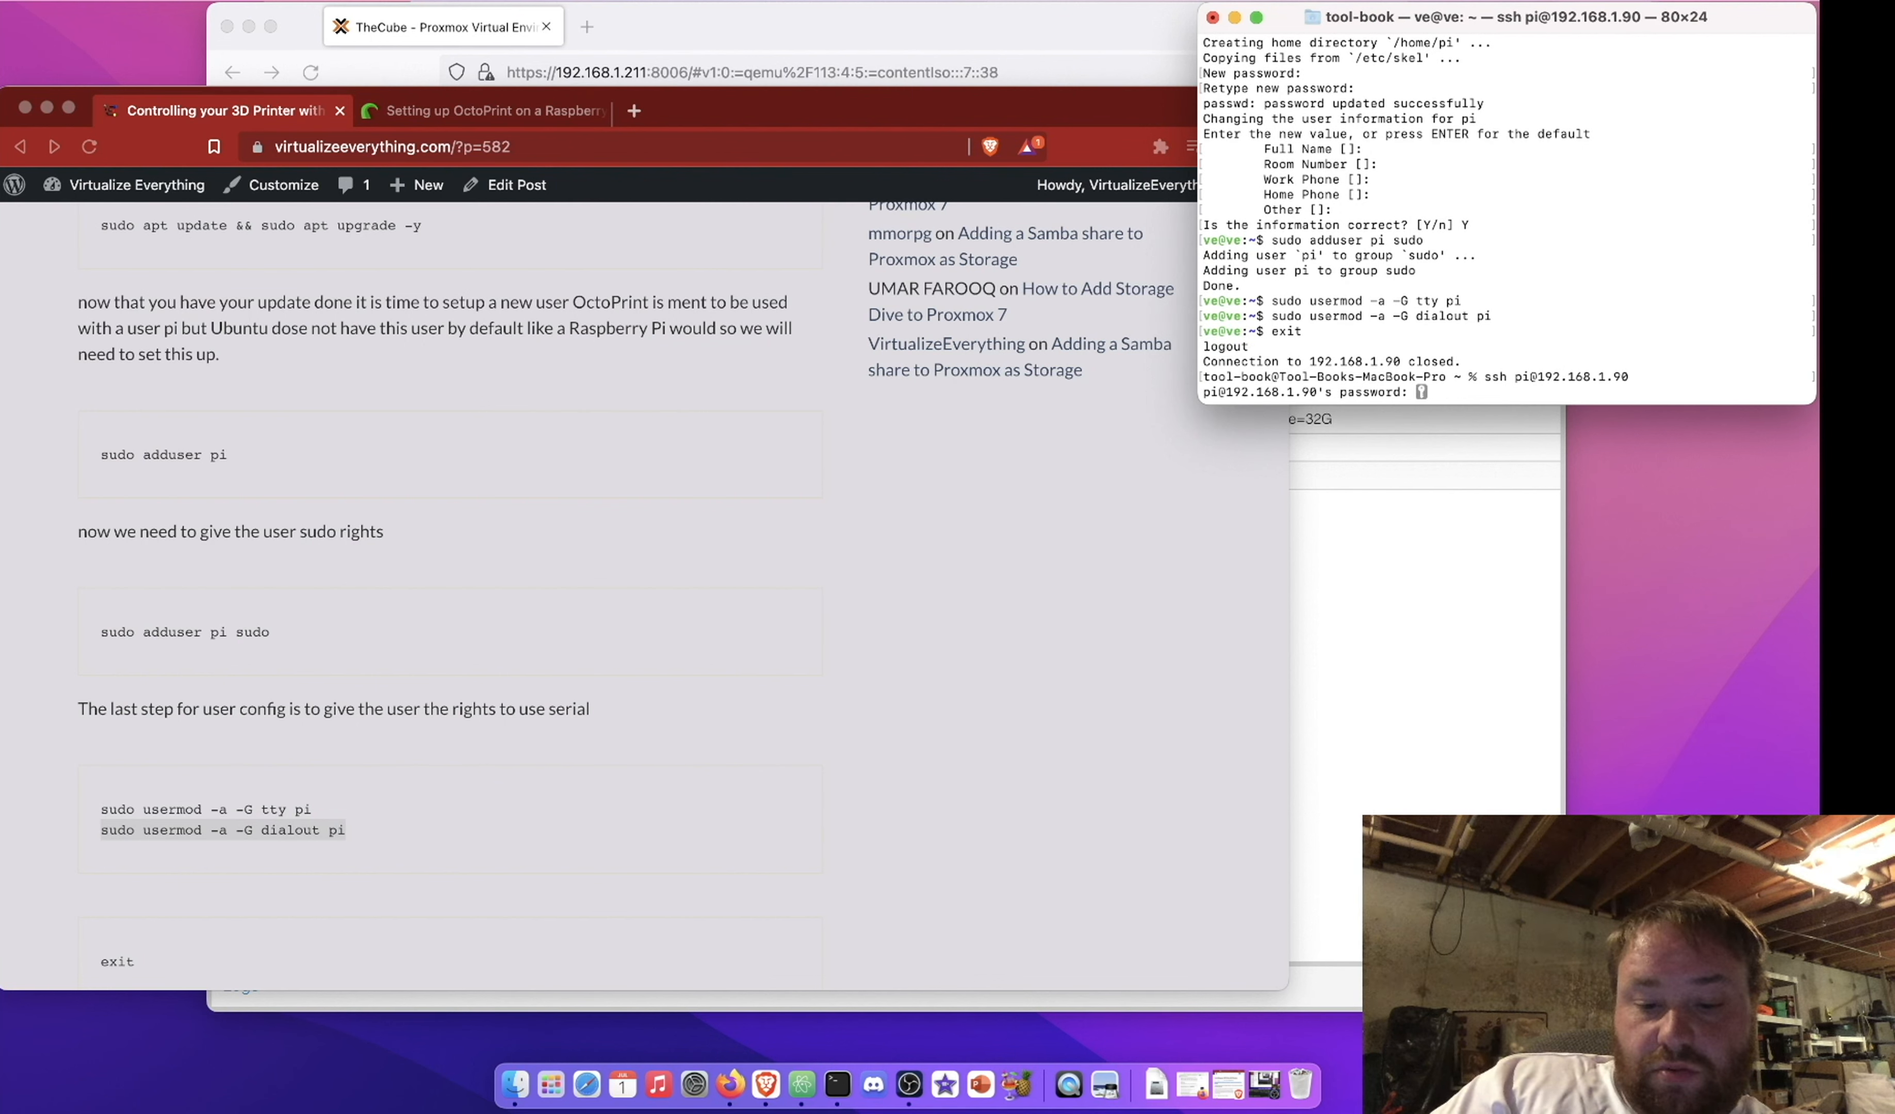
key("Return")
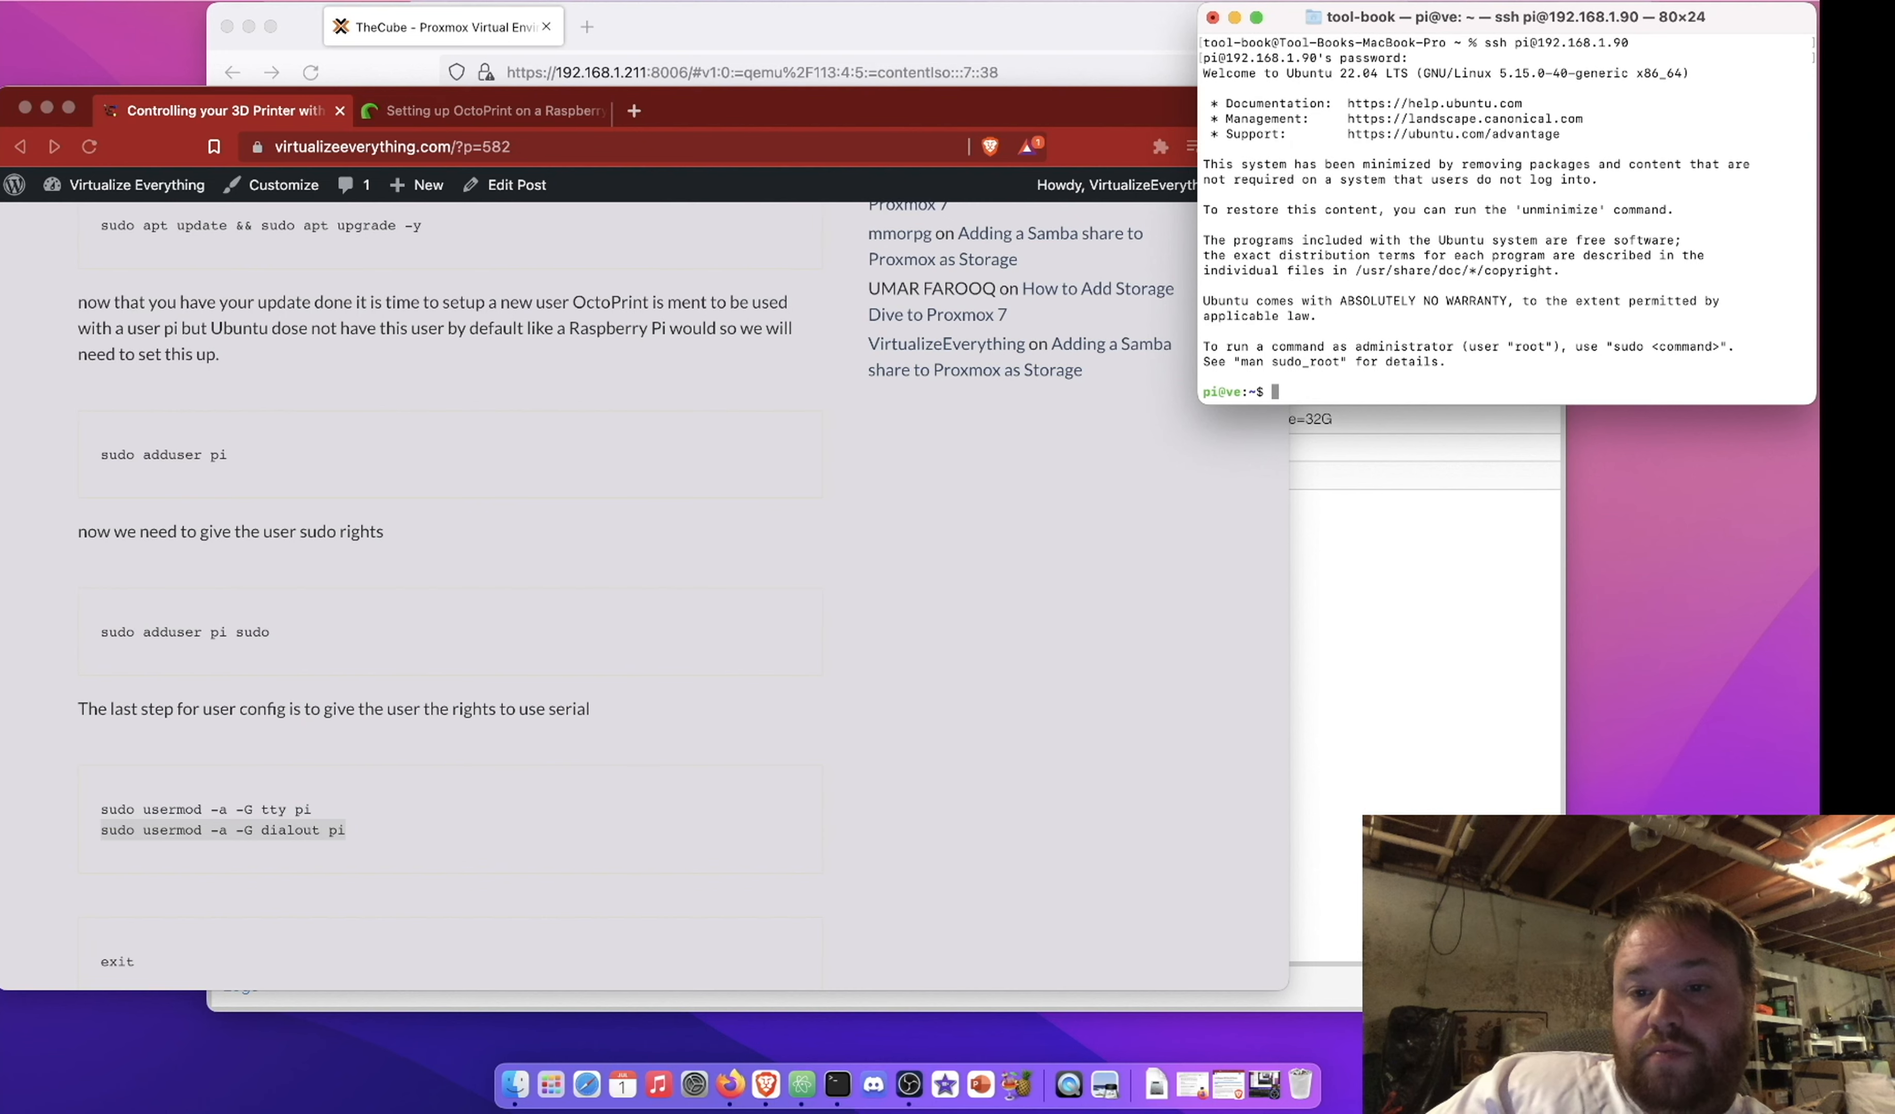
Copy cd ~ from the blog post and run it in the pi user's SSH session
scroll(903, 577, "down", 5)
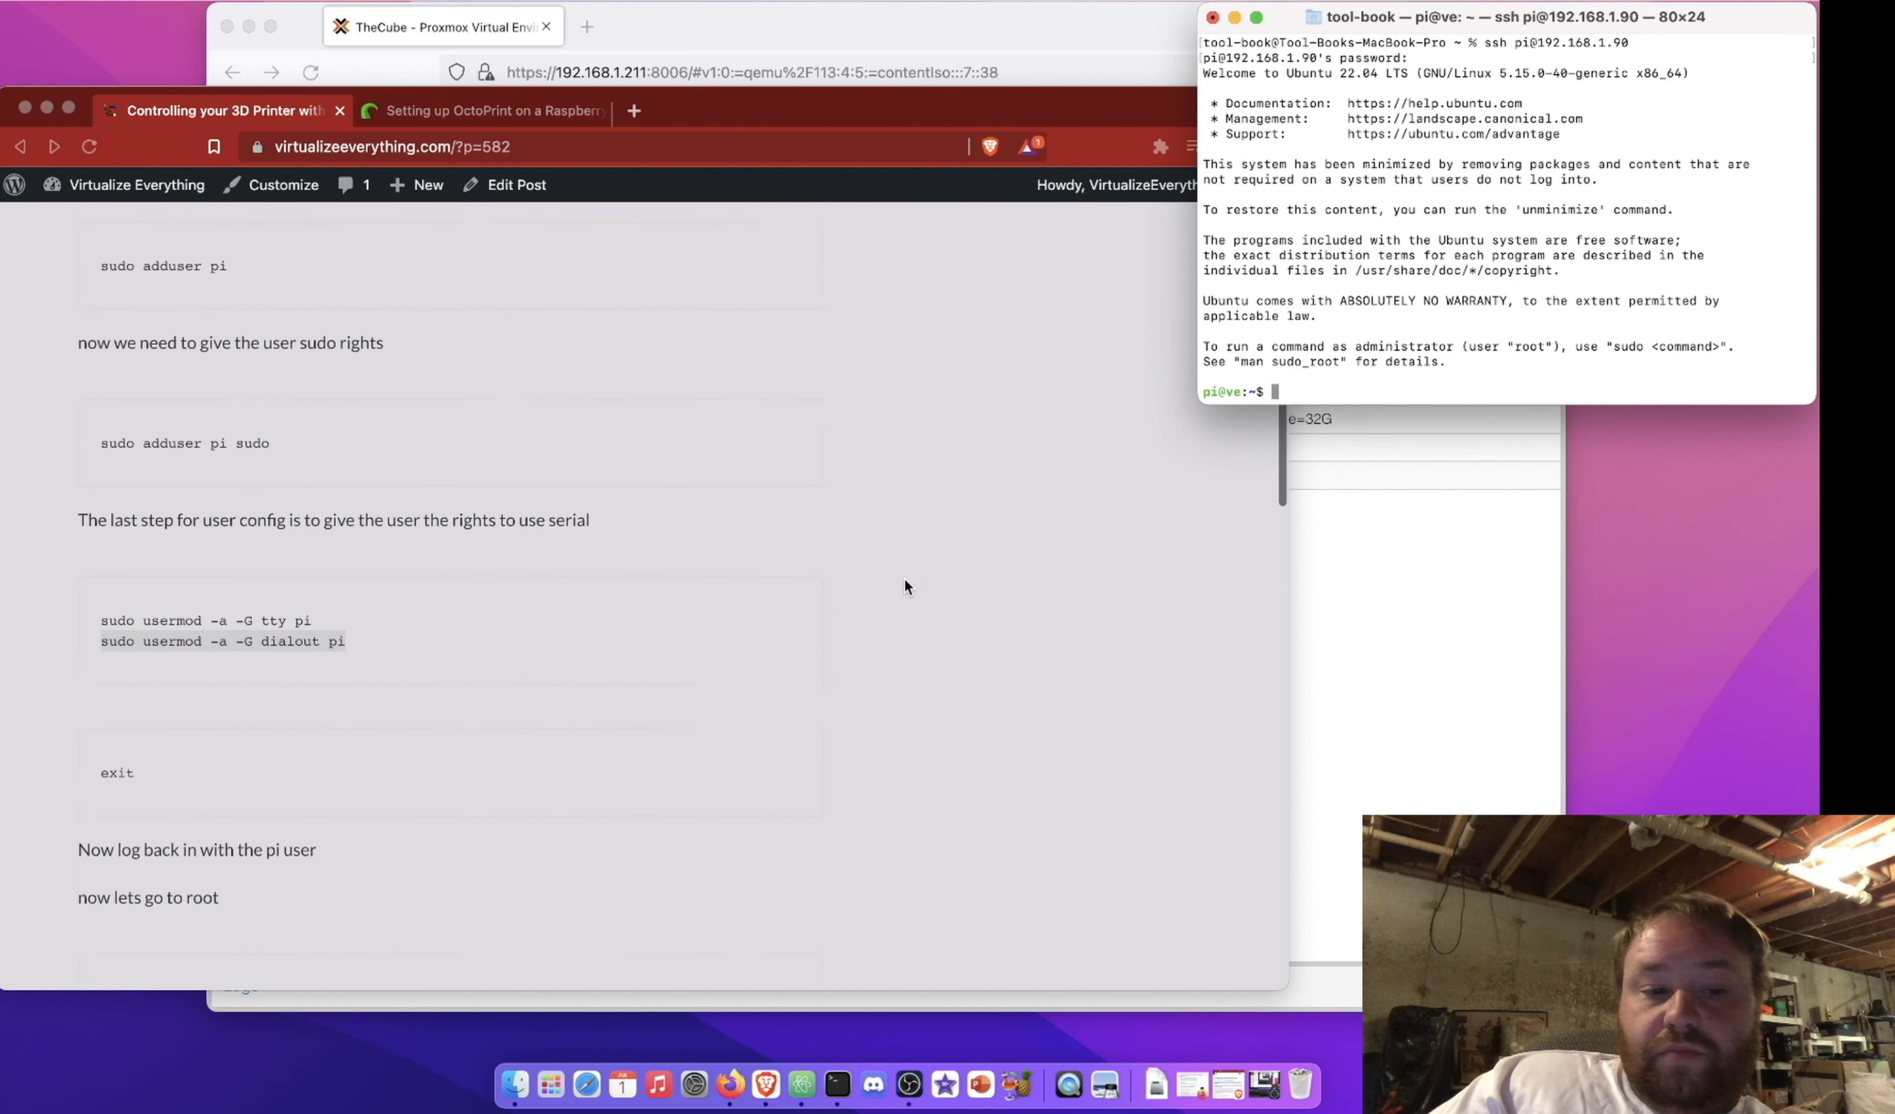
scroll(904, 581, "down", 3)
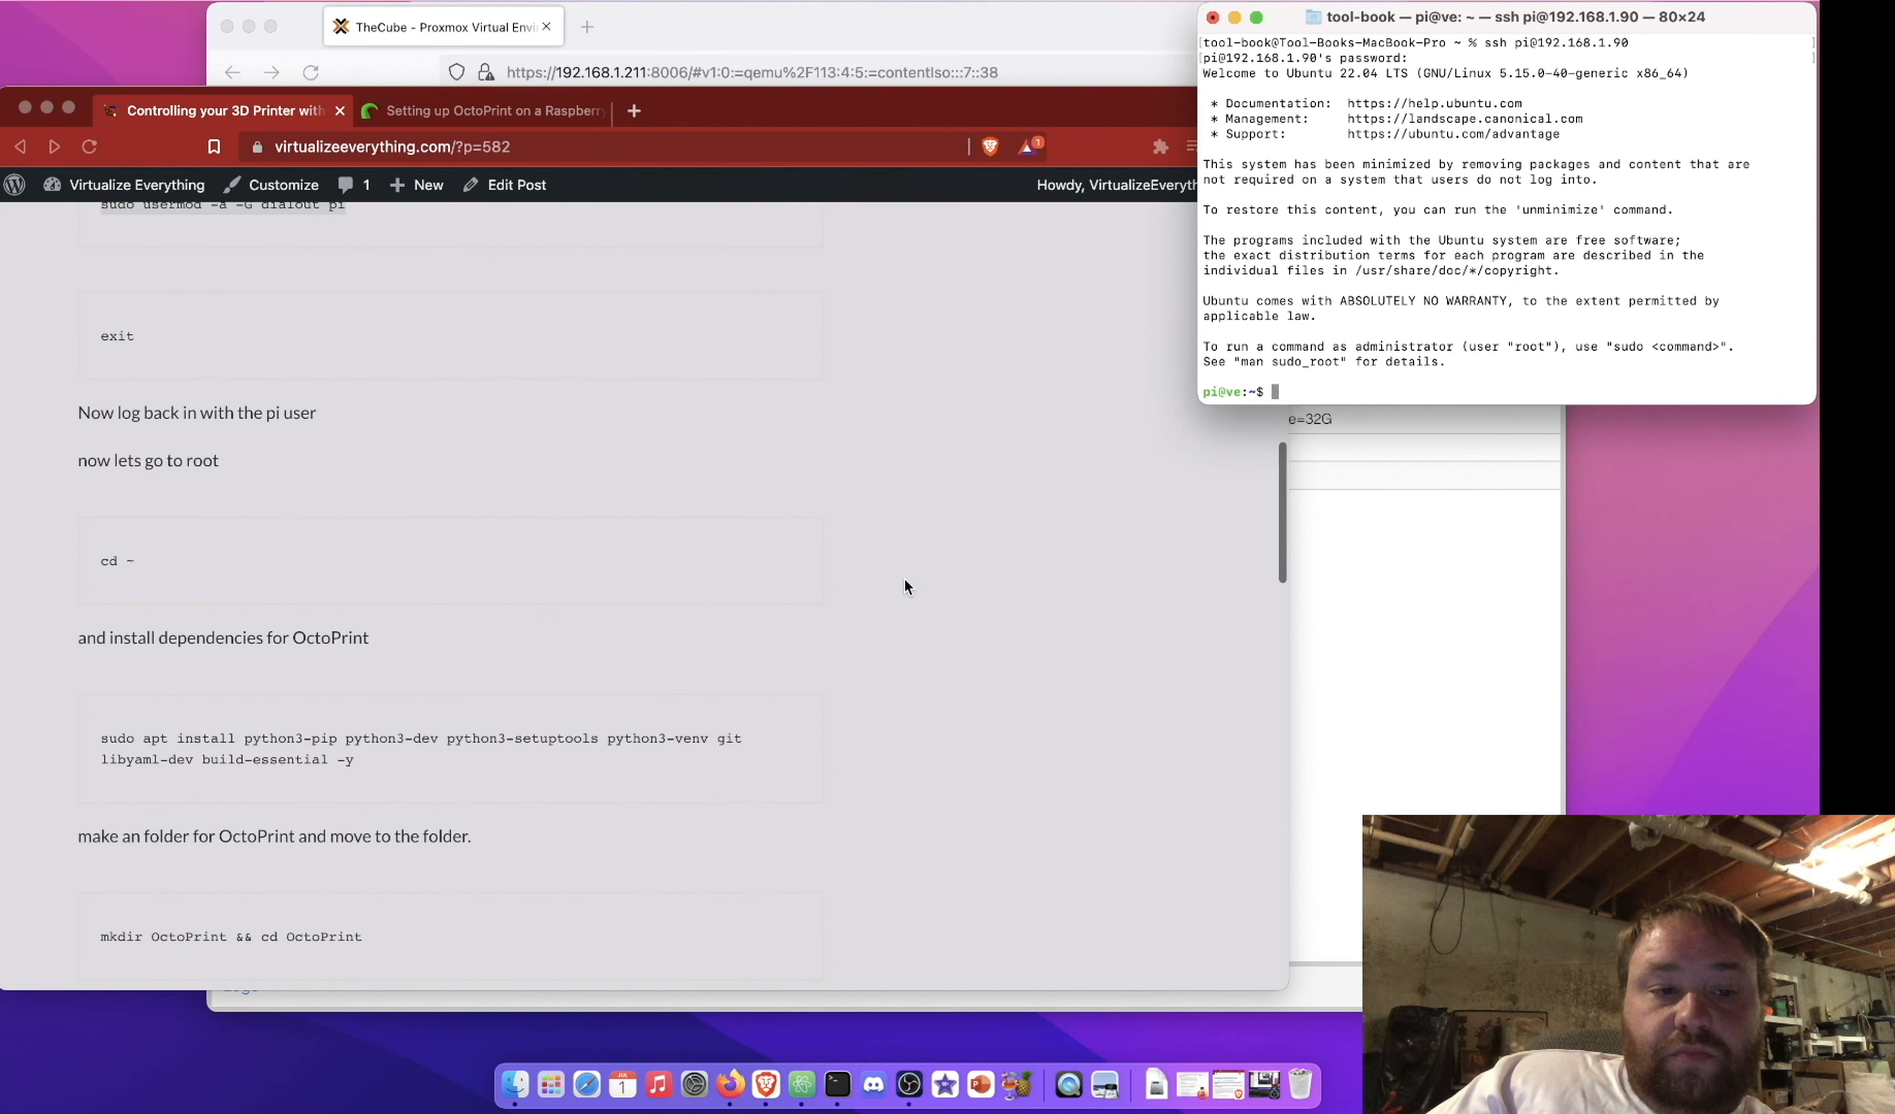
left_click(172, 563)
left_click_drag(139, 560, 103, 562)
key("super+c")
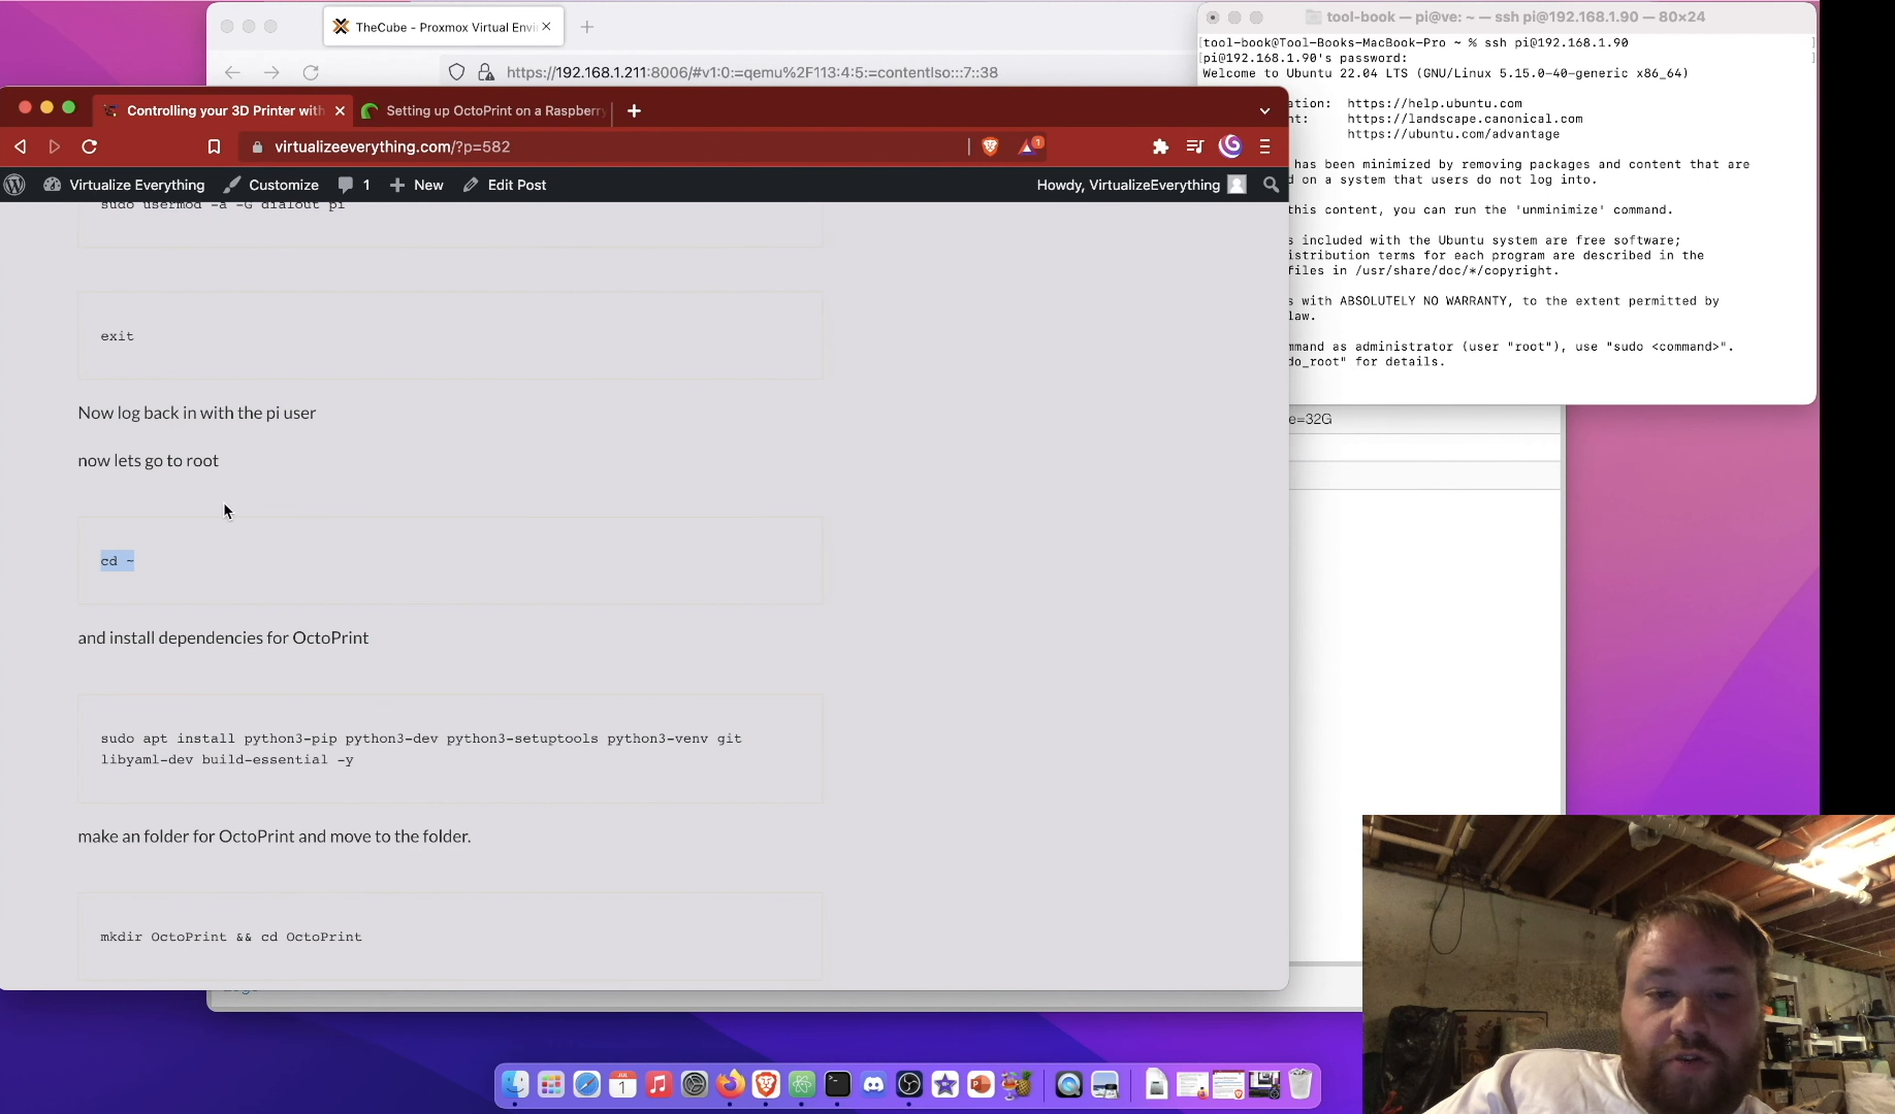
left_click(1385, 369)
key("super+v")
key("Return")
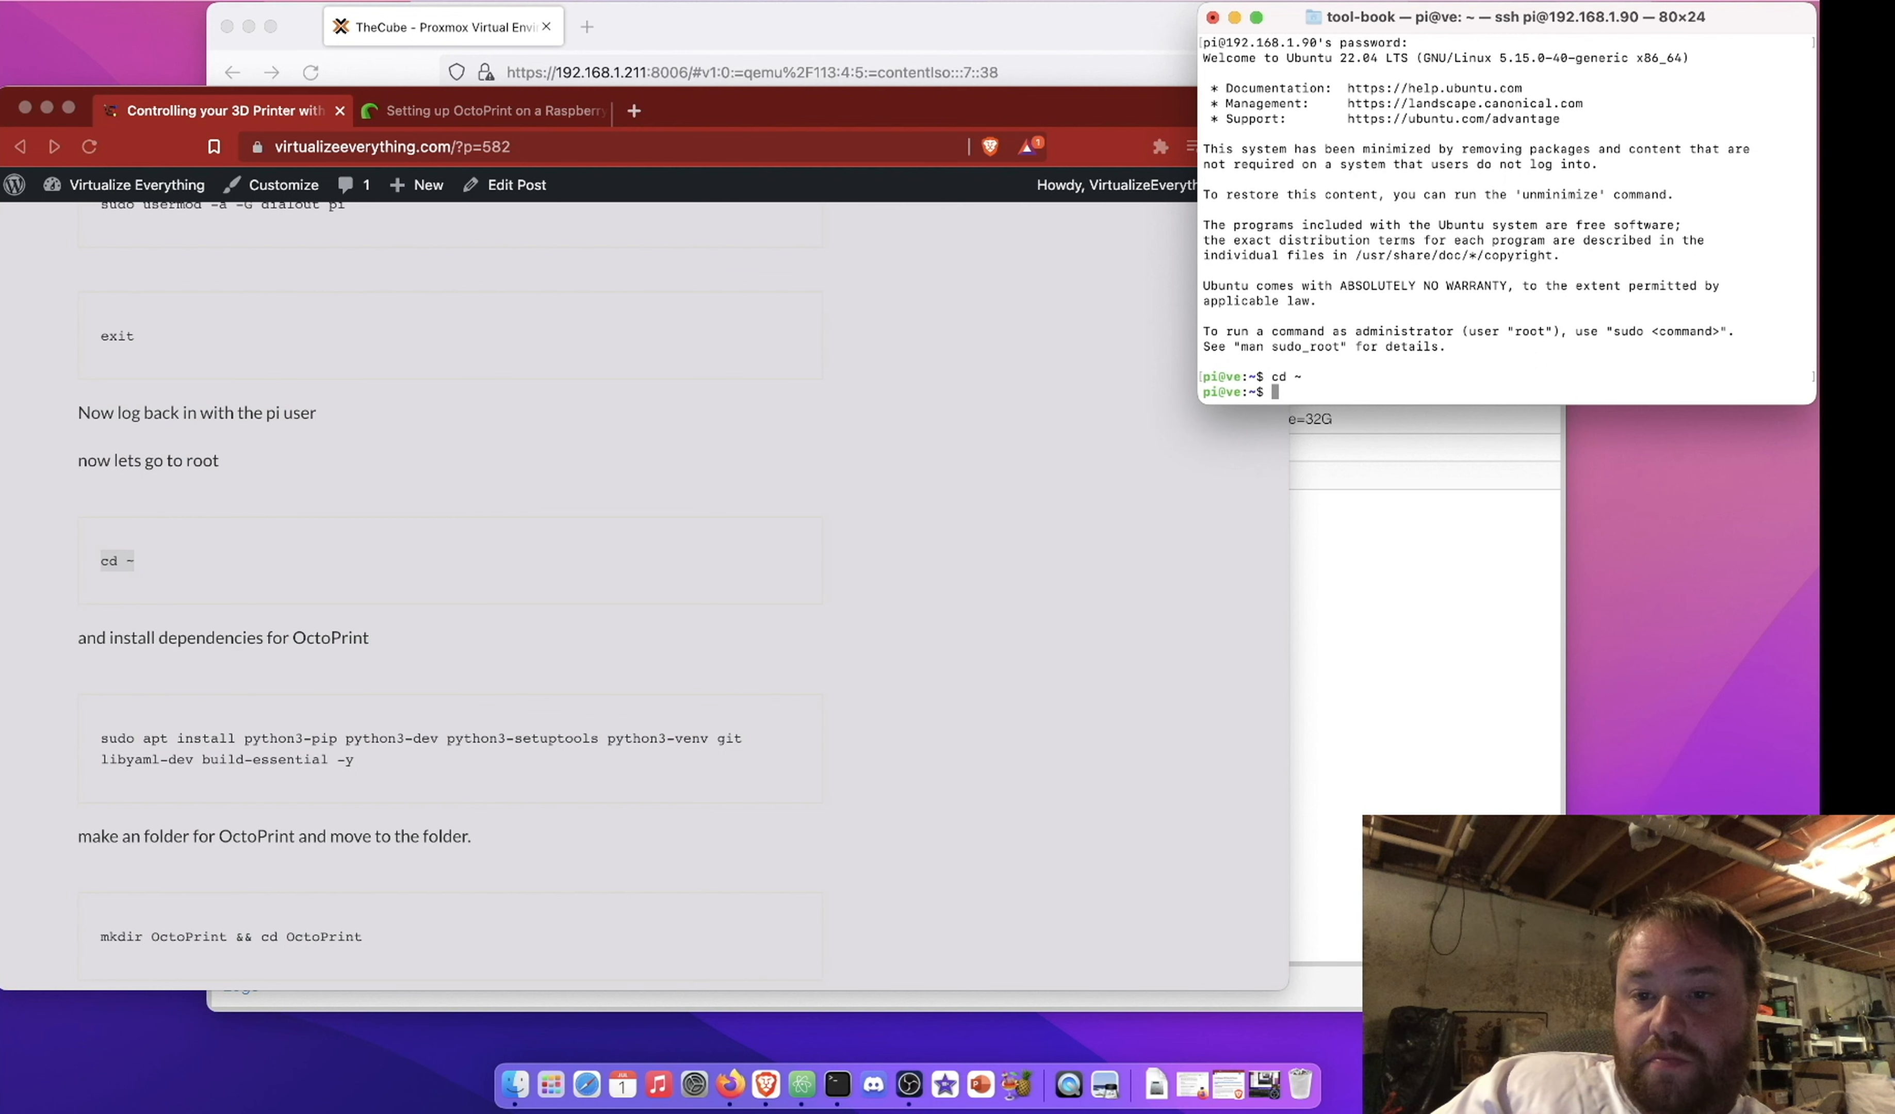
Copy sudo apt install python3-pip python3-dev python3-setuptools python3-venv git libyaml-dev build-essential -y from the blog post and run it
scroll(735, 499, "down", 1)
left_click(217, 661)
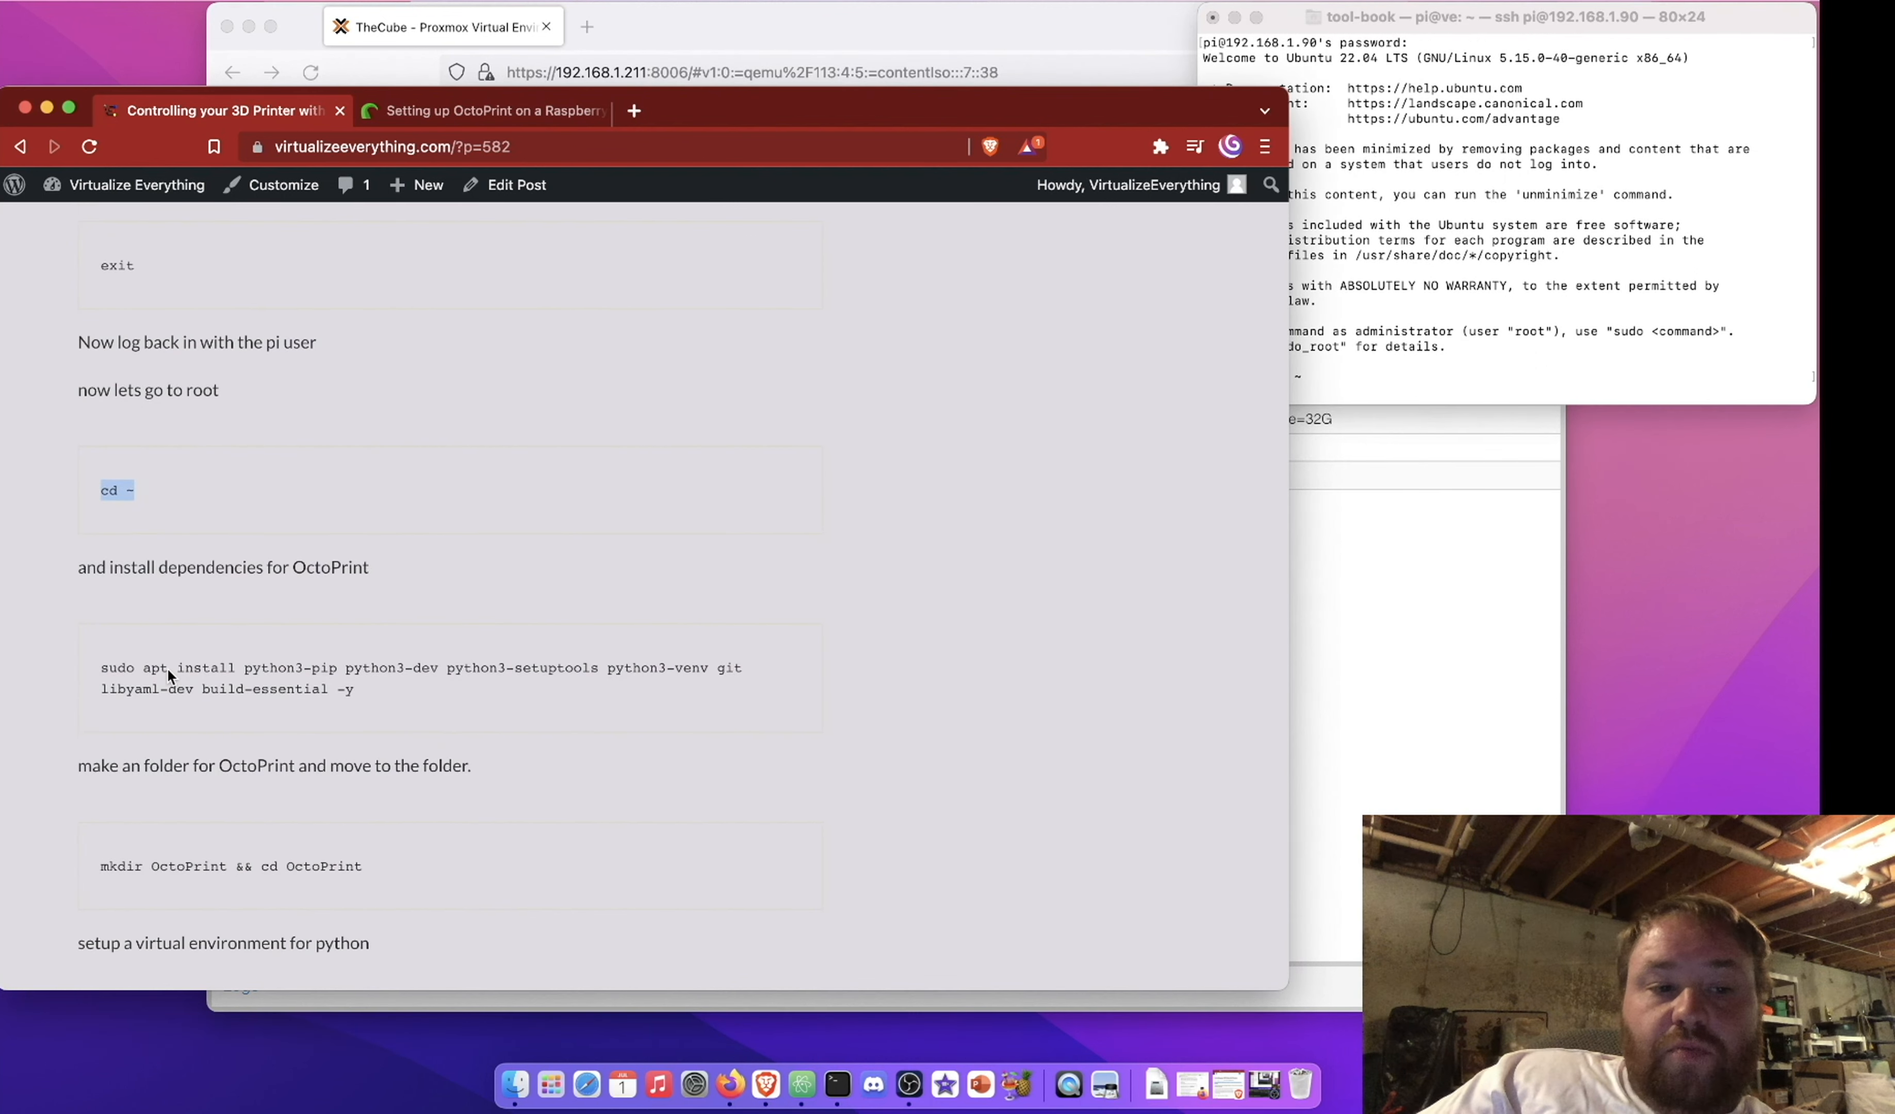
left_click_drag(102, 669, 402, 704)
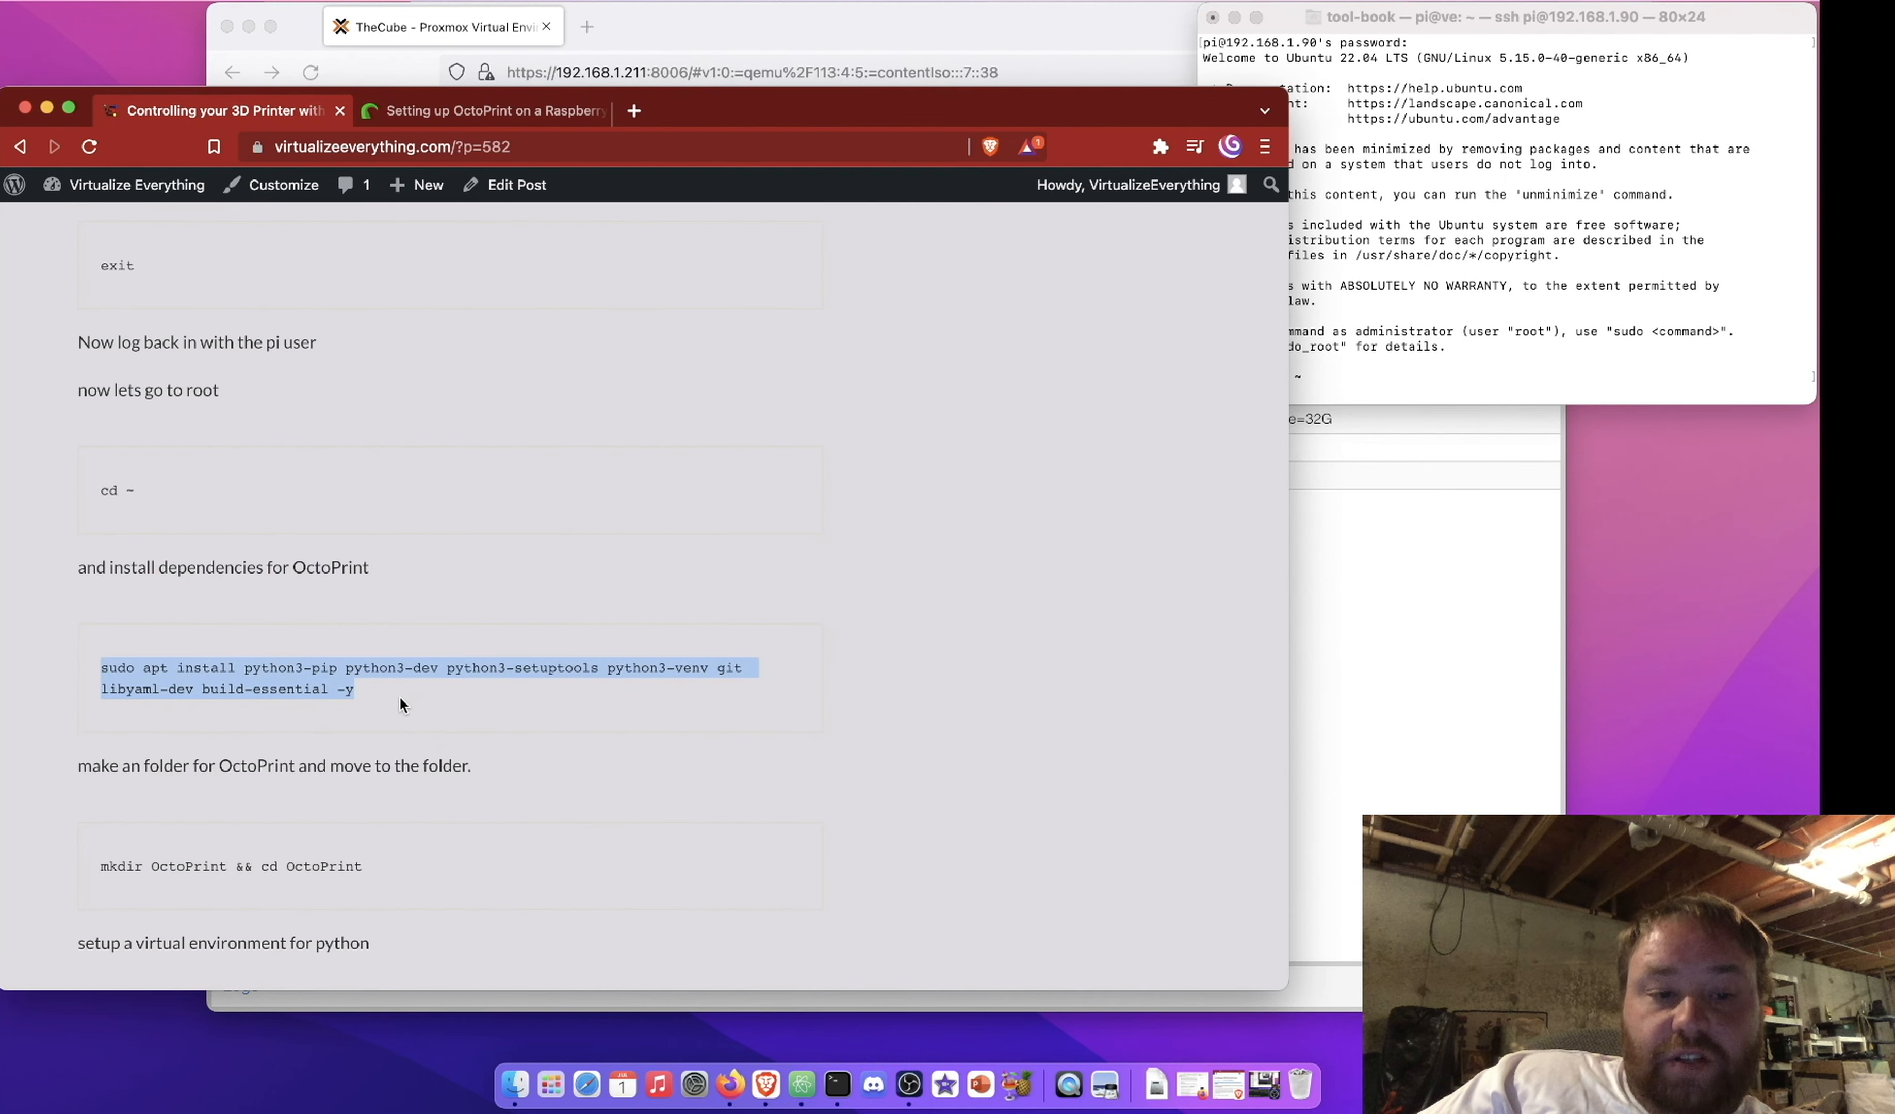
left_click(1486, 319)
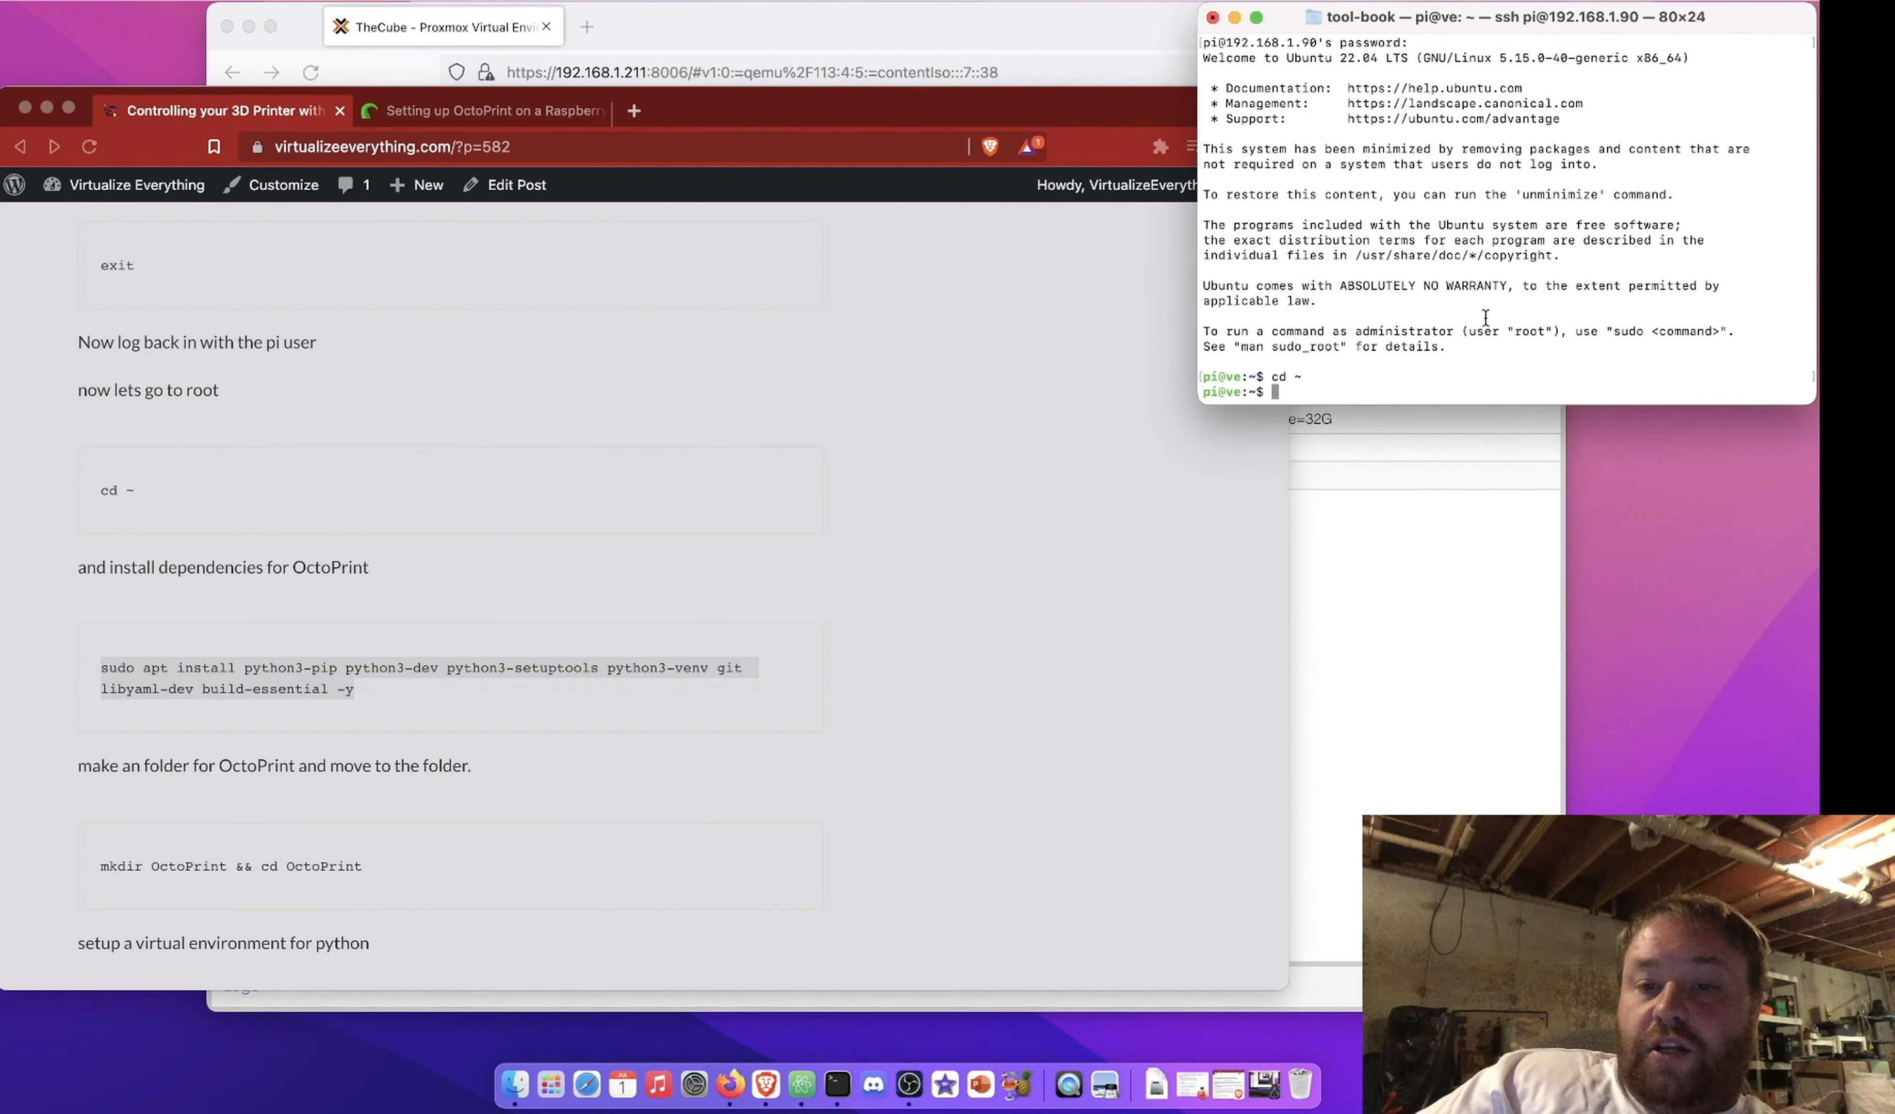
key("super+v")
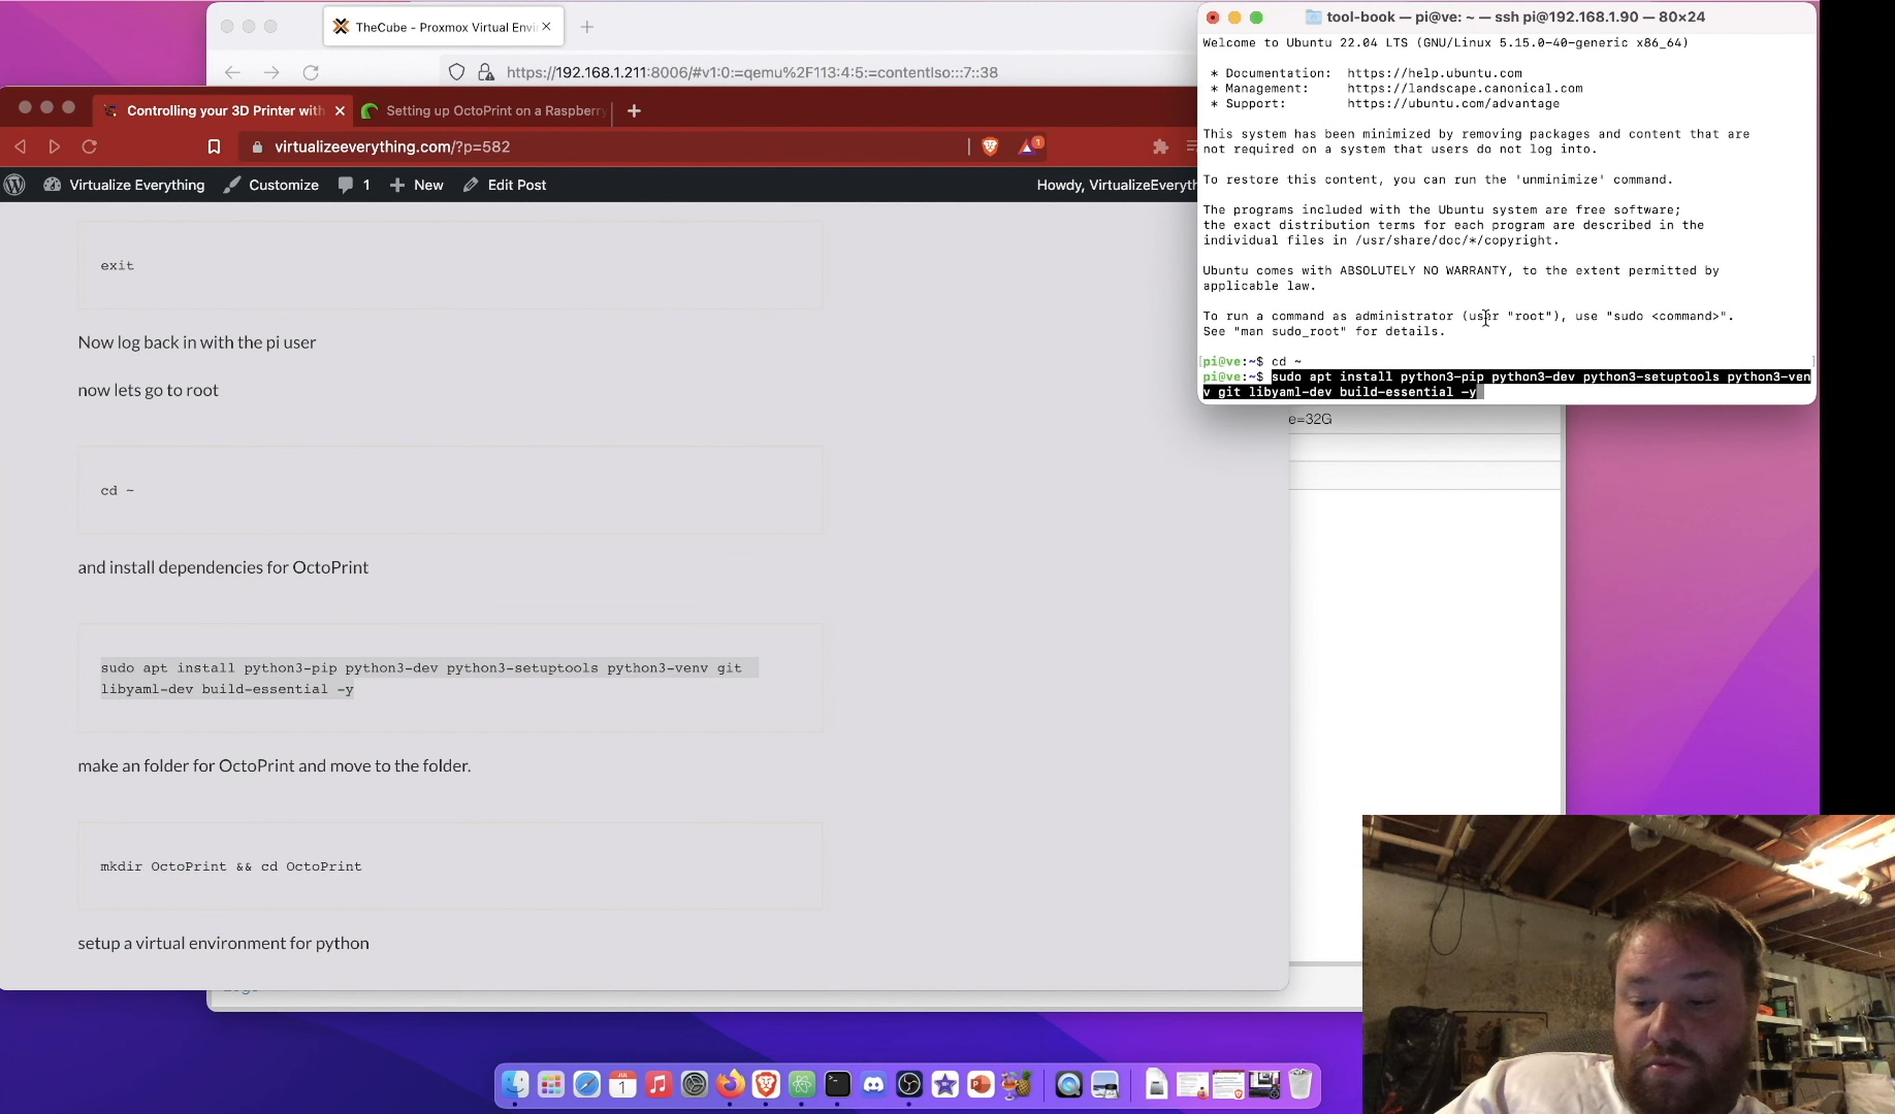
key("Return")
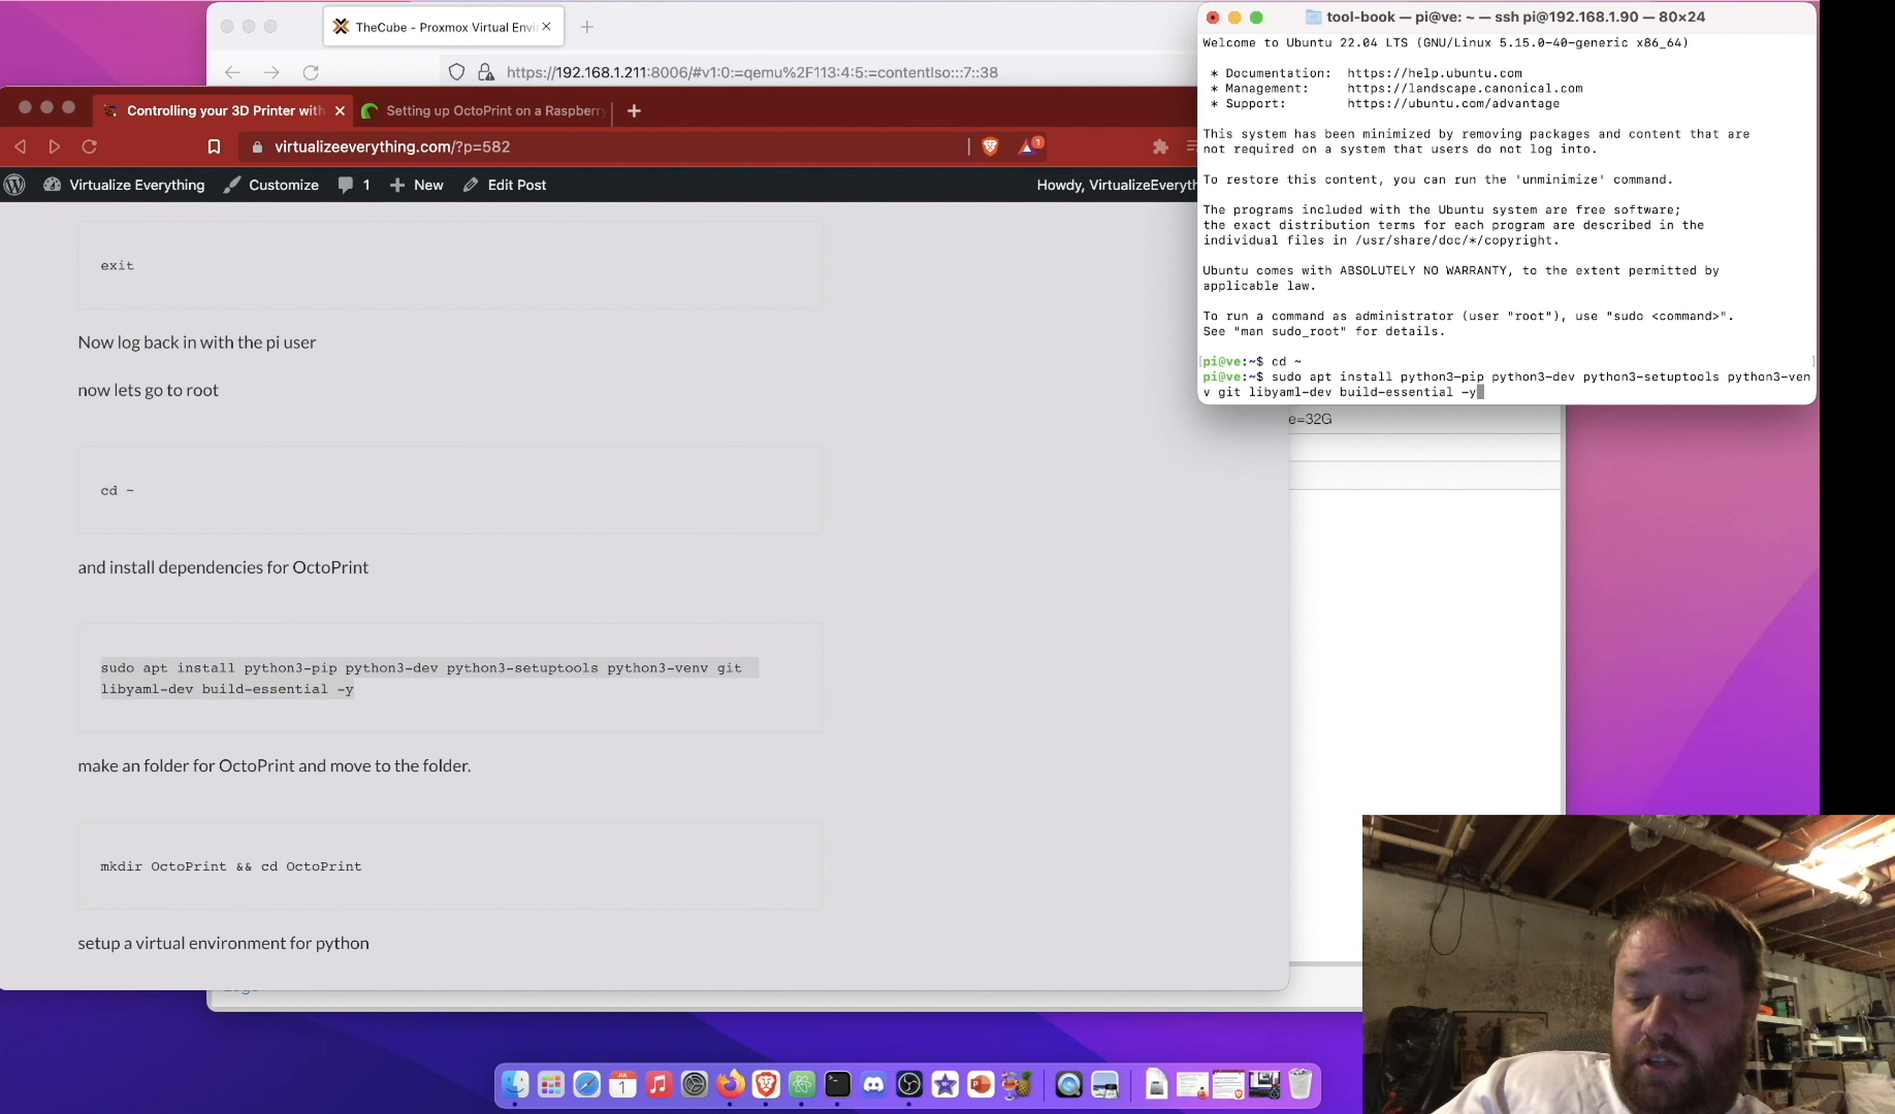
Start the pasted dependency installation and authorize it by entering the pi account's sudo password
key("Return")
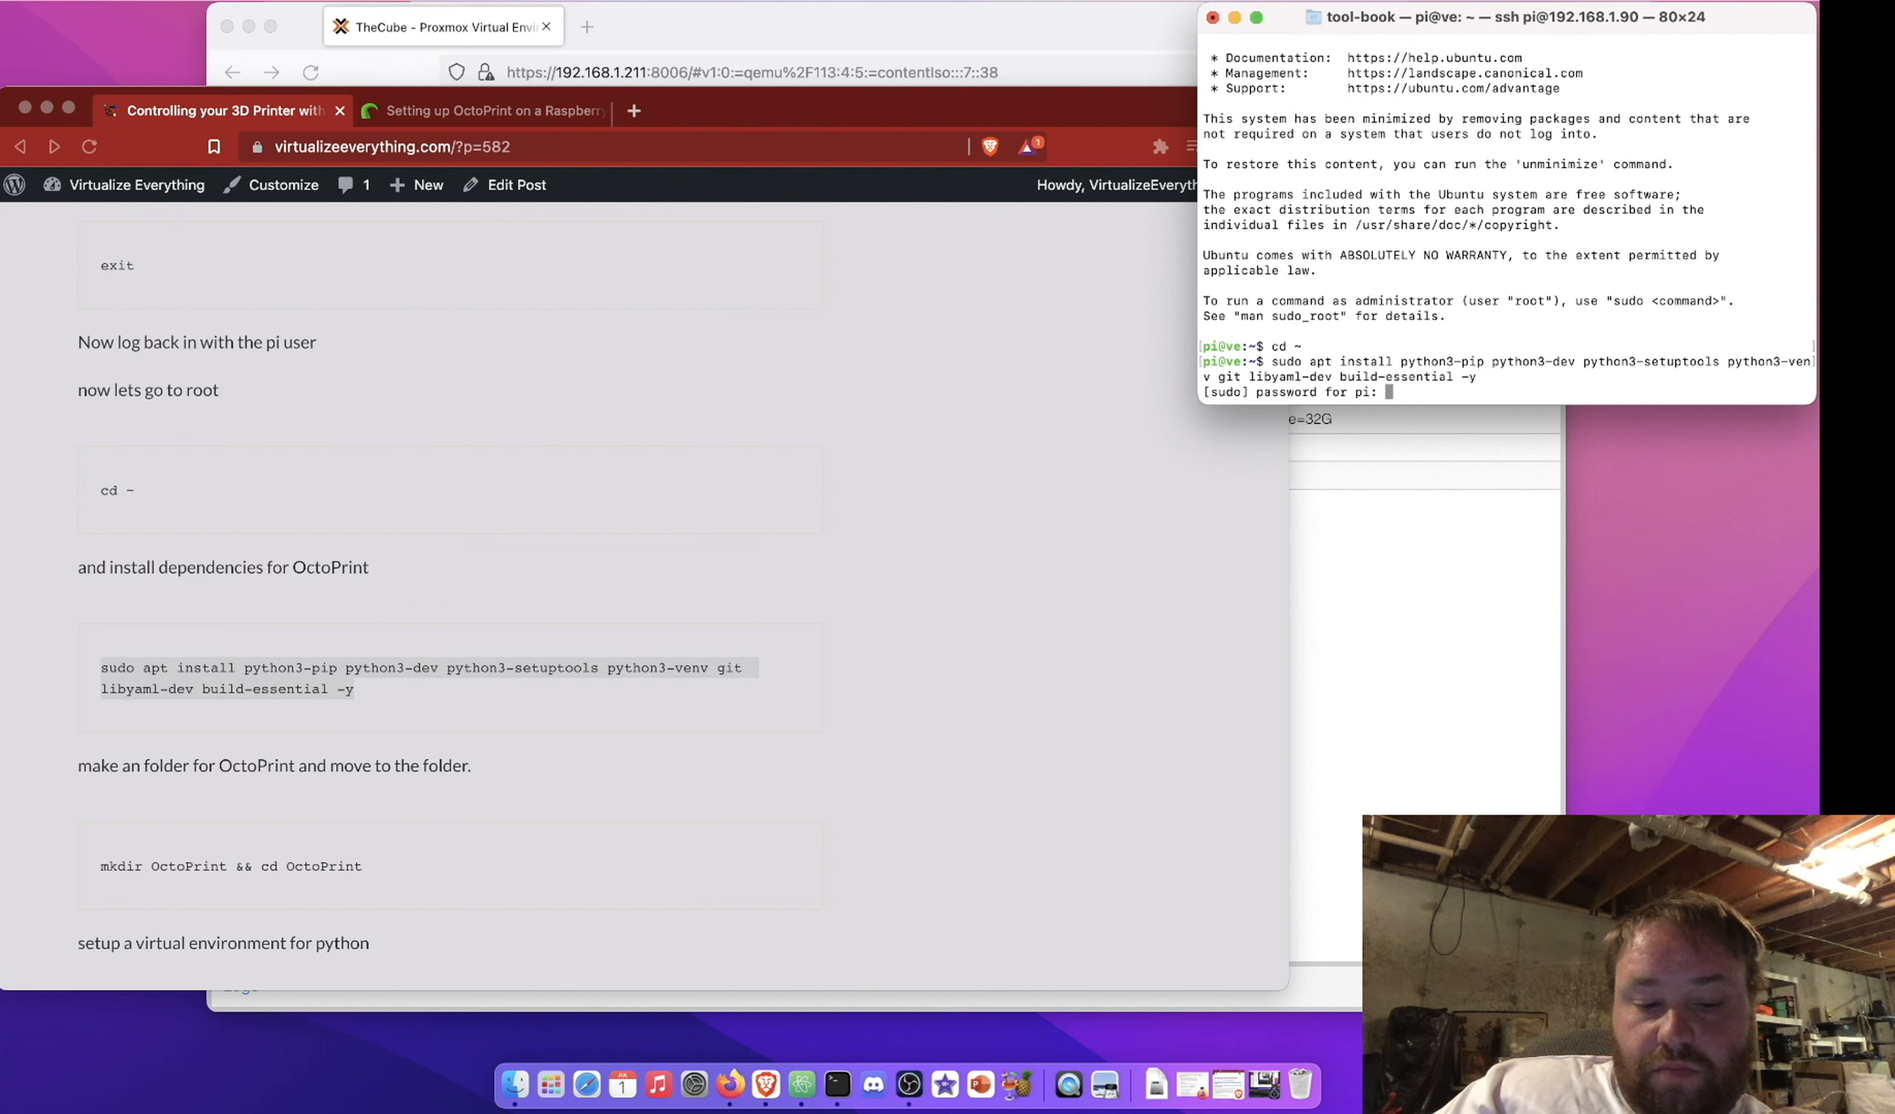
key("Return")
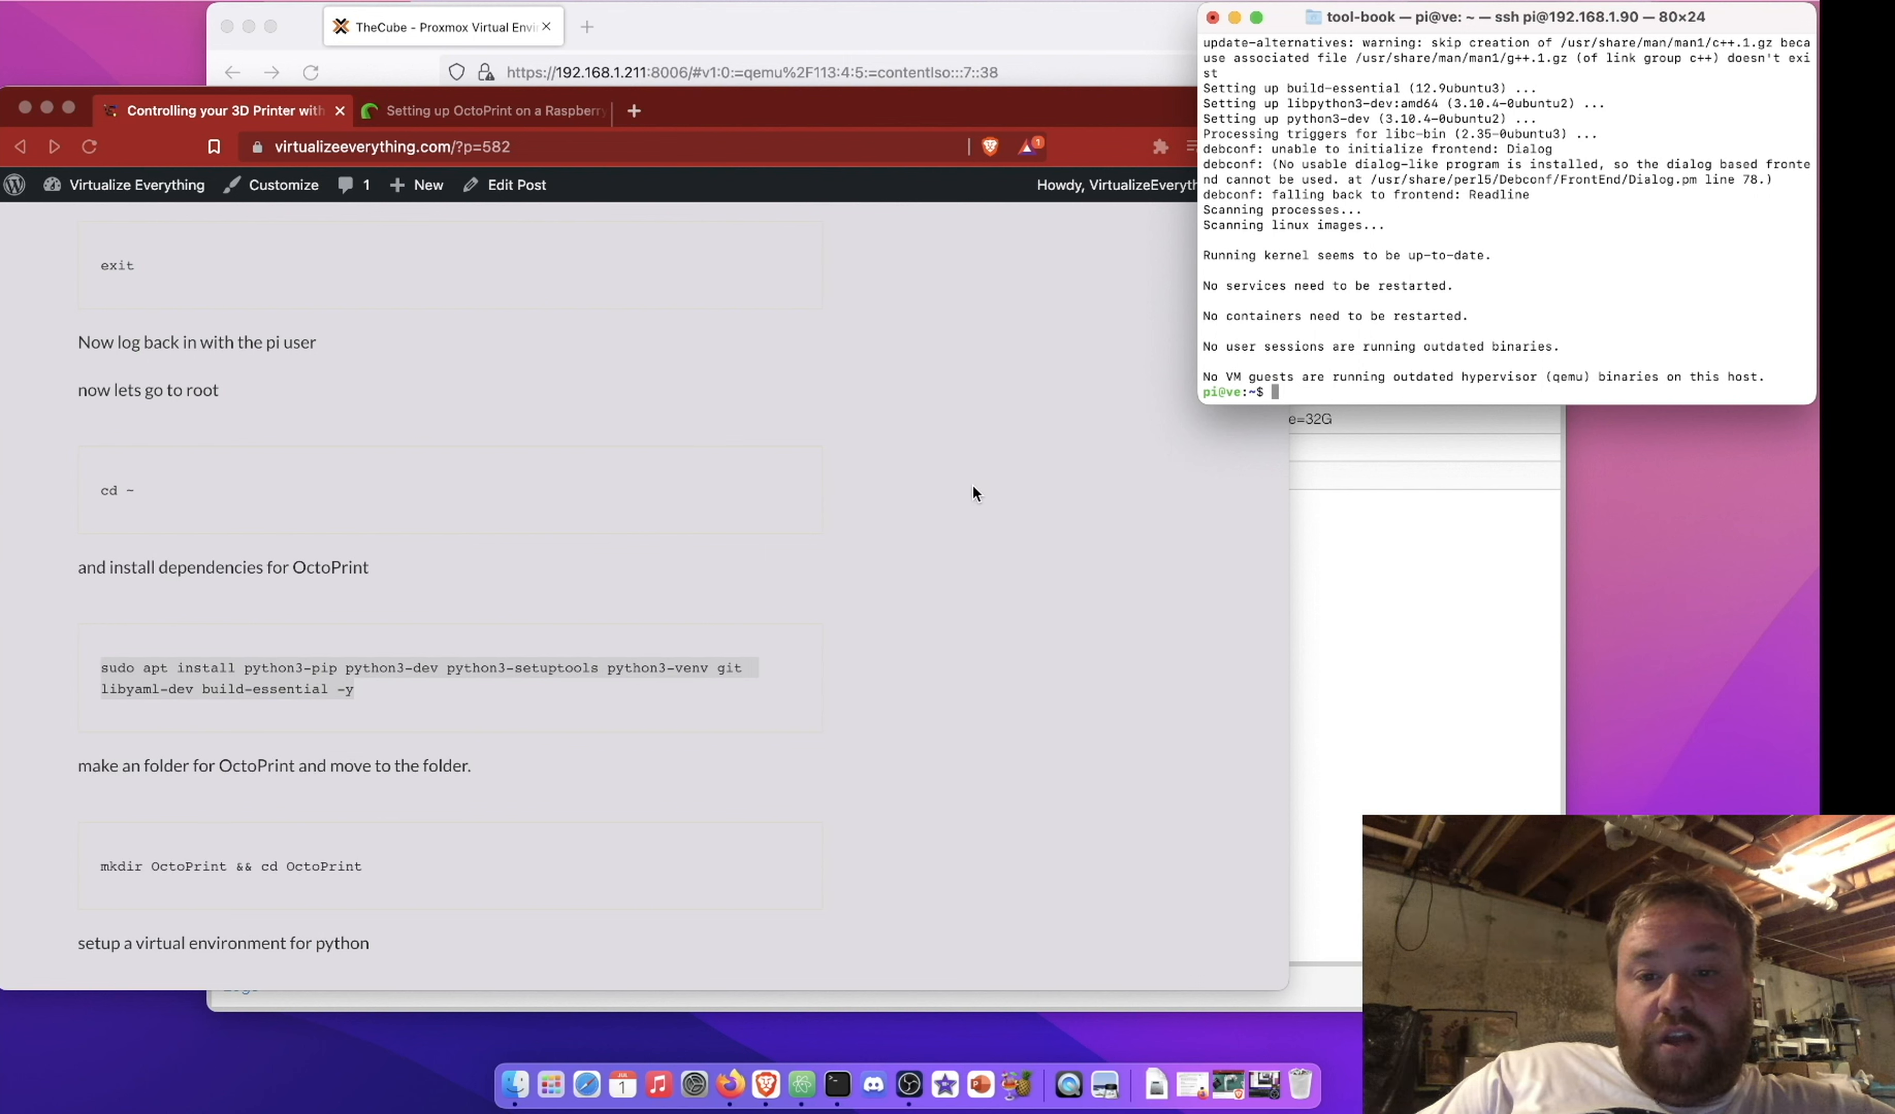
Copy mkdir OctoPrint && cd OctoPrint from the blog post and run it in the pi user's SSH session
scroll(973, 484, "down", 5)
left_click(121, 681)
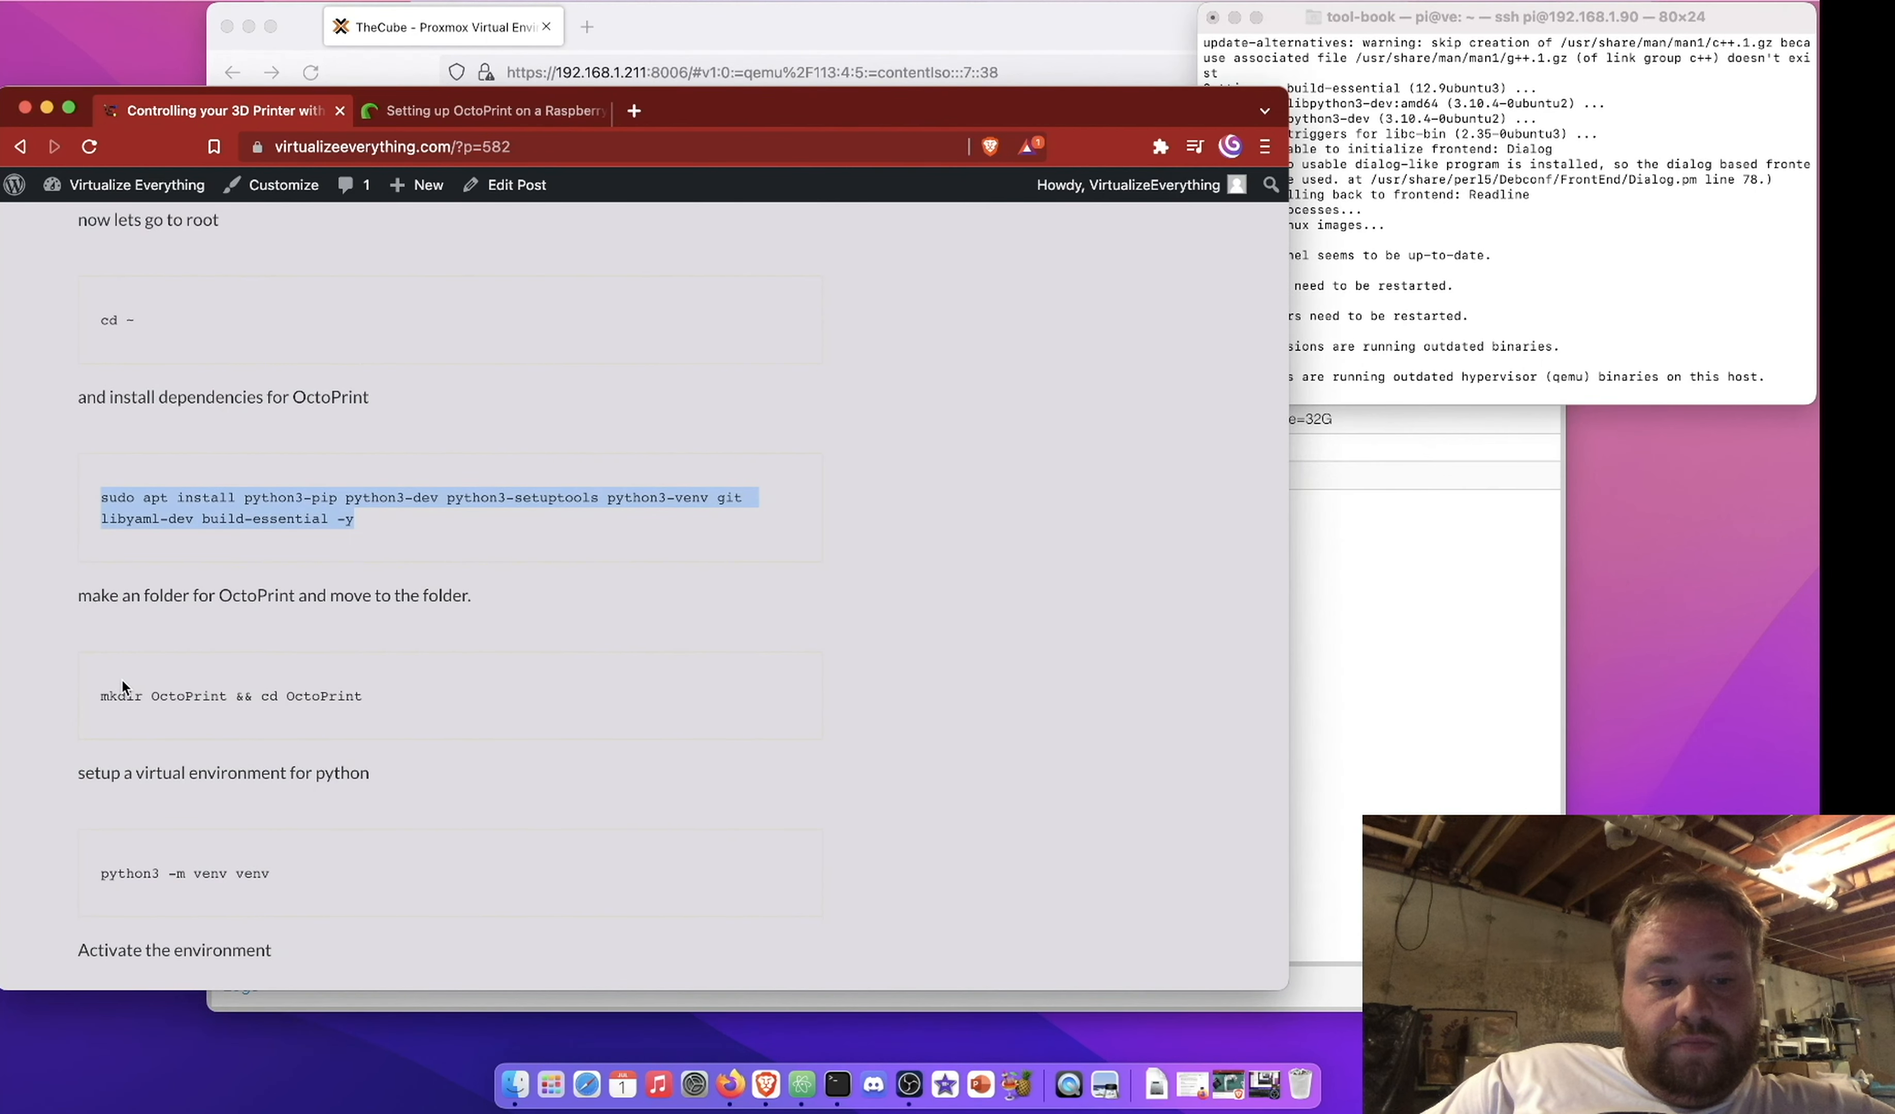
left_click_drag(96, 693, 407, 690)
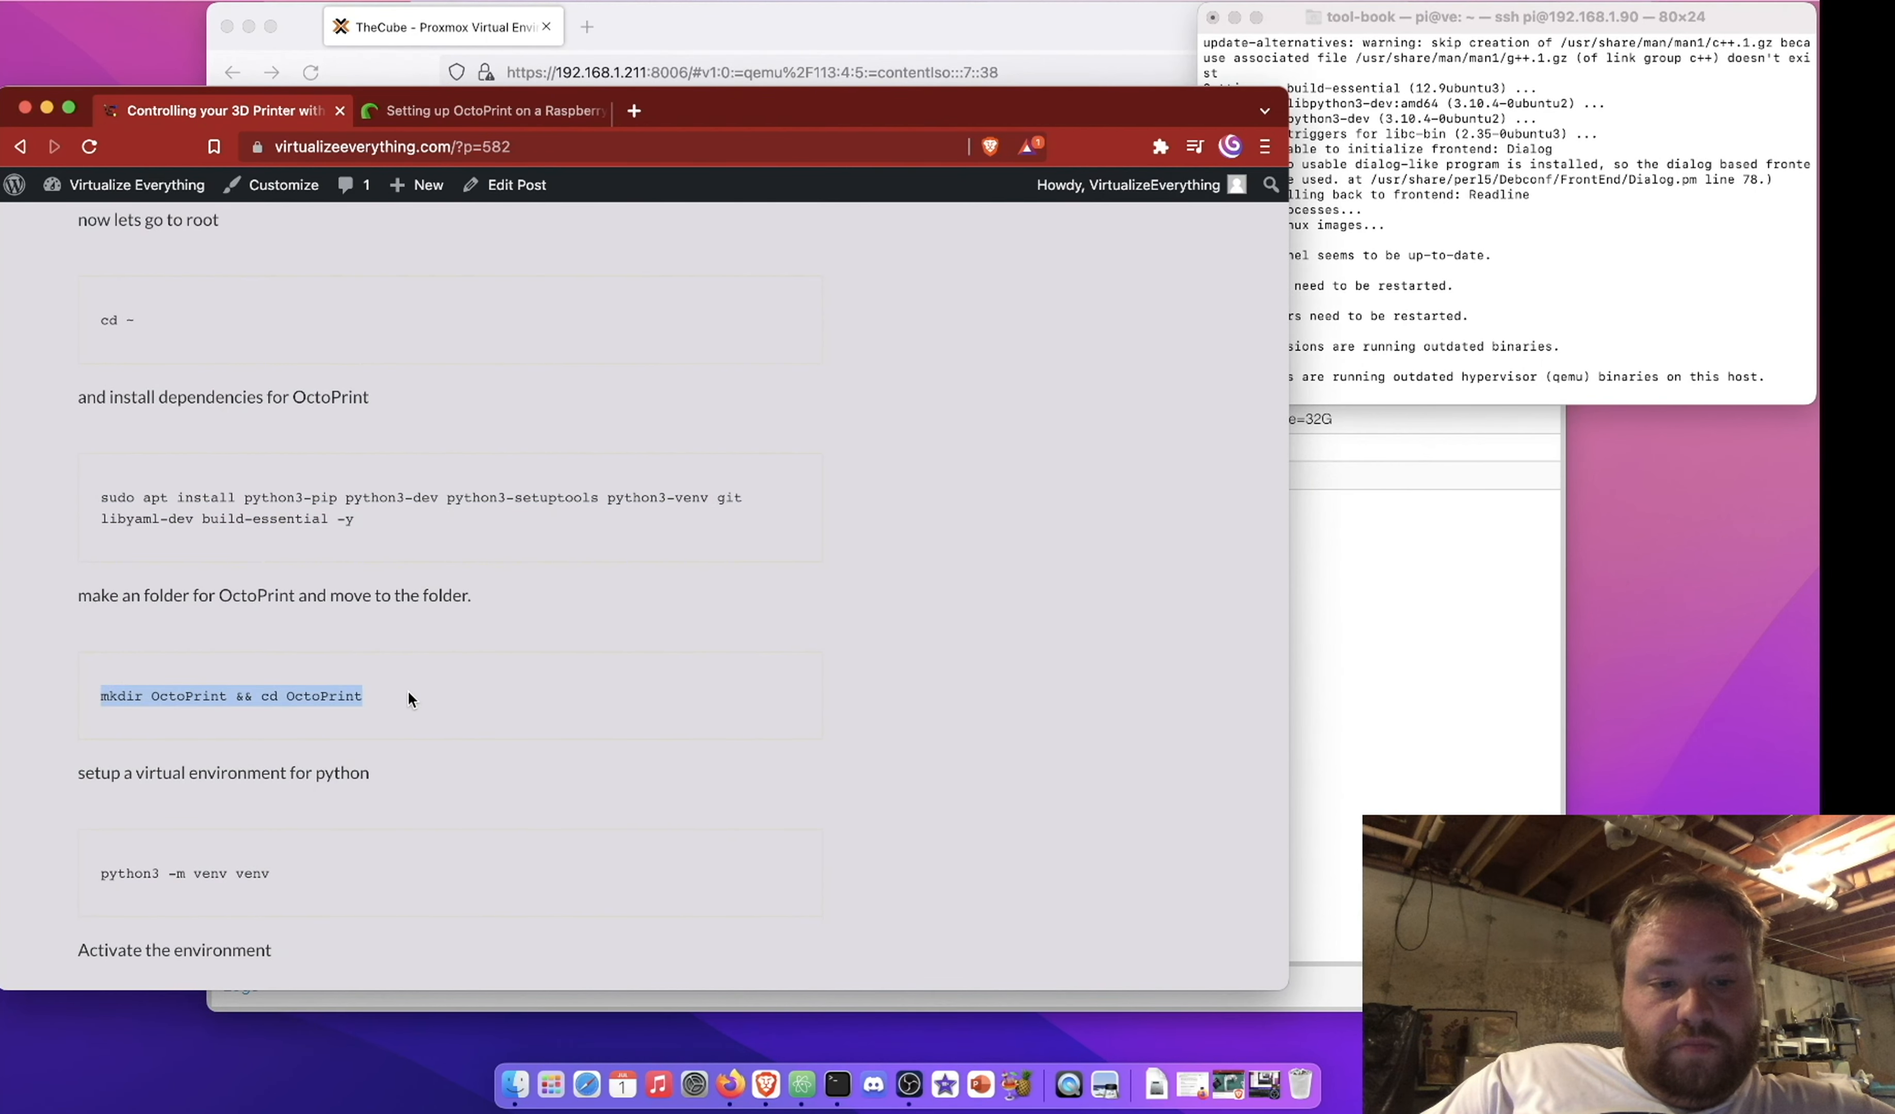
left_click(1533, 351)
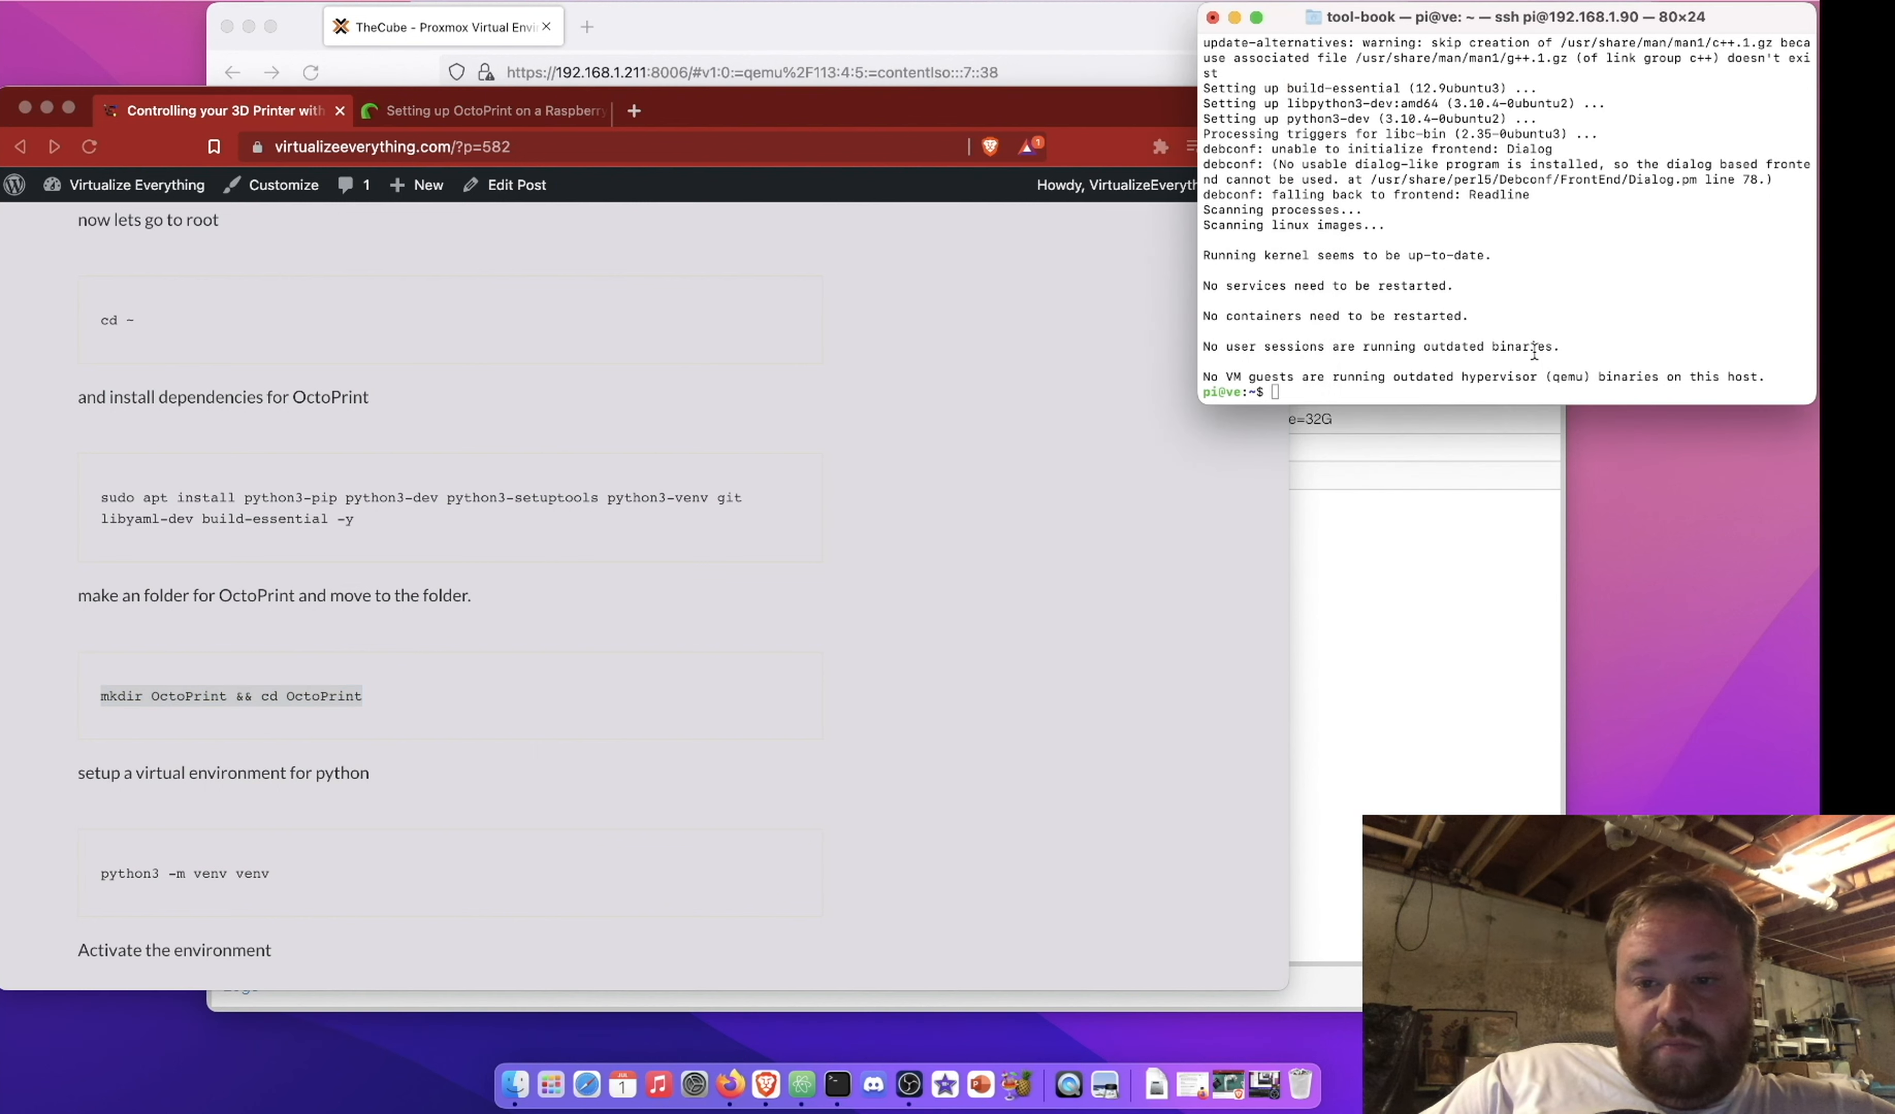
key("super+v")
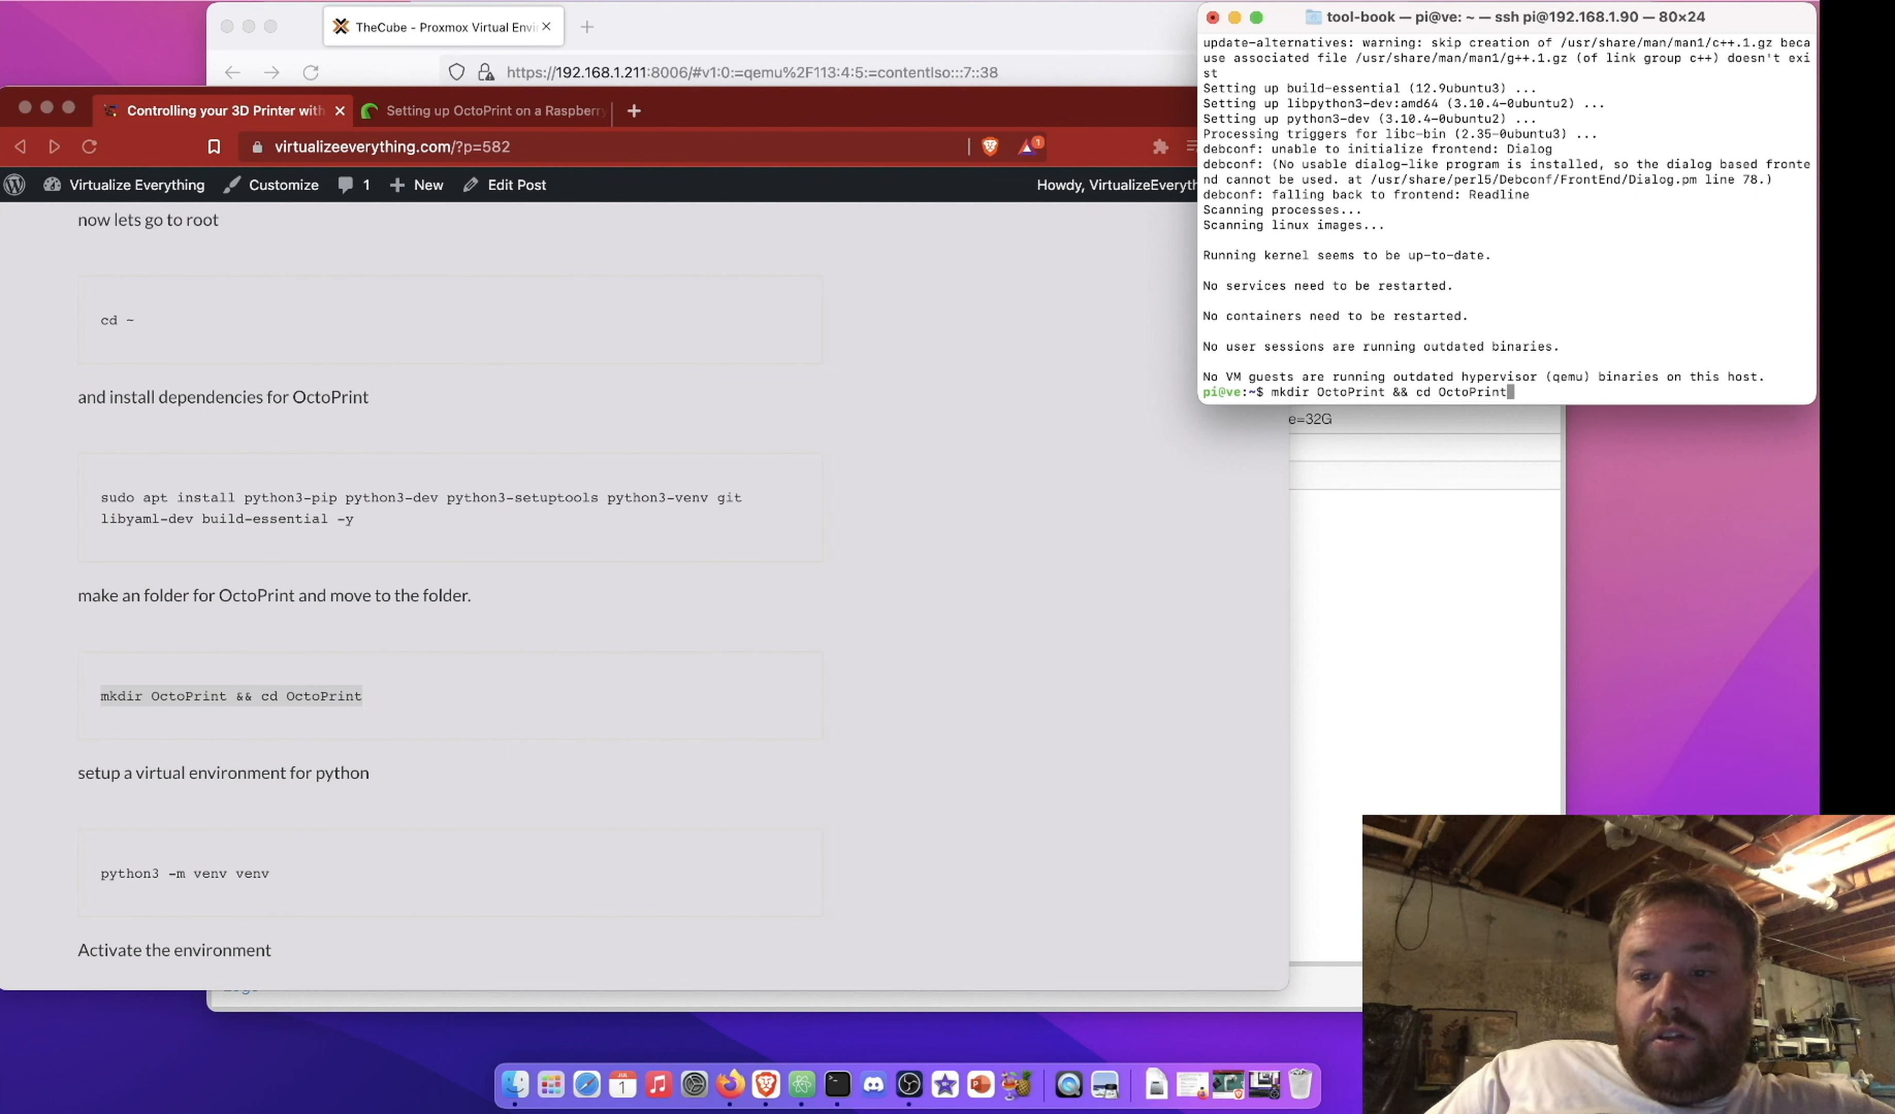
key("Return")
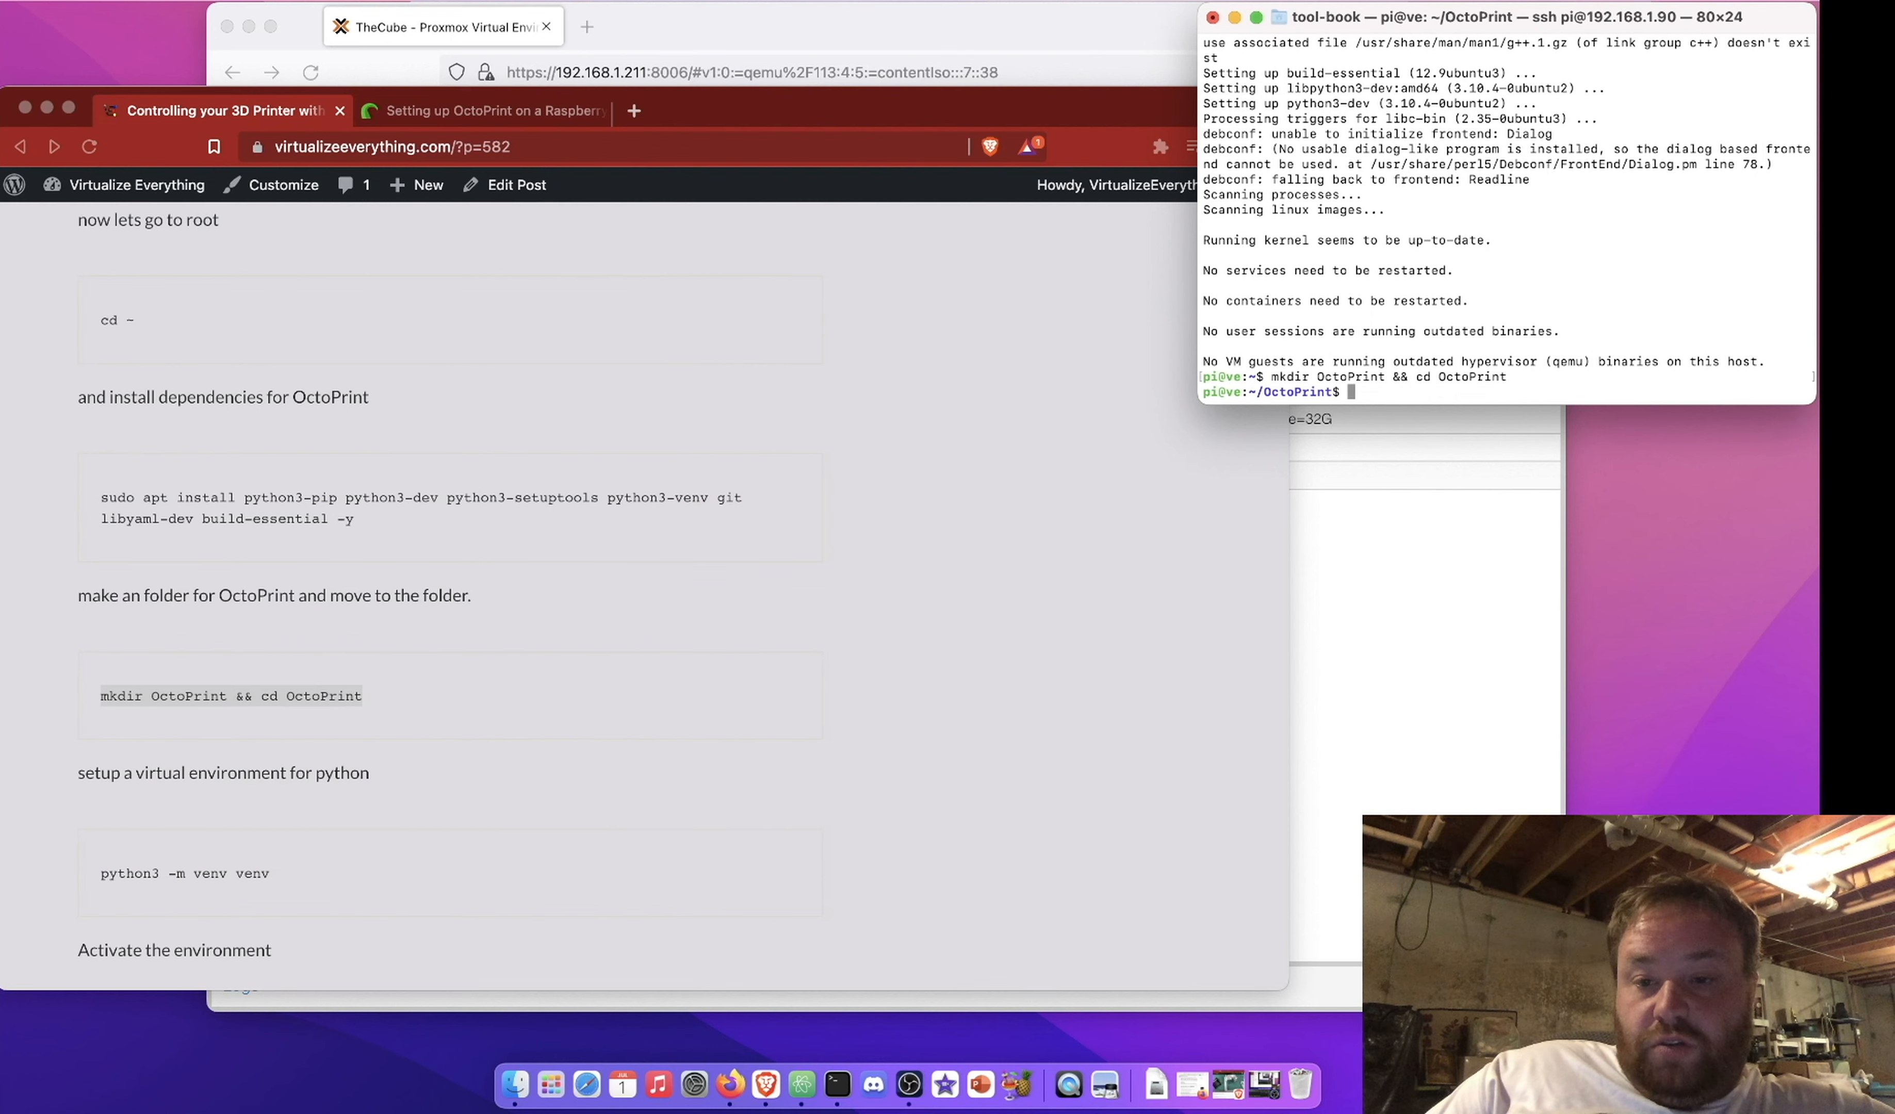
Copy python3 -m venv venv from the blog post and run it in the OctoPrint folder
scroll(597, 665, "down", 5)
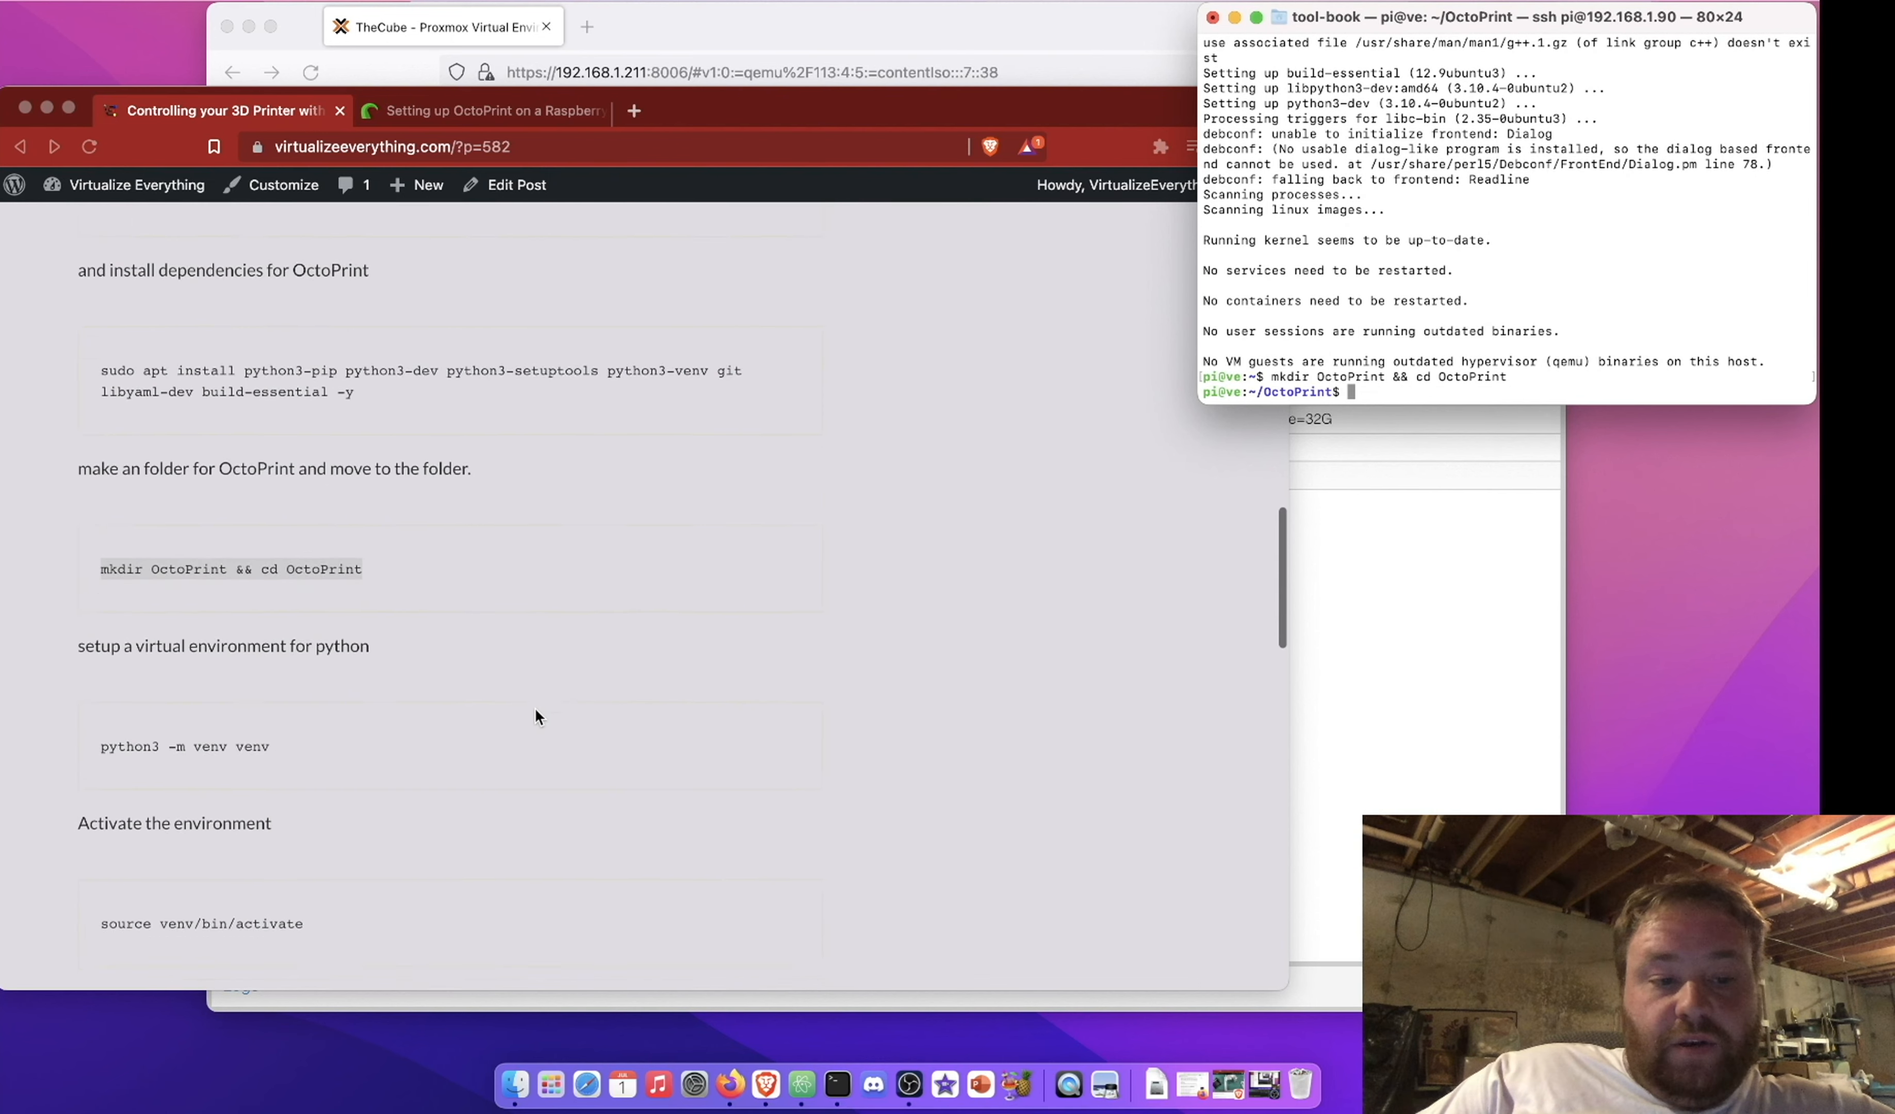
left_click(97, 670)
left_click_drag(96, 669, 298, 674)
key("super+c")
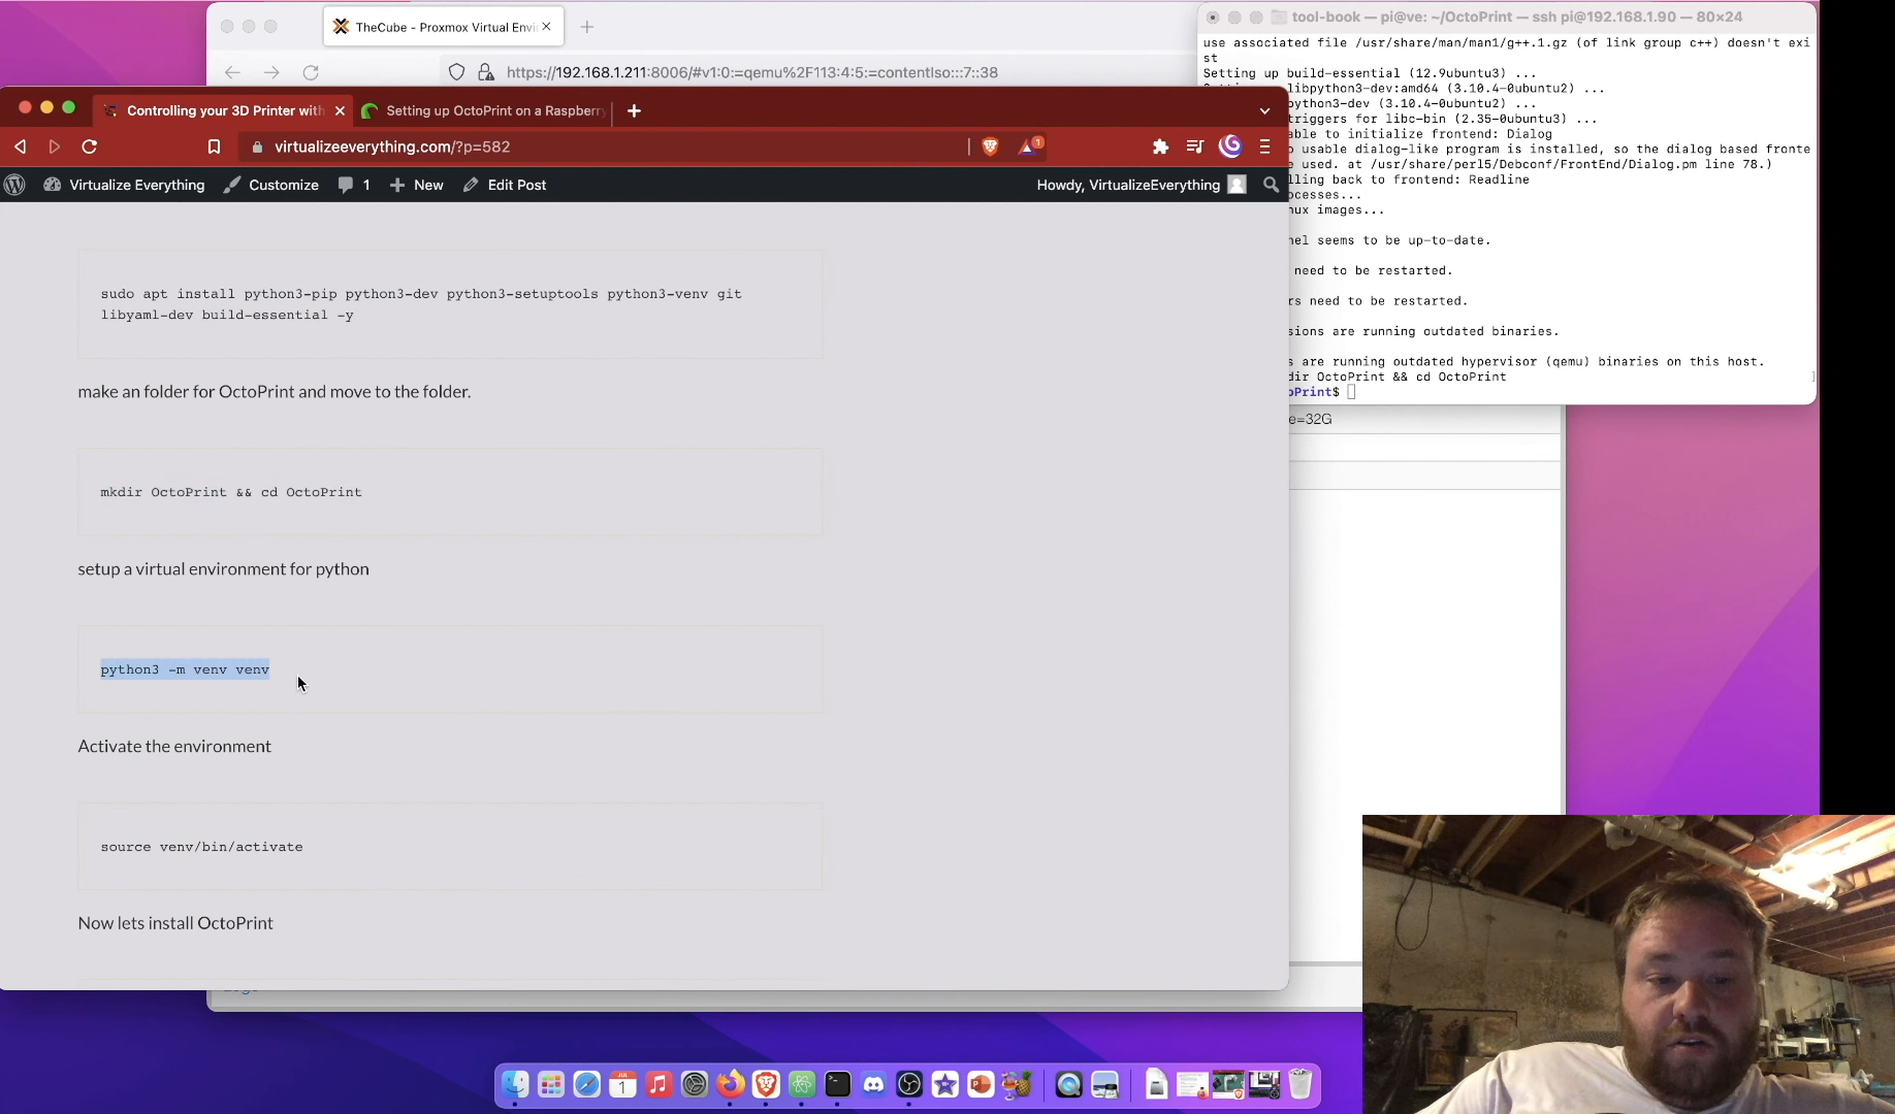
left_click(1468, 334)
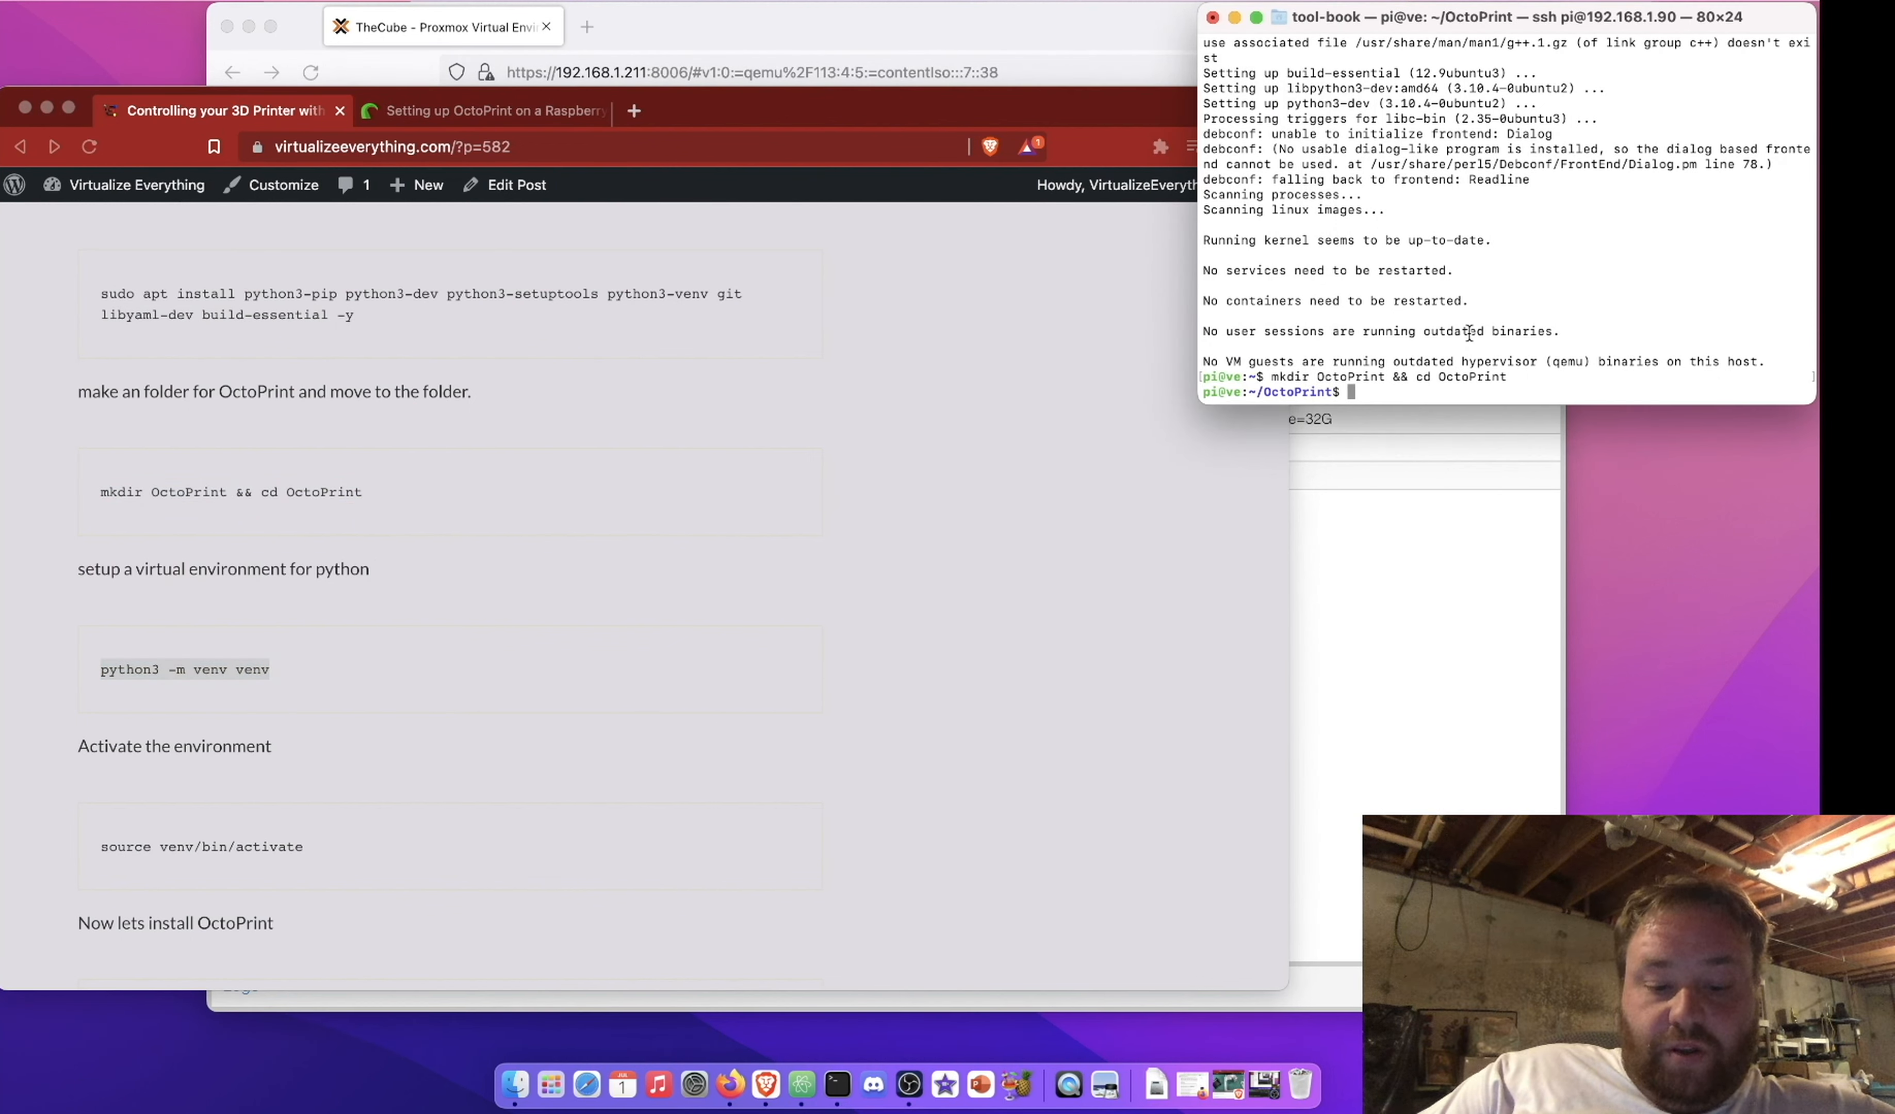
key("super+v")
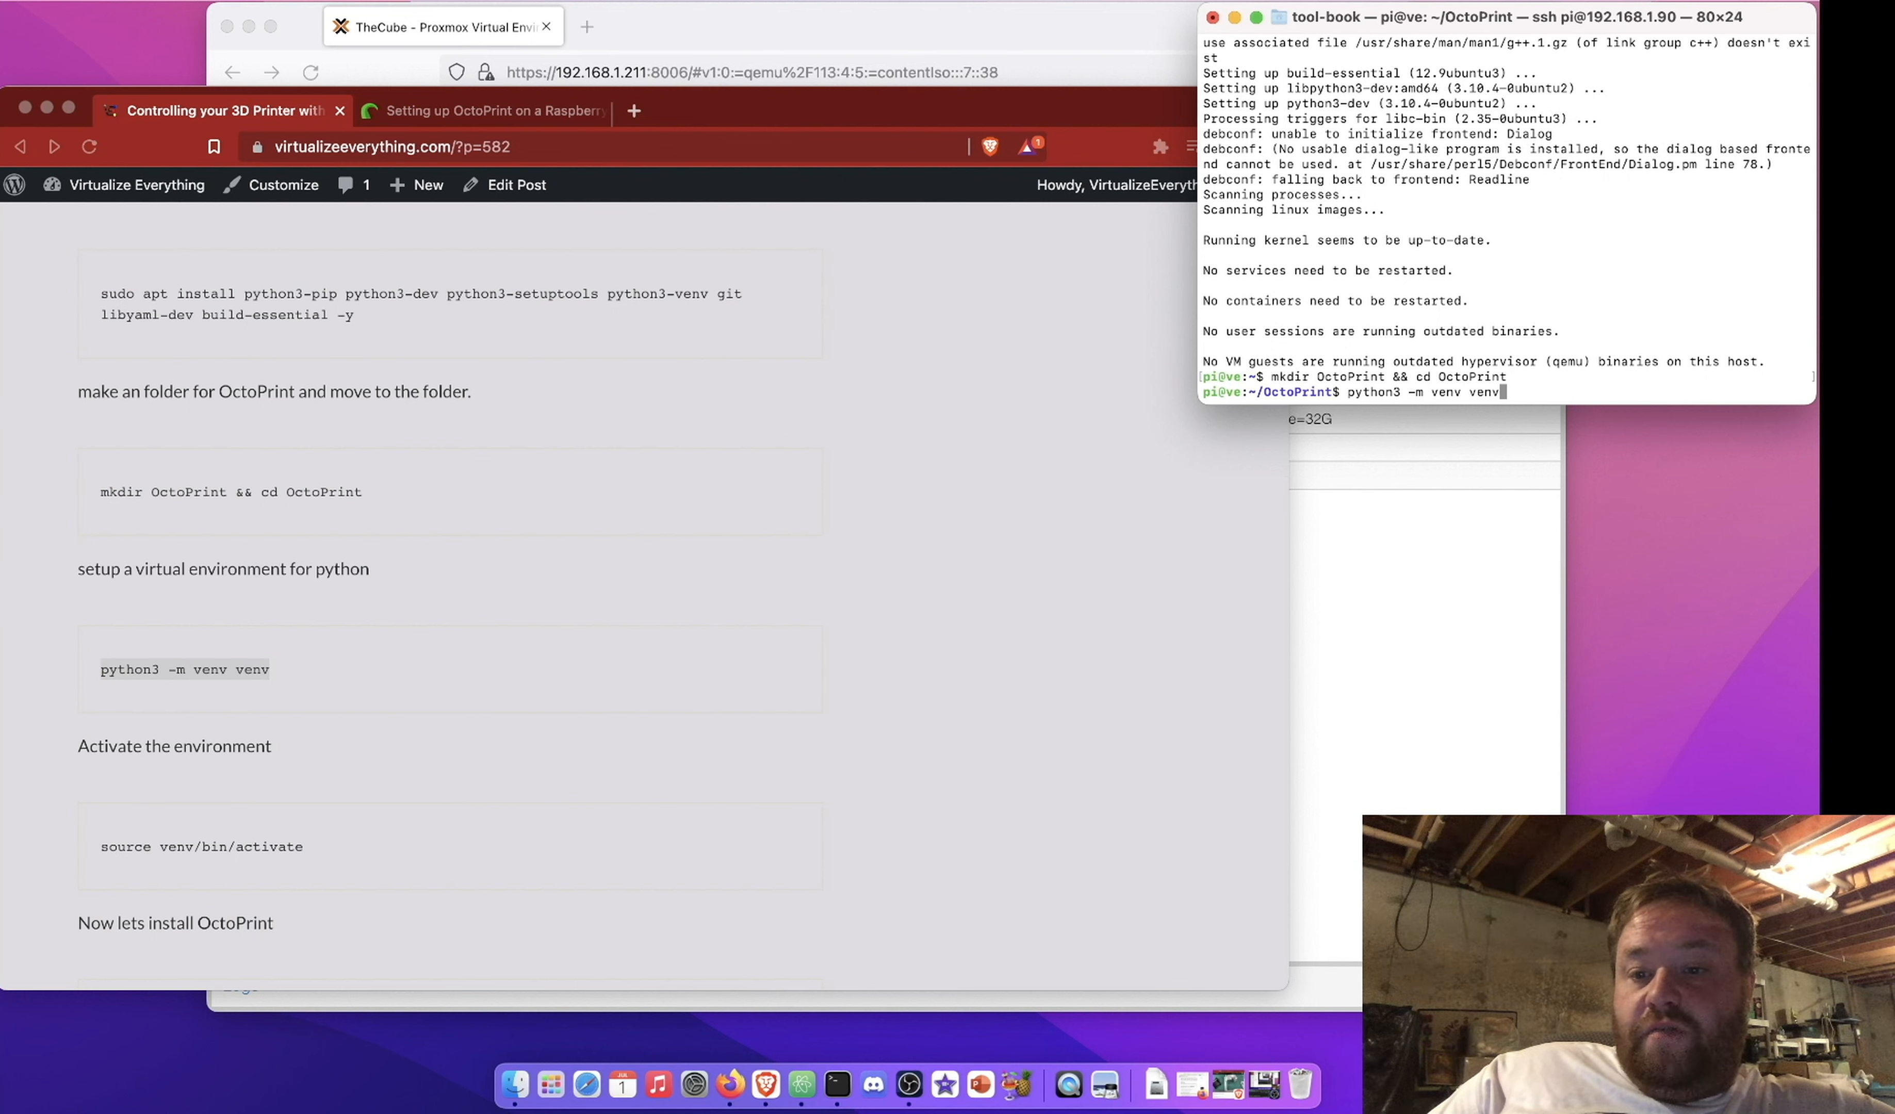
key("Return")
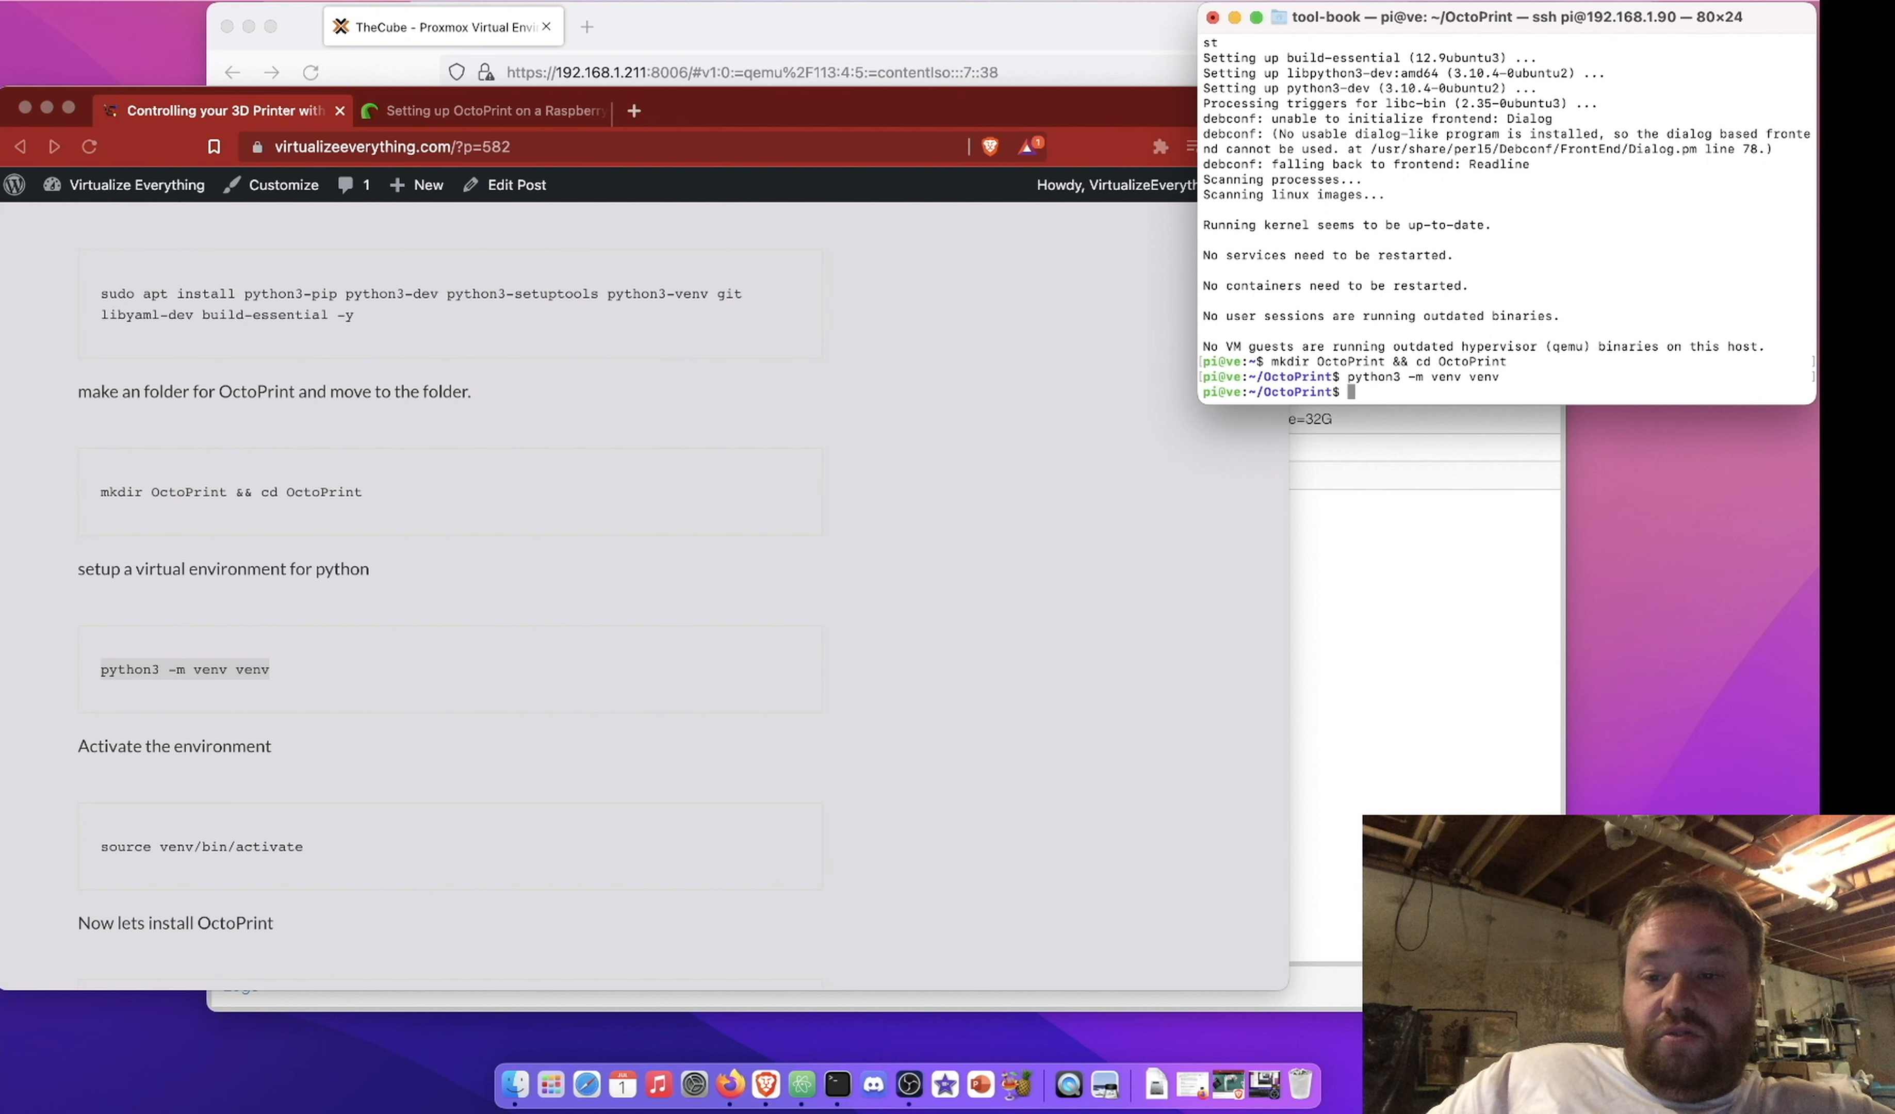
Copy source venv/bin/activate from the blog post and run it to activate the Python virtual environment
scroll(846, 778, "down", 5)
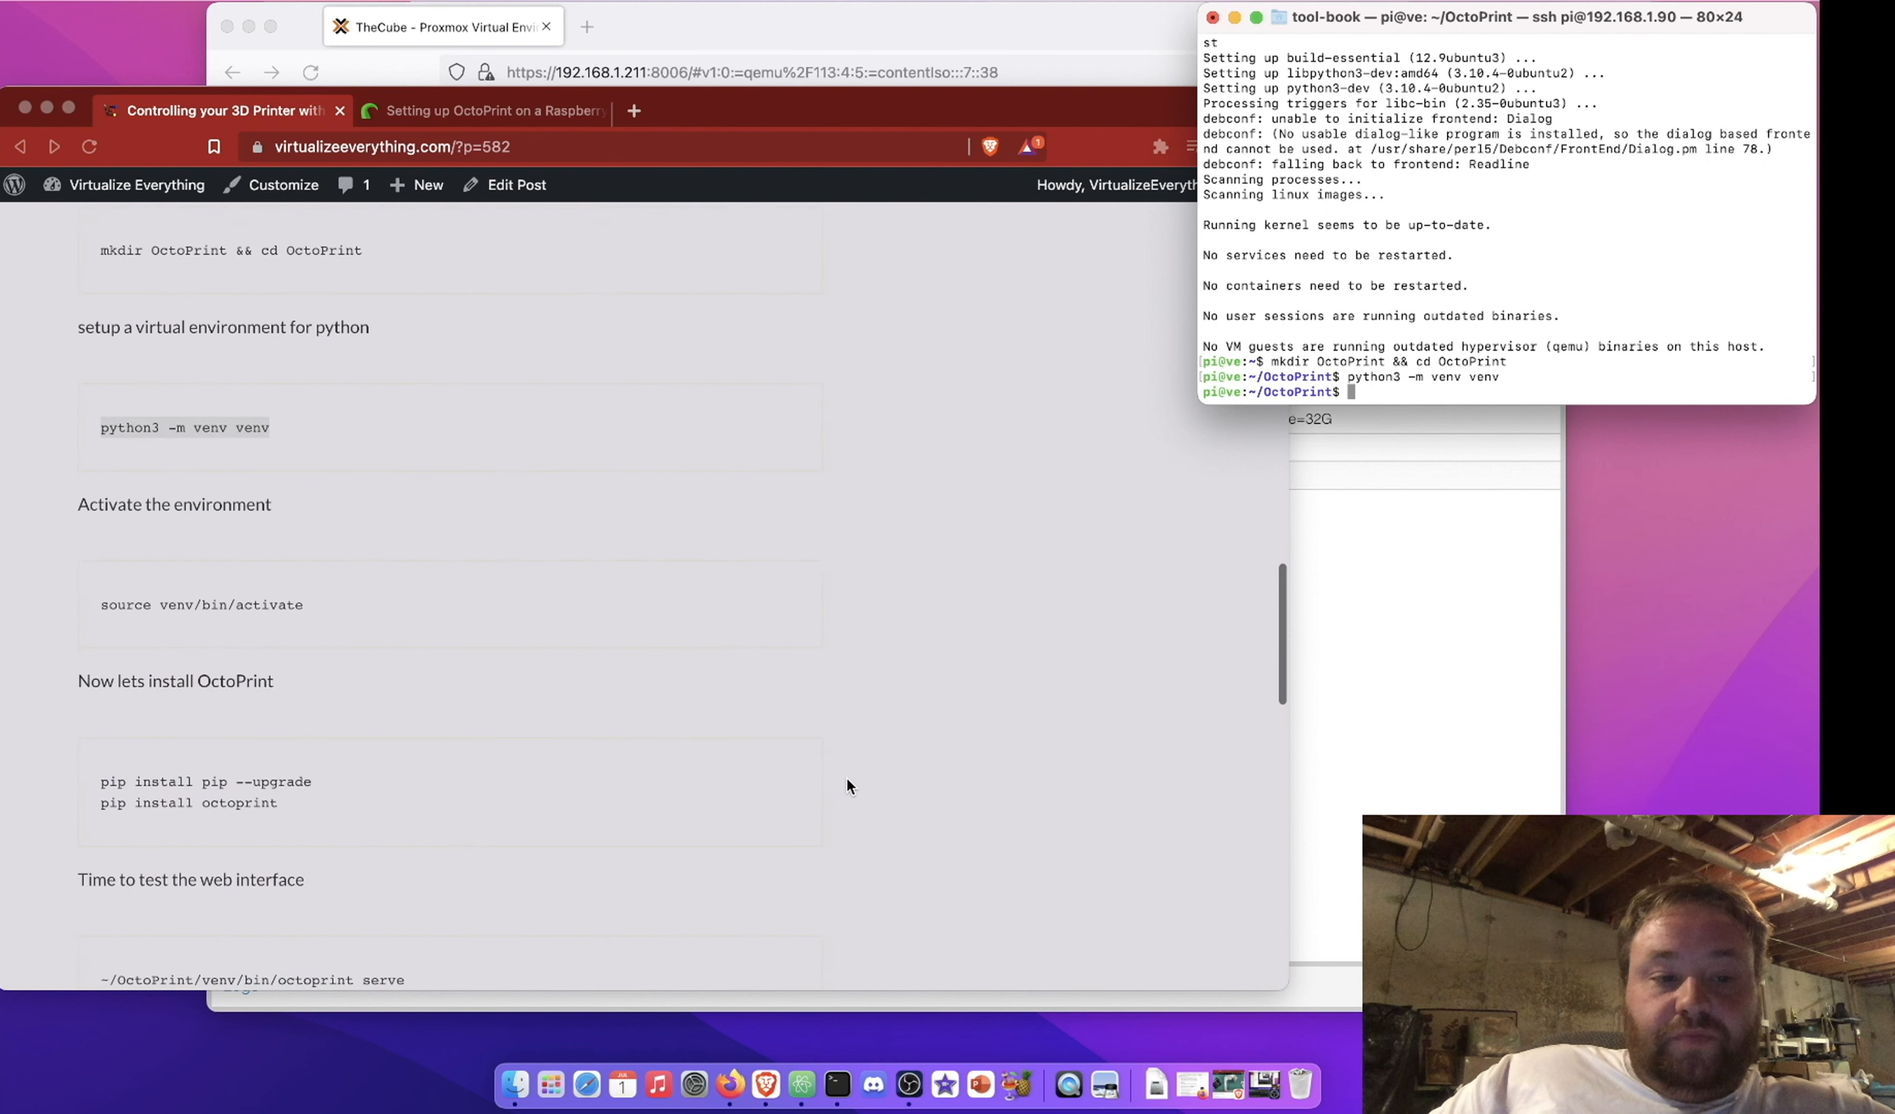
left_click(103, 568)
left_click_drag(102, 601, 179, 600)
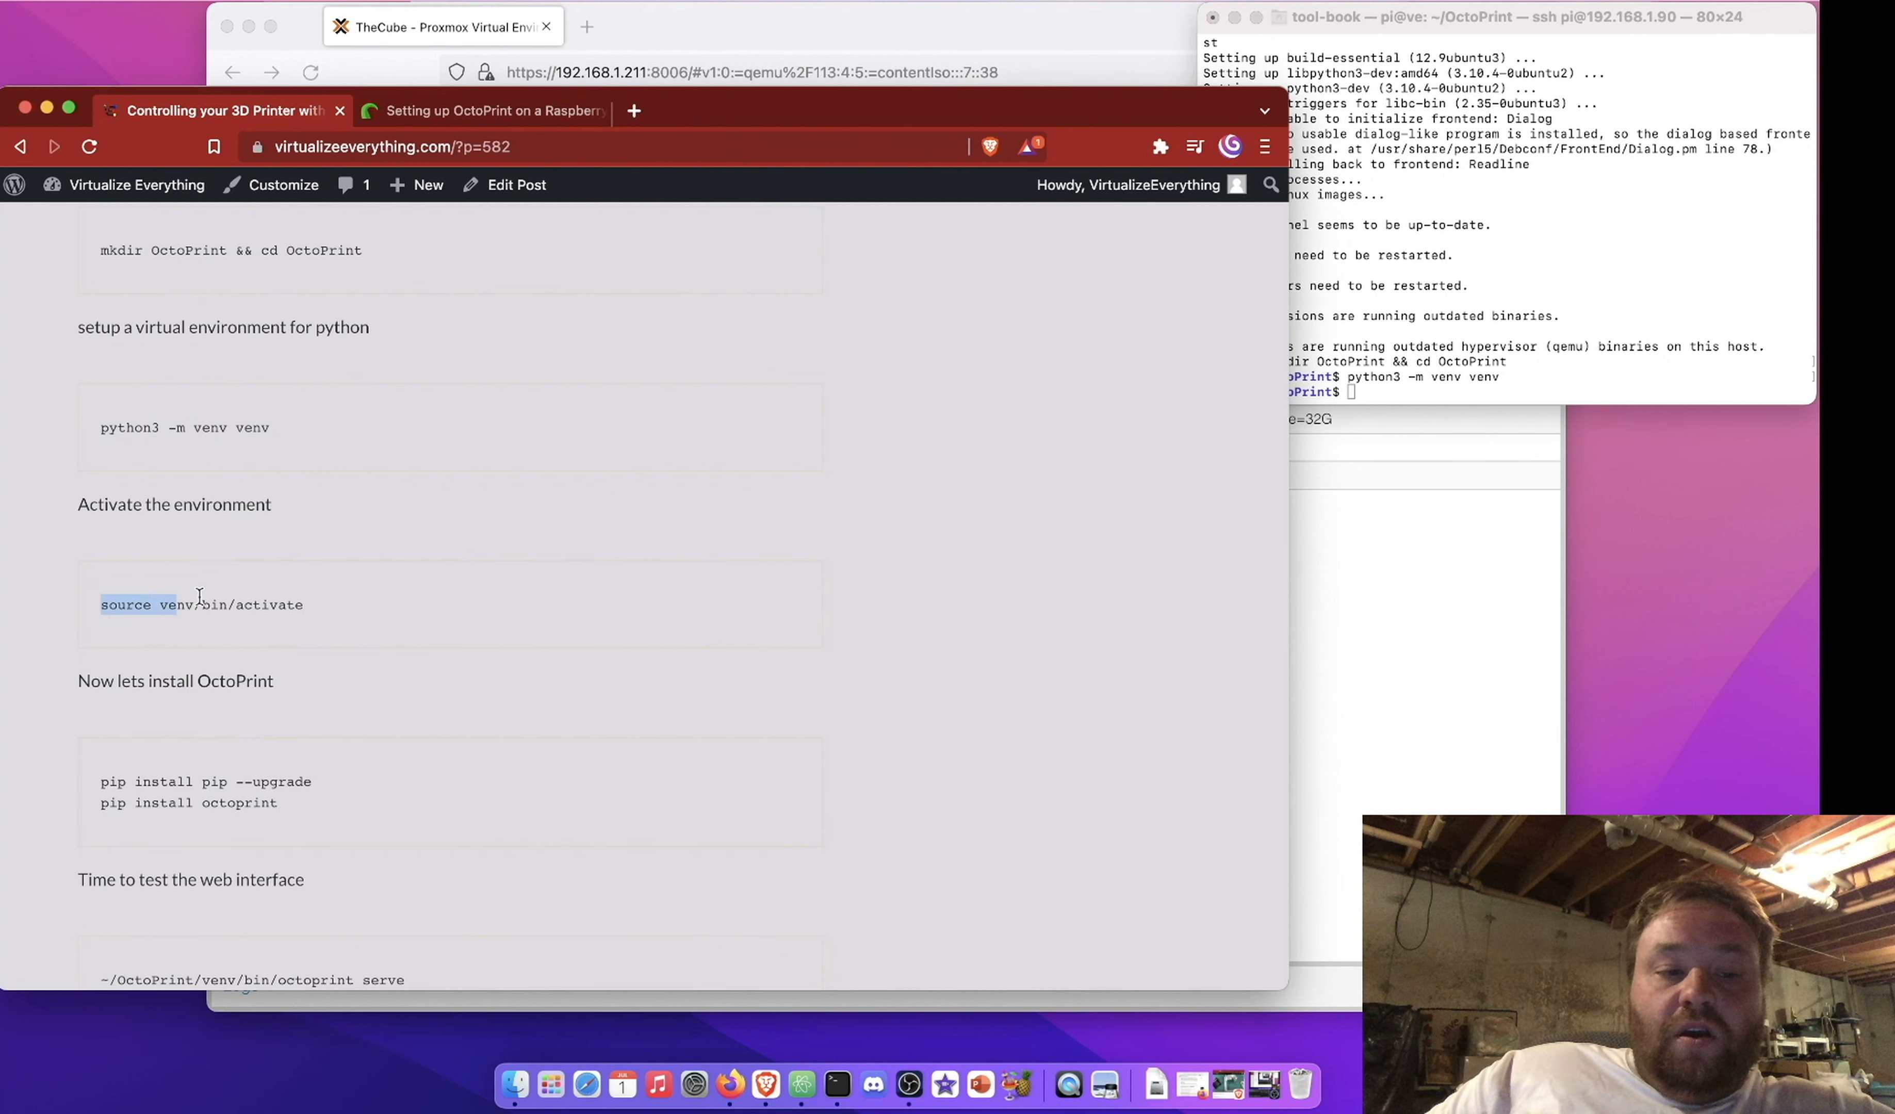
left_click(327, 593)
triple_click(328, 592)
key("super+c")
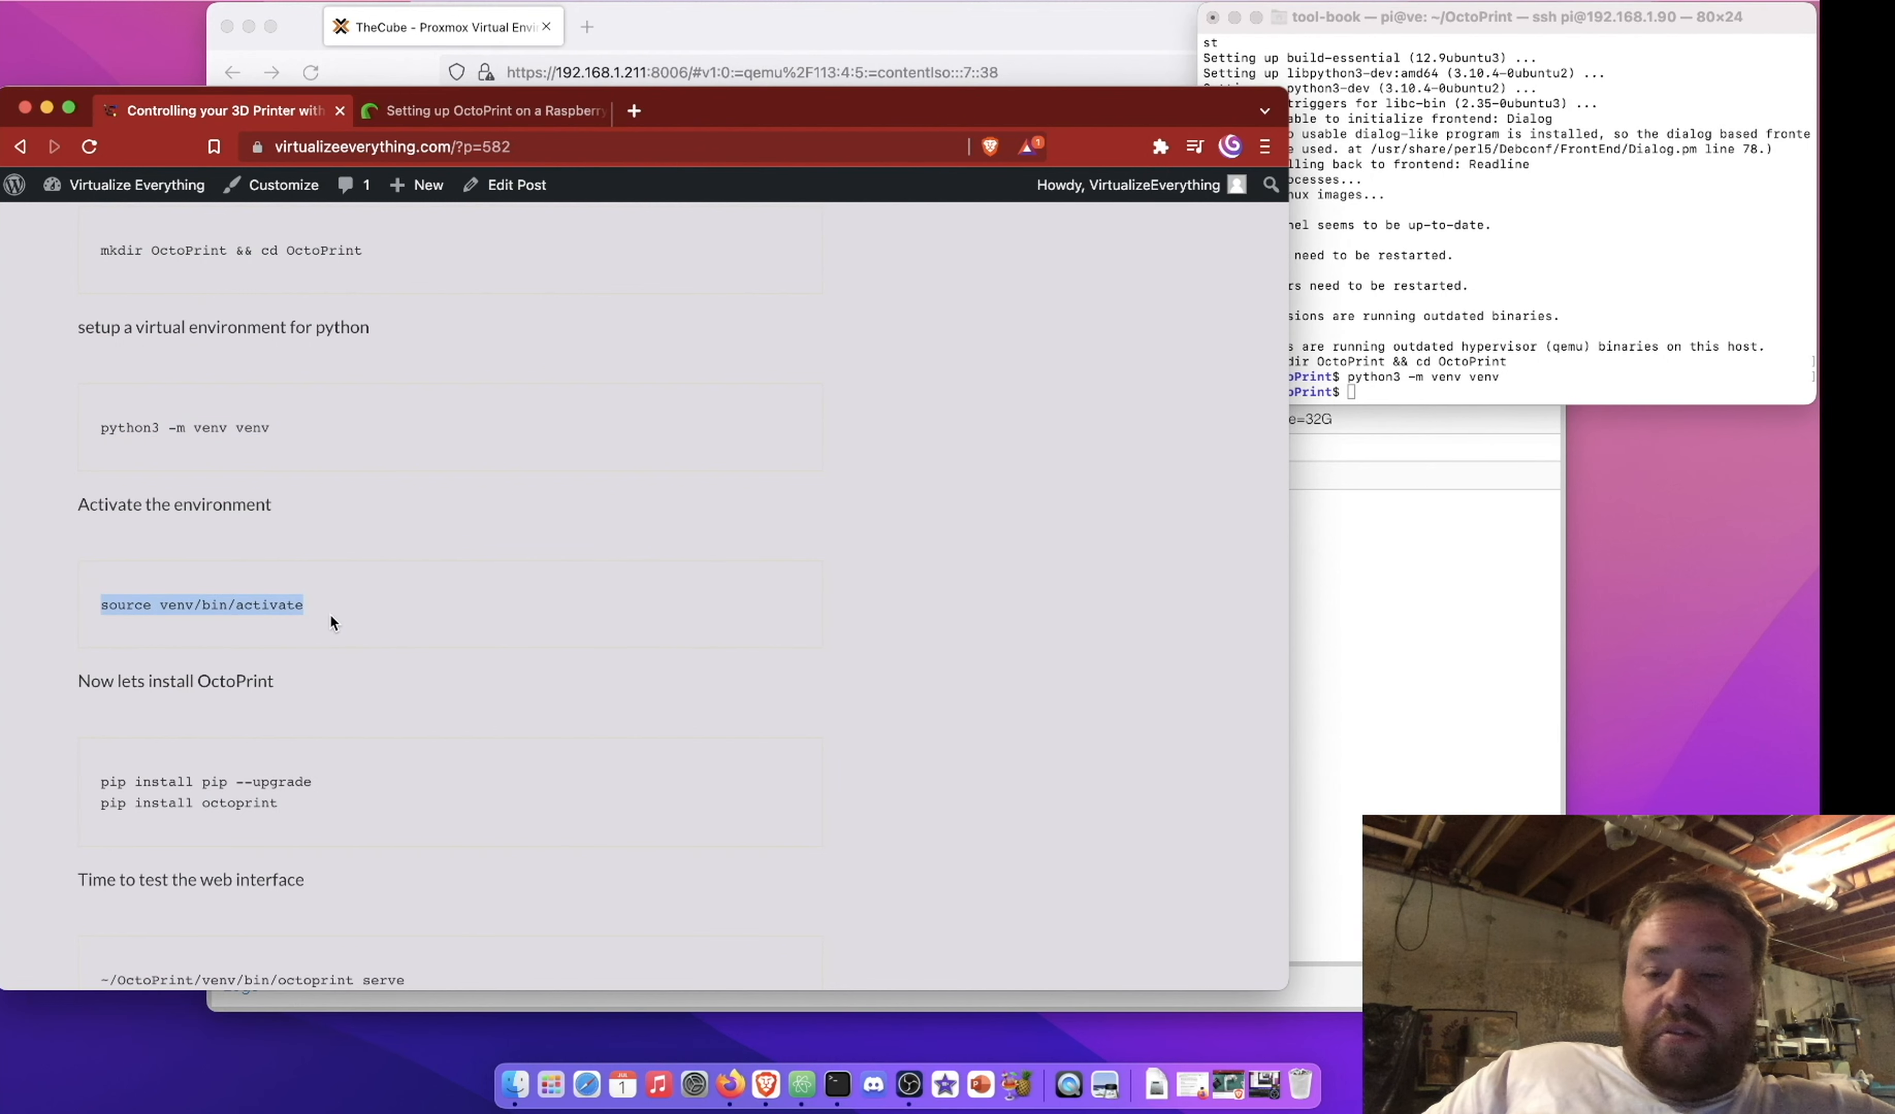
left_click(1389, 348)
key("super+v")
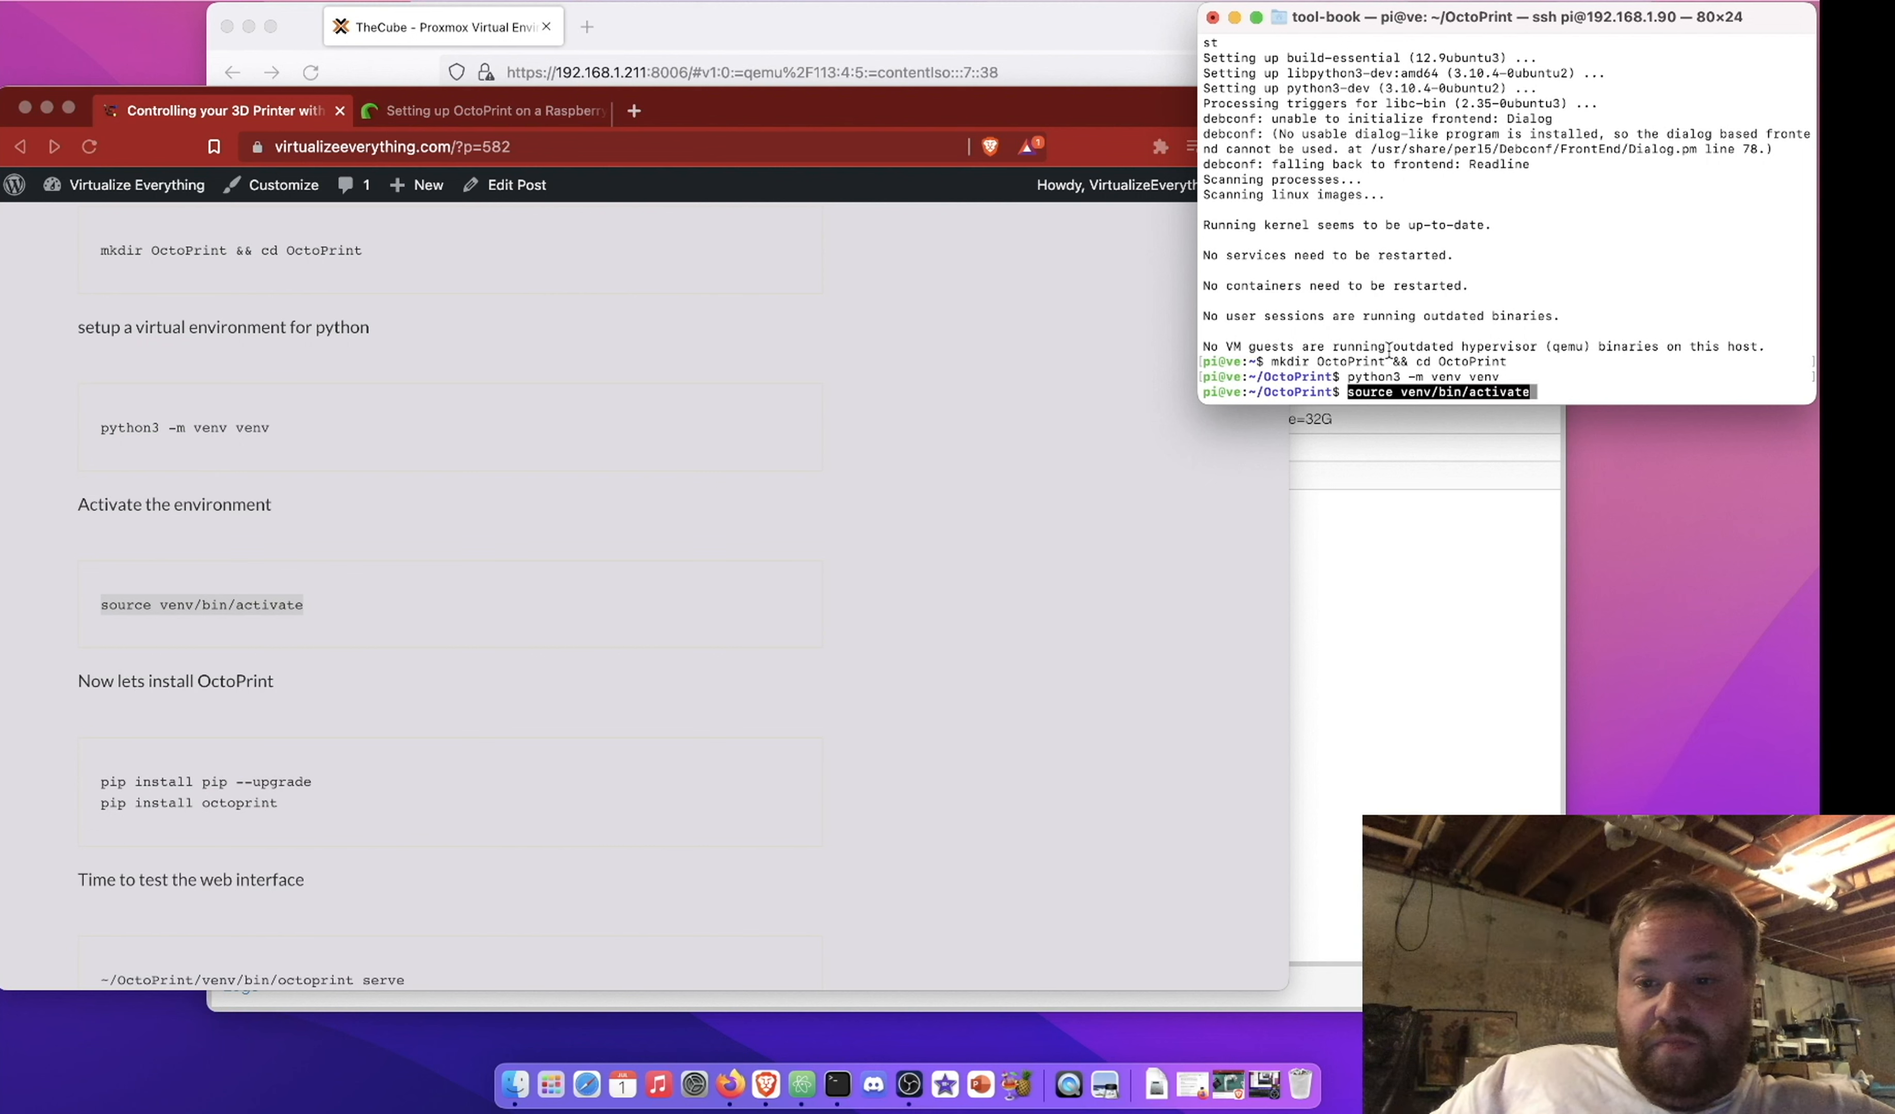
key("Return")
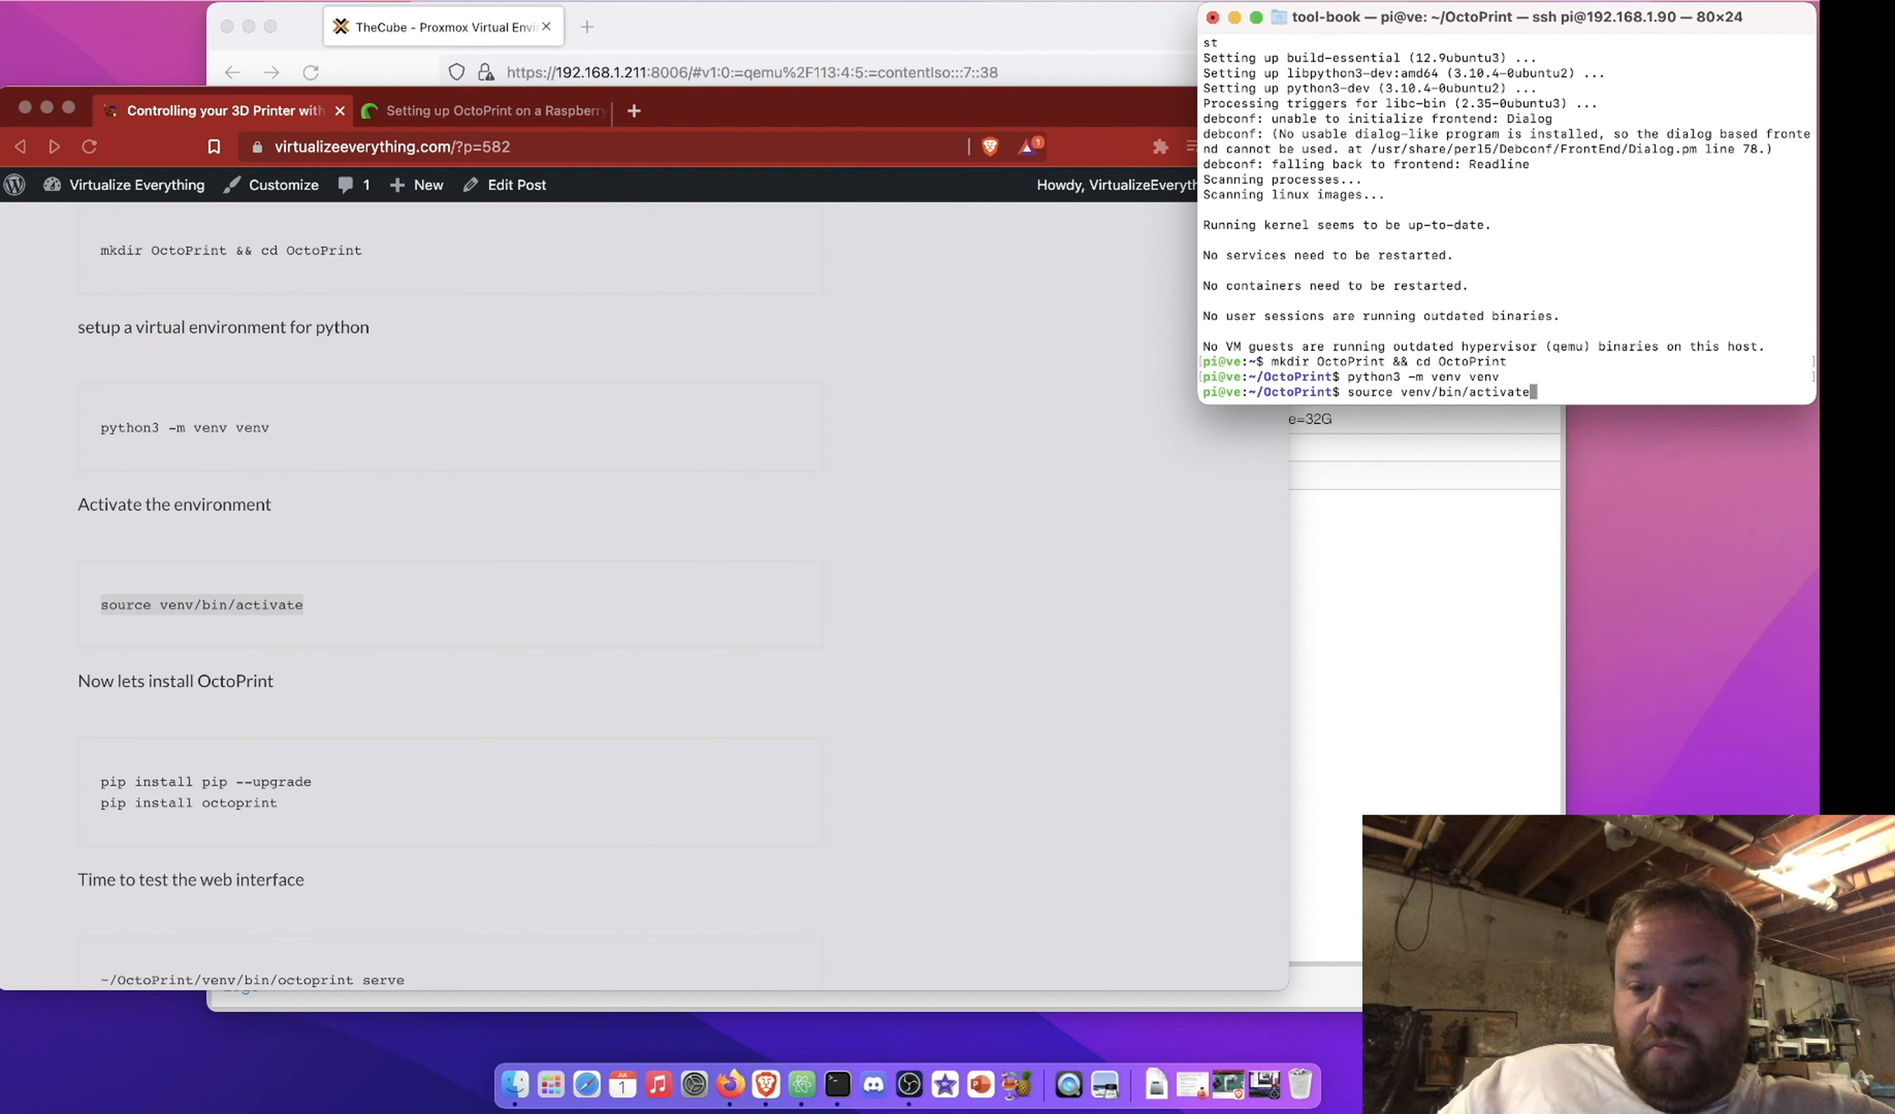
key("Return")
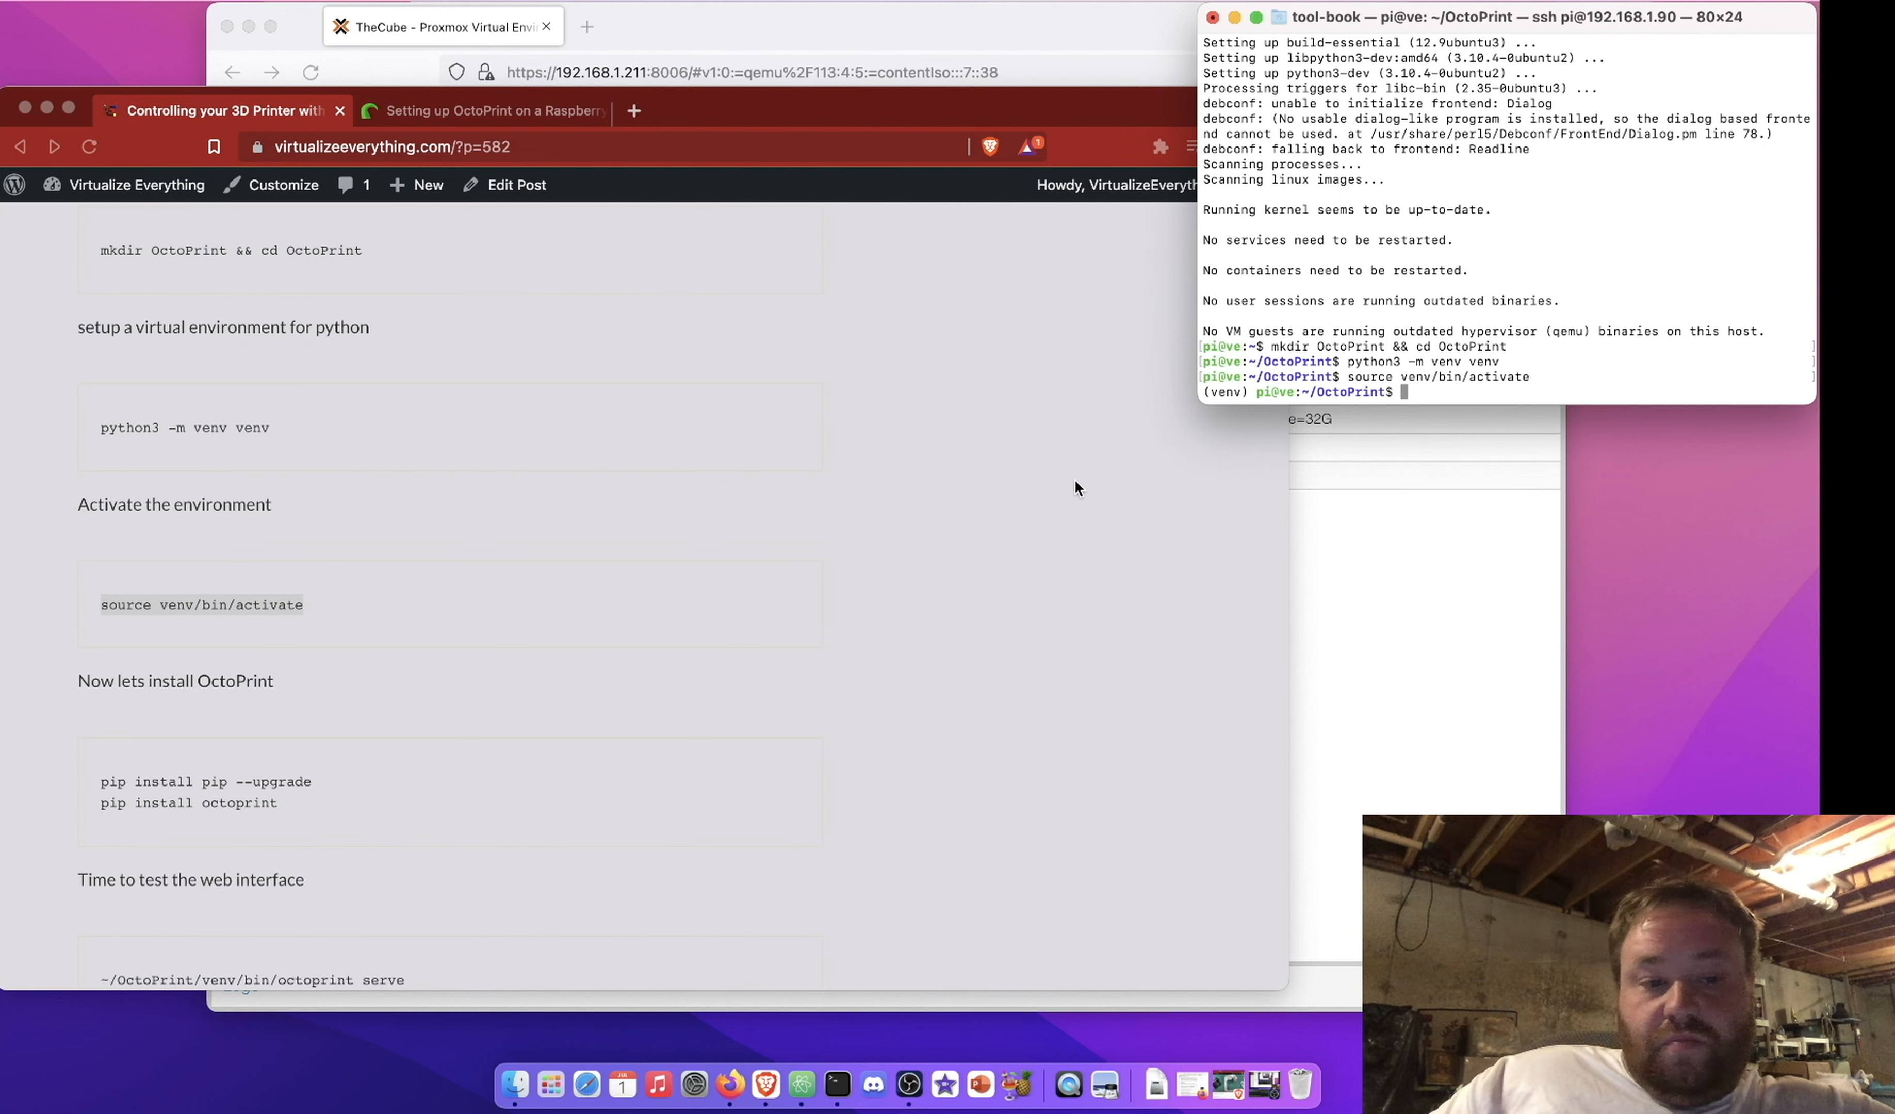
Copy pip install pip --upgrade from the blog post and run it in the activated virtual environment
right_click(670, 730)
left_click(658, 643)
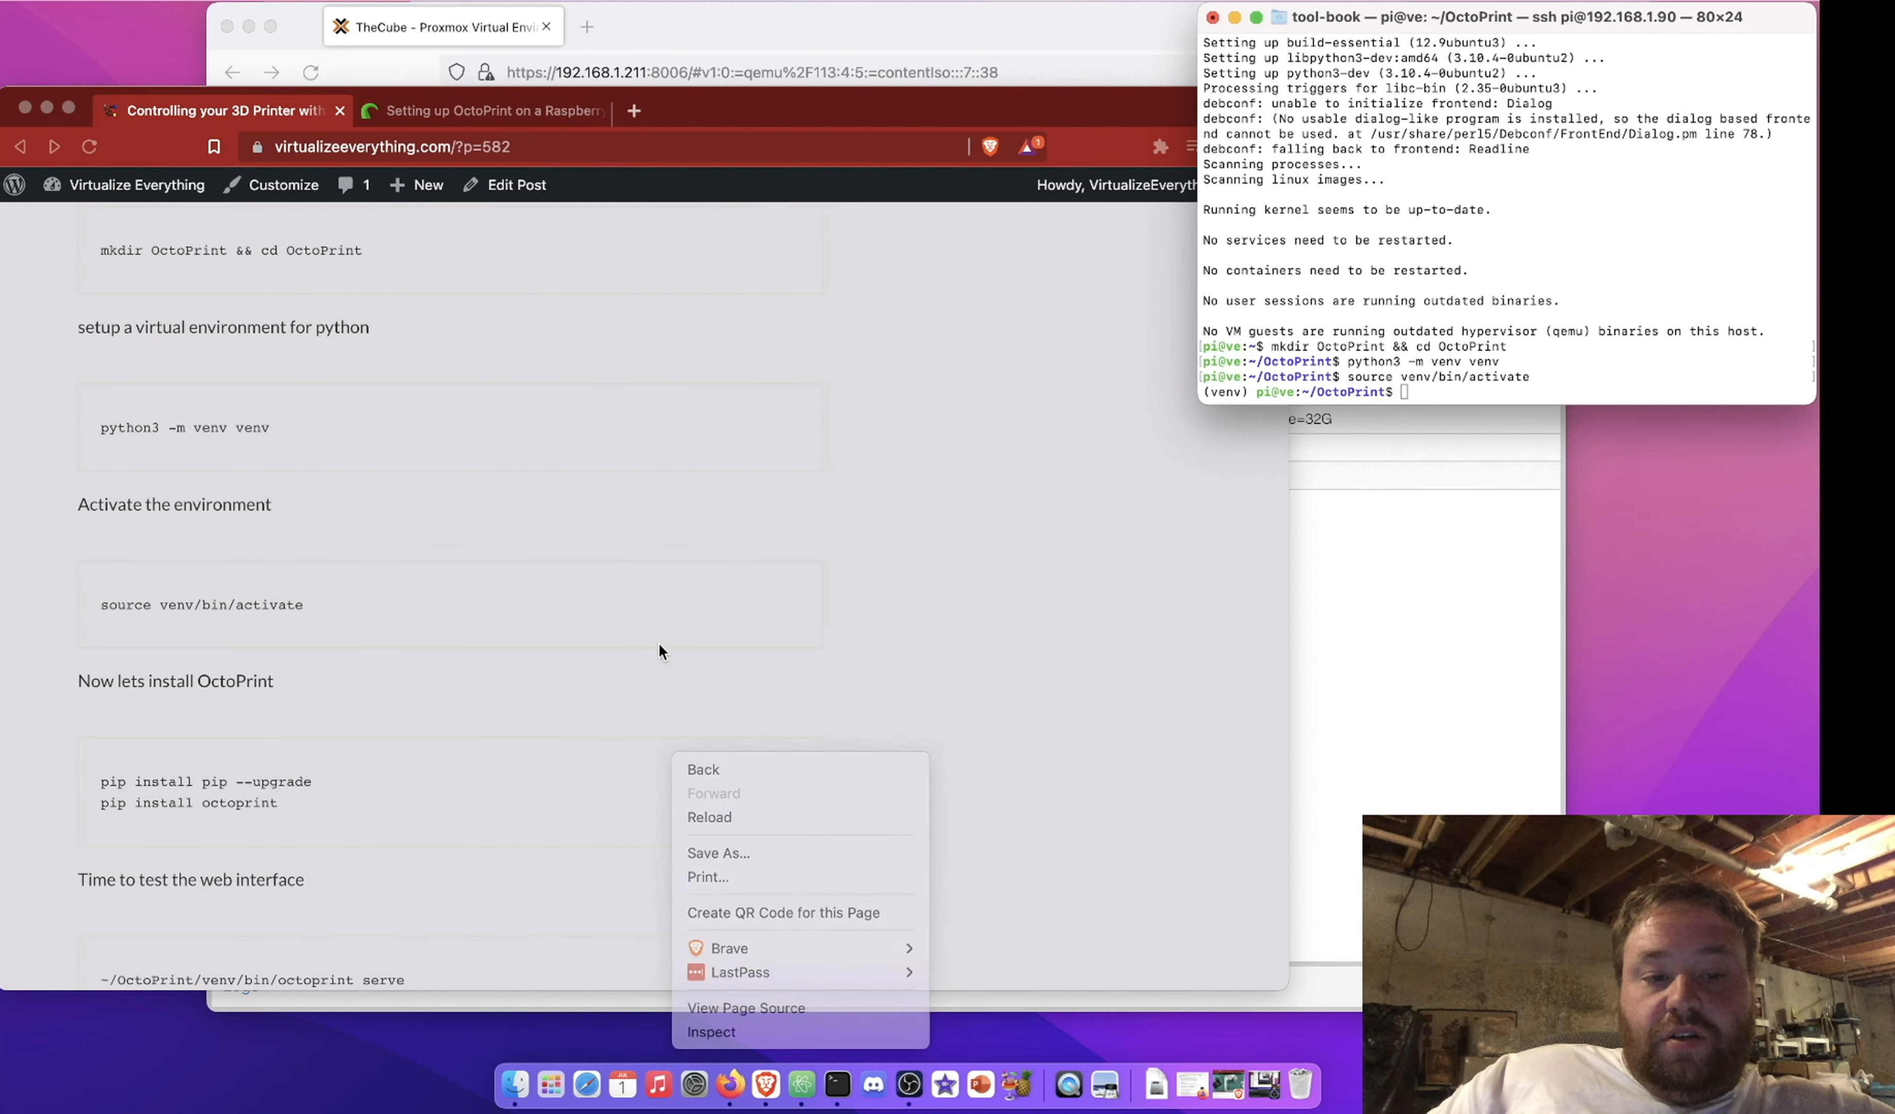
scroll(658, 643, "down", 4)
left_click(138, 647)
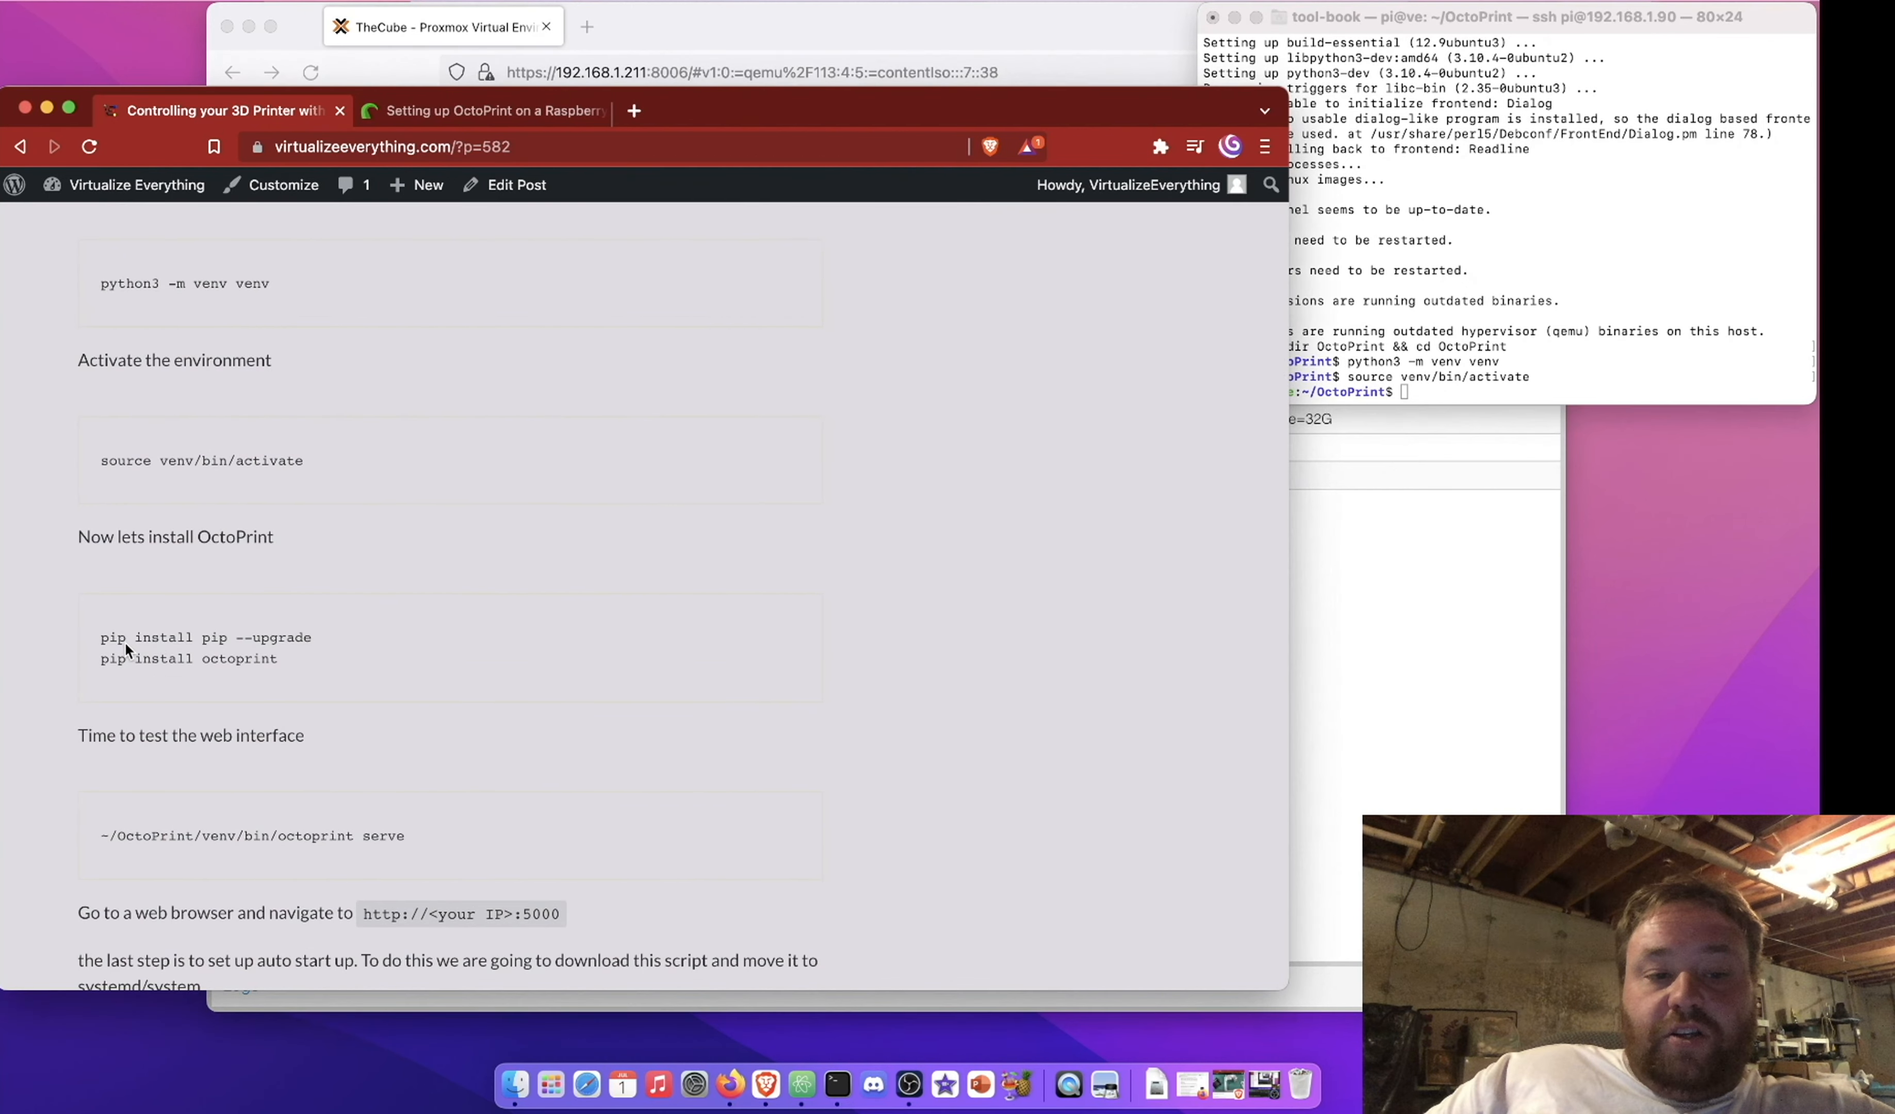
left_click_drag(101, 637, 352, 641)
key("super+c")
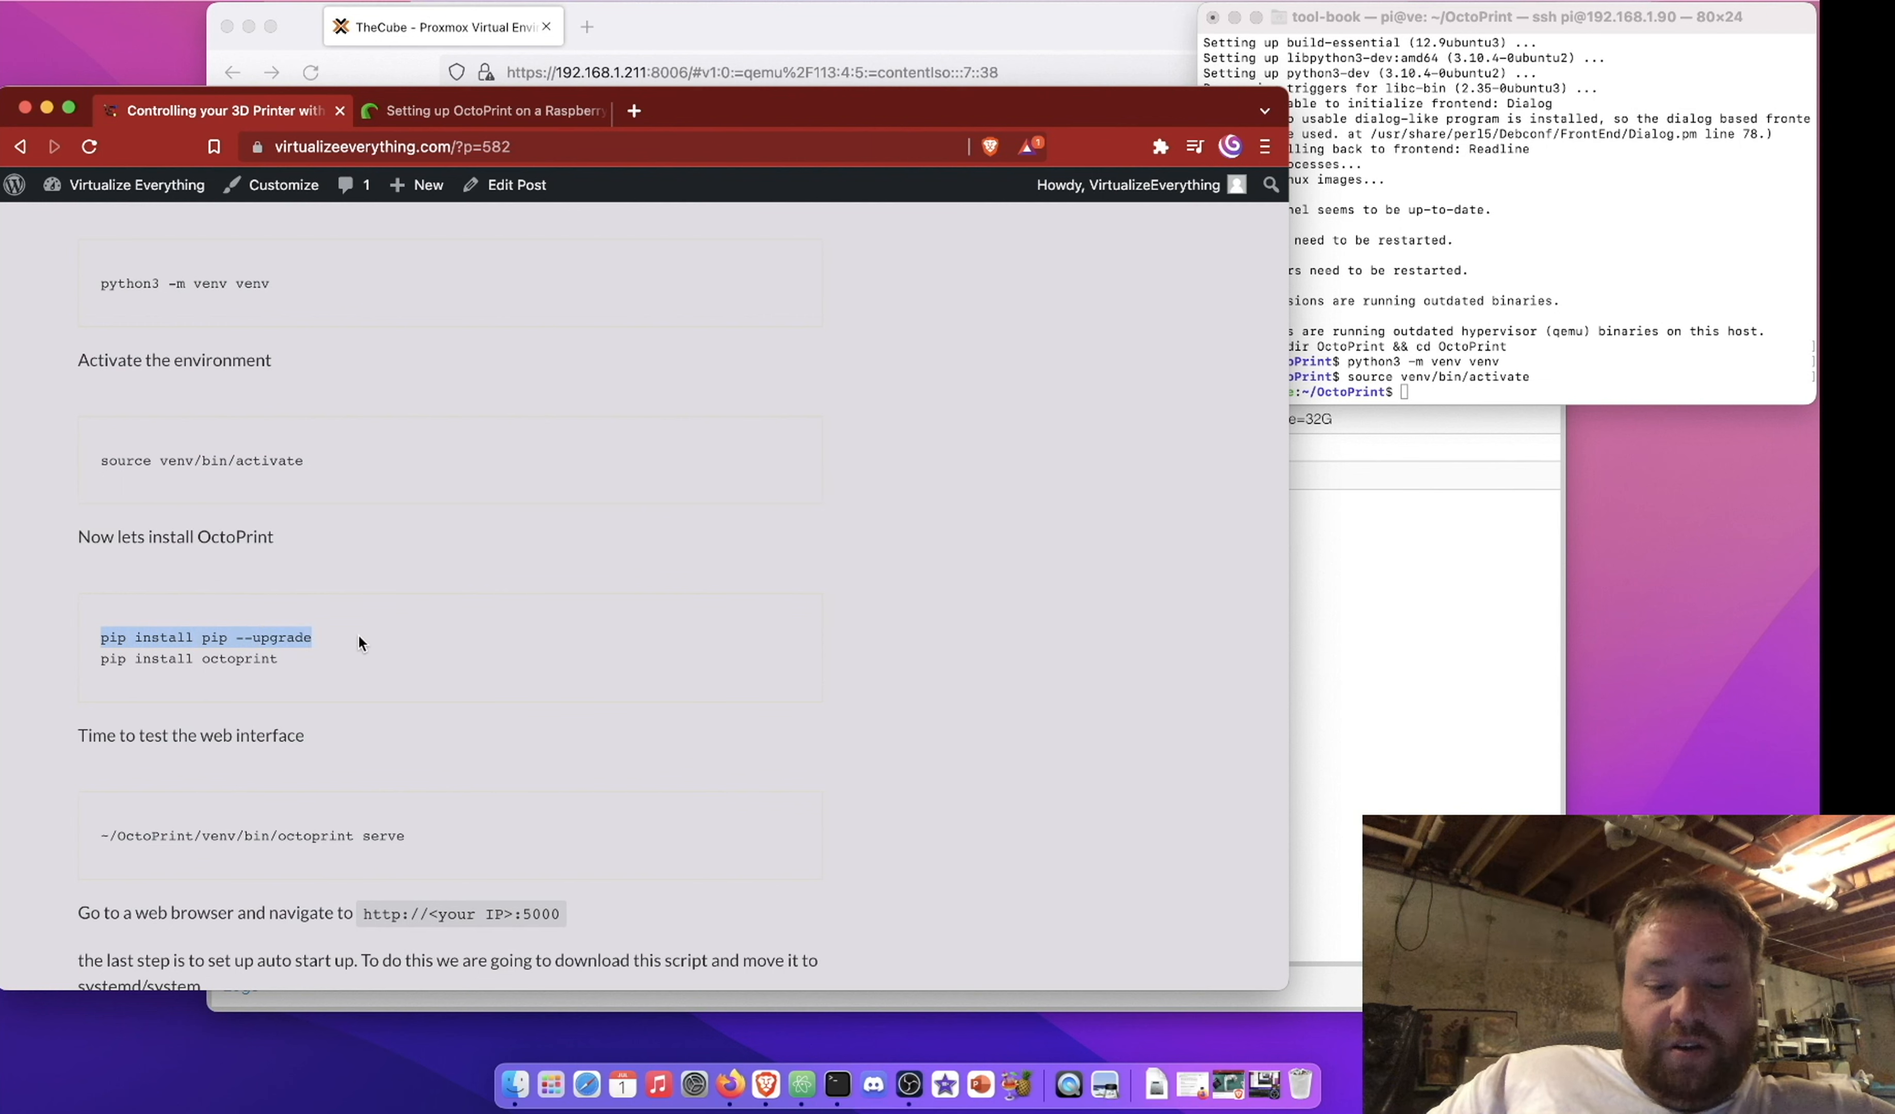
left_click(1547, 343)
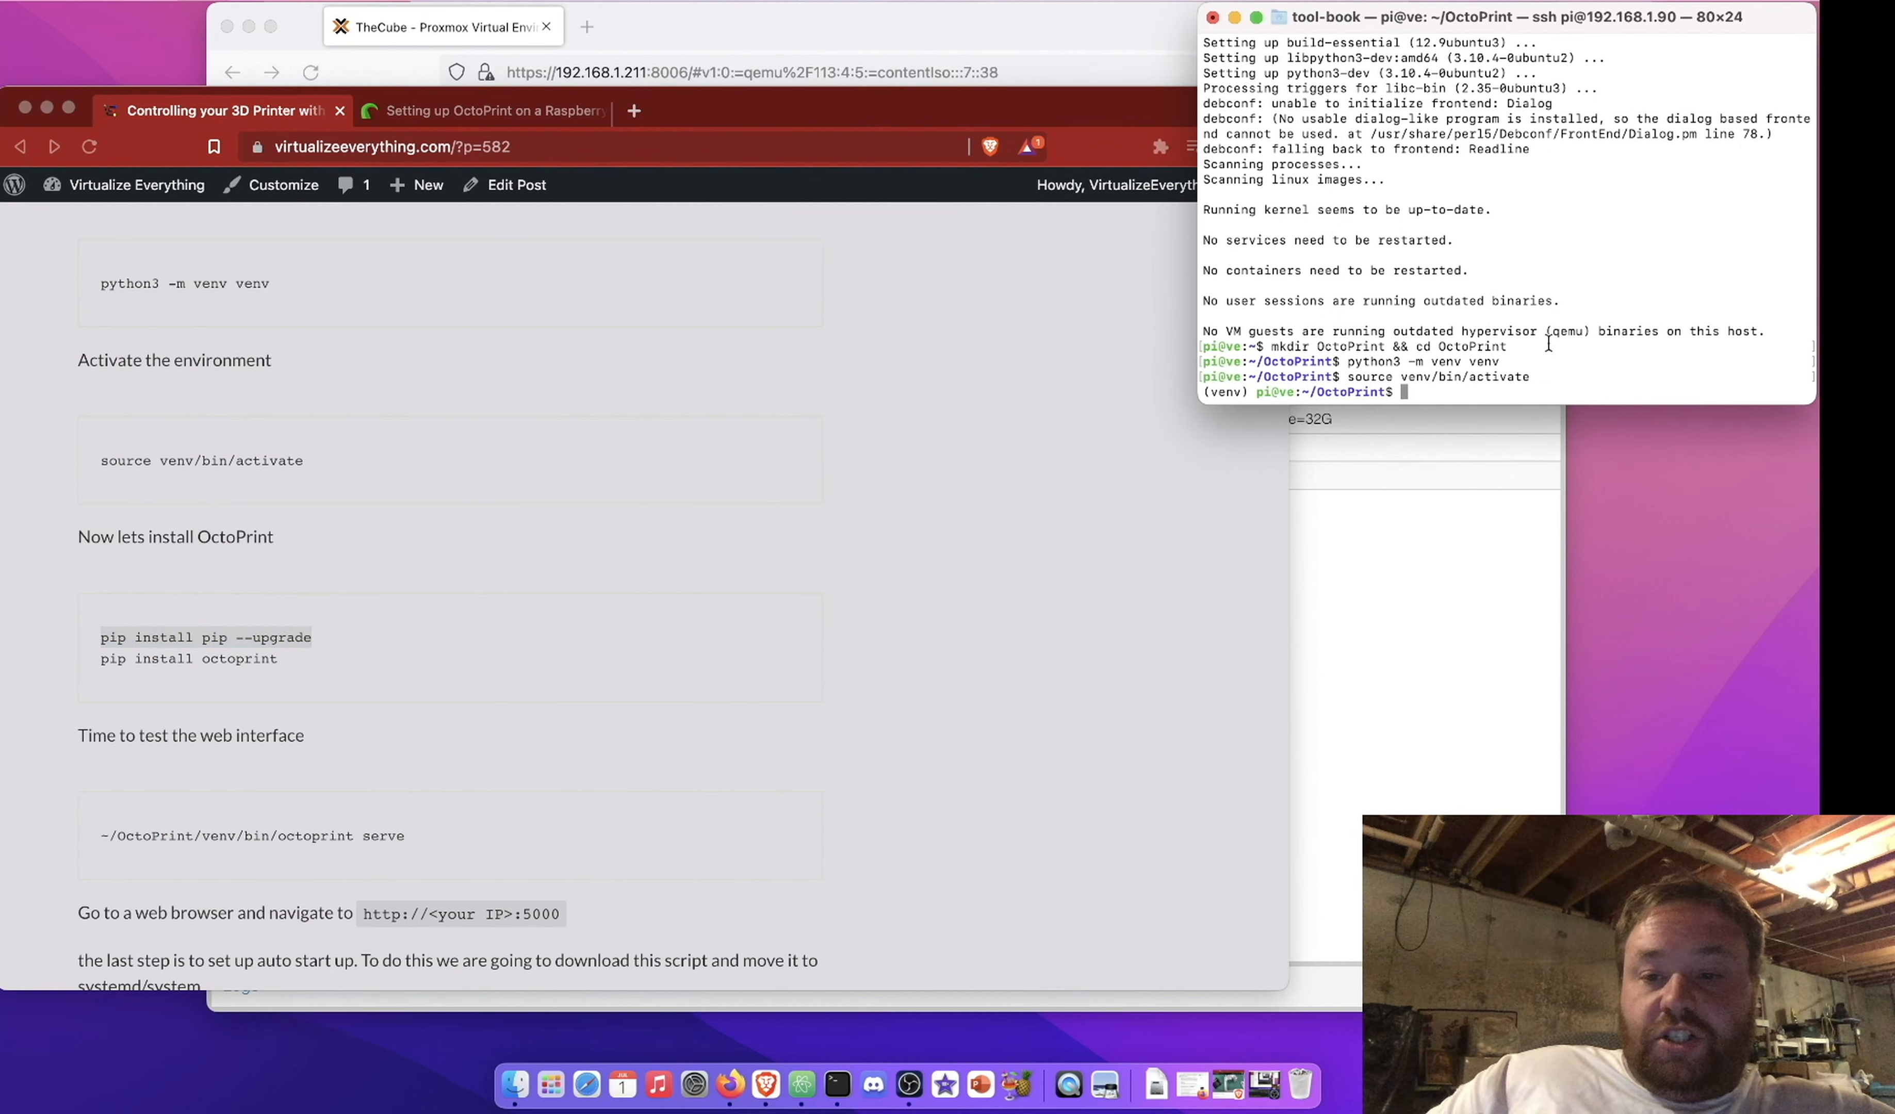
key("super+v")
key("Return")
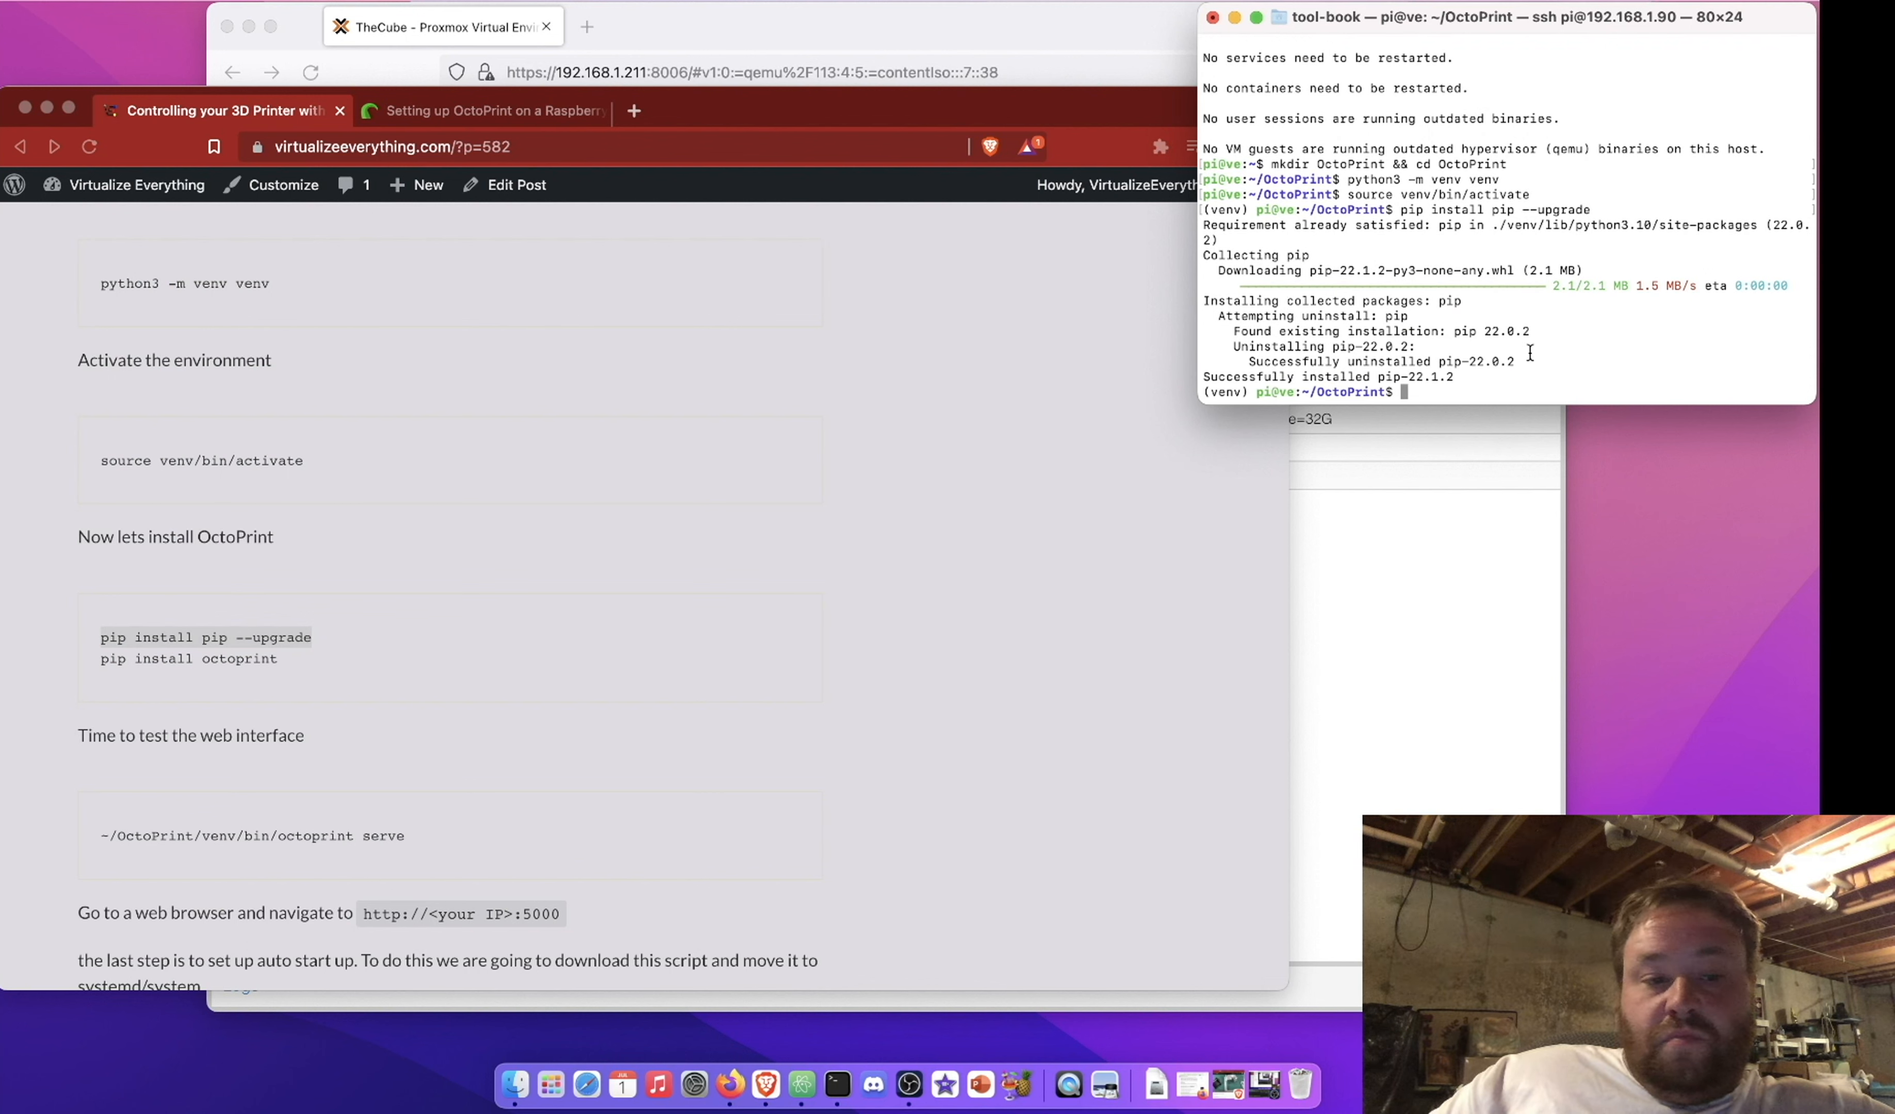
Copy pip install octoprint from the blog post and run it in the virtual environment
left_click(887, 621)
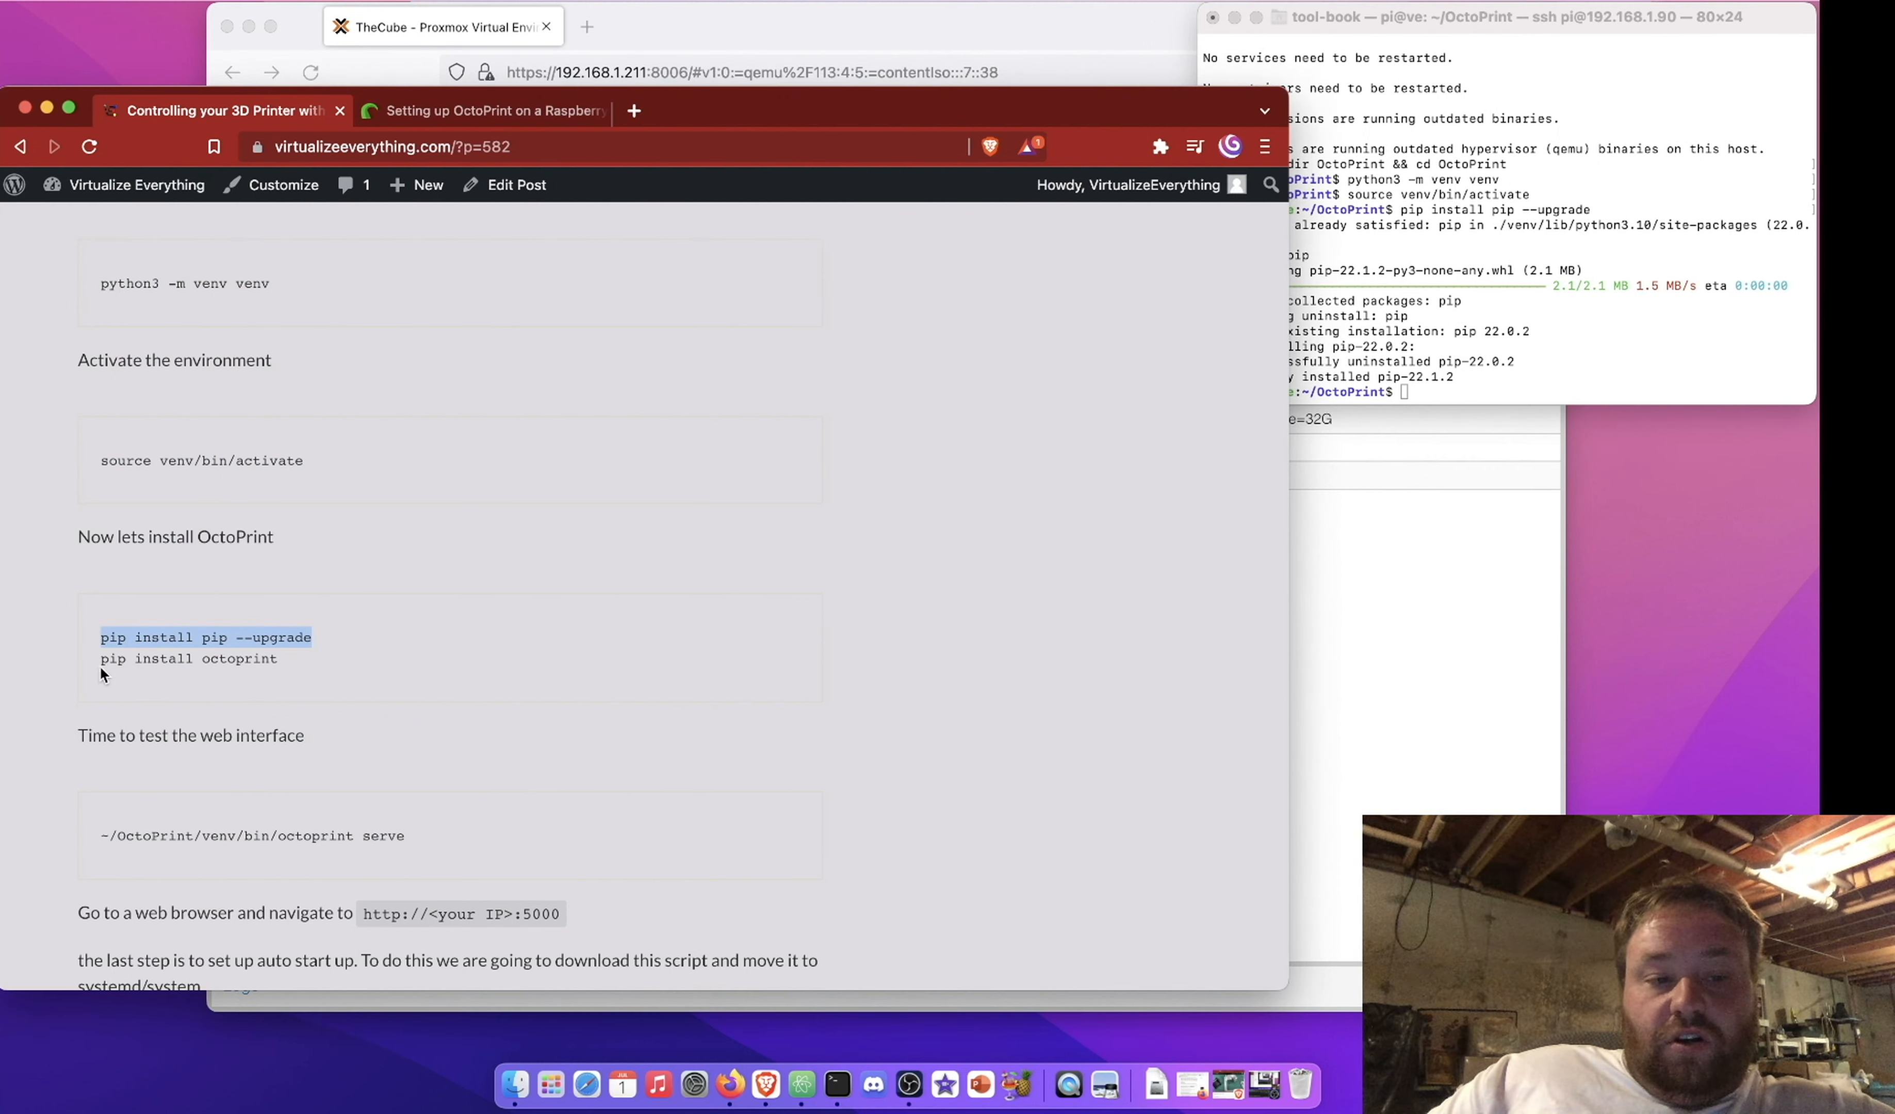
left_click_drag(101, 660, 296, 658)
key("super+c")
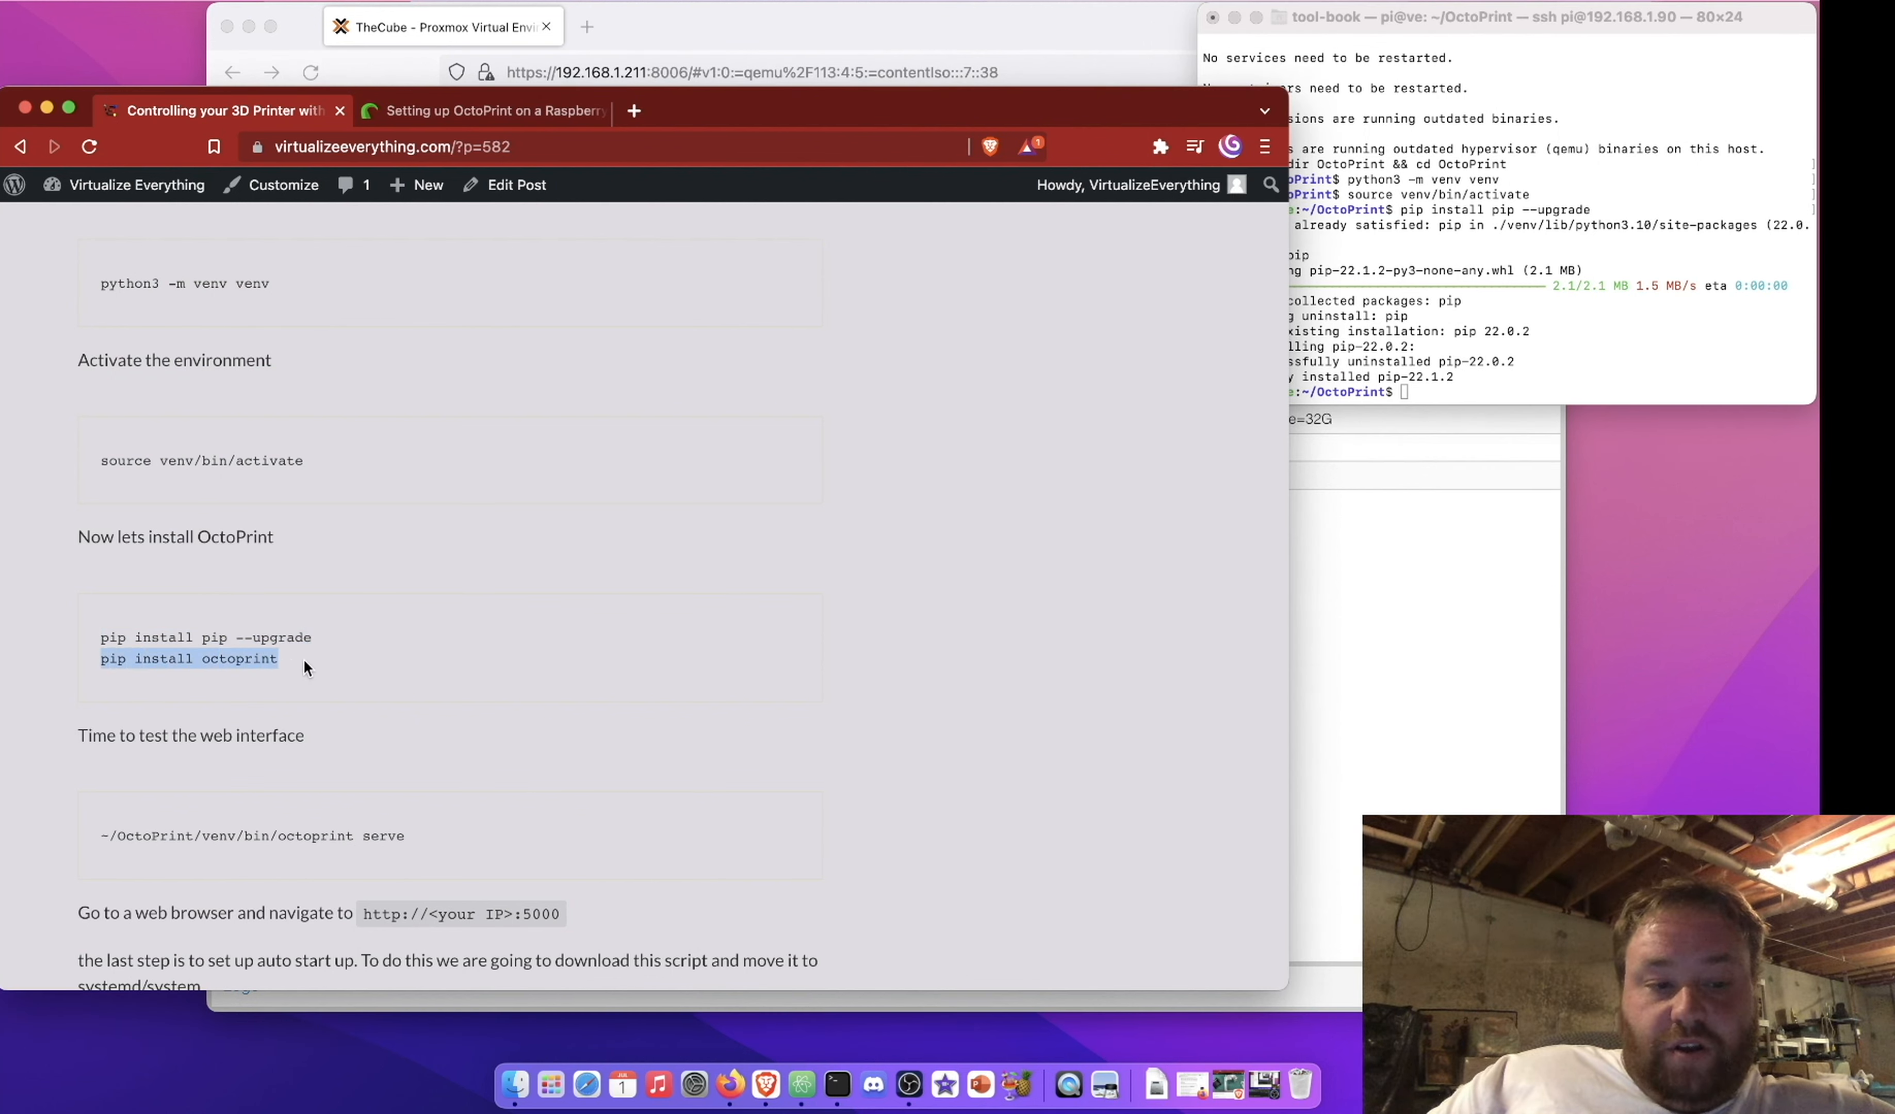
left_click(1476, 394)
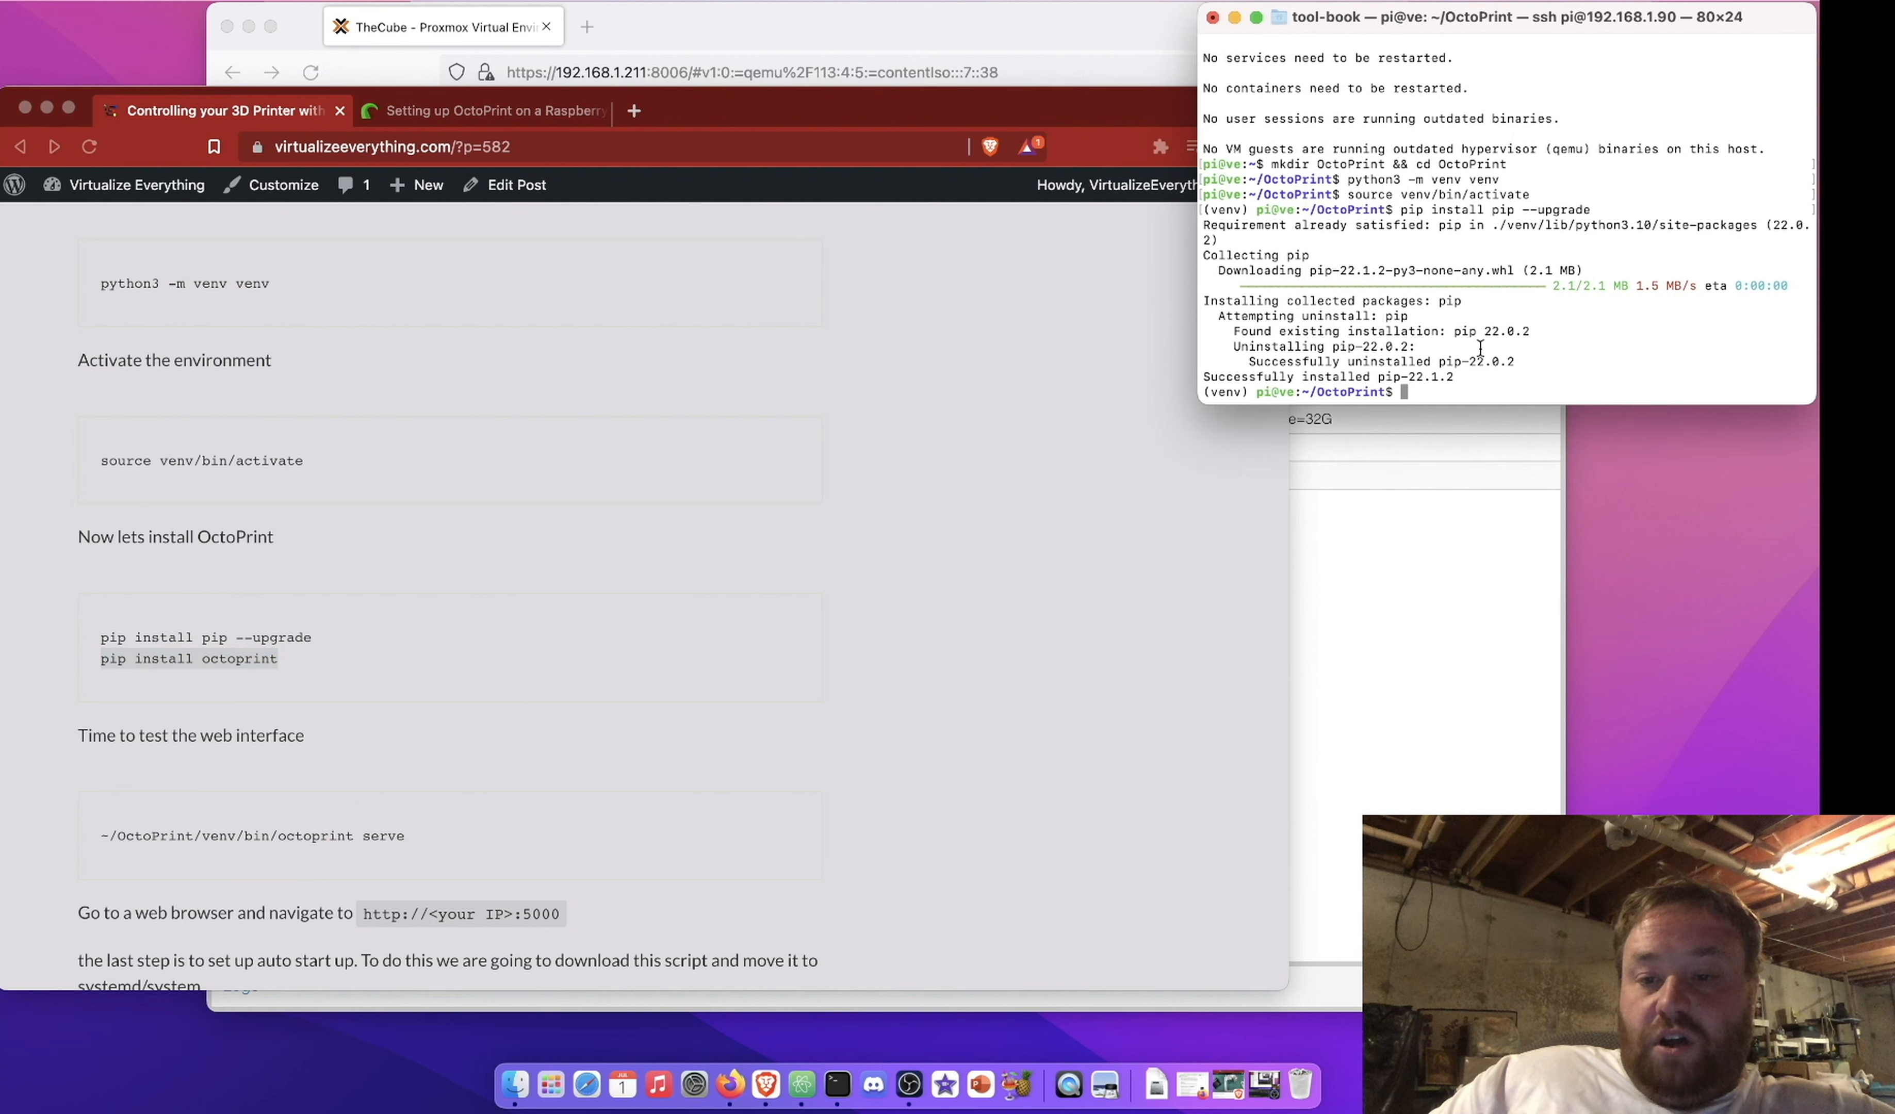
key("super+v")
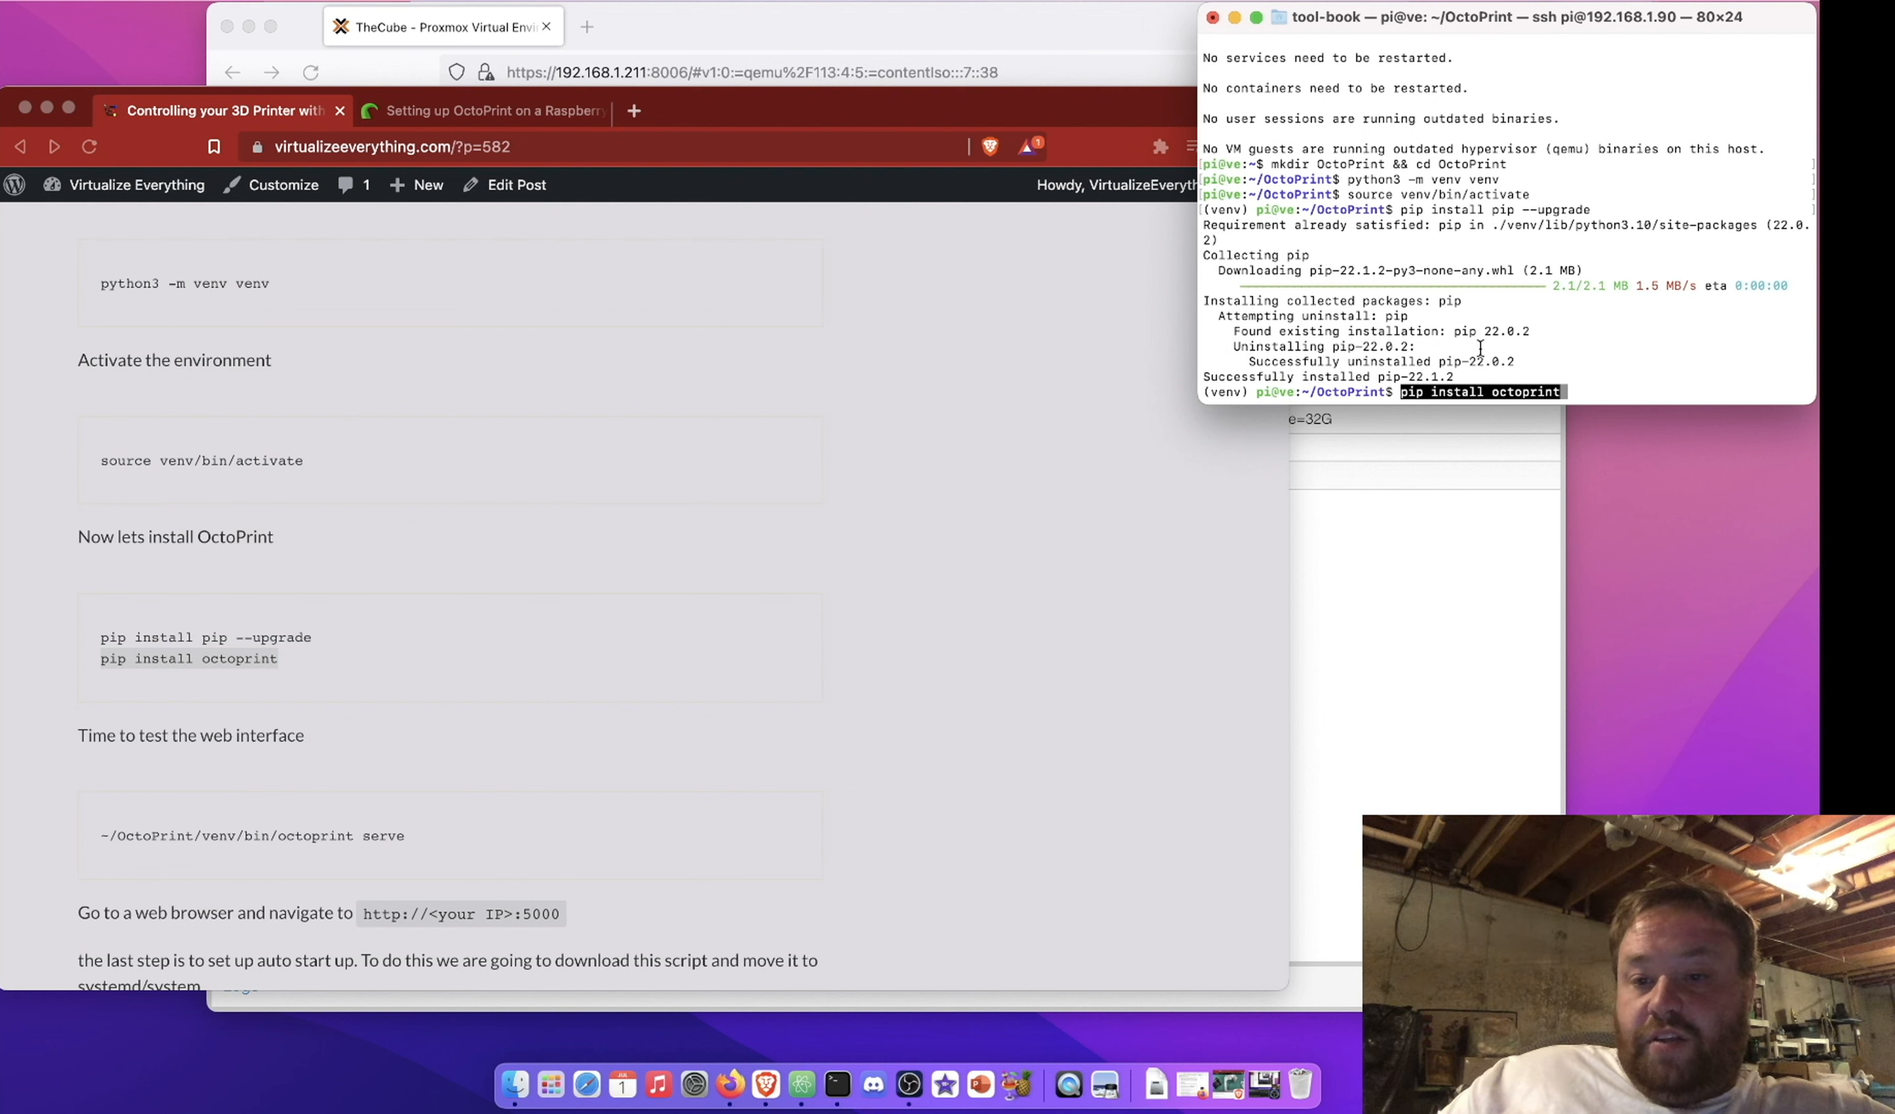
key("Return")
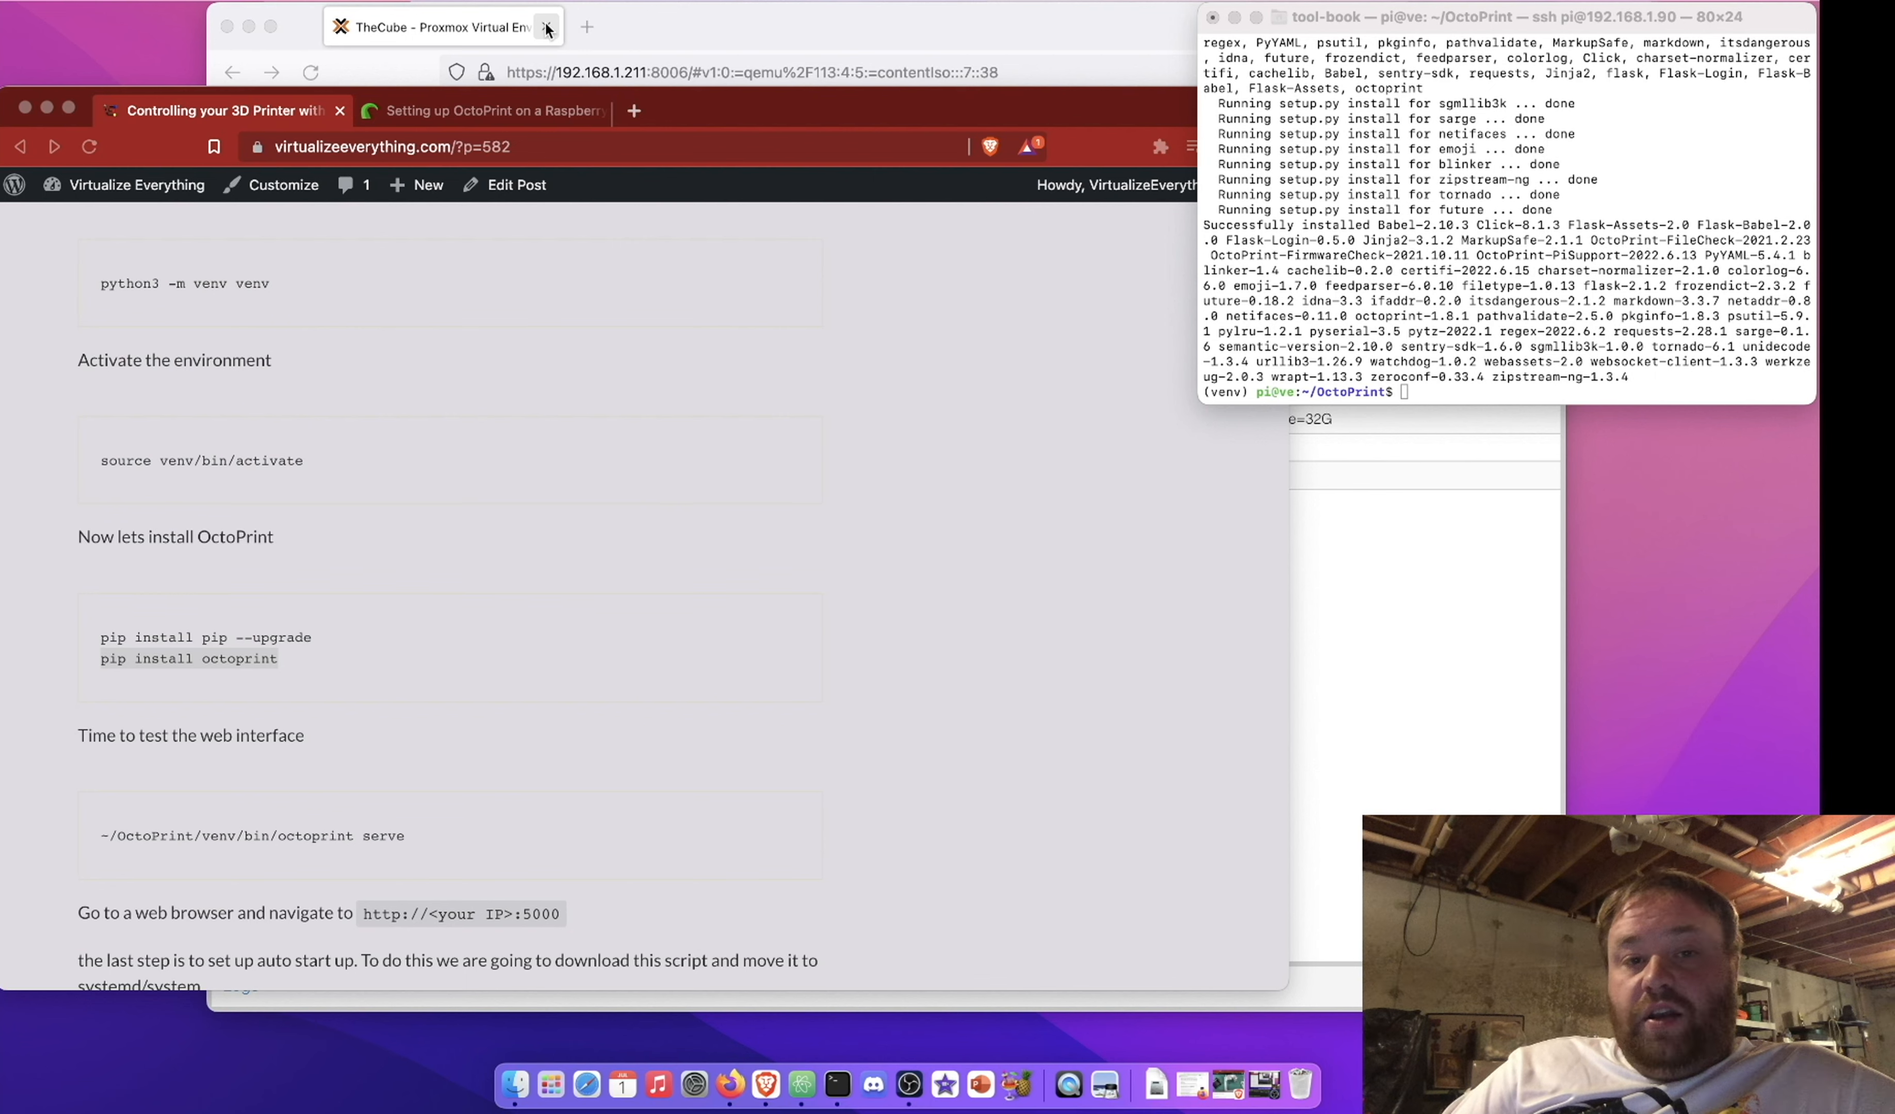
Copy ~/OctoPrint/venv/bin/octoprint serve from the blog post and run it to start the OctoPrint server
scroll(556, 728, "down", 3)
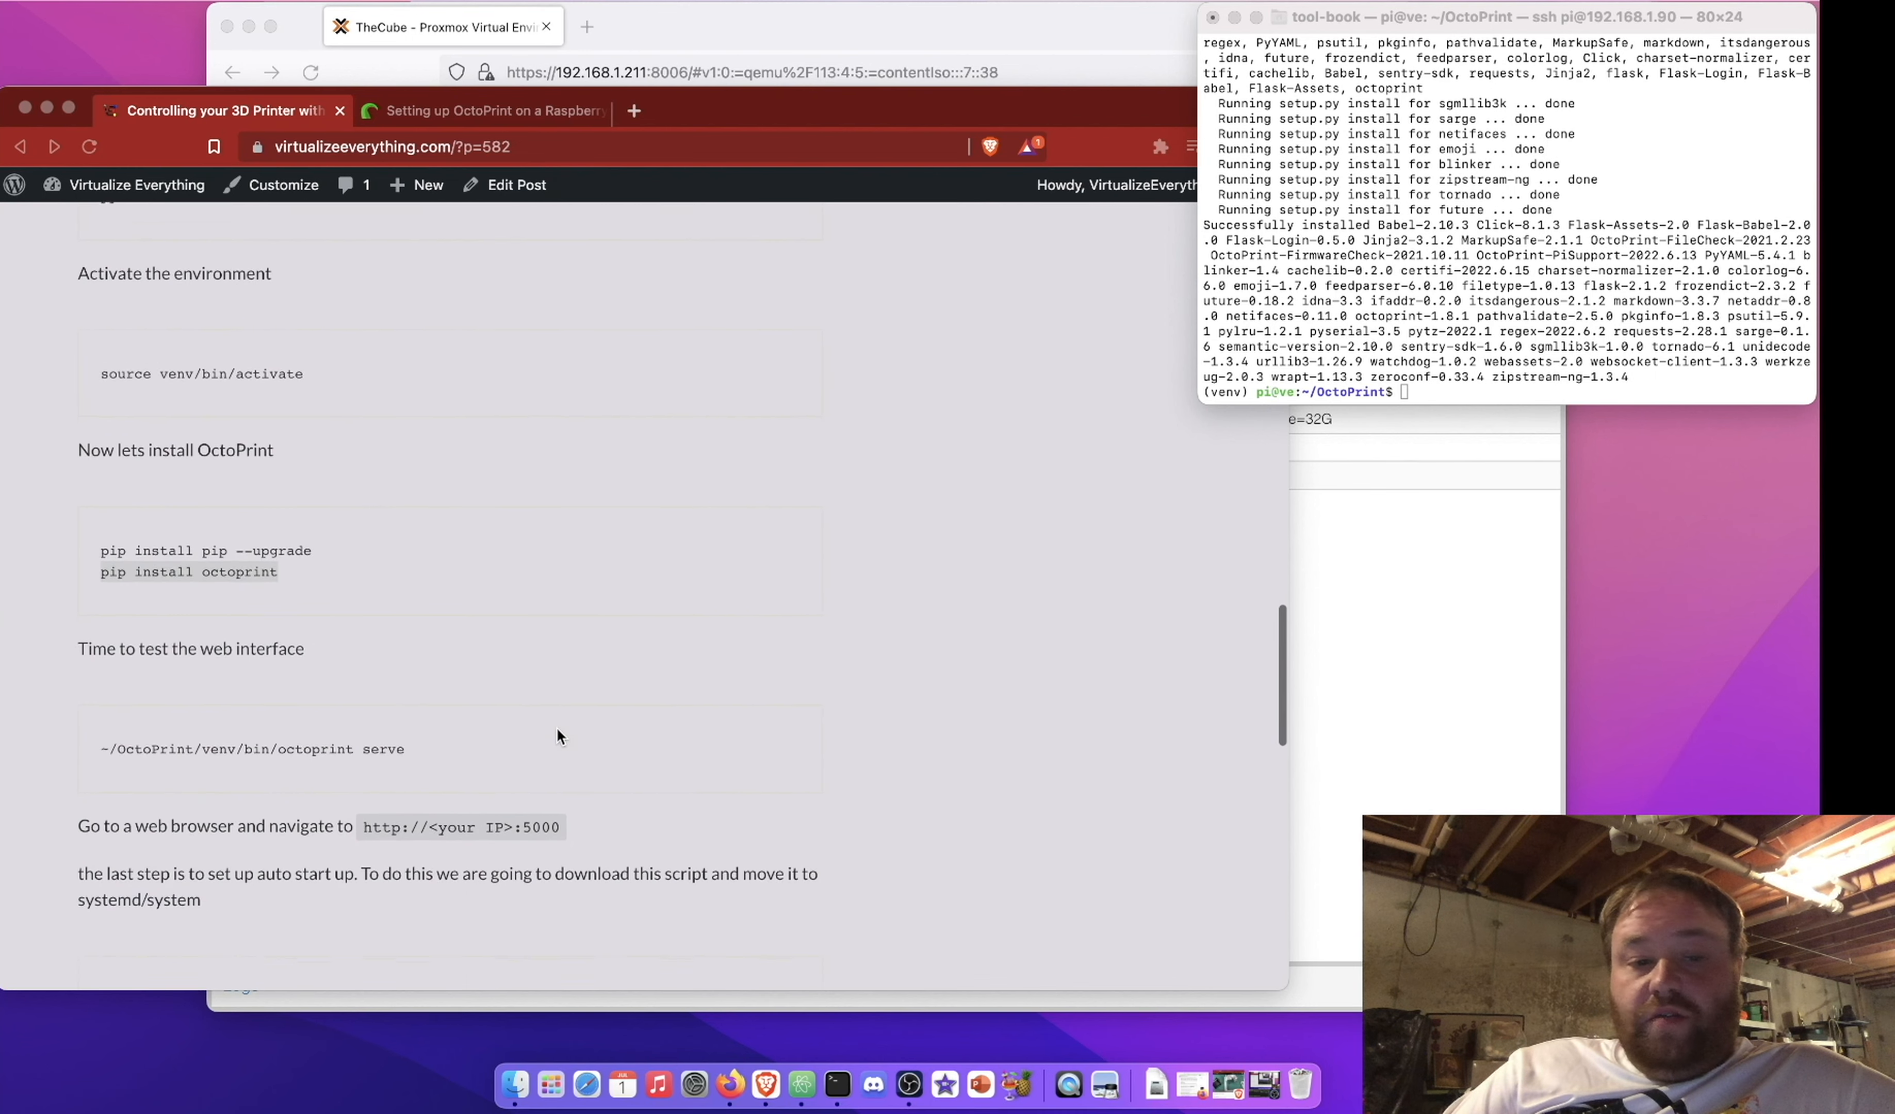
left_click(123, 717)
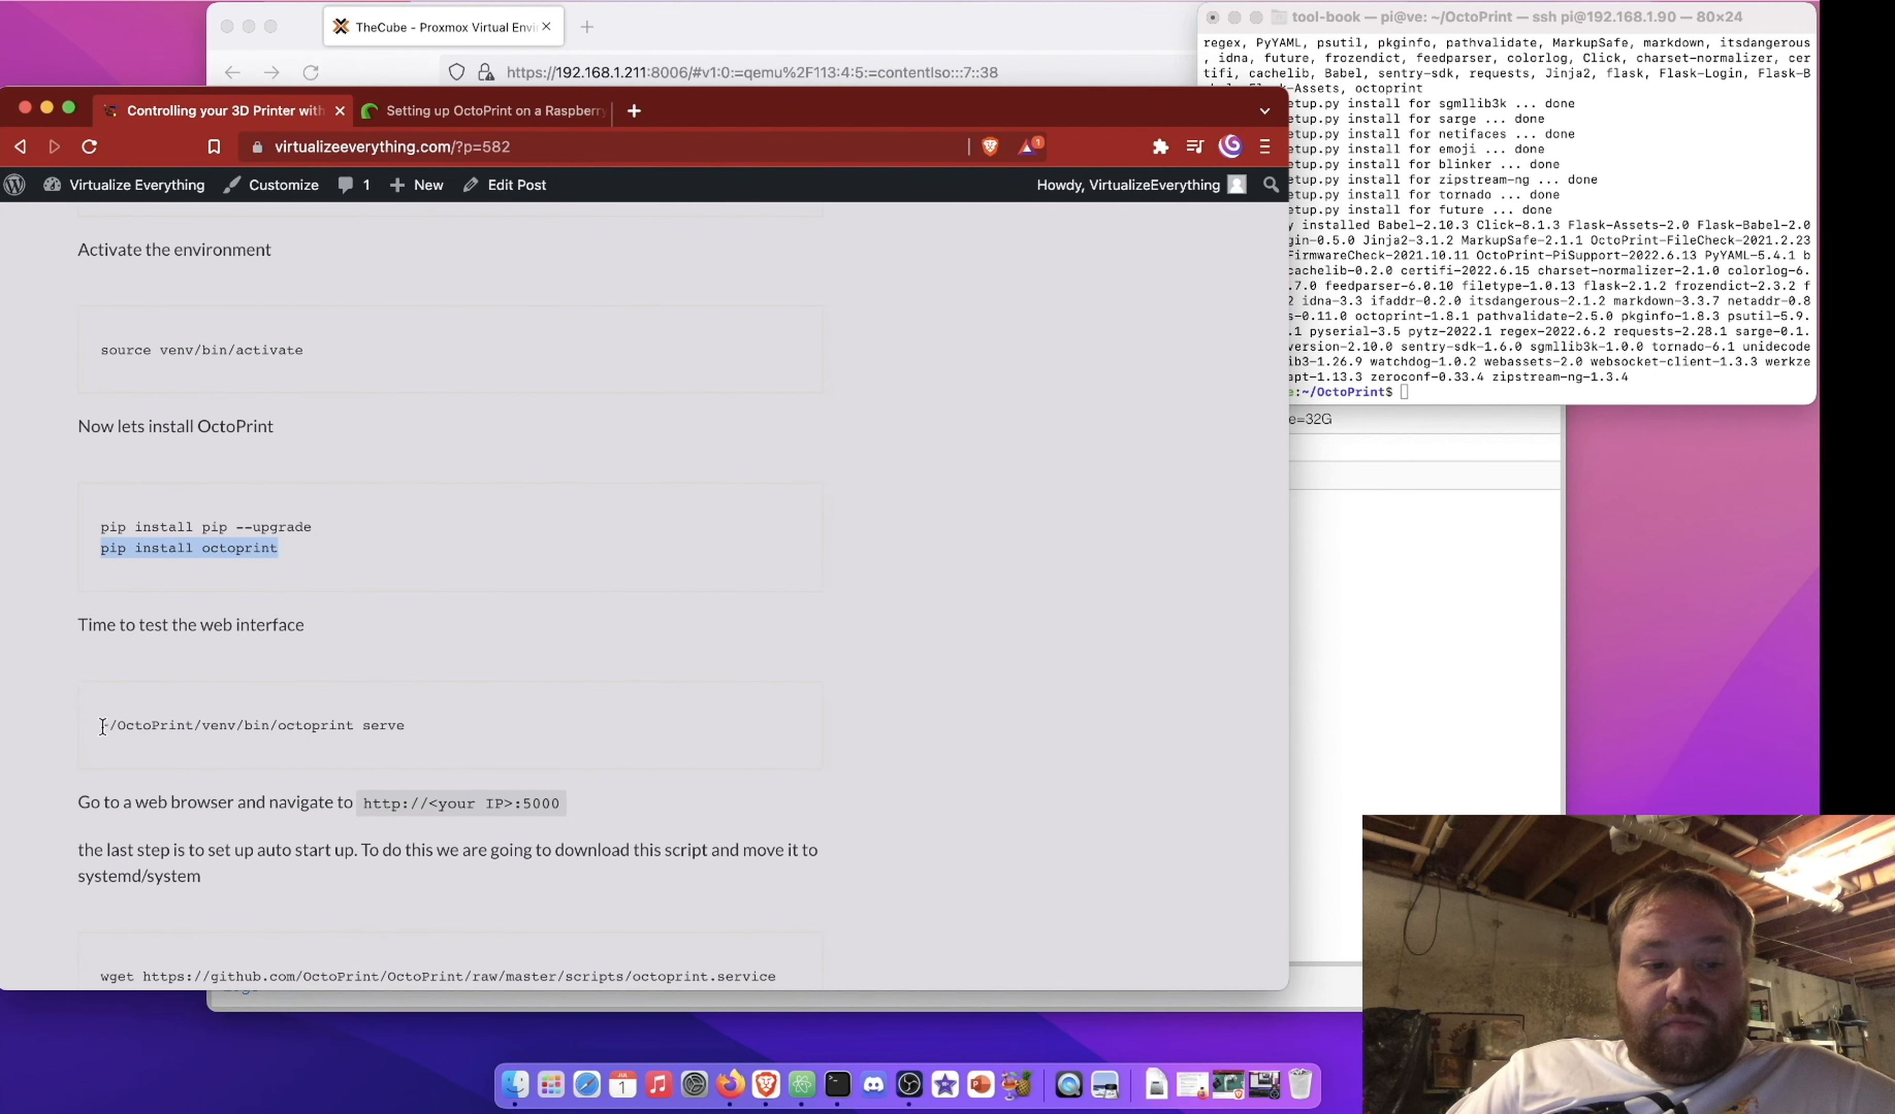
left_click_drag(95, 725, 507, 733)
key("super+c")
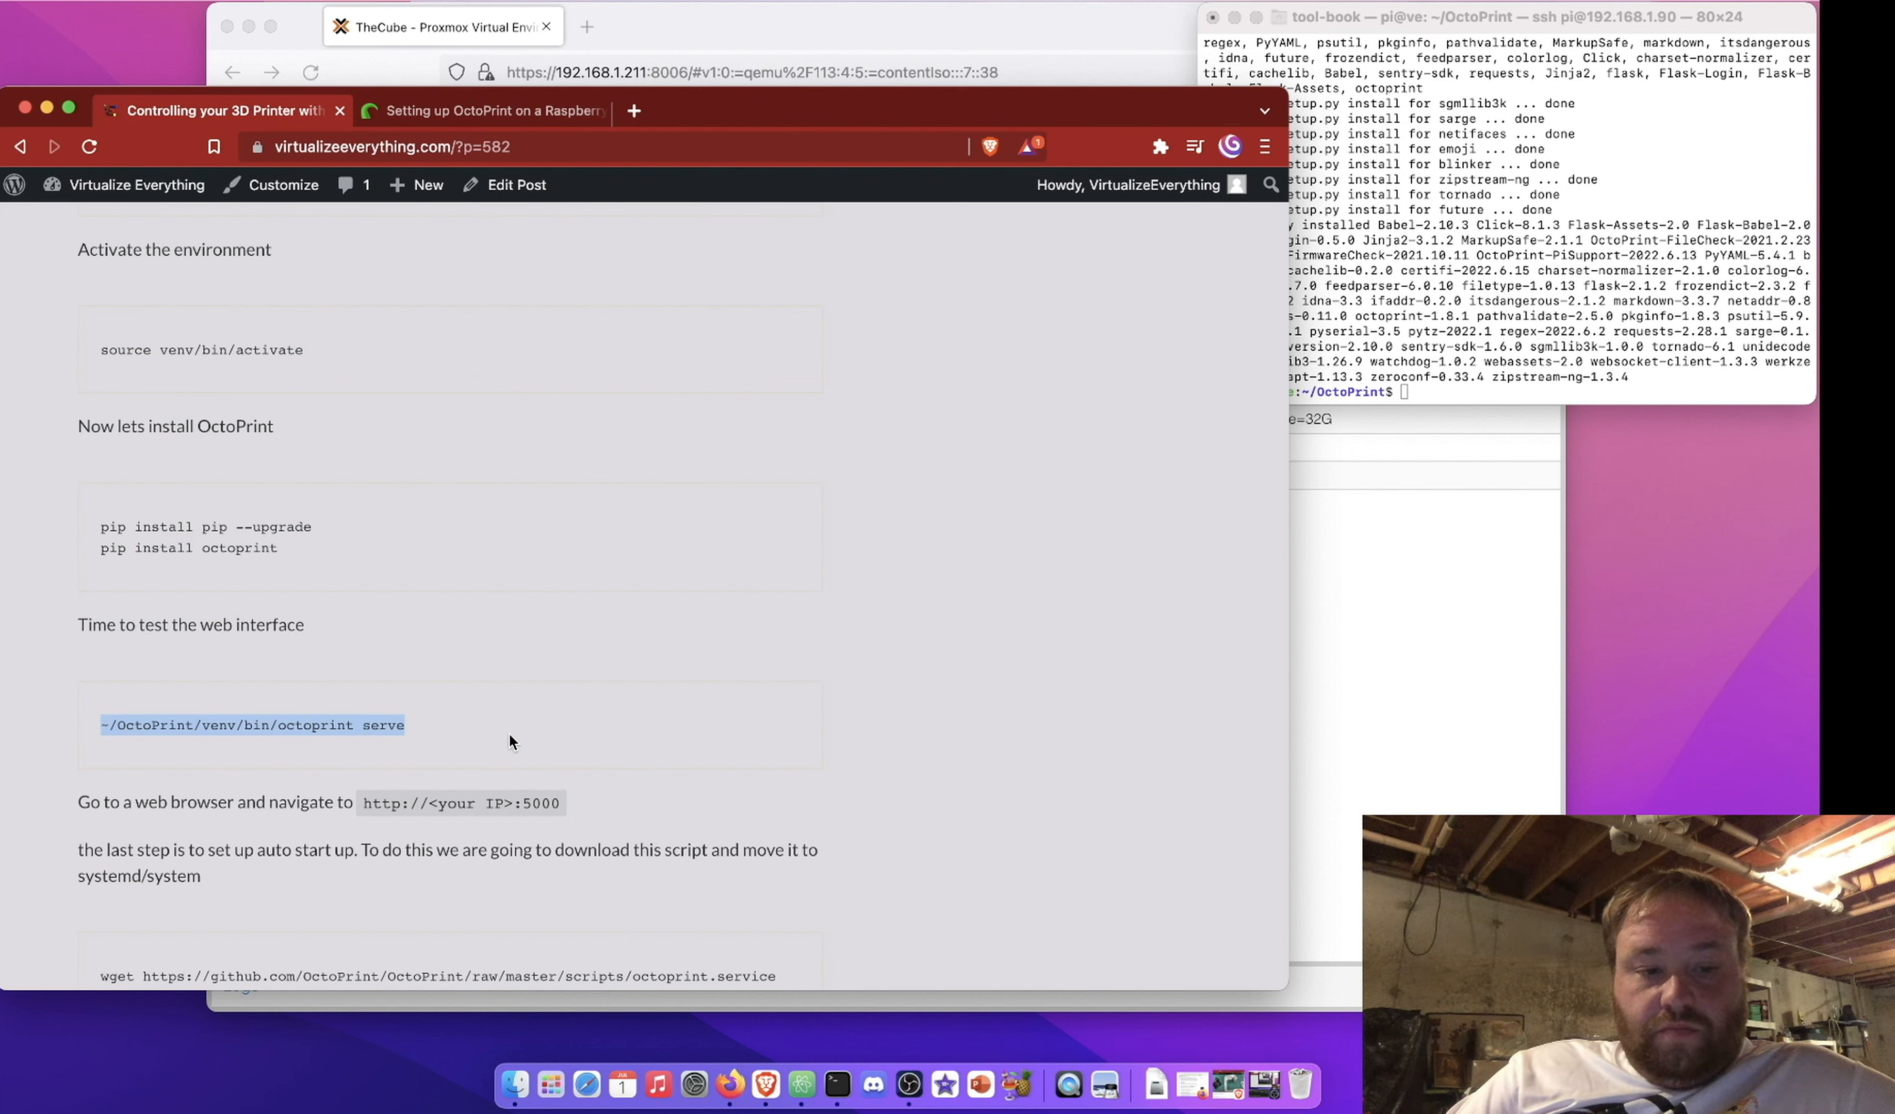
left_click(1449, 288)
key("super+v")
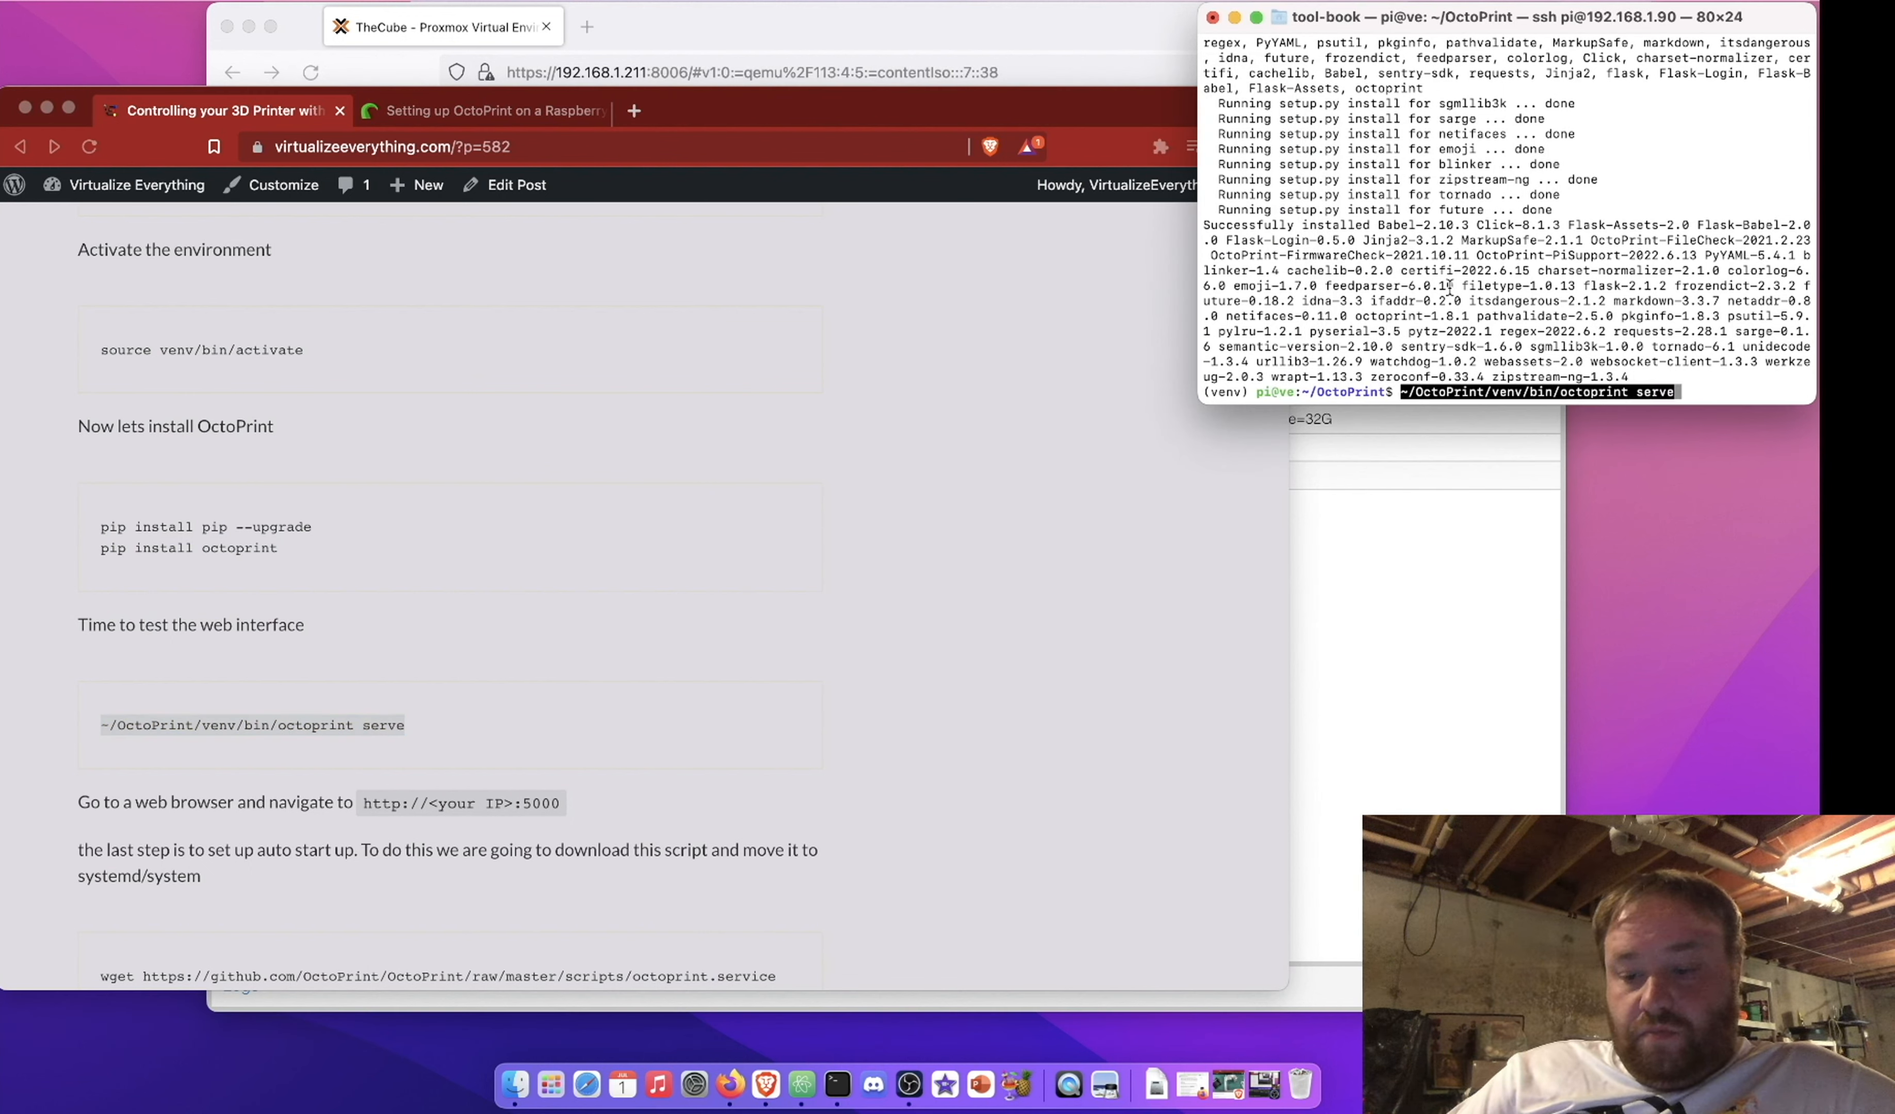
key("Return")
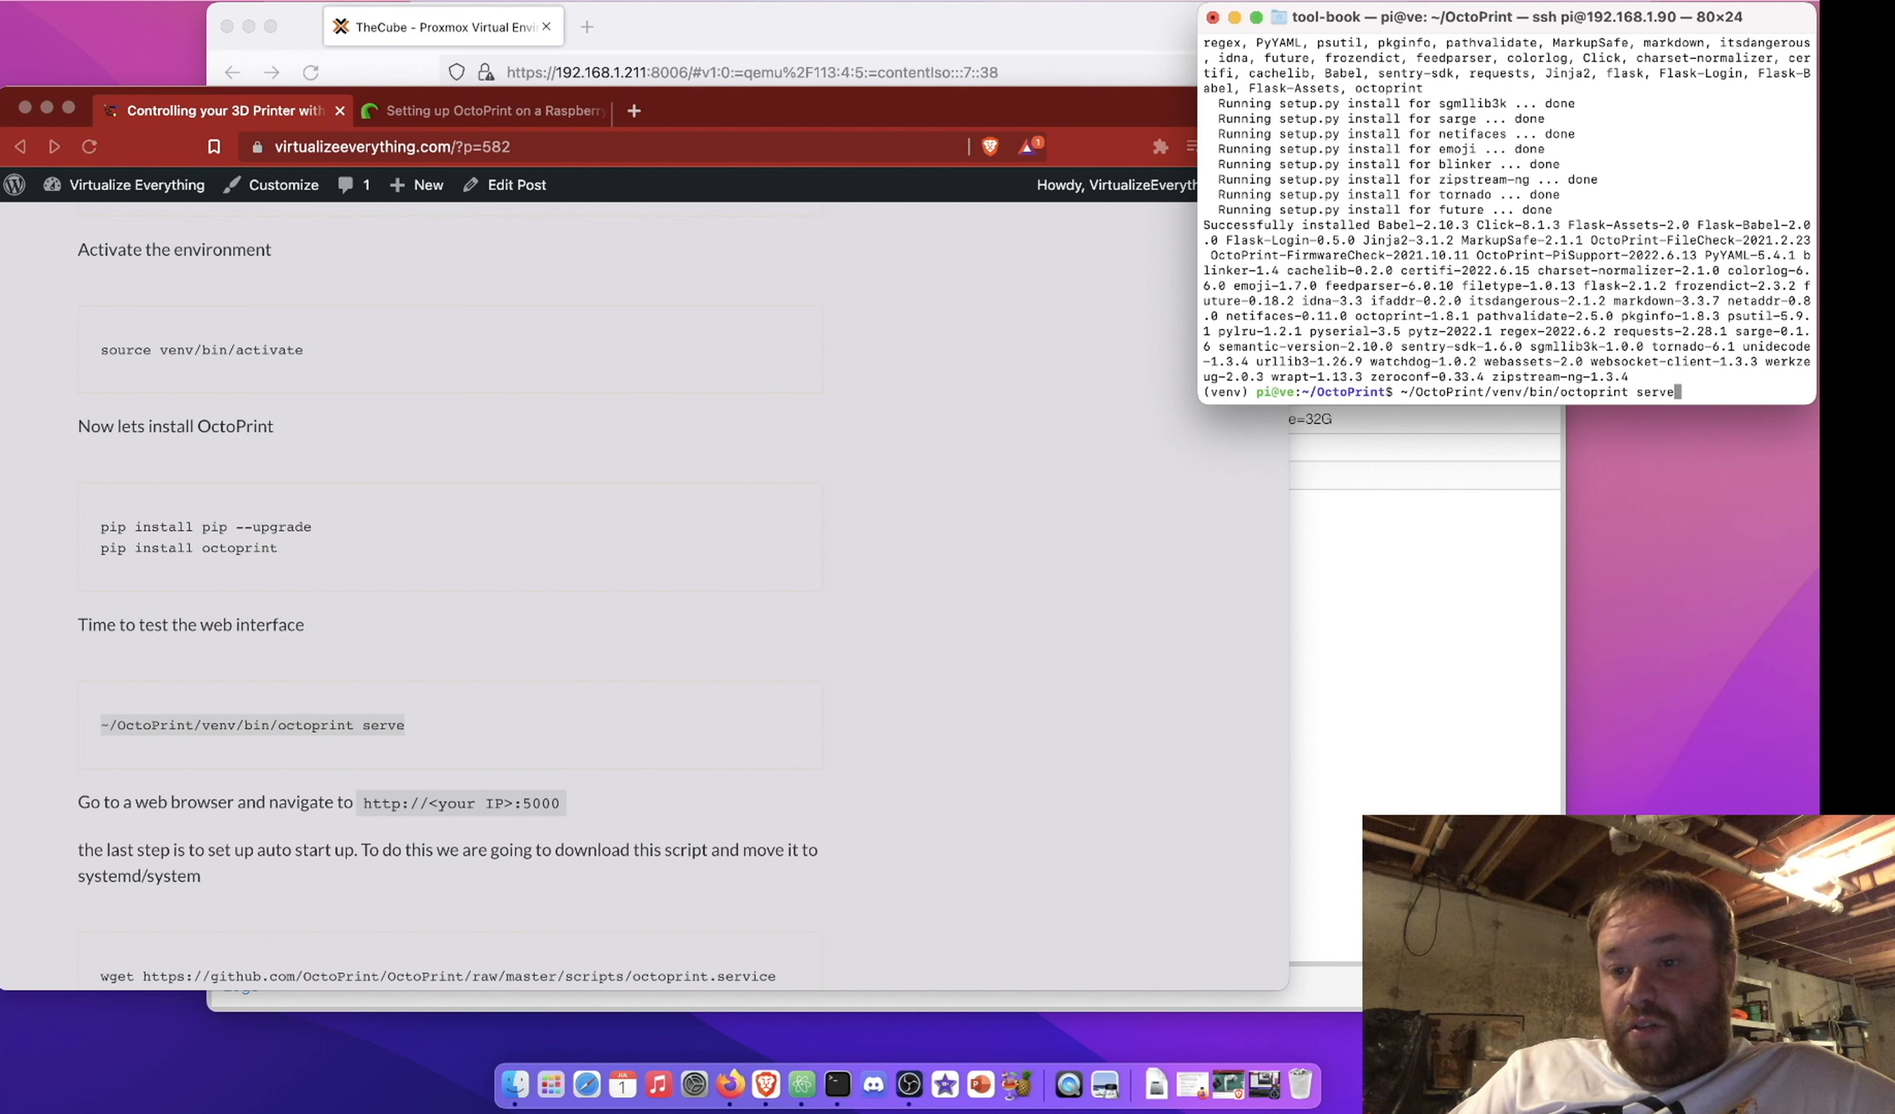
key("Return")
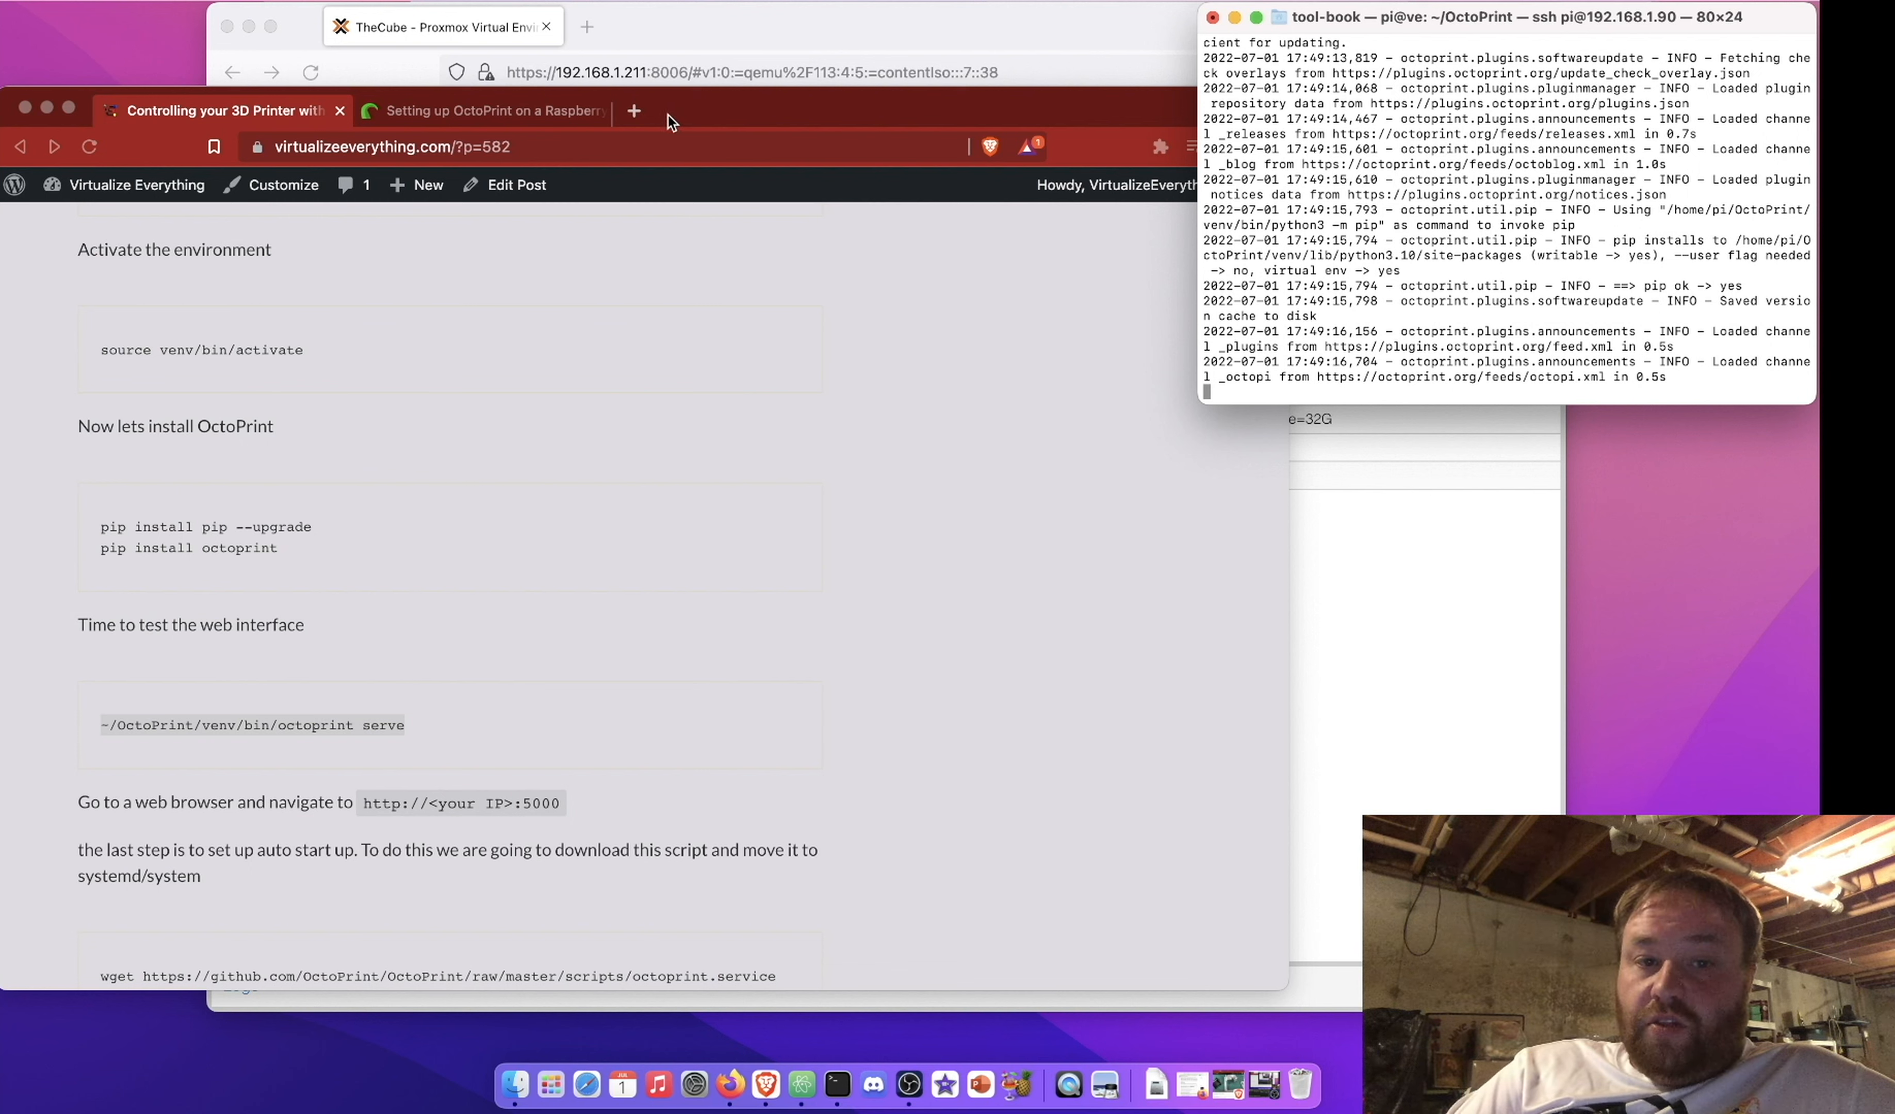
left_click(633, 111)
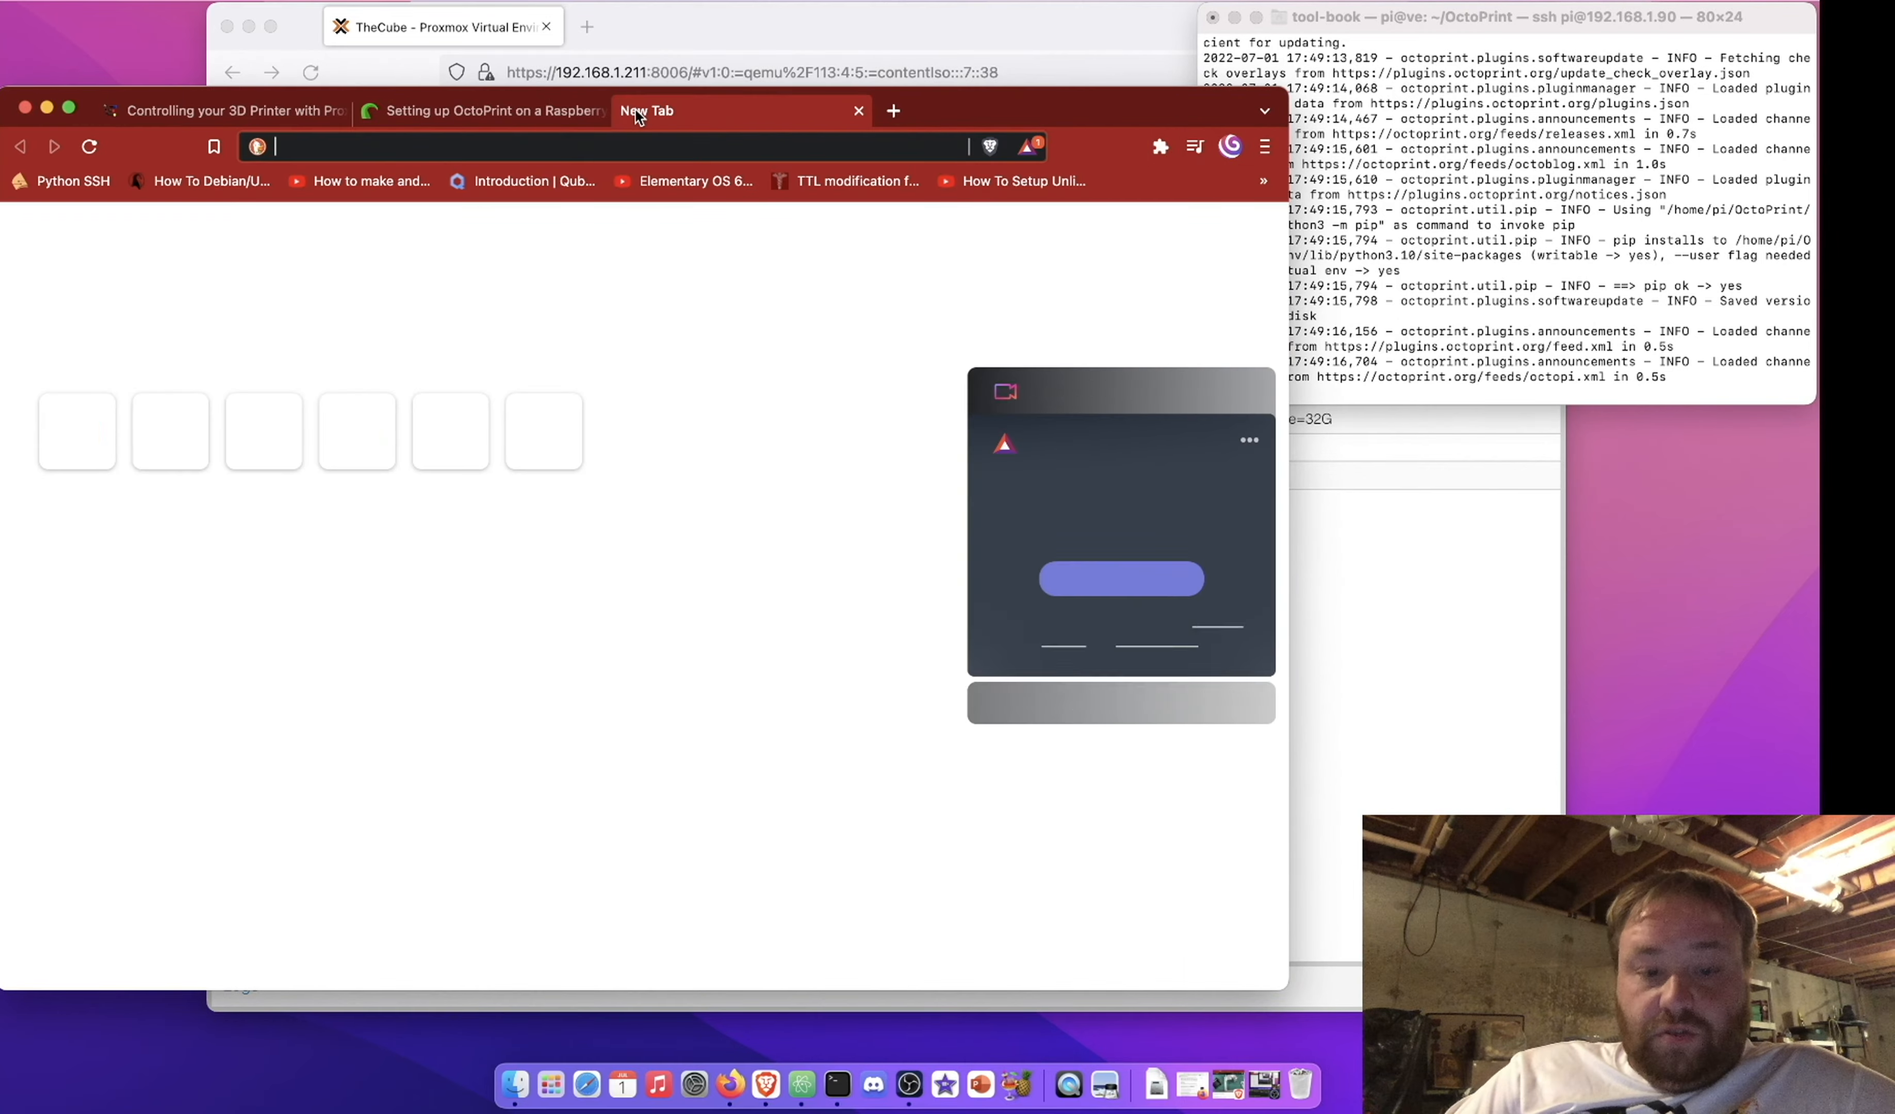
type("http")
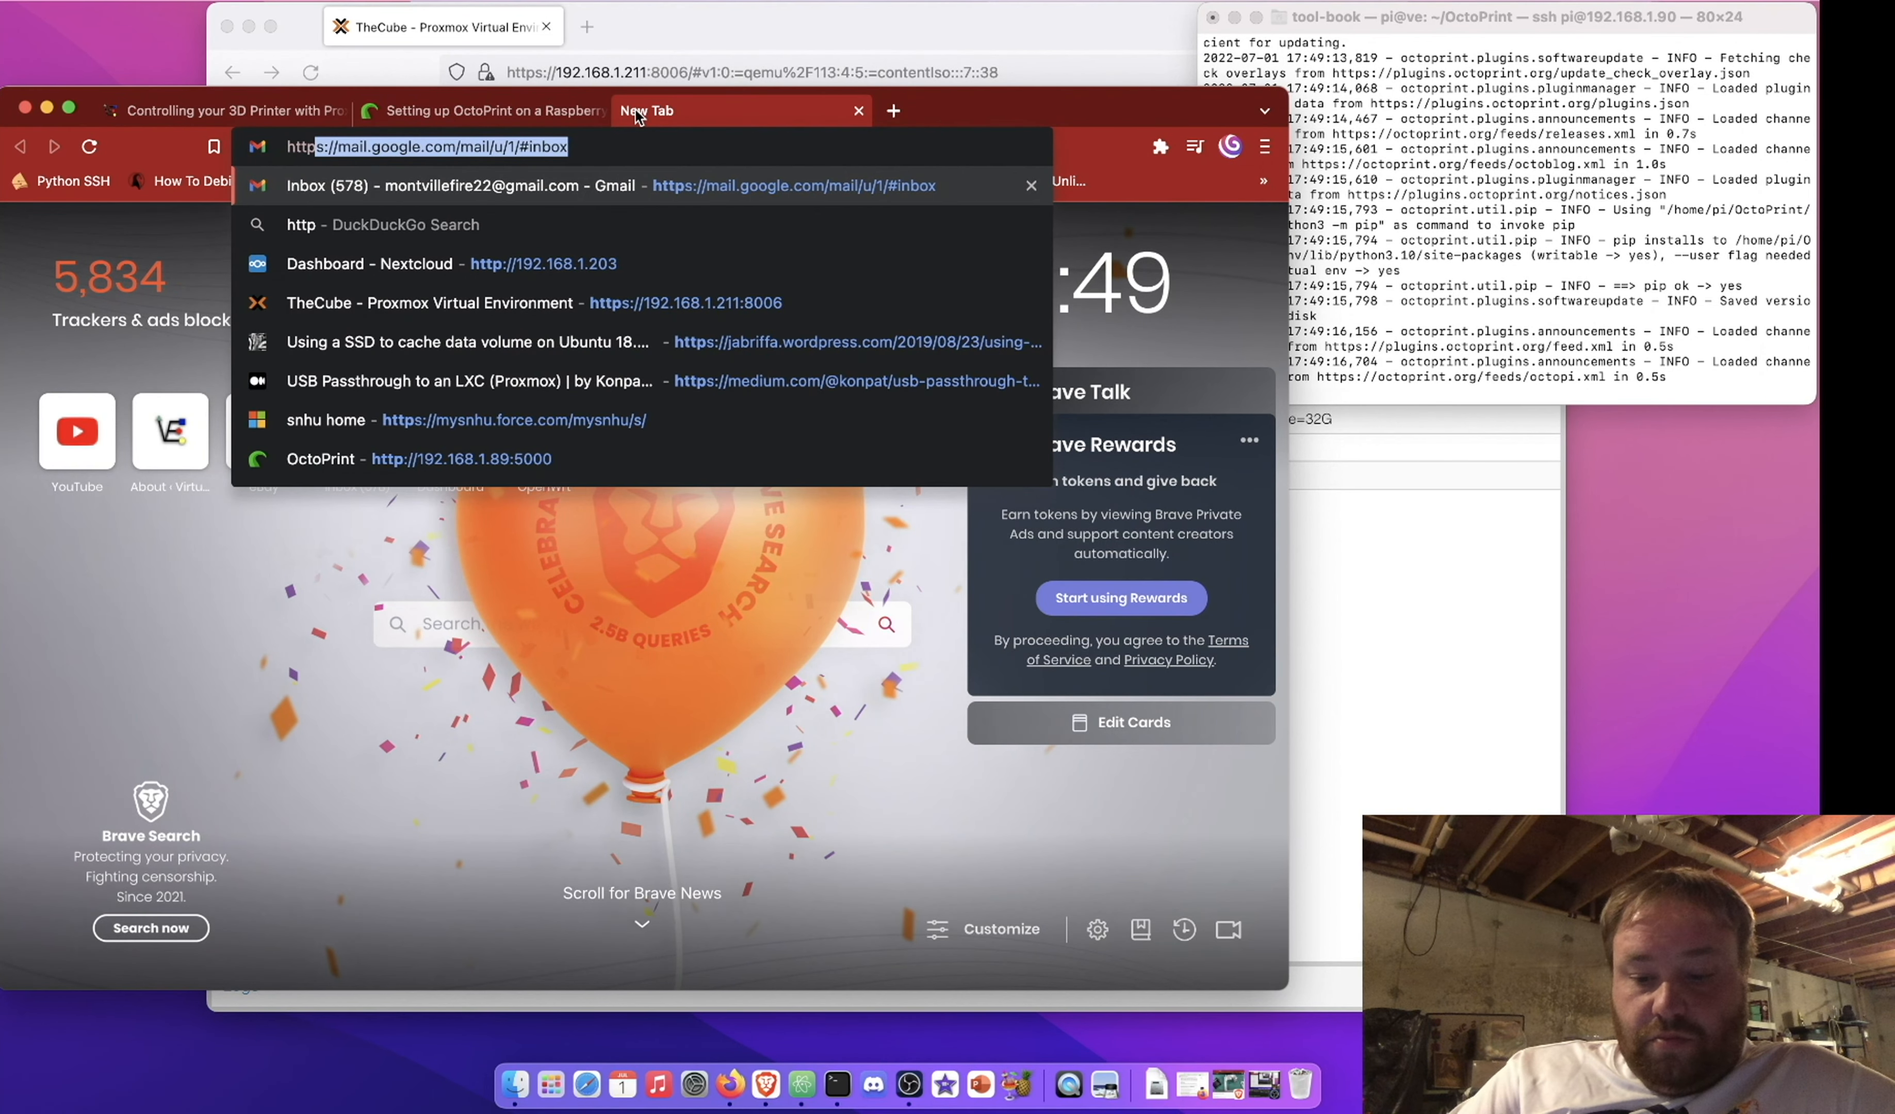
type("://192.168.1.")
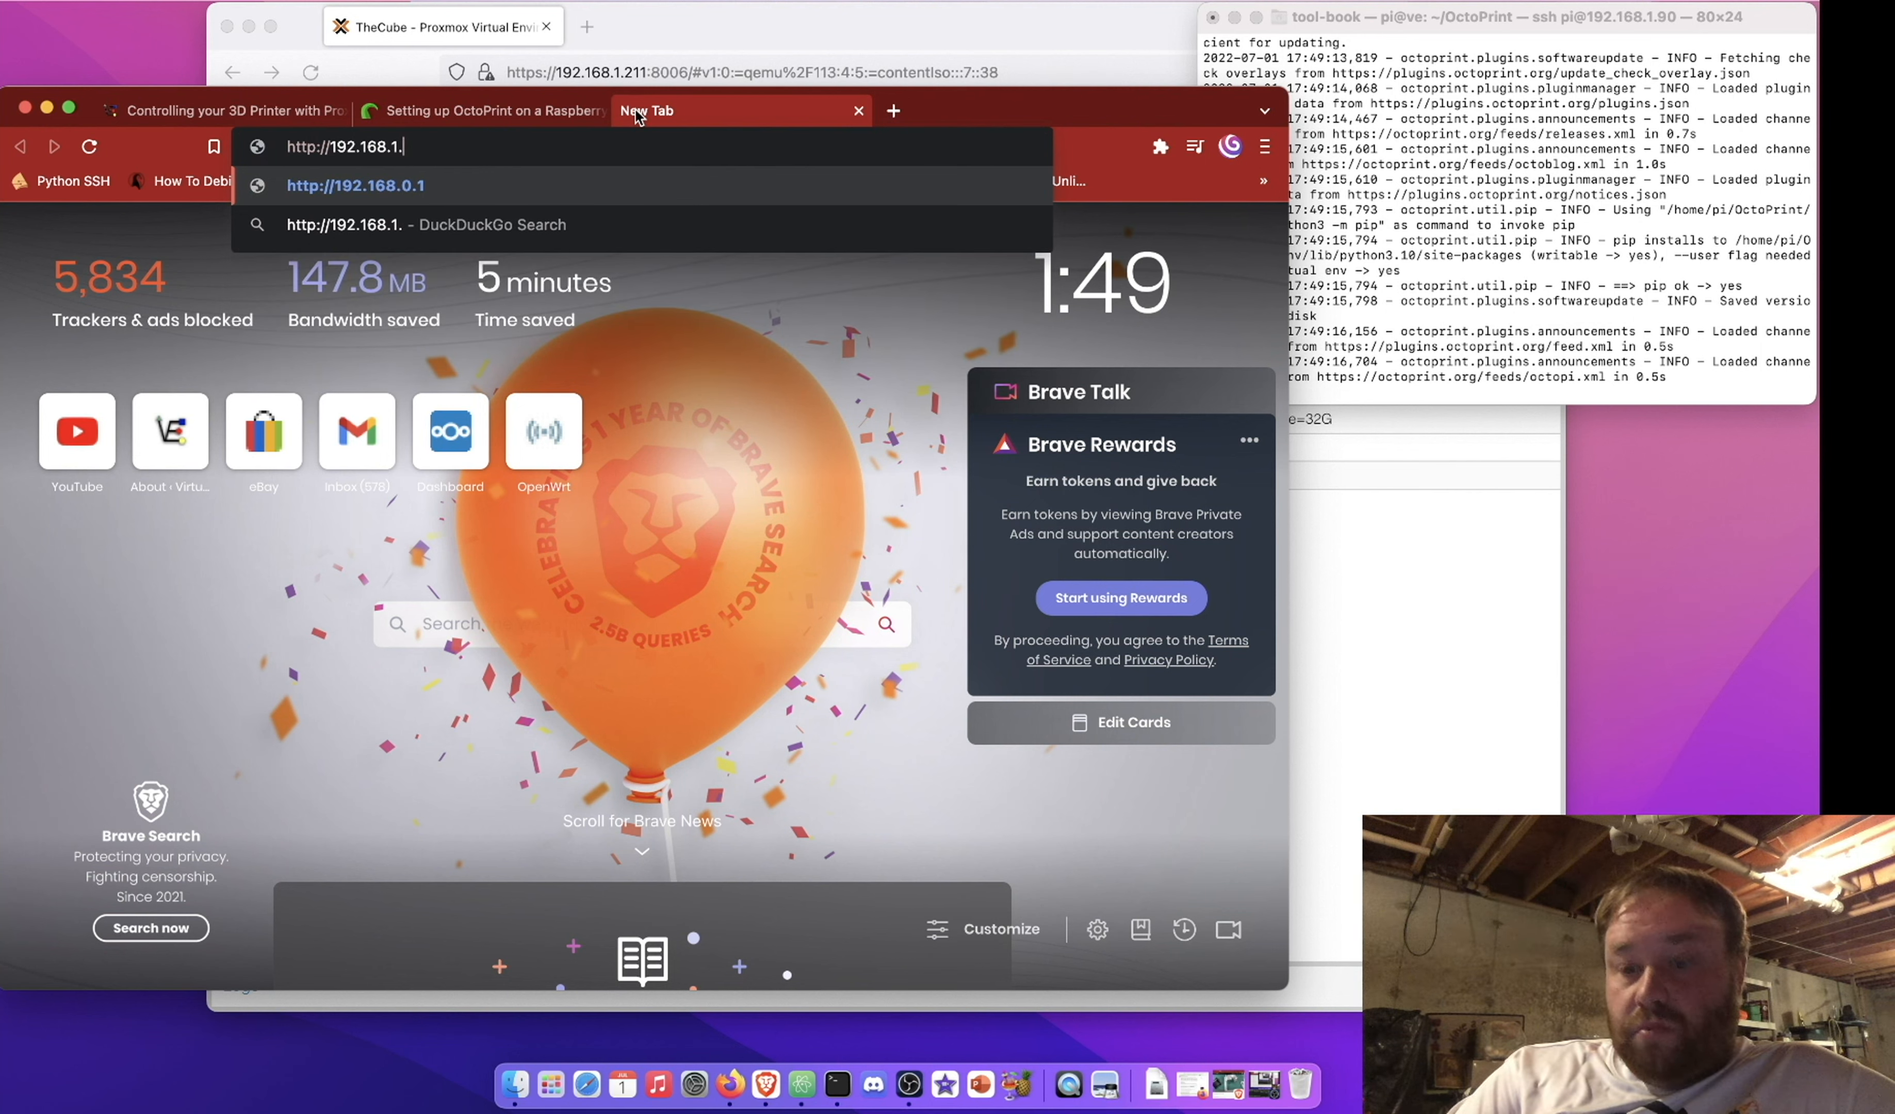
type("90:")
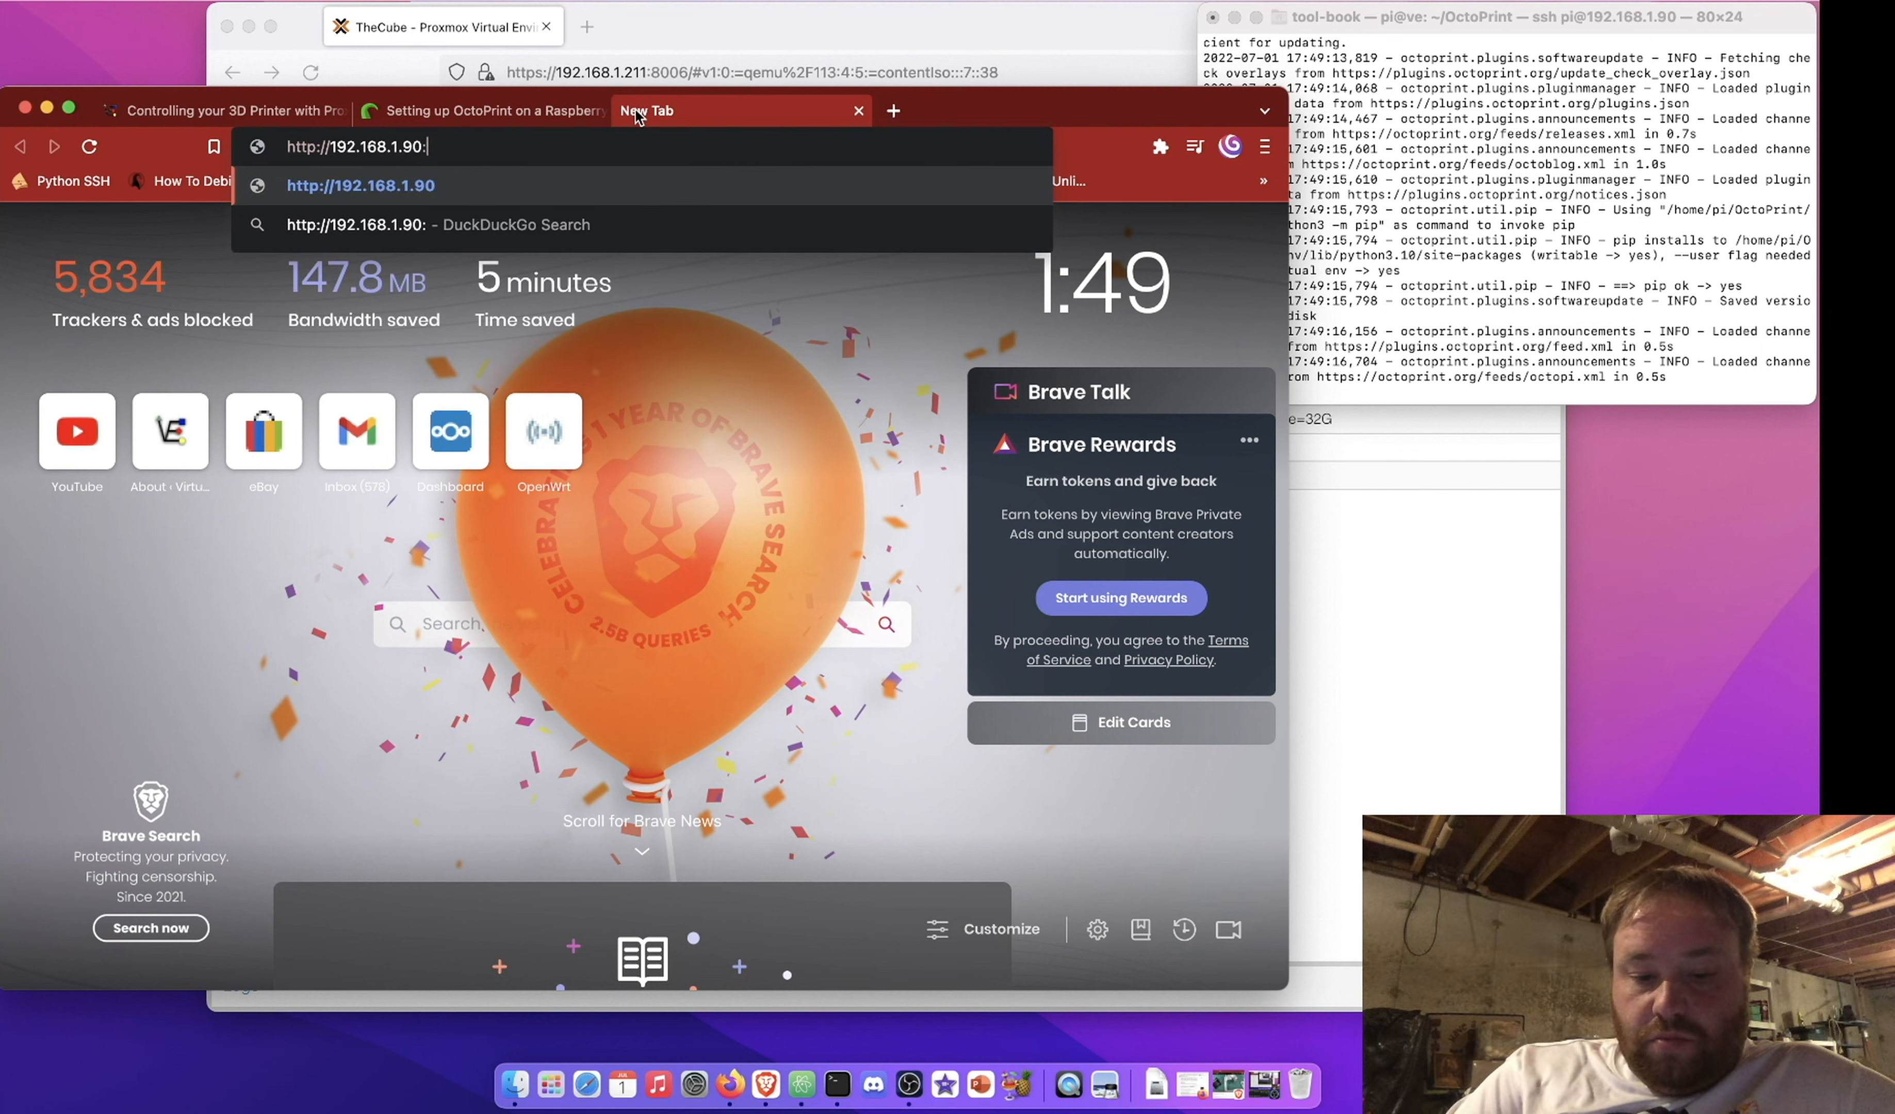
type("500")
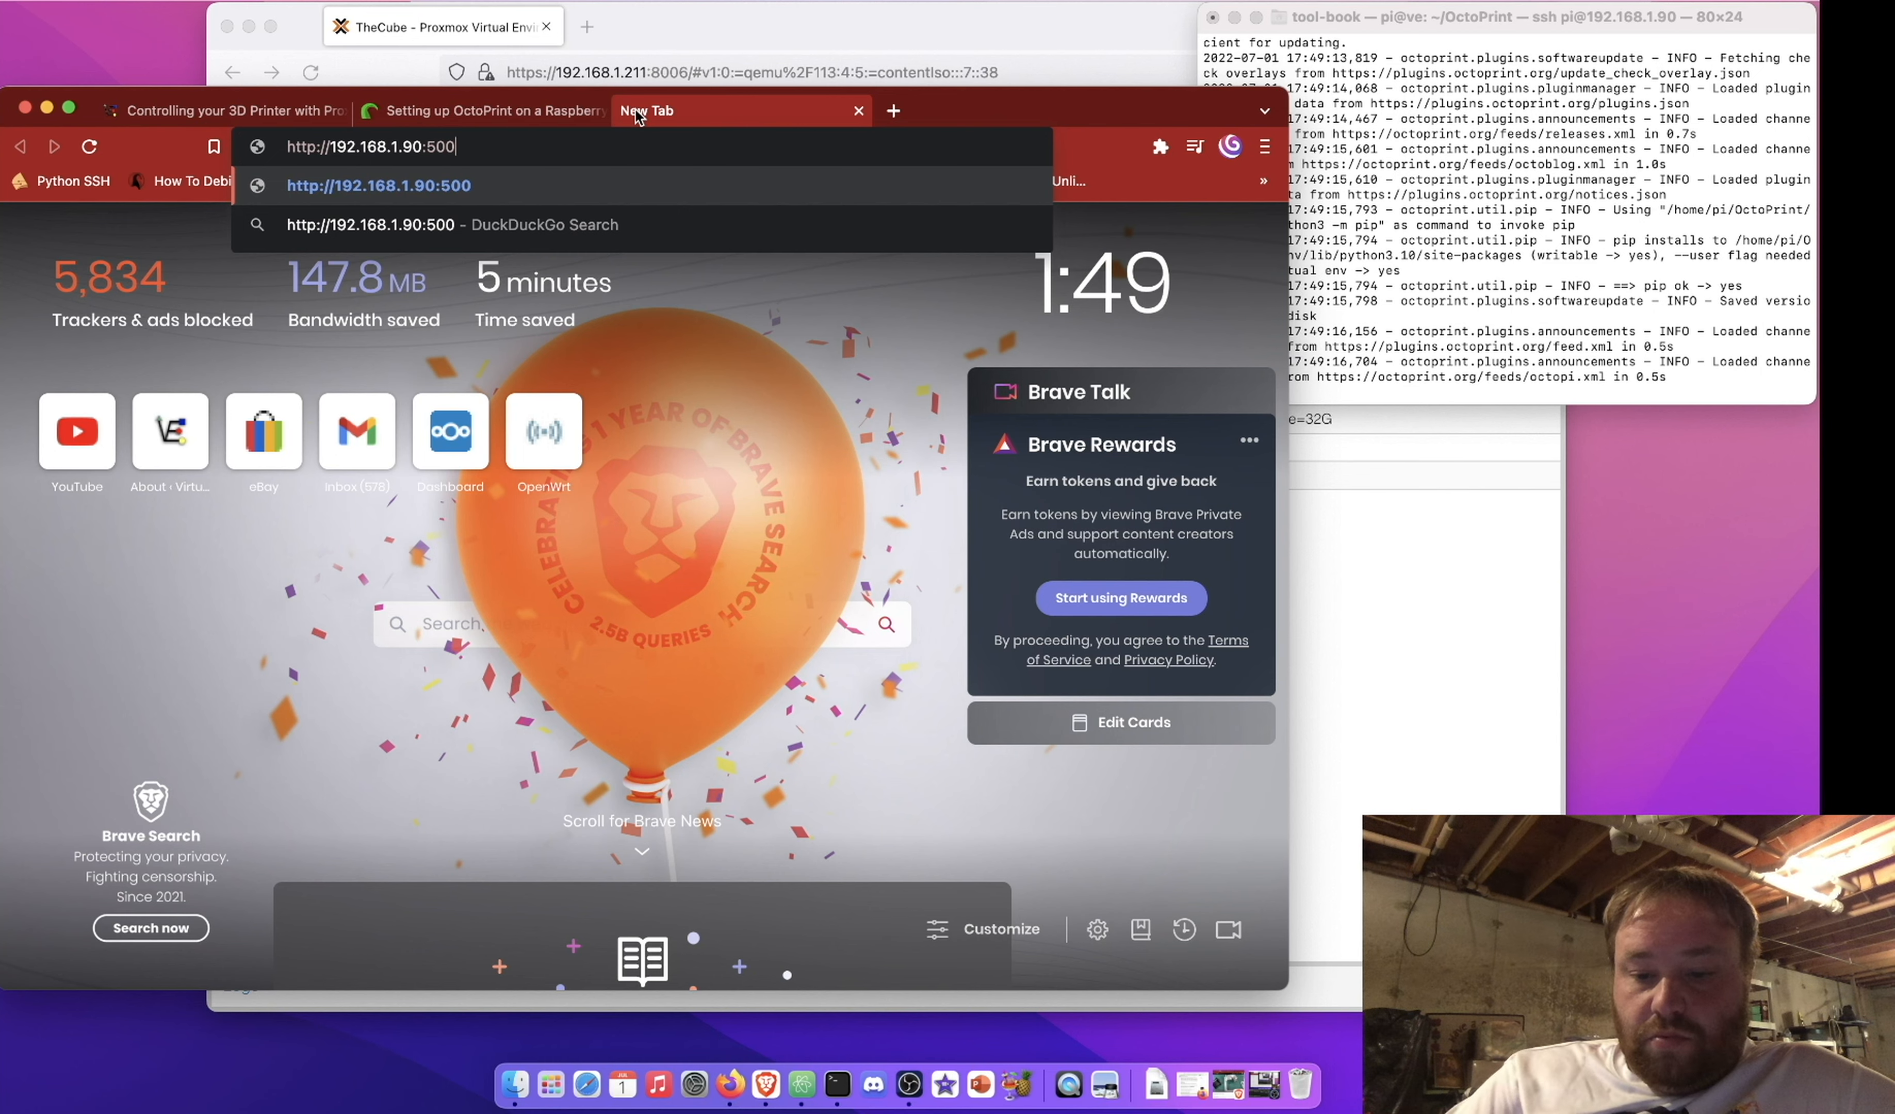
type("0")
key("Return")
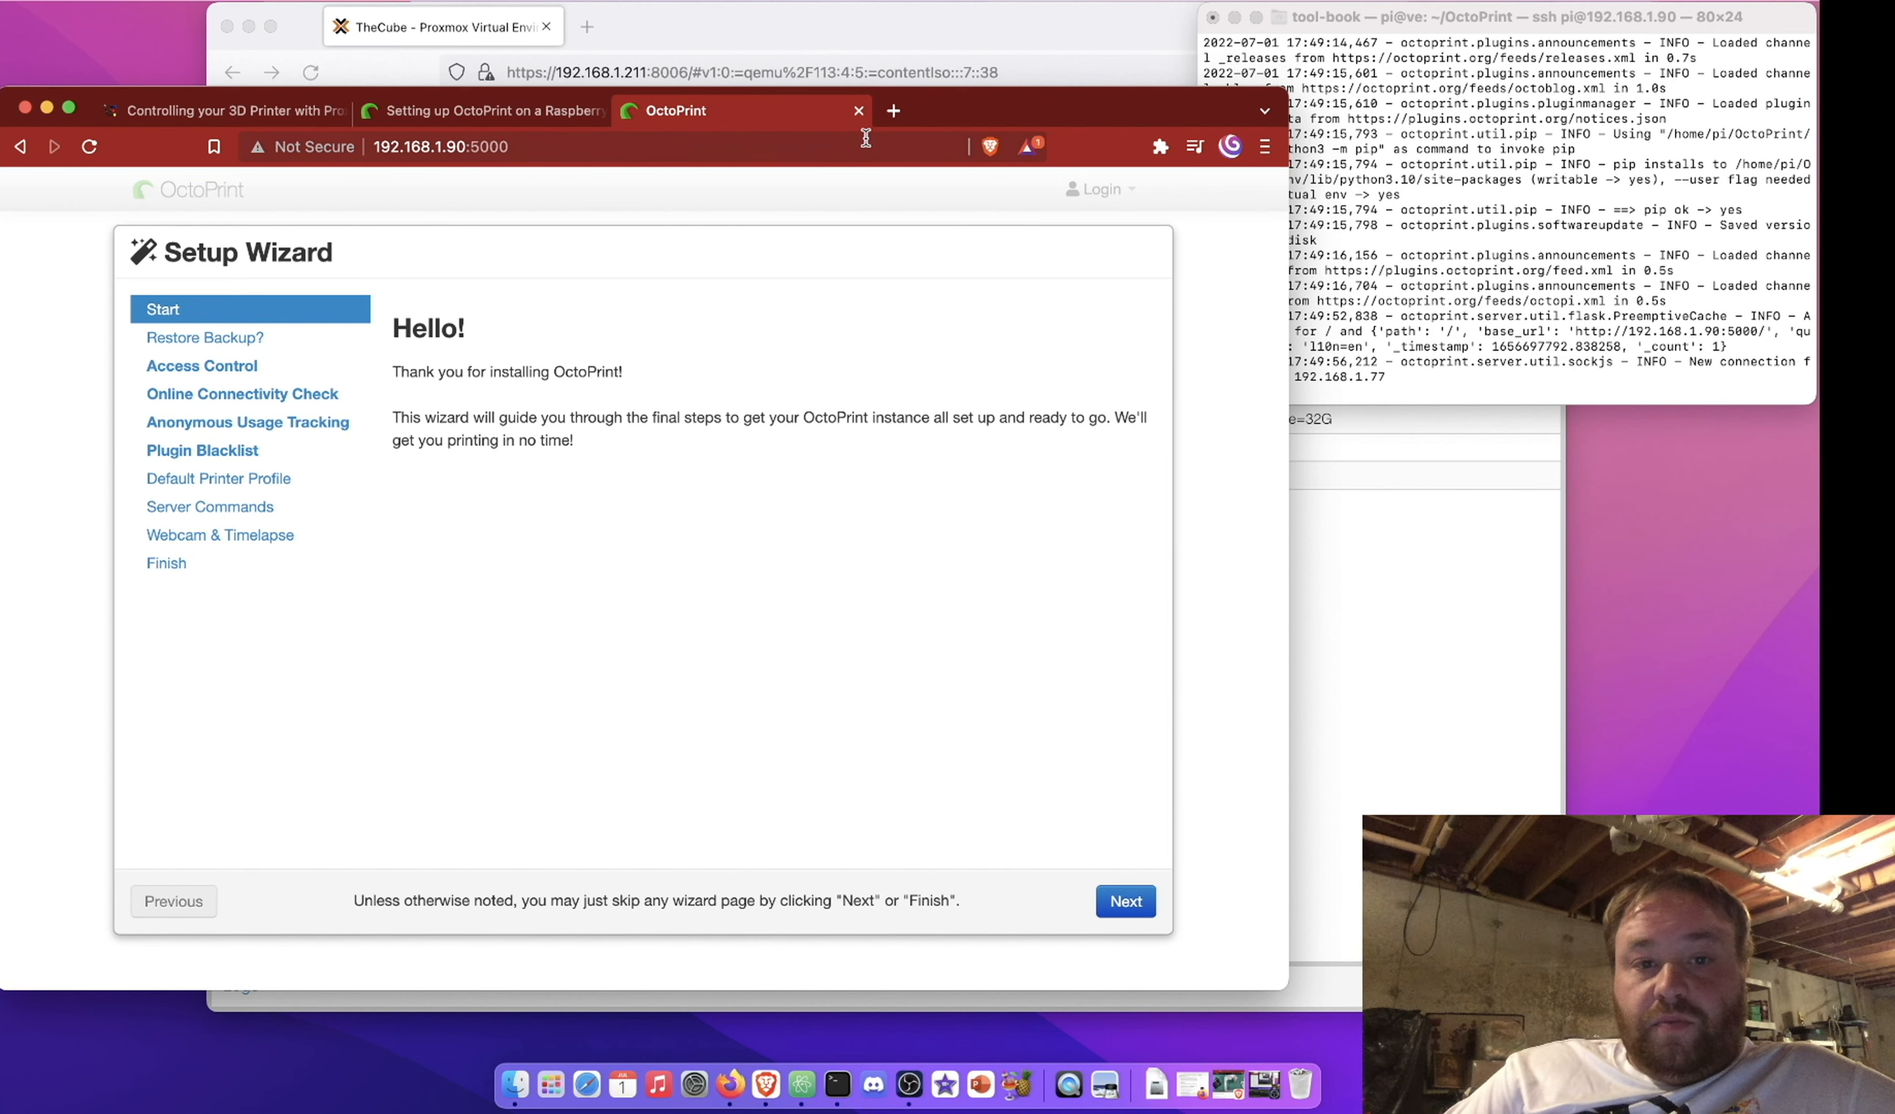
Return to the blog post and stop the OctoPrint server running in the SSH session
left_click(271, 112)
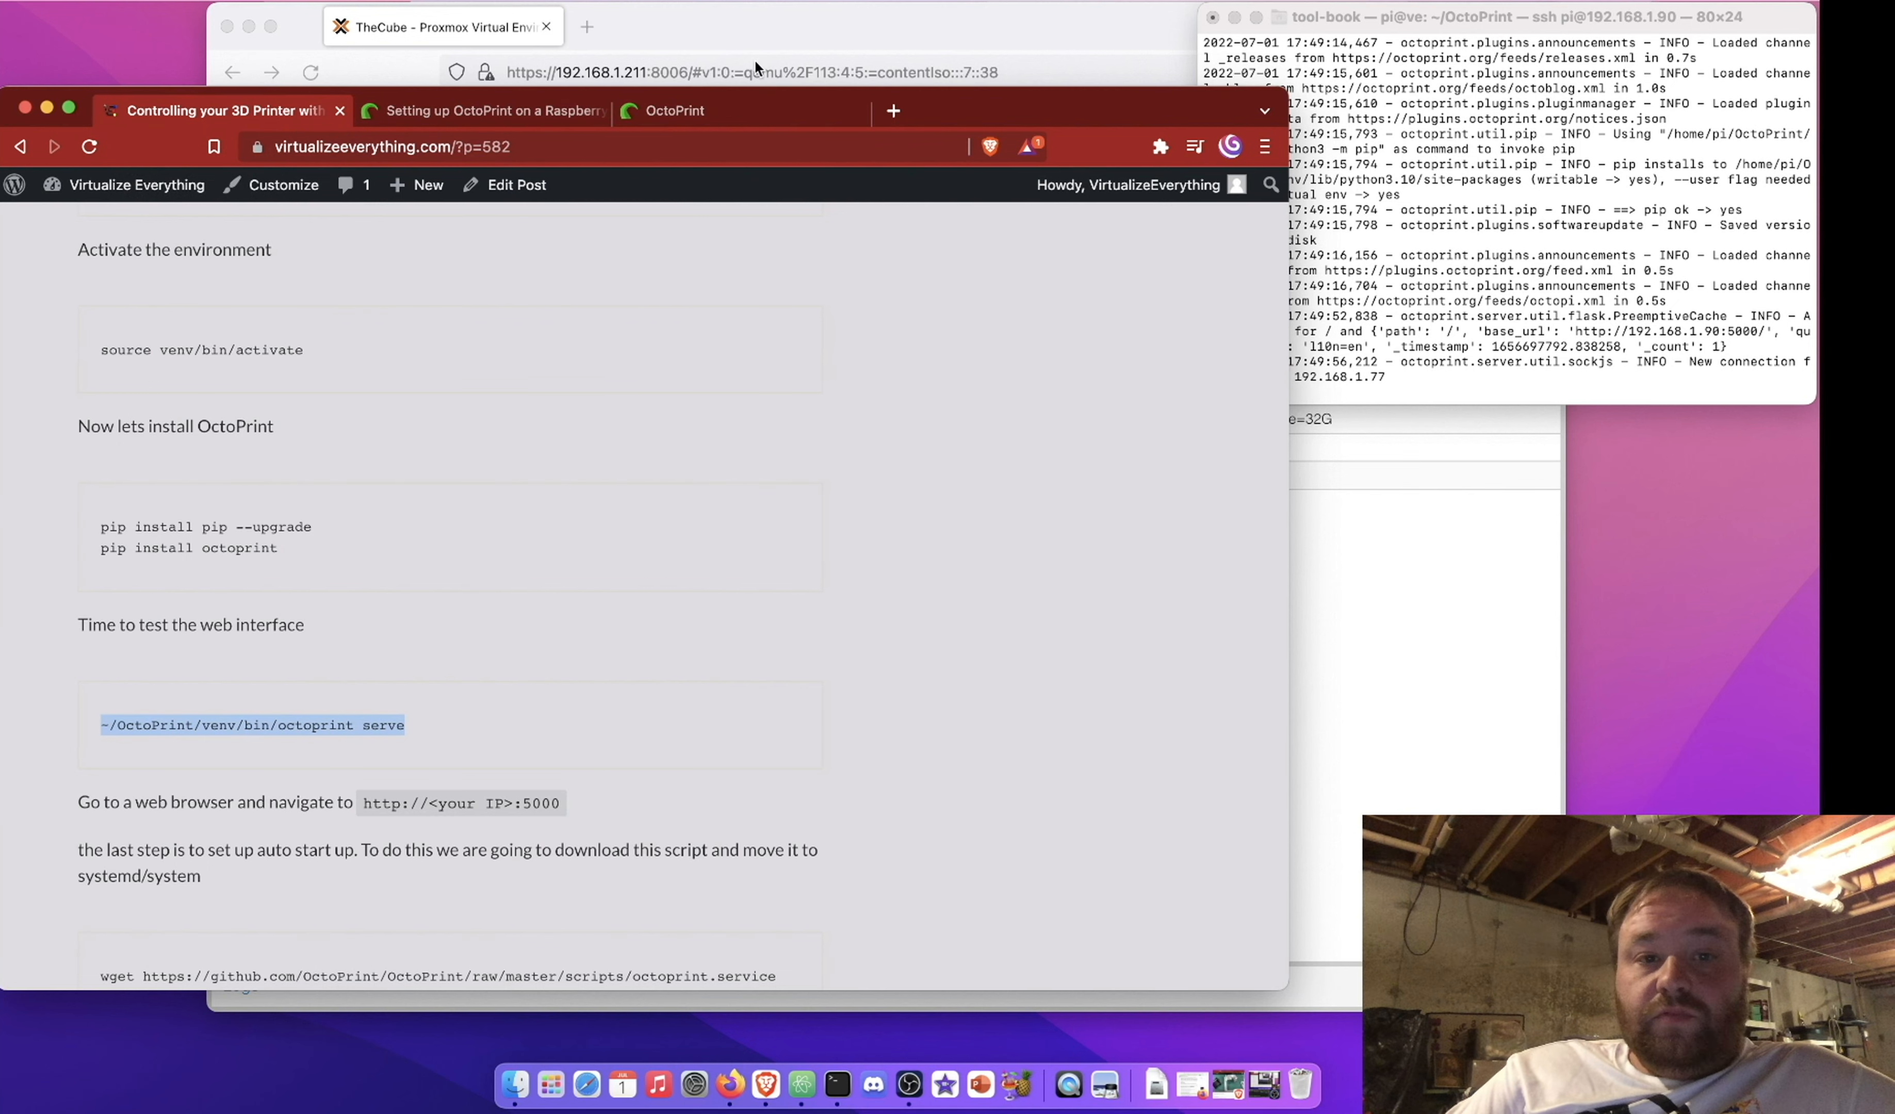
left_click(1446, 168)
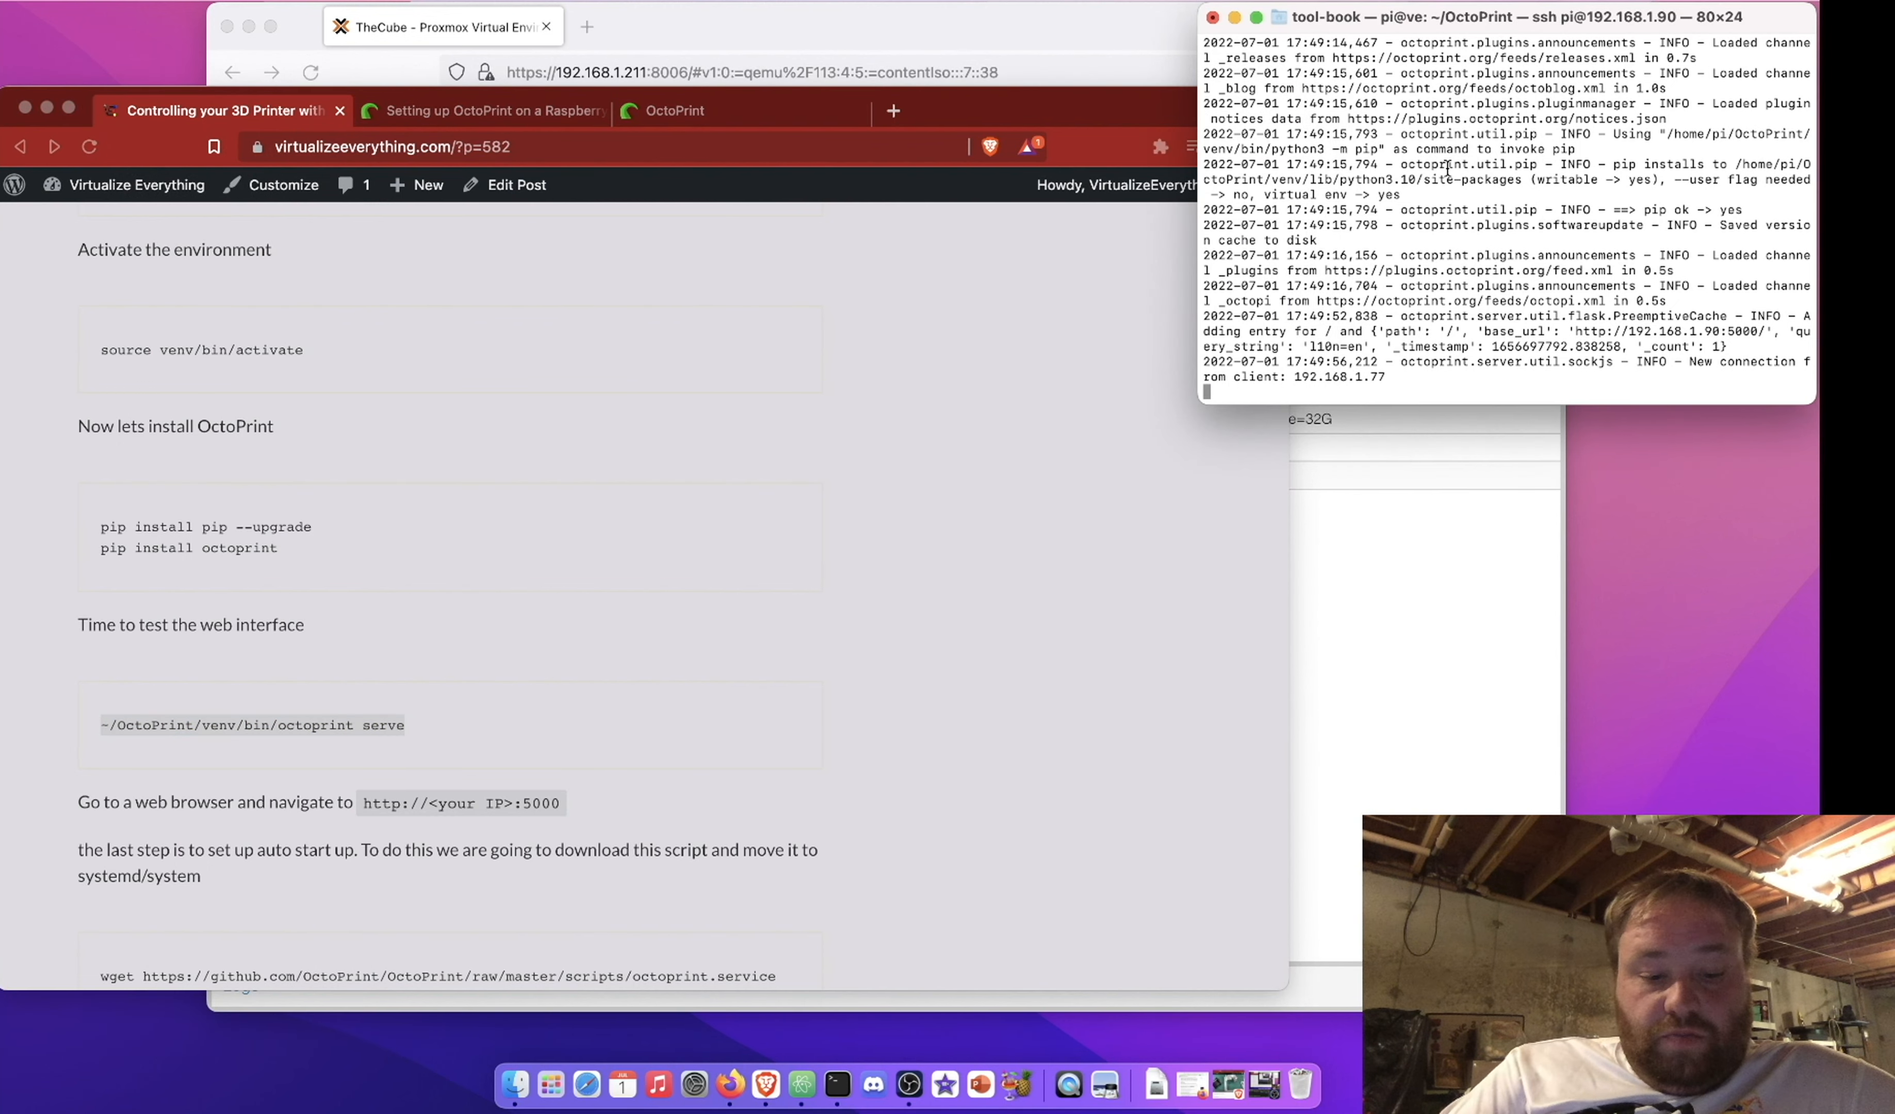
key("ctrl+c")
key("Return")
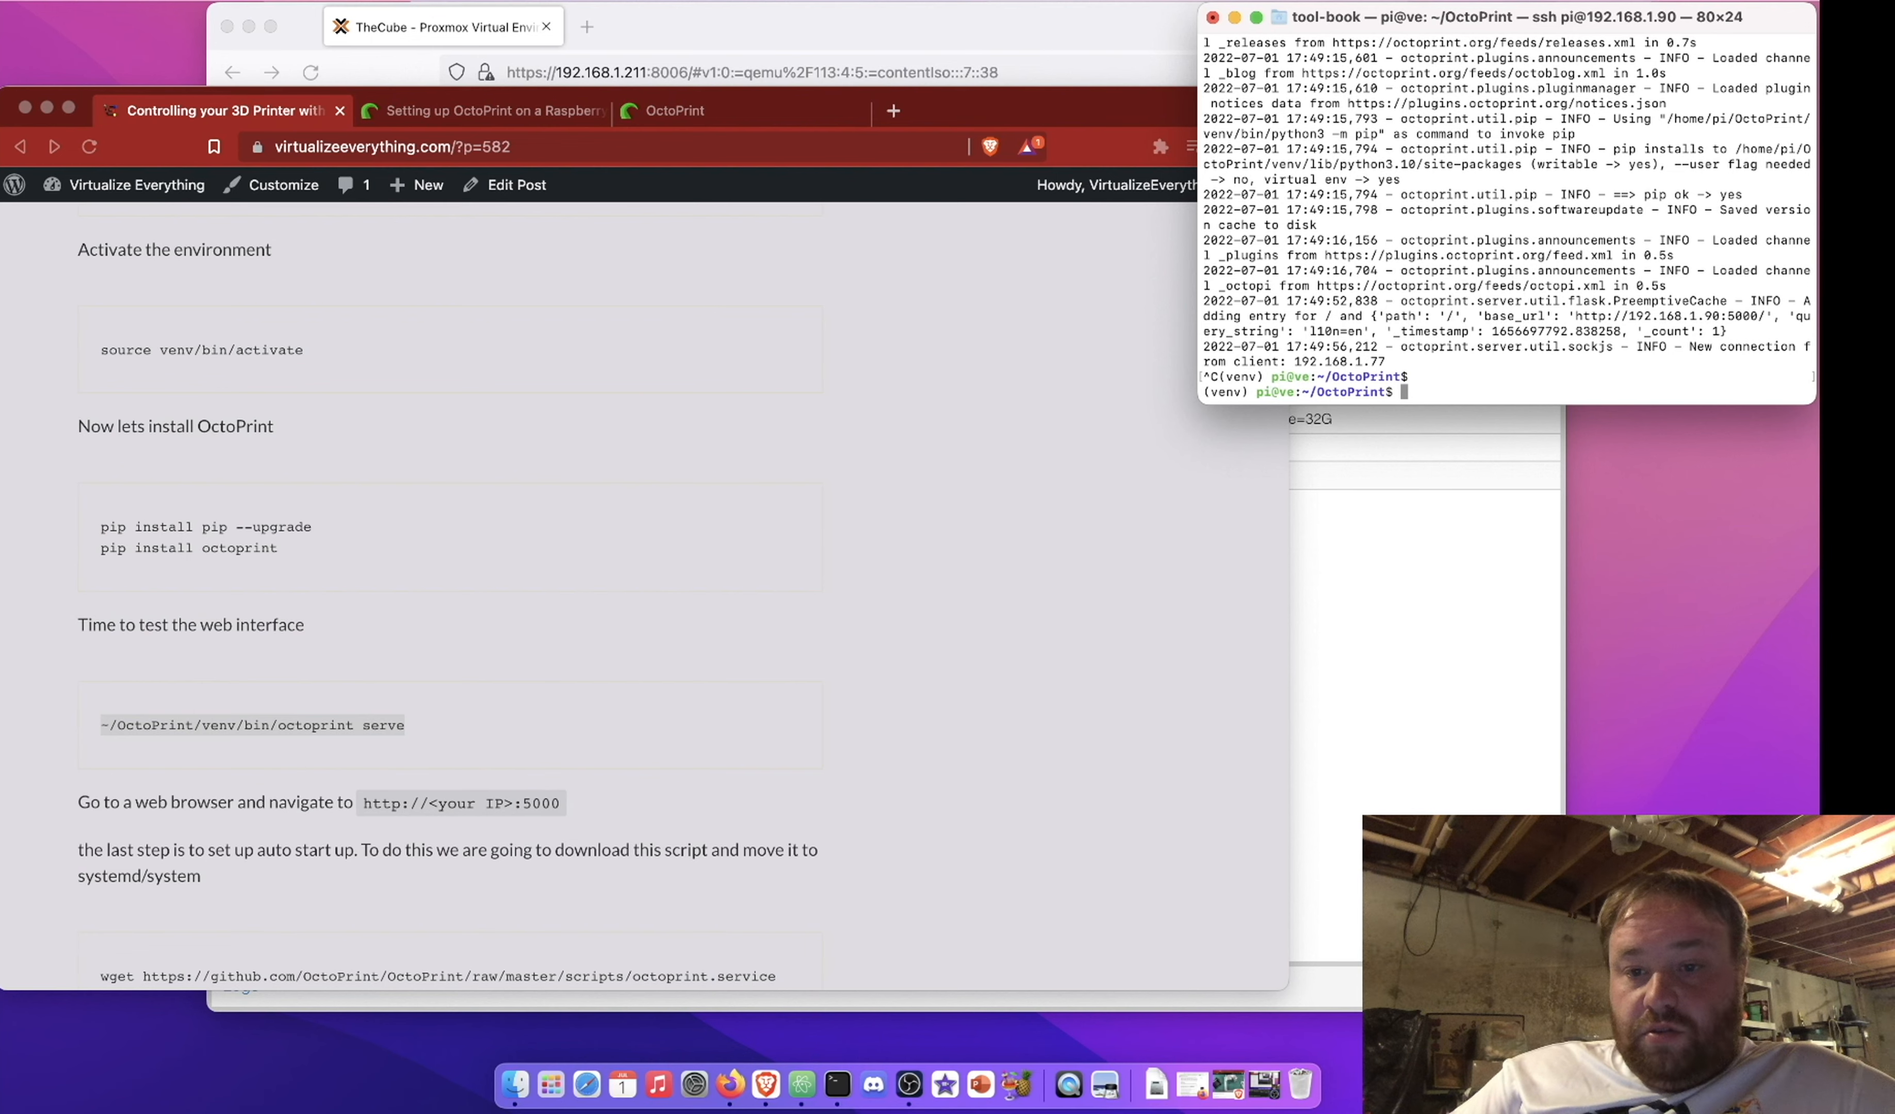
Copy the blog post's wget command that downloads octoprint.service and moves it to /etc/systemd/system, run it in the SSH session and enter the sudo password
scroll(612, 515, "down", 5)
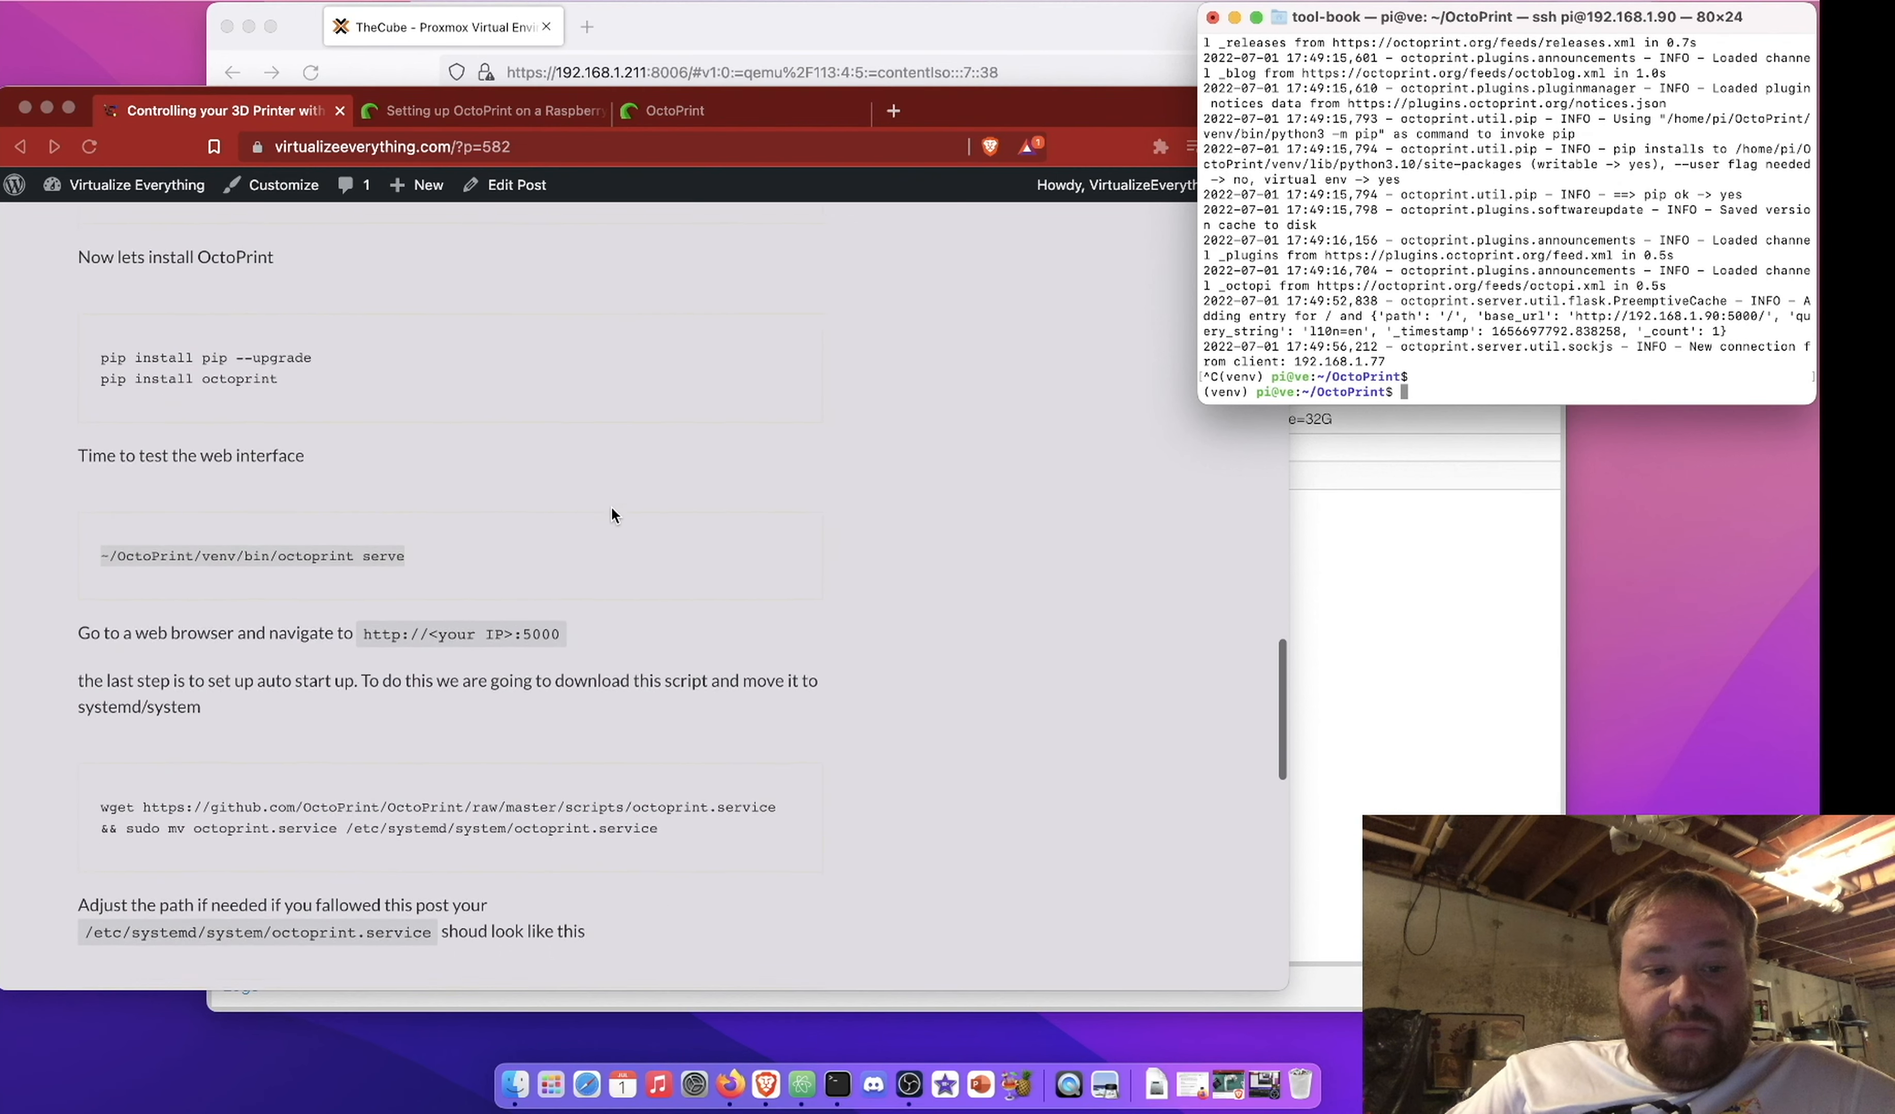
scroll(610, 505, "down", 2)
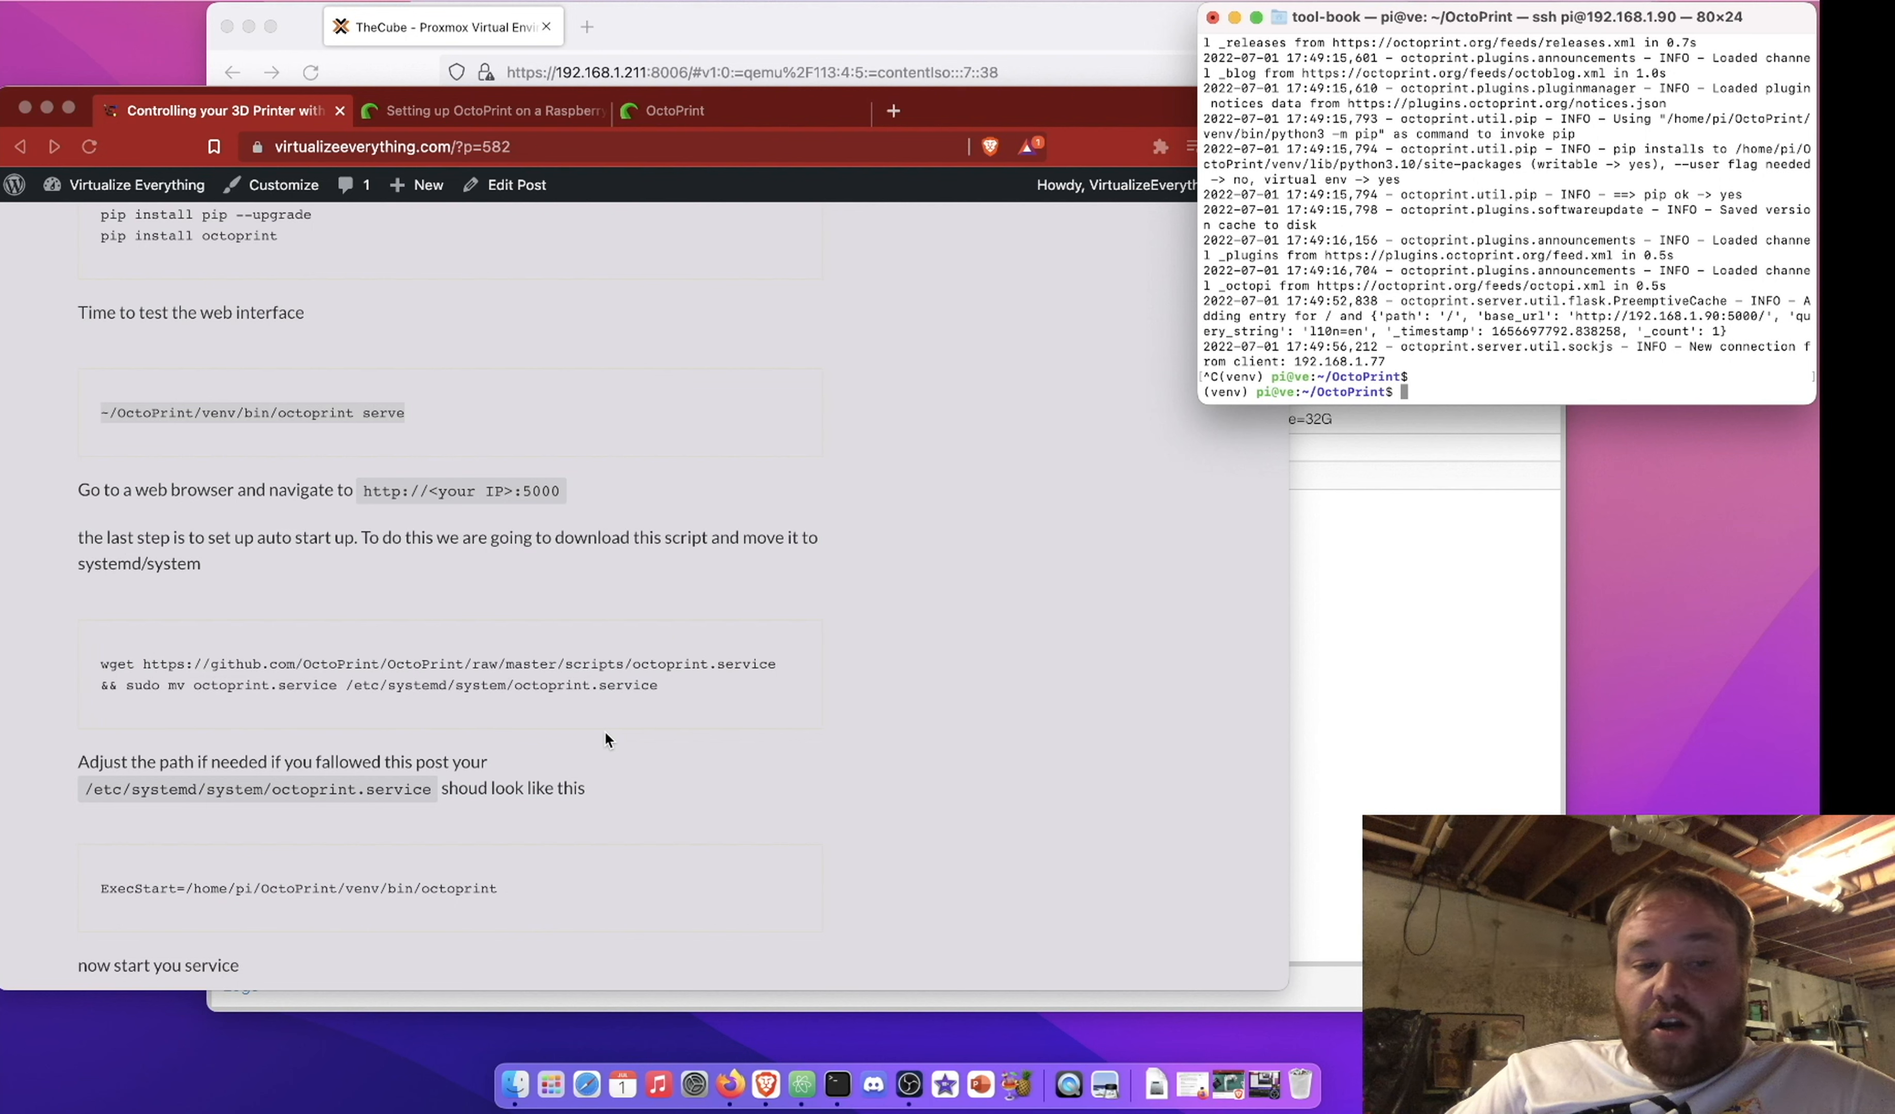
left_click(103, 668)
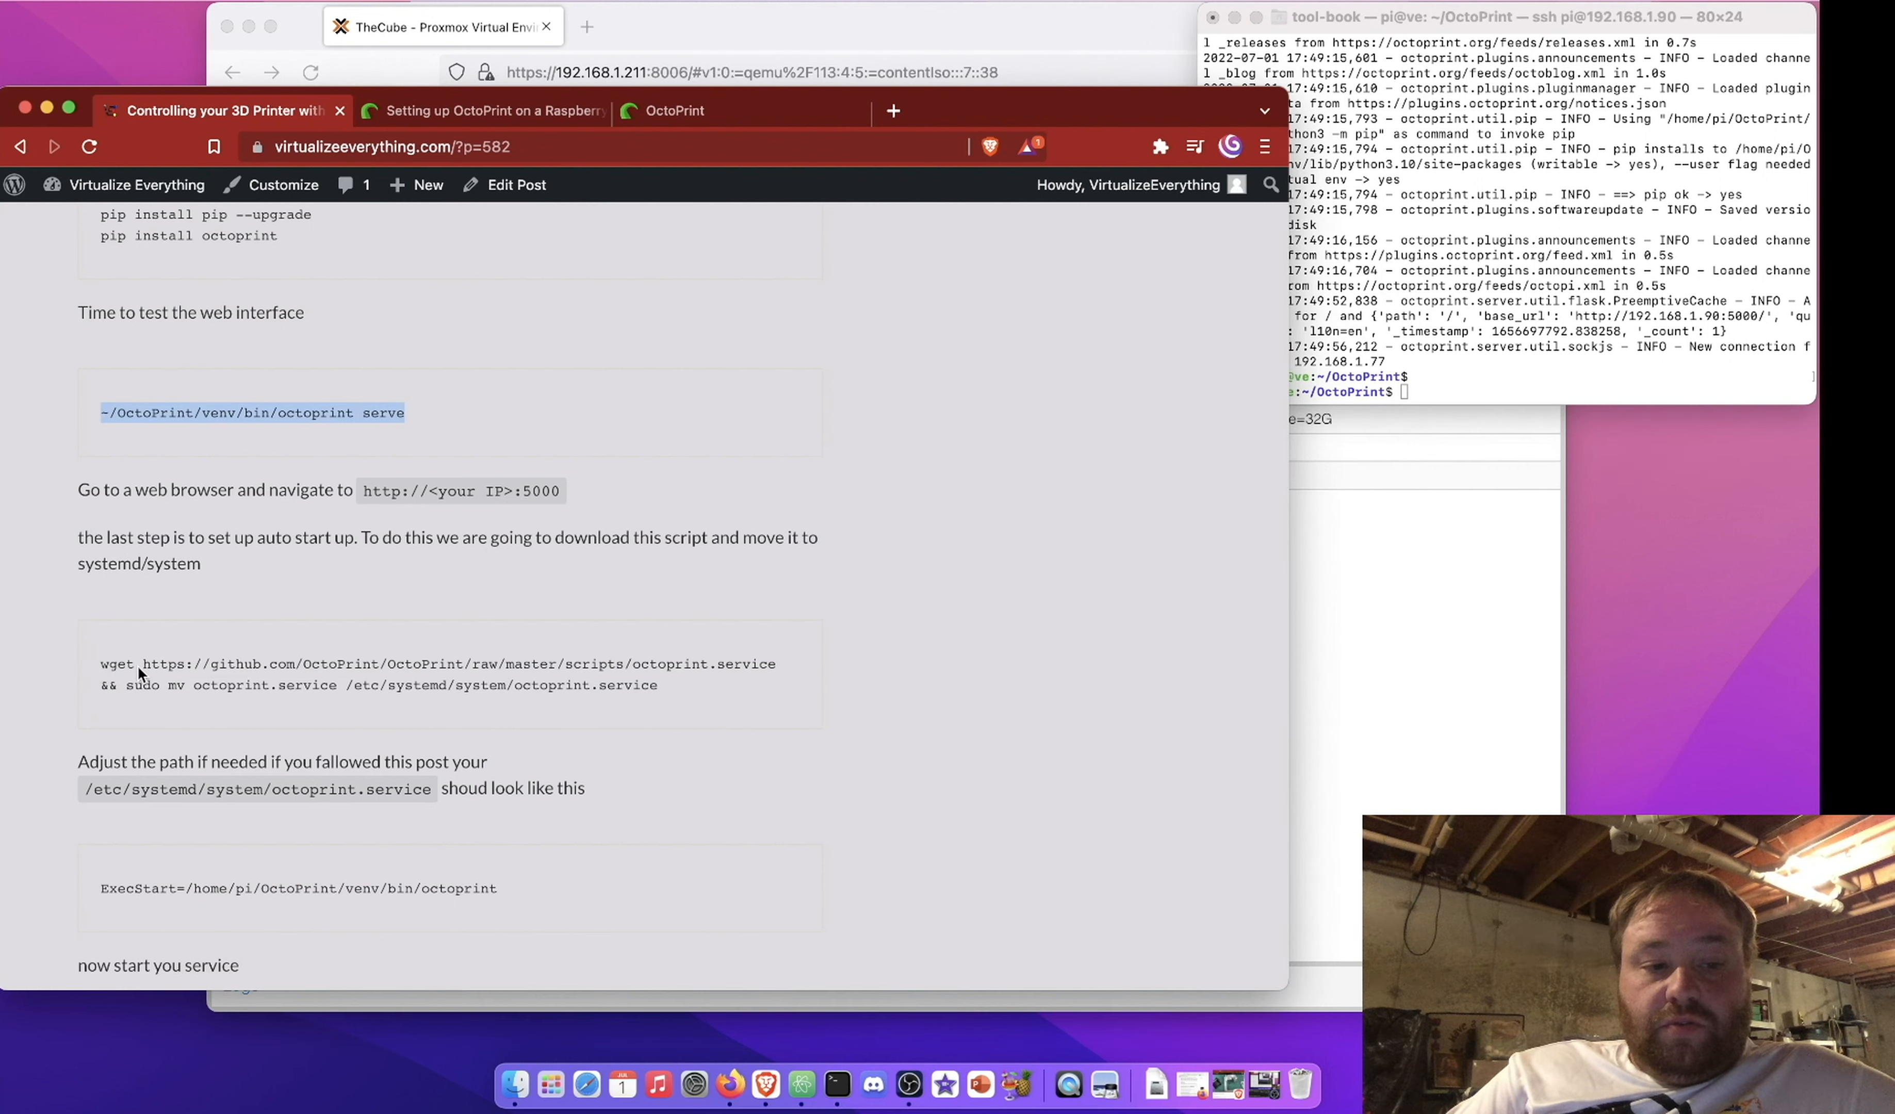
left_click(103, 667)
left_click_drag(103, 668, 705, 689)
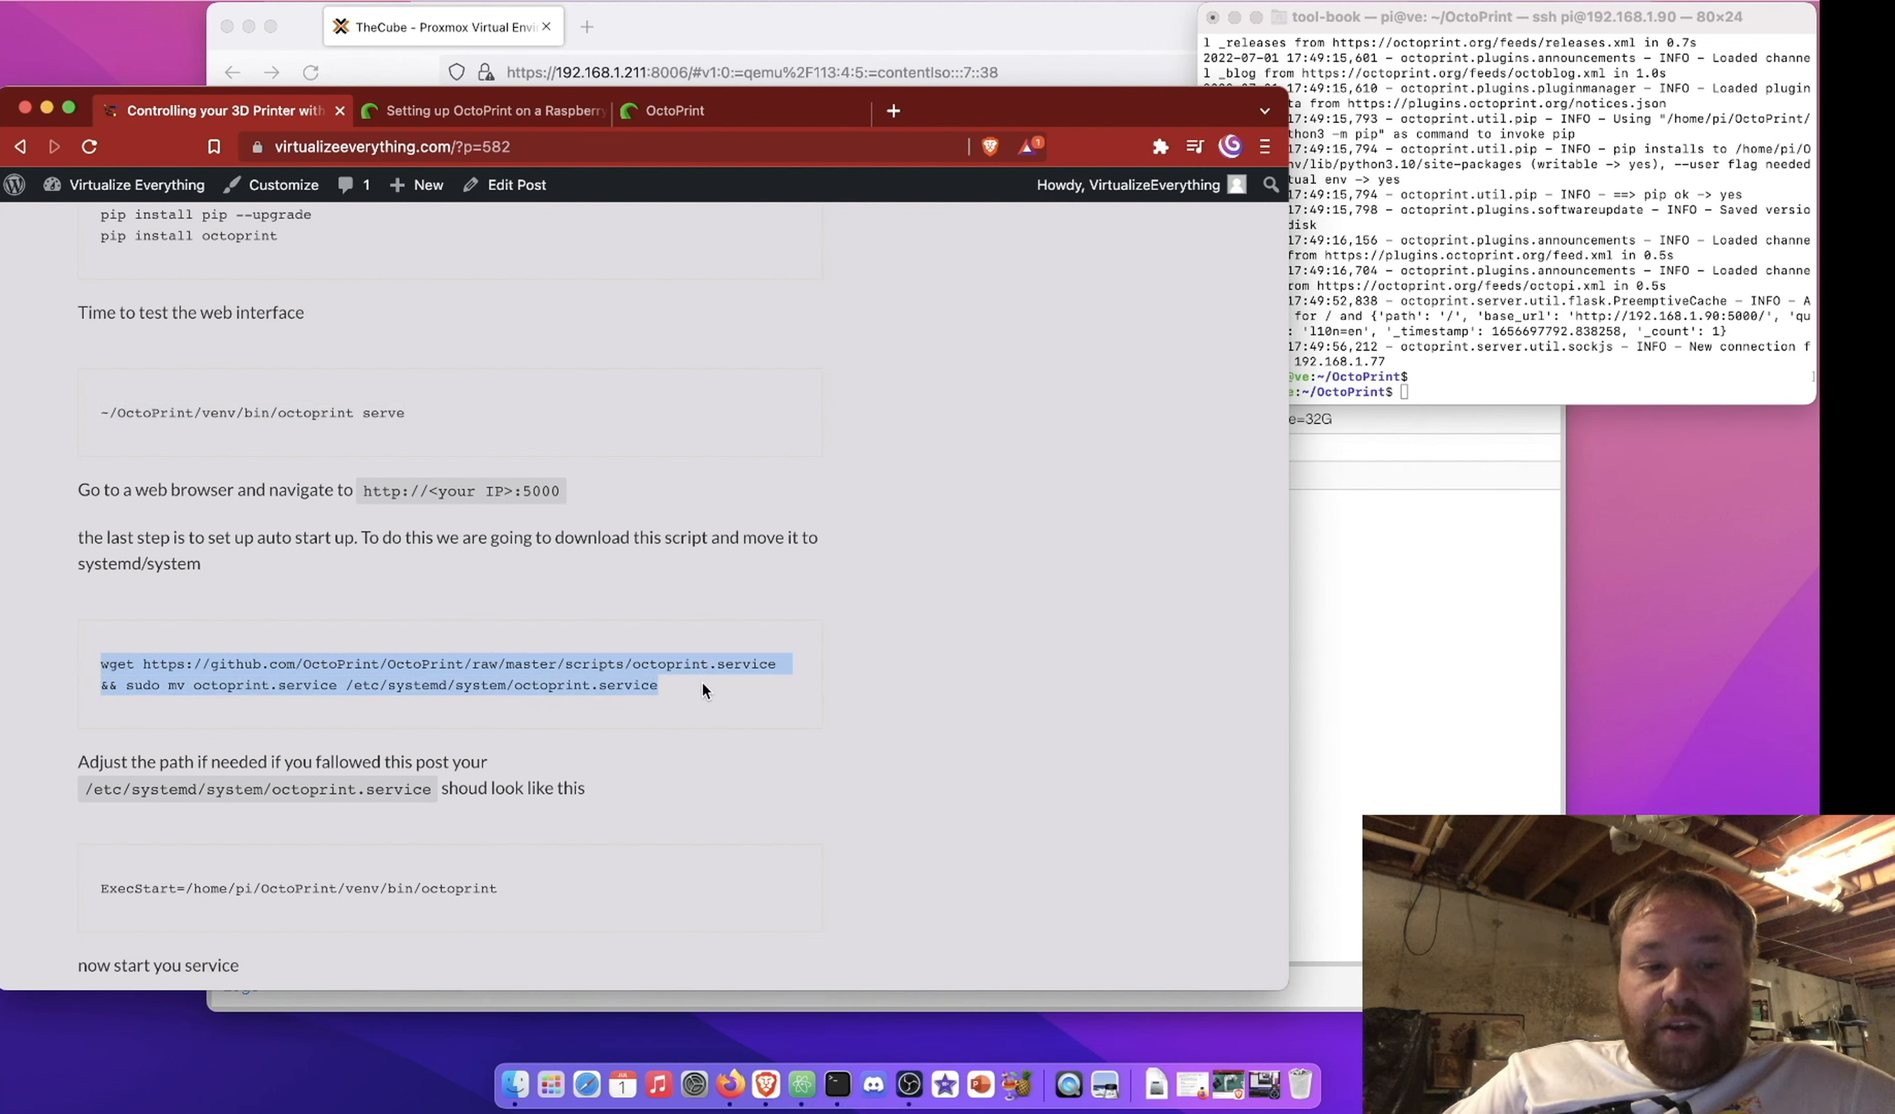
key("super+c")
left_click(1679, 279)
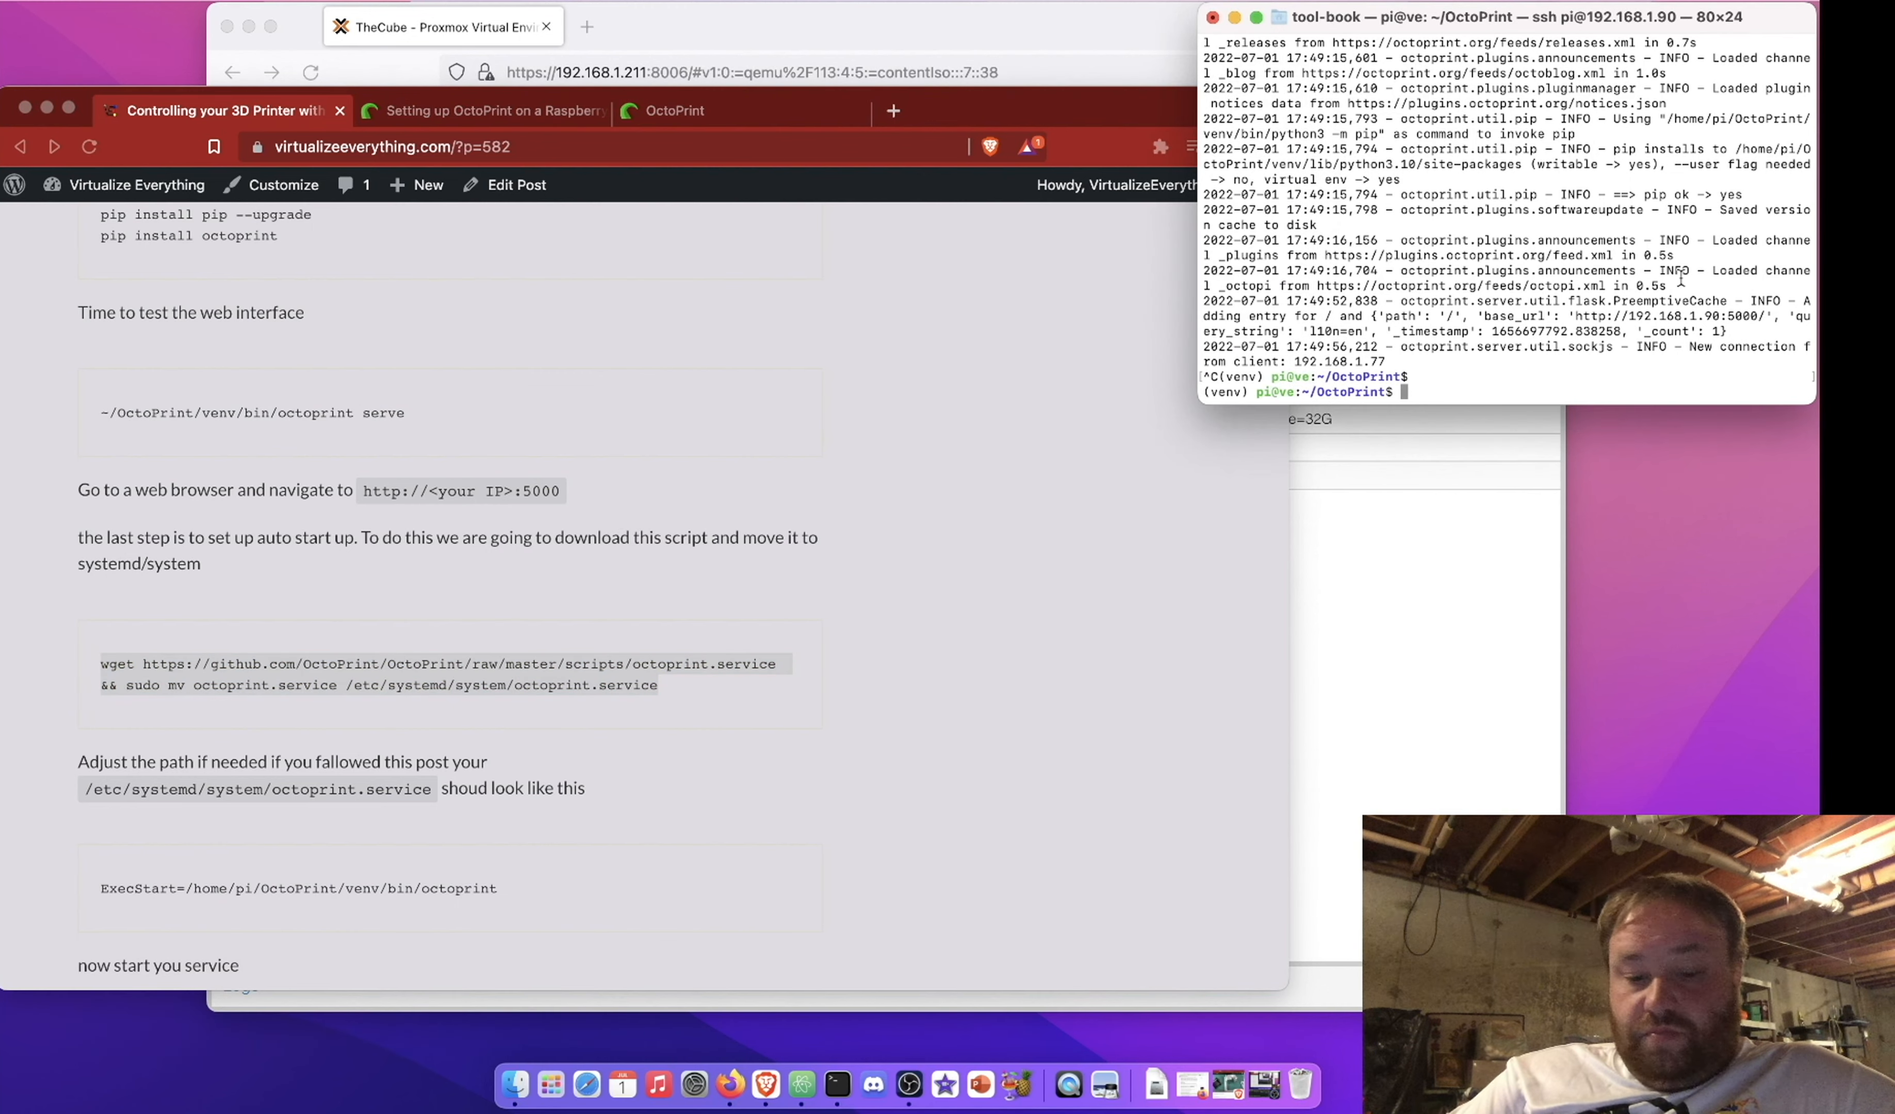
key("super+v")
key("Return")
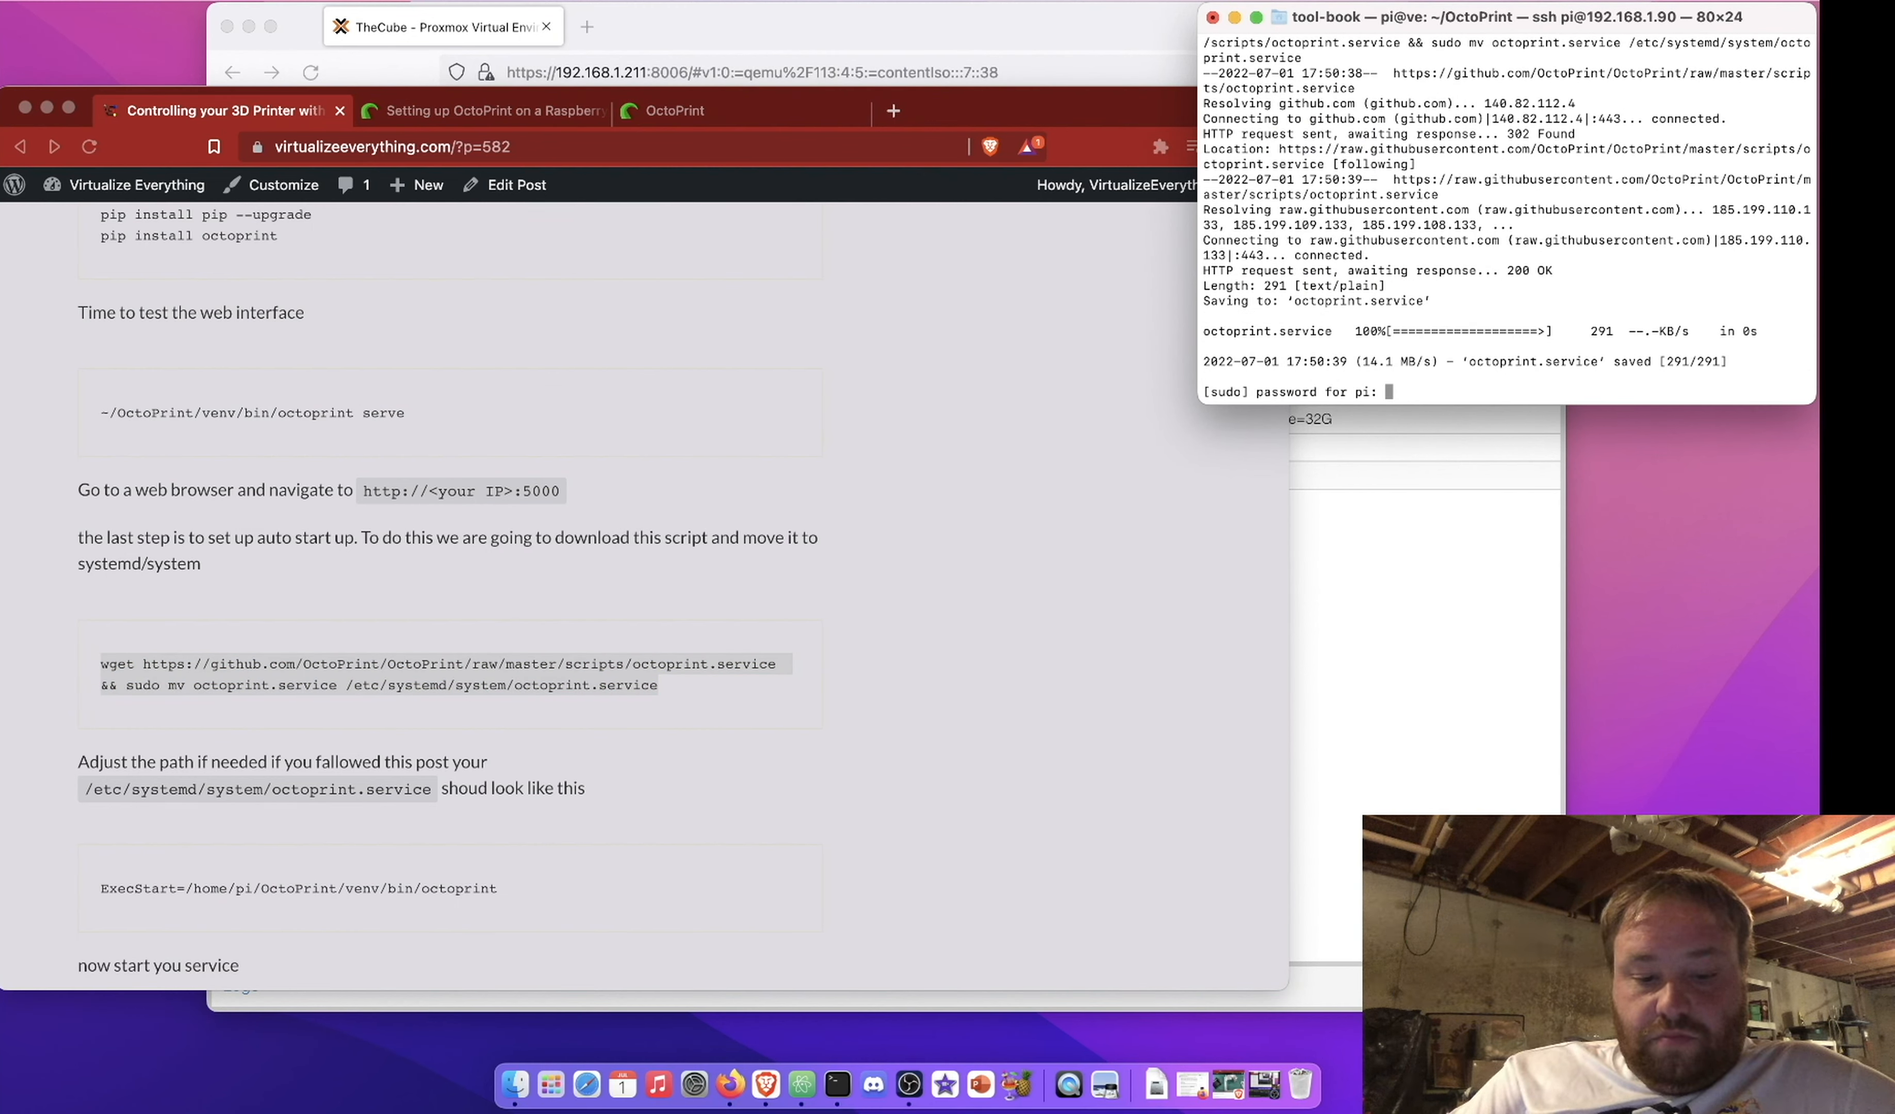
key("Return")
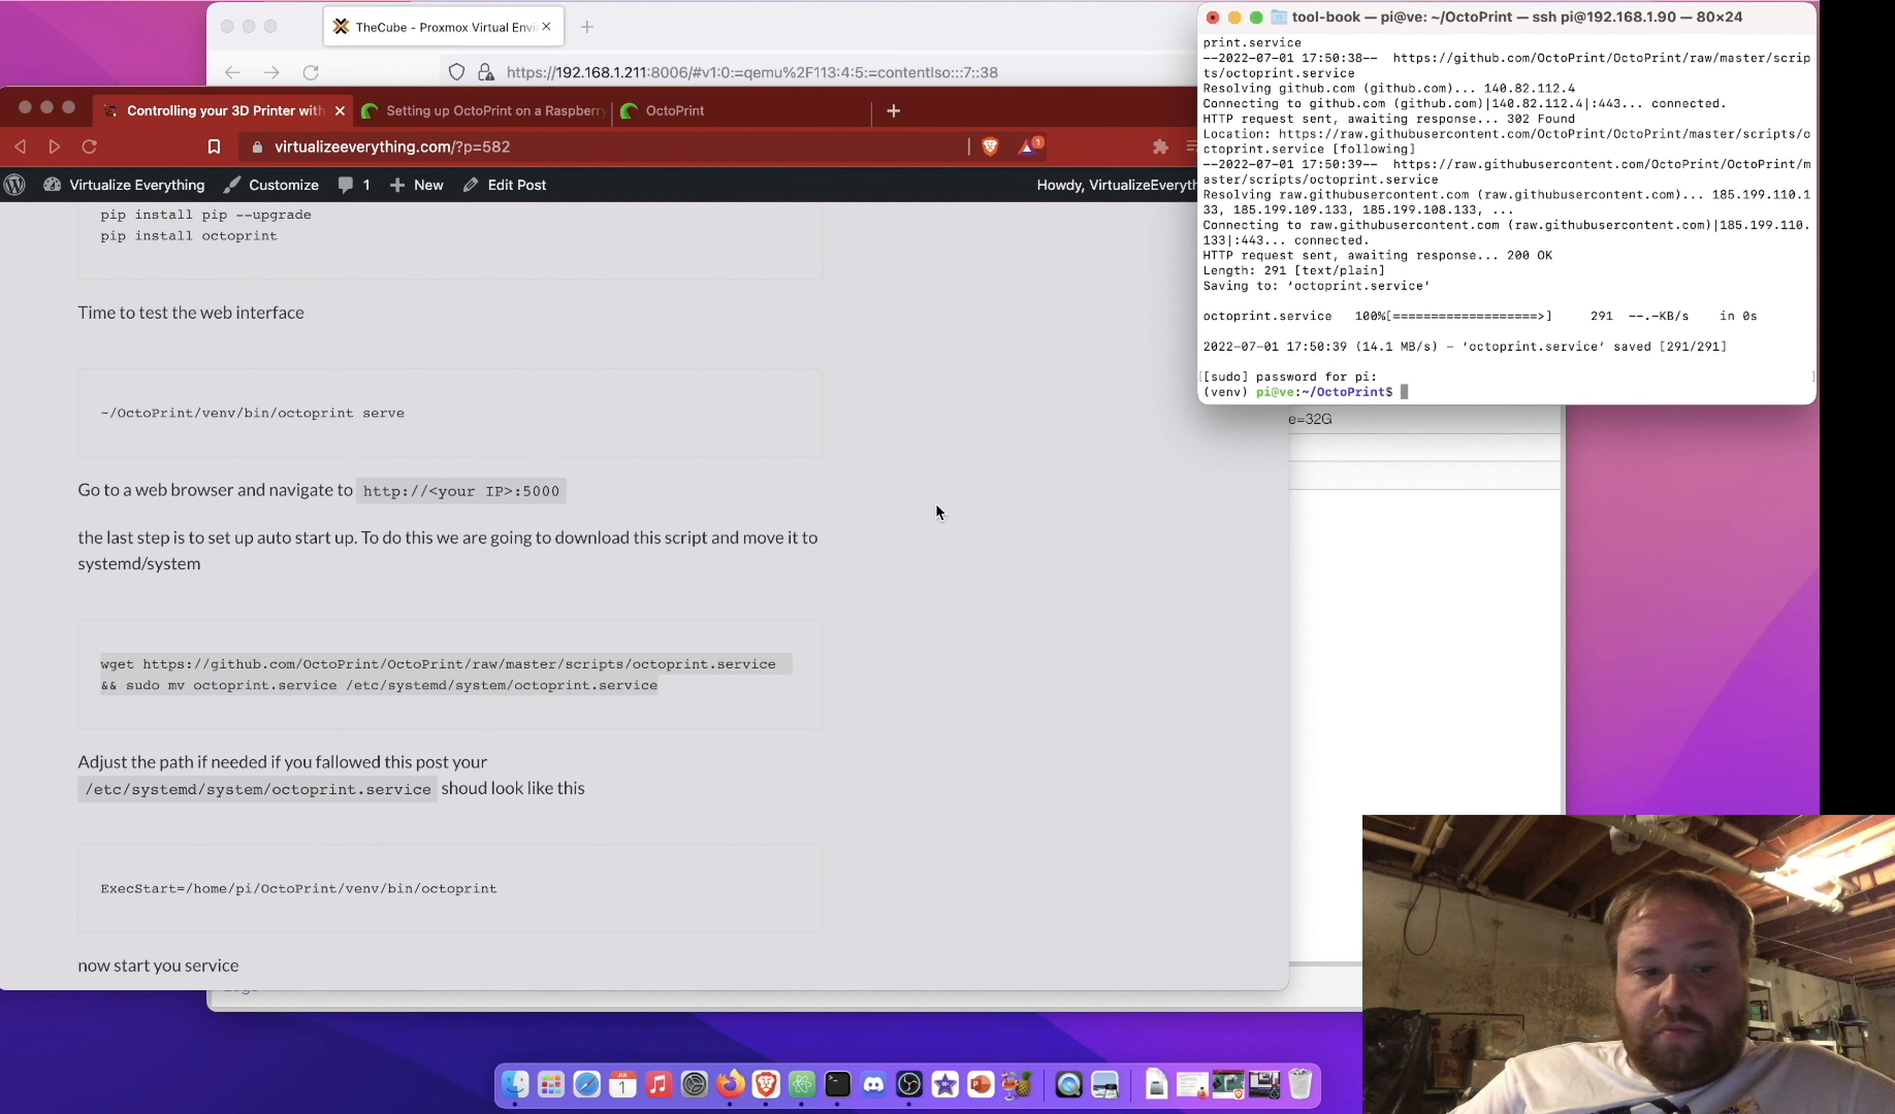
Copy sudo service octoprint start from the blog post and run it in the SSH session
scroll(732, 585, "down", 5)
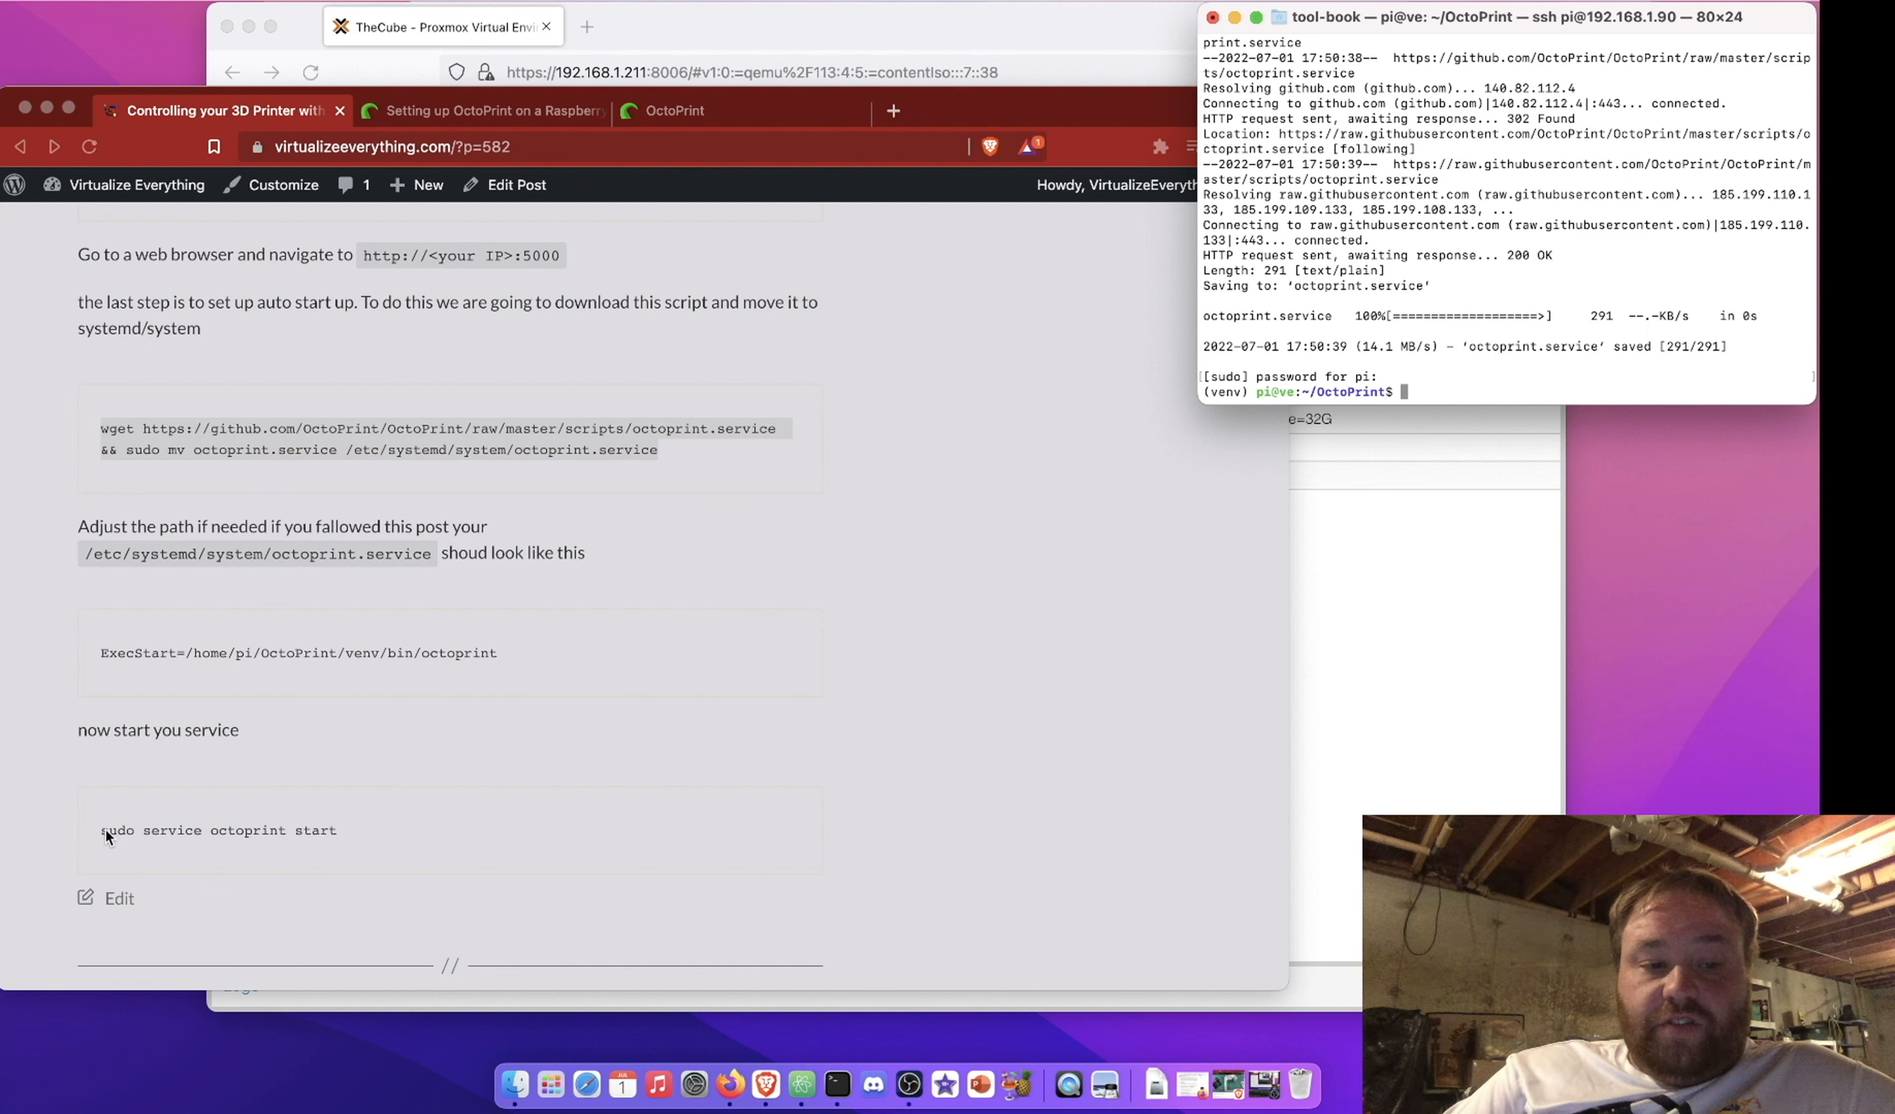
key("super+Tab")
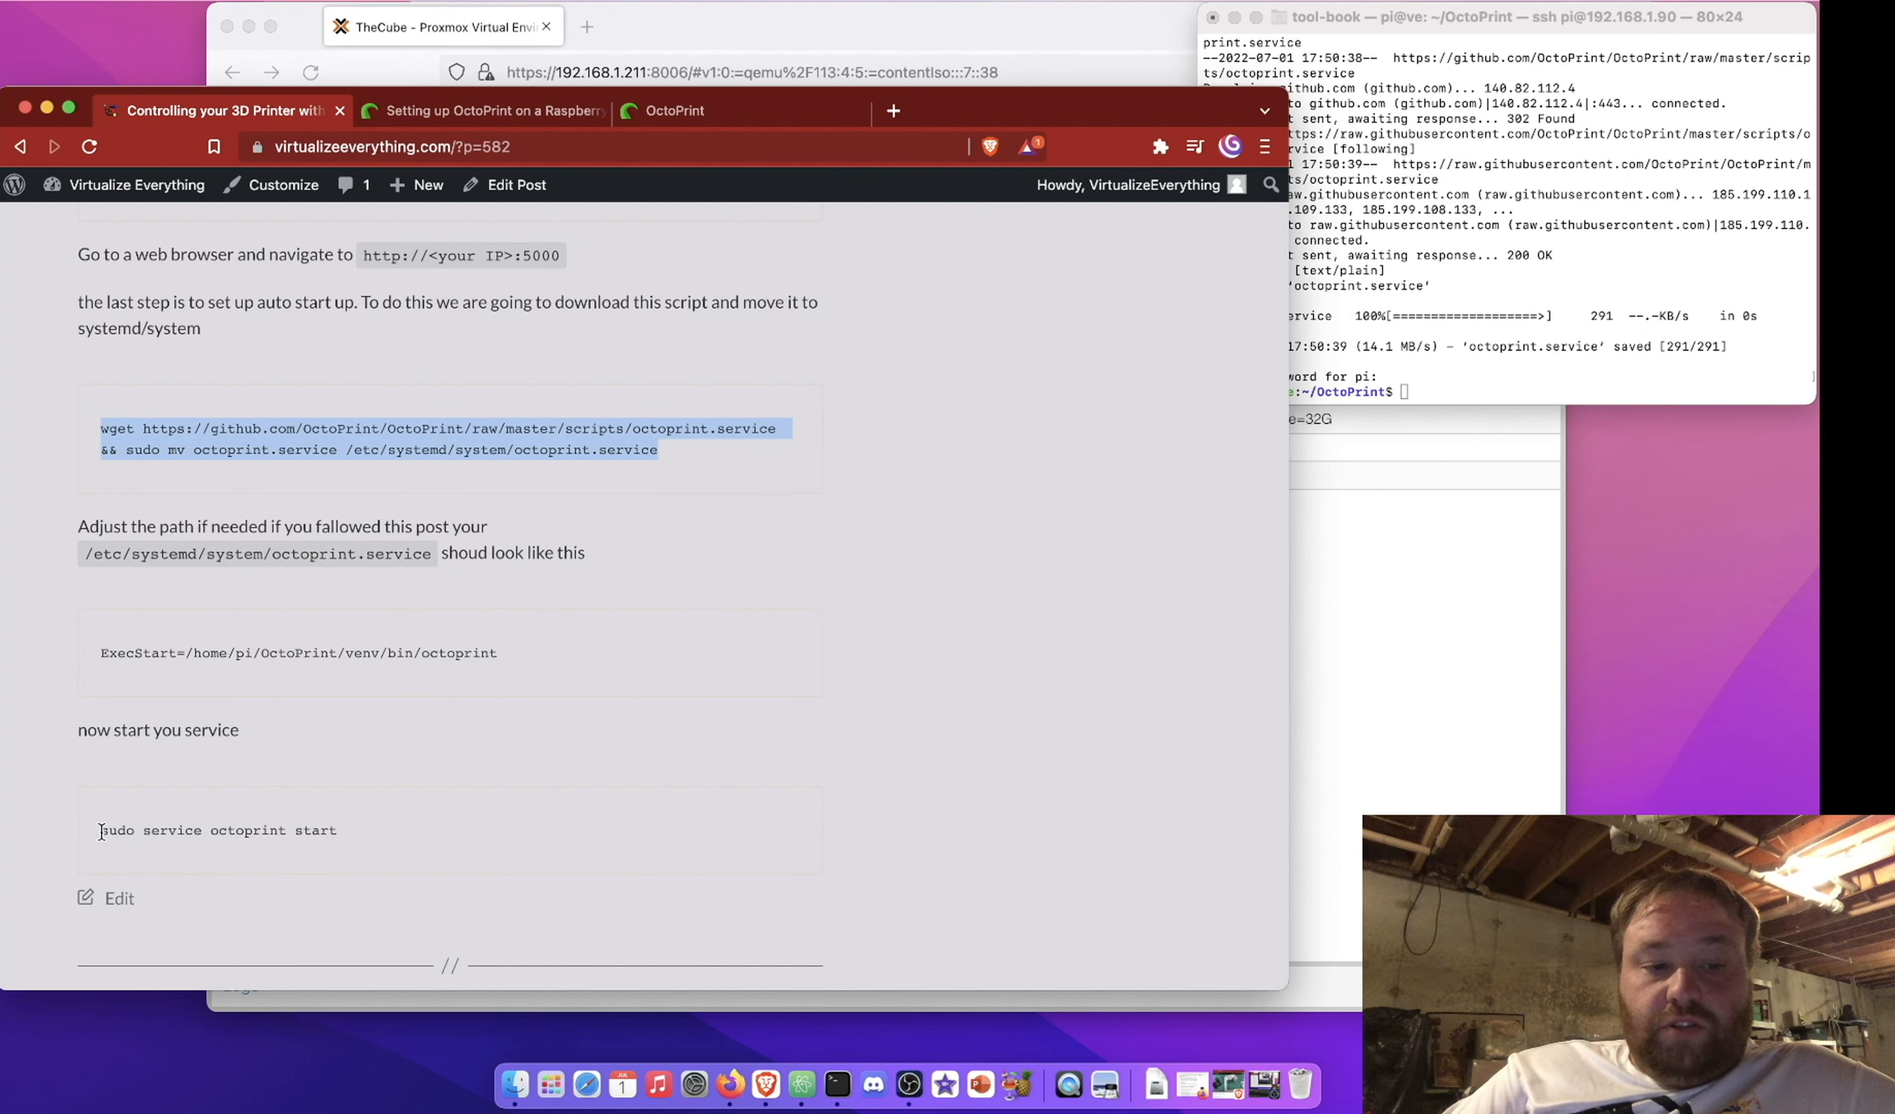
left_click_drag(98, 831, 364, 831)
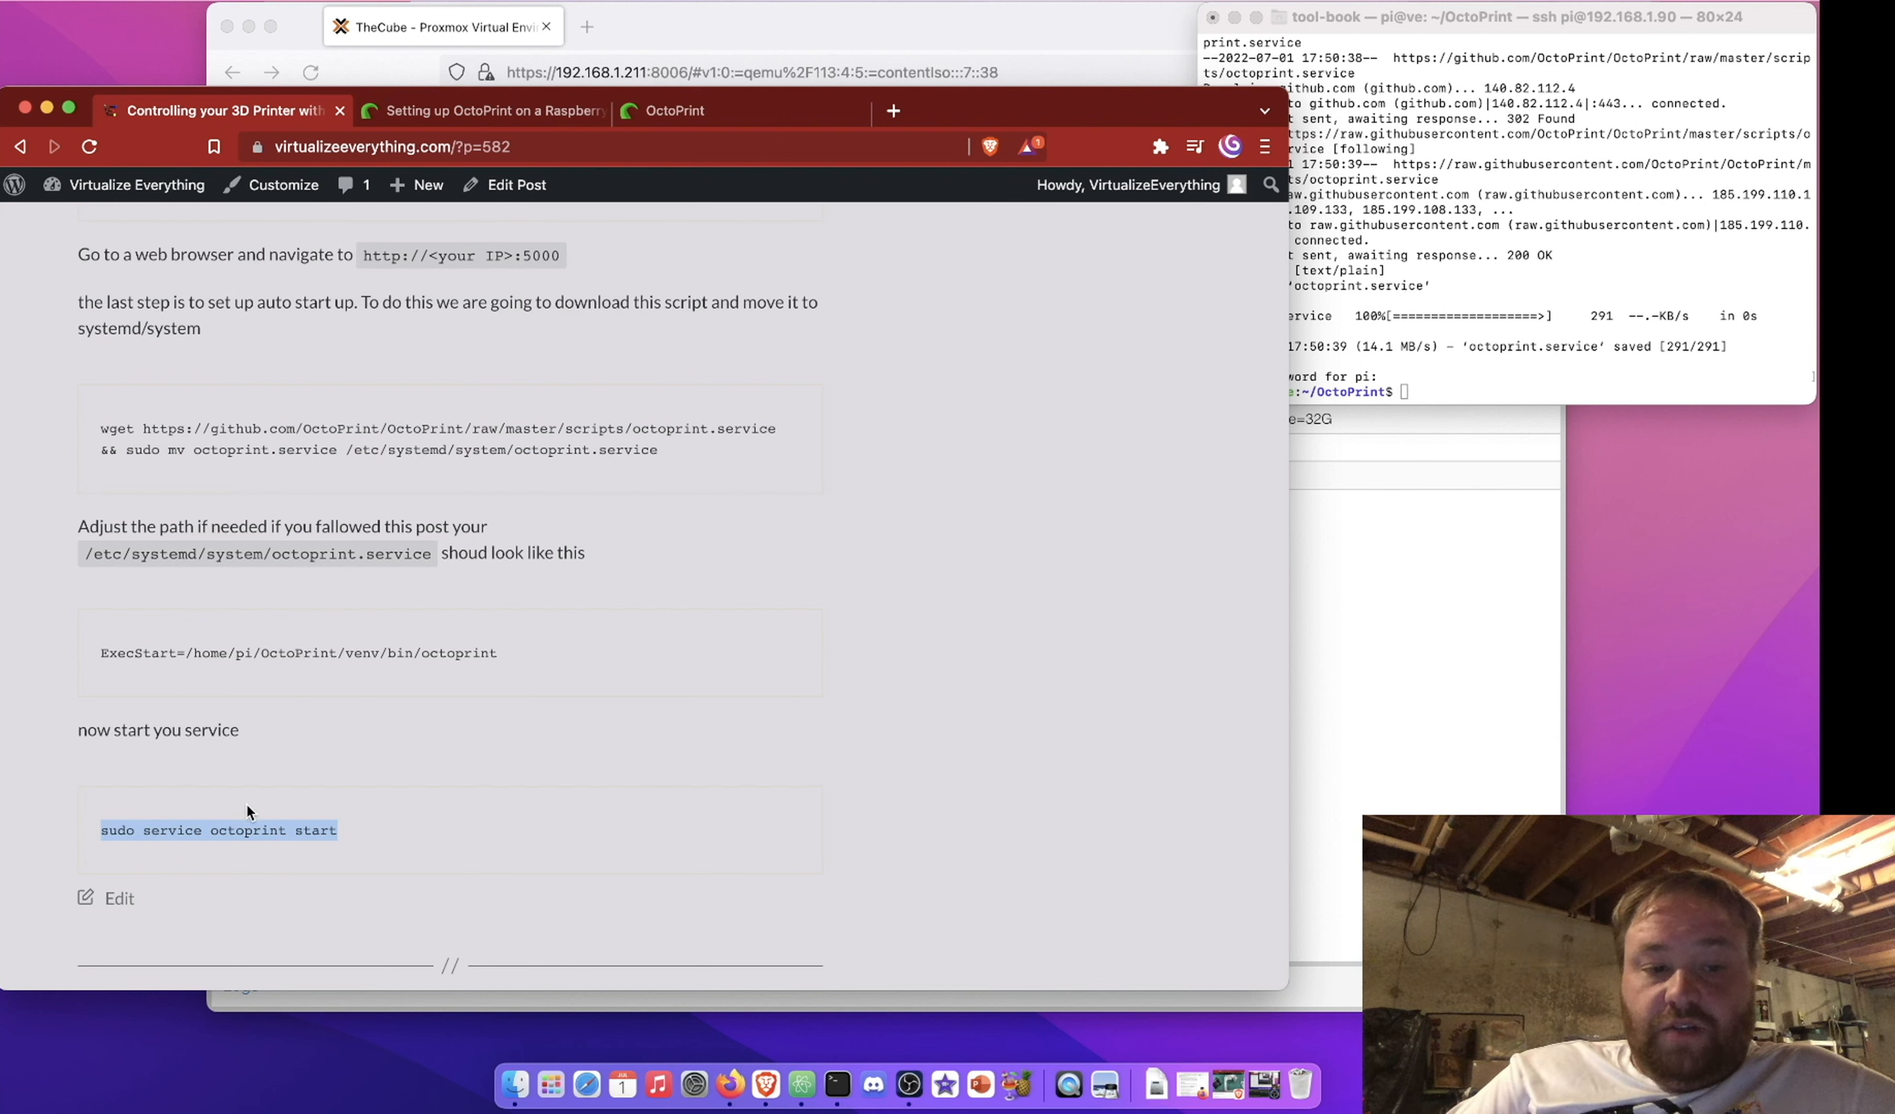
left_click(1551, 316)
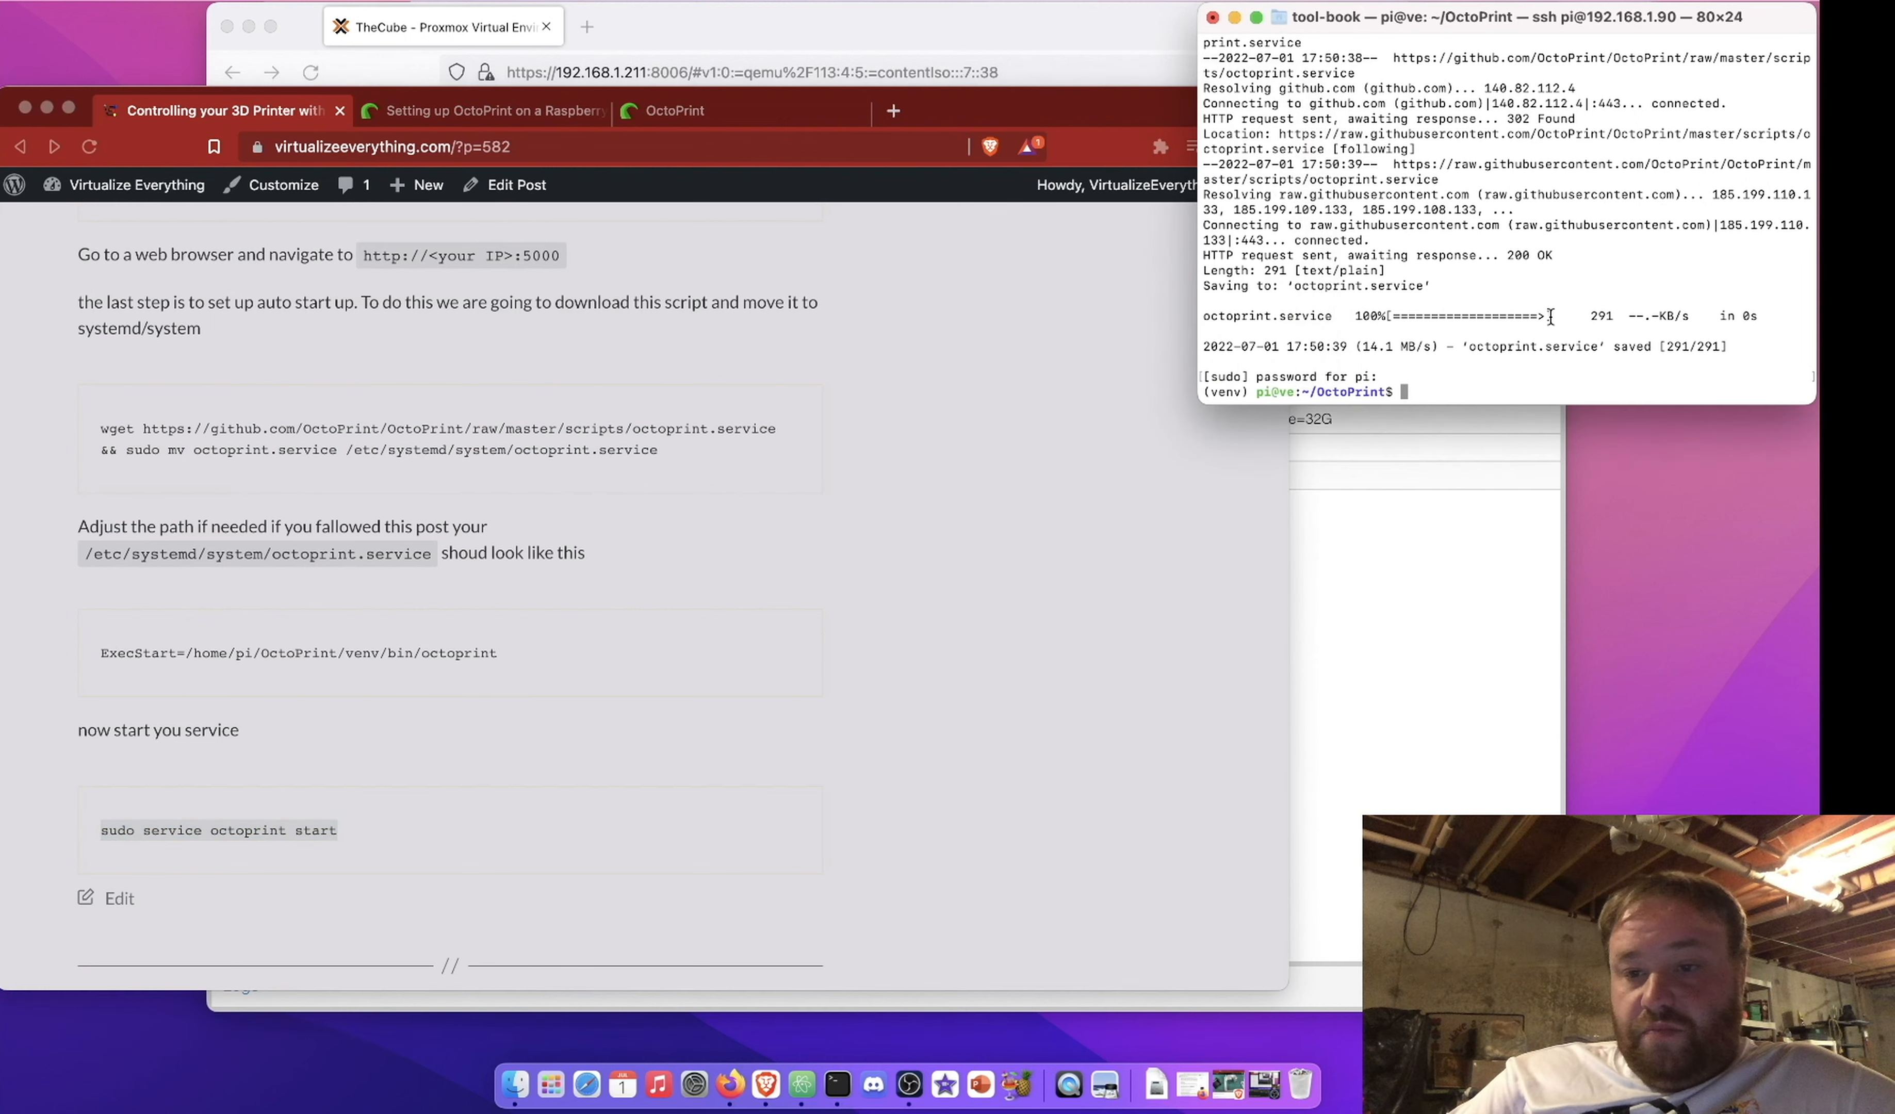
key("super+v")
key("Return")
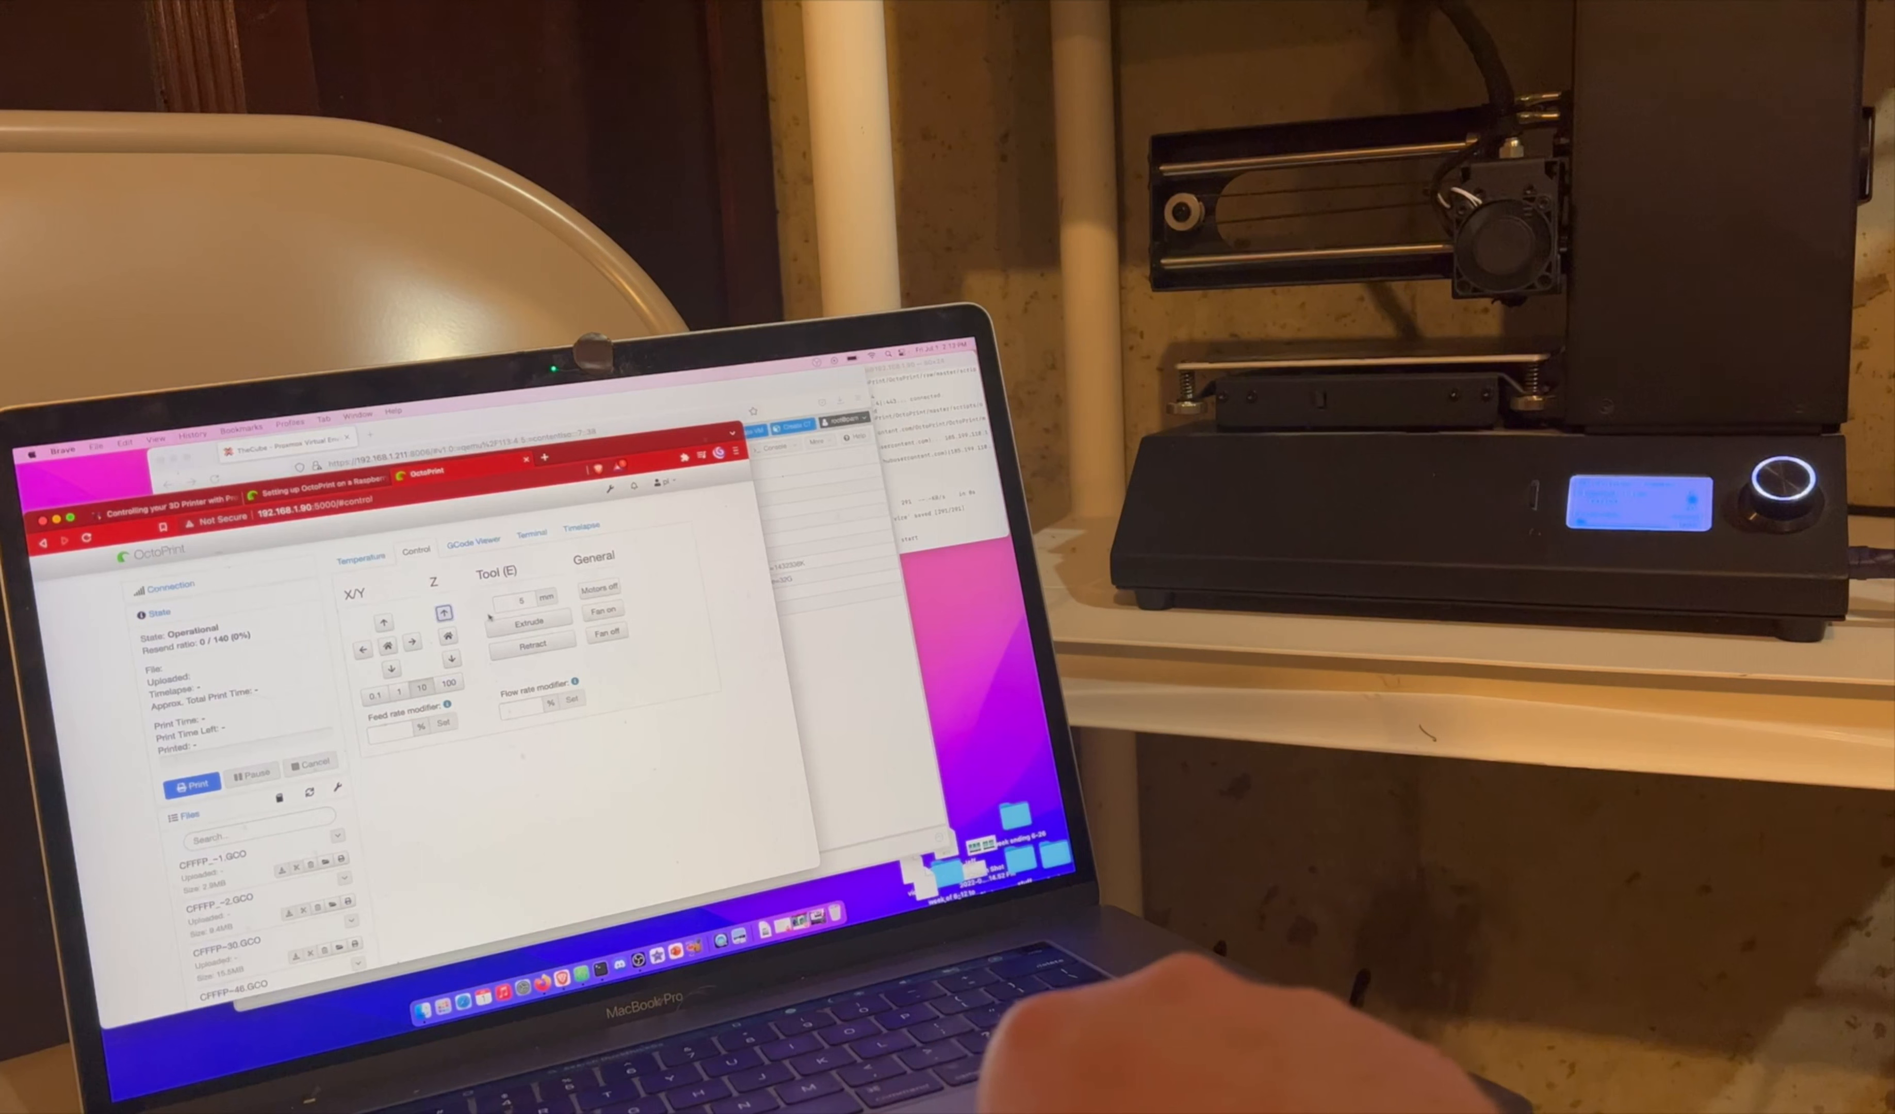
Test the printer's motion from OctoPrint's controls by jogging Z up, then X and Y in both directions
left_click(445, 613)
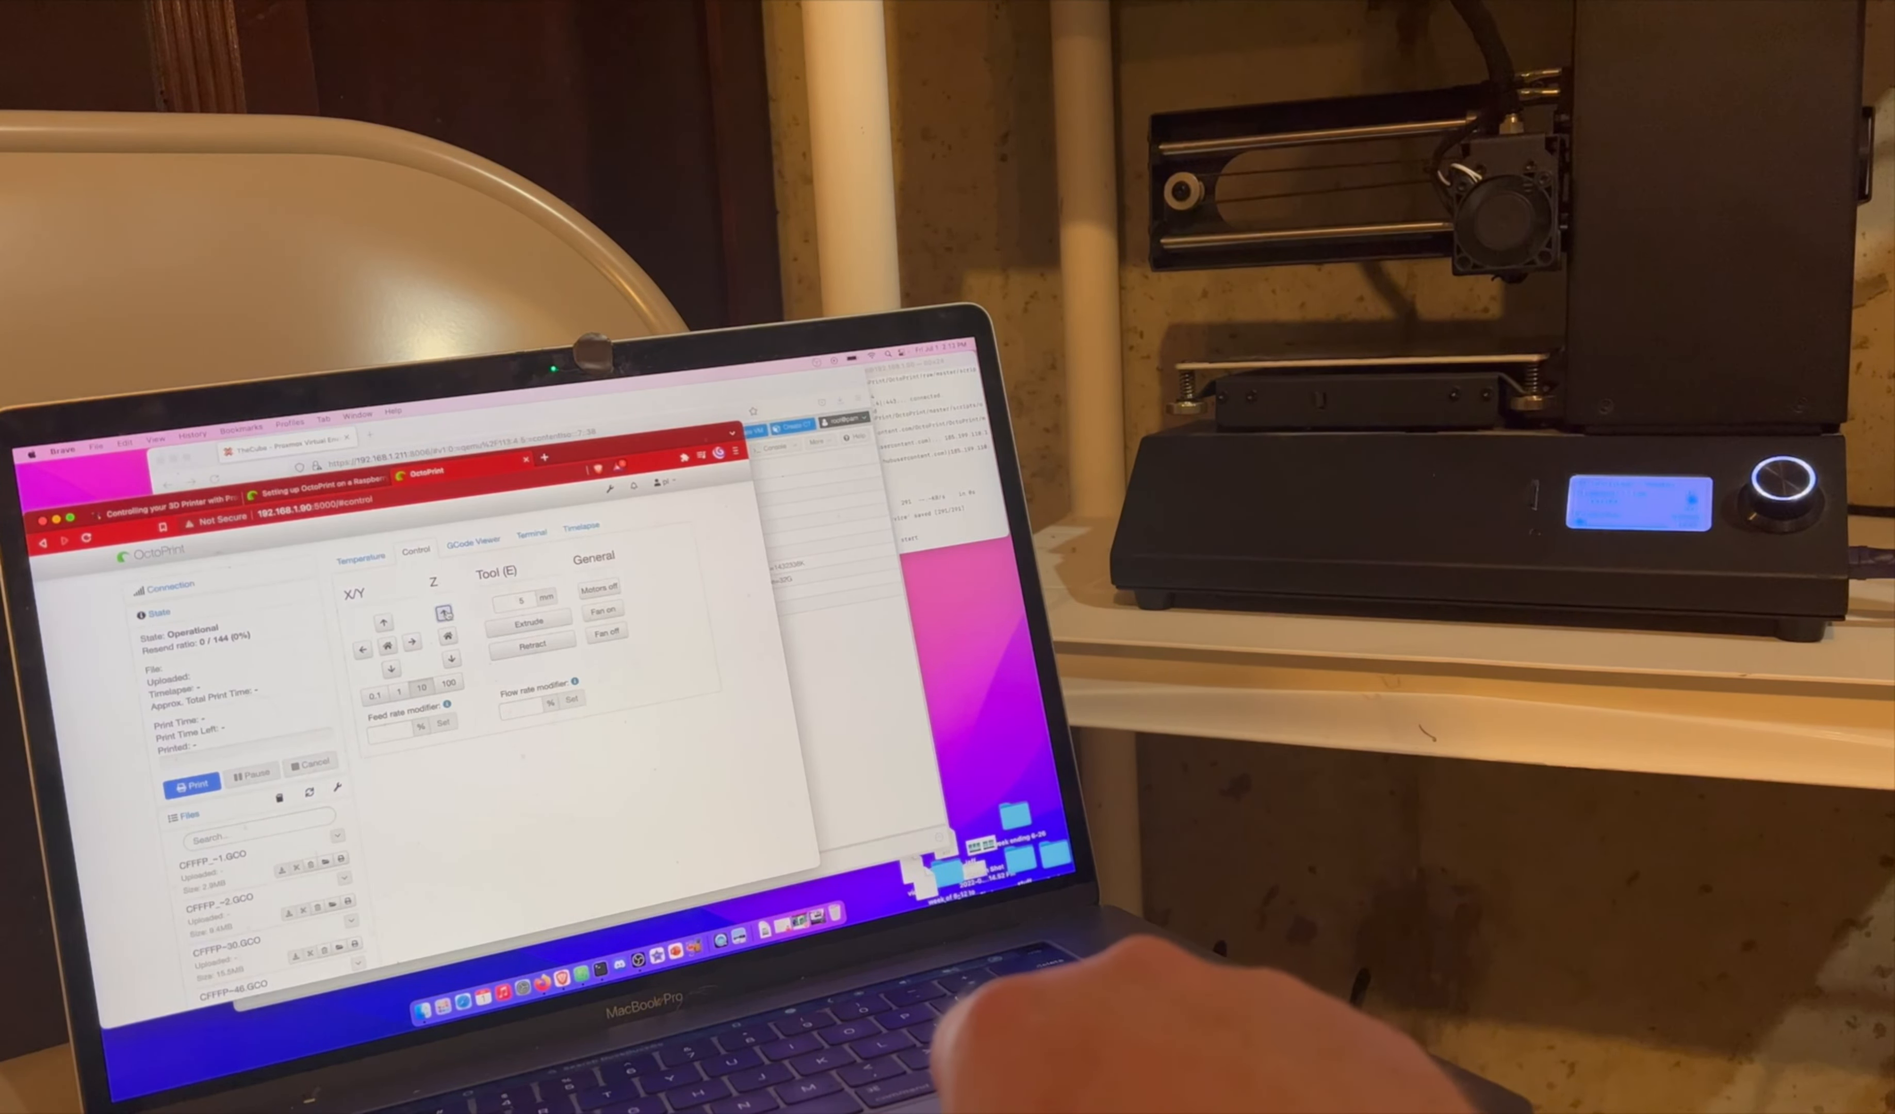
left_click(384, 624)
left_click(364, 650)
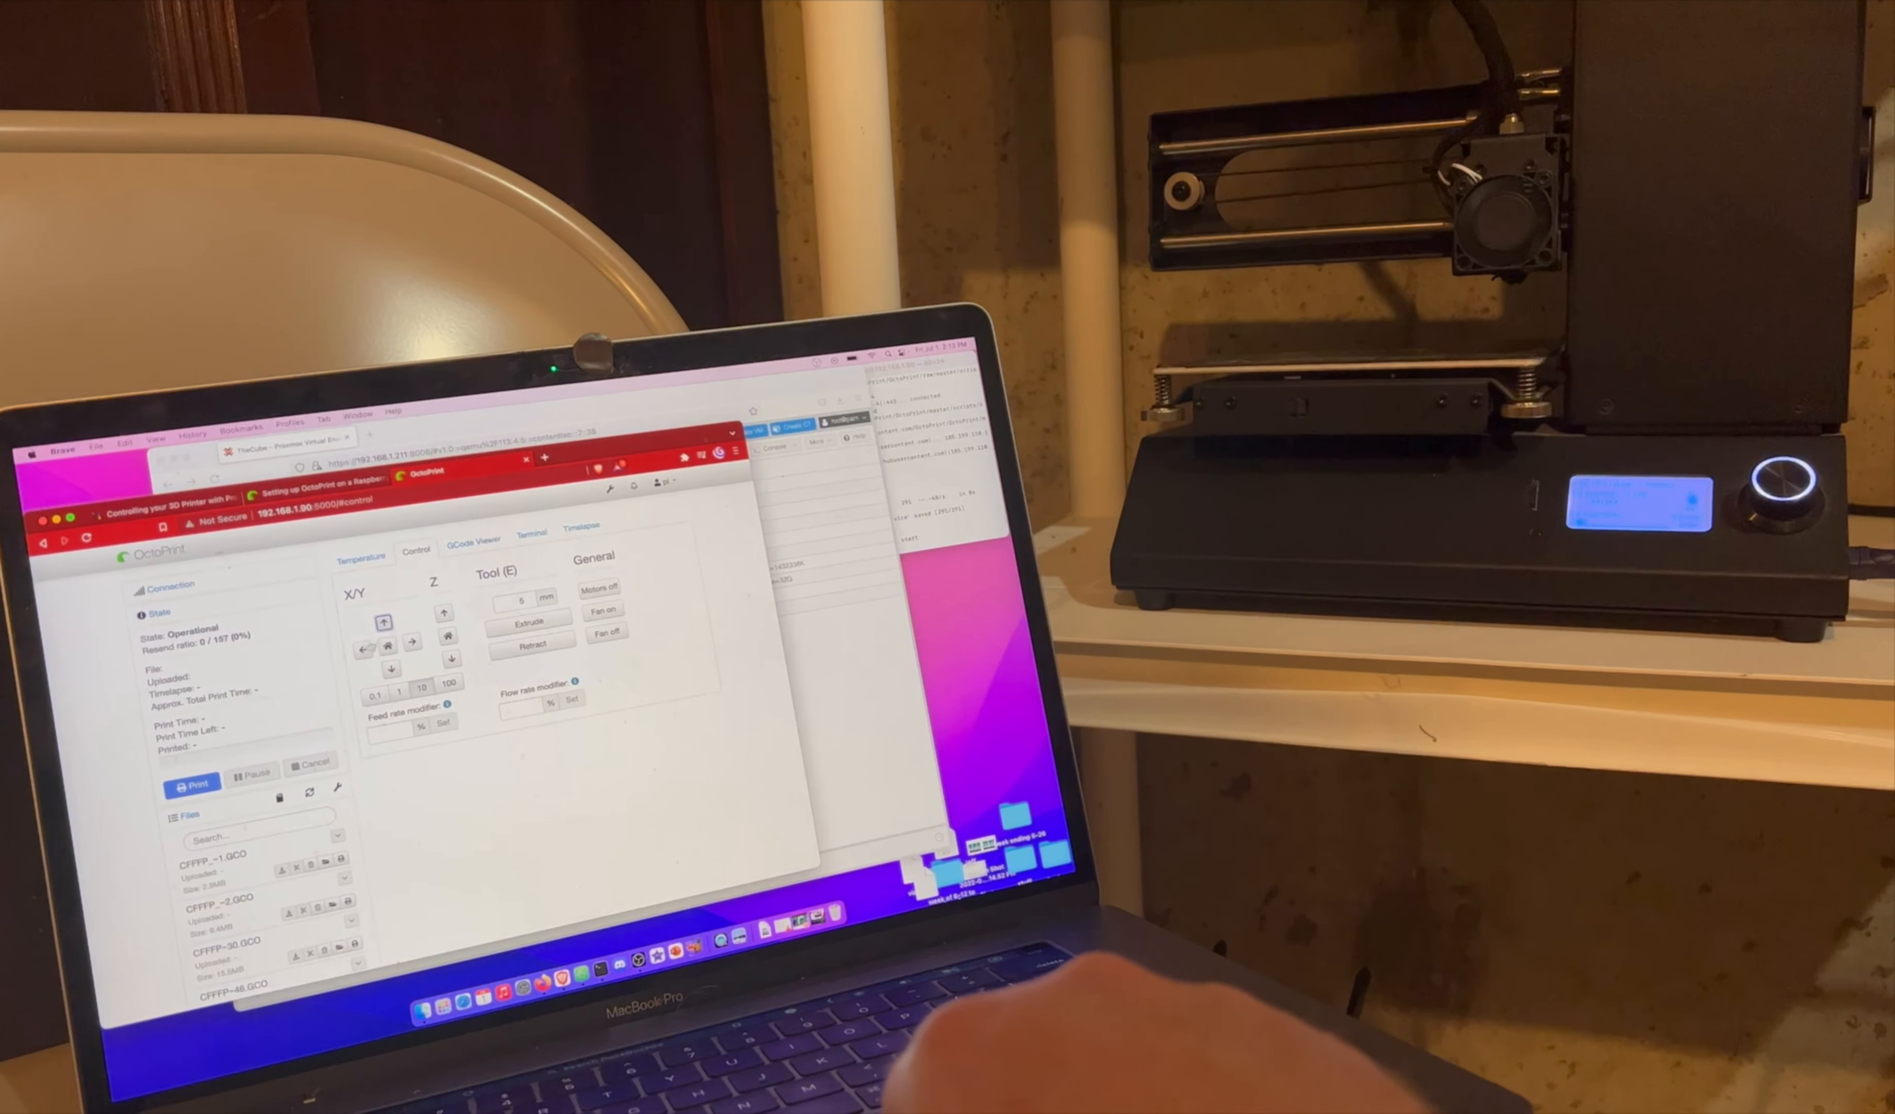
left_click(412, 642)
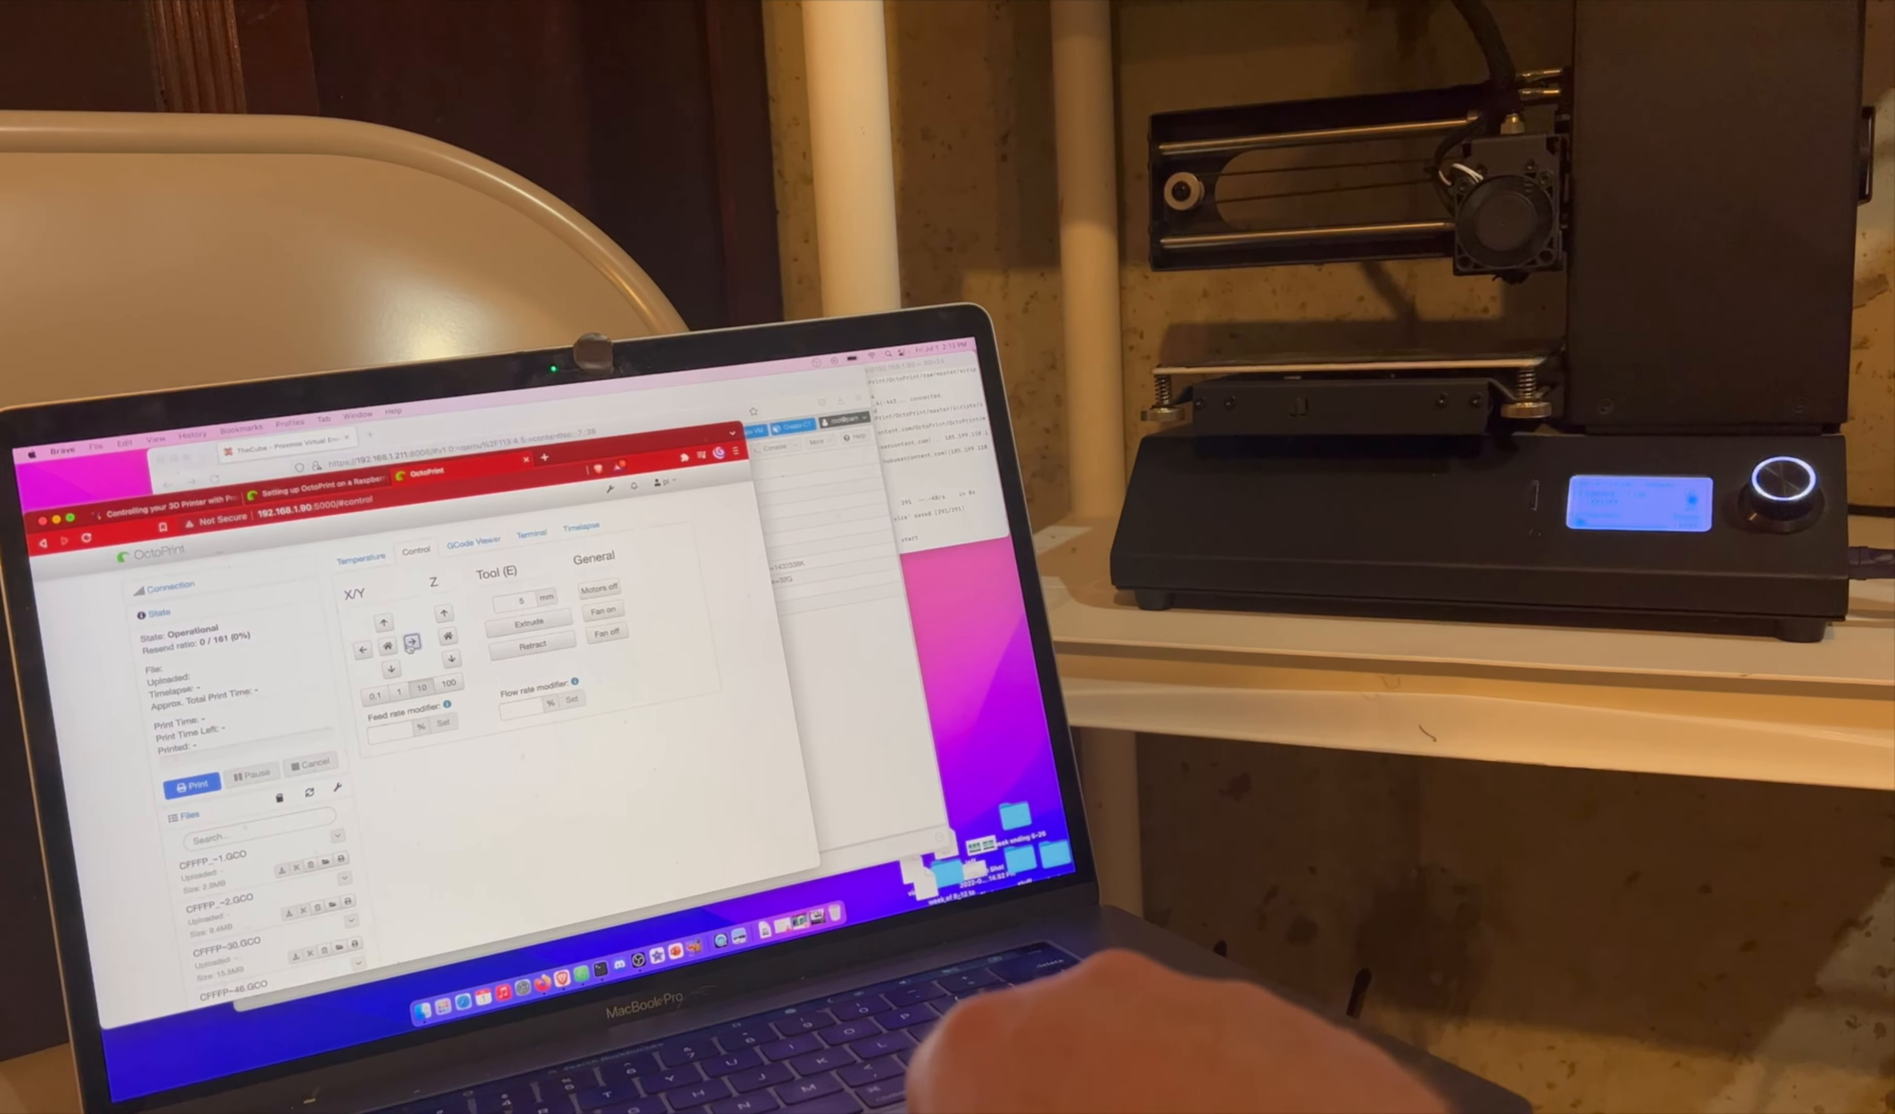
left_click(364, 650)
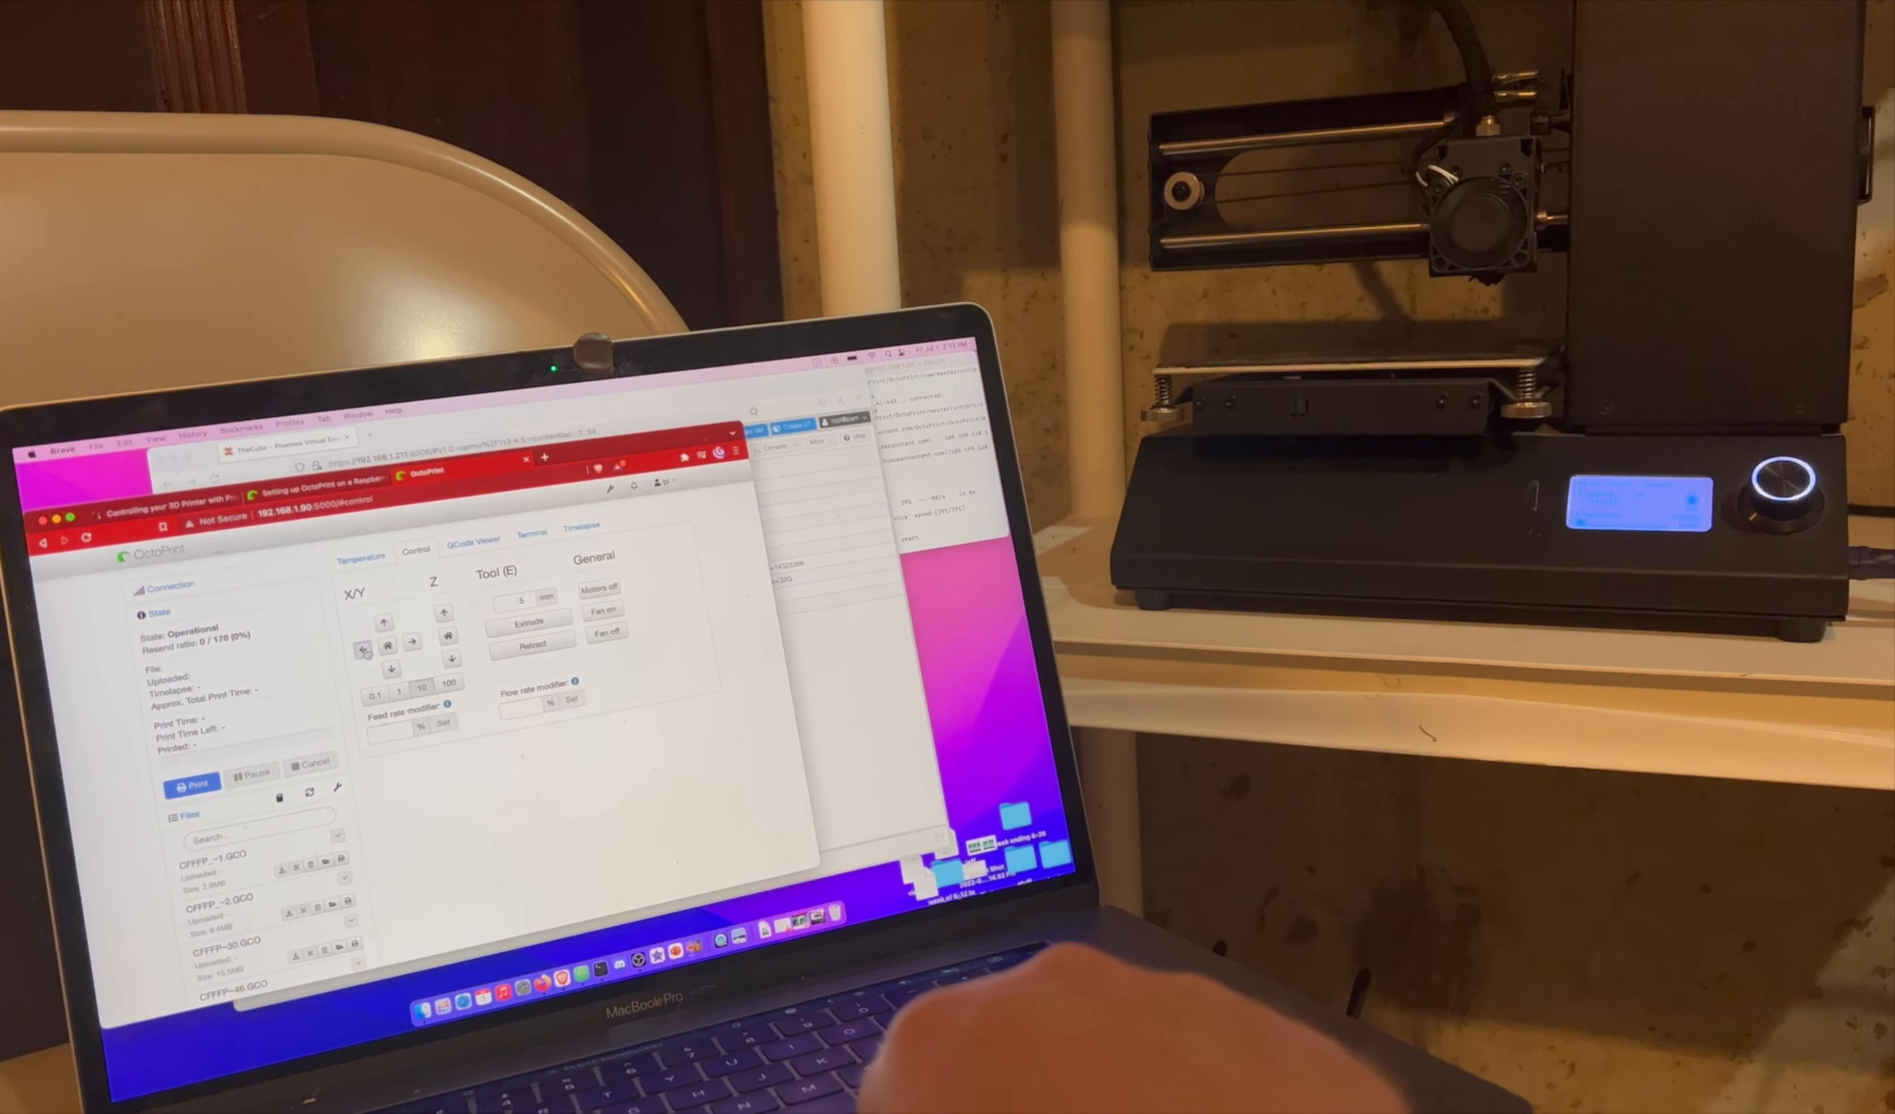
left_click(390, 668)
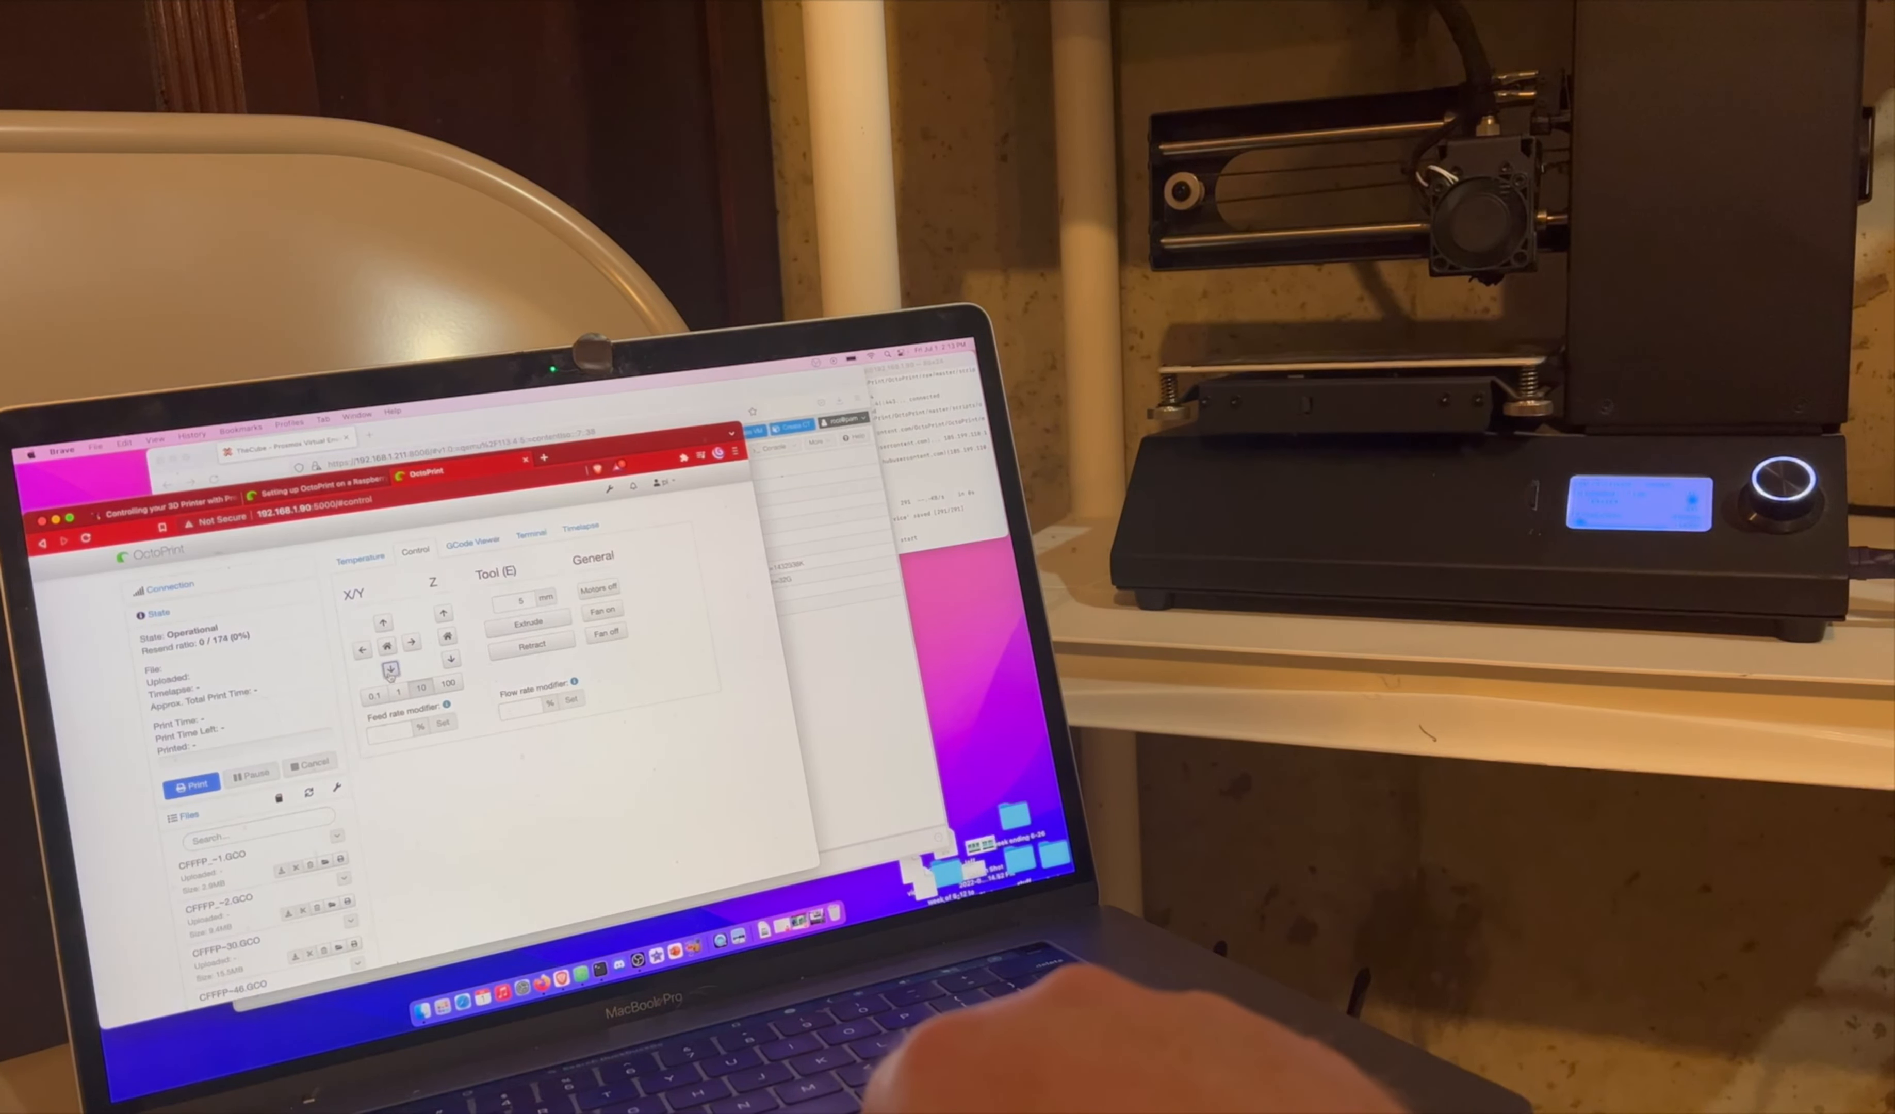